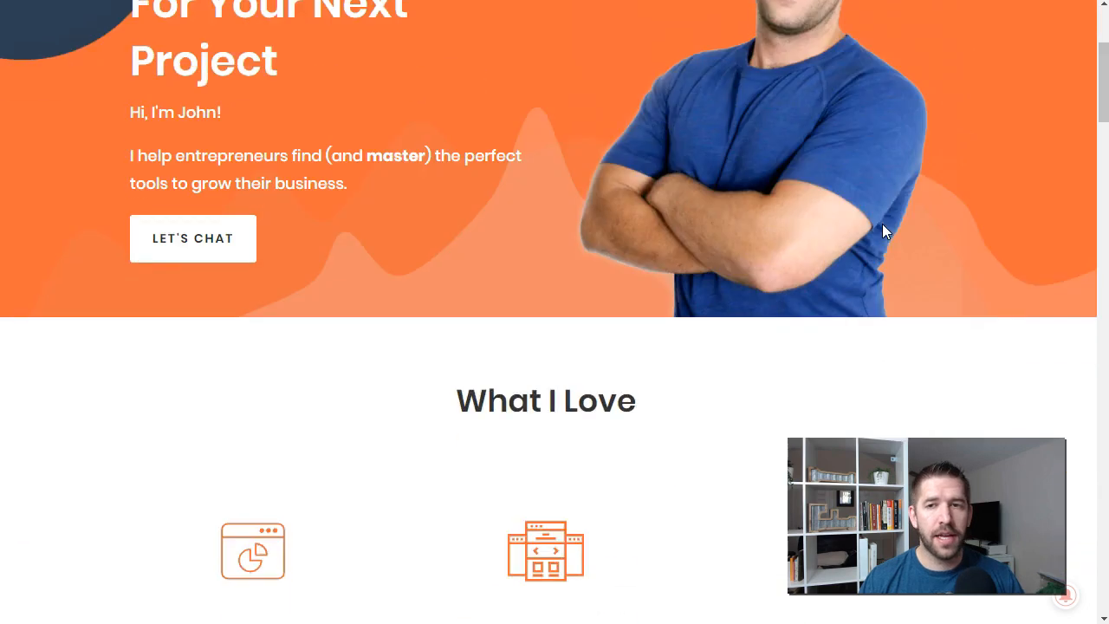
# Step: Look through the Income Mesh homepage, from the hero section down to the questions-and-answers section
pyautogui.scroll(-8, 885, 231)
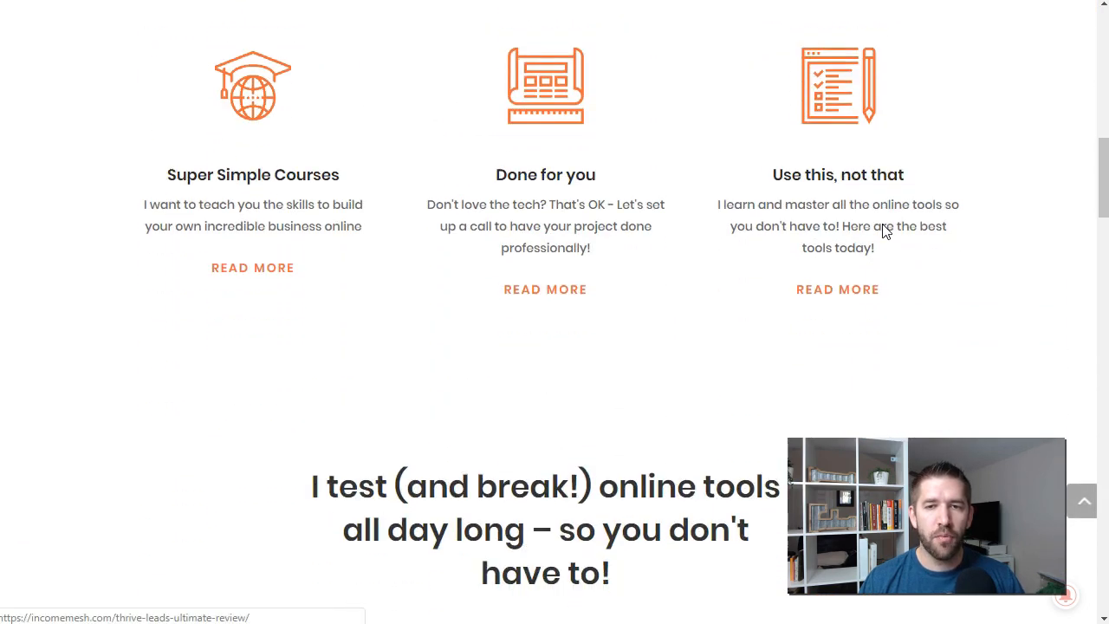
pyautogui.scroll(-9, 881, 227)
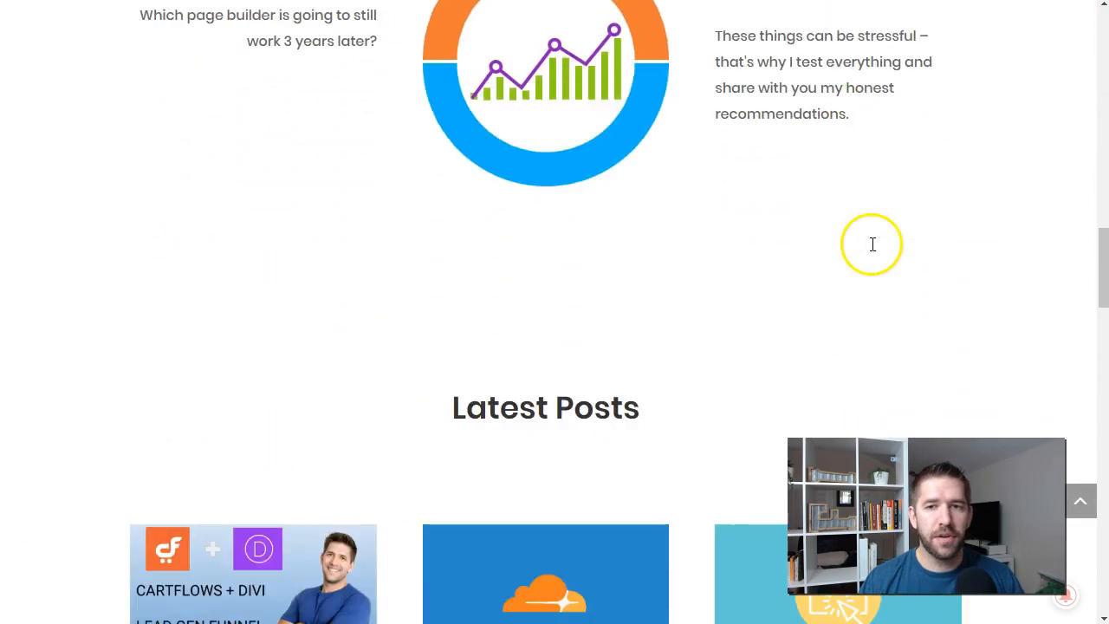
pyautogui.scroll(-2, 874, 249)
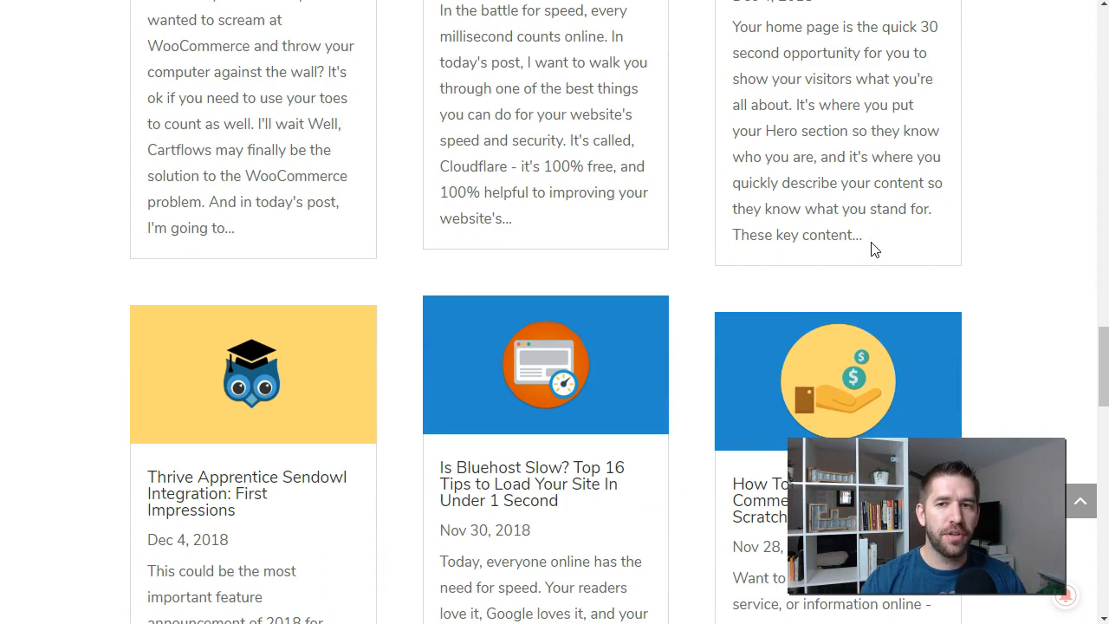
pyautogui.scroll(-2, 873, 249)
pyautogui.scroll(-2, 874, 250)
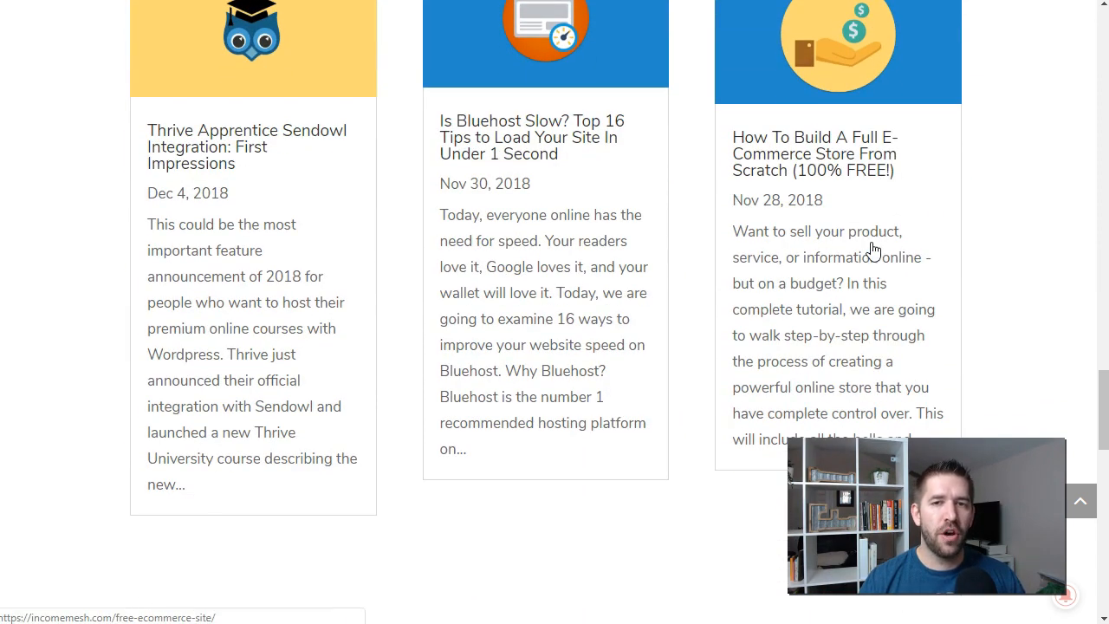
pyautogui.scroll(-5, 872, 248)
pyautogui.scroll(-10, 872, 247)
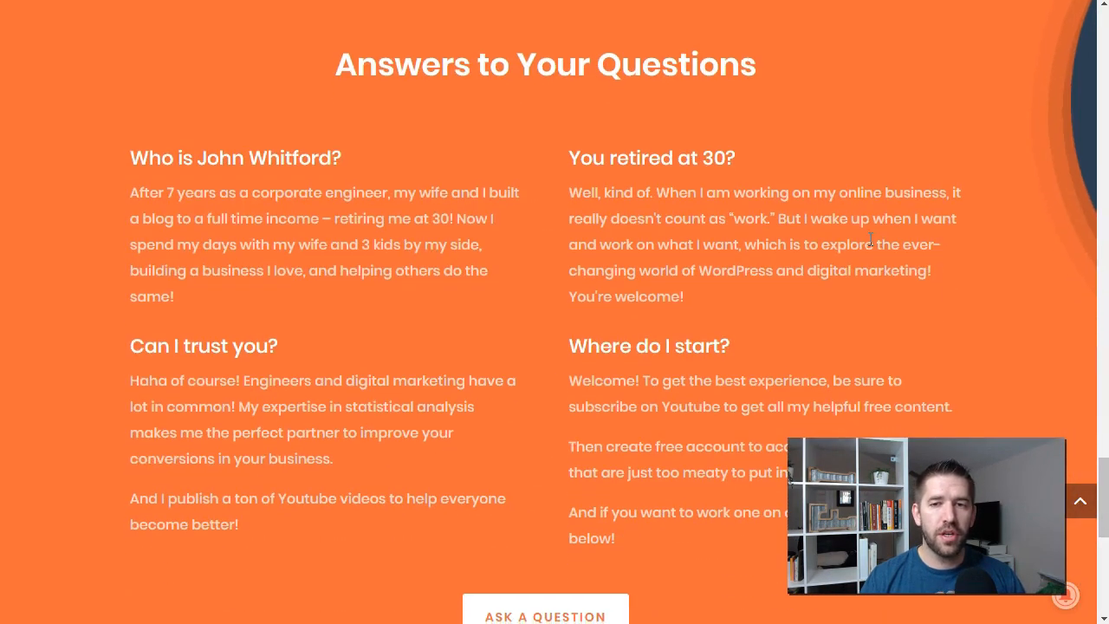
pyautogui.scroll(1, 872, 247)
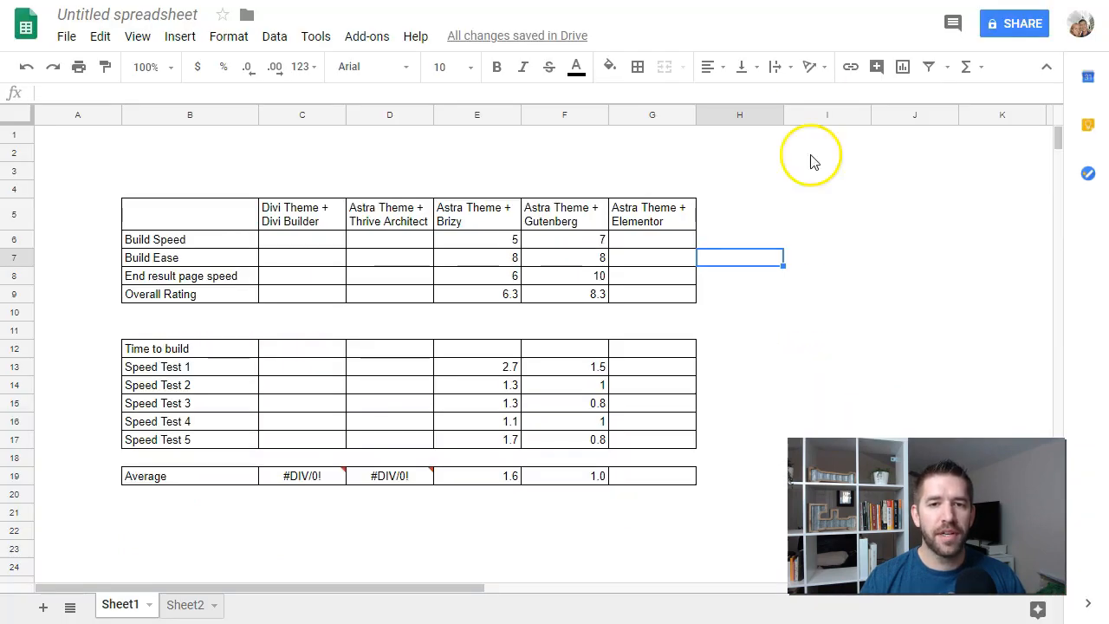
# Step: Switch to the comparison spreadsheet in Google Sheets and review the Astra Theme + Brizy and Astra Theme + Gutenberg columns
pyautogui.click(859, 287)
pyautogui.moveTo(459, 218); pyautogui.dragTo(460, 293)
pyautogui.click(458, 212)
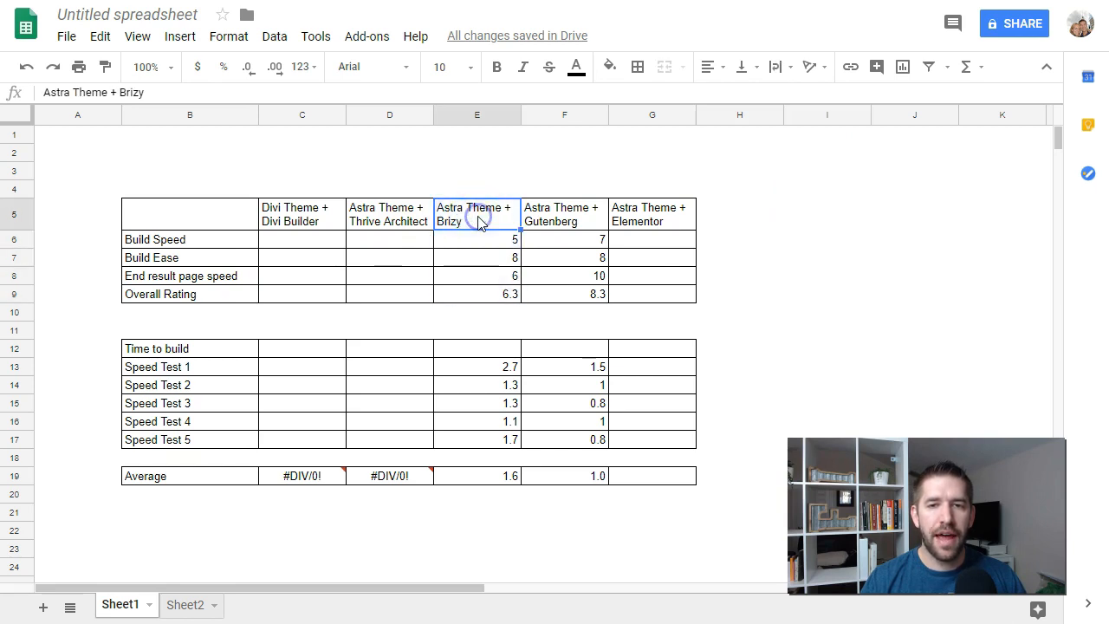
pyautogui.click(567, 221)
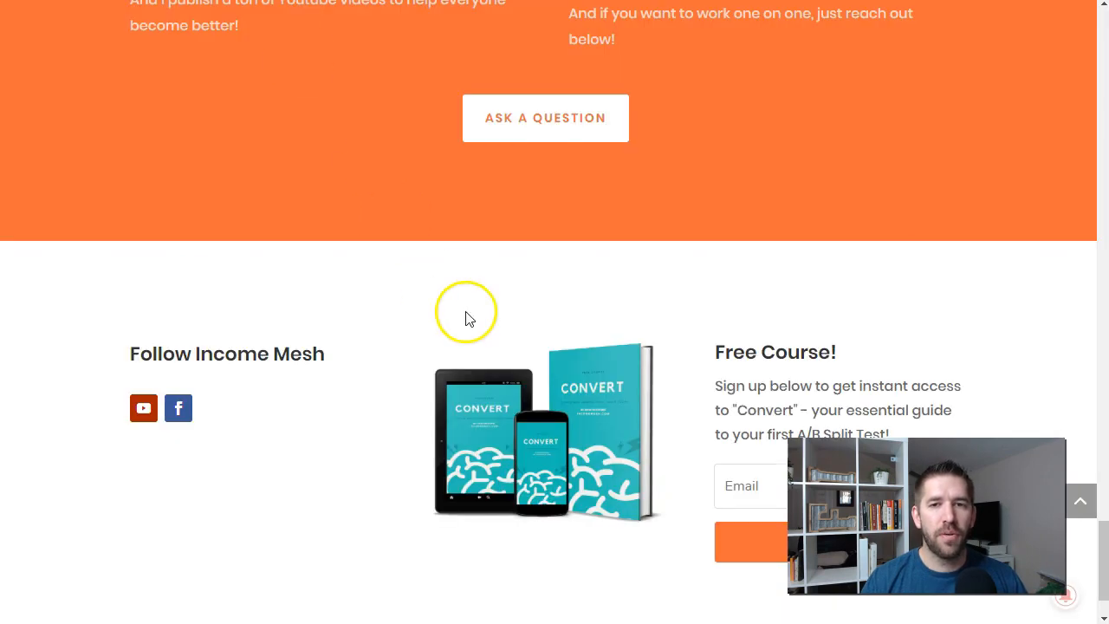
pyautogui.scroll(20, 466, 319)
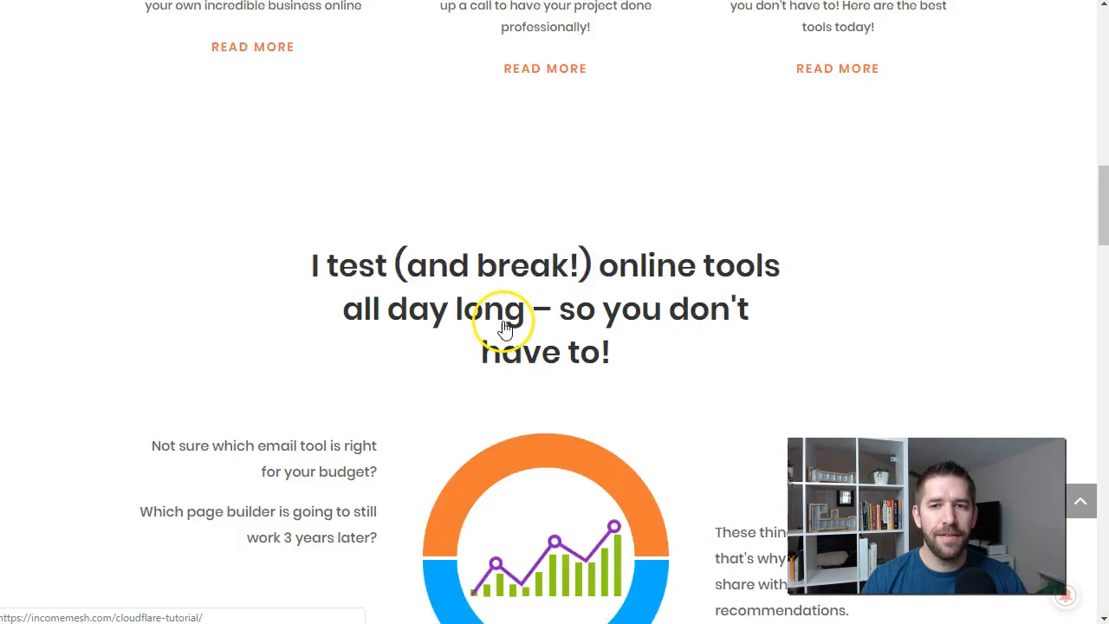
pyautogui.scroll(1, 428, 267)
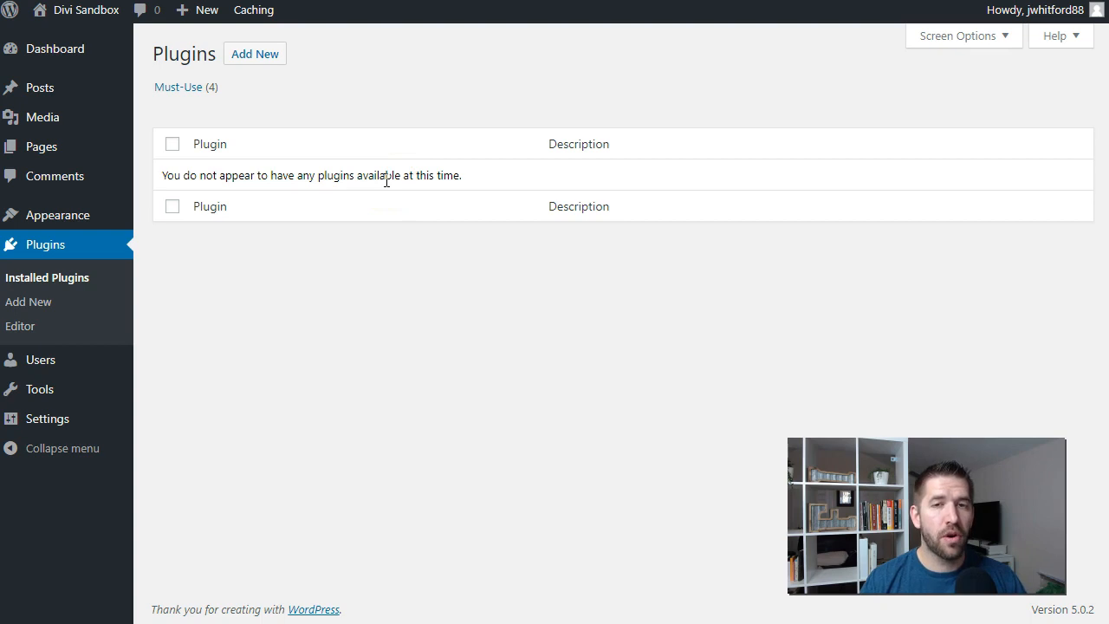
# Step: Install the Divi theme on the WordPress sandbox site from the file Divi (2).zip and activate it
pyautogui.moveTo(55, 220)
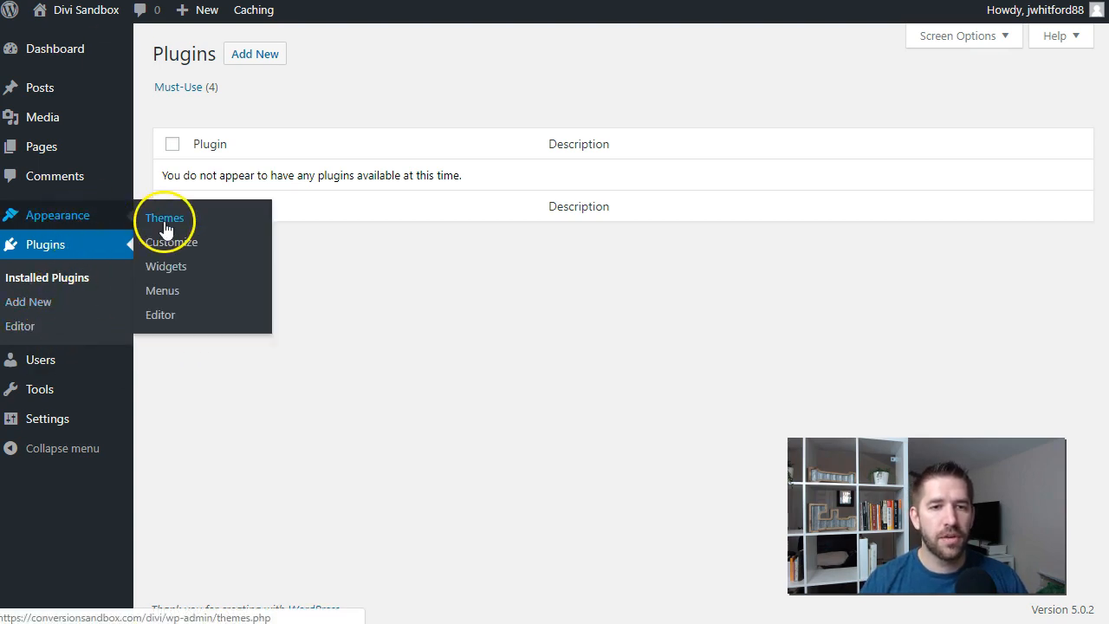
pyautogui.click(164, 219)
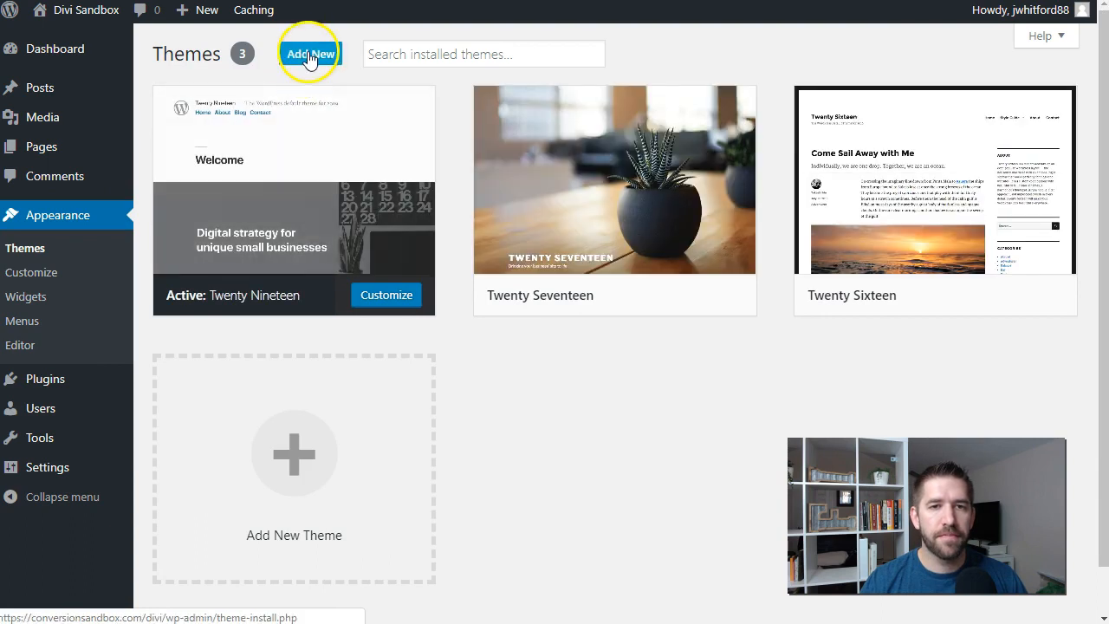
pyautogui.click(309, 54)
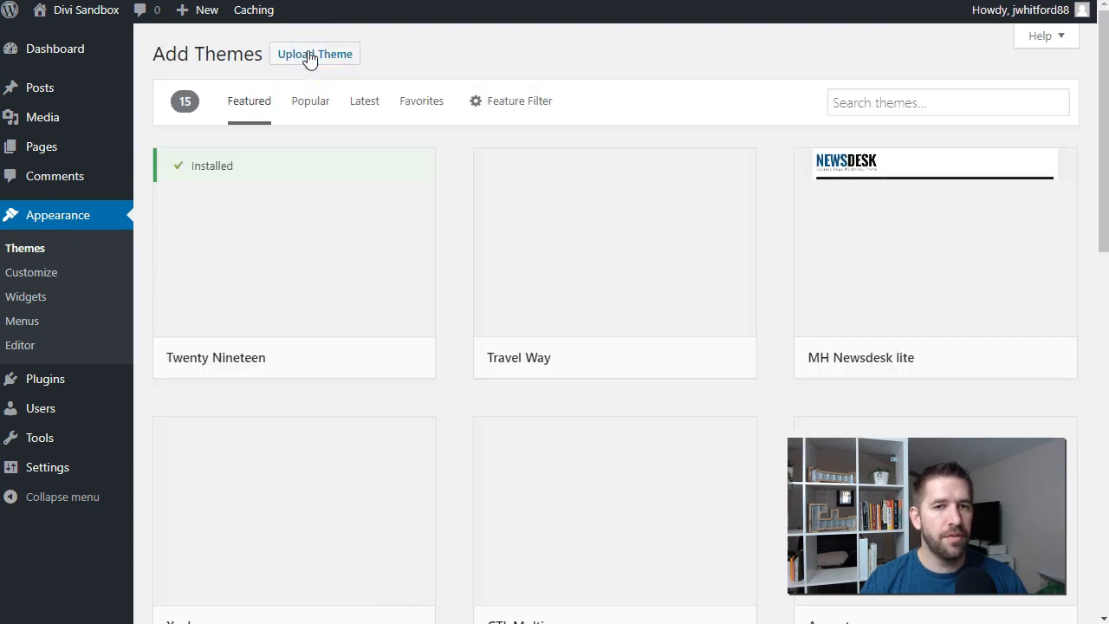
pyautogui.click(310, 54)
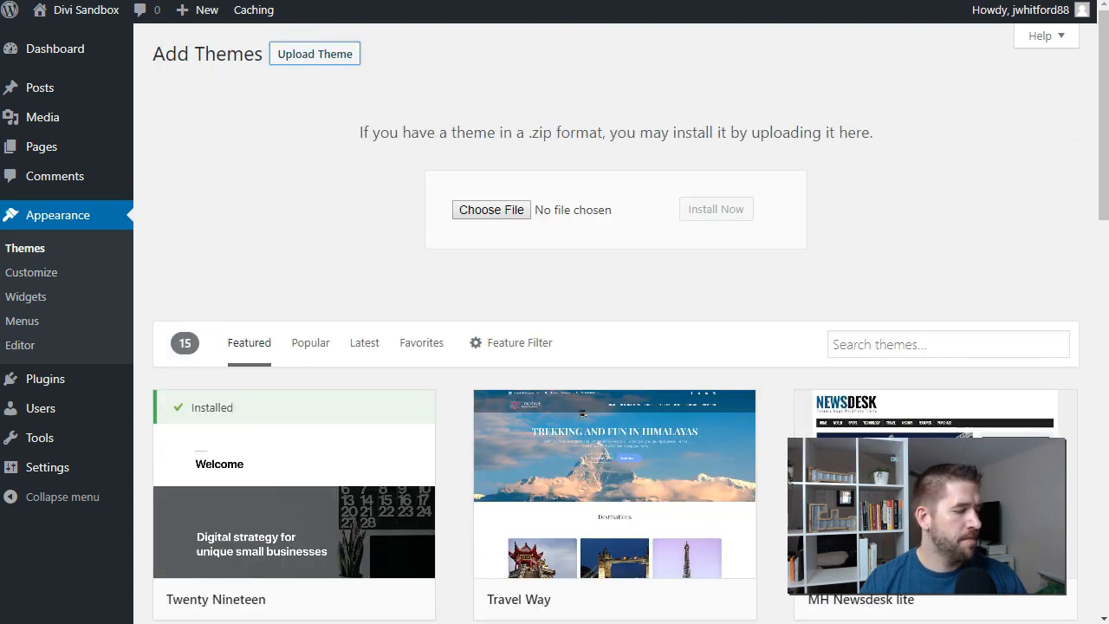
pyautogui.moveTo(0, 351); pyautogui.dragTo(490, 211)
pyautogui.click(739, 210)
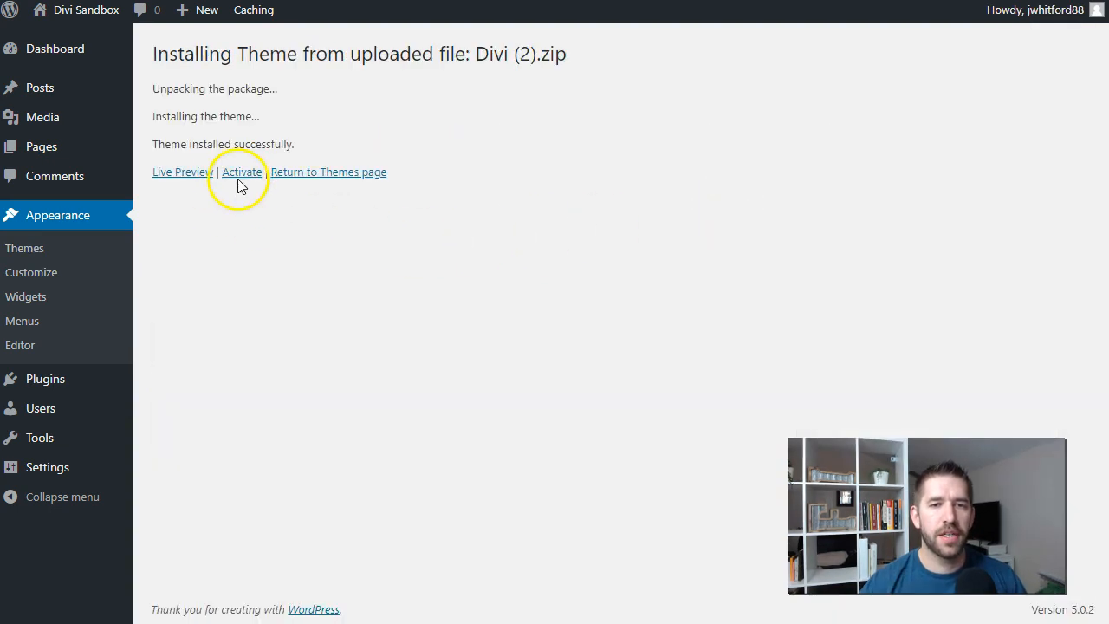
pyautogui.click(242, 173)
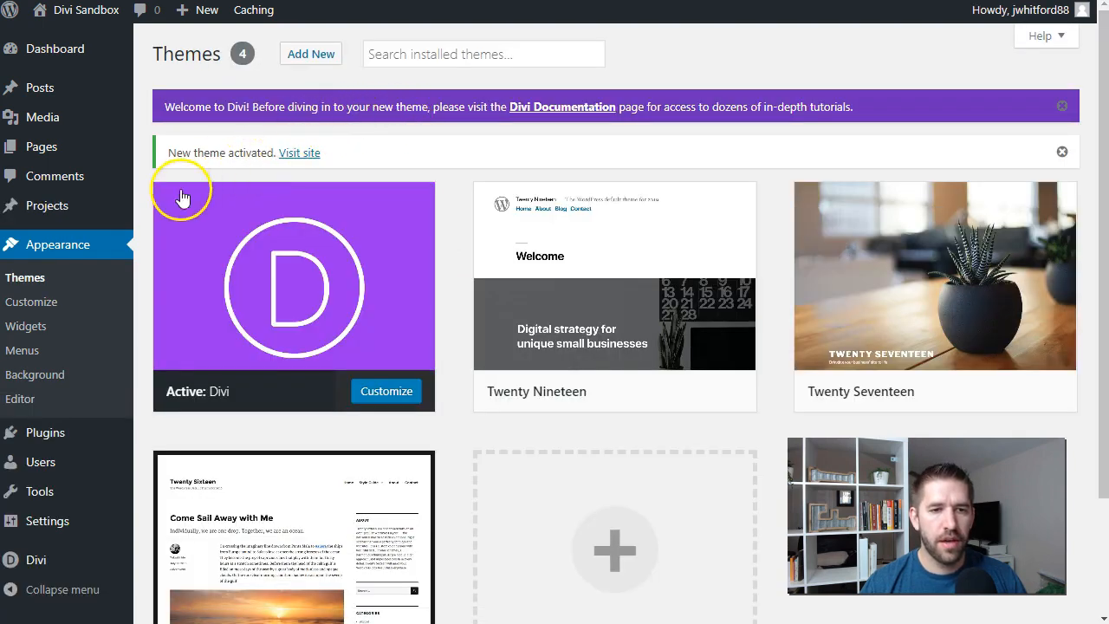
# Step: Open the username and API key fields in the Divi theme's update settings, and update the theme to version 3.19
pyautogui.moveTo(52, 563)
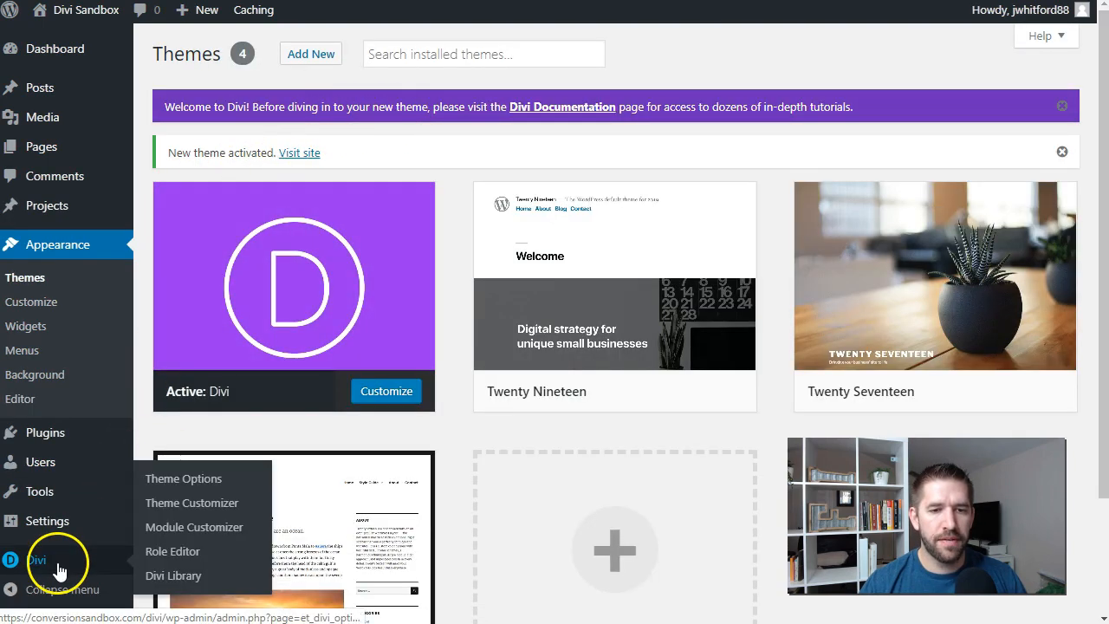
pyautogui.click(178, 477)
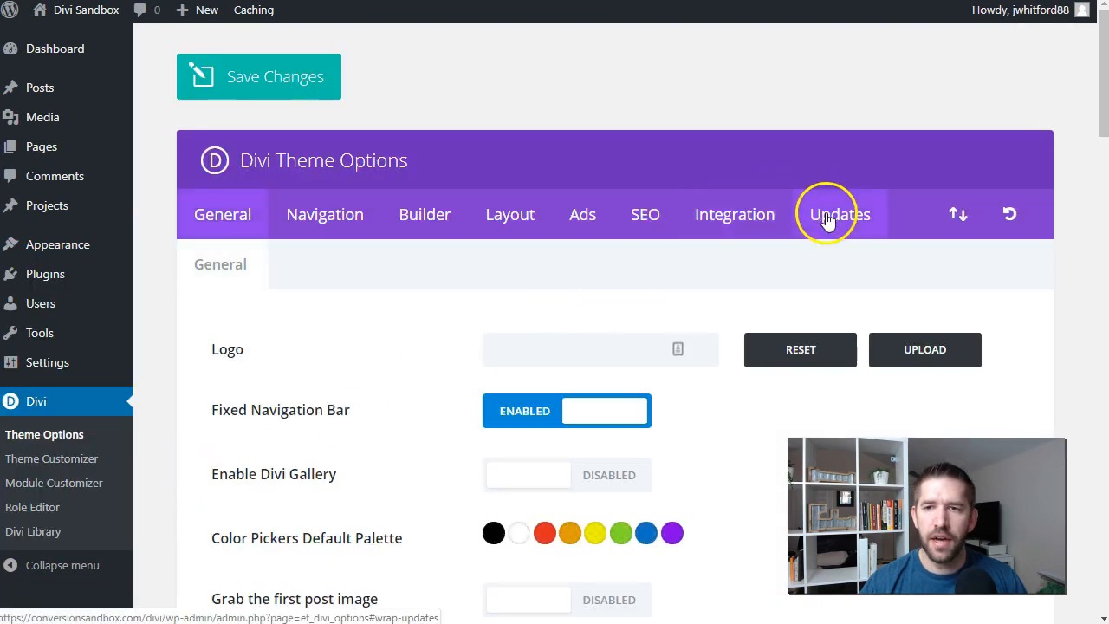
pyautogui.click(828, 217)
pyautogui.click(663, 345)
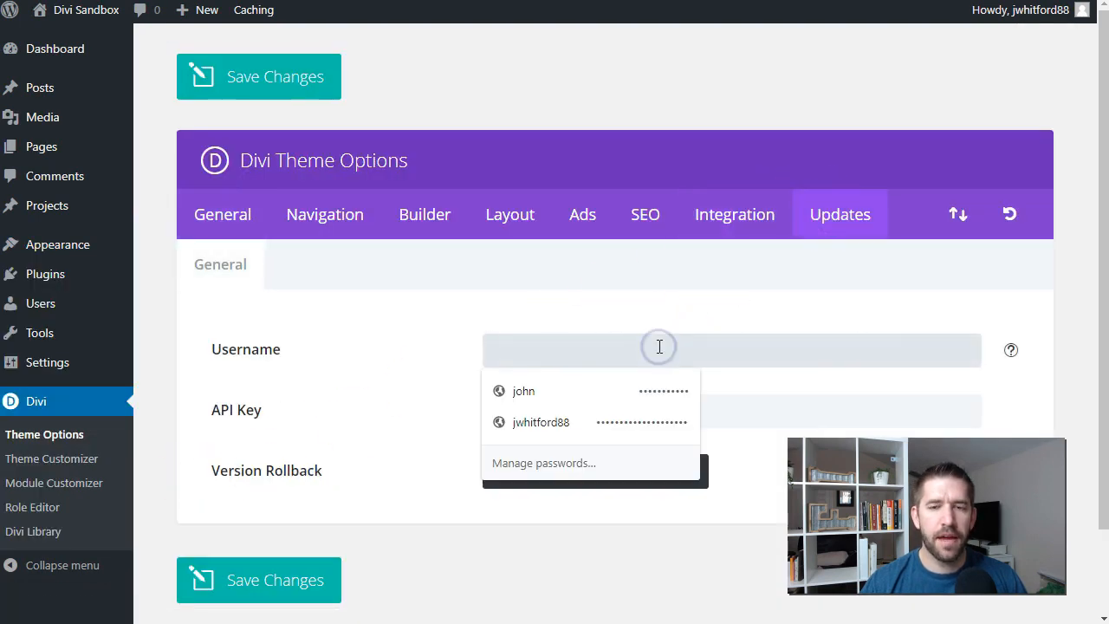
pyautogui.click(437, 366)
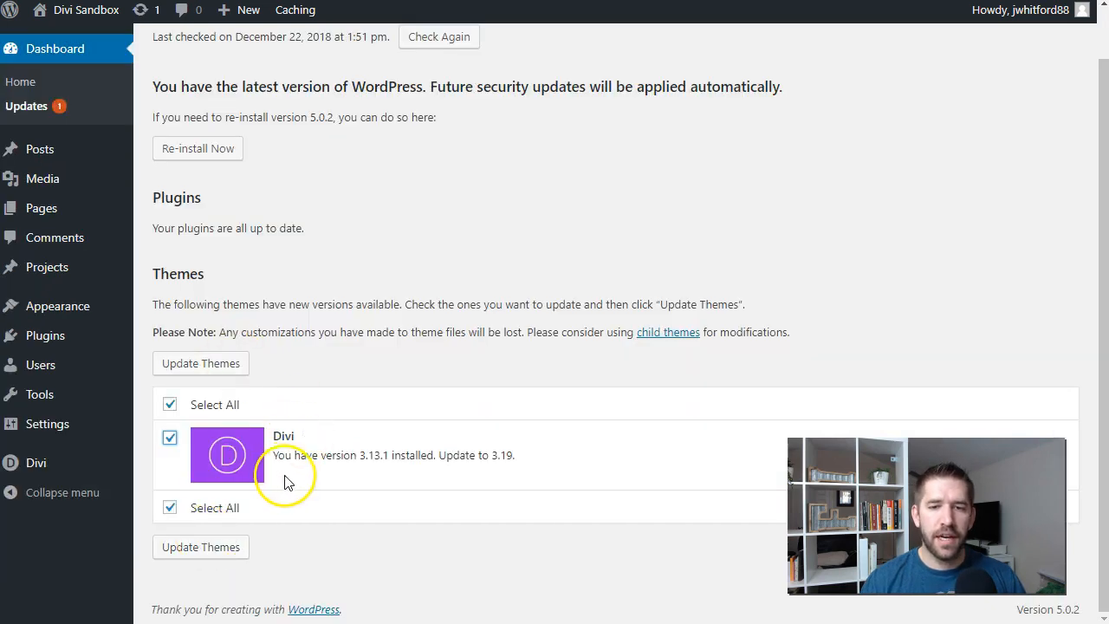
pyautogui.click(196, 553)
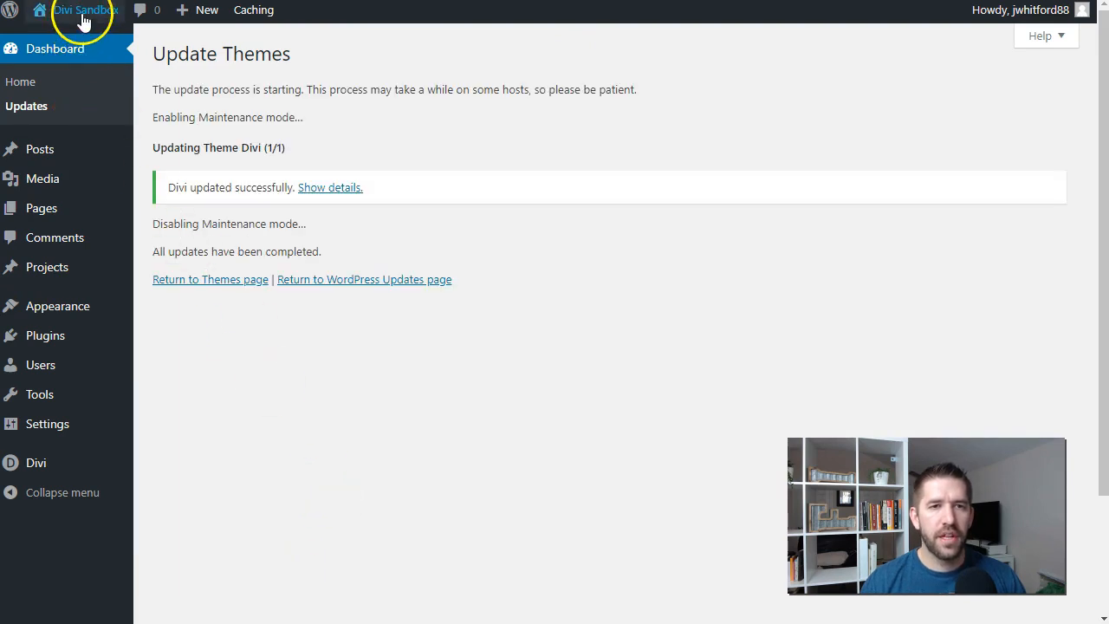
pyautogui.moveTo(83, 14)
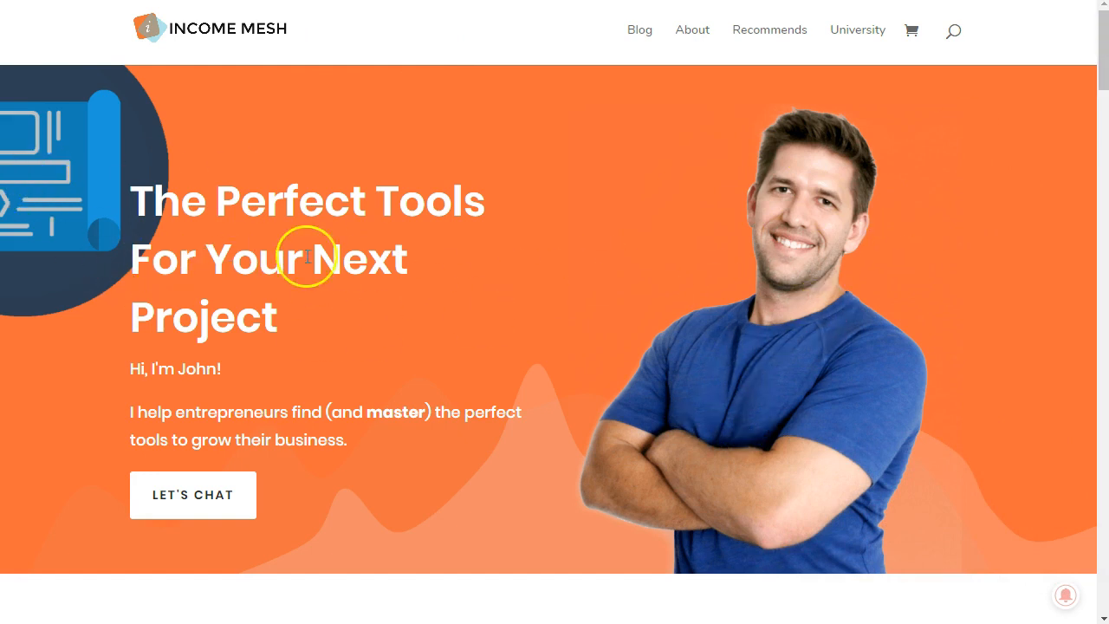
# Step: Examine the Income Mesh homepage section by section: hero, What I Love, Latest Posts, questions and answers, and the footer with its signup form
pyautogui.moveTo(1106, 69); pyautogui.dragTo(1105, 143)
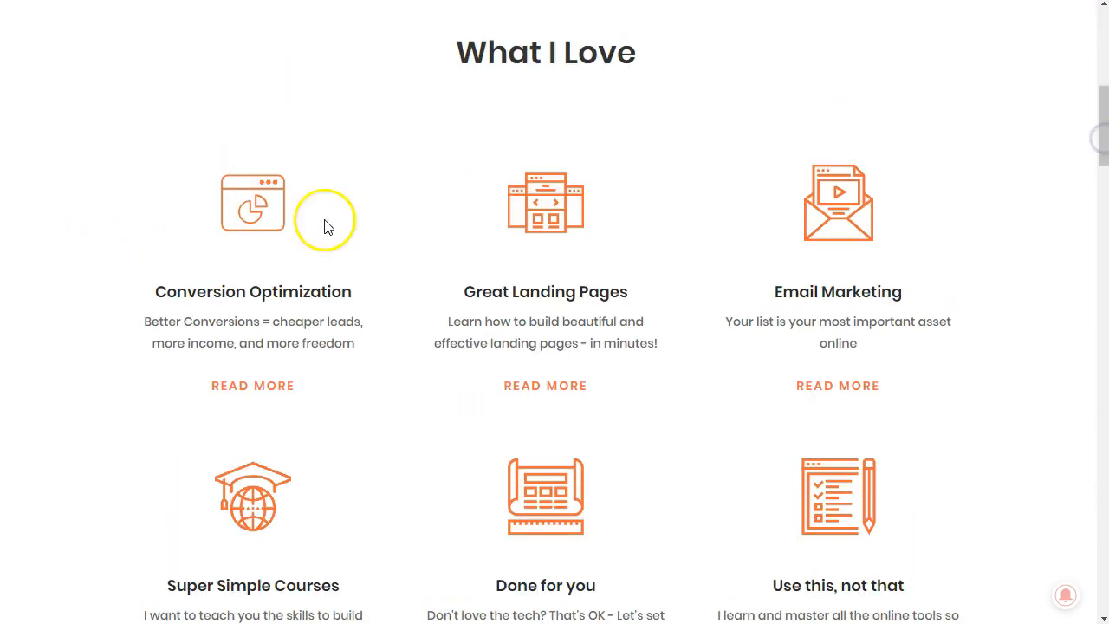
pyautogui.scroll(-5, 614, 275)
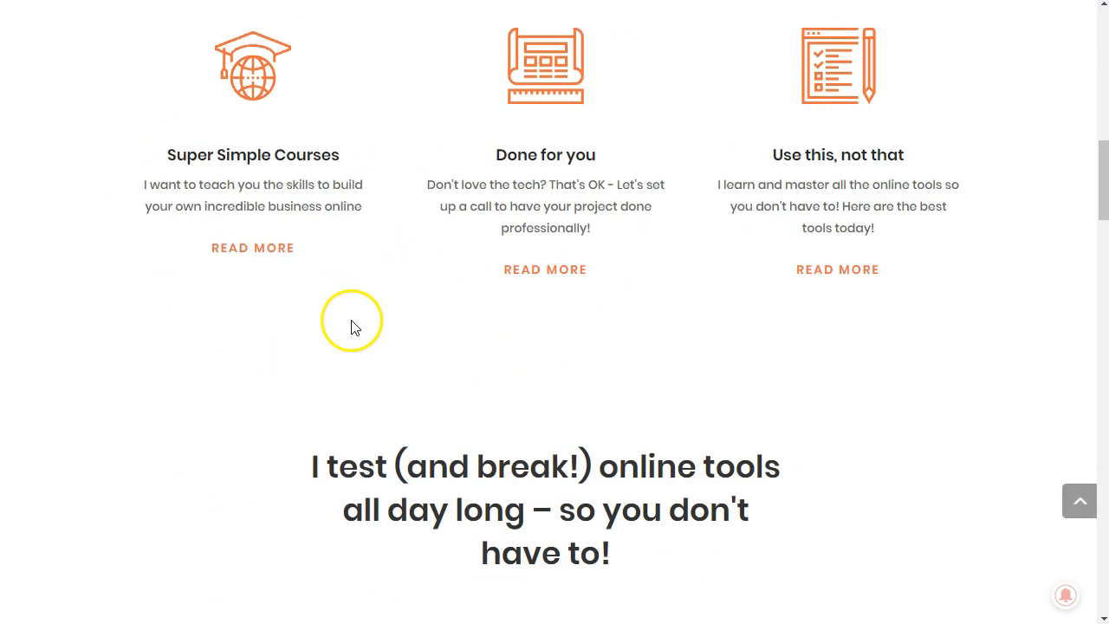
pyautogui.scroll(-1, 828, 275)
pyautogui.scroll(-3, 827, 276)
pyautogui.scroll(-2, 516, 233)
pyautogui.scroll(-1, 516, 233)
pyautogui.scroll(-8, 584, 270)
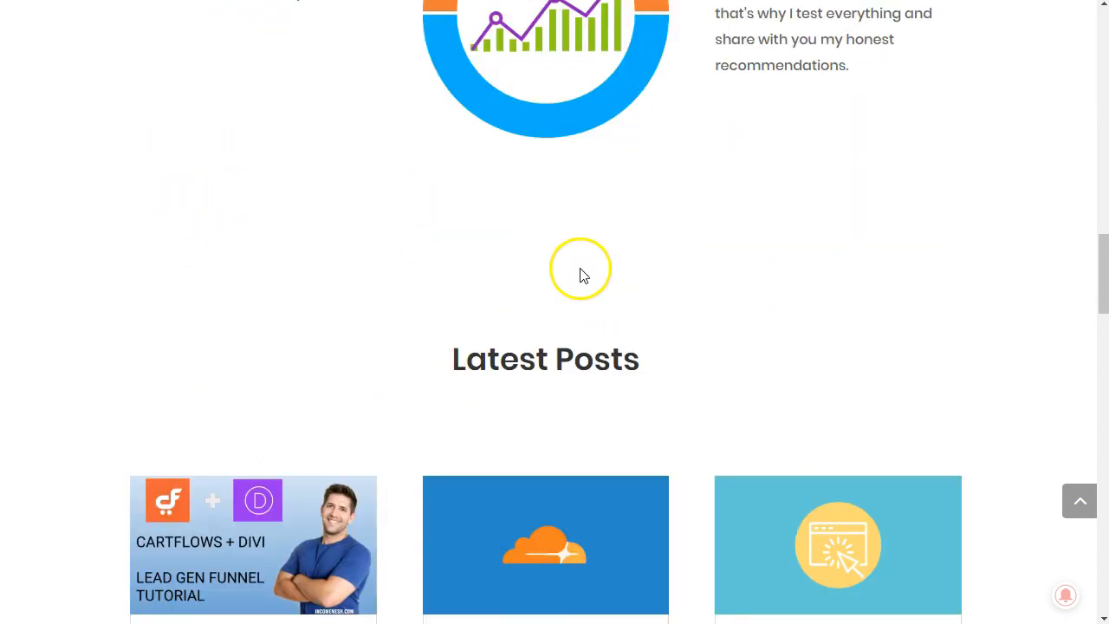
pyautogui.scroll(-1, 611, 268)
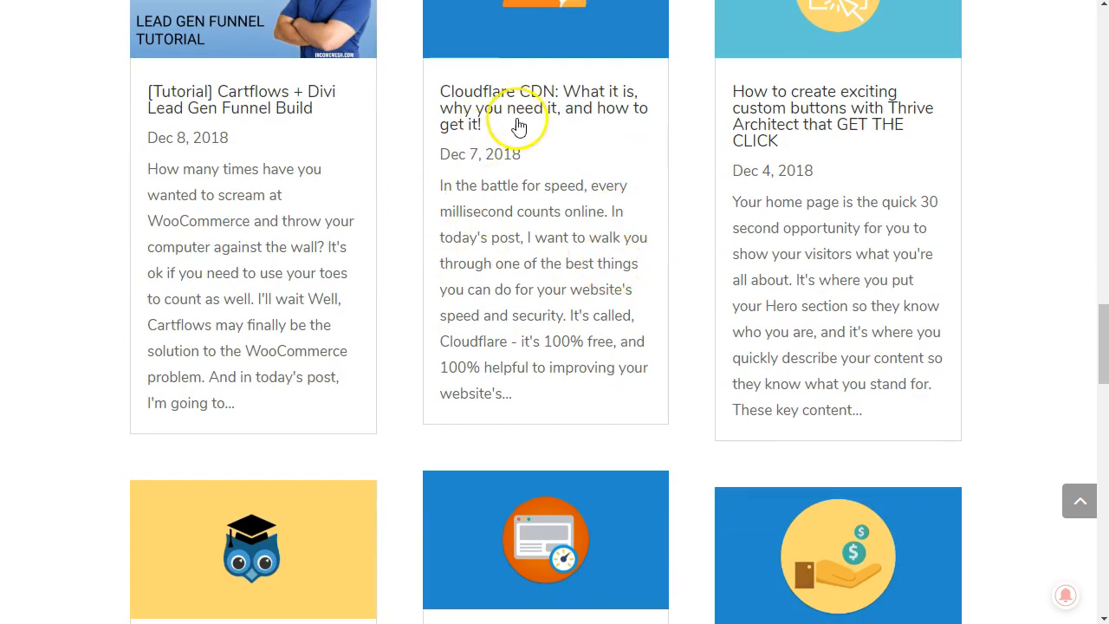
pyautogui.scroll(-5, 563, 163)
pyautogui.scroll(-8, 571, 164)
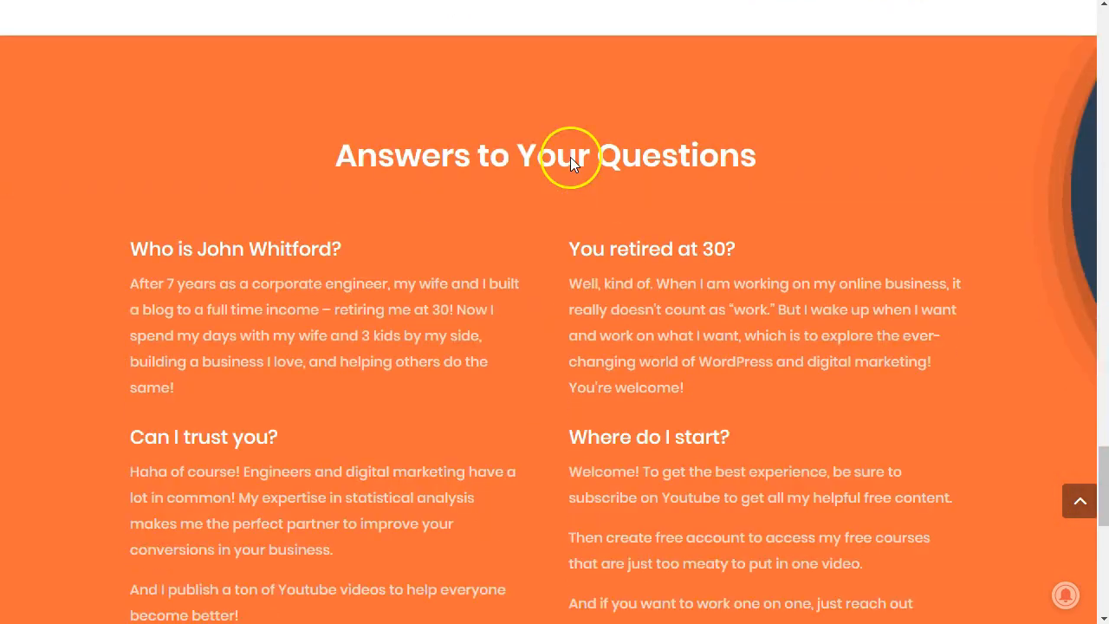
pyautogui.scroll(-2, 639, 124)
pyautogui.scroll(1, 832, 154)
pyautogui.scroll(-6, 775, 198)
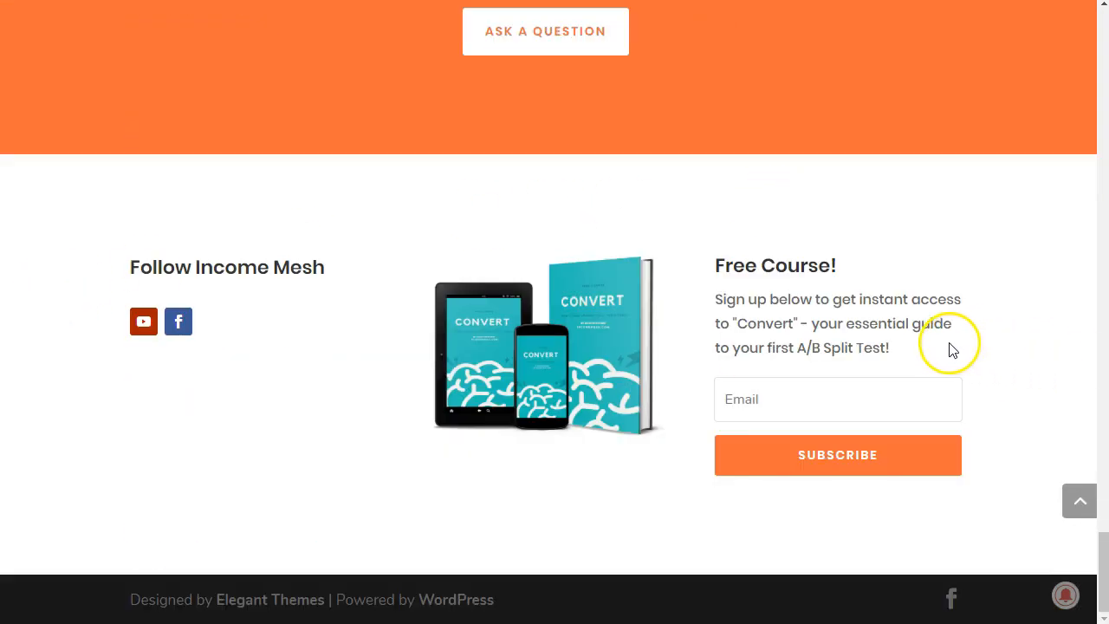
pyautogui.scroll(7, 896, 344)
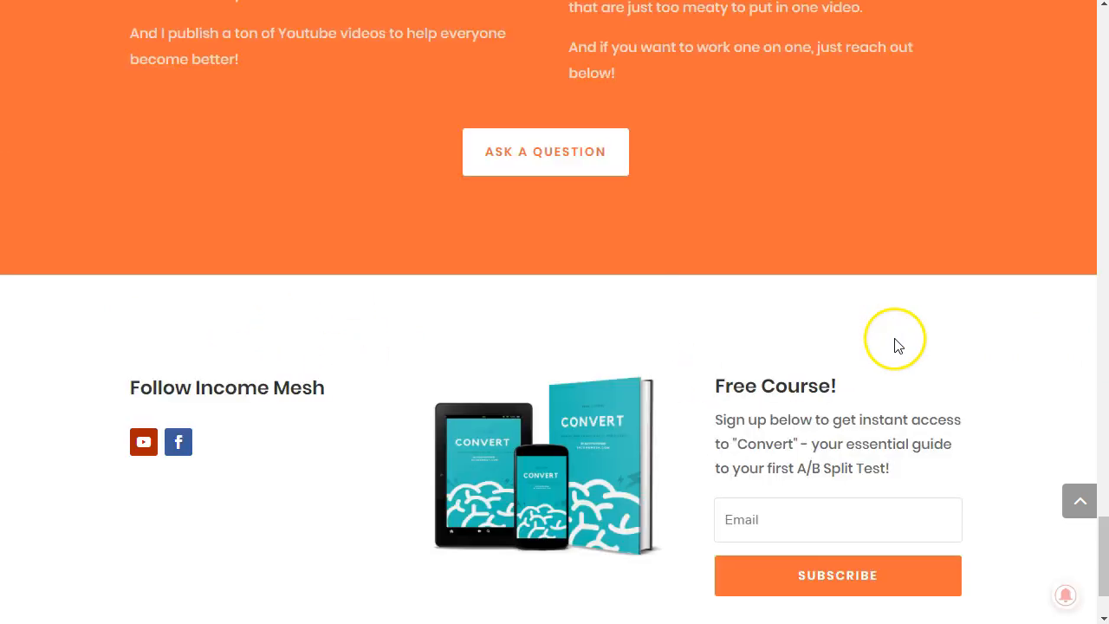
pyautogui.scroll(7, 872, 355)
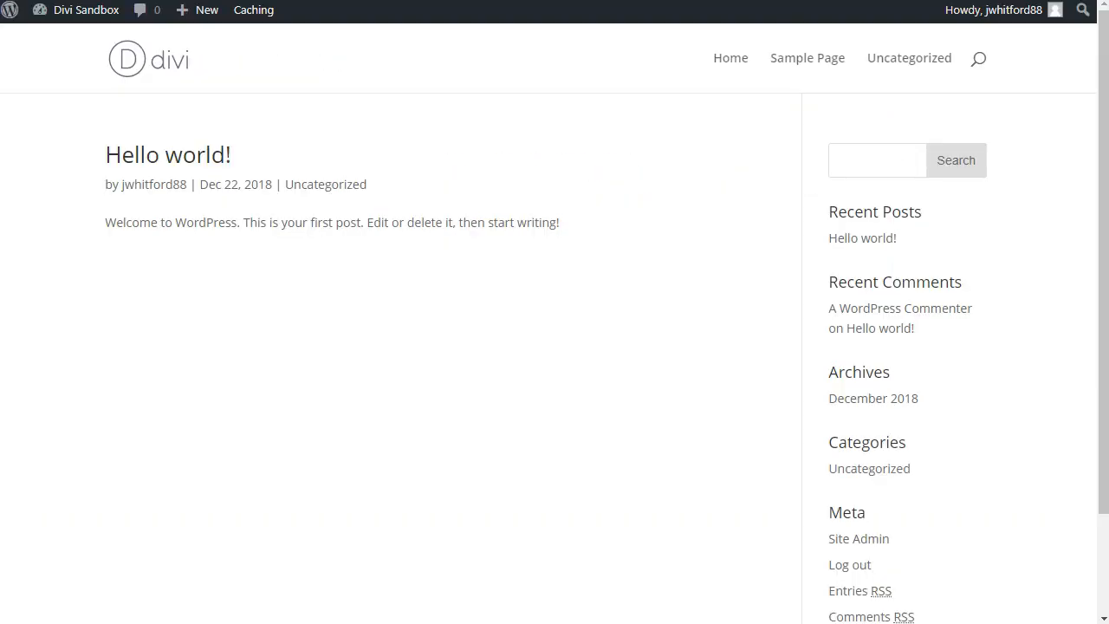
# Step: Create a new page on the Divi Sandbox site, open it in the Divi Builder and proceed past the welcome message
pyautogui.moveTo(198, 24)
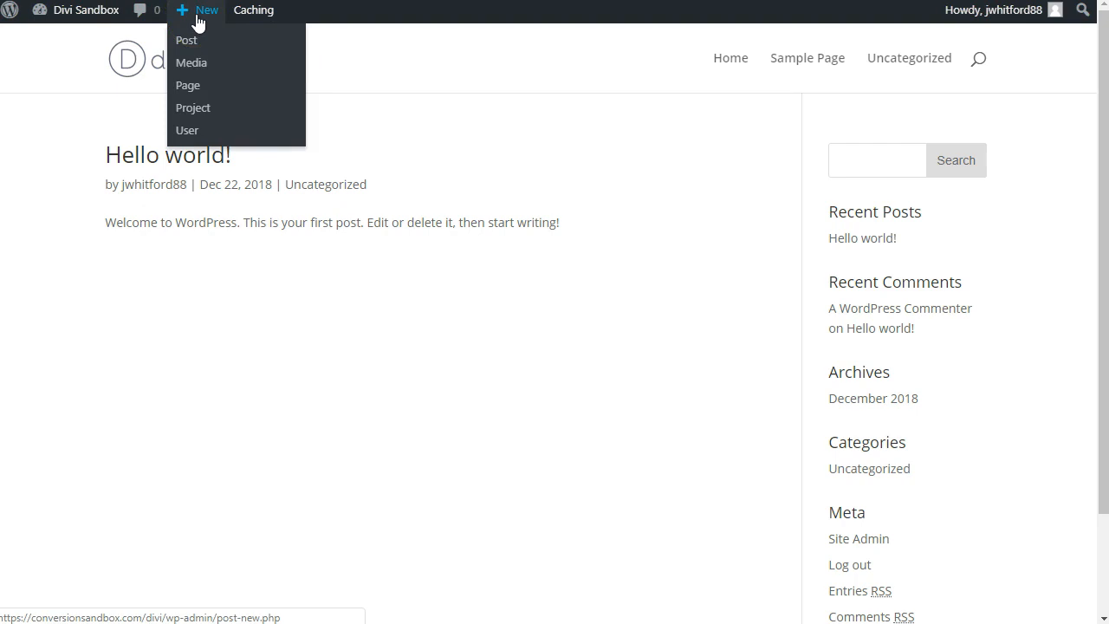
pyautogui.click(179, 87)
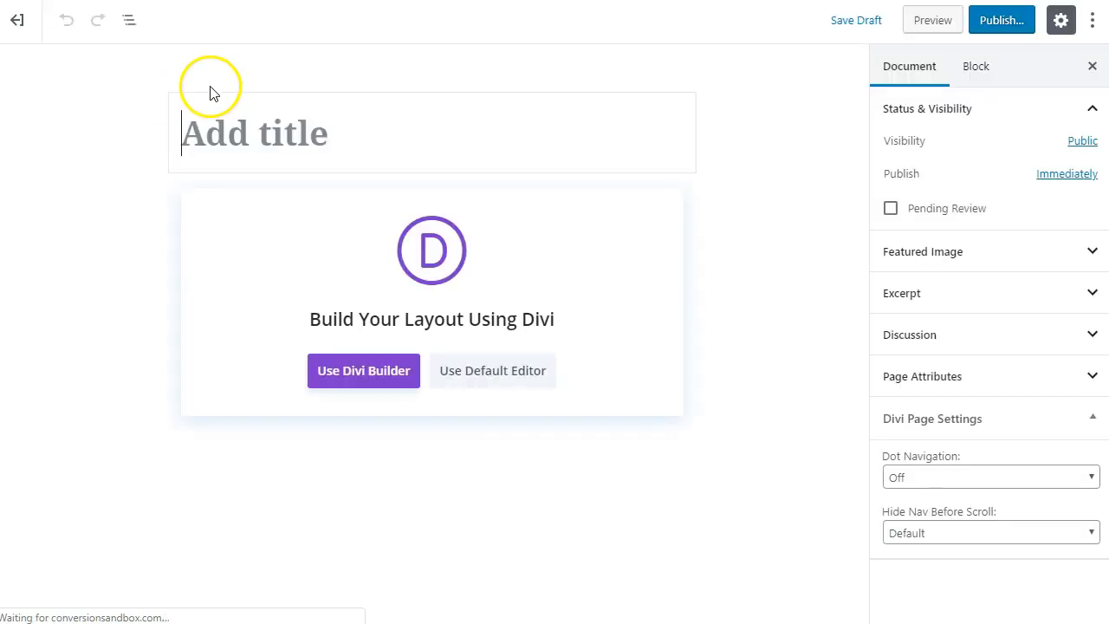
pyautogui.click(217, 145)
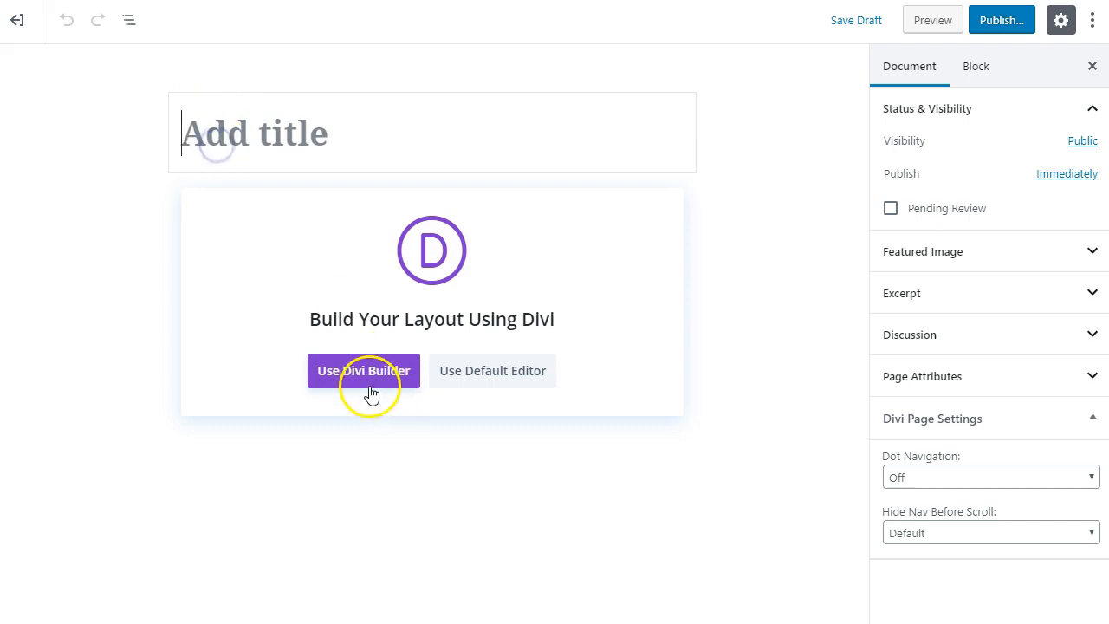
pyautogui.click(367, 379)
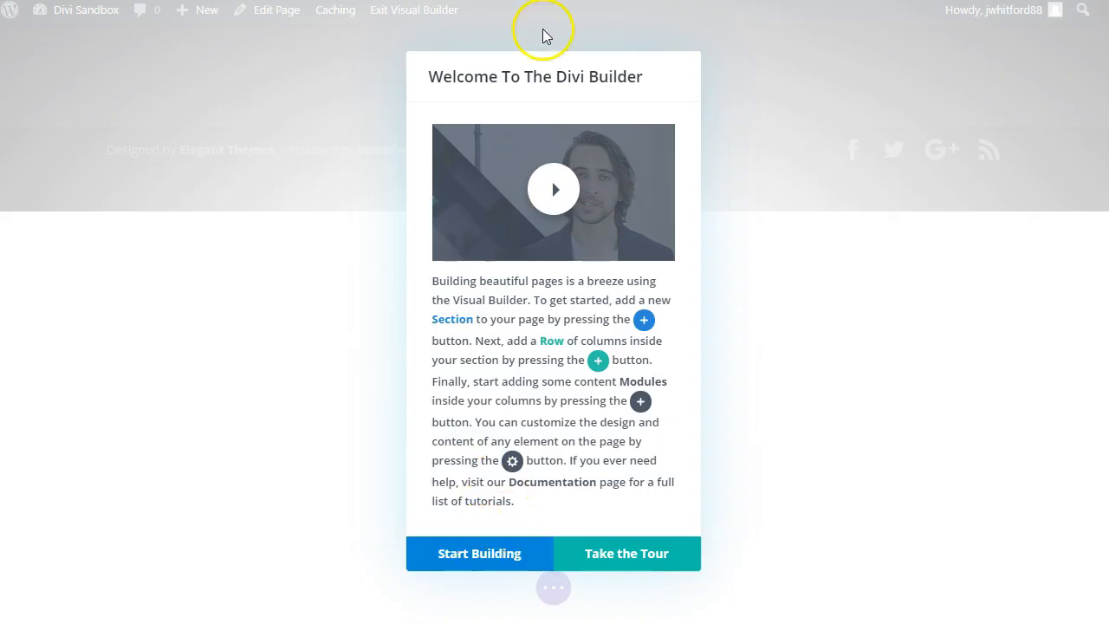
pyautogui.click(492, 562)
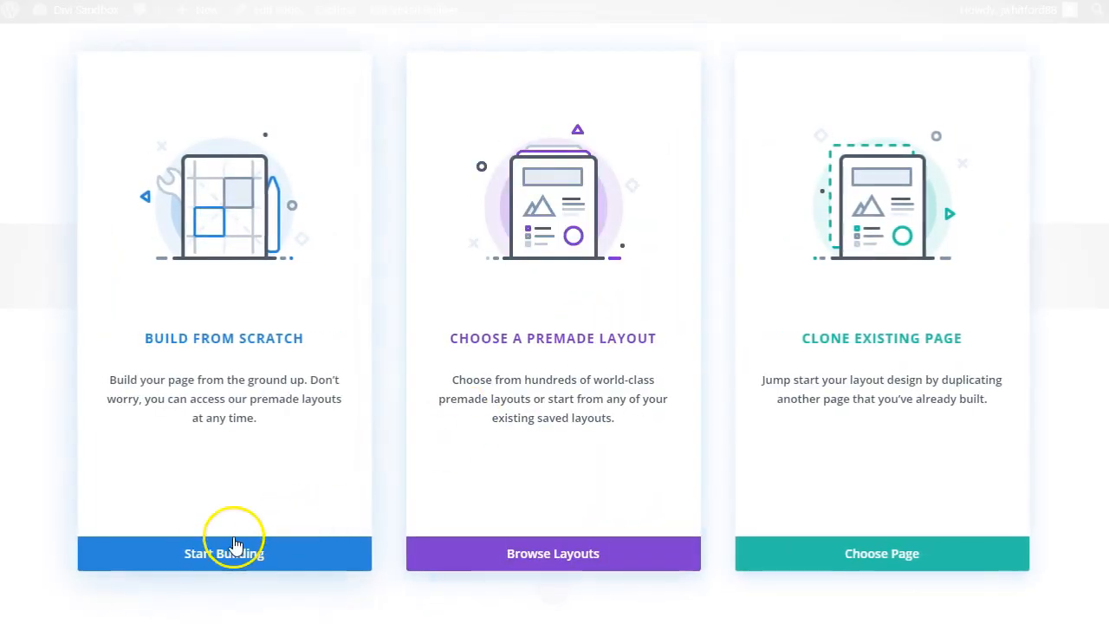
# Step: Start building the page from scratch and insert a row with two equal columns
pyautogui.click(215, 553)
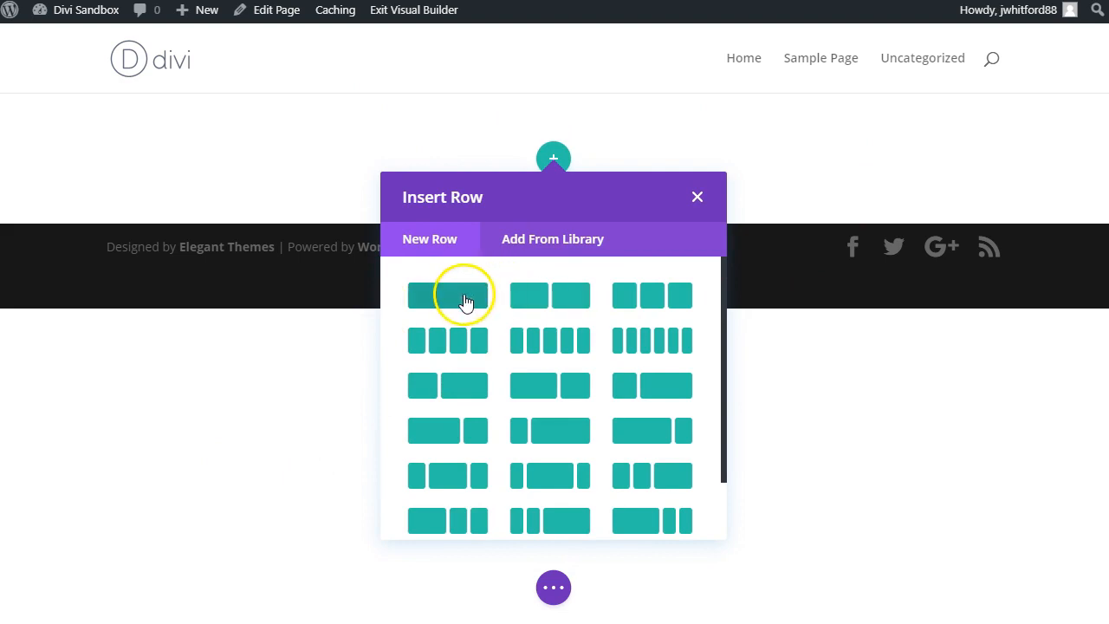
pyautogui.click(555, 299)
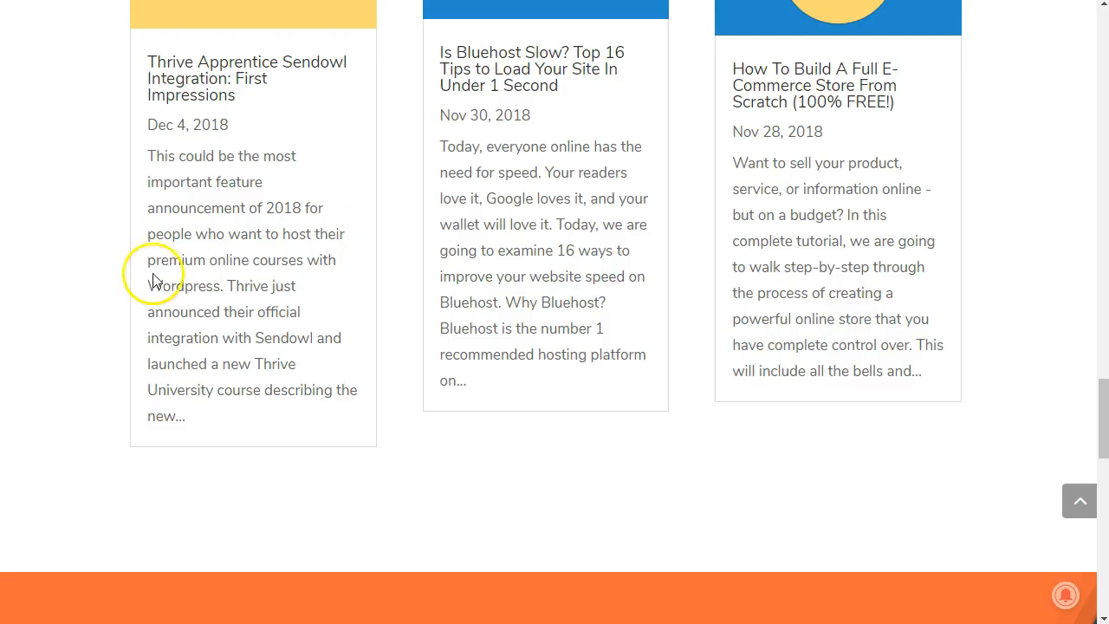
pyautogui.scroll(5, 740, 285)
pyautogui.scroll(15, 741, 295)
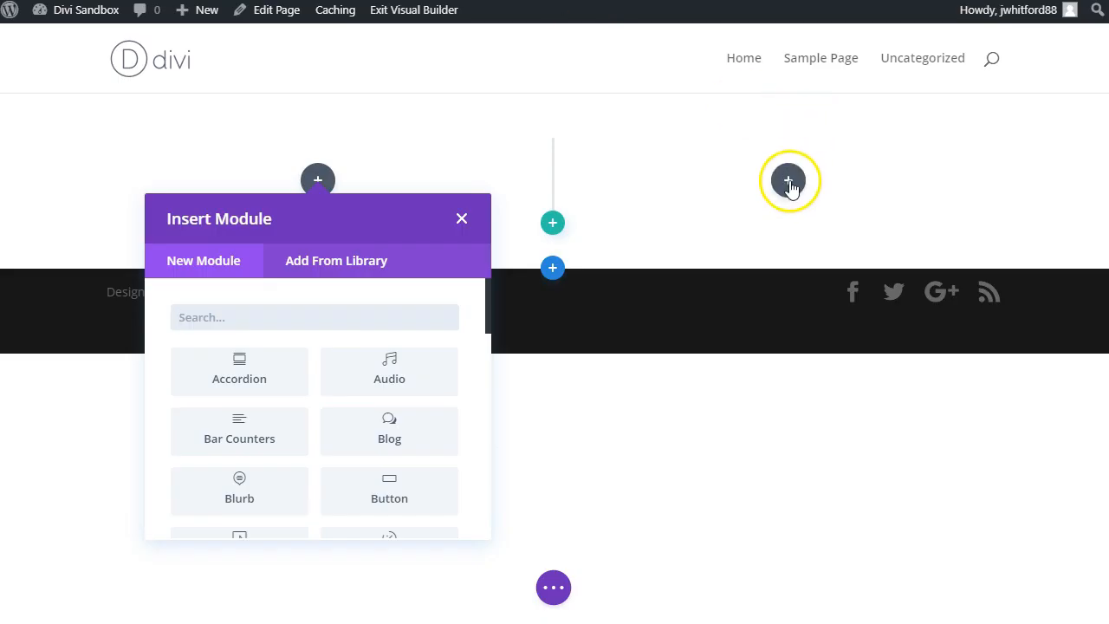
# Step: Add an Image module to the row's second column and upload the portrait photo of the man in the blue shirt to the page
pyautogui.click(787, 180)
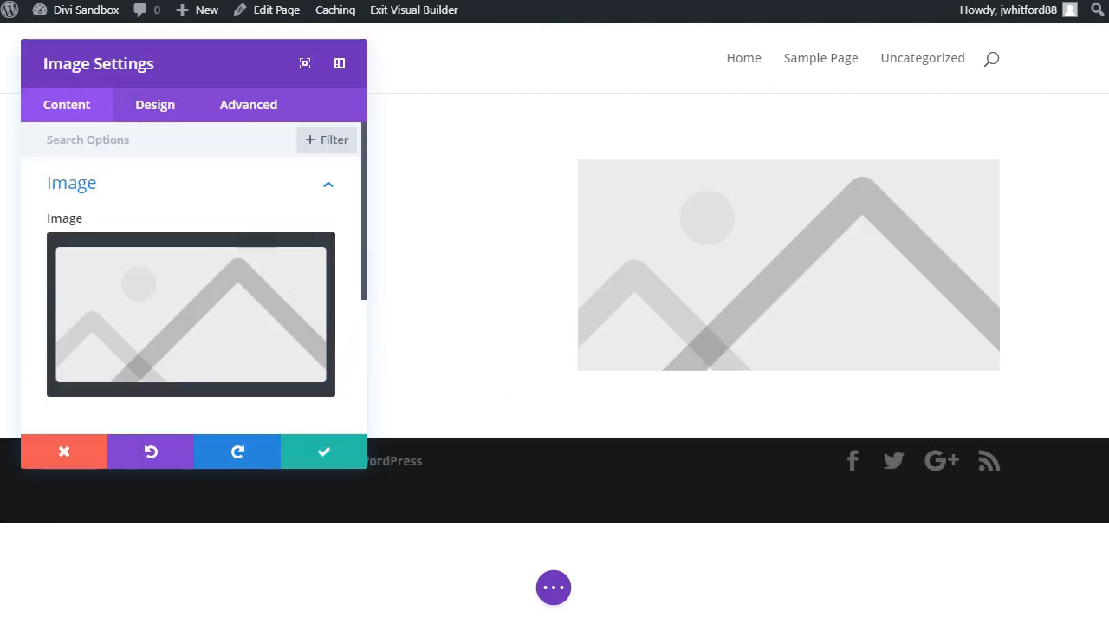
pyautogui.moveTo(0, 312); pyautogui.dragTo(496, 296)
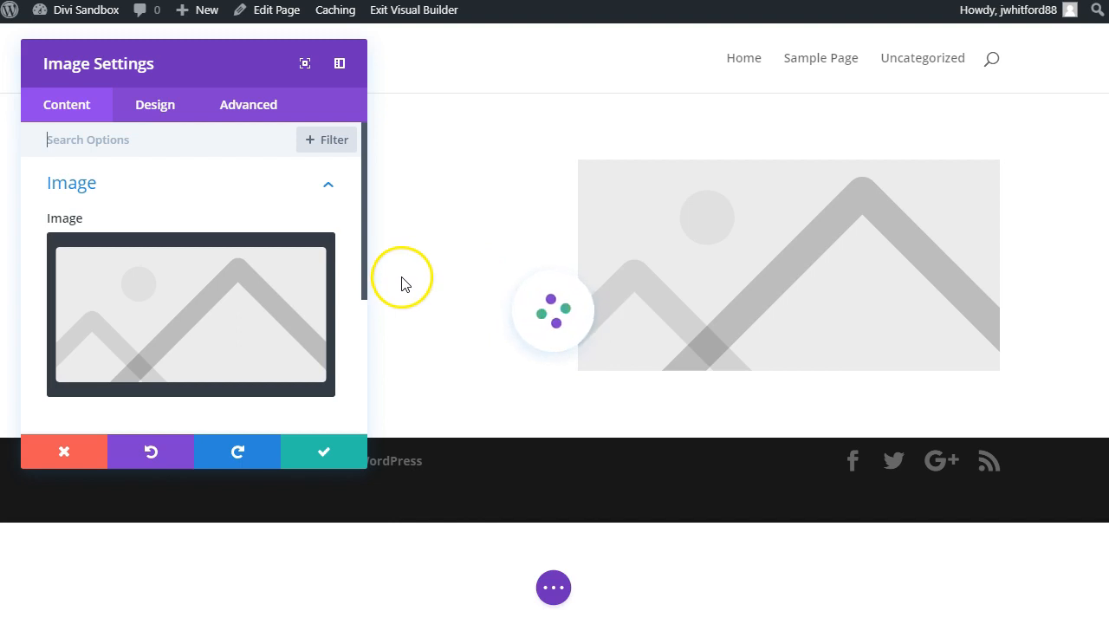
pyautogui.scroll(-2, 367, 384)
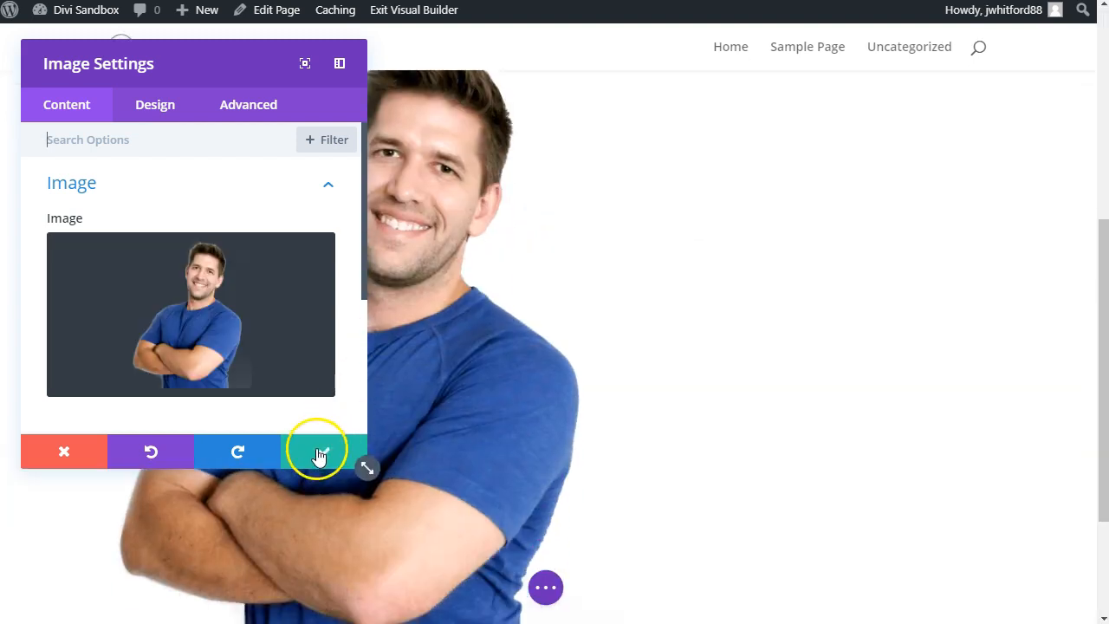
pyautogui.click(329, 452)
# Step: Move the uploaded portrait into the two-column row's second column and delete the placeholder image there
pyautogui.scroll(4, 434, 449)
pyautogui.moveTo(497, 428); pyautogui.dragTo(778, 176)
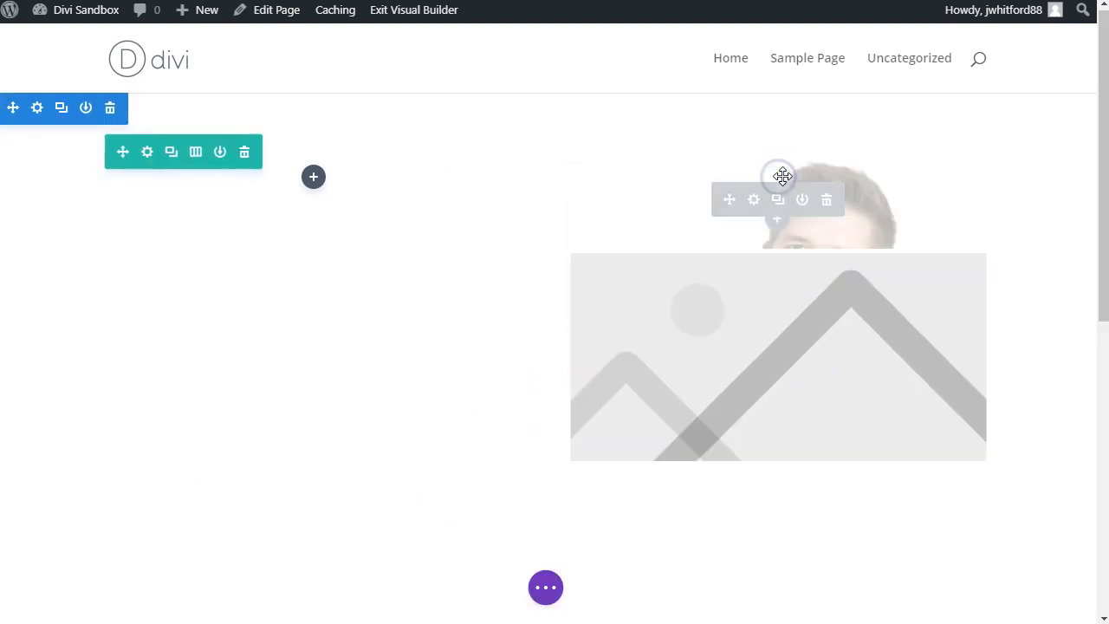
pyautogui.scroll(-4, 814, 470)
pyautogui.click(822, 354)
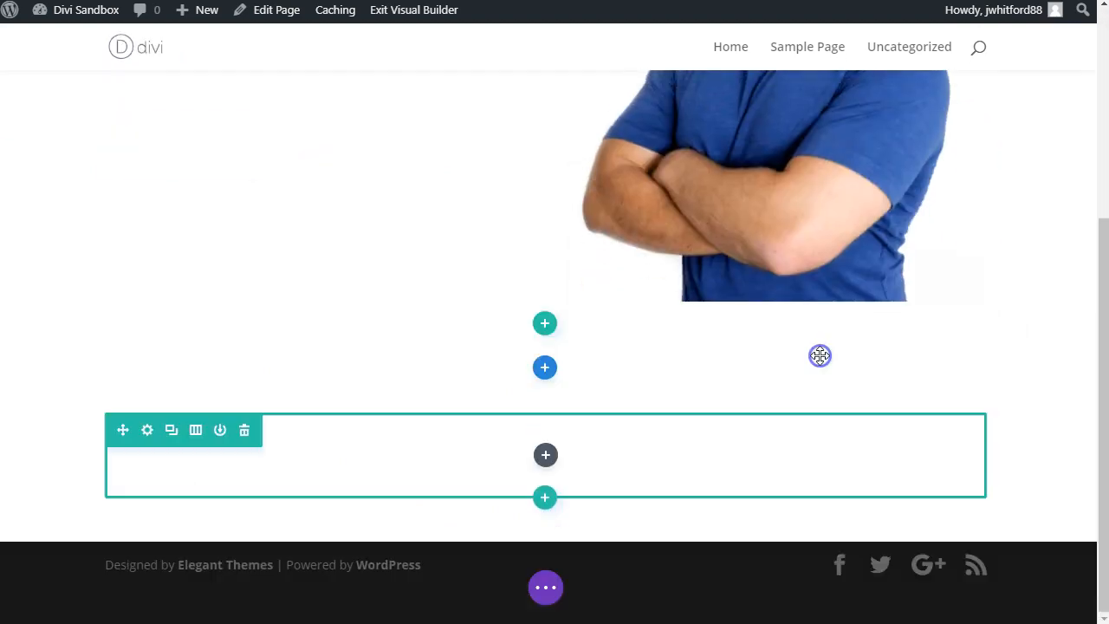
pyautogui.scroll(2, 791, 362)
pyautogui.scroll(2, 520, 321)
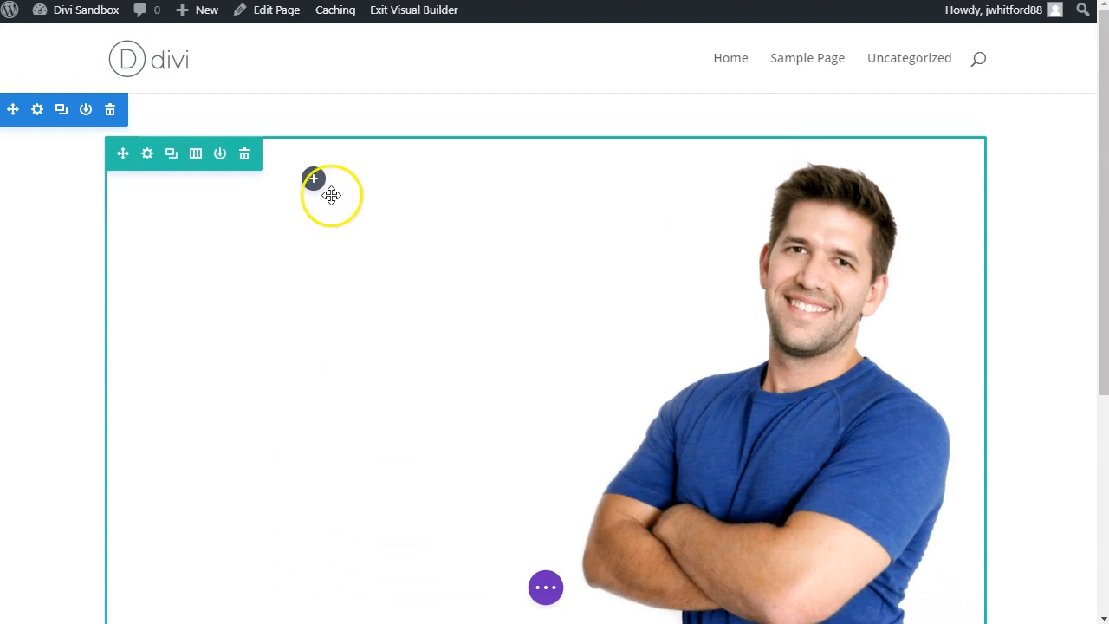
# Step: Add a Text module to the row's first column and format its placeholder text as Heading 1
pyautogui.click(313, 184)
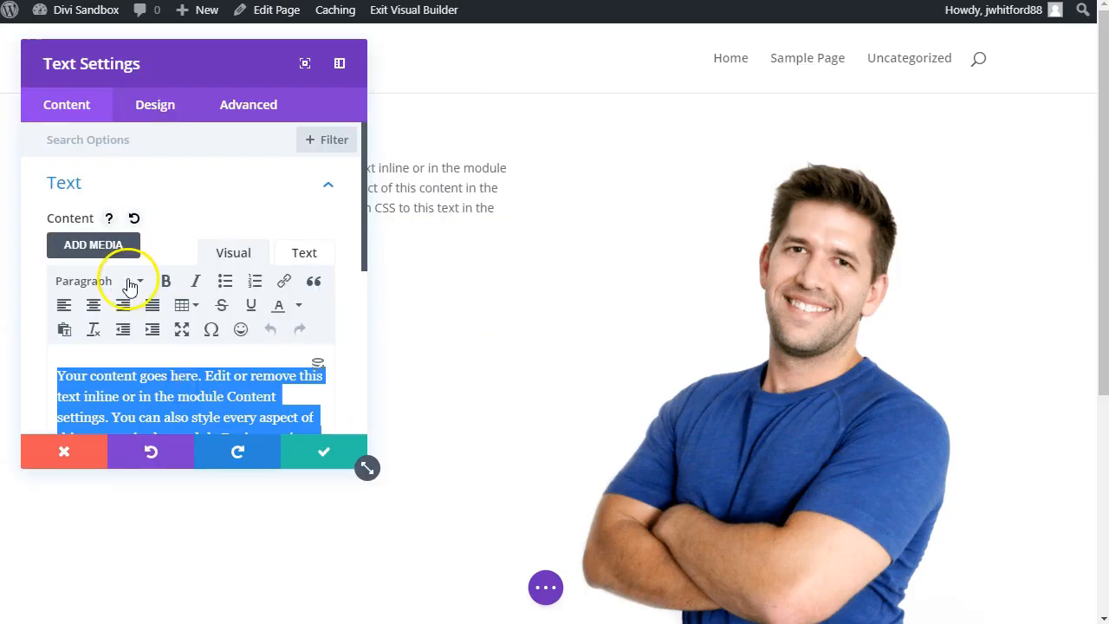
pyautogui.click(121, 279)
pyautogui.click(116, 351)
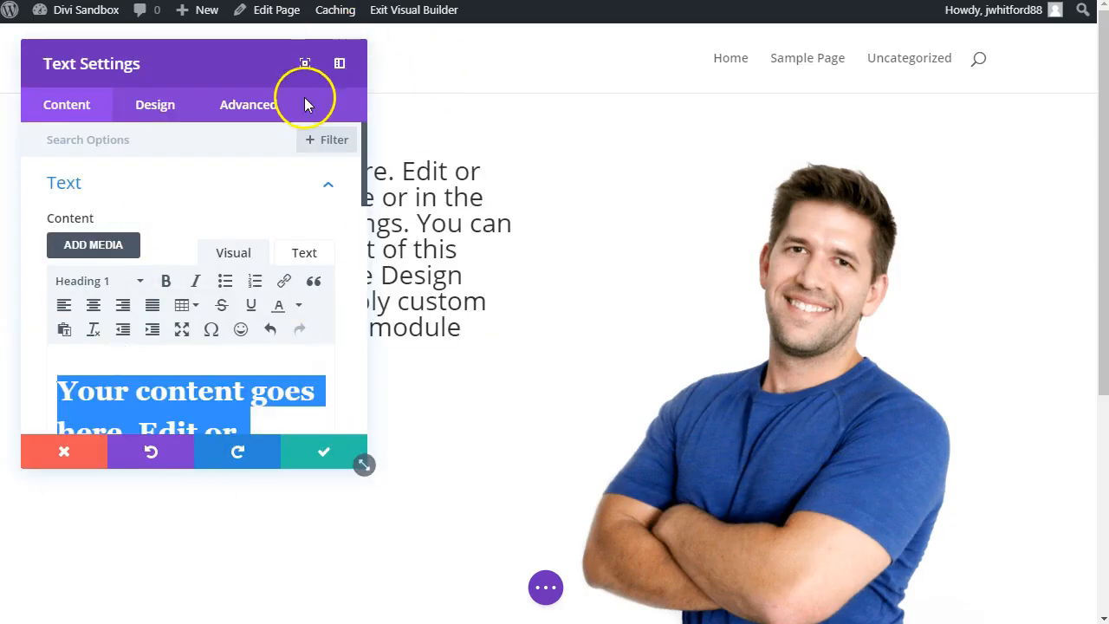
pyautogui.click(314, 450)
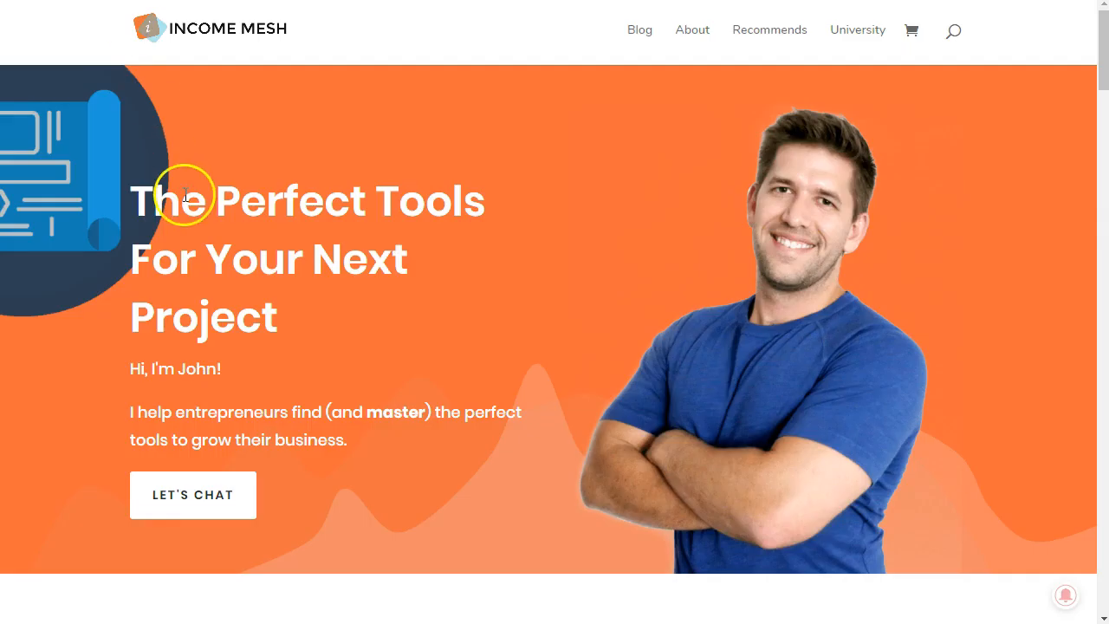
# Step: Replace the placeholder heading with "The Perfect Tools For Your Next Project" directly on the page
pyautogui.tripleClick(185, 196)
pyautogui.hotkey('ctrl', 'c')
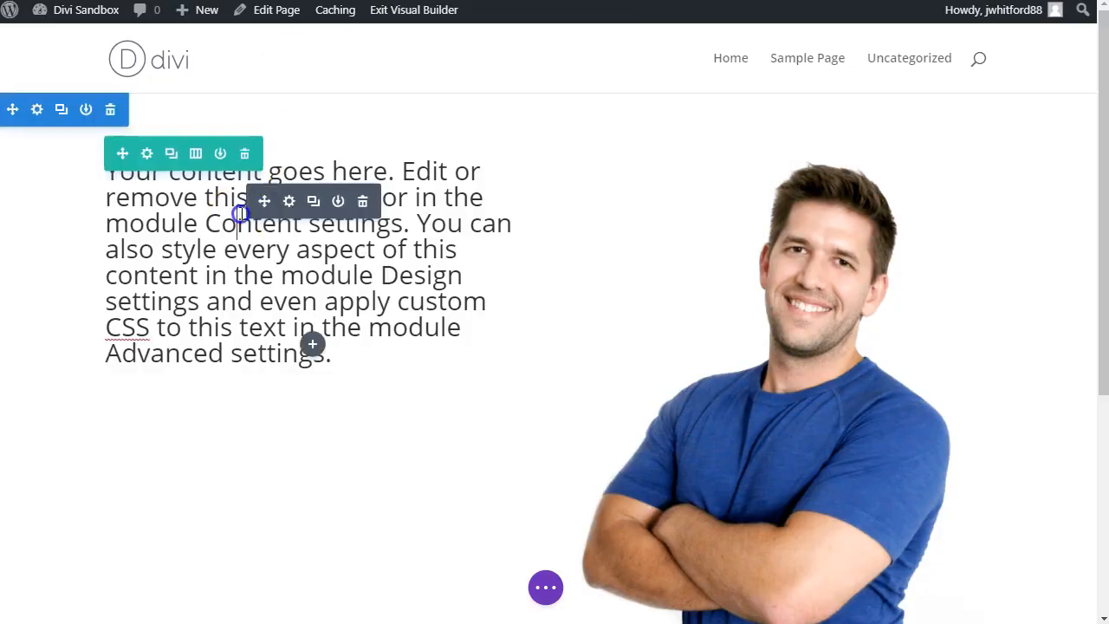
pyautogui.tripleClick(240, 213)
pyautogui.hotkey('ctrl', 'v')
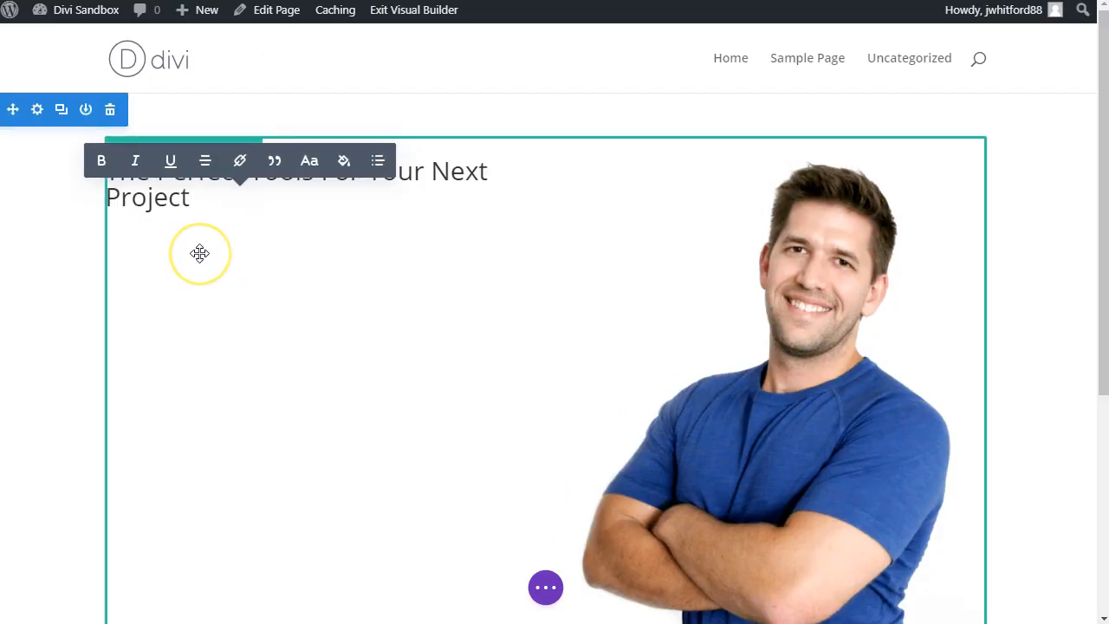
pyautogui.click(190, 292)
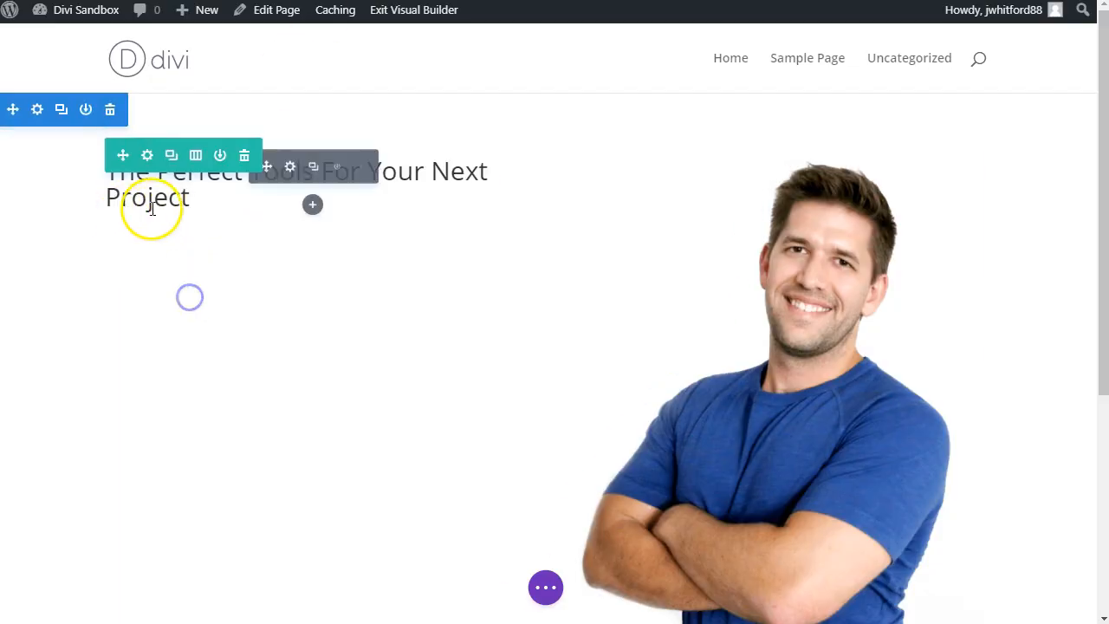
# Step: Dock the text settings beside the page and paste the Income Mesh greeting and "I help entrepreneurs find..." paragraph below the heading
pyautogui.click(289, 167)
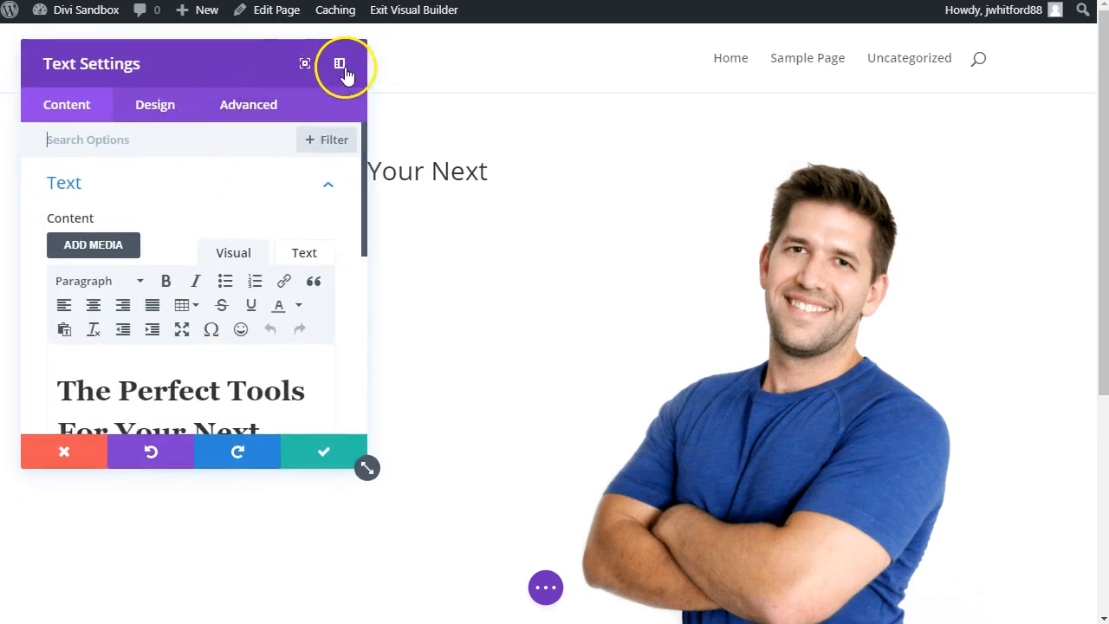
pyautogui.click(342, 65)
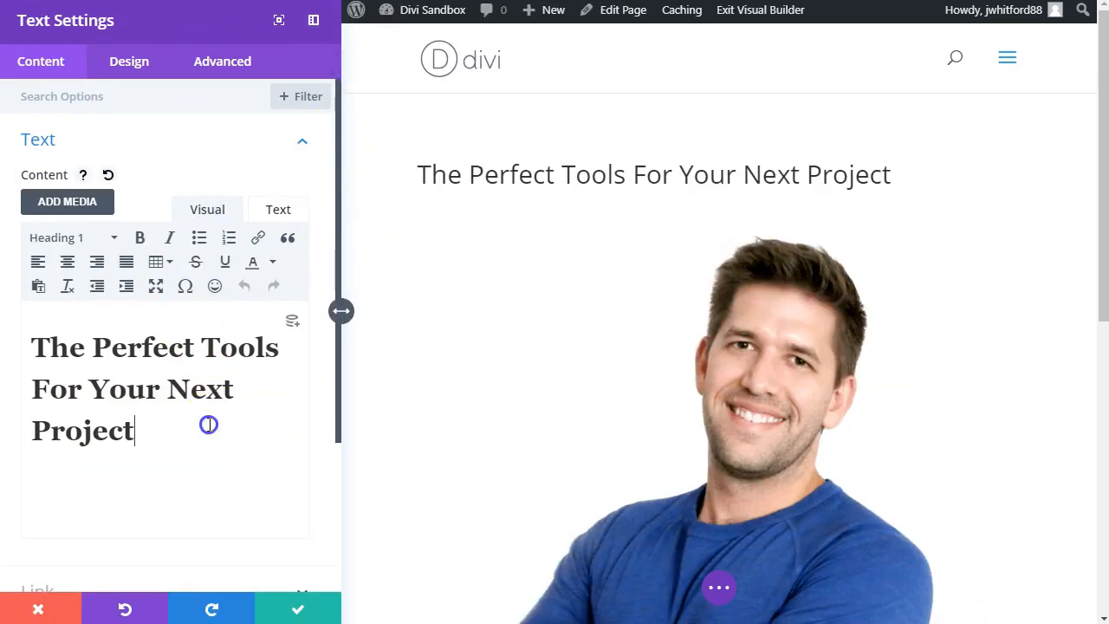
pyautogui.press('Return')
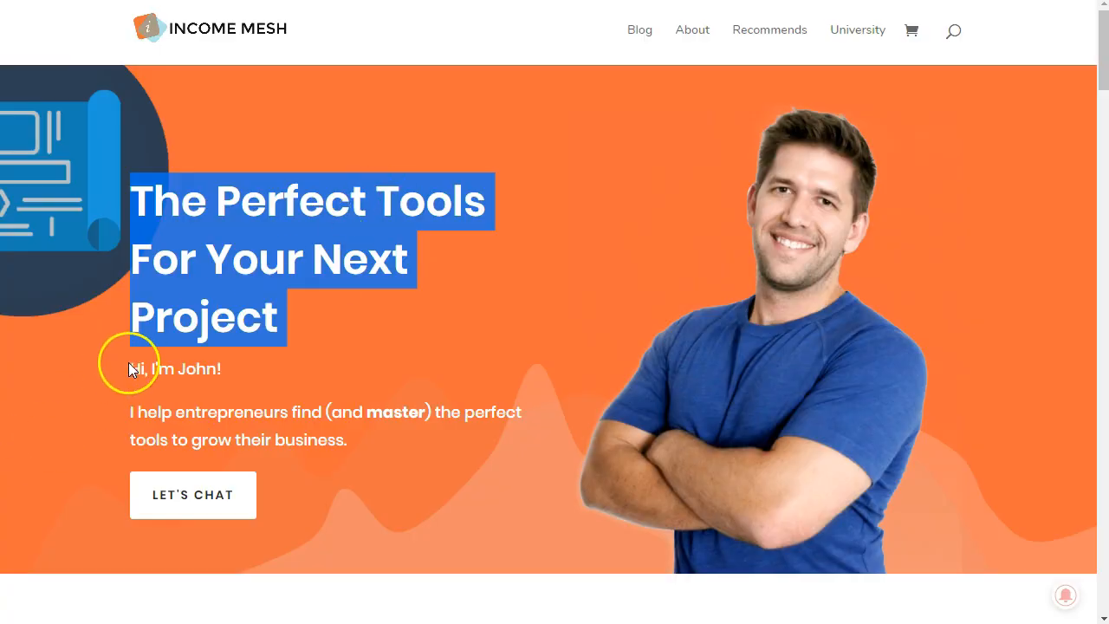
pyautogui.moveTo(124, 367); pyautogui.dragTo(395, 447)
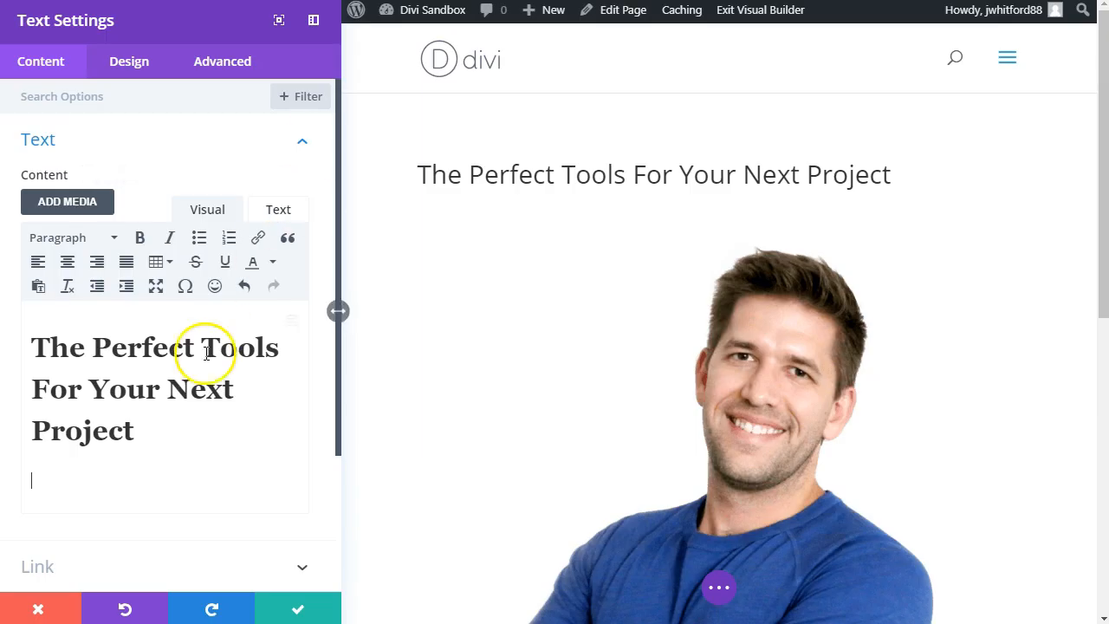
pyautogui.write("Hi, I'm John! I help entrepreneurs find (and master) the perfect tools to grow their business.")
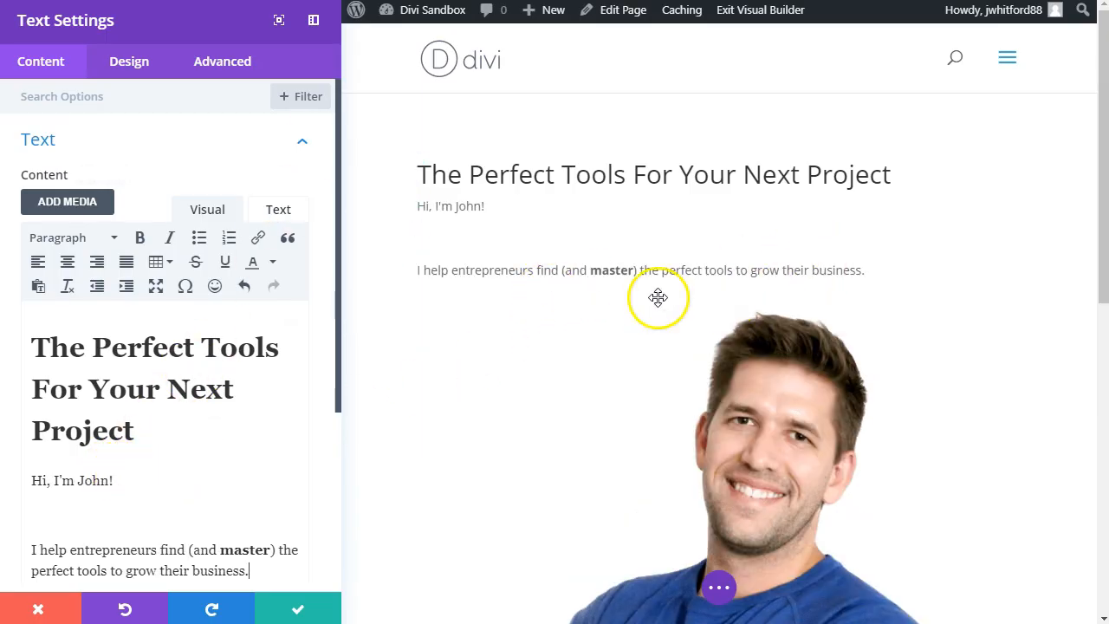
pyautogui.click(294, 606)
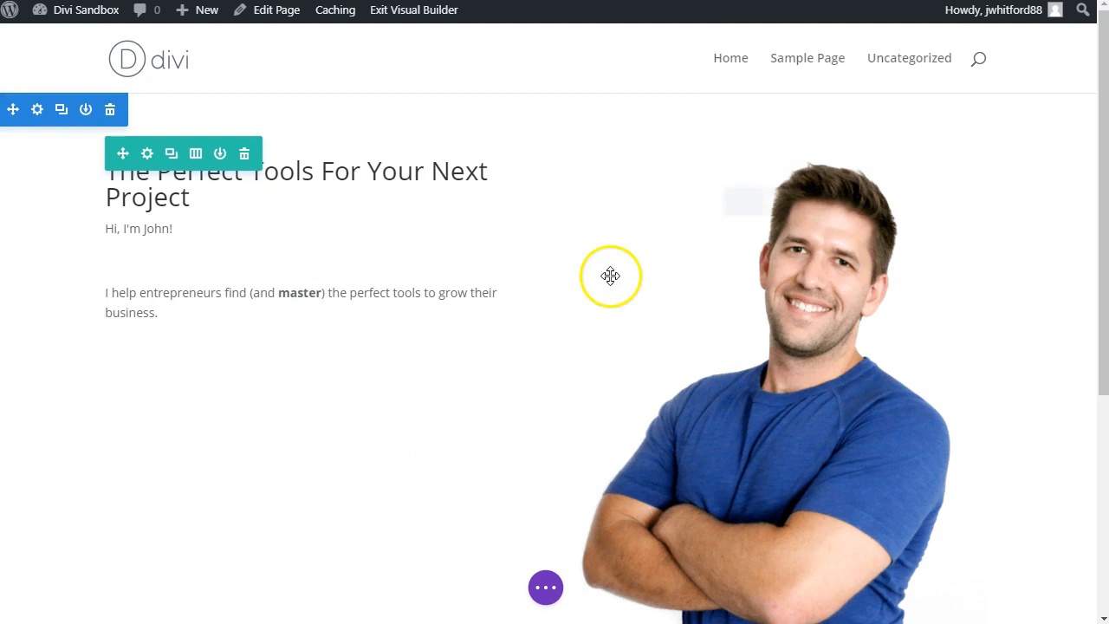
# Step: Examine the design options of the hero row and its section, including row alignment and section sizing
pyautogui.scroll(-2, 636, 188)
pyautogui.scroll(2, 479, 223)
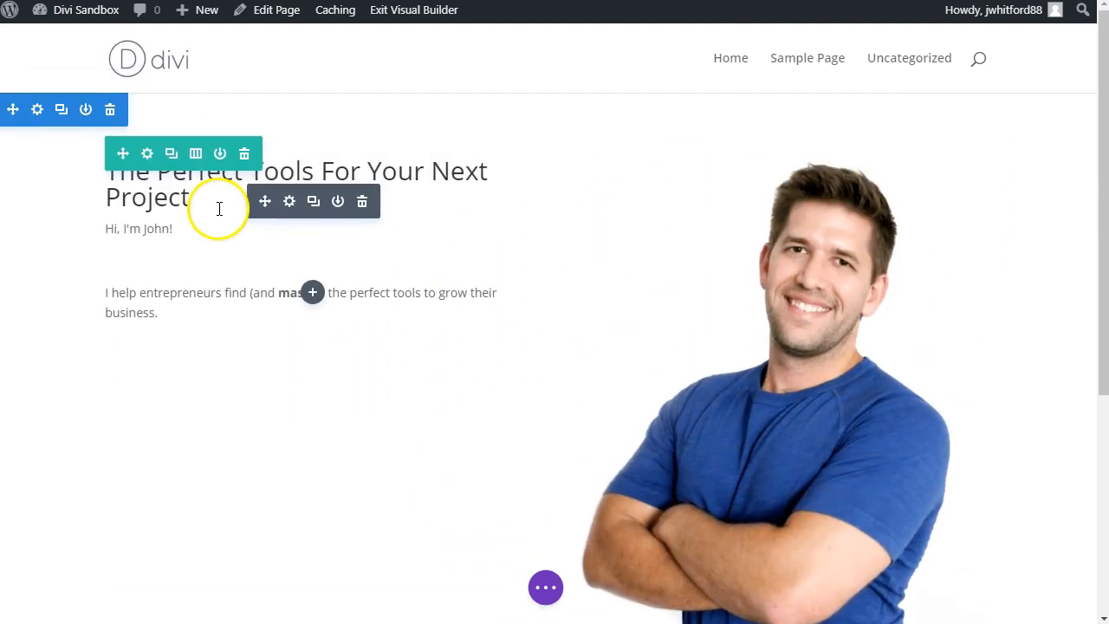
pyautogui.click(147, 155)
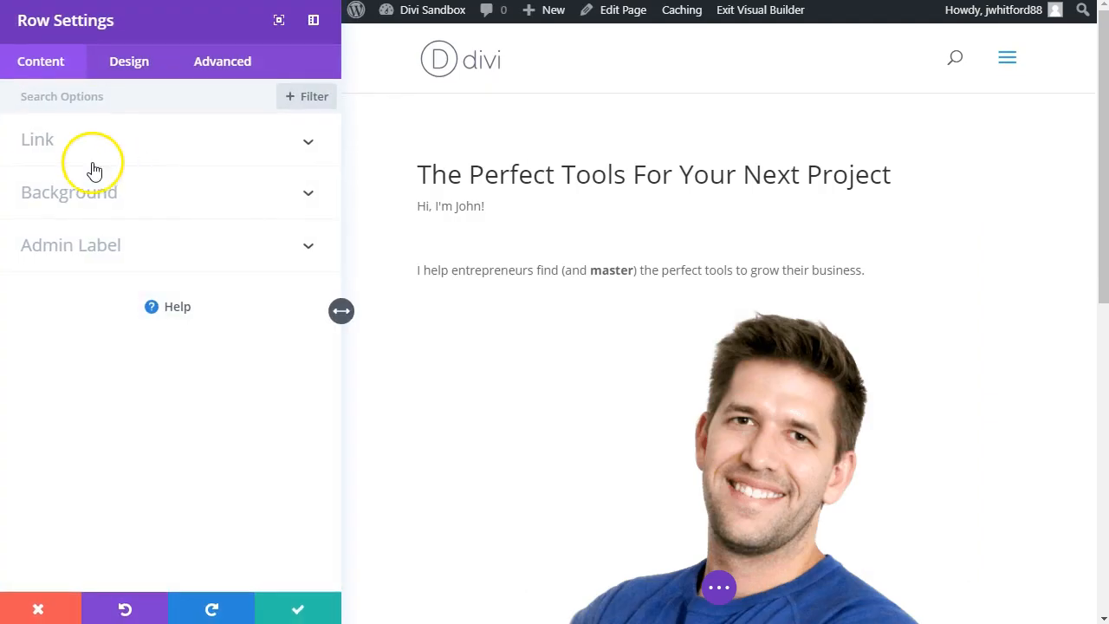
pyautogui.click(134, 59)
pyautogui.click(124, 154)
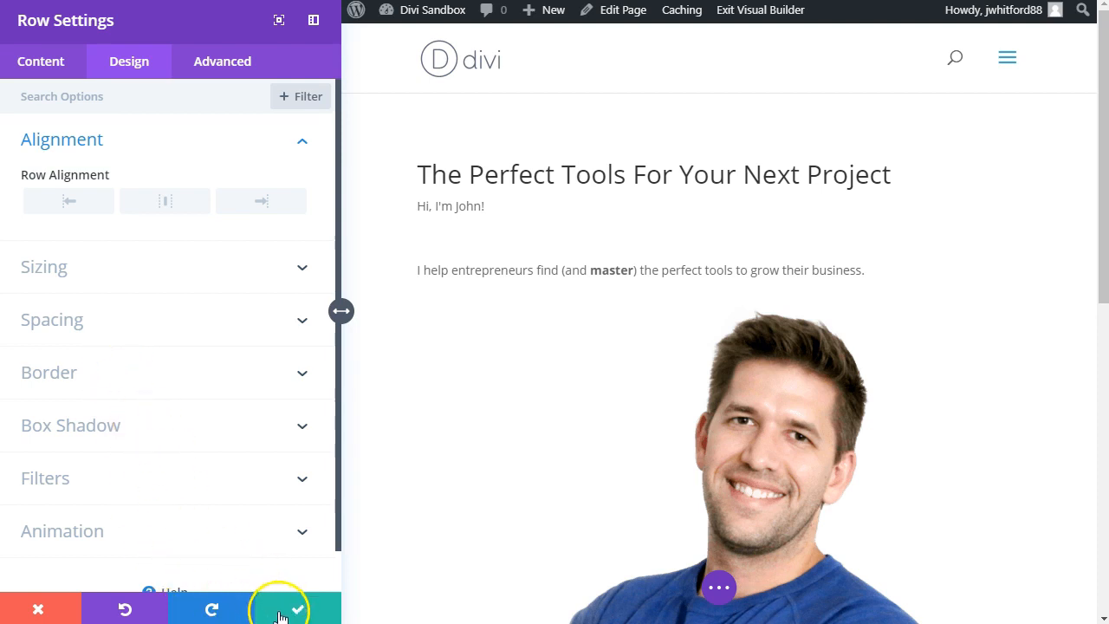
pyautogui.click(279, 617)
pyautogui.click(133, 142)
pyautogui.click(134, 140)
pyautogui.click(133, 197)
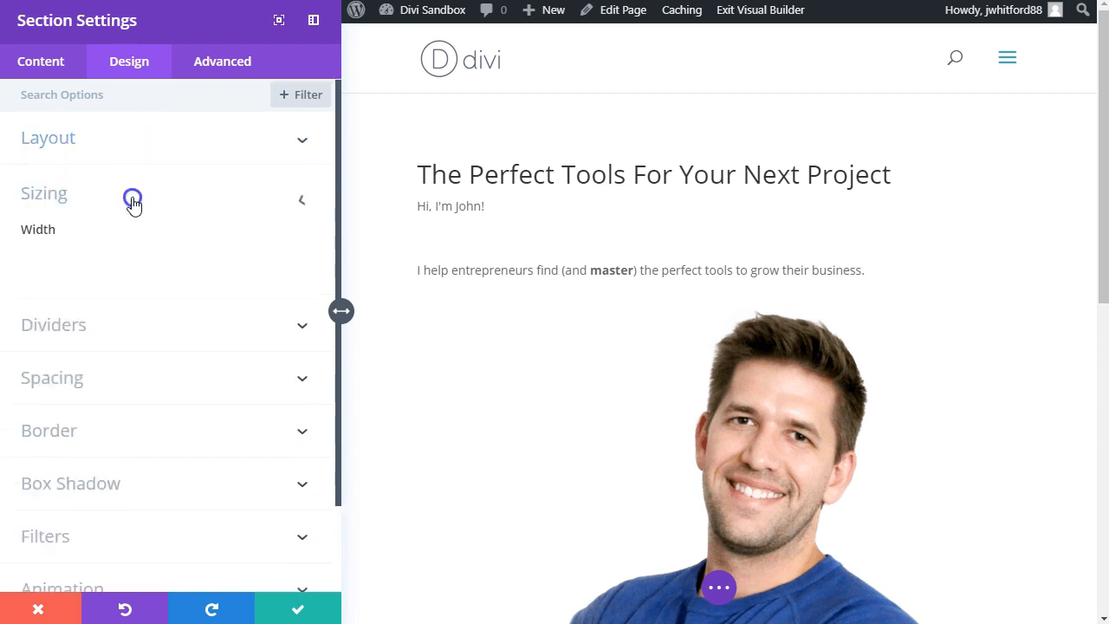
pyautogui.click(302, 612)
# Step: Review the hero text module's content and its available design options
pyautogui.scroll(-2, 426, 186)
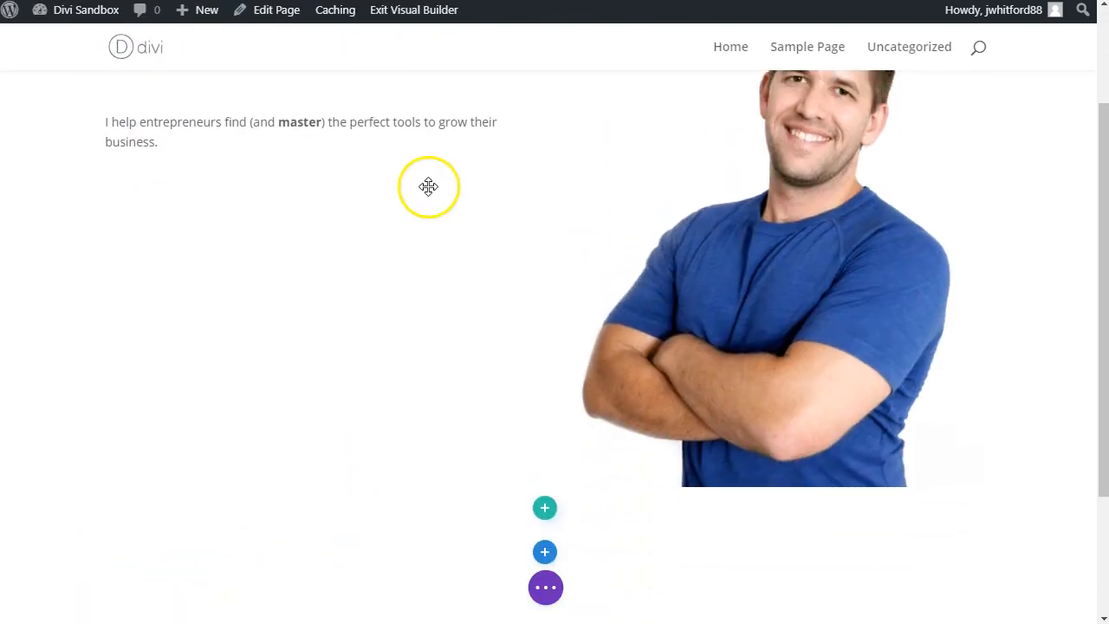
pyautogui.scroll(2, 273, 227)
pyautogui.click(289, 203)
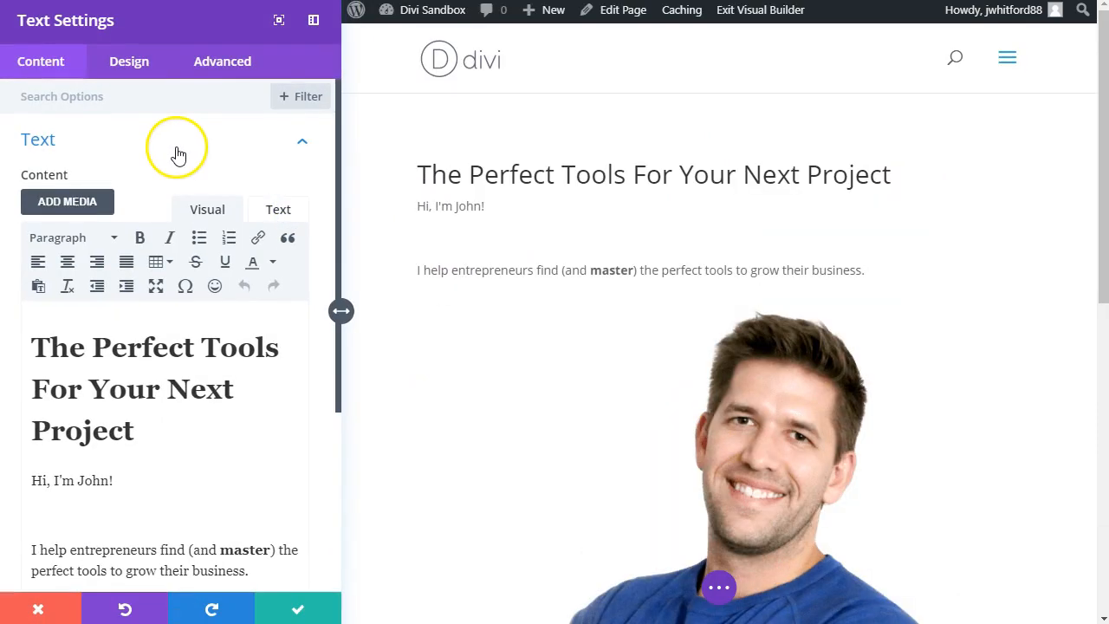
pyautogui.scroll(-1, 182, 159)
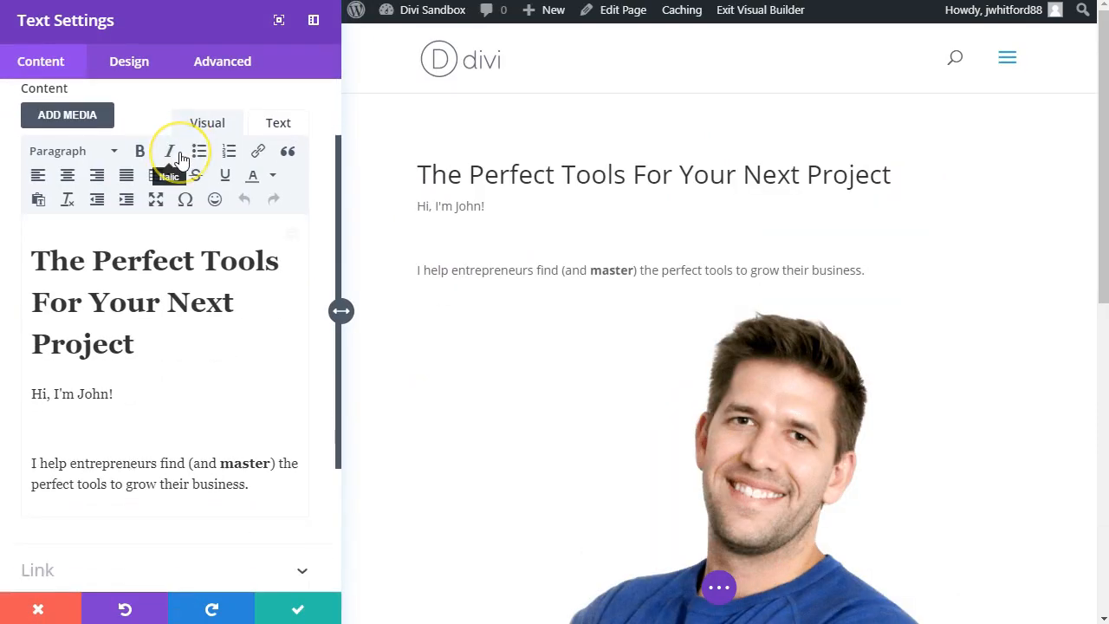
pyautogui.click(129, 63)
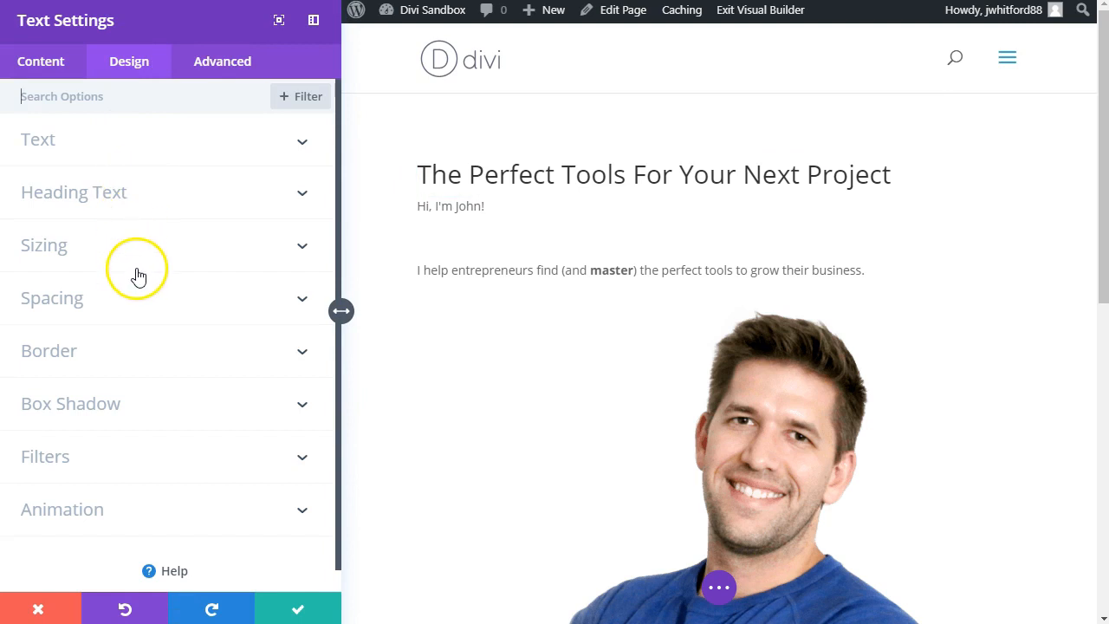
pyautogui.click(286, 614)
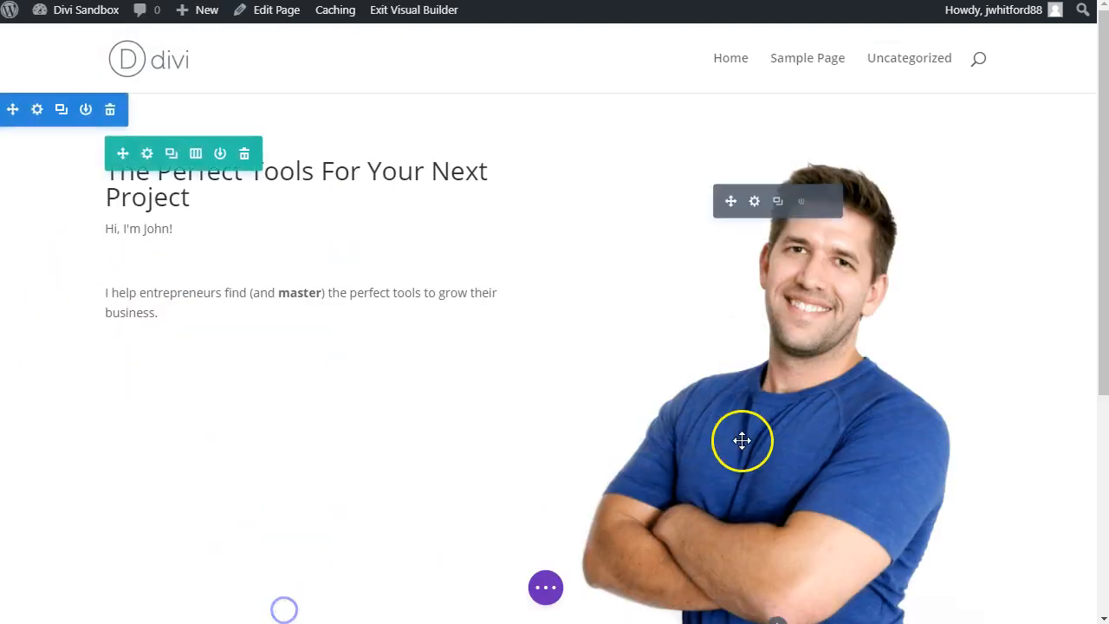
# Step: Remove the bottom padding of the hero row and section so both end flush with the portrait's lower edge
pyautogui.scroll(-5, 745, 437)
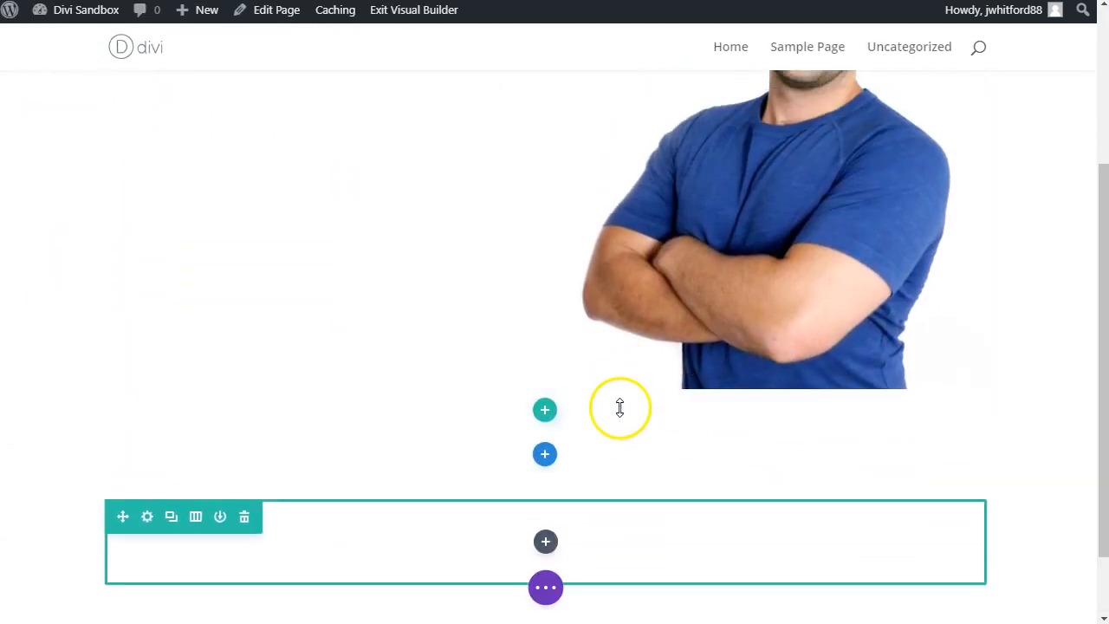
pyautogui.scroll(4, 572, 347)
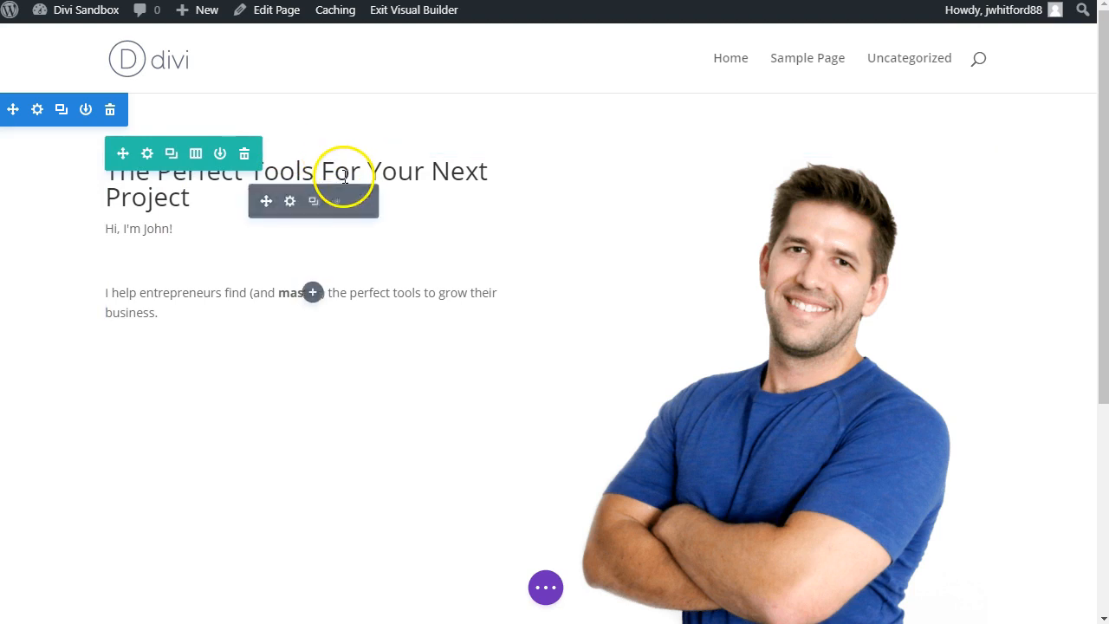
pyautogui.scroll(-3, 433, 276)
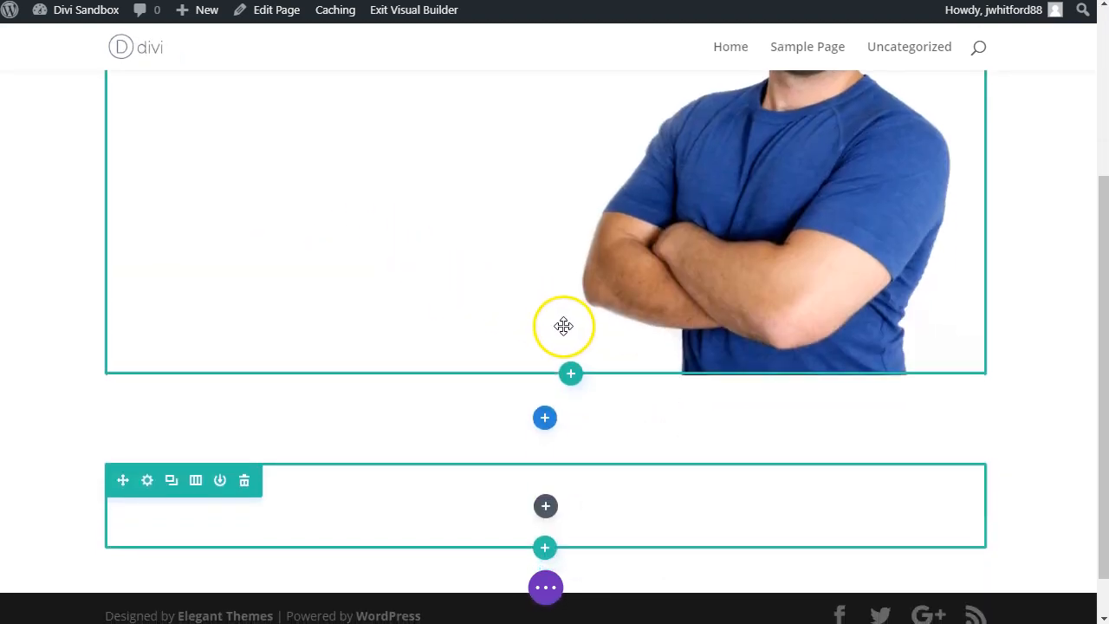
pyautogui.moveTo(589, 413); pyautogui.dragTo(585, 358)
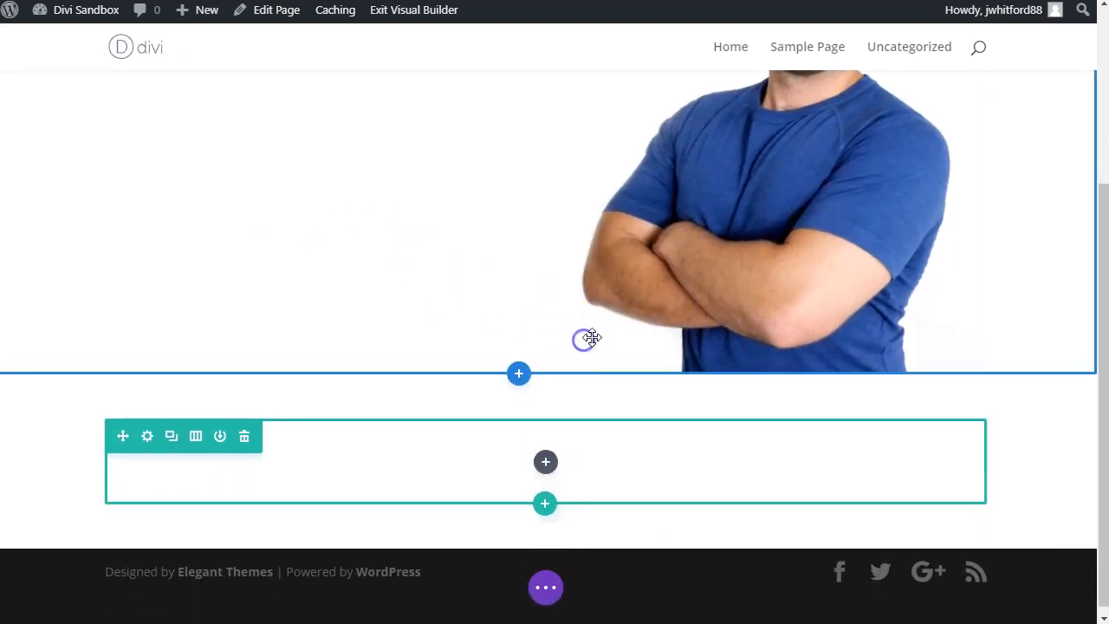
pyautogui.scroll(4, 505, 315)
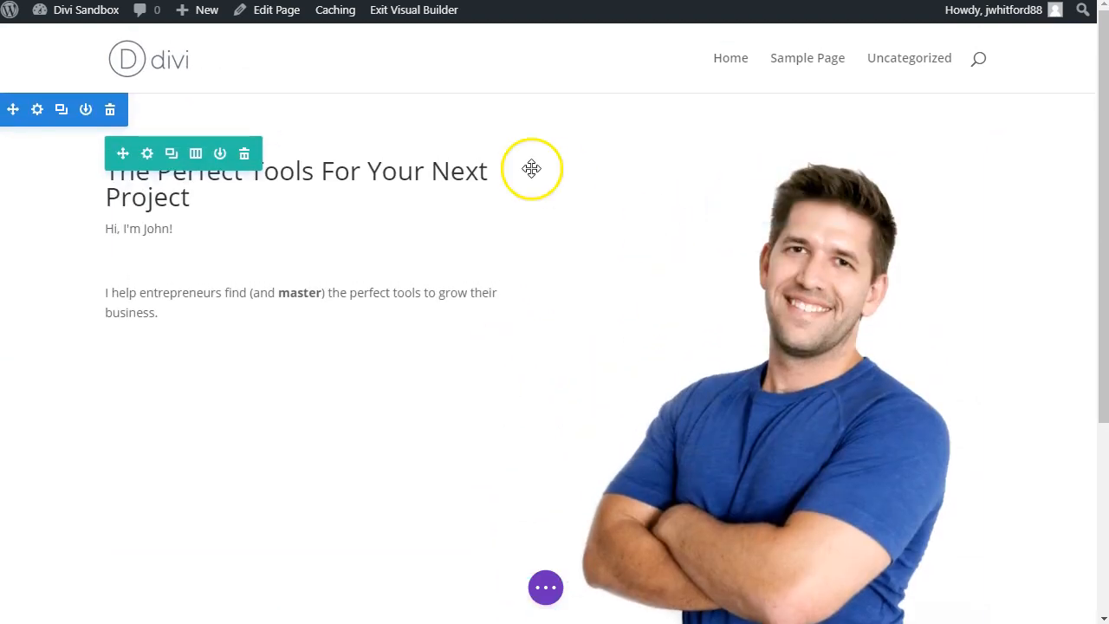
# Step: Add Blueprint-Background-2.png as the background image of the hero section
pyautogui.click(36, 110)
pyautogui.click(153, 188)
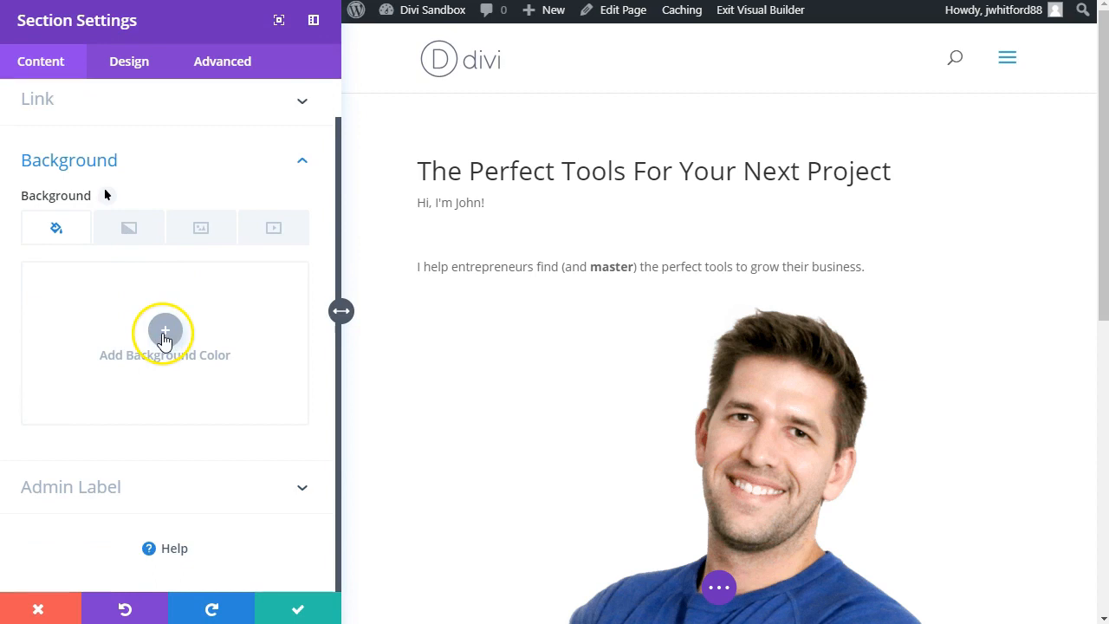
pyautogui.click(189, 236)
pyautogui.click(165, 329)
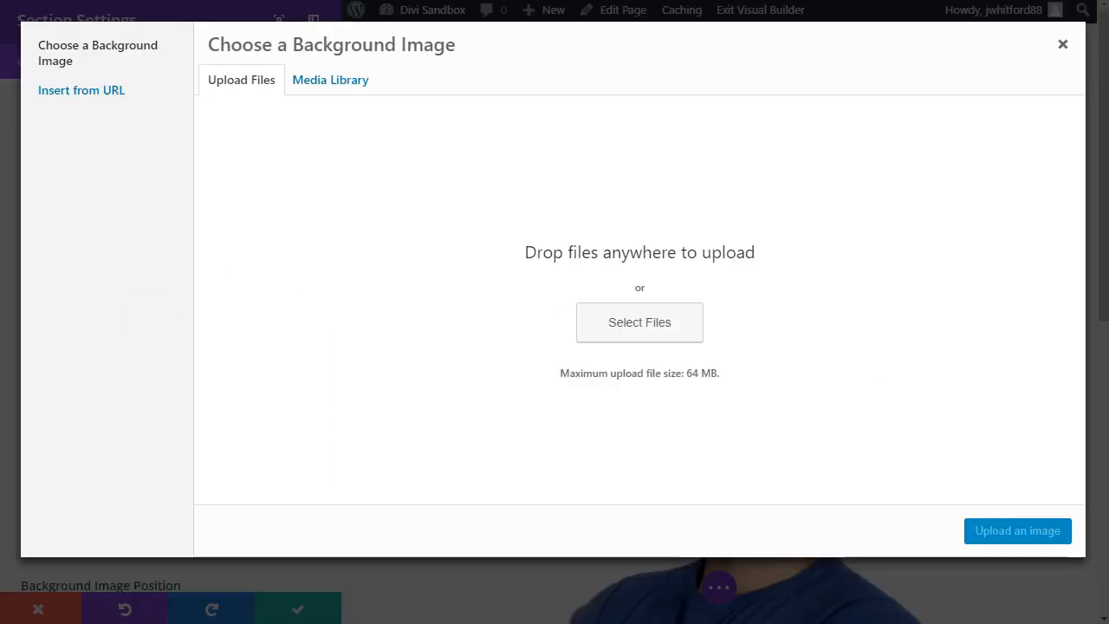
pyautogui.moveTo(24, 382); pyautogui.dragTo(511, 394)
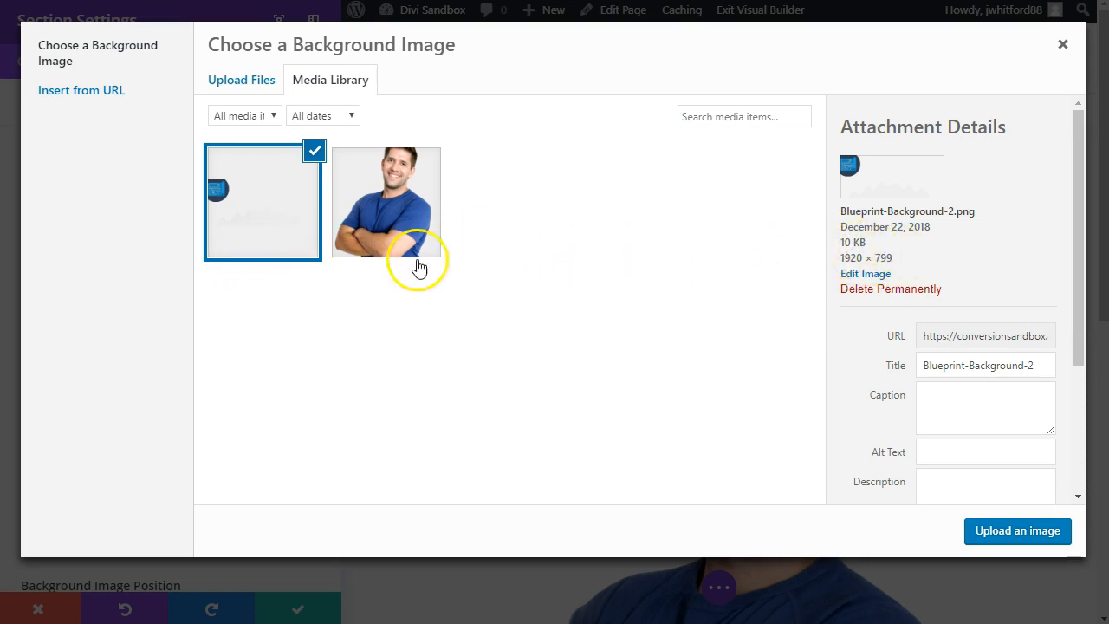
pyautogui.click(1017, 535)
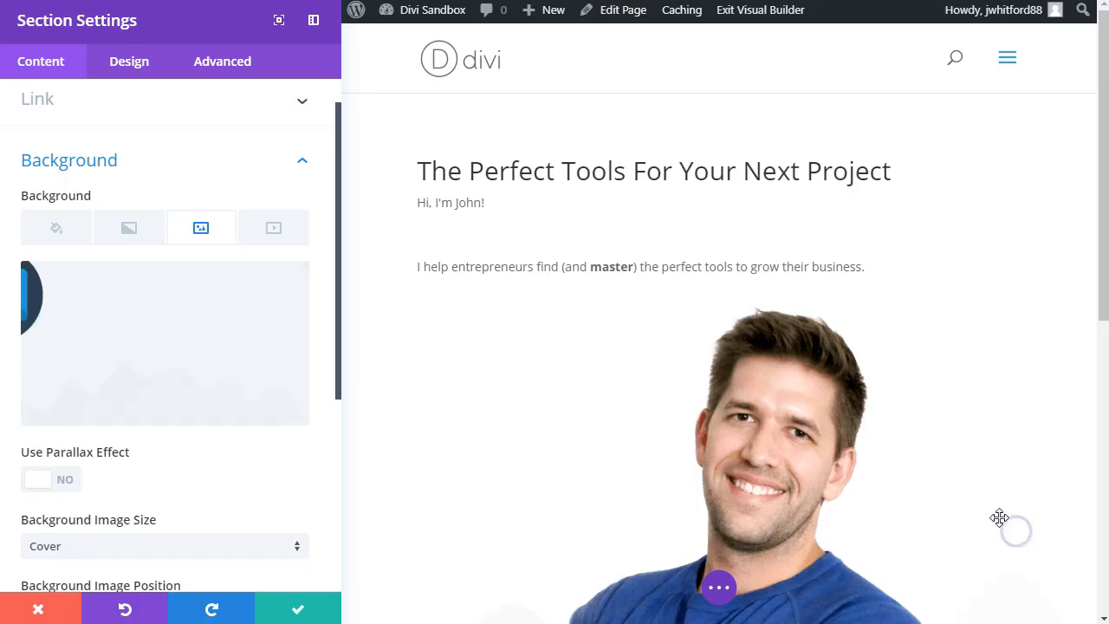
# Step: Give the hero section the preset orange background colour #e09900, save the settings and check the section
pyautogui.click(74, 232)
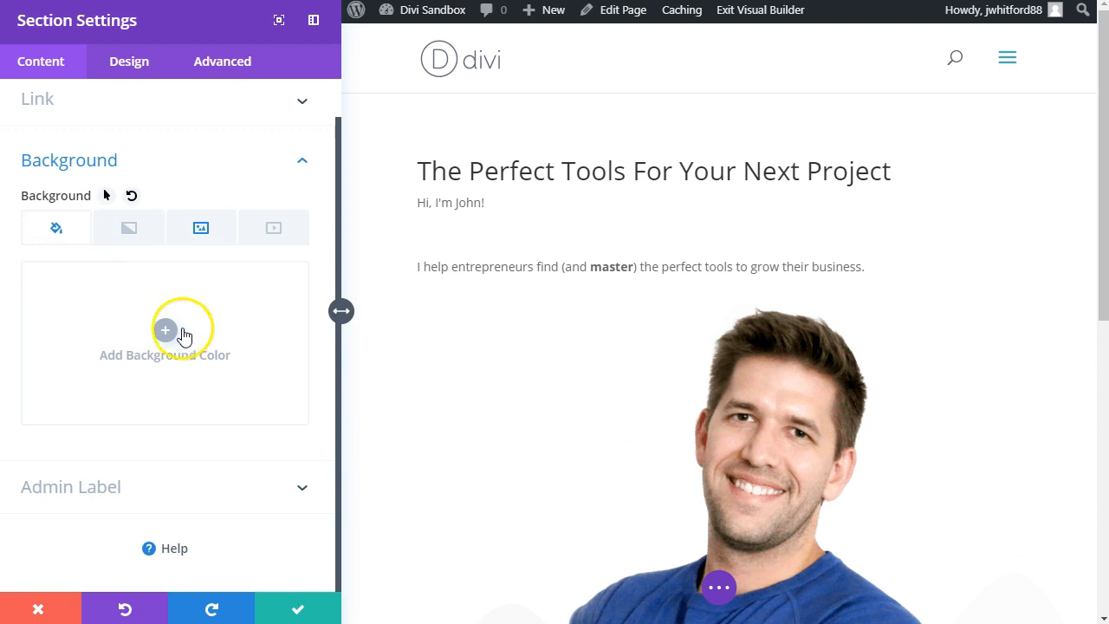
pyautogui.click(152, 342)
pyautogui.click(145, 428)
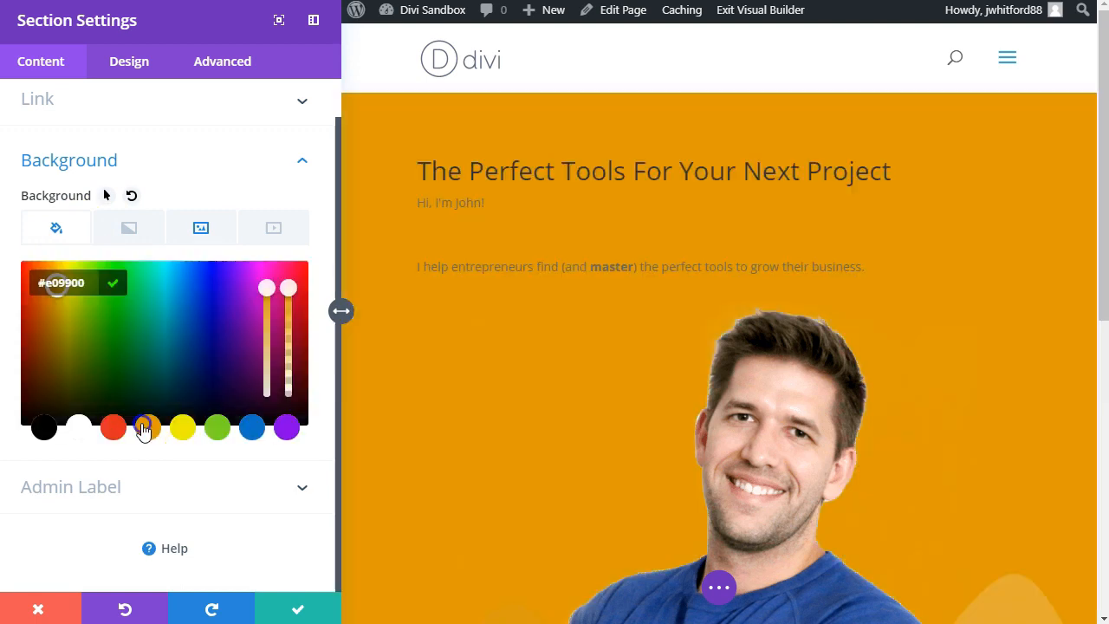
pyautogui.click(299, 612)
pyautogui.scroll(-5, 525, 415)
pyautogui.scroll(5, 511, 415)
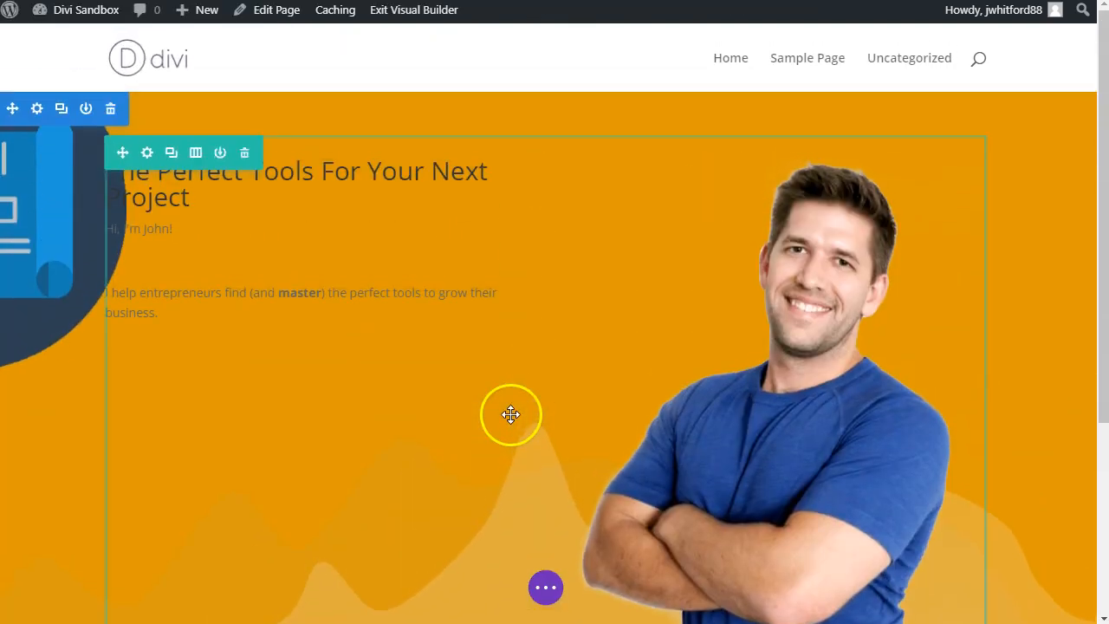
# Step: Reopen the hero section's settings and copy the hex code e9762d from the browser colour picker's history
pyautogui.click(37, 111)
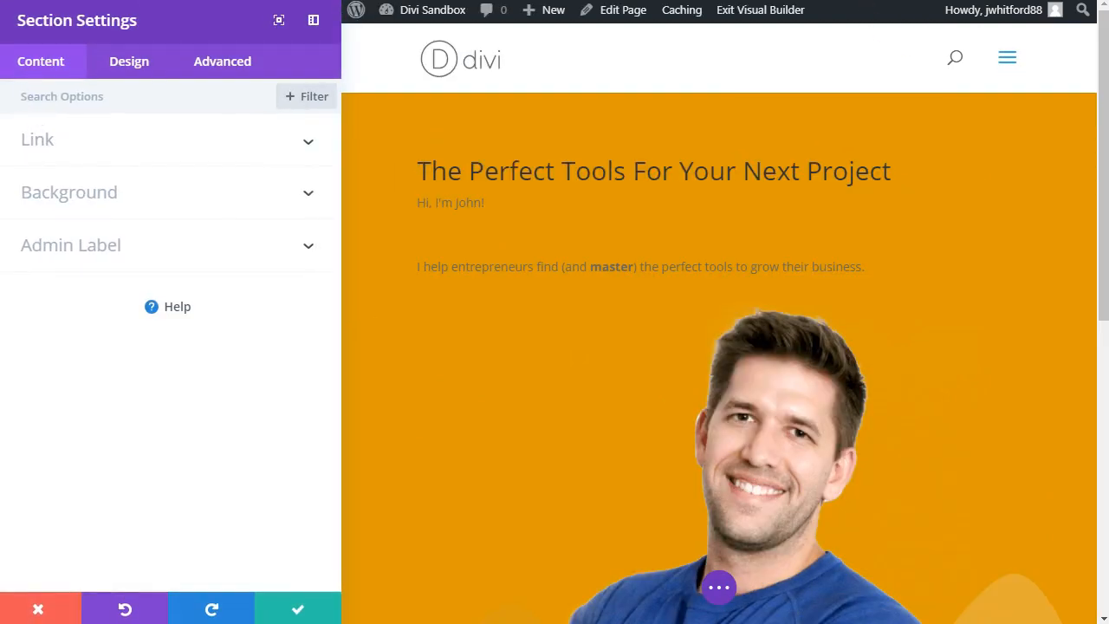
pyautogui.click(828, 1)
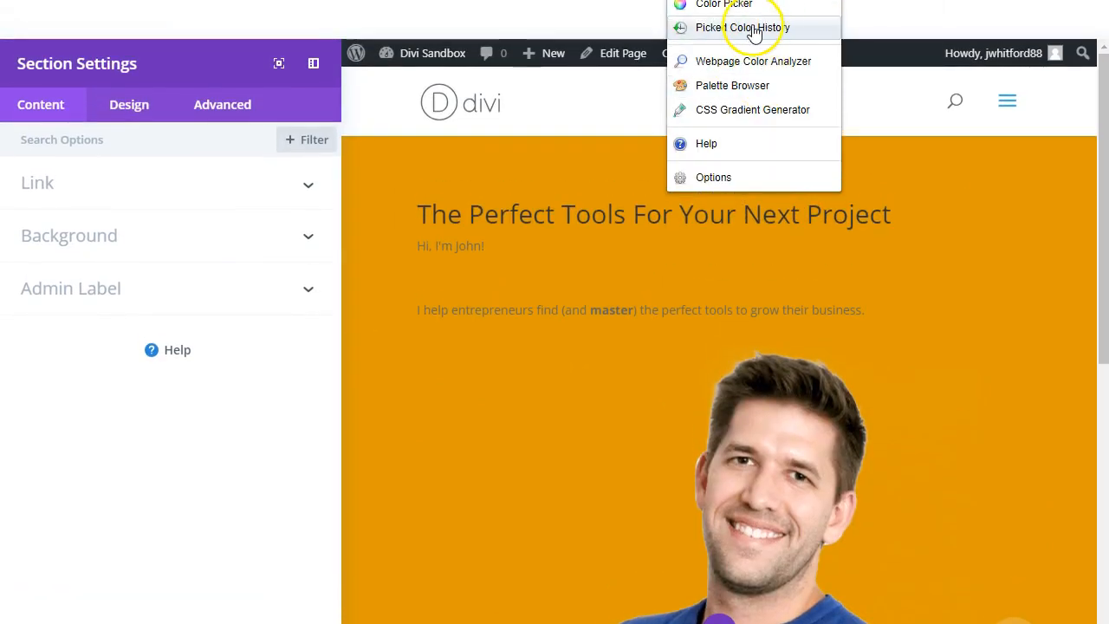
pyautogui.click(754, 29)
pyautogui.click(772, 78)
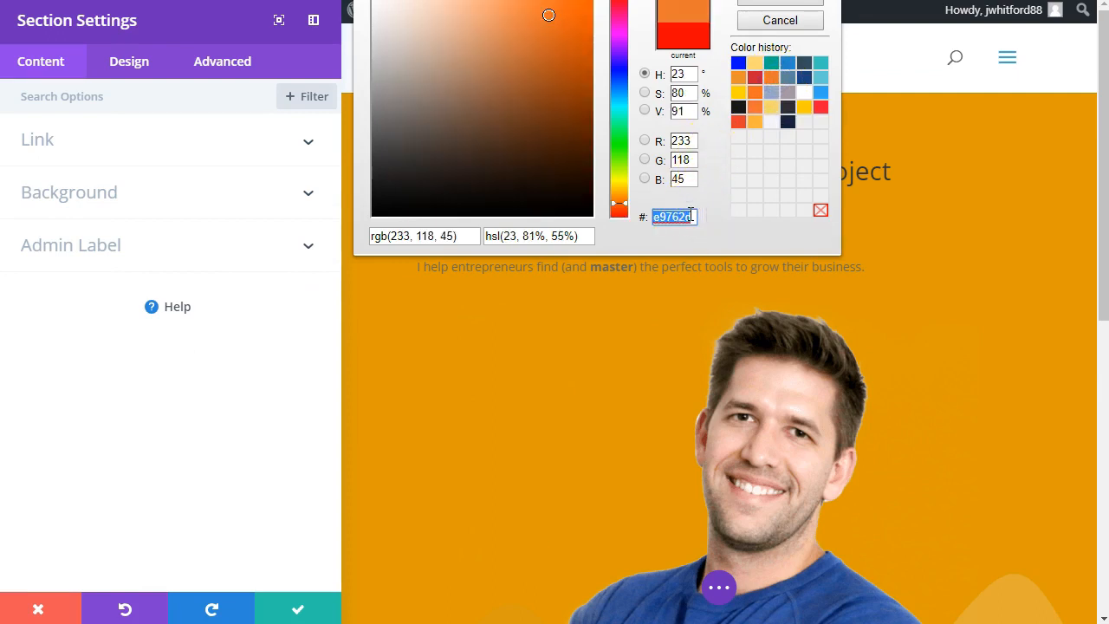
# Step: Remove the hero section's background image and add Blueprint-Background-2.png again from the media library
pyautogui.click(87, 191)
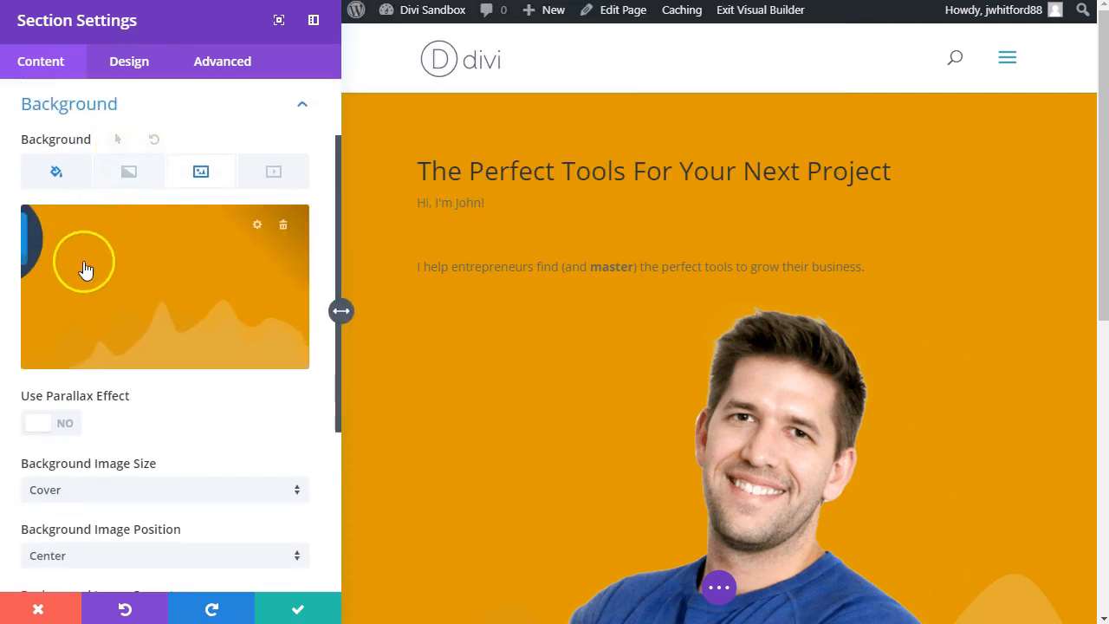
pyautogui.click(80, 270)
pyautogui.click(1057, 43)
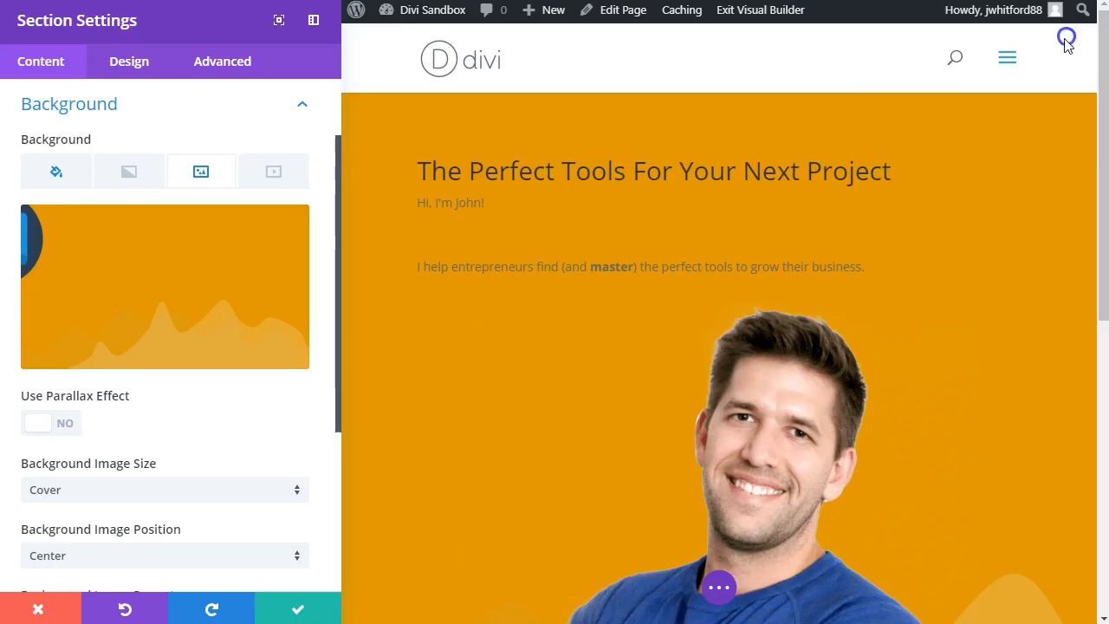
pyautogui.click(283, 232)
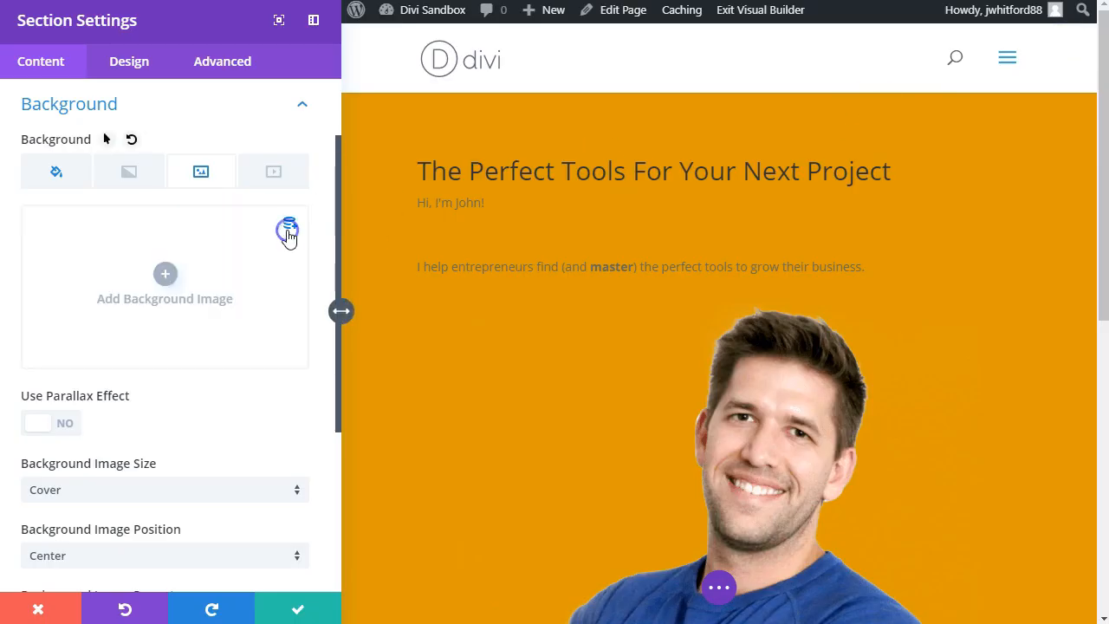
pyautogui.click(161, 275)
pyautogui.click(275, 239)
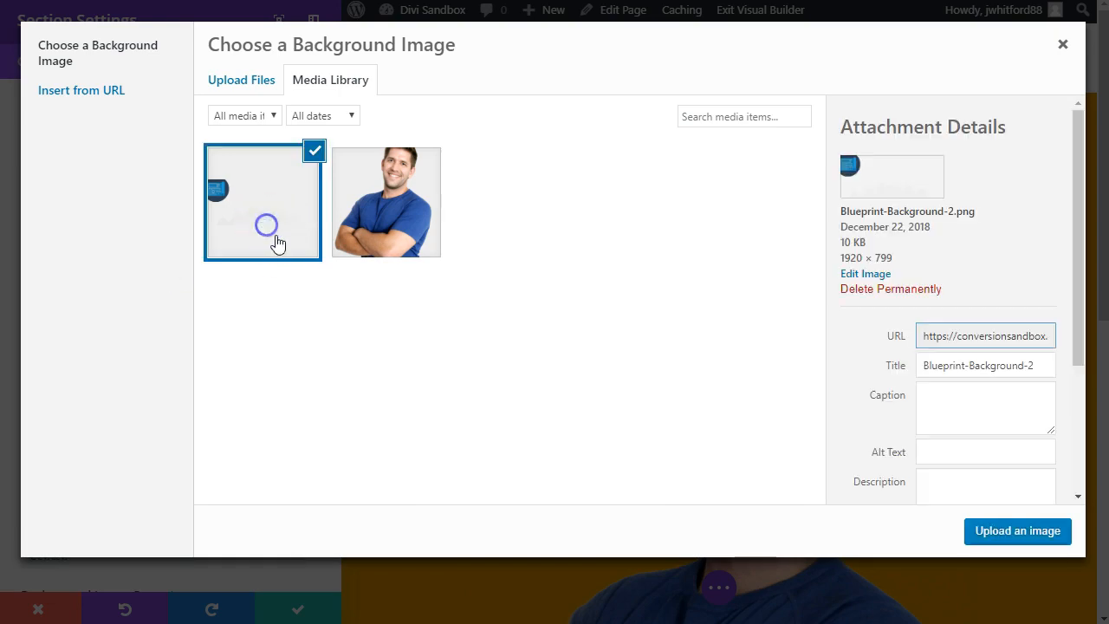
pyautogui.click(990, 530)
# Step: Replace the hero section's background colour with the copied #e9762d and save the section settings
pyautogui.click(83, 177)
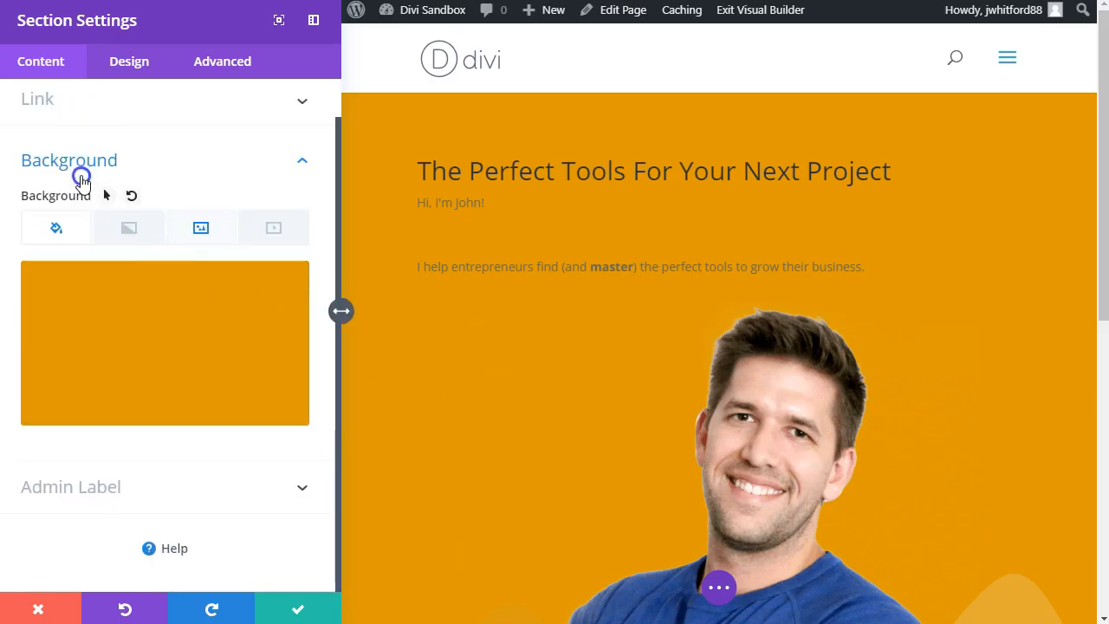
pyautogui.moveTo(225, 287)
pyautogui.click(282, 289)
pyautogui.click(154, 335)
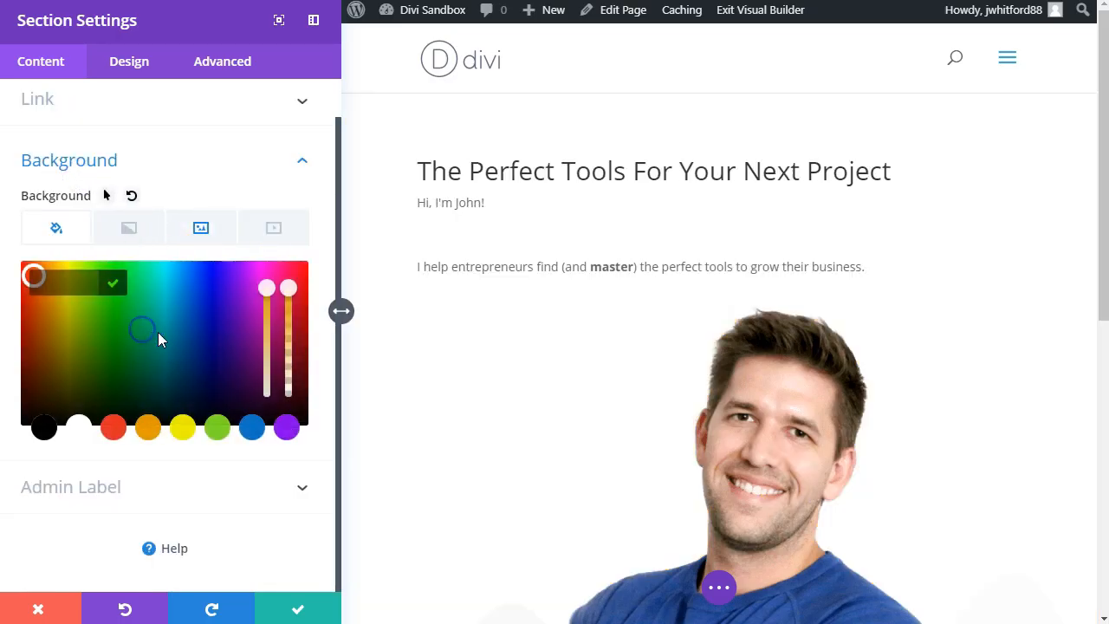
pyautogui.click(93, 283)
pyautogui.write('#e9762d')
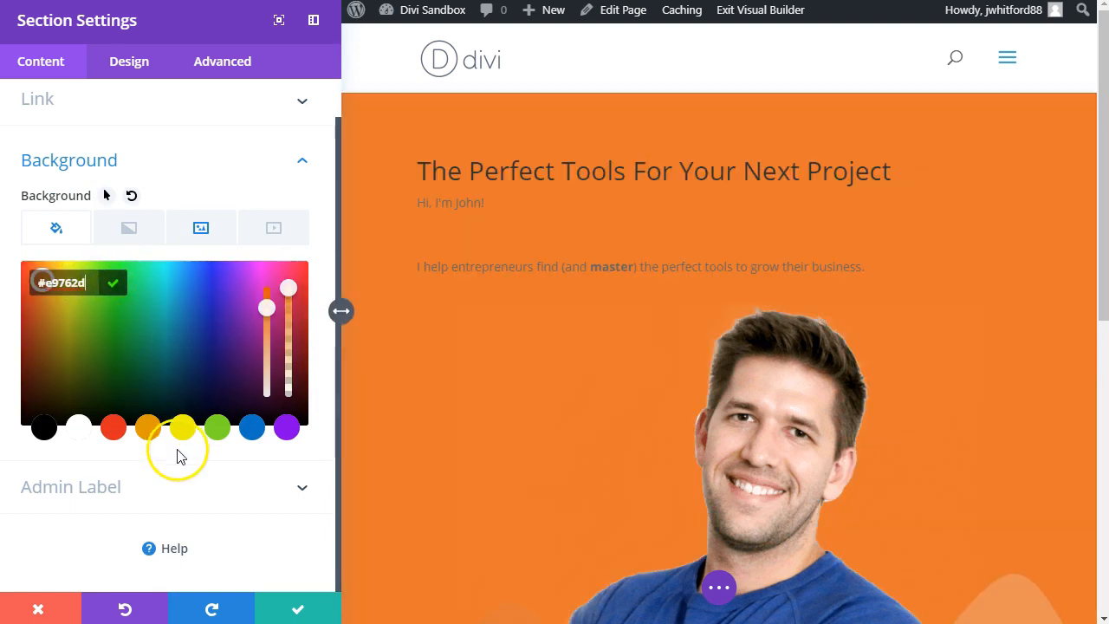
pyautogui.click(293, 608)
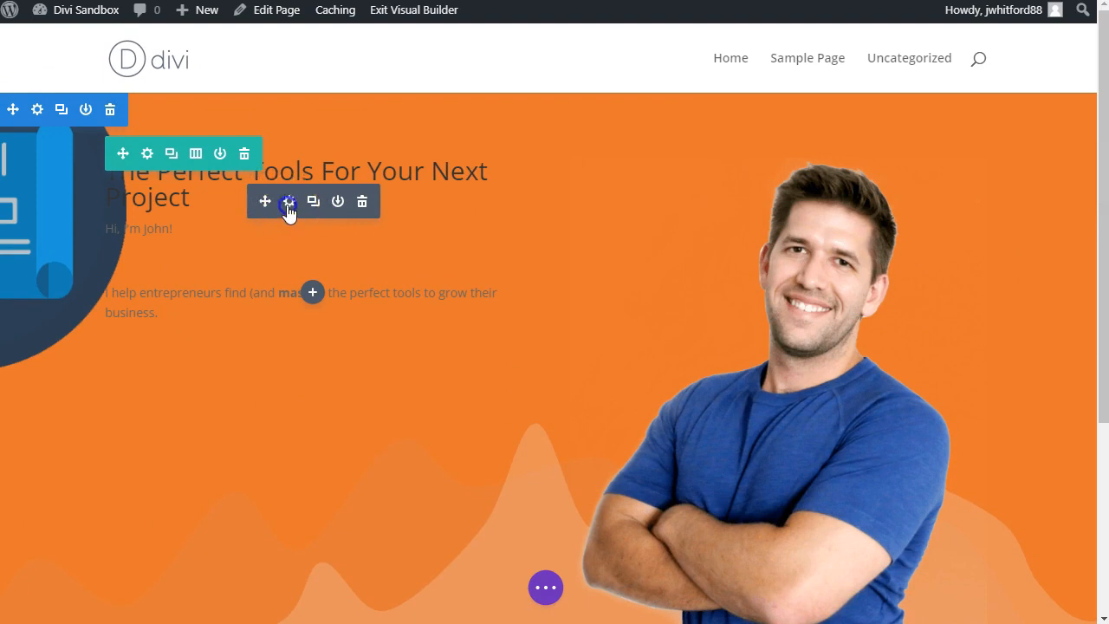
# Step: Find the colour options of the hero text module, set its text colour to Light and save
pyautogui.click(290, 202)
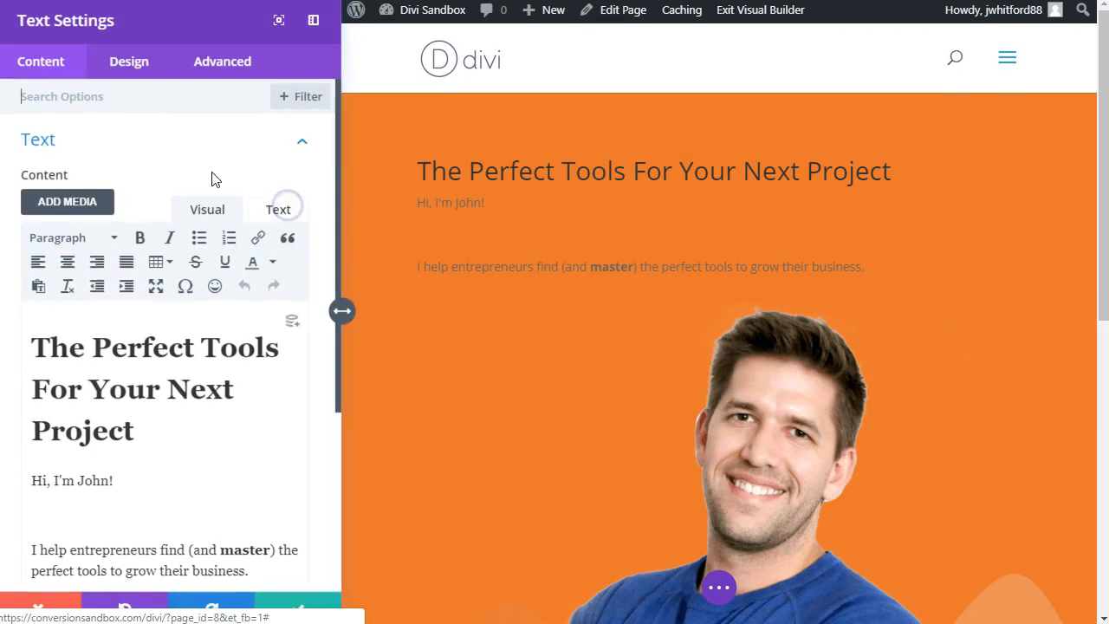
pyautogui.click(150, 97)
pyautogui.write('colo')
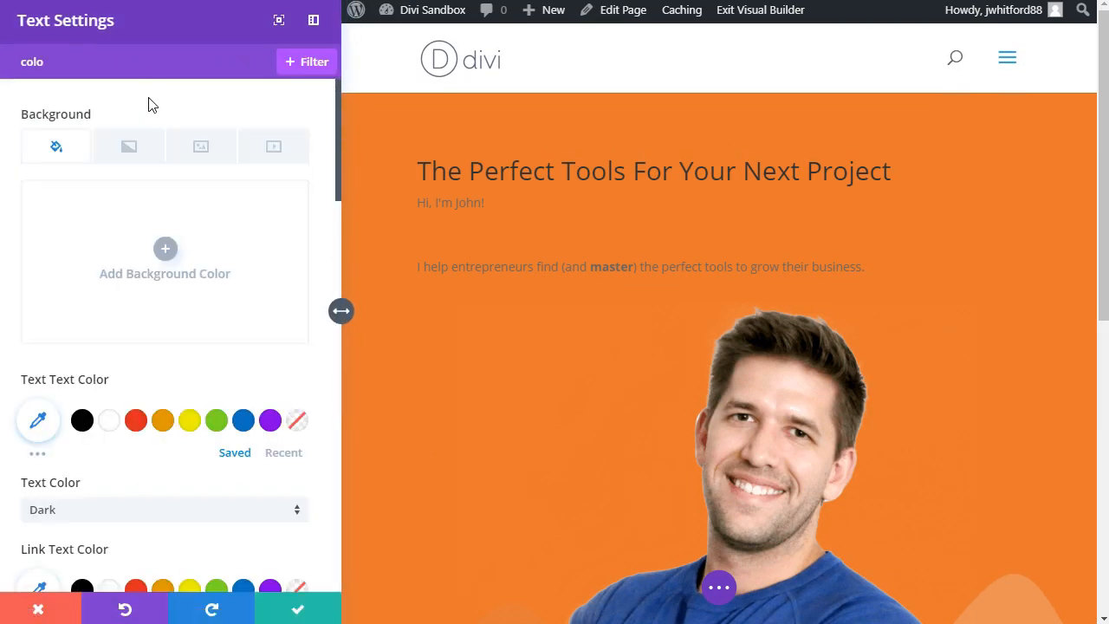
pyautogui.scroll(-1, 124, 444)
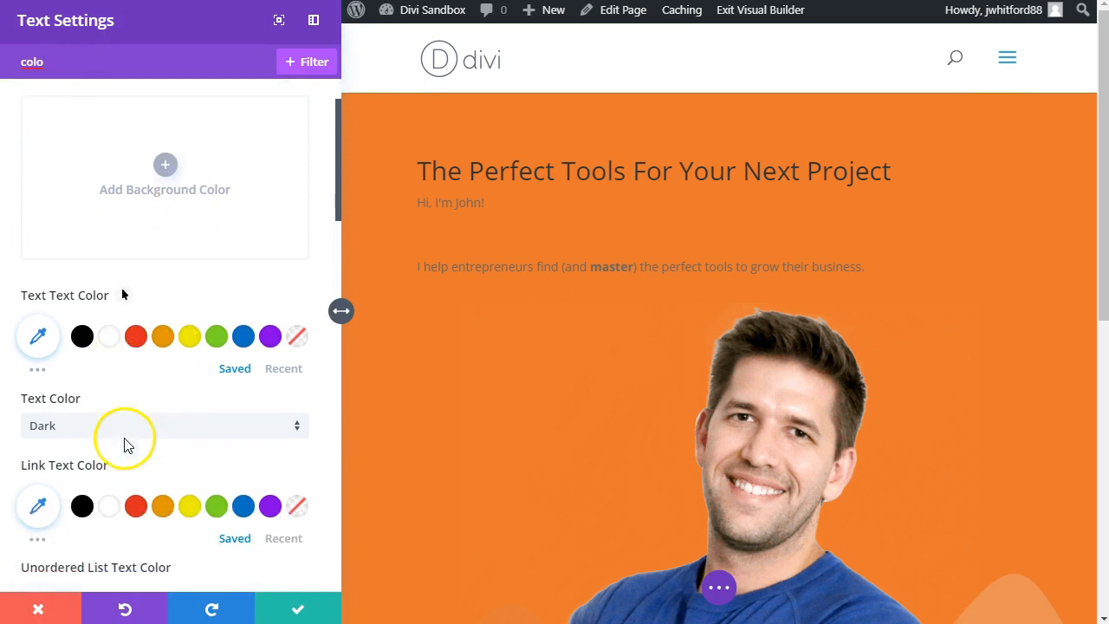
pyautogui.click(124, 434)
pyautogui.click(123, 436)
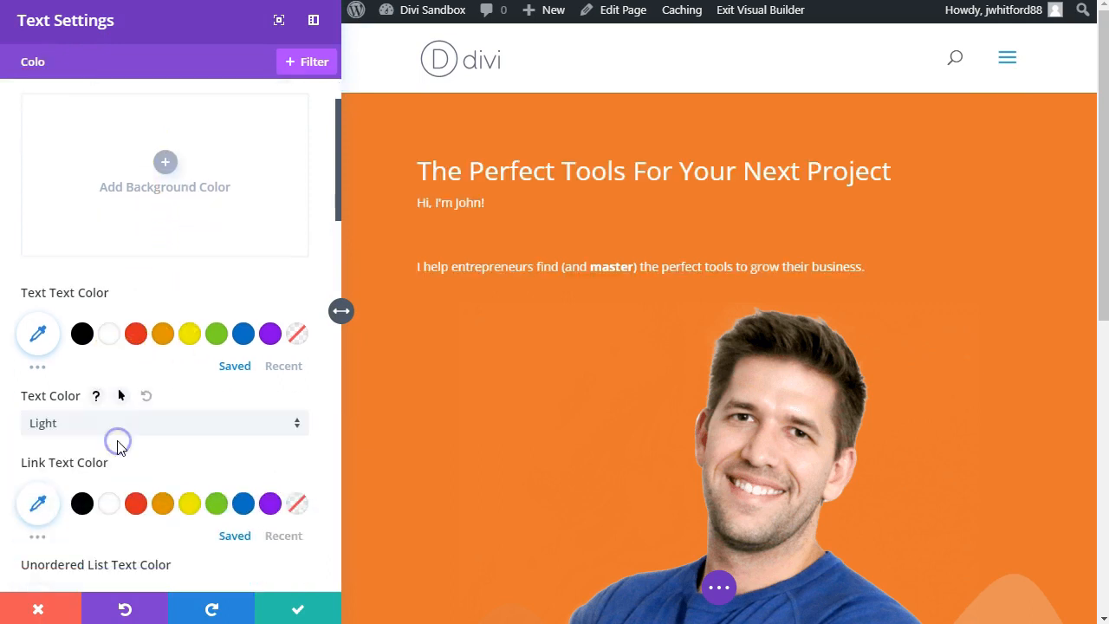
pyautogui.click(294, 607)
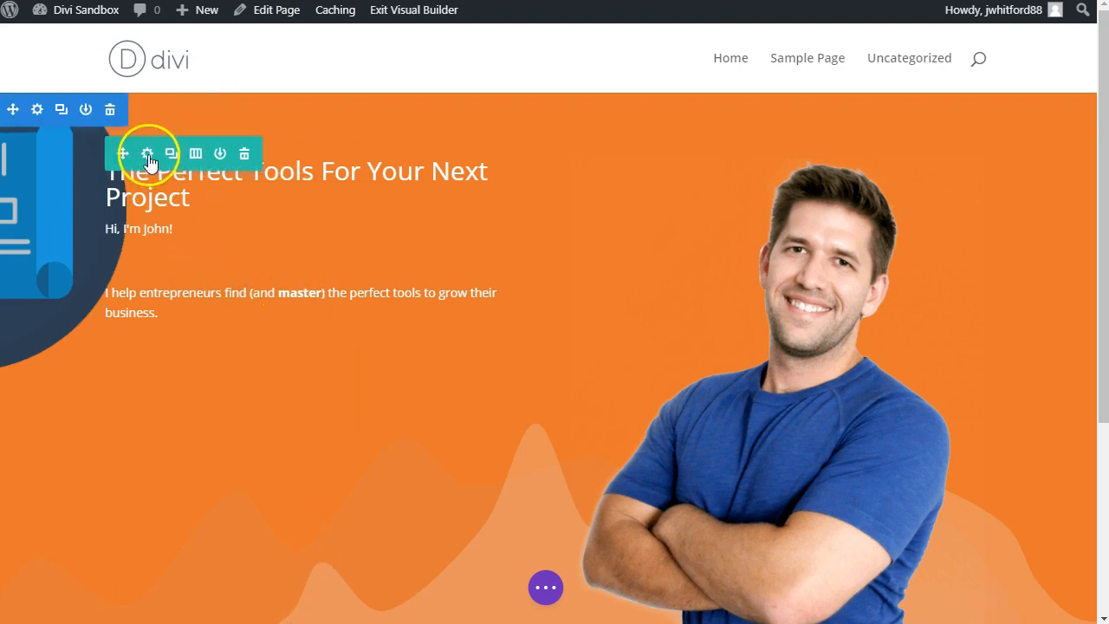
# Step: Compare the hero with the original Income Mesh homepage and inspect the font details of its heading with WhatFont
pyautogui.scroll(-3, 491, 403)
pyautogui.scroll(3, 490, 396)
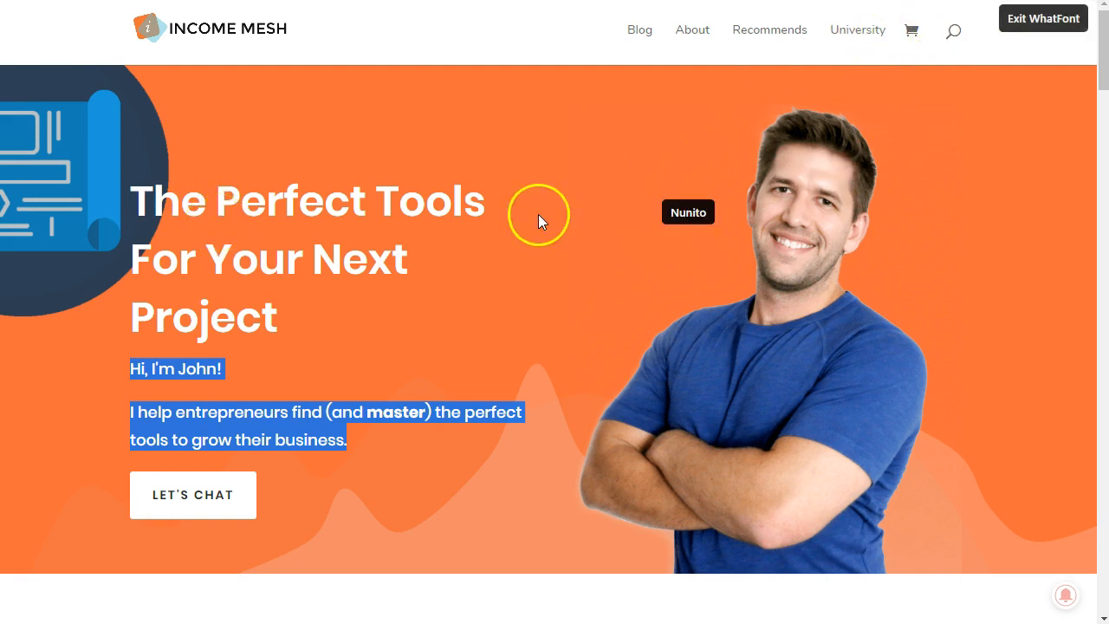
pyautogui.moveTo(216, 206); pyautogui.dragTo(316, 203)
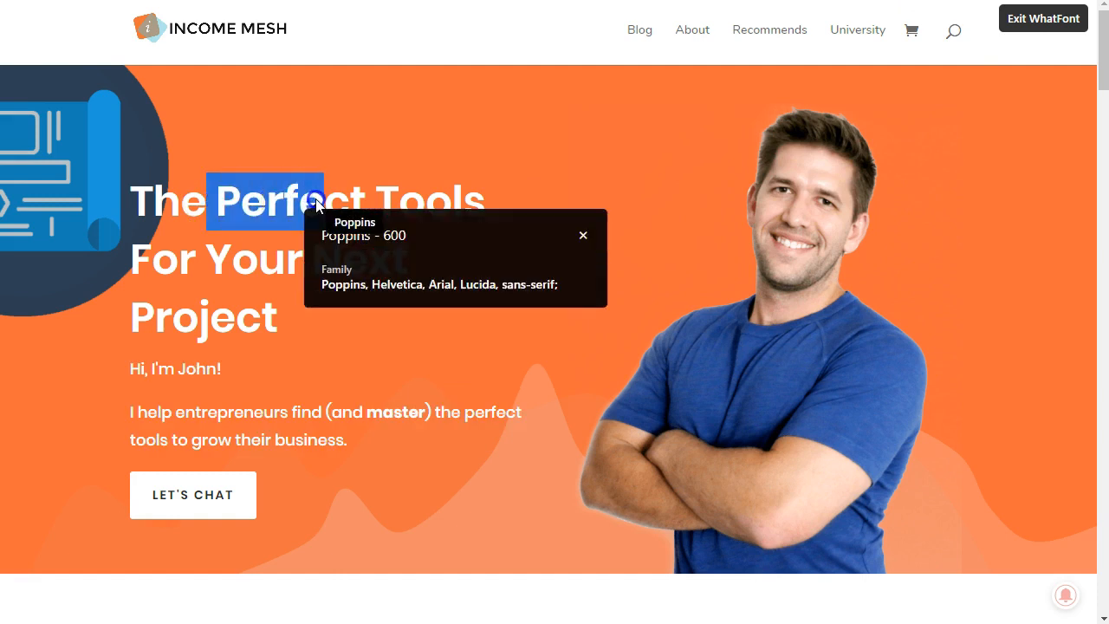
pyautogui.click(260, 205)
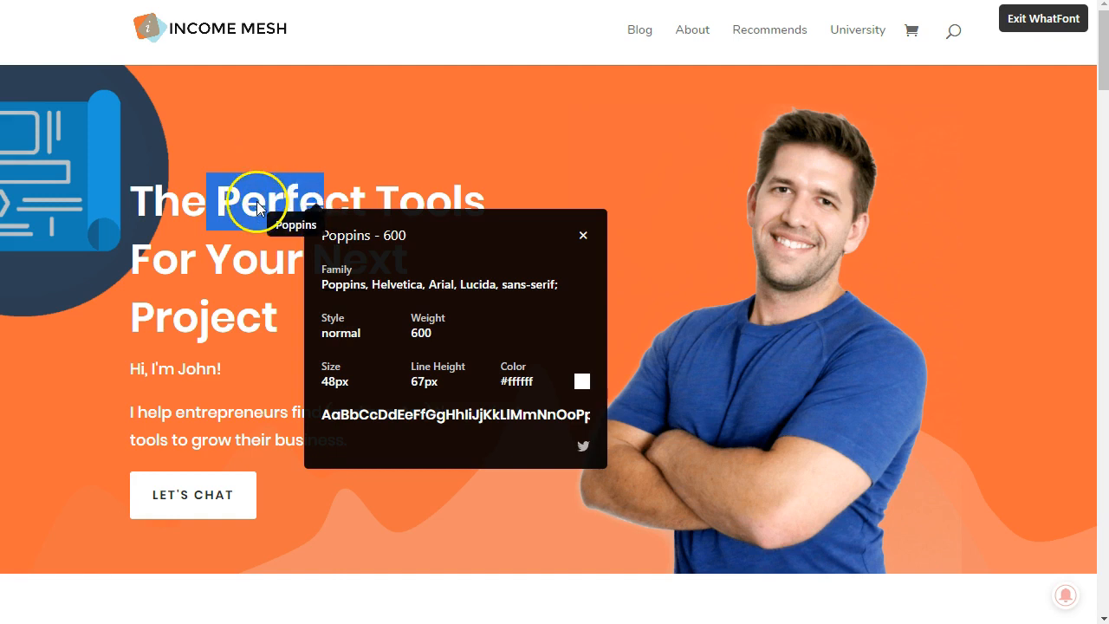
pyautogui.press('Escape')
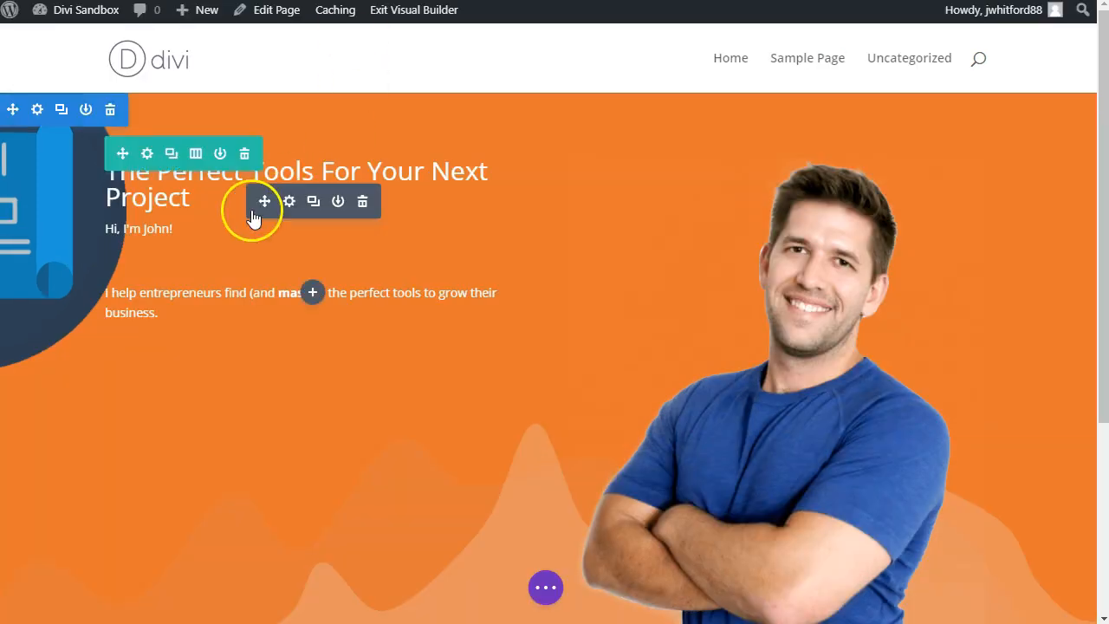
# Step: Find the font options of the hero text module and set its text font to Poppins
pyautogui.click(290, 204)
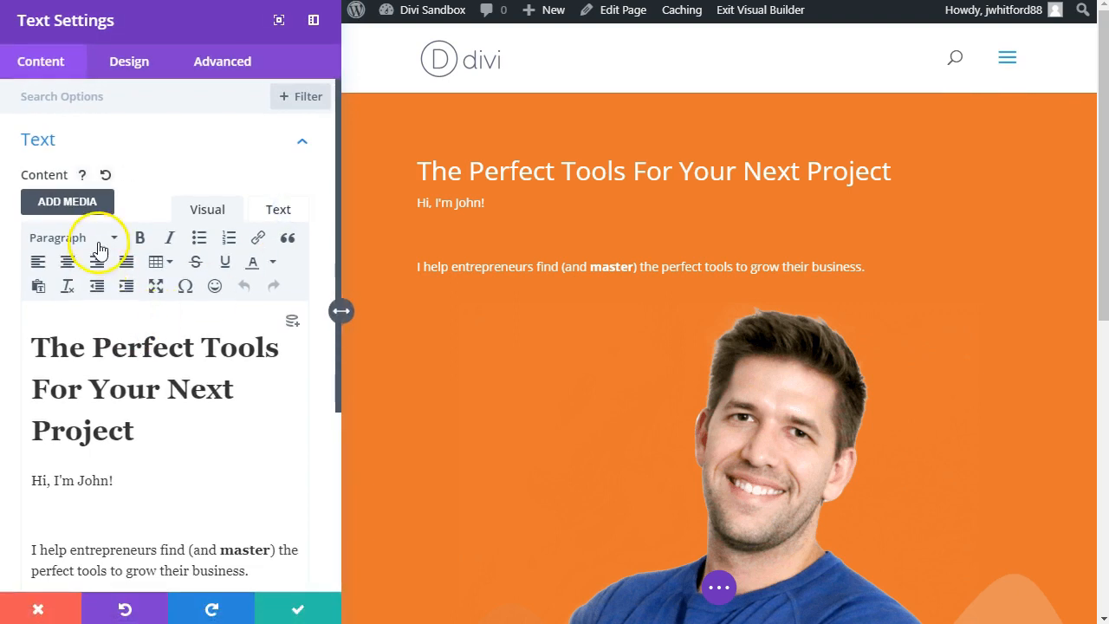
pyautogui.click(38, 351)
pyautogui.moveTo(37, 351); pyautogui.dragTo(181, 437)
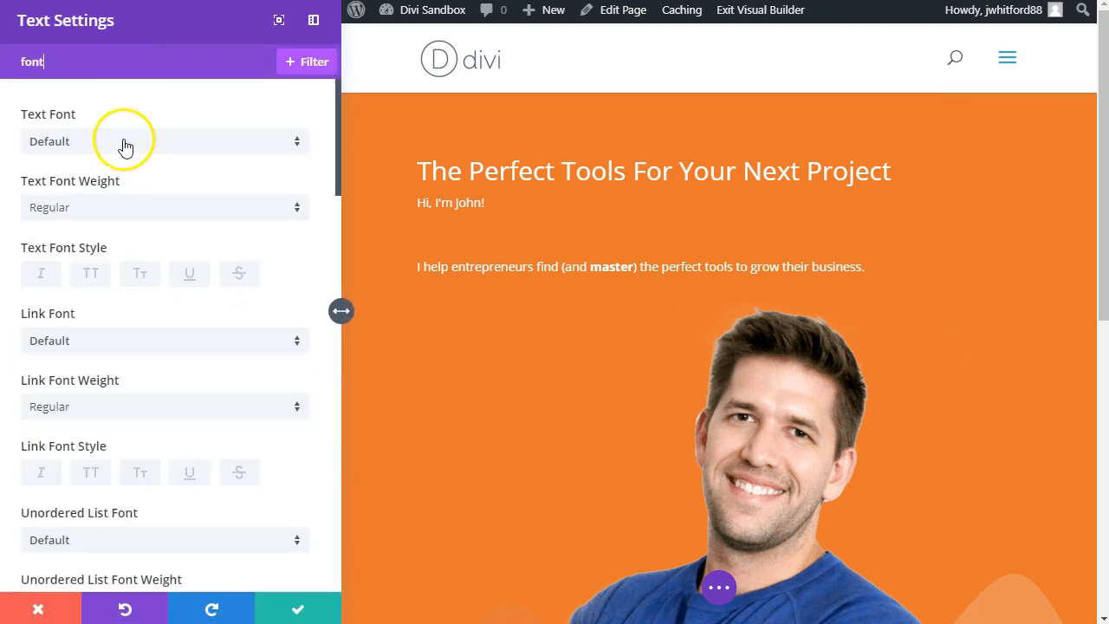
pyautogui.click(126, 145)
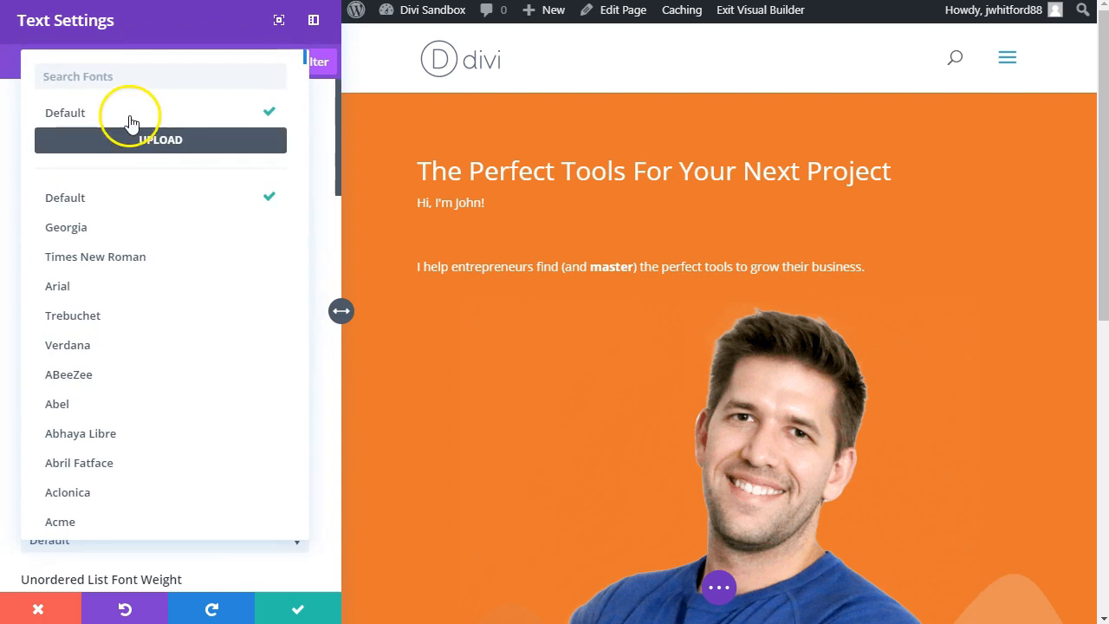
pyautogui.write('pop')
pyautogui.click(119, 120)
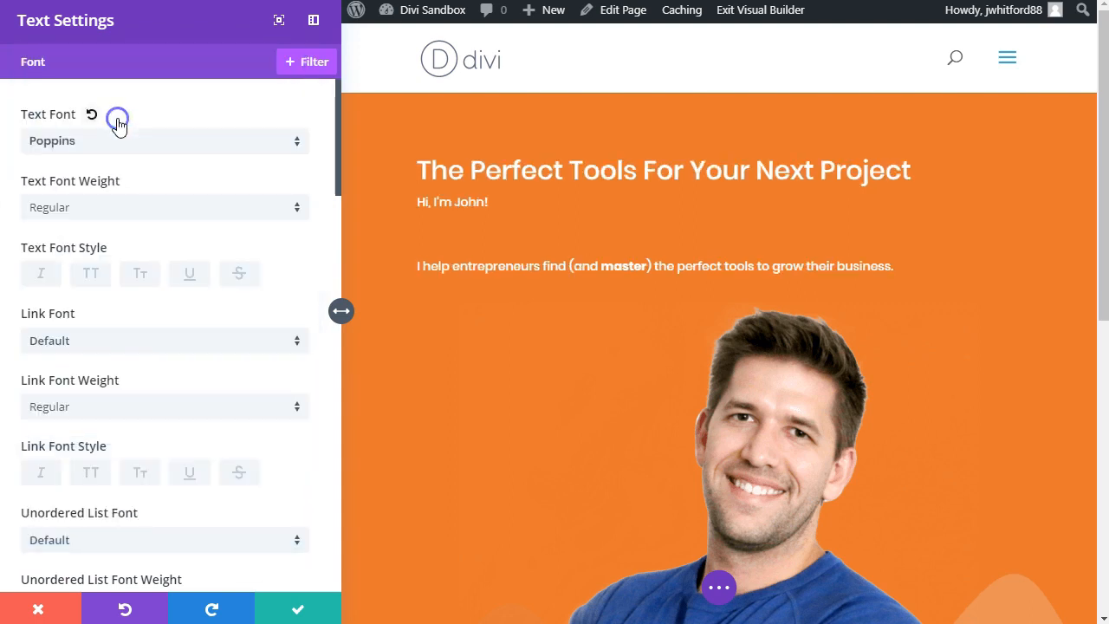
# Step: Set the hero text module's text font weight to Semi Bold
pyautogui.click(120, 217)
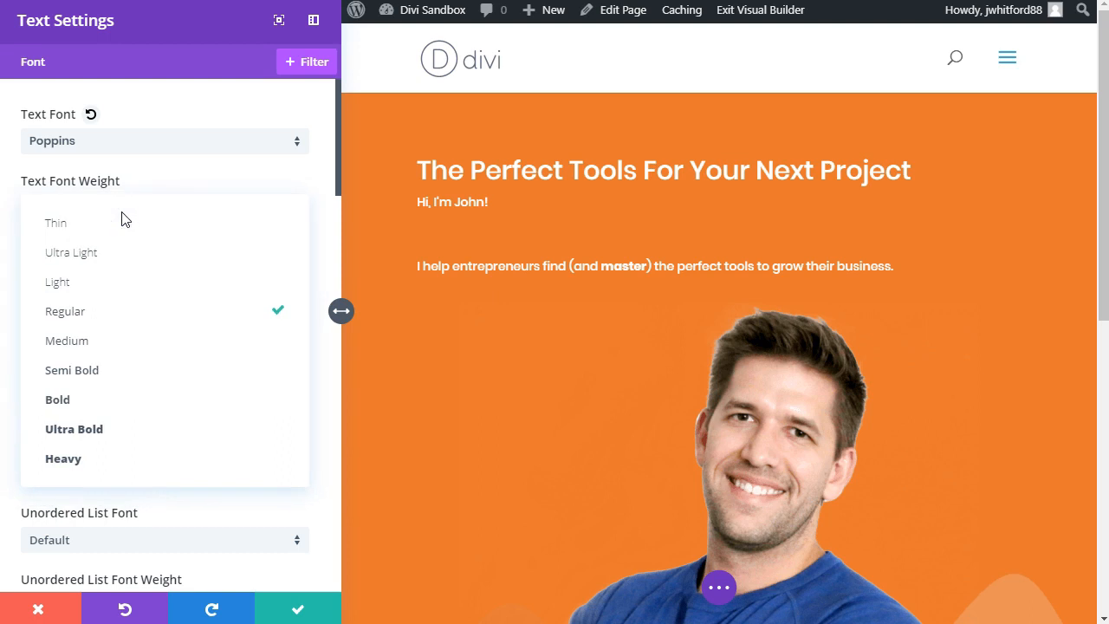
pyautogui.click(138, 167)
pyautogui.click(147, 140)
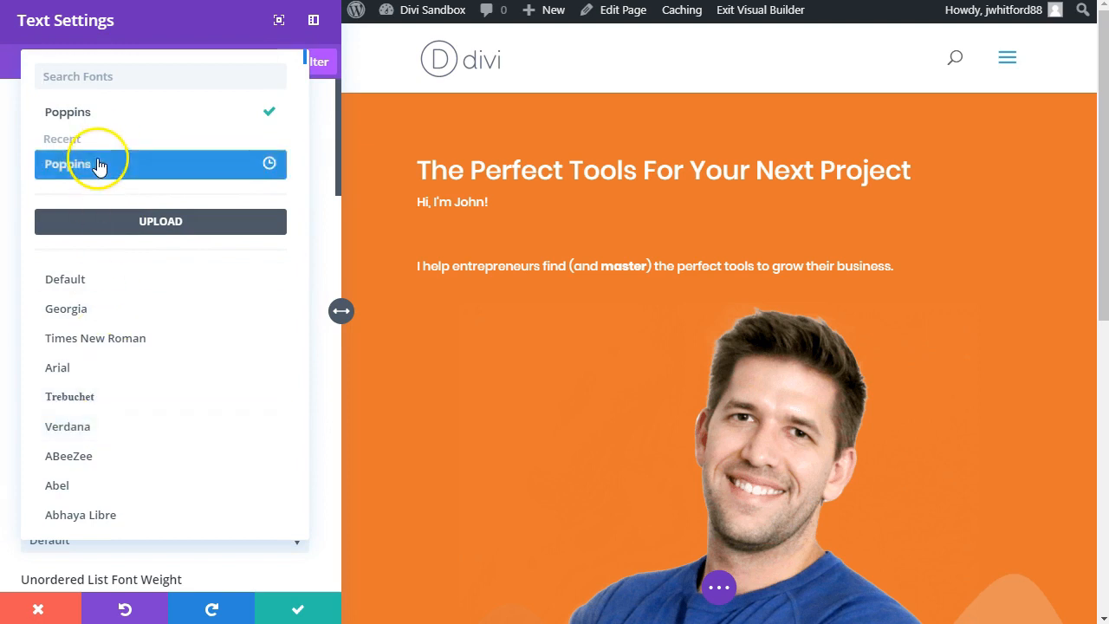
pyautogui.click(13, 142)
pyautogui.click(122, 208)
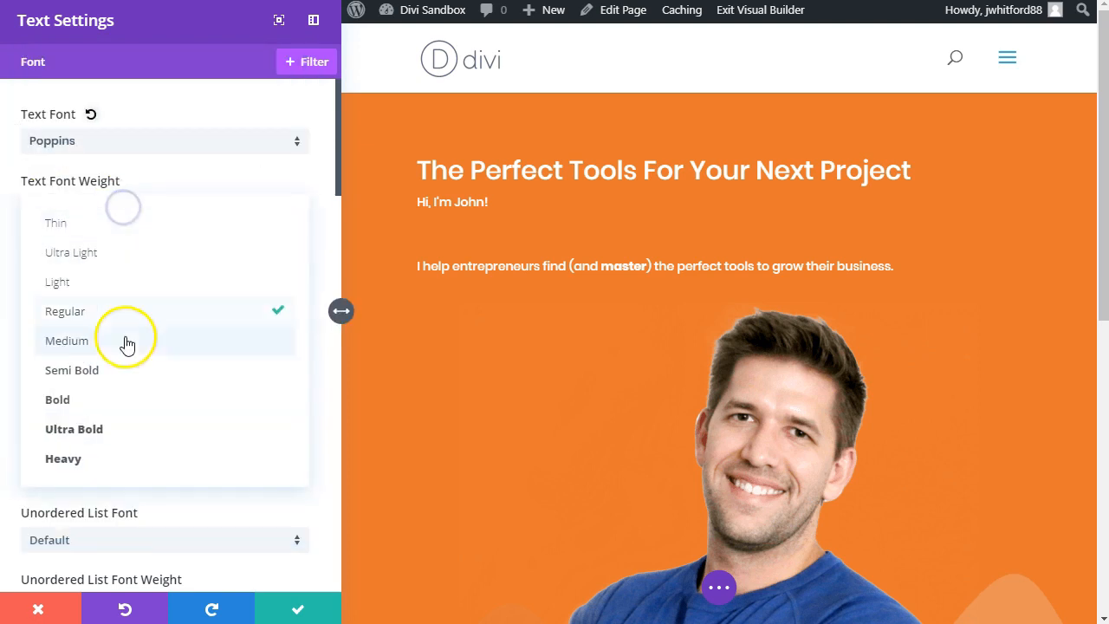
pyautogui.click(117, 404)
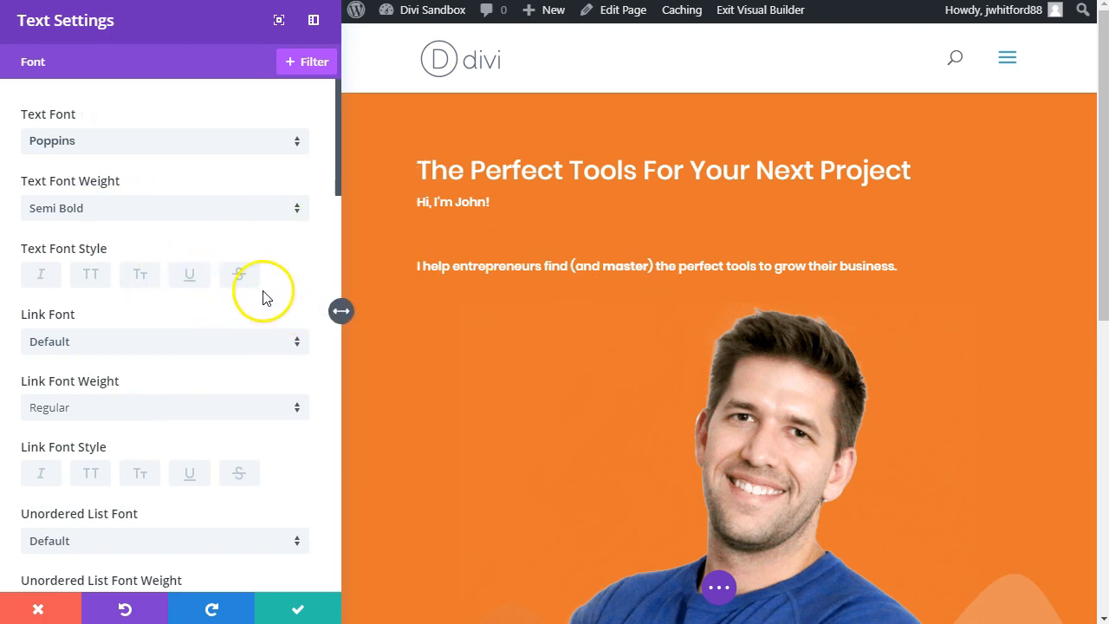
# Step: Find the heading text options of the hero text module and set the H1 heading font weight to Bold
pyautogui.click(73, 71)
pyautogui.write('weigh')
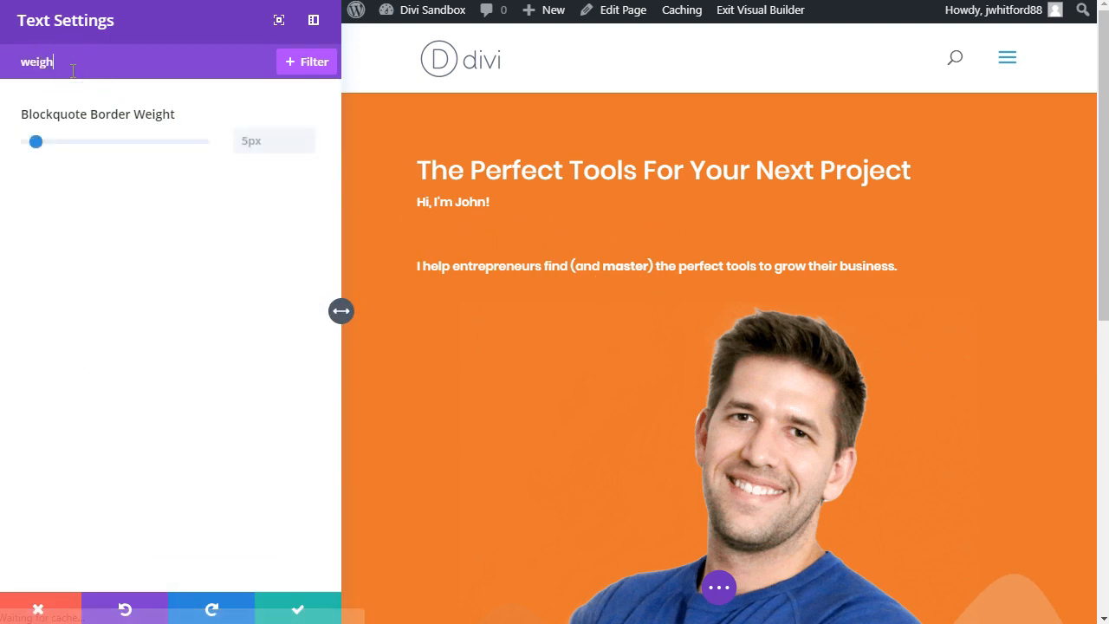
pyautogui.click(122, 62)
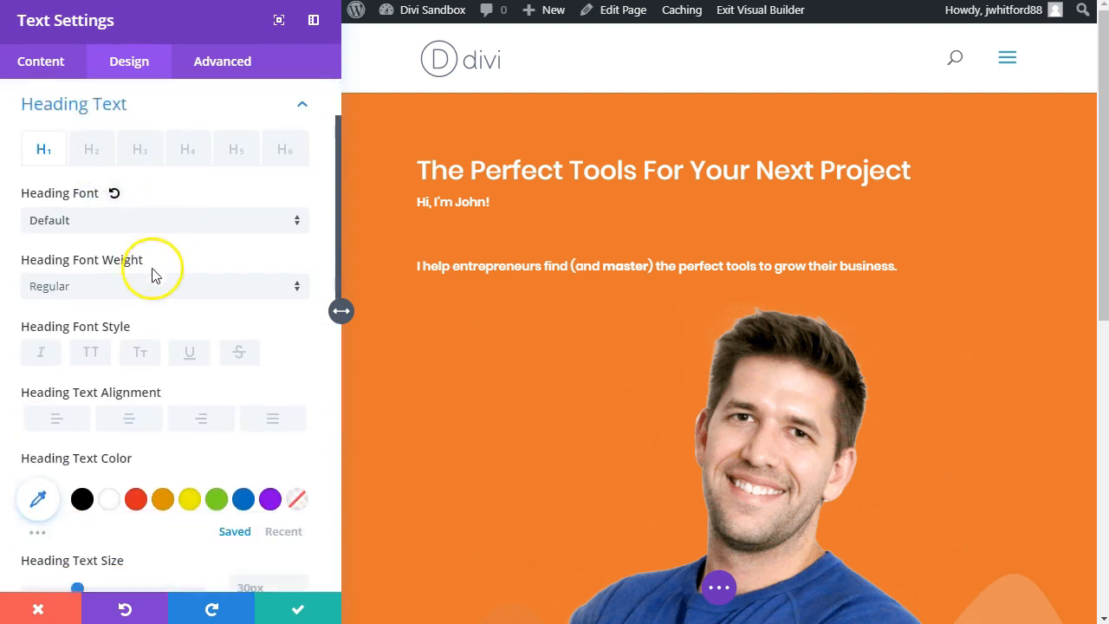
pyautogui.click(140, 297)
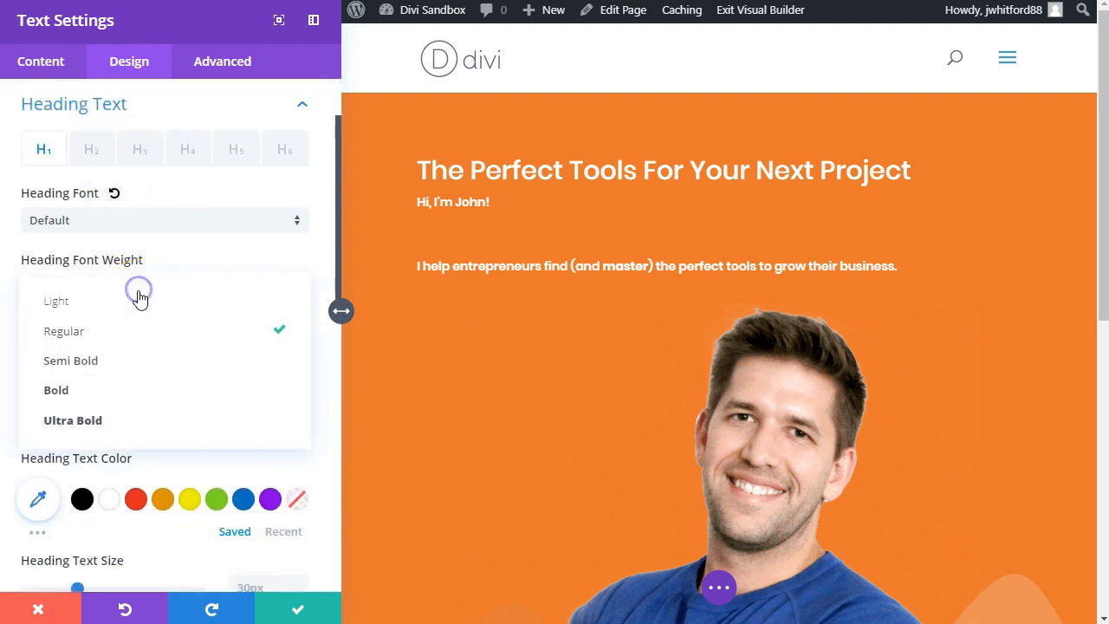
pyautogui.click(110, 403)
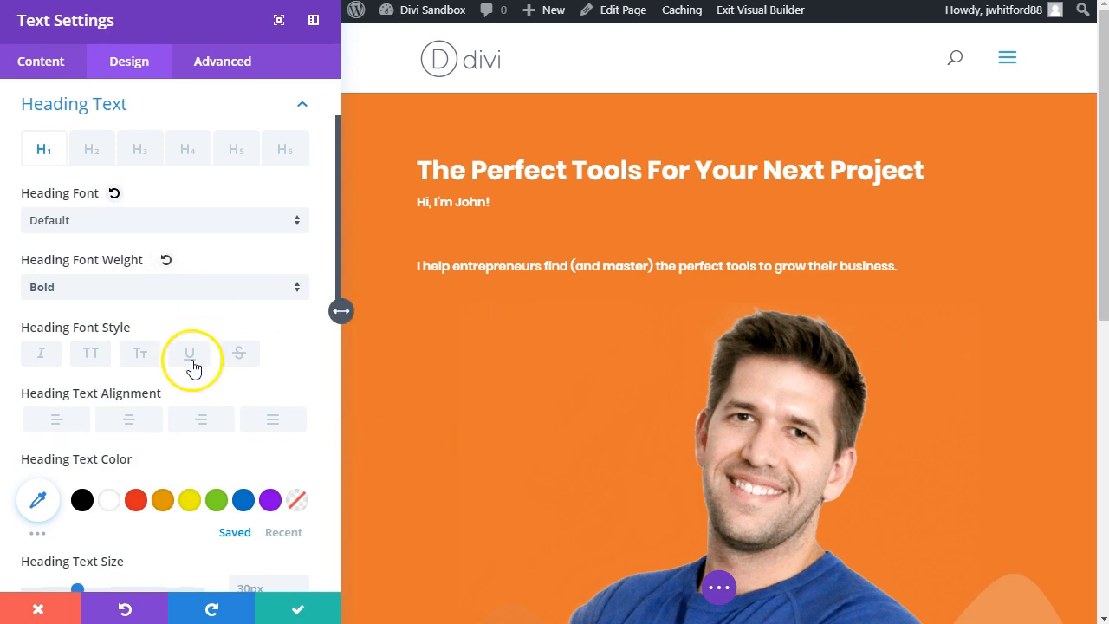
# Step: Enlarge the H1 heading text size until the hero title wraps onto three lines, save the text module and review the hero
pyautogui.scroll(-2, 193, 368)
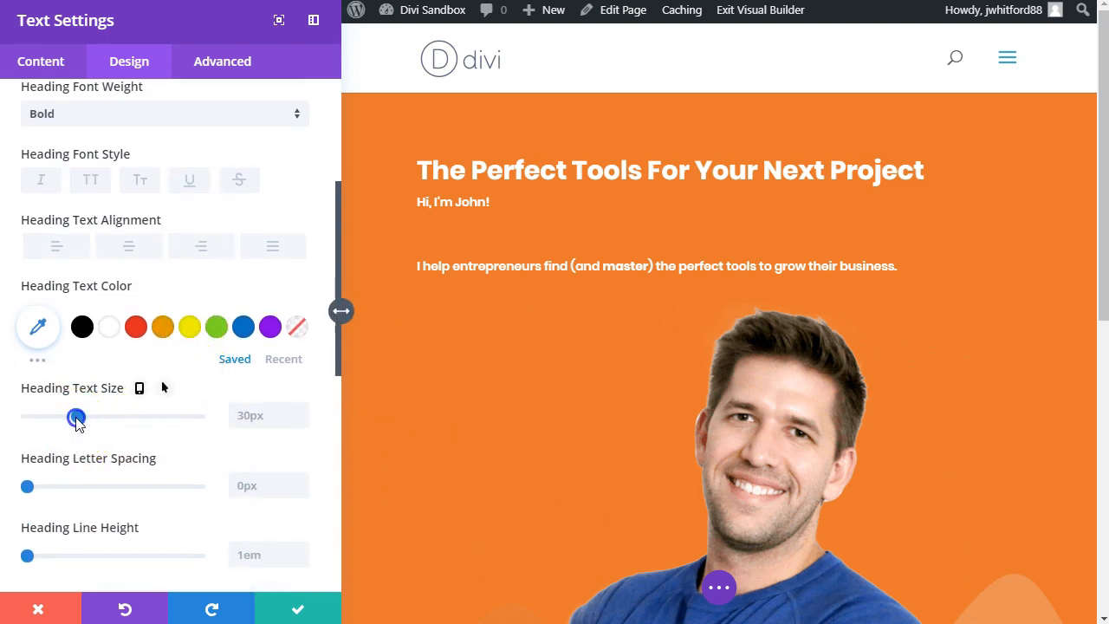
pyautogui.click(285, 607)
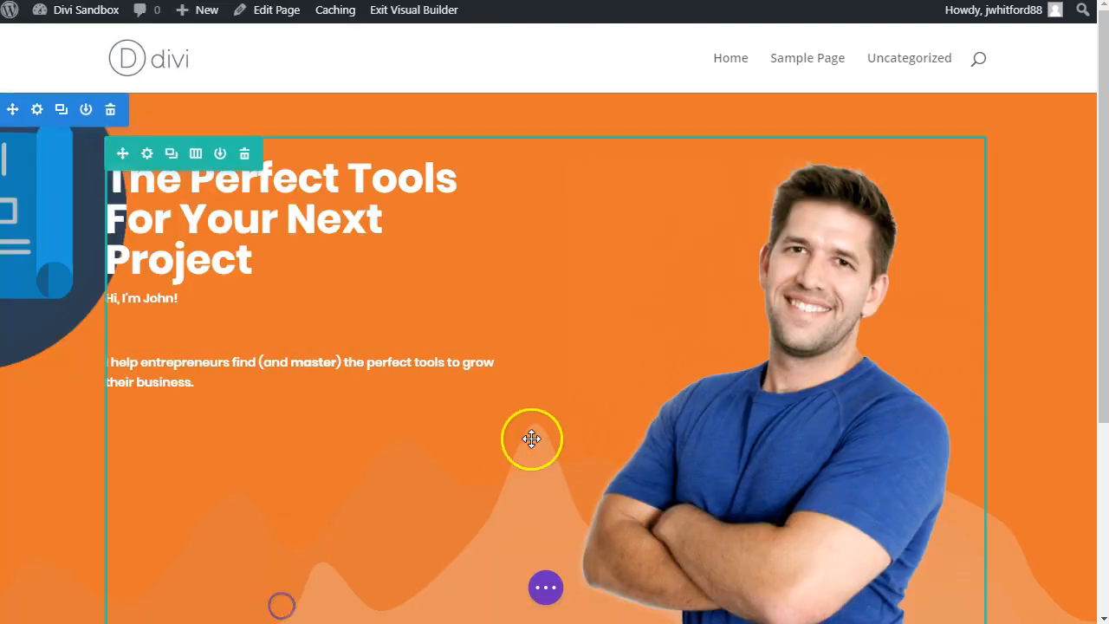
pyautogui.scroll(-2, 383, 357)
pyautogui.scroll(2, 379, 355)
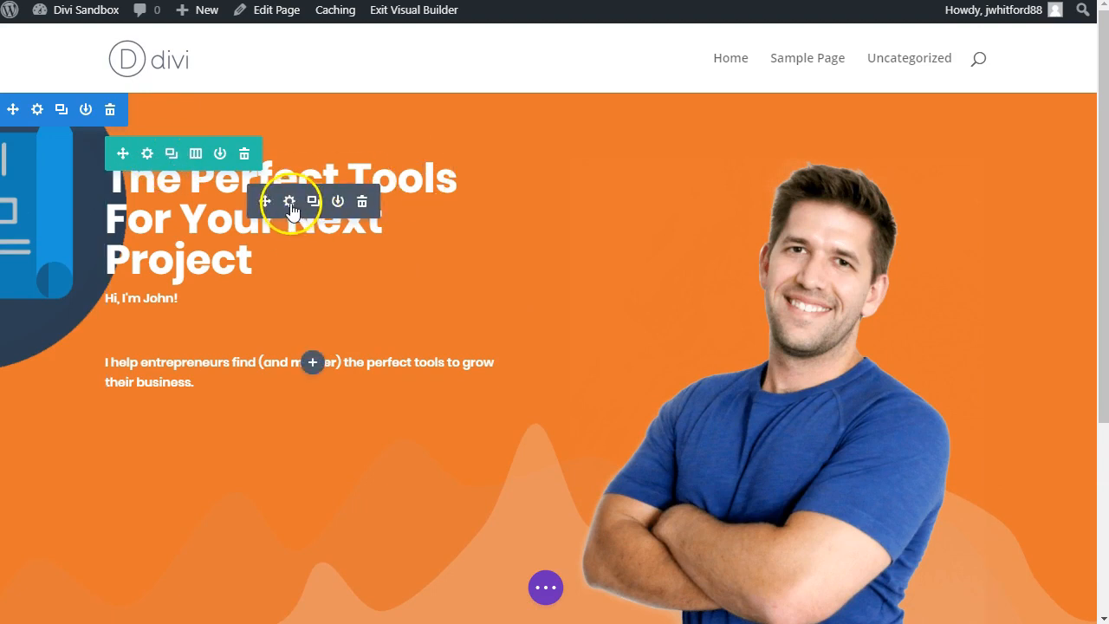
# Step: Look through the hero text module's content and design options for alignment settings and close it without changes
pyautogui.click(291, 205)
pyautogui.scroll(-3, 195, 264)
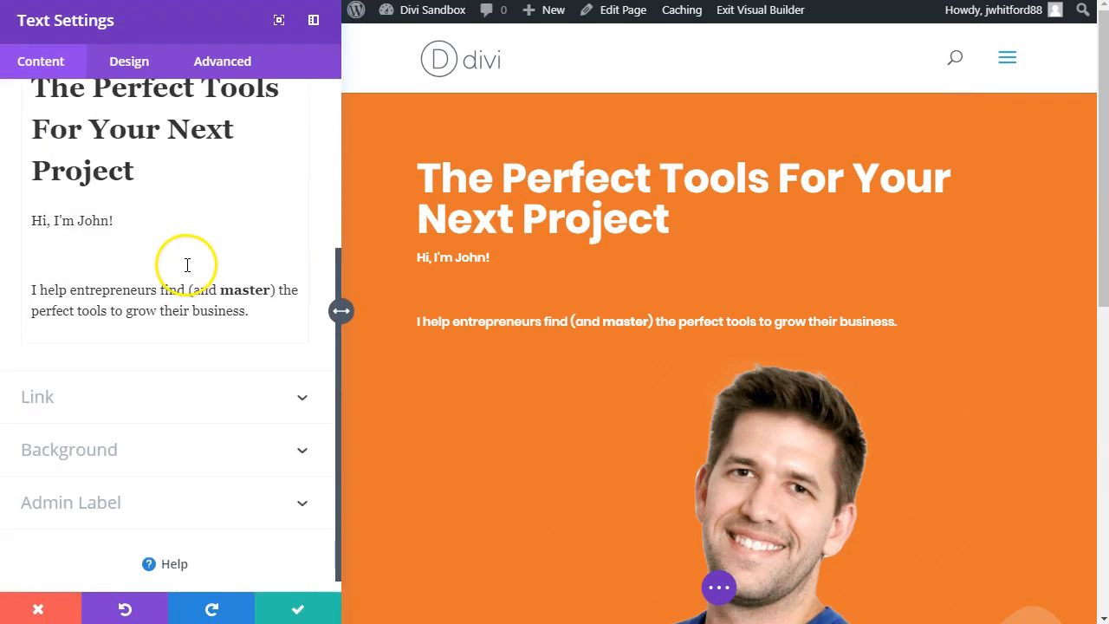
pyautogui.click(175, 407)
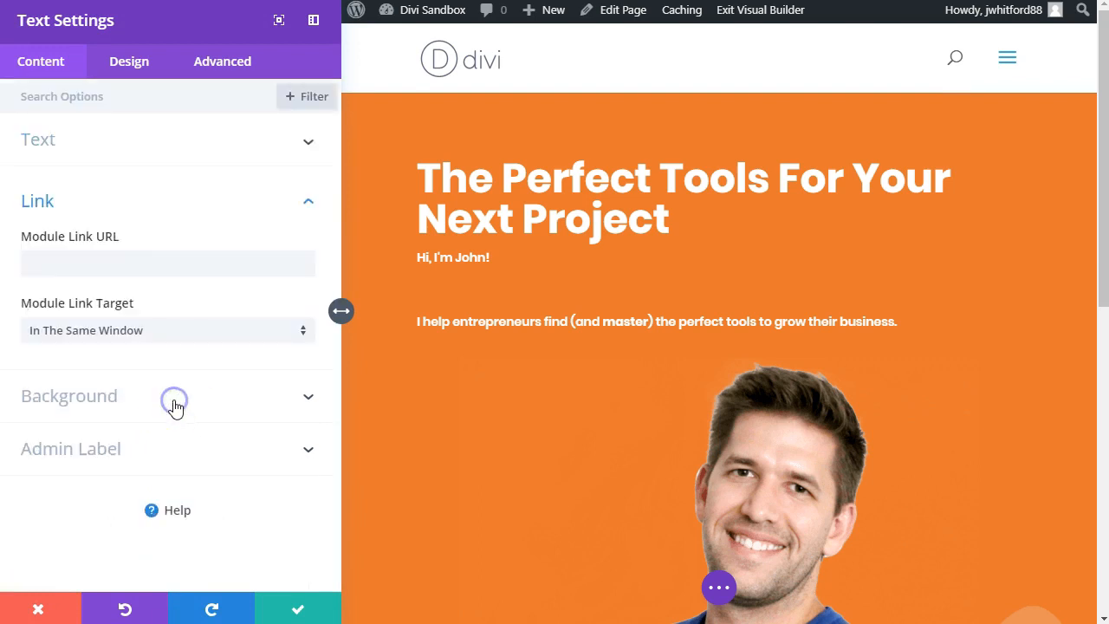
pyautogui.click(140, 408)
pyautogui.click(128, 86)
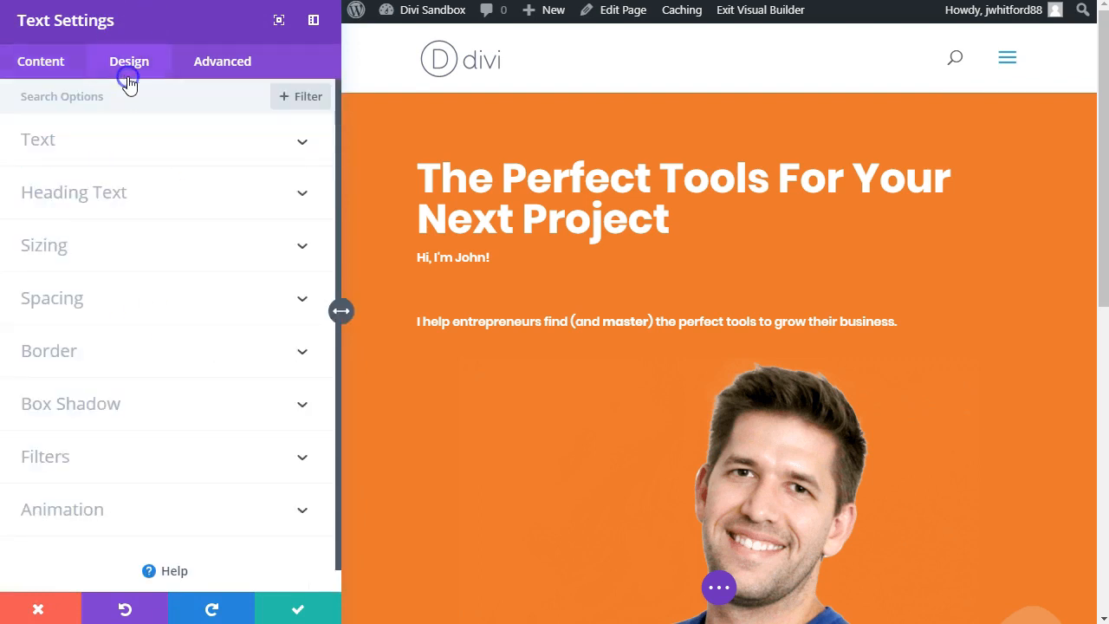
pyautogui.click(95, 96)
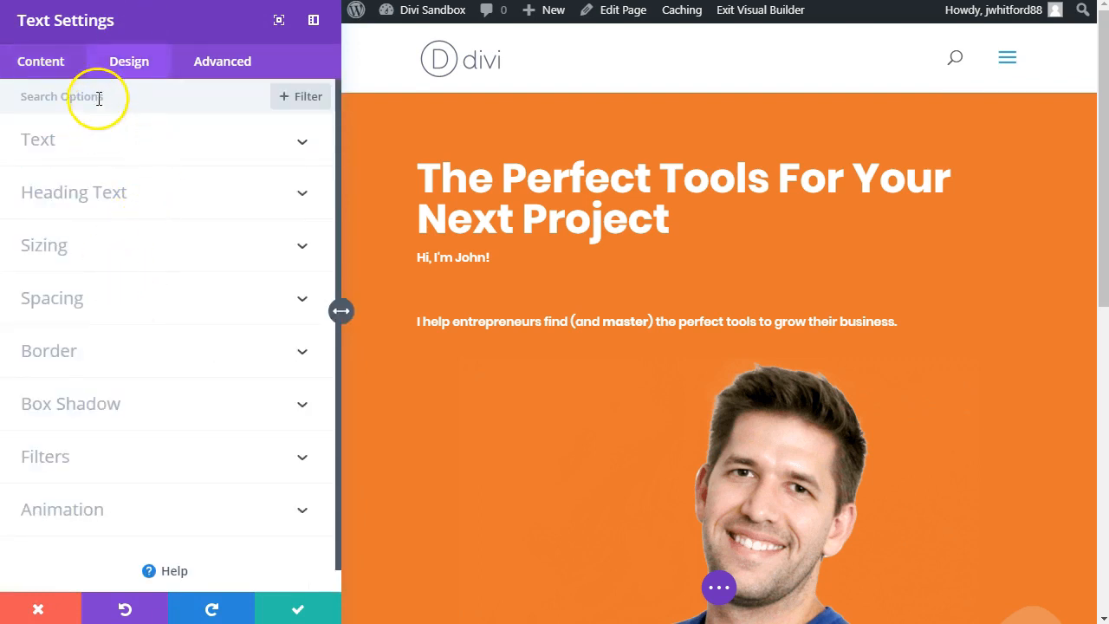
pyautogui.write('alig')
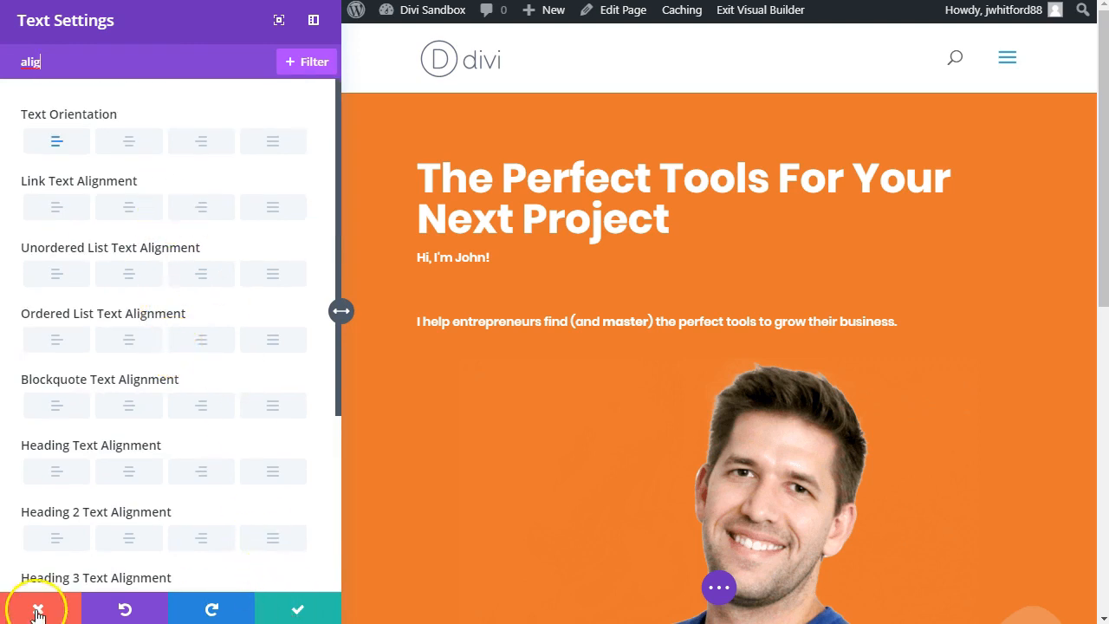
pyautogui.click(37, 614)
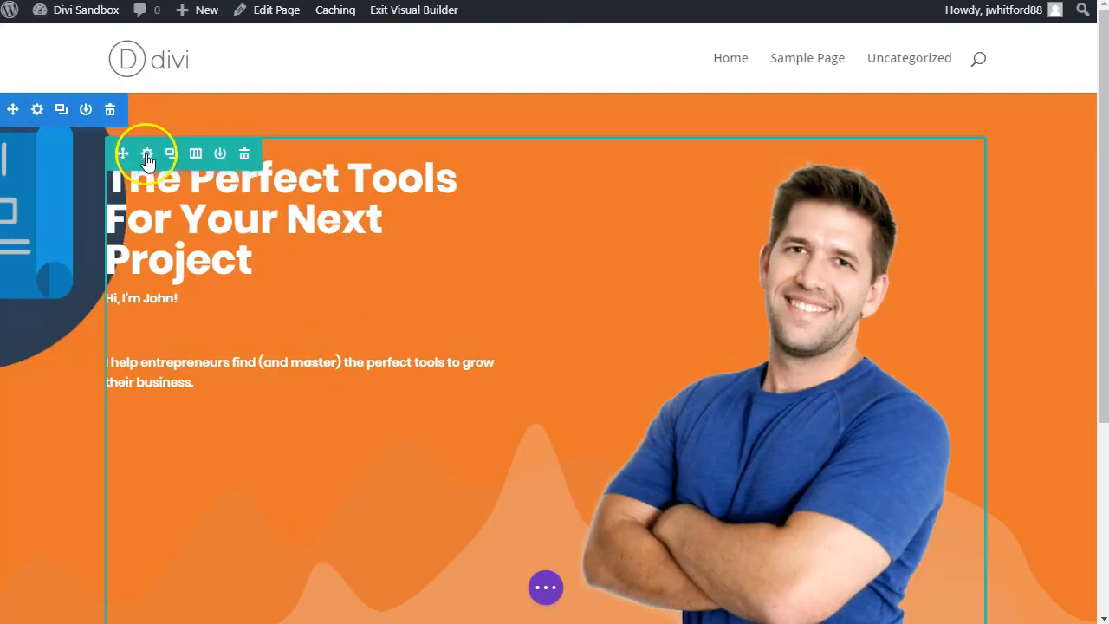
# Step: Examine the sizing, spacing and border design options of the hero row for a way to lower the text
pyautogui.click(148, 156)
pyautogui.click(130, 66)
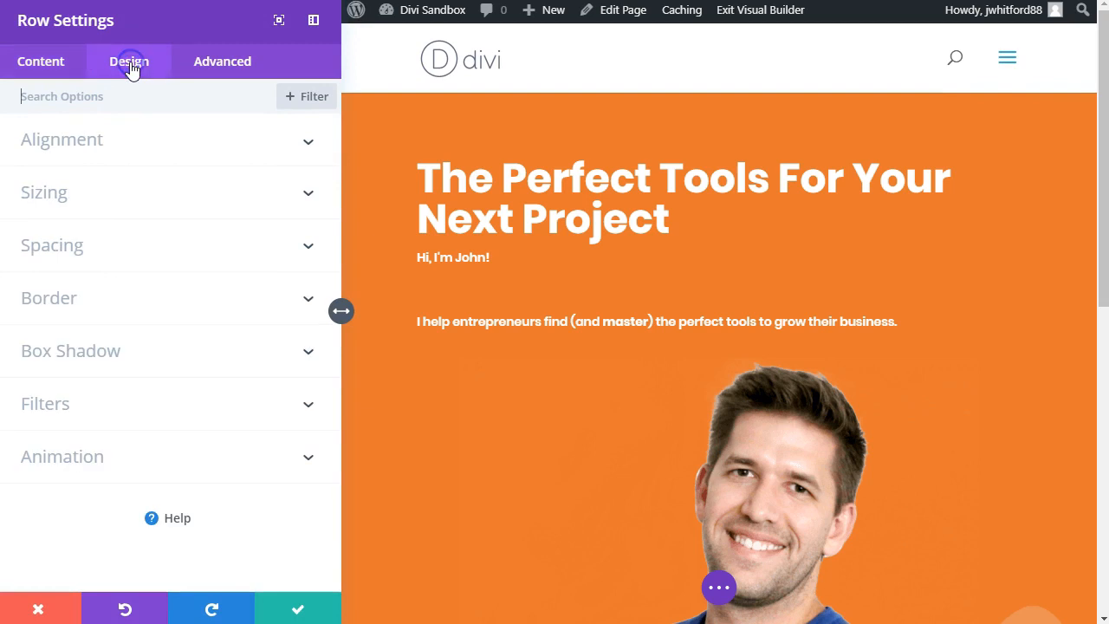
pyautogui.click(97, 195)
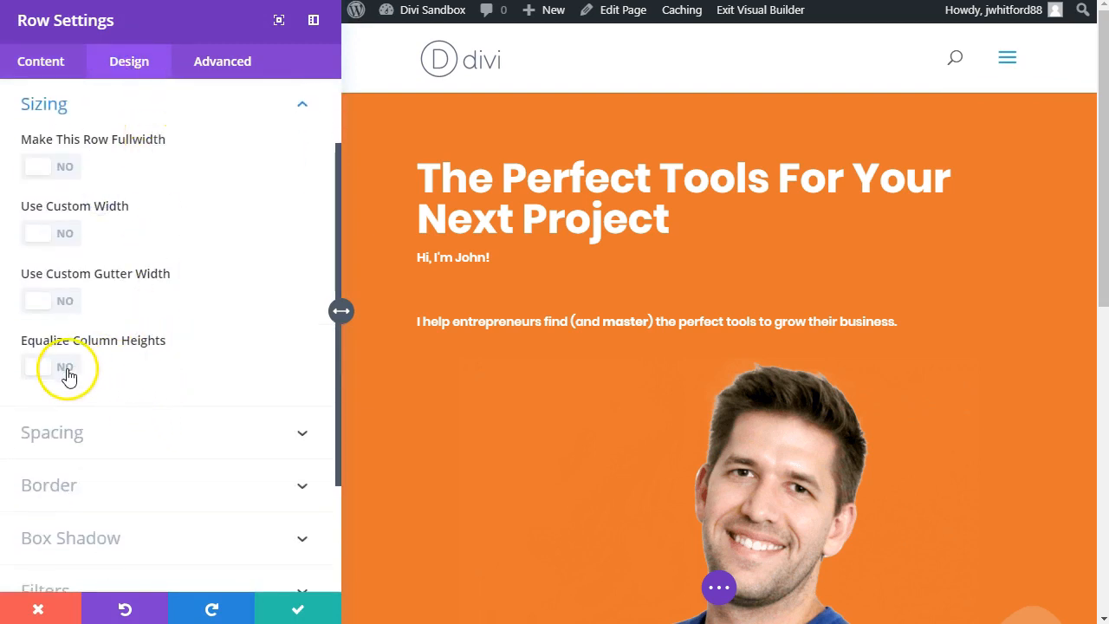
pyautogui.click(104, 433)
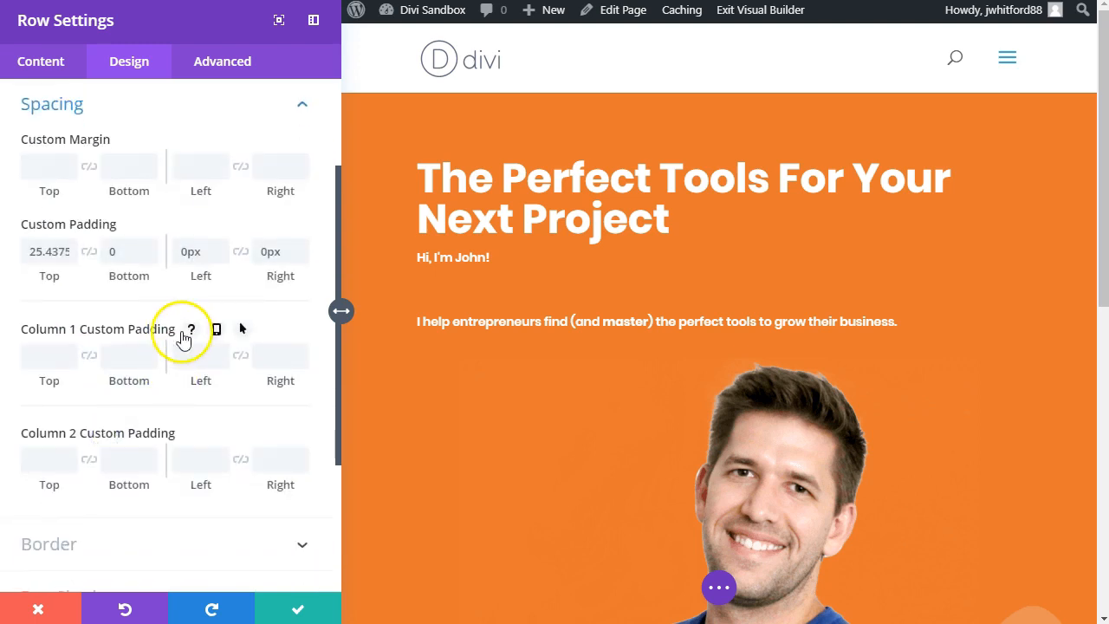
pyautogui.scroll(-3, 182, 333)
pyautogui.click(182, 336)
pyautogui.scroll(-5, 182, 337)
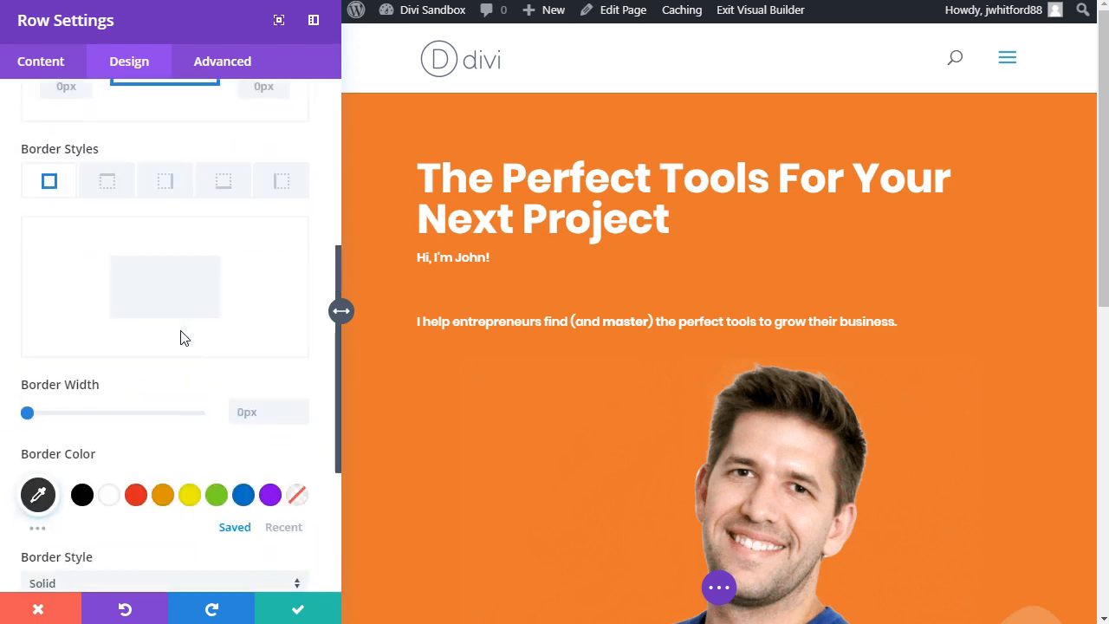
pyautogui.scroll(5, 134, 399)
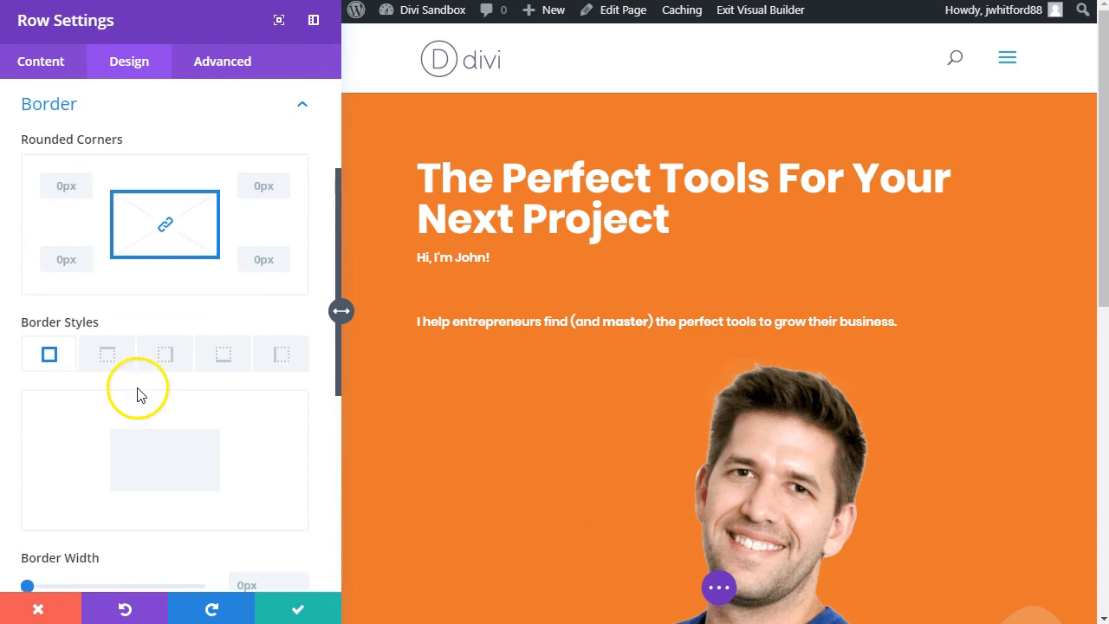
# Step: Set the top padding of the hero row's column 1 to 65px, save the row and review the hero
pyautogui.click(102, 248)
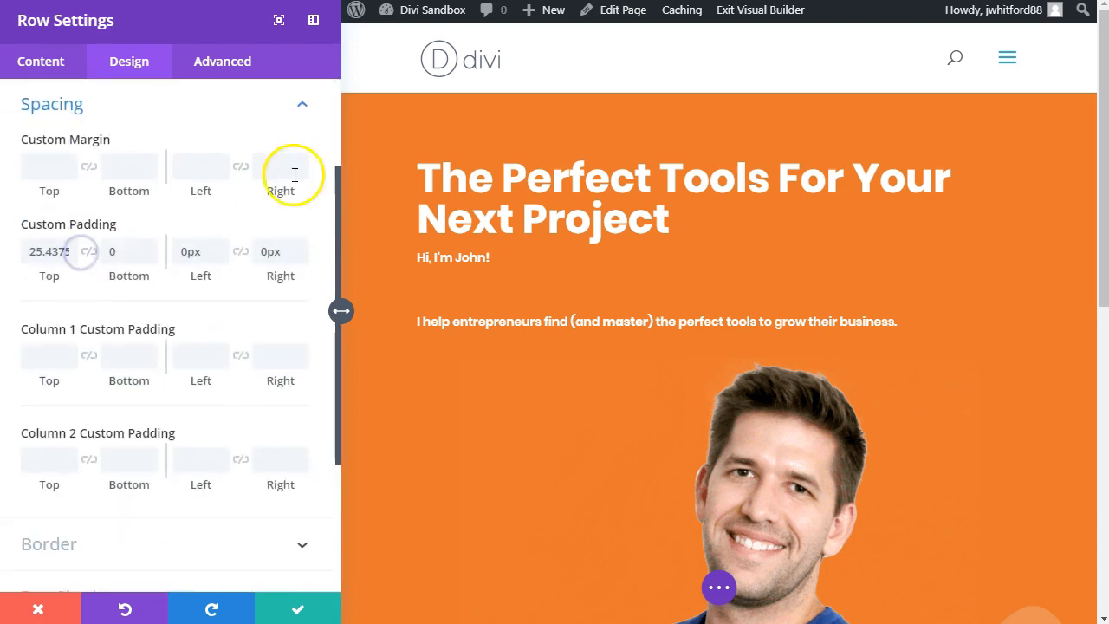
pyautogui.click(467, 166)
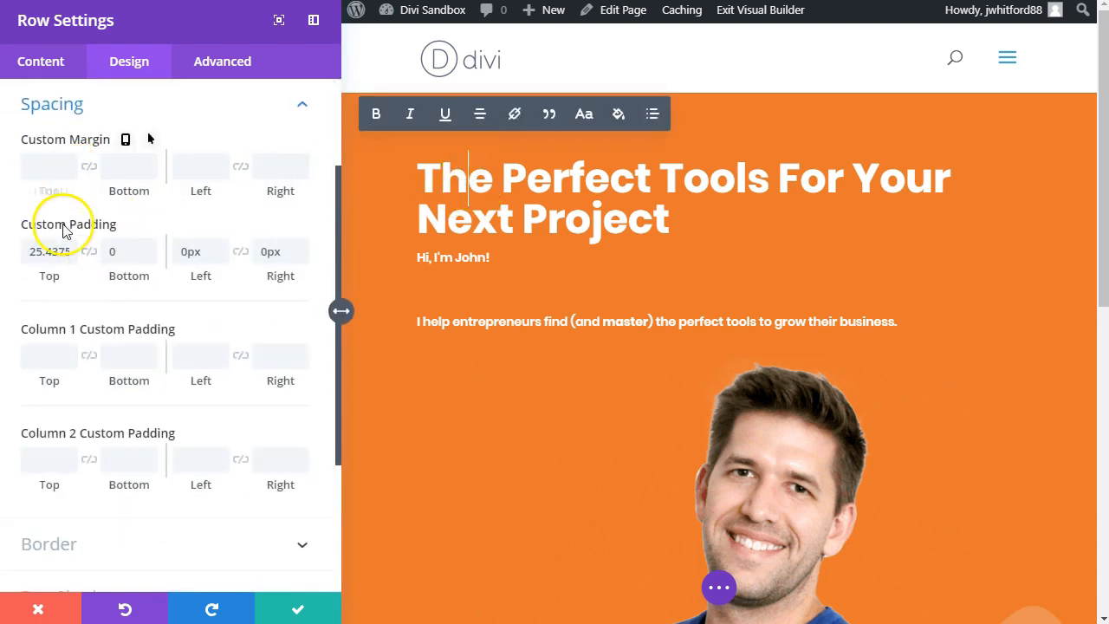
pyautogui.moveTo(44, 379); pyautogui.dragTo(105, 384)
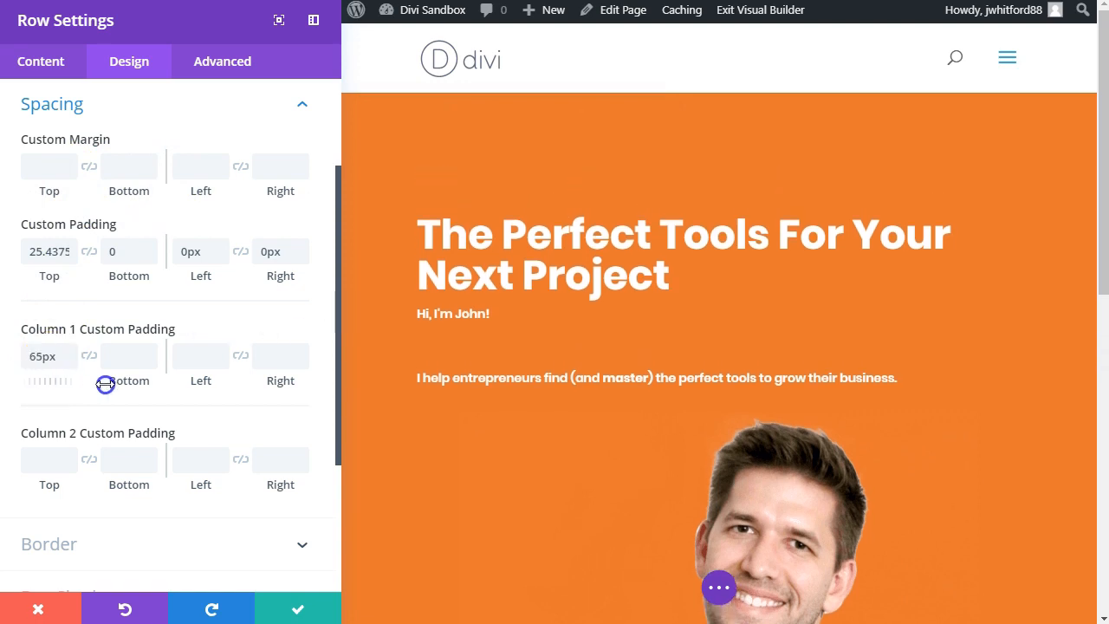
pyautogui.click(300, 607)
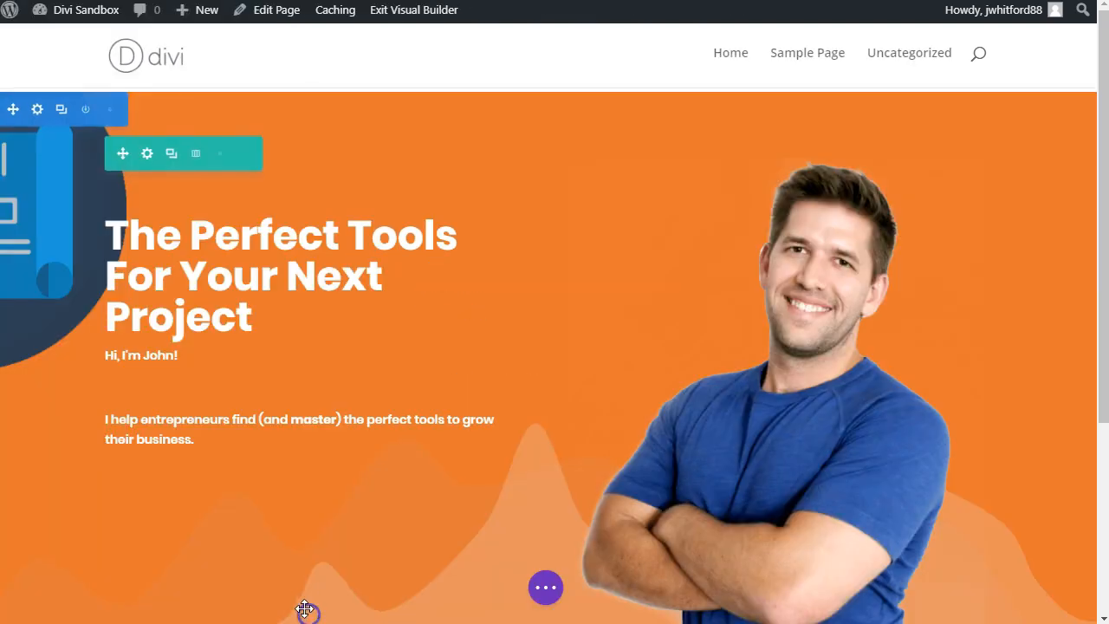
pyautogui.scroll(-4, 681, 421)
pyautogui.scroll(2, 124, 290)
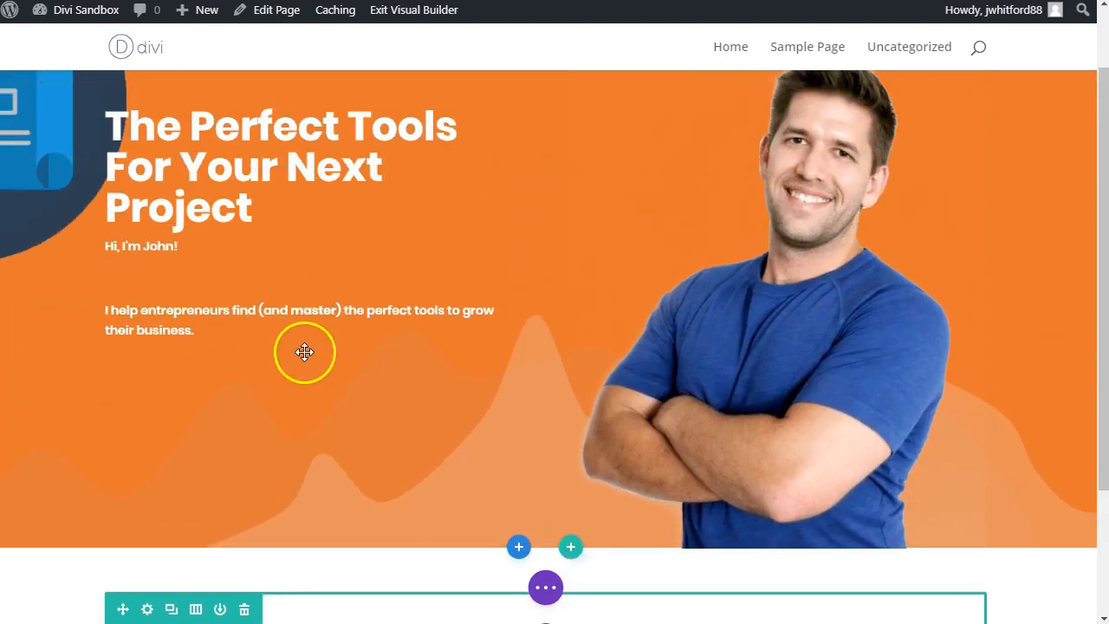
# Step: Add a Button module below the hero text and set its button text to "Learn More"
pyautogui.click(309, 312)
pyautogui.write('button')
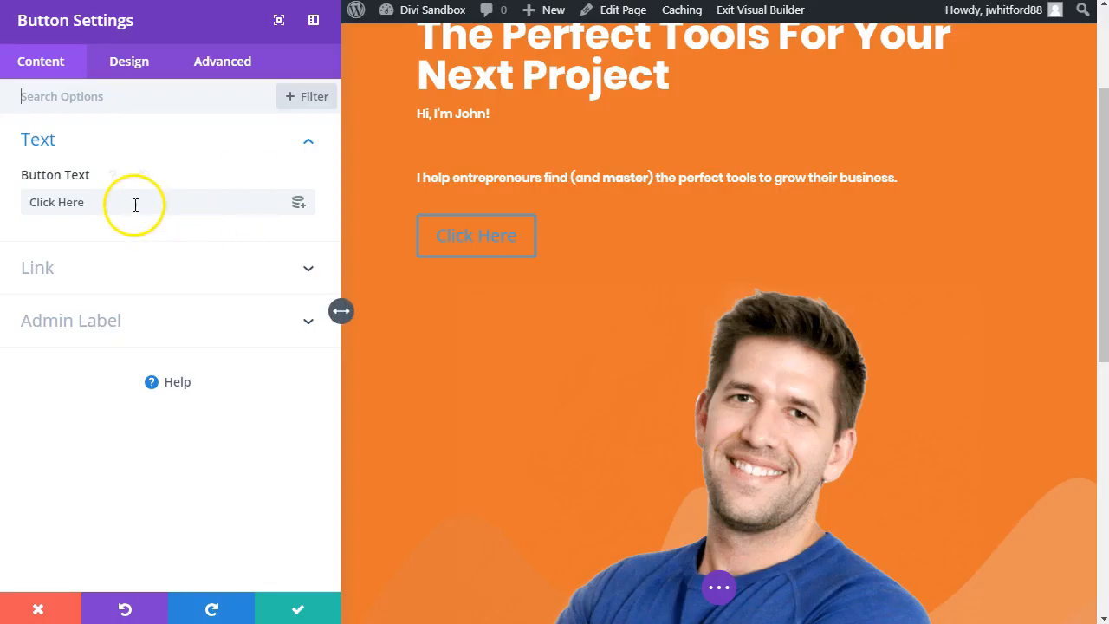
pyautogui.moveTo(136, 202); pyautogui.dragTo(11, 199)
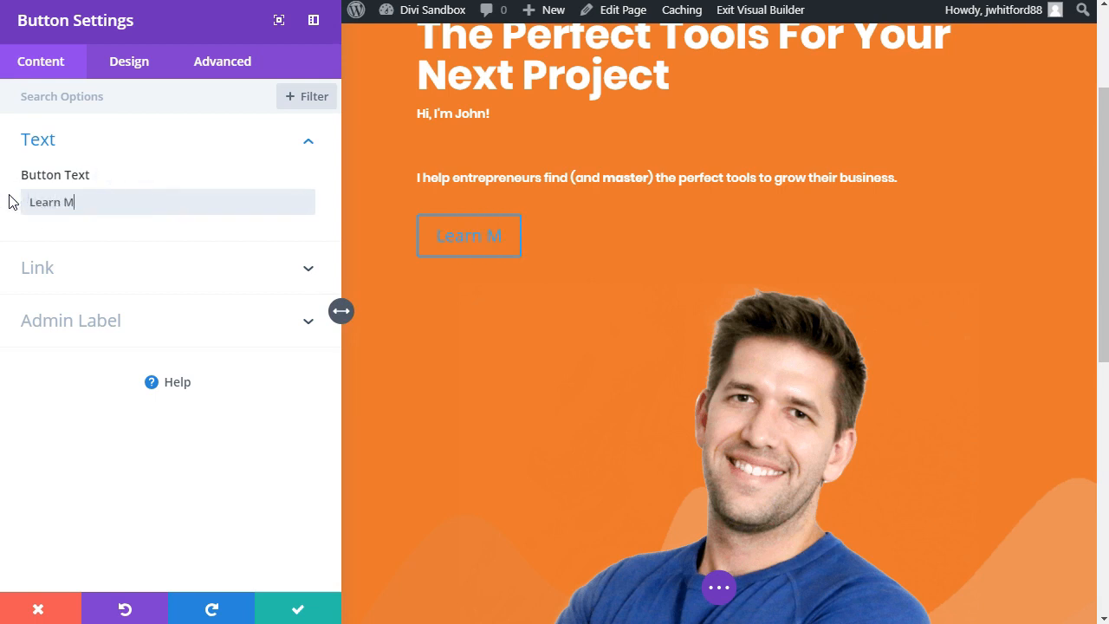
# Step: Enable custom styles for the Learn More button and set its text colour to black (#000000)
pyautogui.click(116, 63)
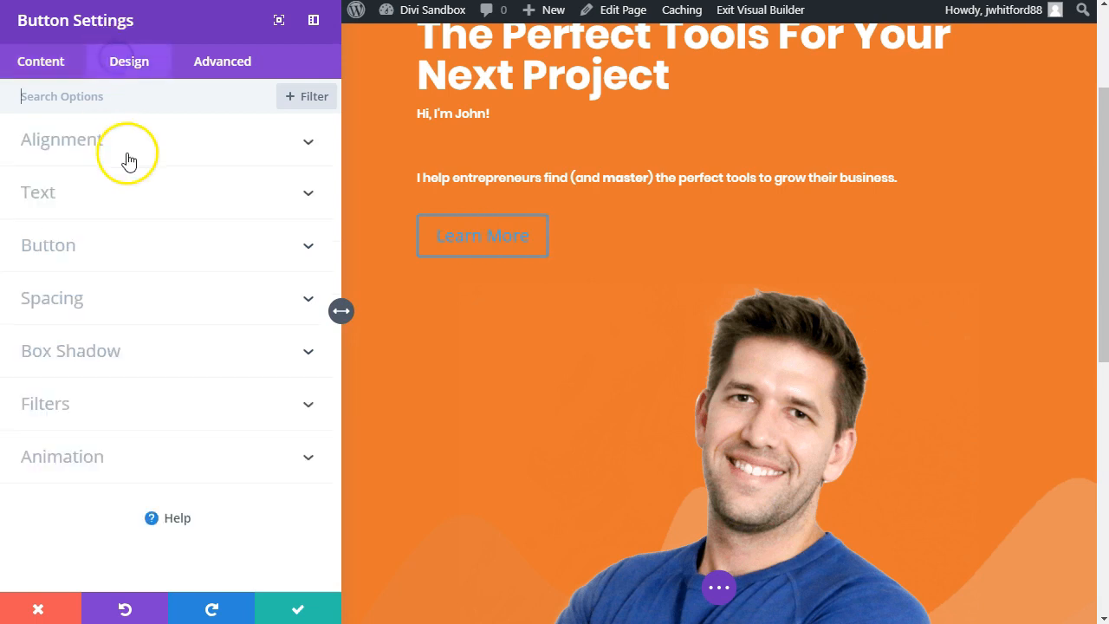
pyautogui.click(93, 241)
pyautogui.click(70, 268)
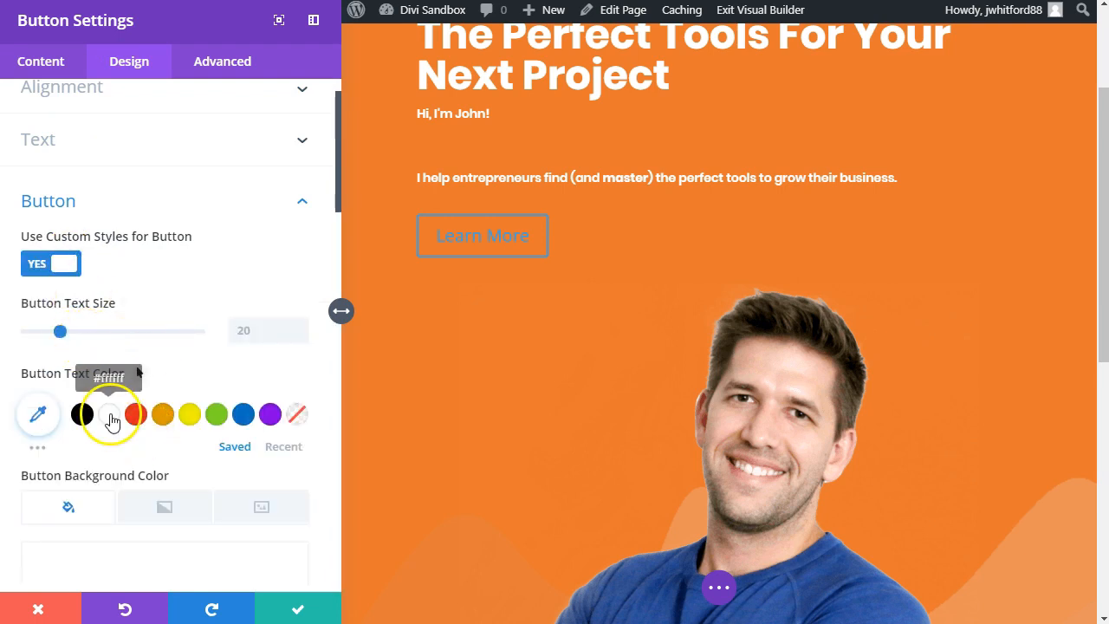
pyautogui.click(82, 414)
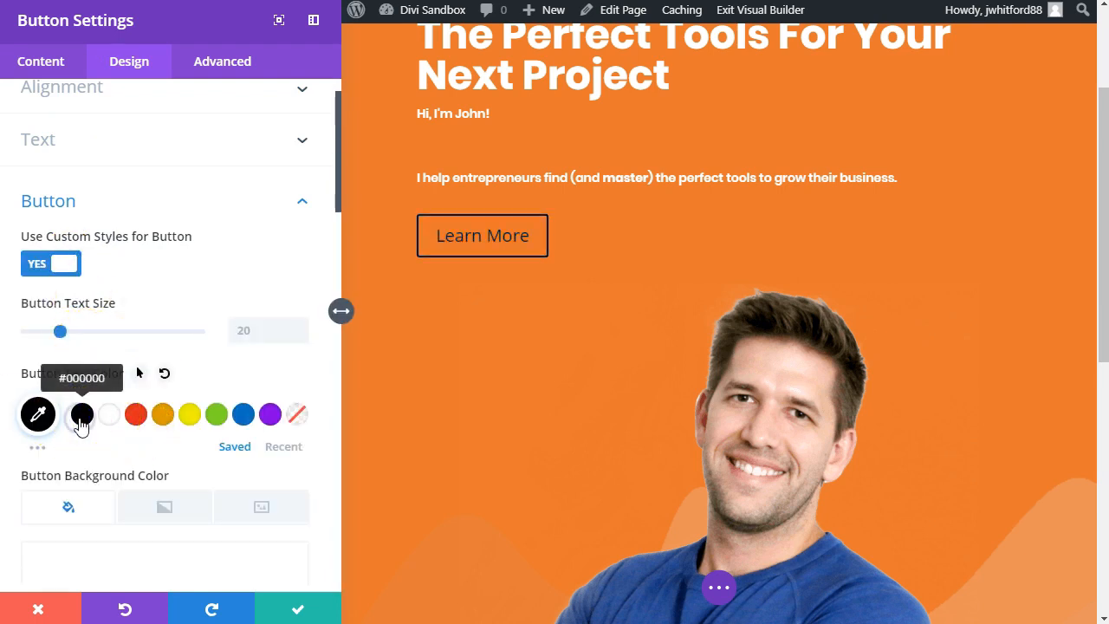
# Step: Give the Learn More button a white background colour
pyautogui.scroll(-2, 101, 518)
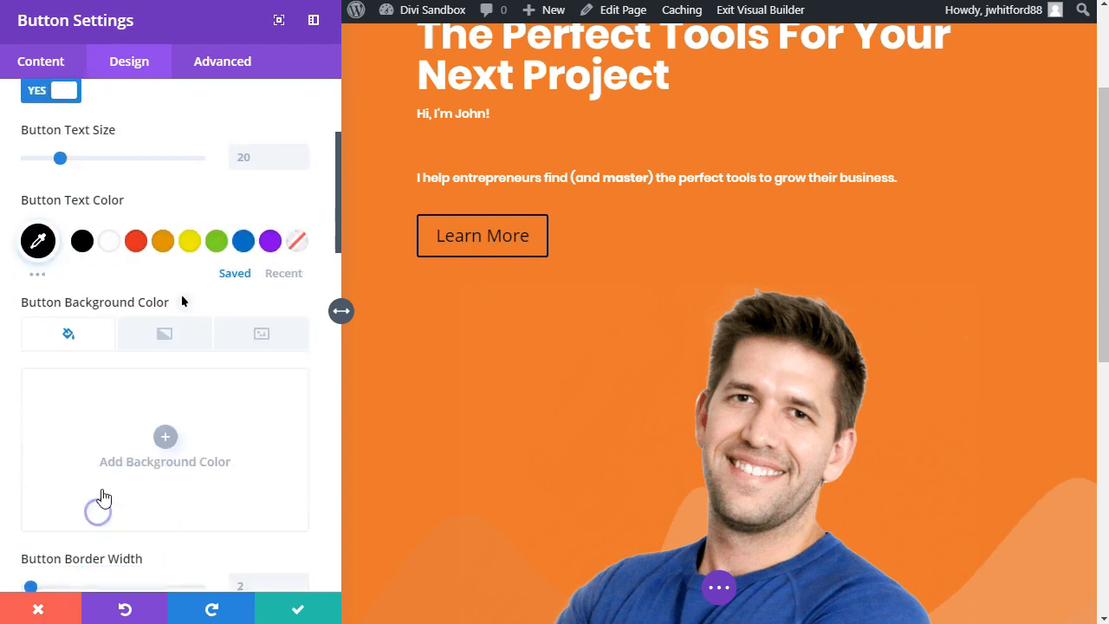
pyautogui.click(144, 408)
pyautogui.moveTo(119, 477); pyautogui.dragTo(20, 367)
pyautogui.click(152, 305)
# Step: Set the Learn More button's border width to 0px
pyautogui.scroll(-3, 151, 305)
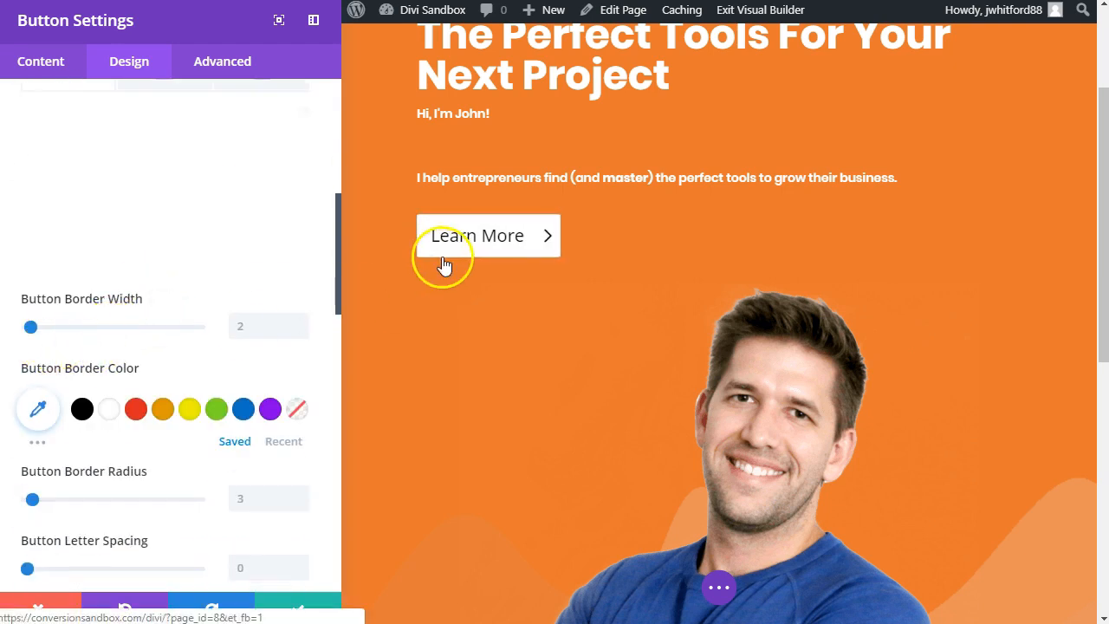
pyautogui.moveTo(32, 328); pyautogui.dragTo(26, 328)
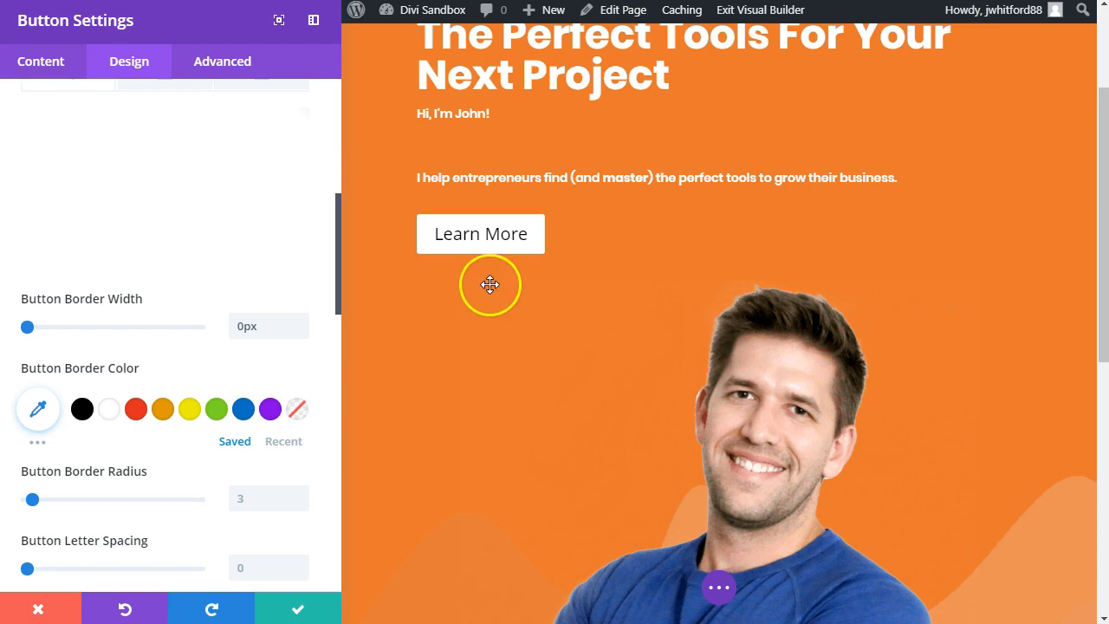
pyautogui.scroll(-3, 171, 436)
pyautogui.scroll(1, 176, 416)
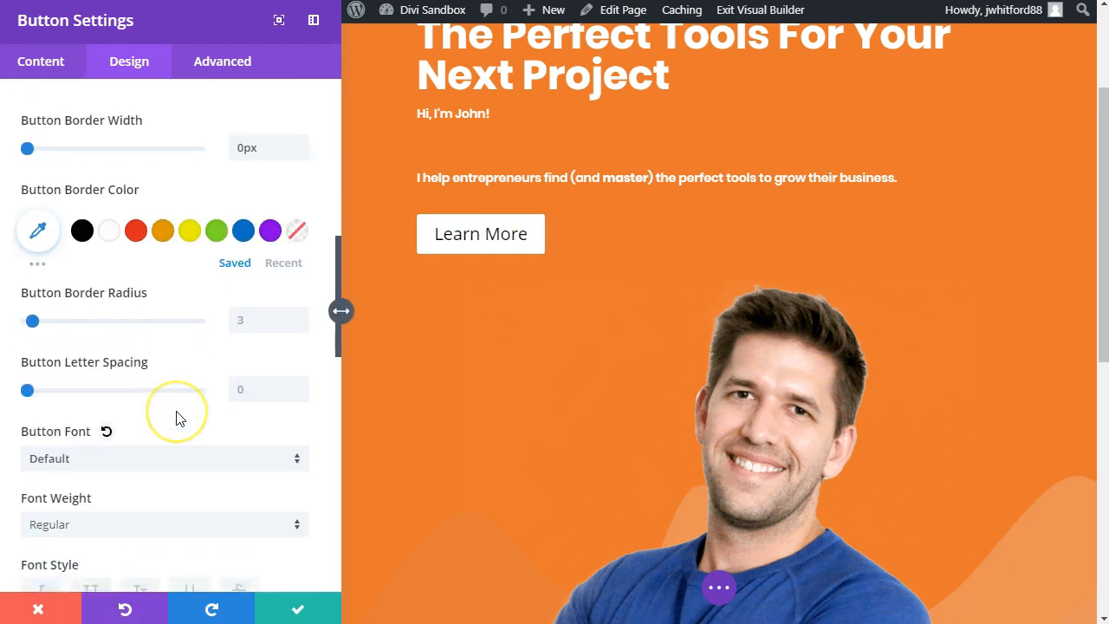
# Step: Set the Learn More button's font weight to Light and check the available button fonts
pyautogui.scroll(-2, 176, 416)
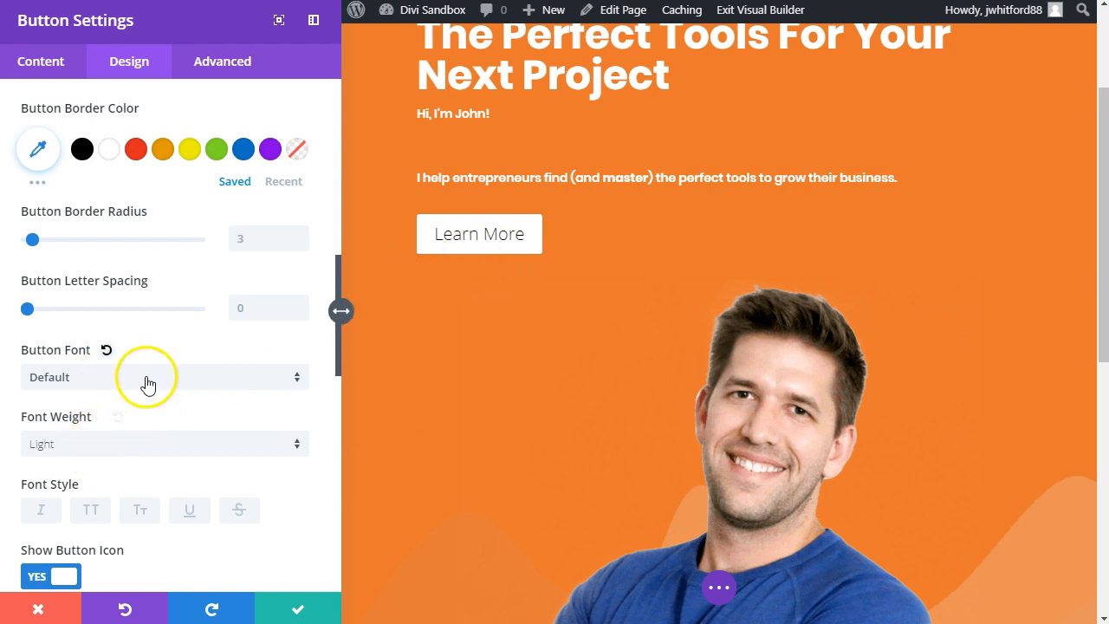
pyautogui.click(146, 378)
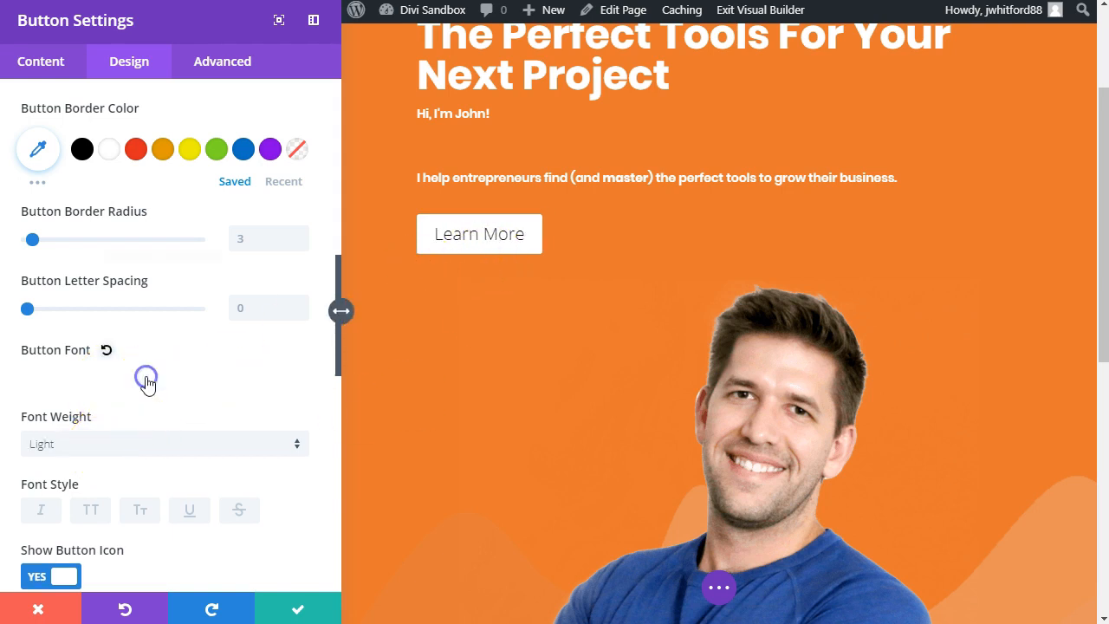
pyautogui.click(12, 364)
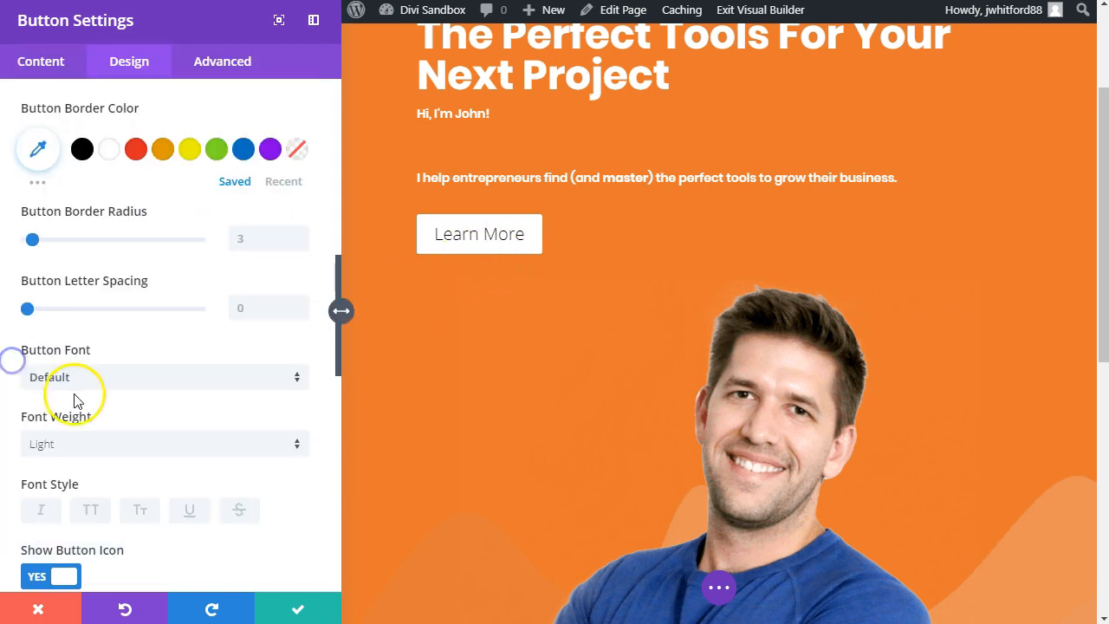
# Step: Remove the empty line between the greeting and the "I help entrepreneurs" sentence in the hero text
pyautogui.scroll(-5, 79, 396)
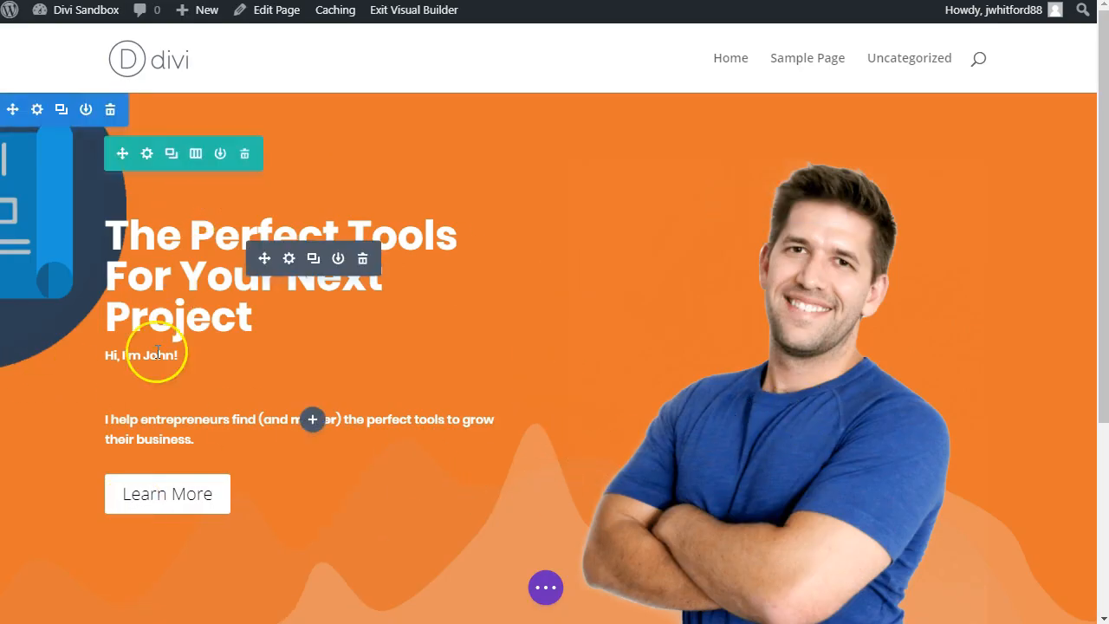
pyautogui.click(288, 259)
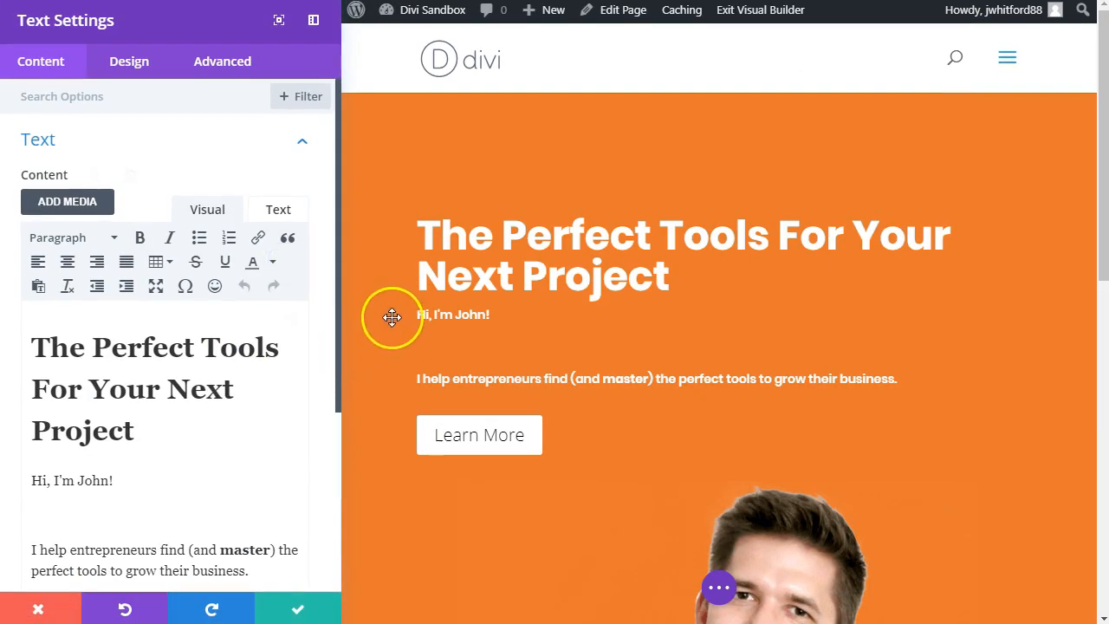
pyautogui.click(419, 314)
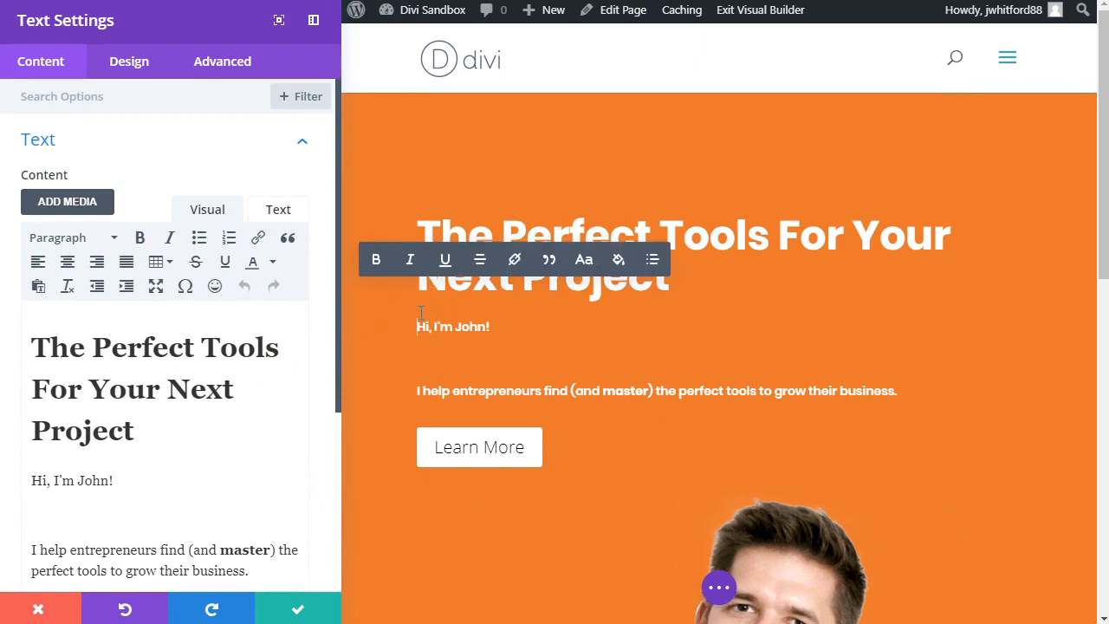
pyautogui.click(295, 608)
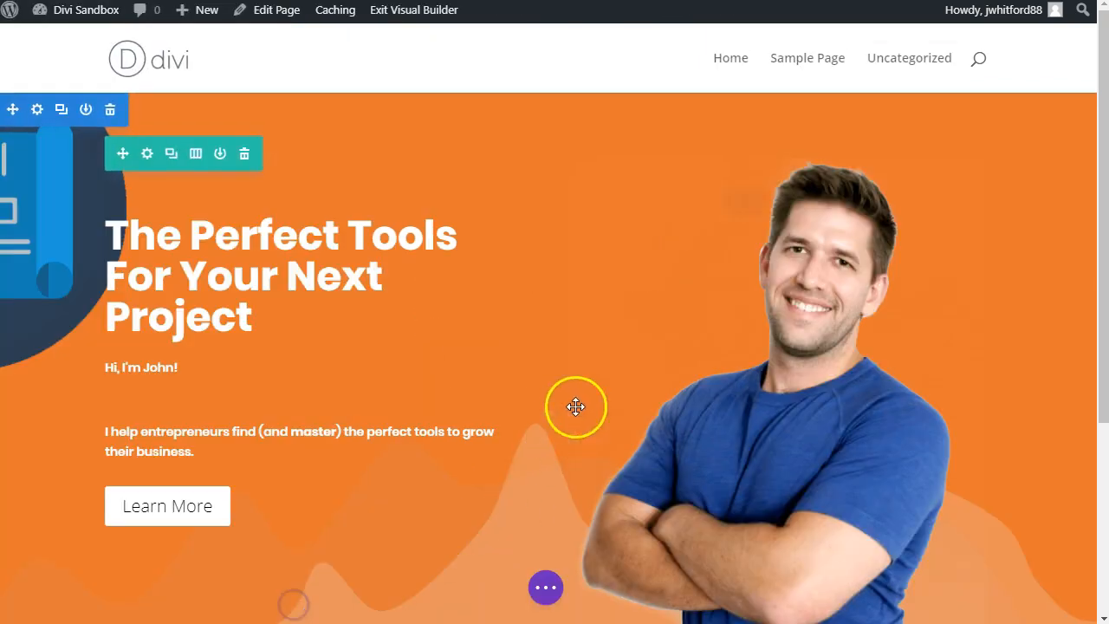
pyautogui.click(150, 393)
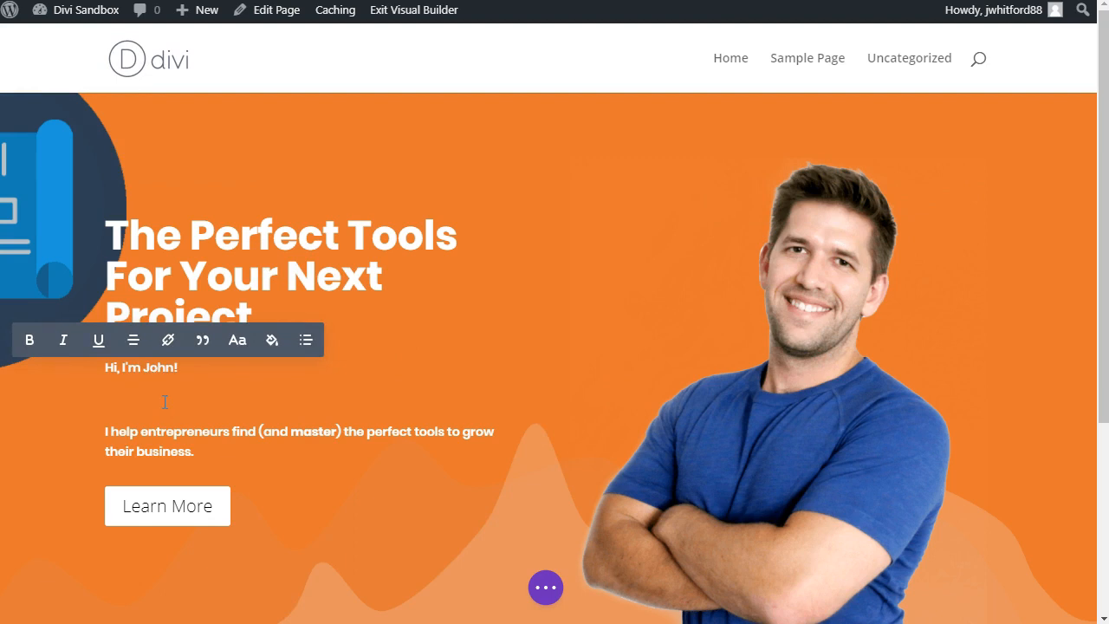
pyautogui.press('BackSpace')
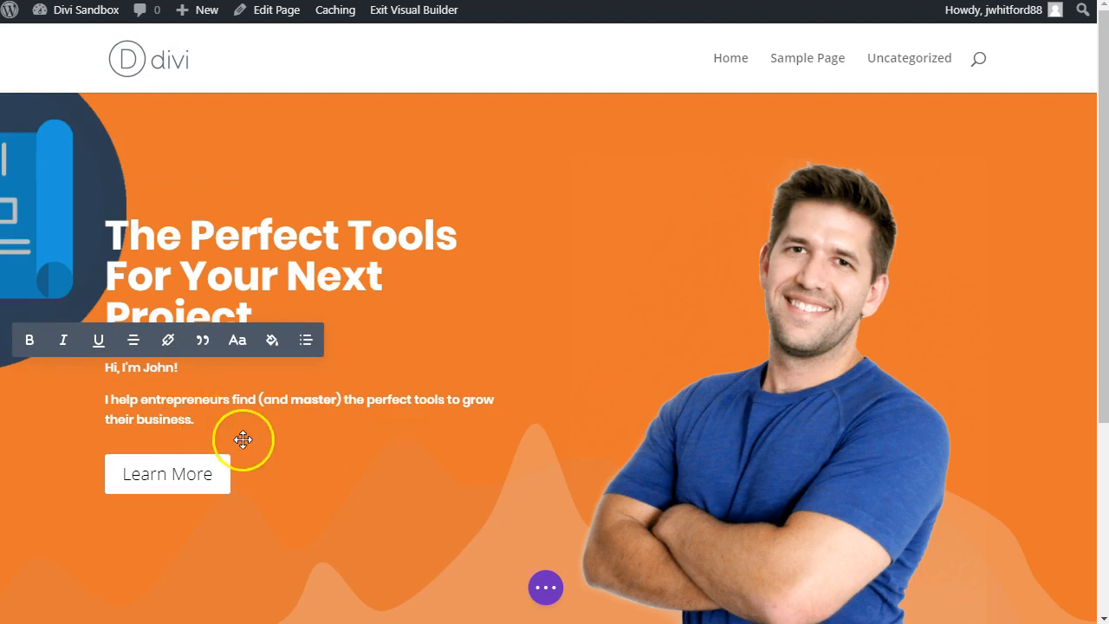
pyautogui.click(376, 496)
# Step: Compare the rebuilt hero section with the Income Mesh homepage's hero and look at the content below it
pyautogui.scroll(-4, 691, 479)
pyautogui.scroll(4, 685, 468)
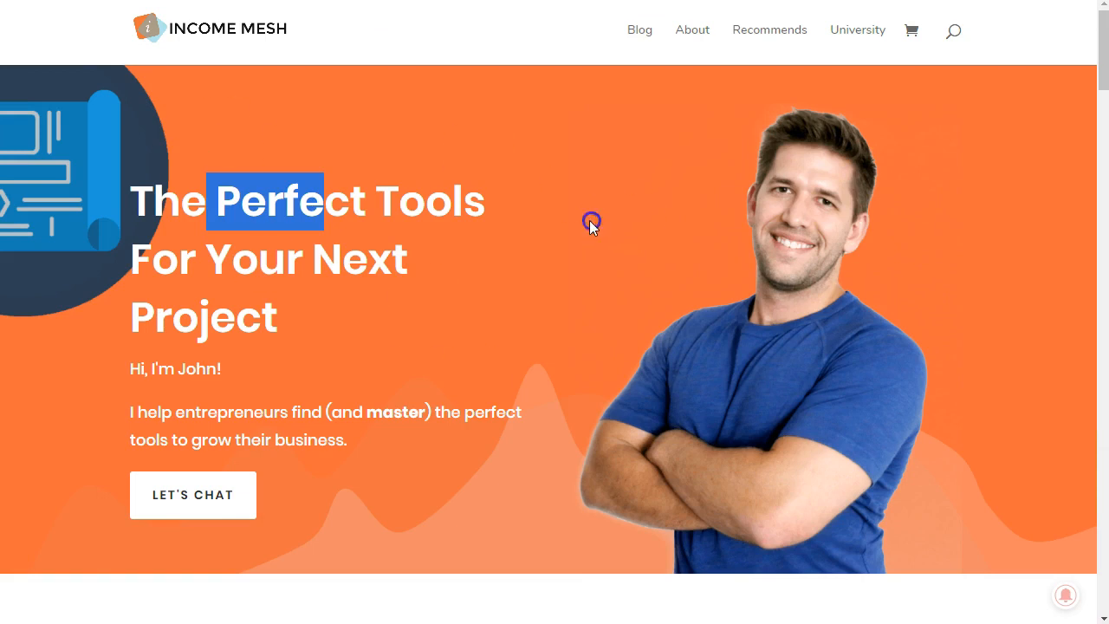
pyautogui.click(452, 222)
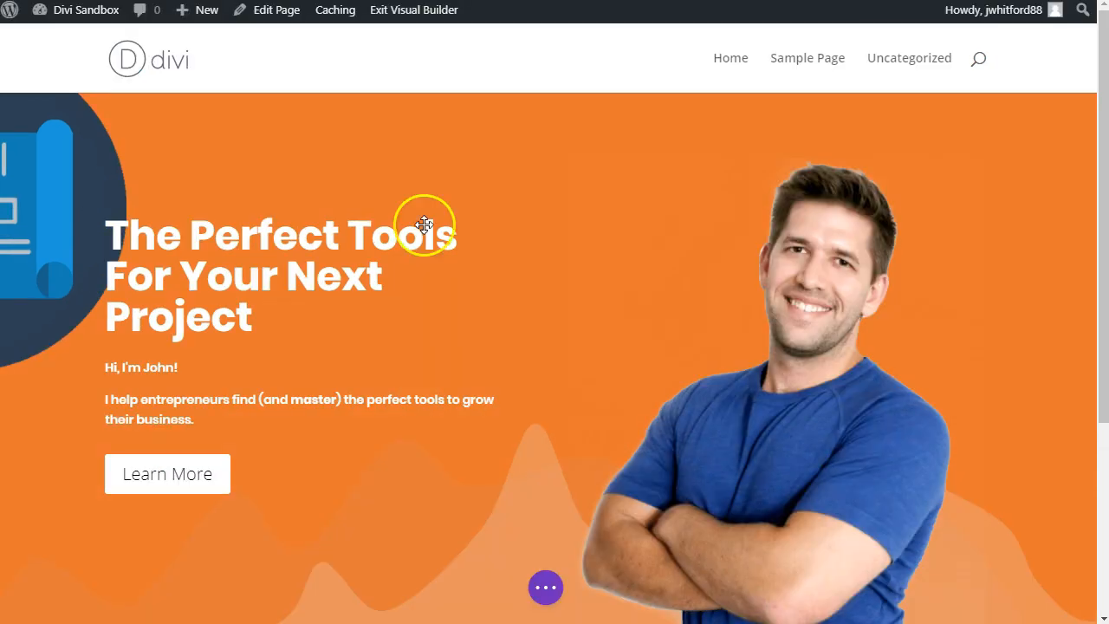
pyautogui.scroll(-1, 590, 332)
pyautogui.scroll(1, 591, 334)
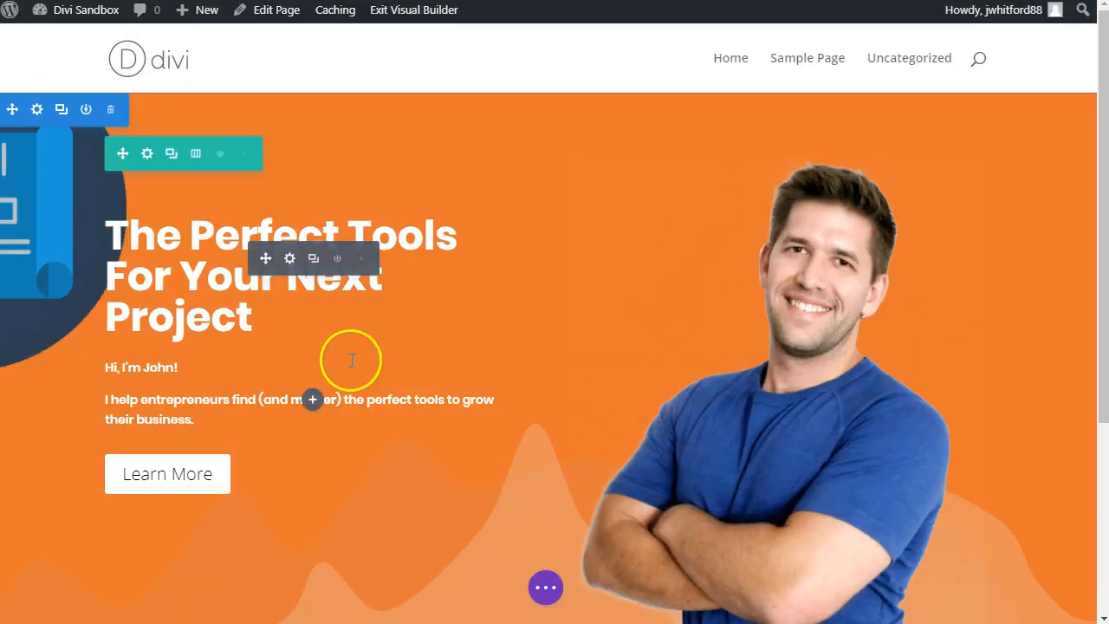
pyautogui.scroll(-3, 355, 369)
pyautogui.scroll(-1, 537, 473)
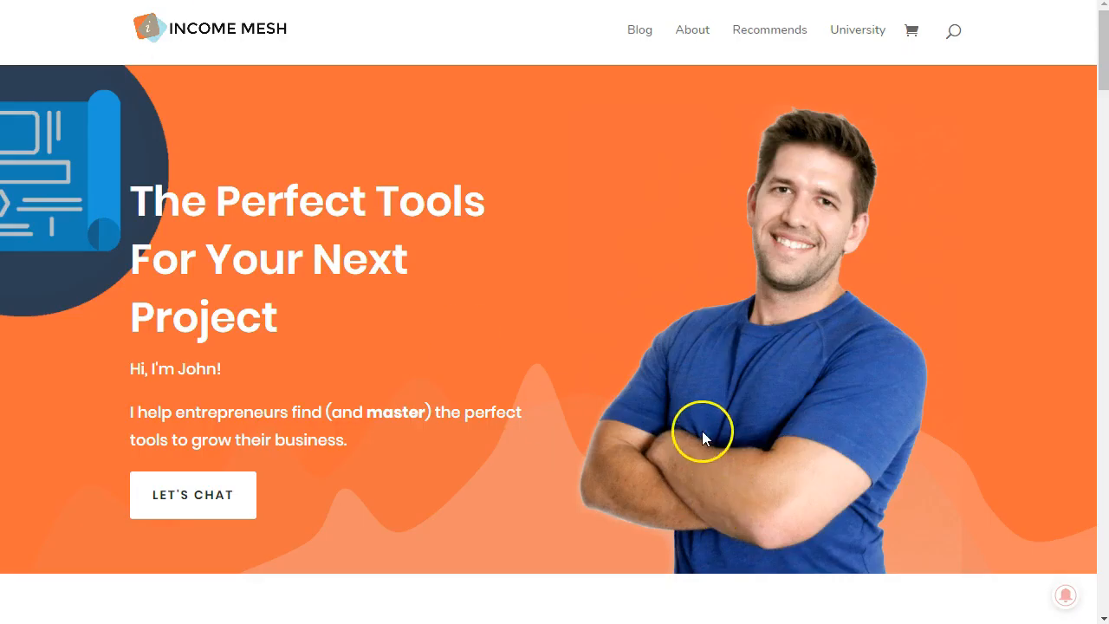
pyautogui.scroll(-6, 704, 438)
pyautogui.scroll(-2, 544, 183)
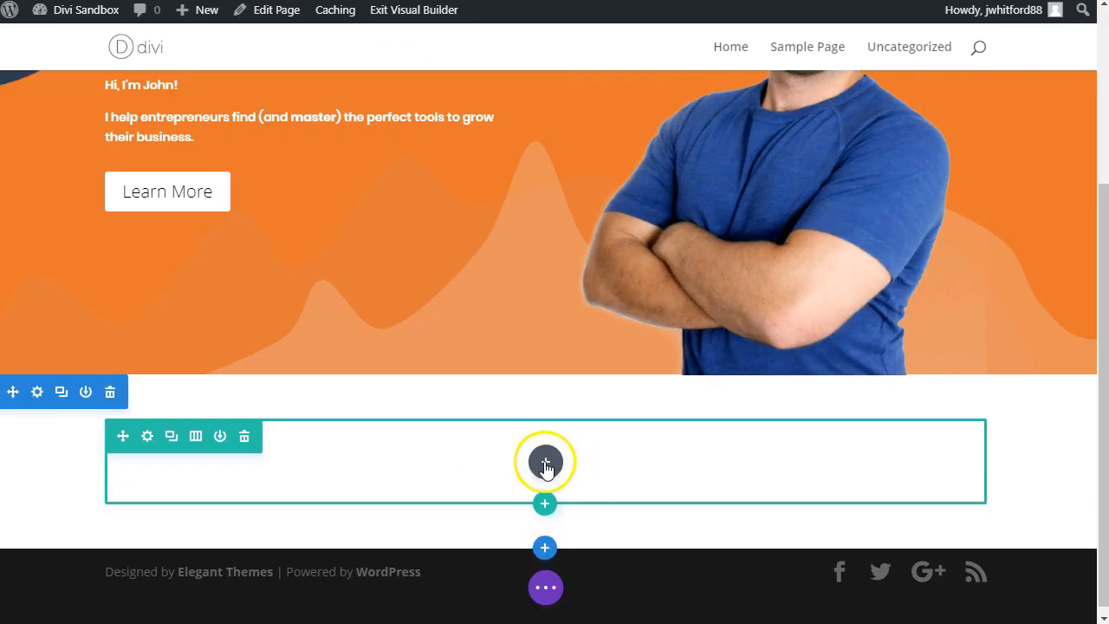
# Step: Add a Text module in the empty row below the hero with the centred Heading 2 "What I Love"
pyautogui.click(545, 464)
pyautogui.write('tex')
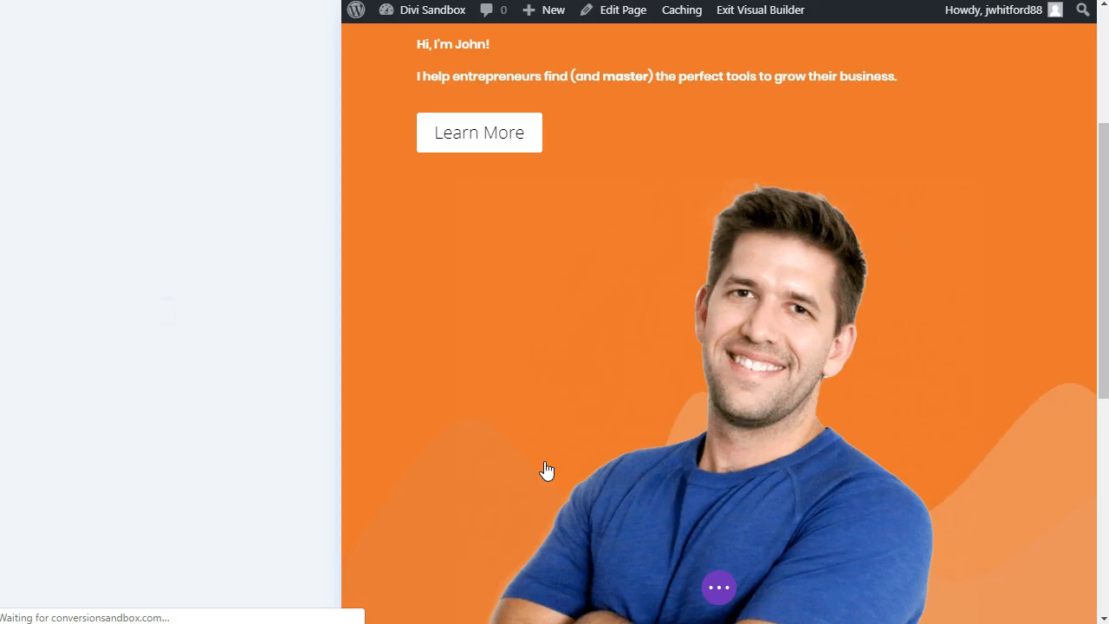
pyautogui.tripleClick(80, 379)
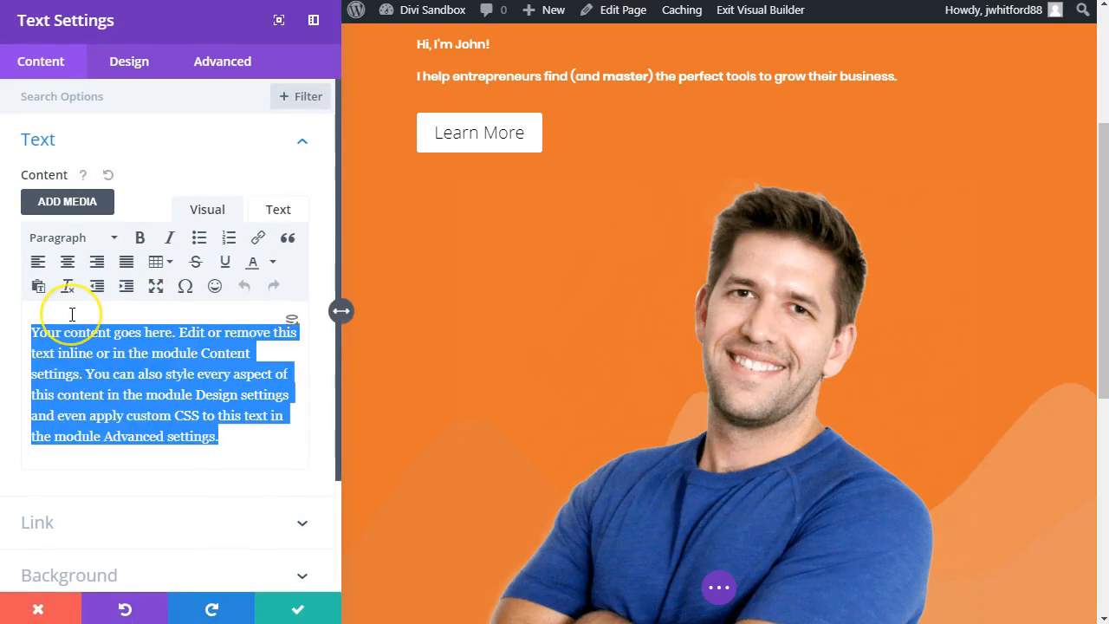
pyautogui.hotkey('alt', 'shift', '2')
pyautogui.write('What I Love')
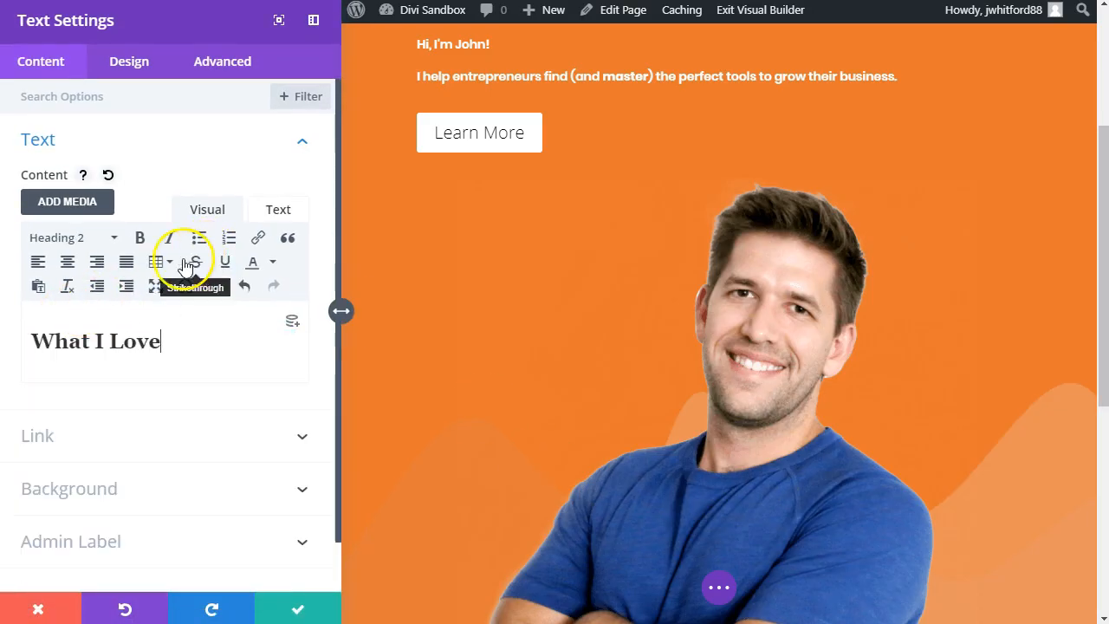
pyautogui.click(68, 263)
pyautogui.scroll(-5, 838, 367)
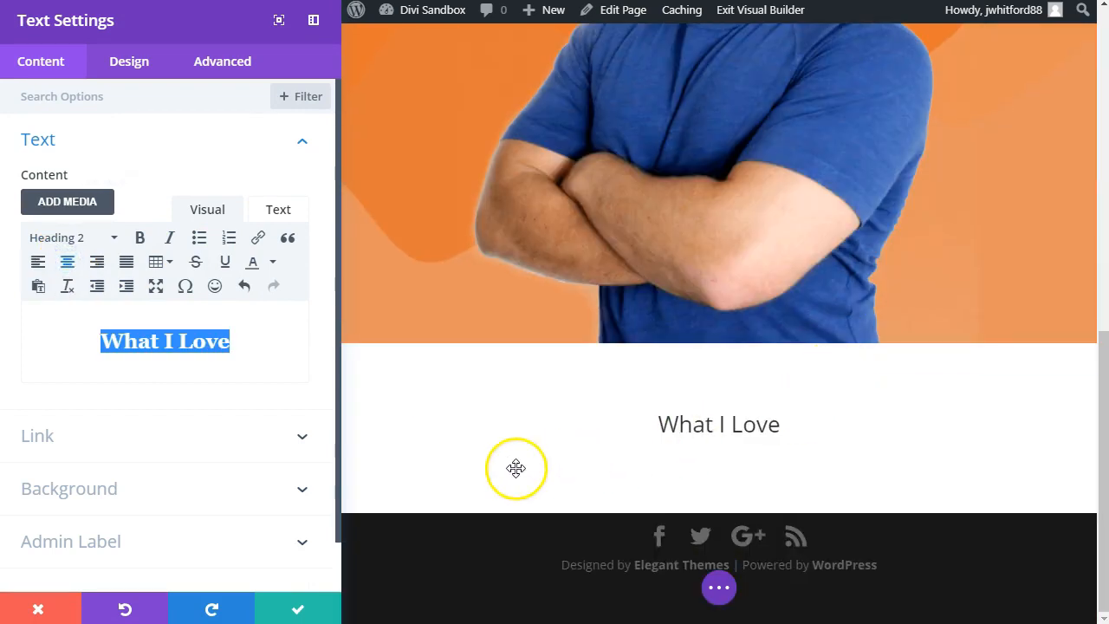
# Step: Style the "What I Love" Heading 2 with a 40px text size and bold weight
pyautogui.click(125, 64)
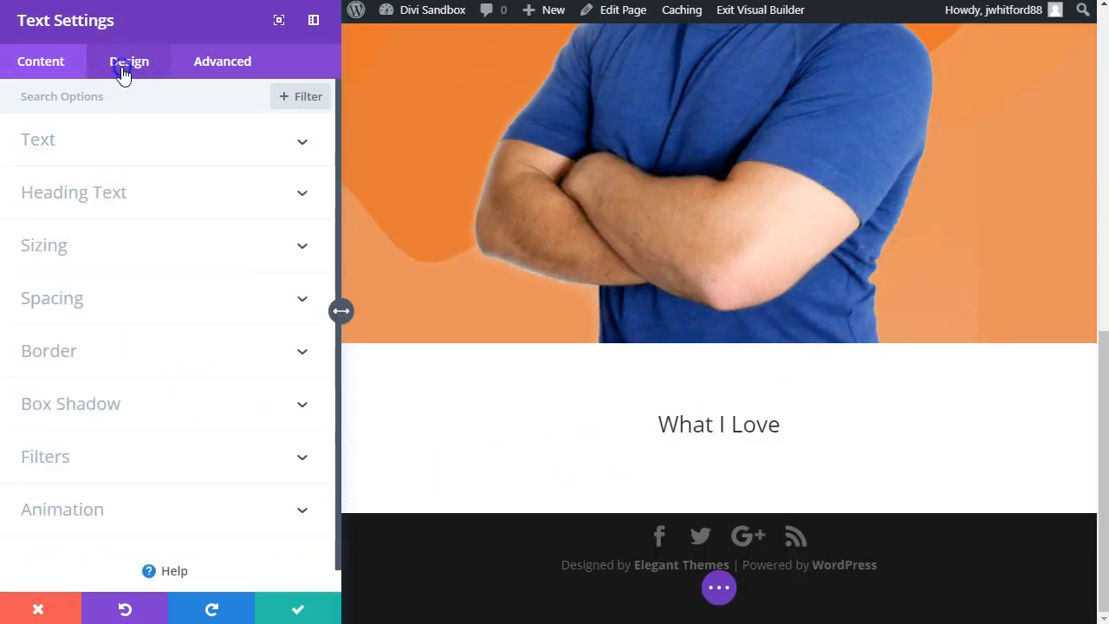
pyautogui.click(124, 184)
pyautogui.scroll(-1, 104, 156)
pyautogui.click(89, 148)
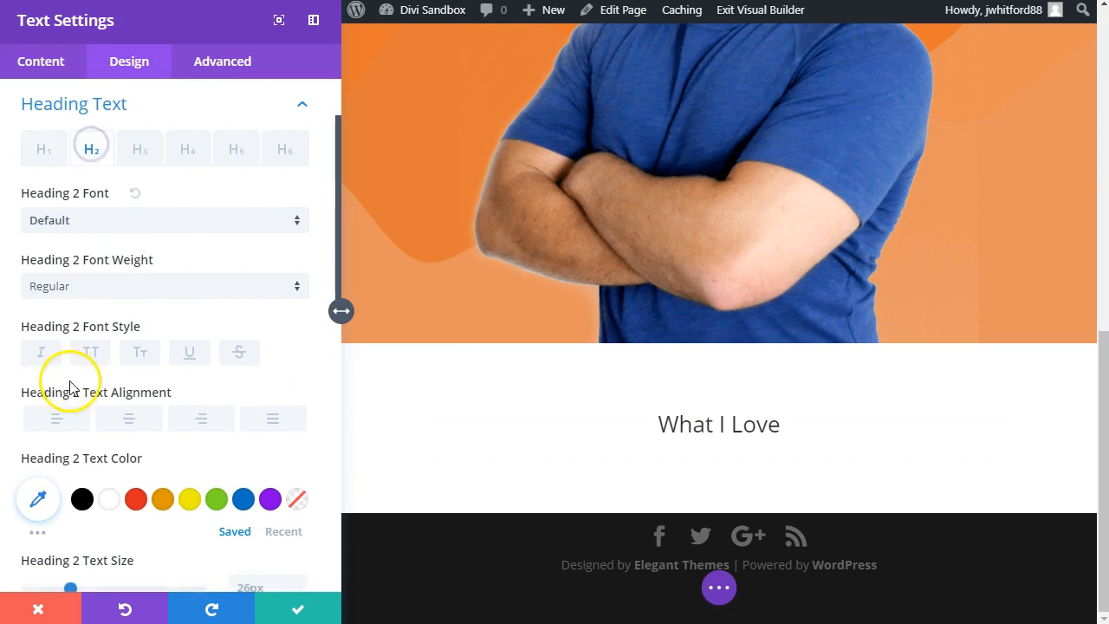
pyautogui.scroll(-1, 86, 416)
pyautogui.moveTo(78, 509); pyautogui.dragTo(95, 505)
pyautogui.scroll(-2, 160, 477)
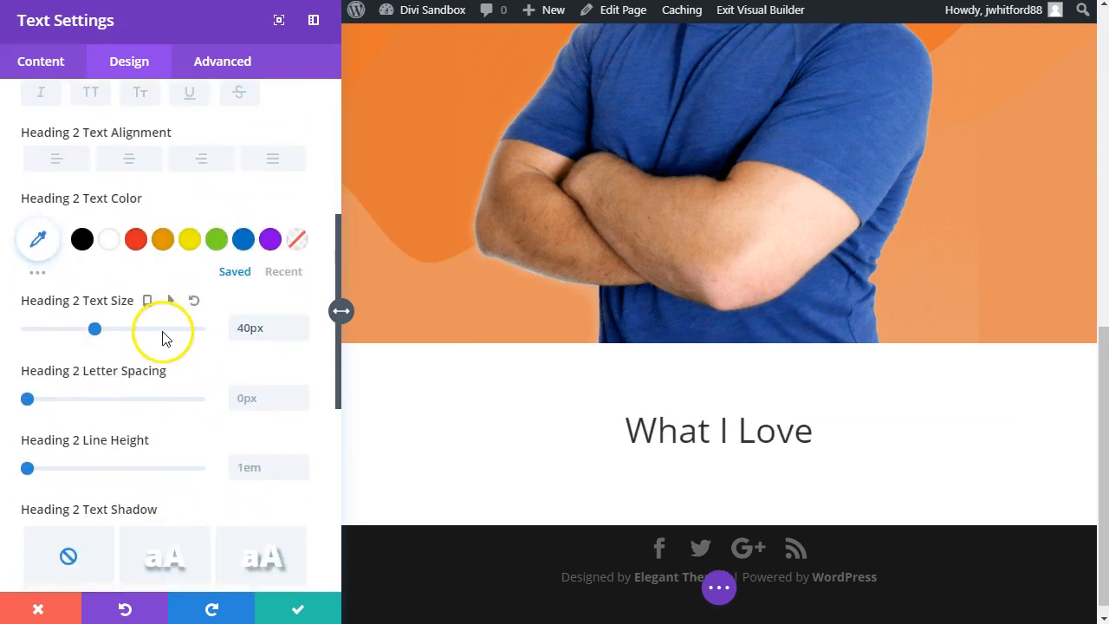
pyautogui.scroll(-3, 132, 441)
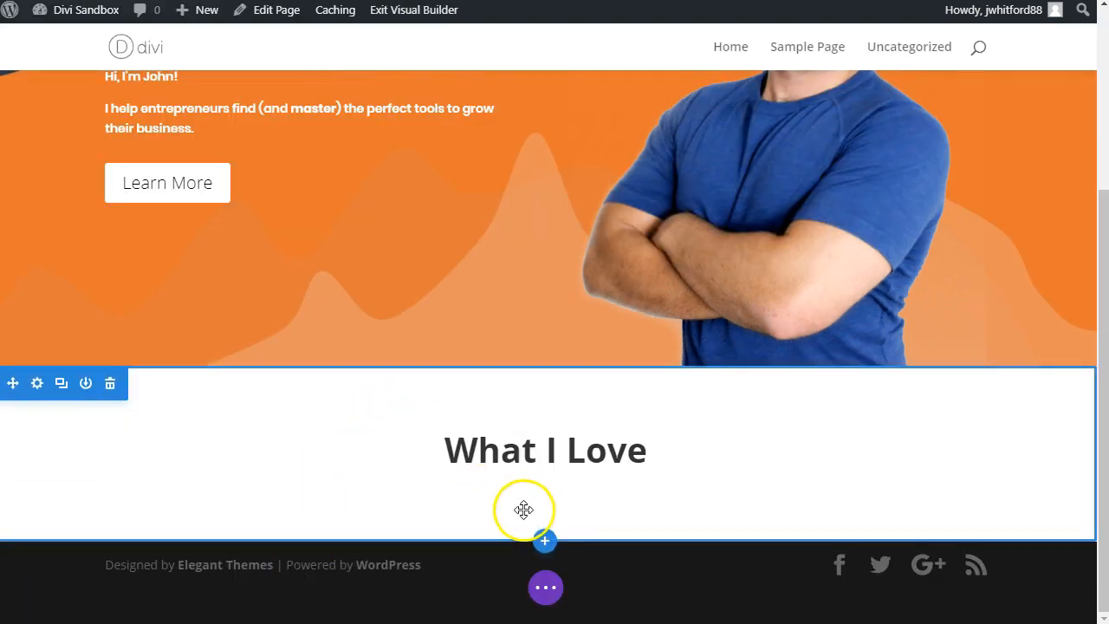
# Step: Insert a three-column row under the "What I Love" heading and add a Blurb module to its first column
pyautogui.click(544, 494)
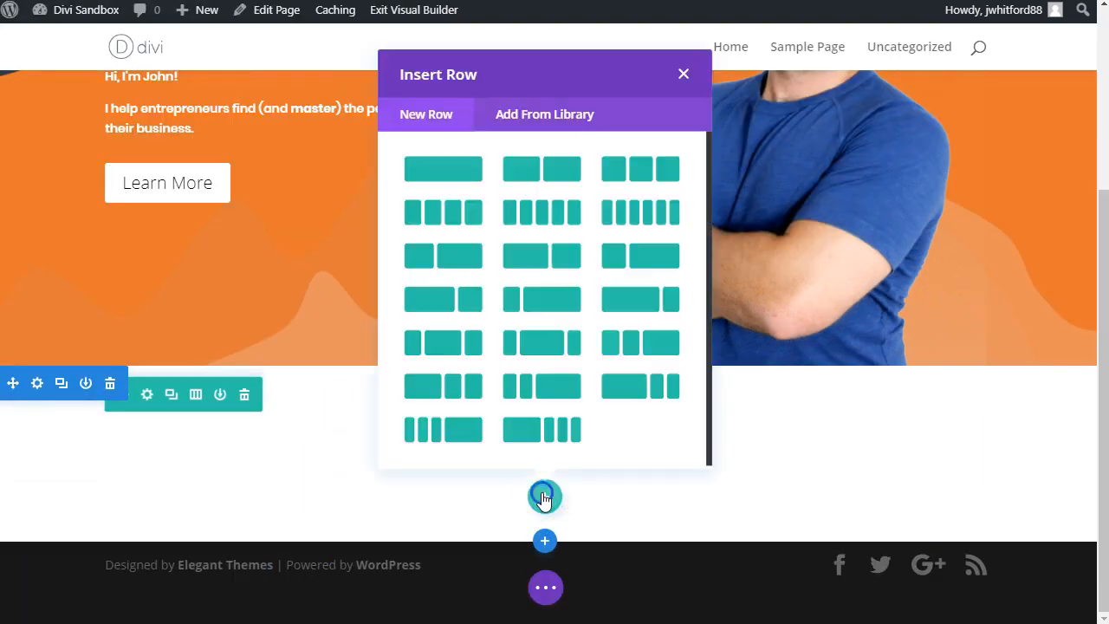
pyautogui.click(644, 189)
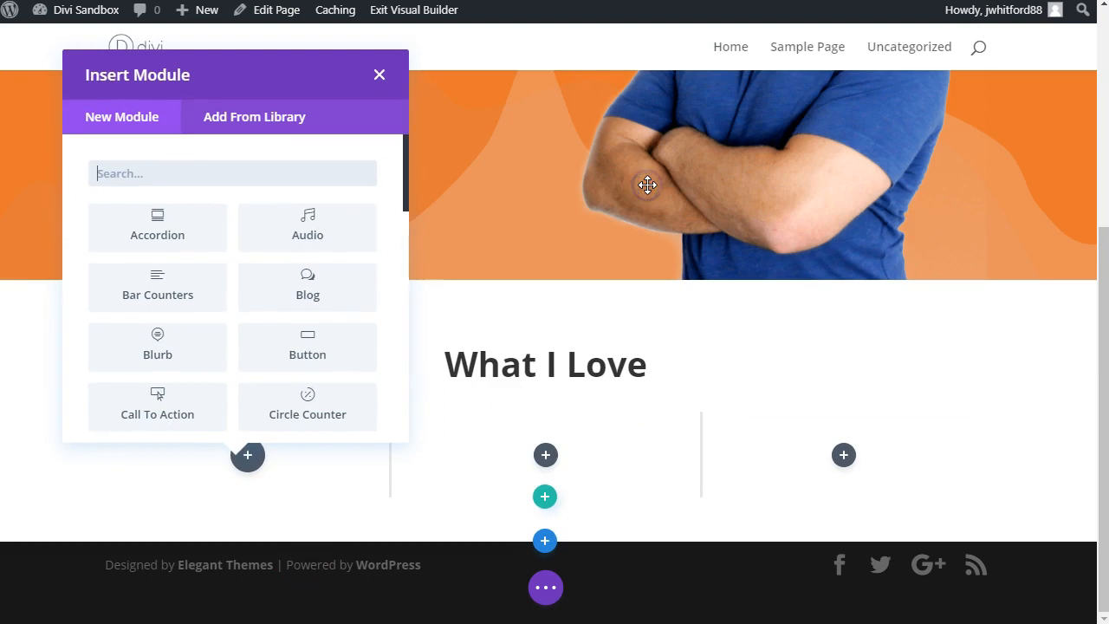
pyautogui.write('b')
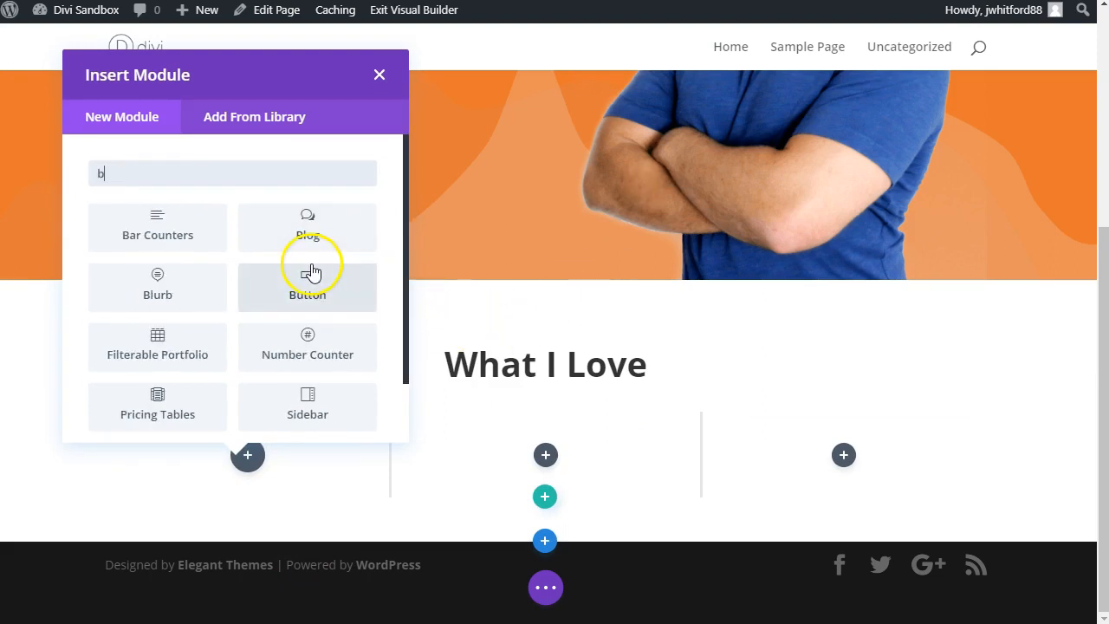
pyautogui.write('lu')
pyautogui.press('Return')
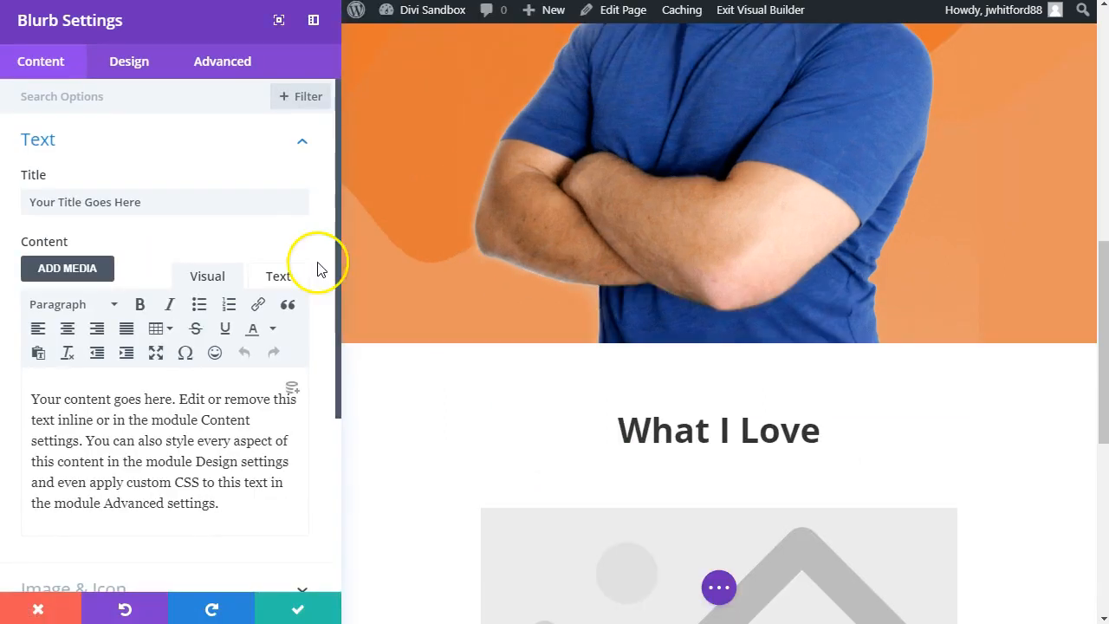
# Step: Upload web-orange.png to the media library and use it as the blurb's image
pyautogui.scroll(-3, 515, 355)
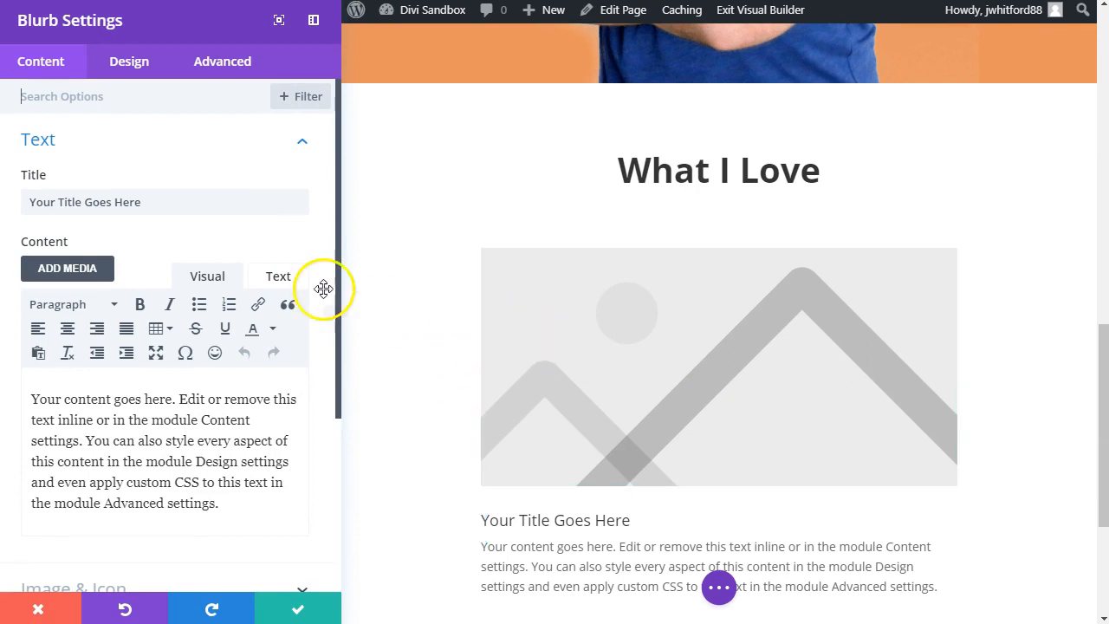
pyautogui.scroll(-2, 265, 475)
pyautogui.click(145, 503)
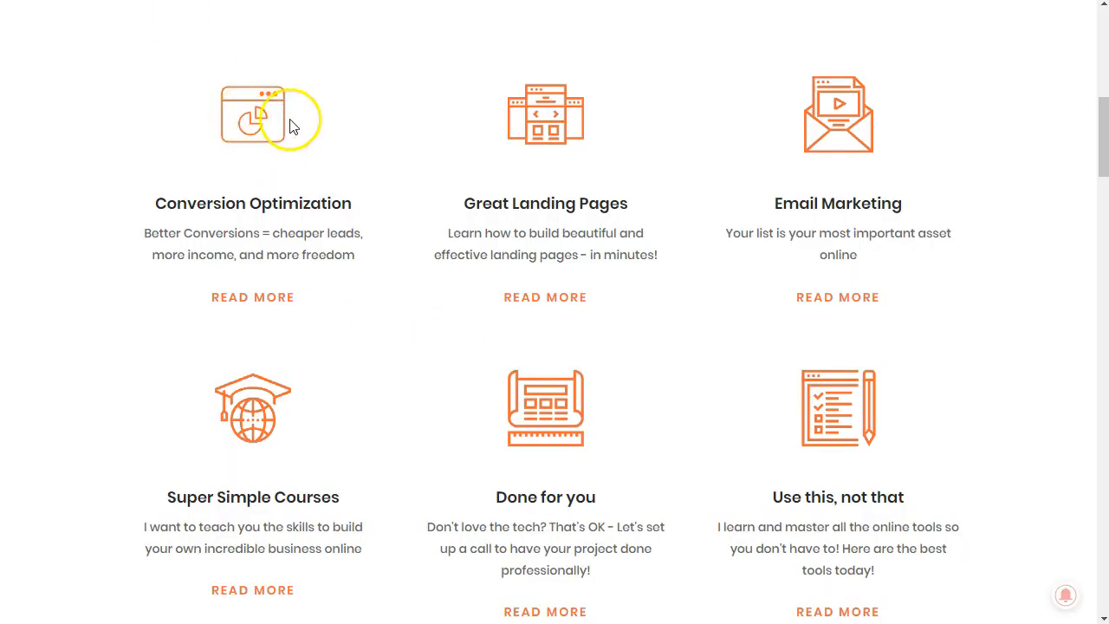
pyautogui.moveTo(292, 127); pyautogui.dragTo(278, 129)
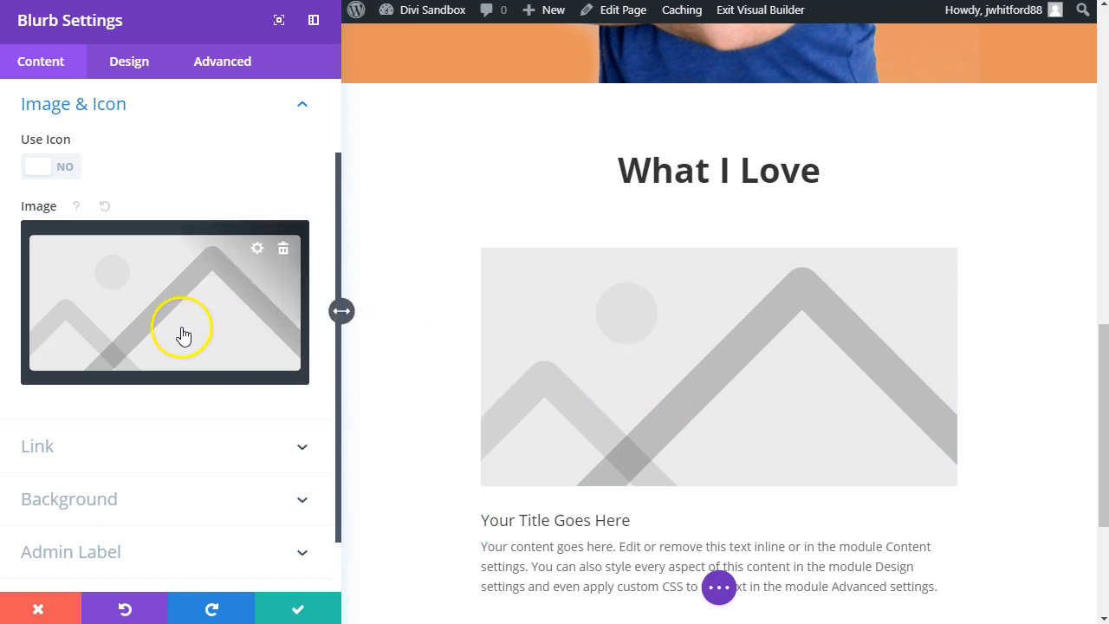
pyautogui.click(278, 253)
pyautogui.click(164, 286)
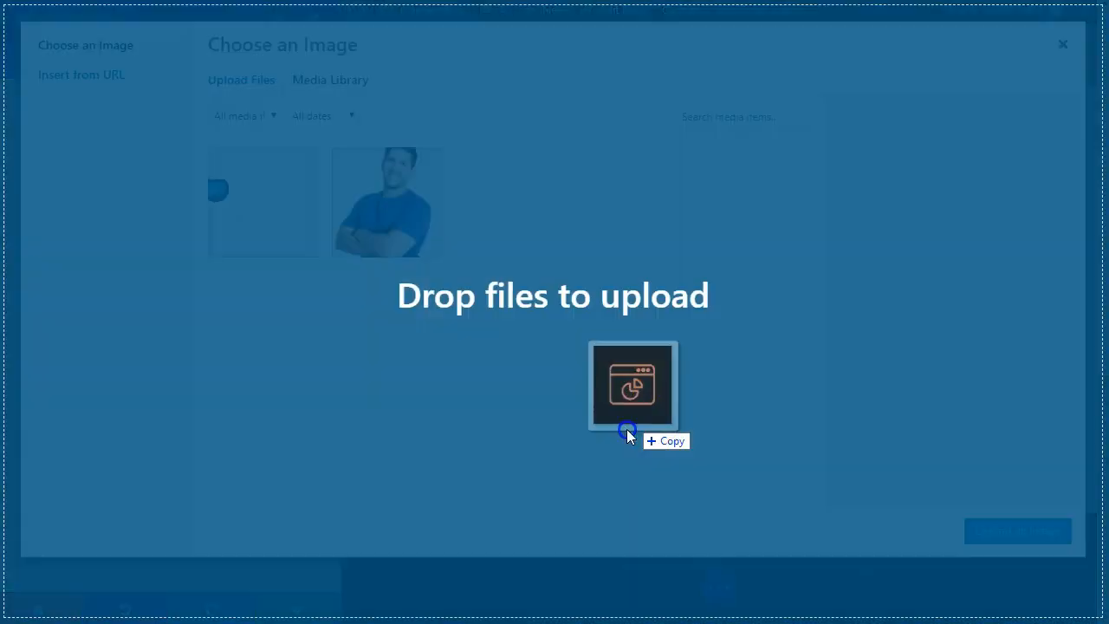
pyautogui.moveTo(627, 428); pyautogui.dragTo(631, 397)
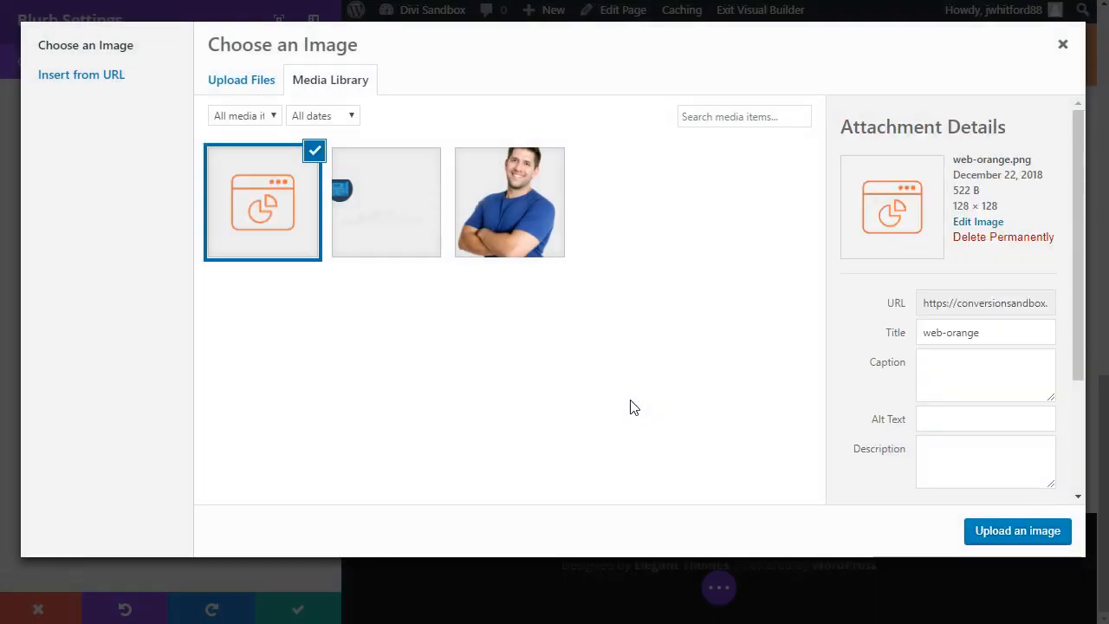
pyautogui.click(1025, 547)
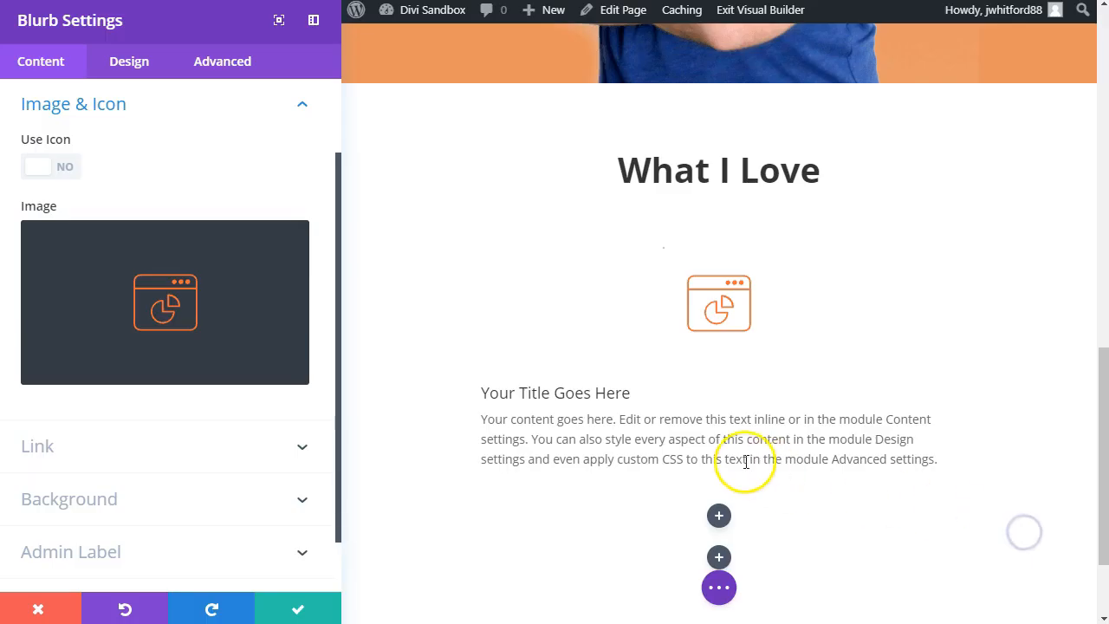
# Step: Replace the blurb's title with "Conversion Optimization" copied from the Income Mesh page, without a trailing line break
pyautogui.tripleClick(591, 399)
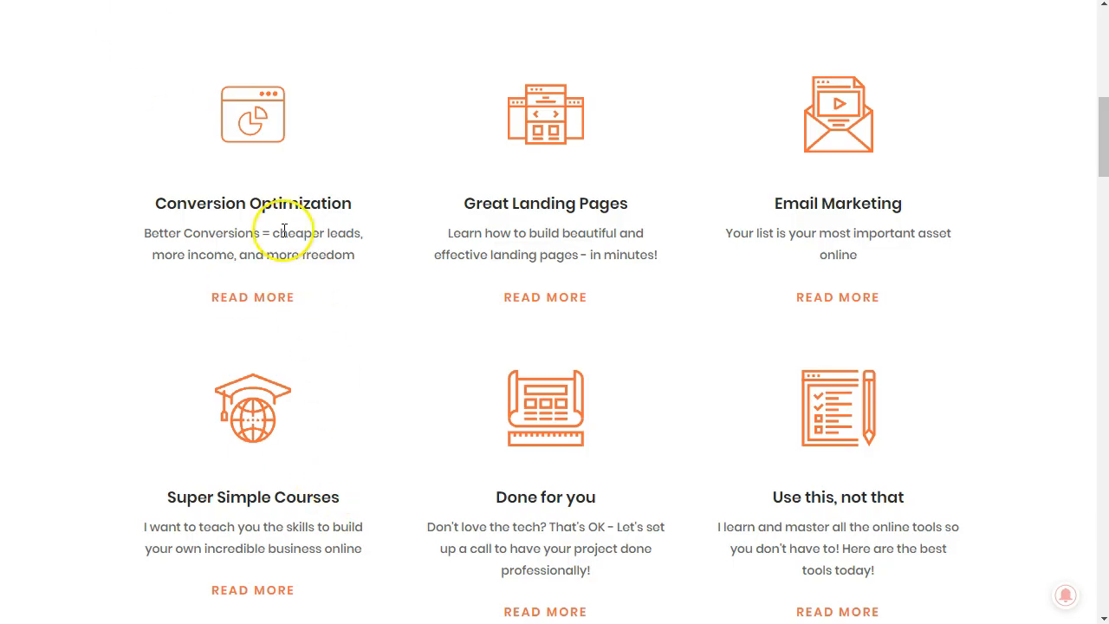
pyautogui.tripleClick(277, 208)
pyautogui.hotkey('ctrl', 'c')
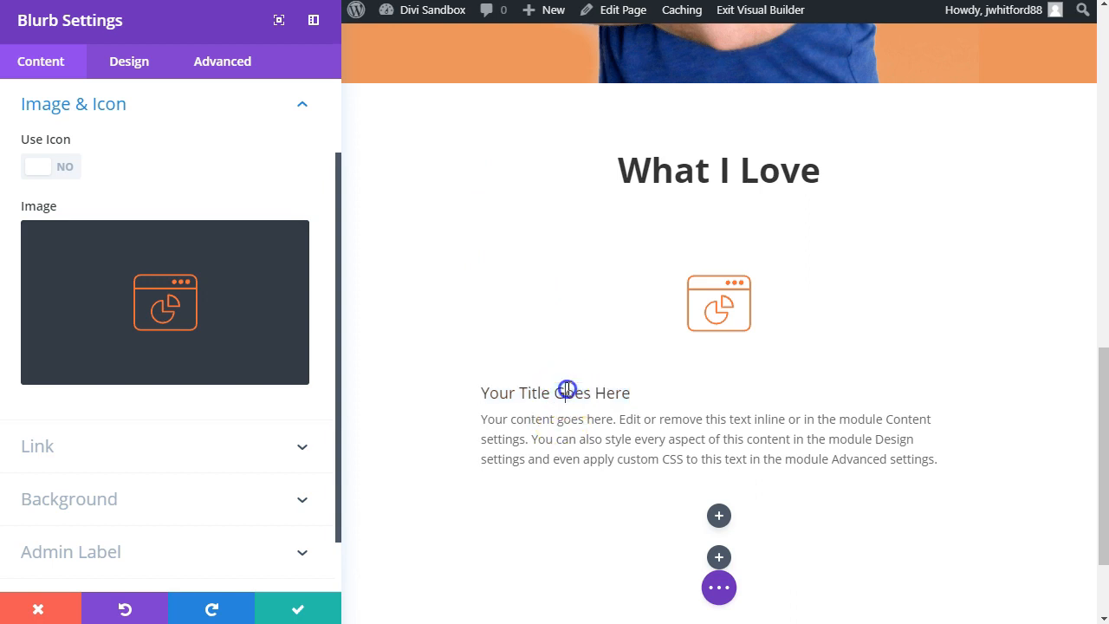
pyautogui.hotkey('ctrl', 'a')
pyautogui.hotkey('ctrl', 'v')
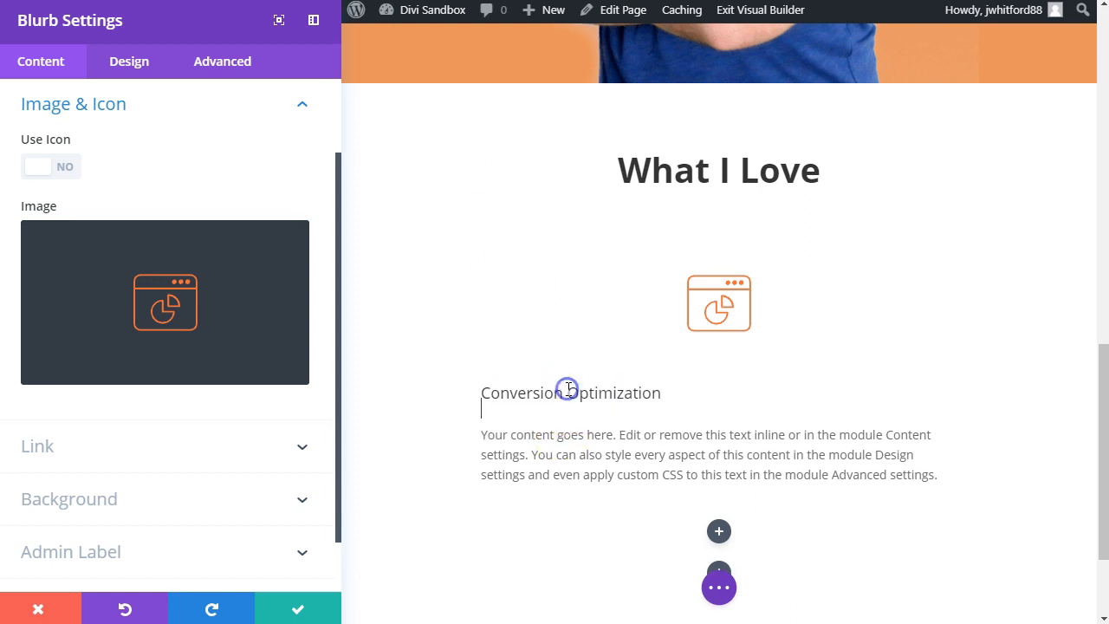
pyautogui.press('BackSpace')
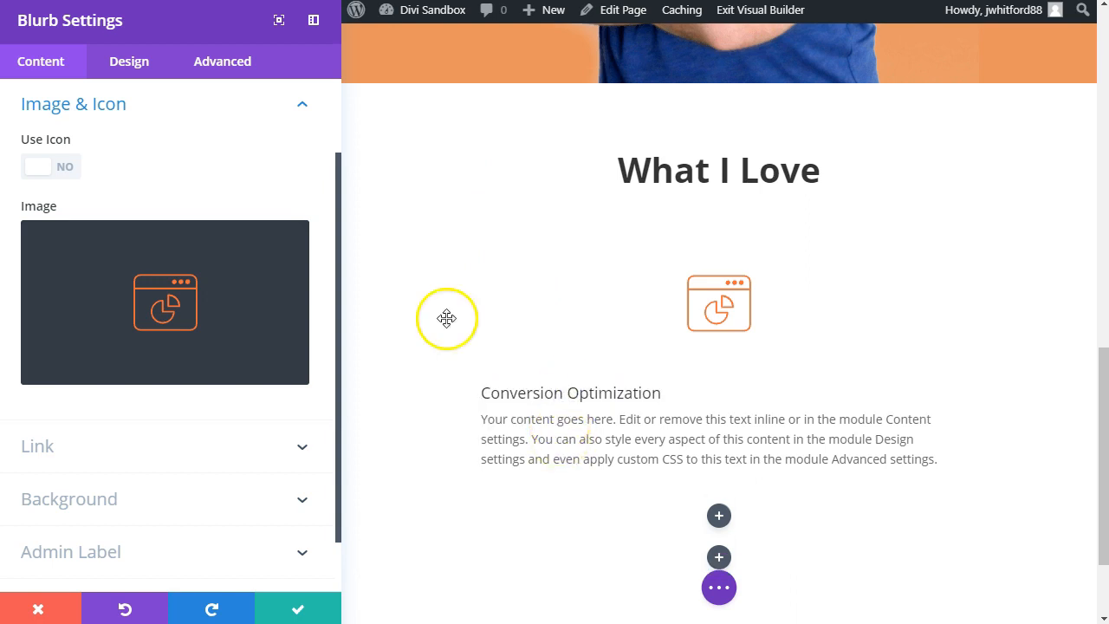
# Step: Replace the blurb's body text with "Better Conversions = cheaper leads, more income, and more freedom" copied from the Income Mesh page
pyautogui.click(164, 0)
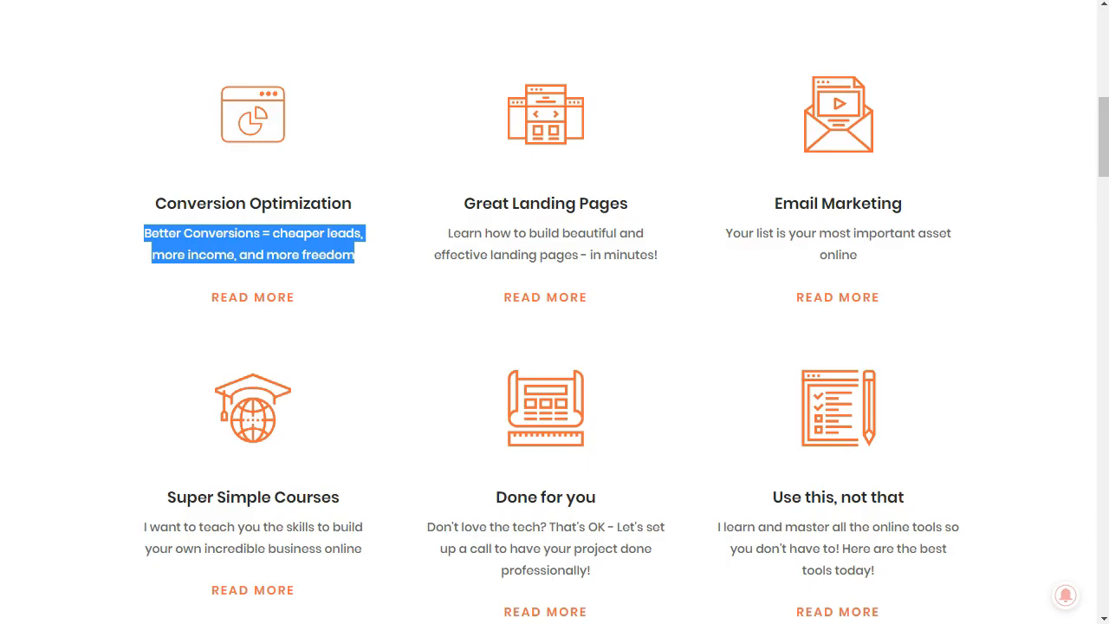
pyautogui.click(197, 338)
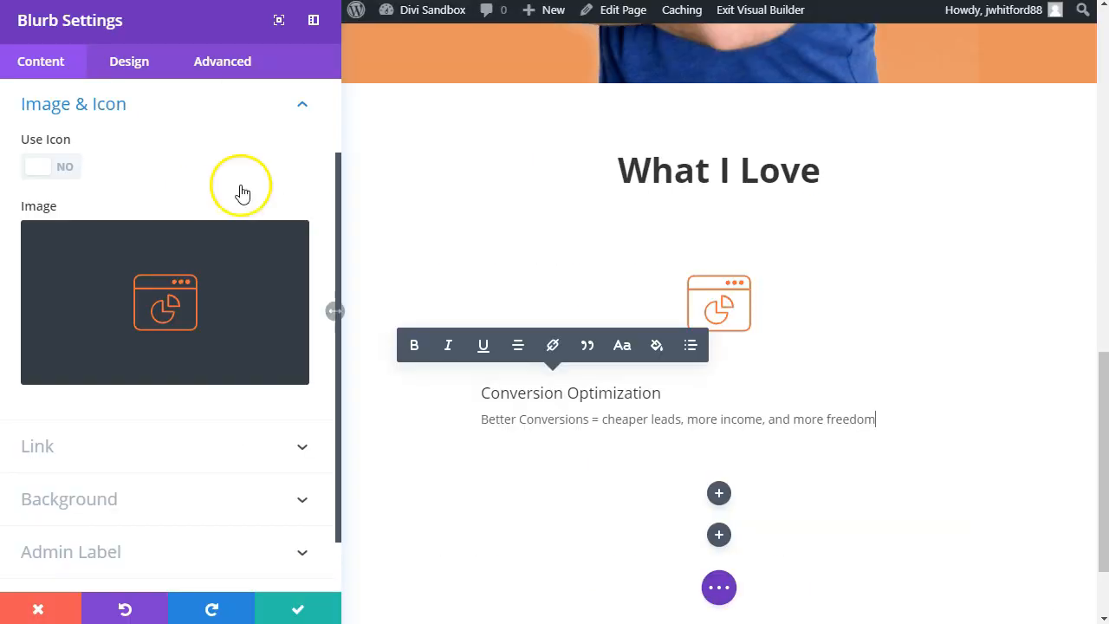
pyautogui.scroll(-1, 161, 482)
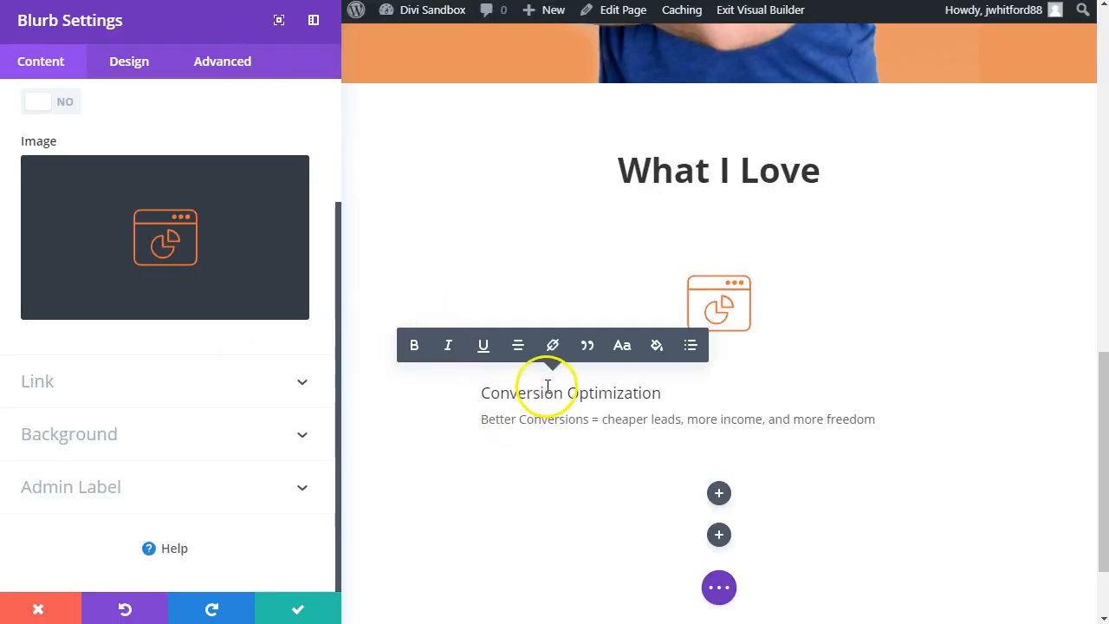
# Step: Make the blurb's "Conversion Optimization" title bold, center the blurb's text orientation, and save the module
pyautogui.tripleClick(546, 386)
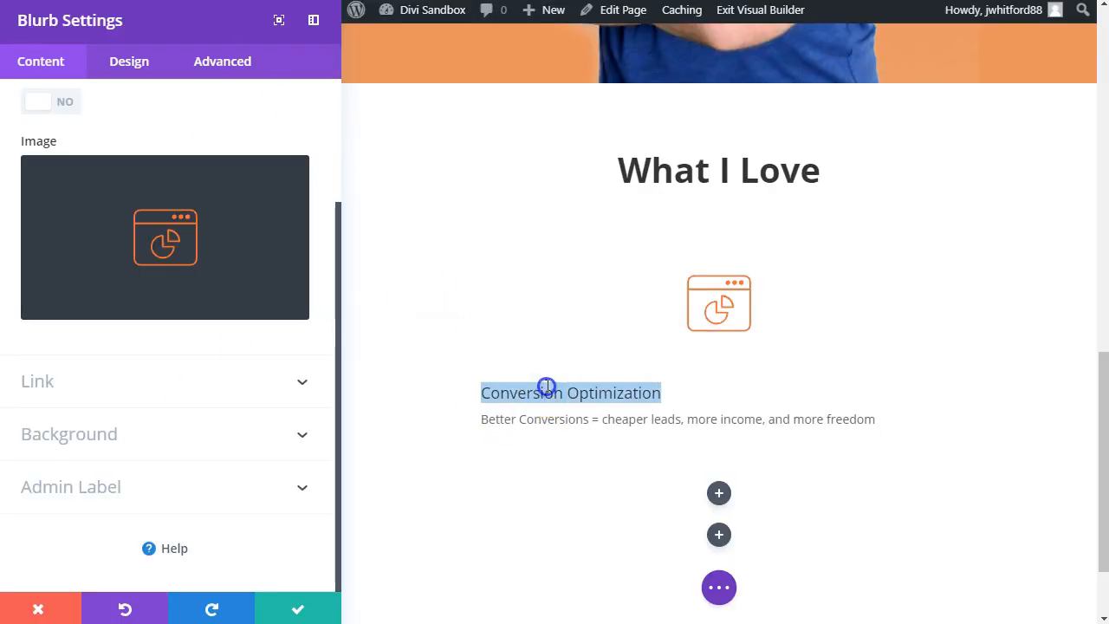
pyautogui.hotkey('ctrl', 'b')
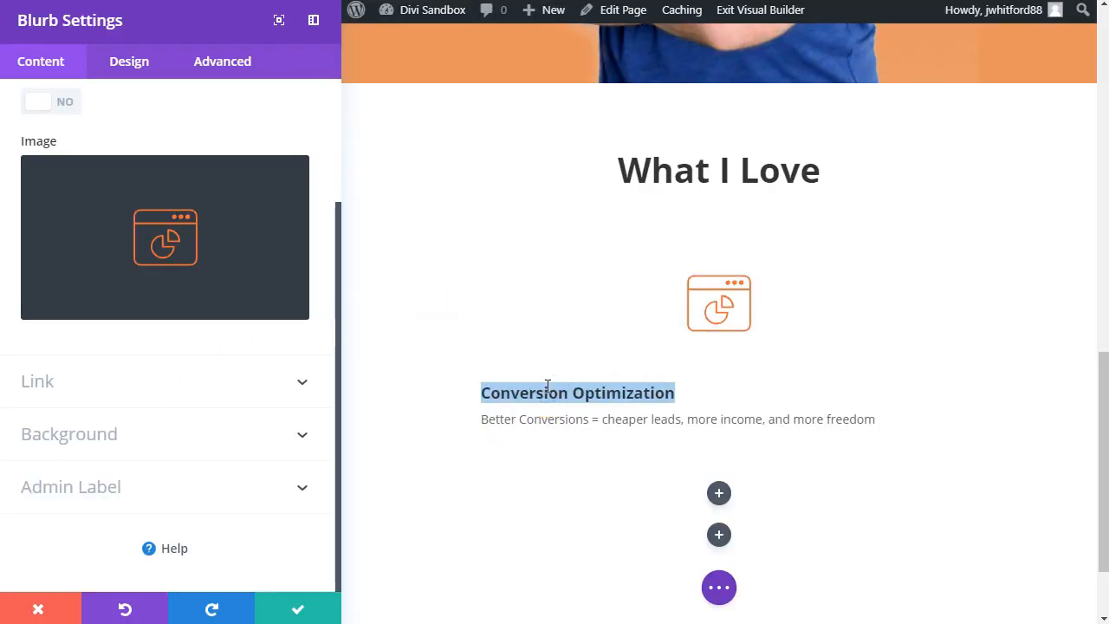
pyautogui.click(112, 64)
pyautogui.write('align')
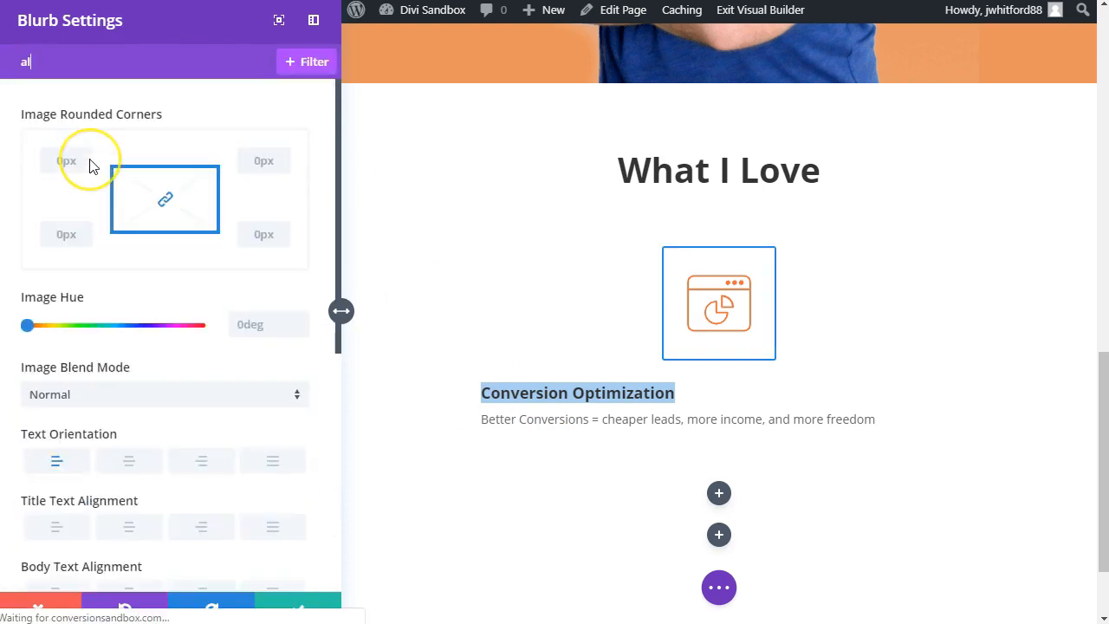
pyautogui.click(119, 149)
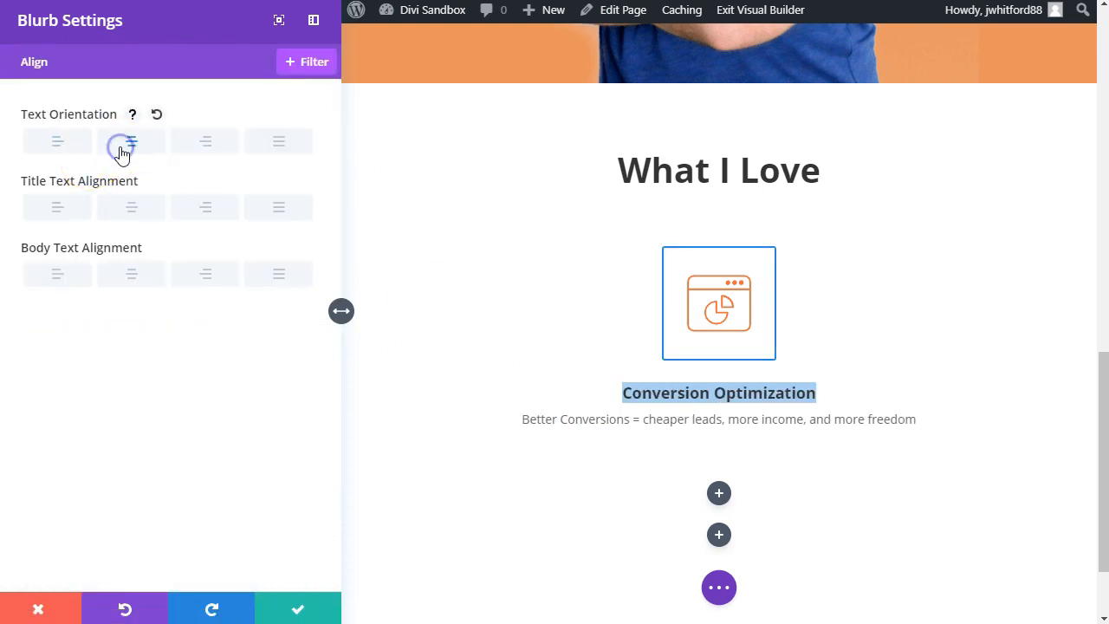
pyautogui.click(293, 614)
# Step: Insert a Button module below the "Conversion Optimization" blurb in the row's first column
pyautogui.click(346, 420)
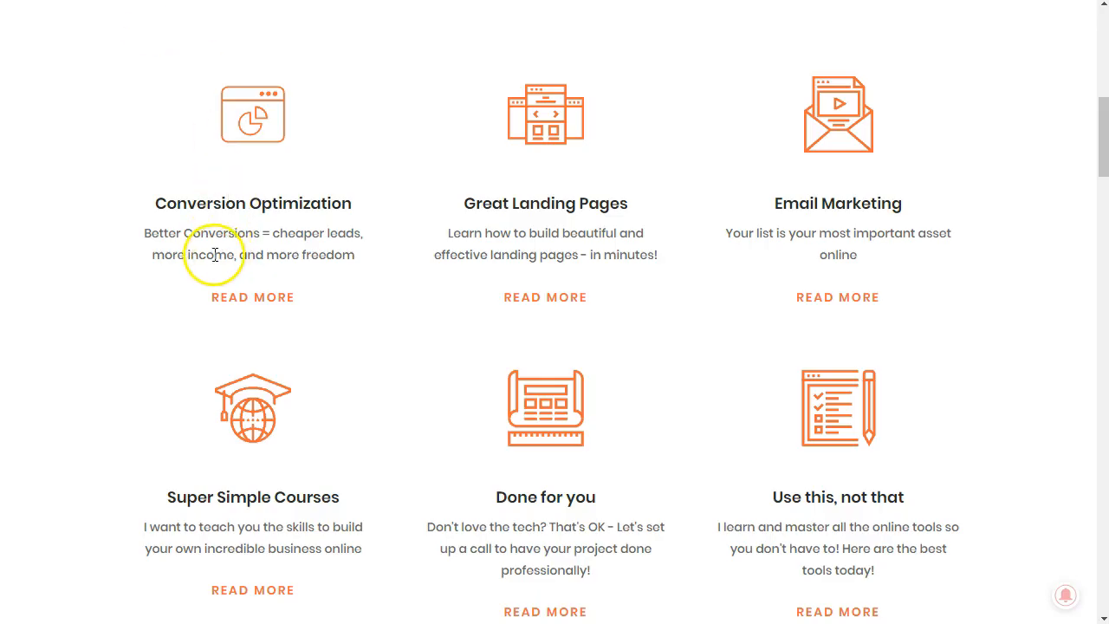
pyautogui.scroll(4, 214, 254)
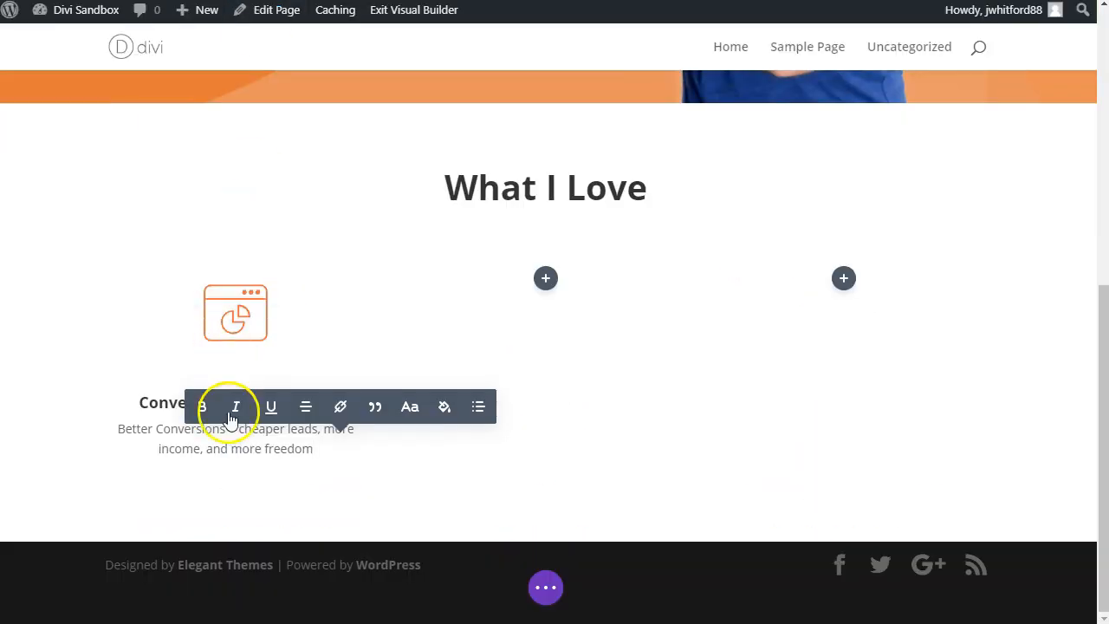
pyautogui.click(320, 453)
pyautogui.click(292, 495)
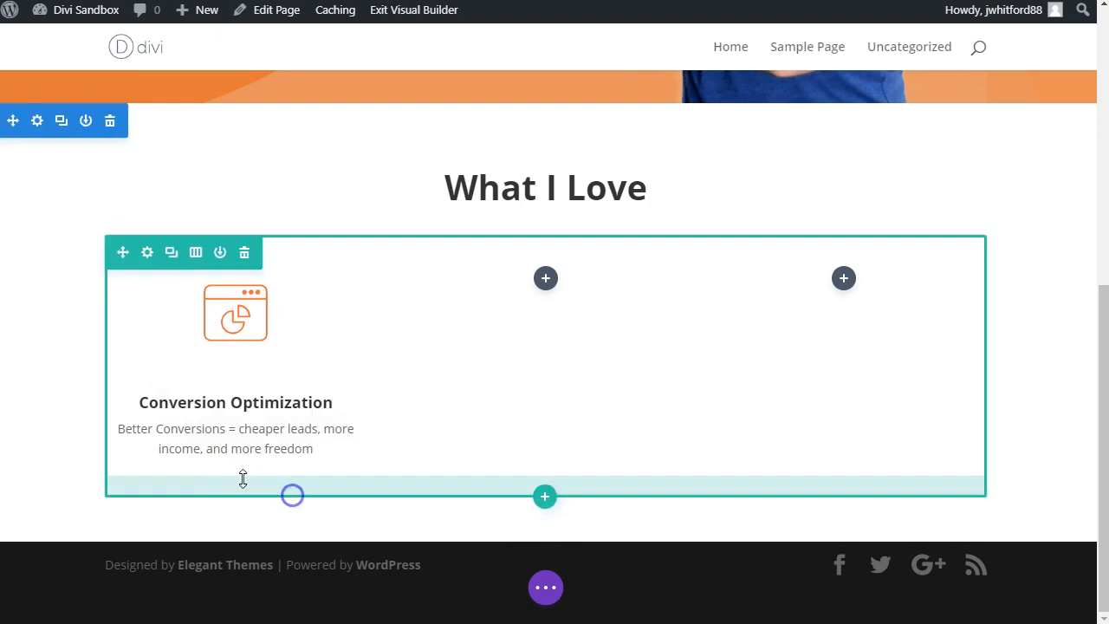
pyautogui.click(236, 449)
pyautogui.write('bu')
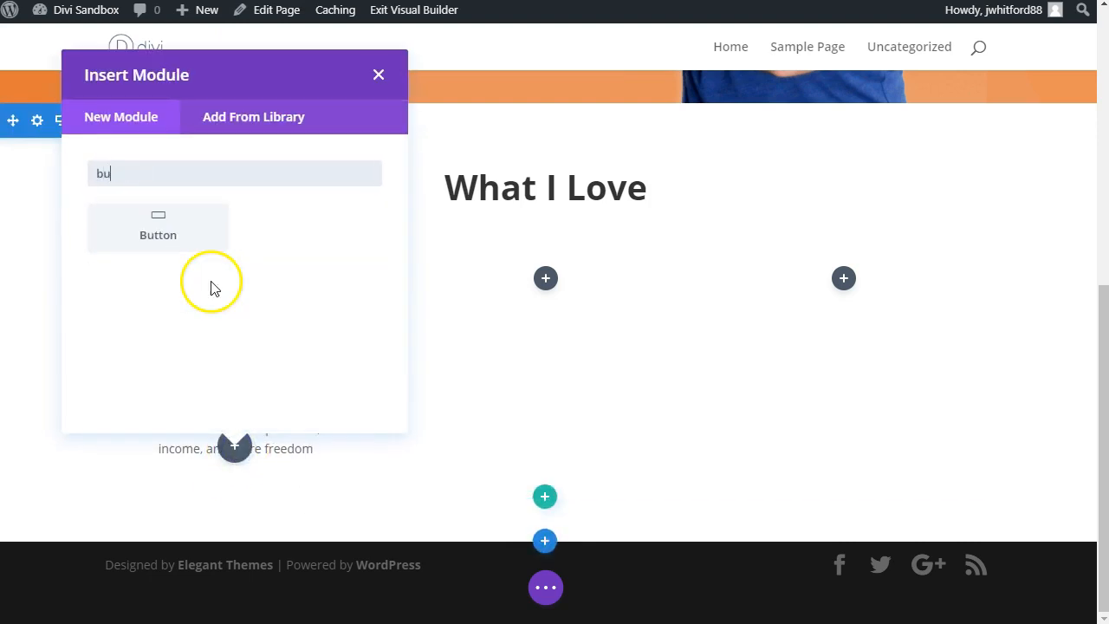
pyautogui.press('Return')
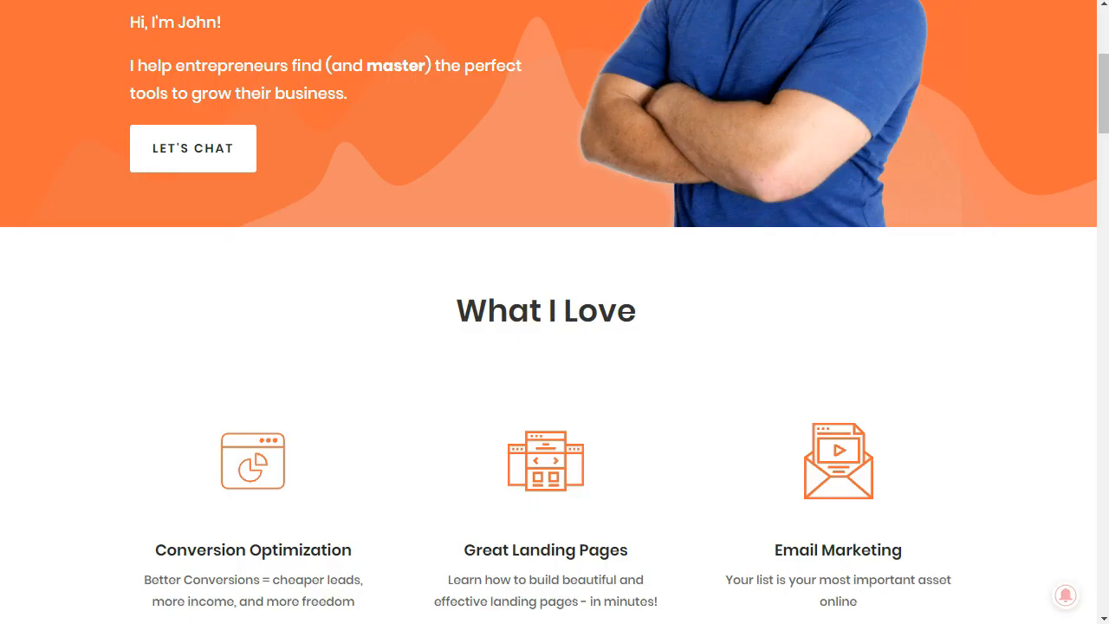
# Step: Set the new button's text to "Read More" and close its settings
pyautogui.scroll(-5, 285, 610)
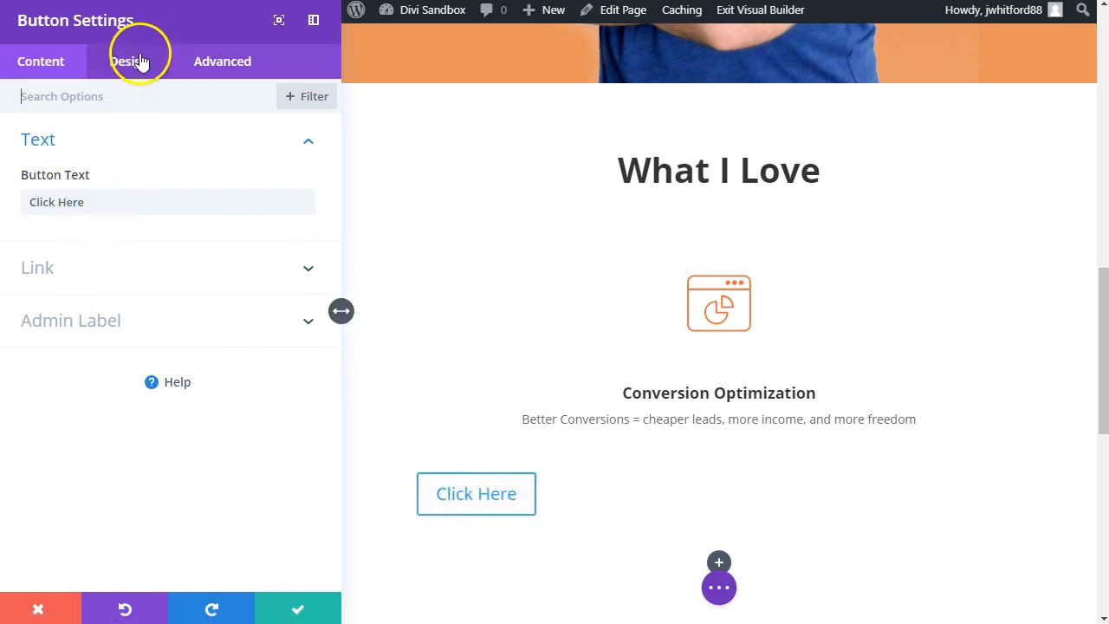
pyautogui.write('R')
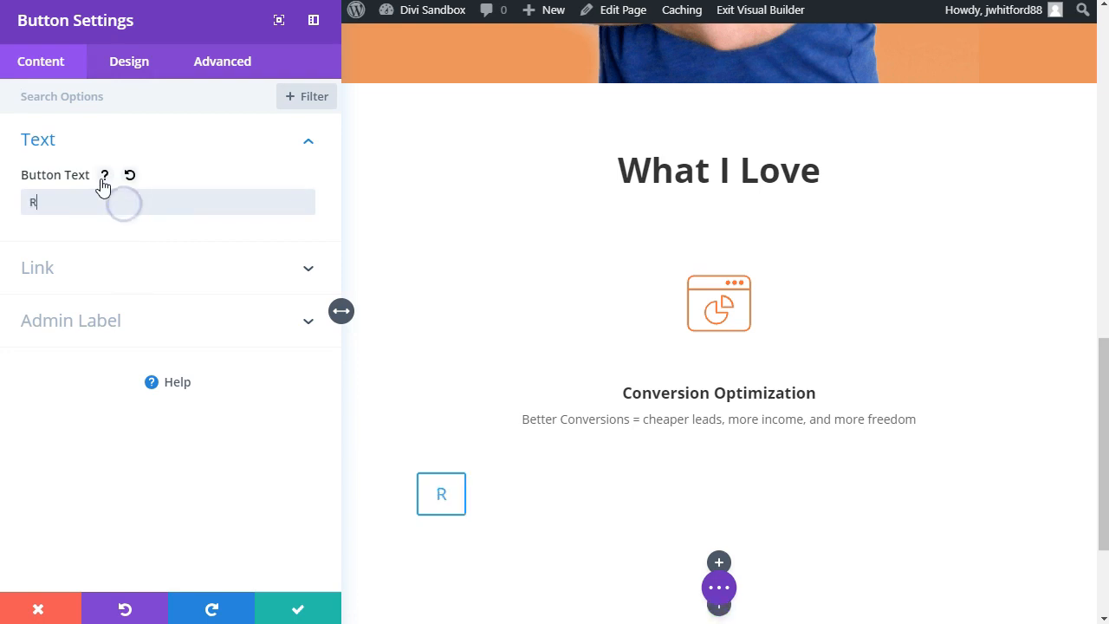
pyautogui.write('ead More')
pyautogui.press('Escape')
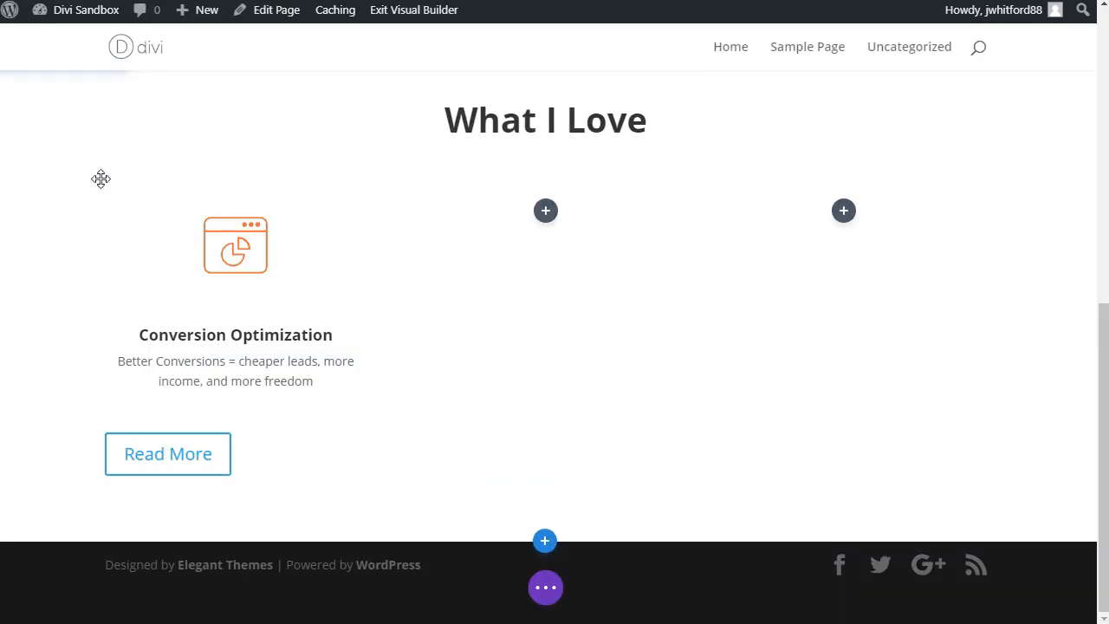
# Step: Enable custom styles for the "Read More" button, with a 17px text size and the #e09900 text color
pyautogui.click(212, 442)
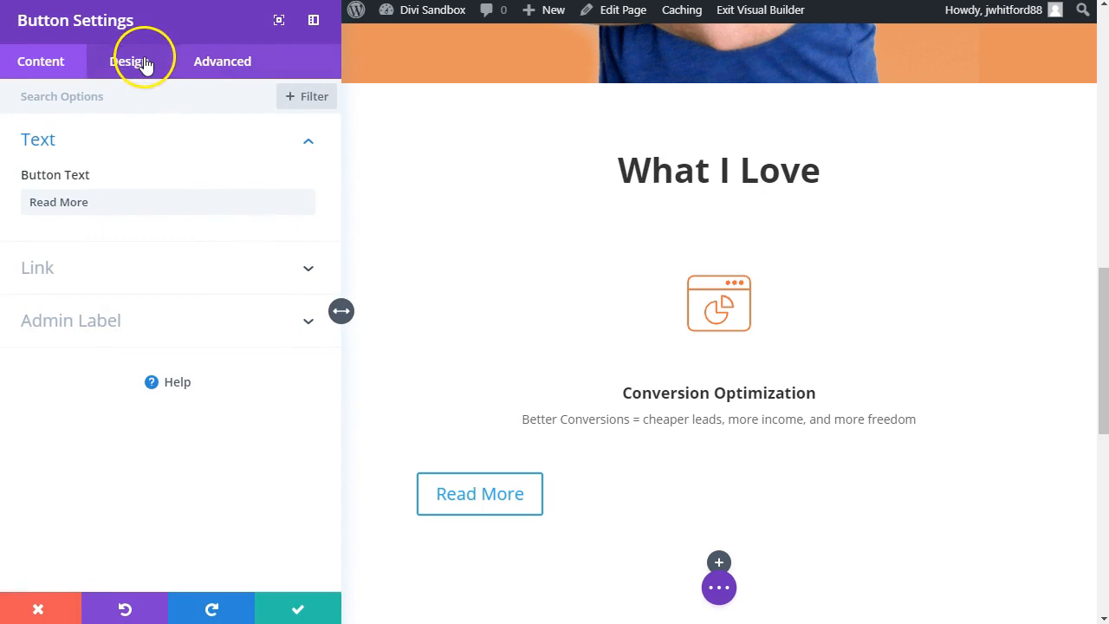
pyautogui.click(144, 64)
pyautogui.click(83, 247)
pyautogui.click(57, 265)
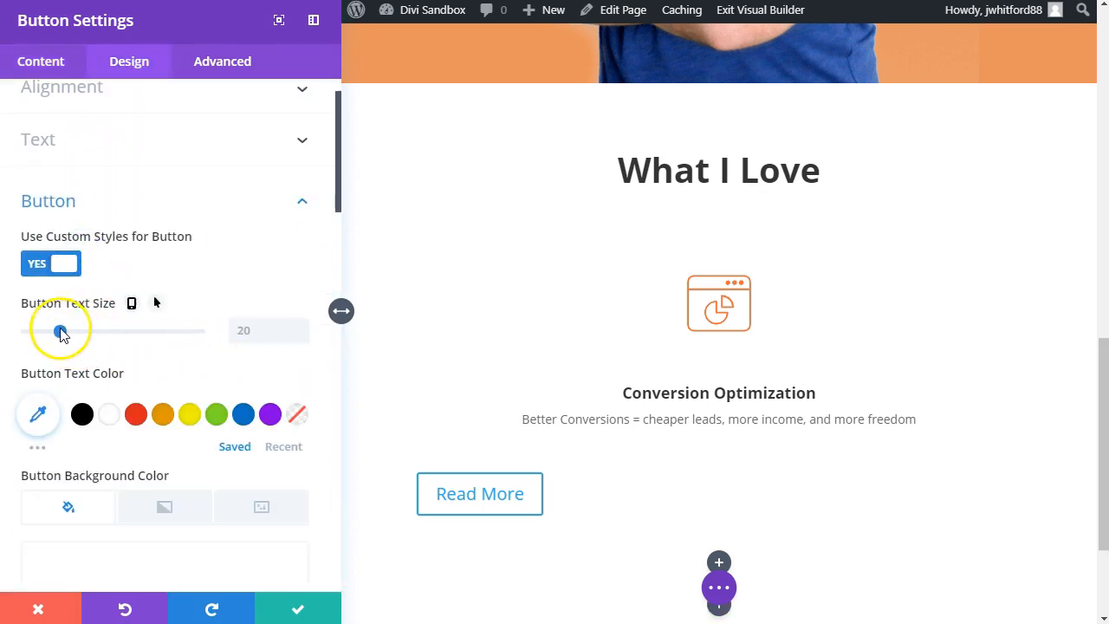
pyautogui.moveTo(57, 334); pyautogui.dragTo(50, 337)
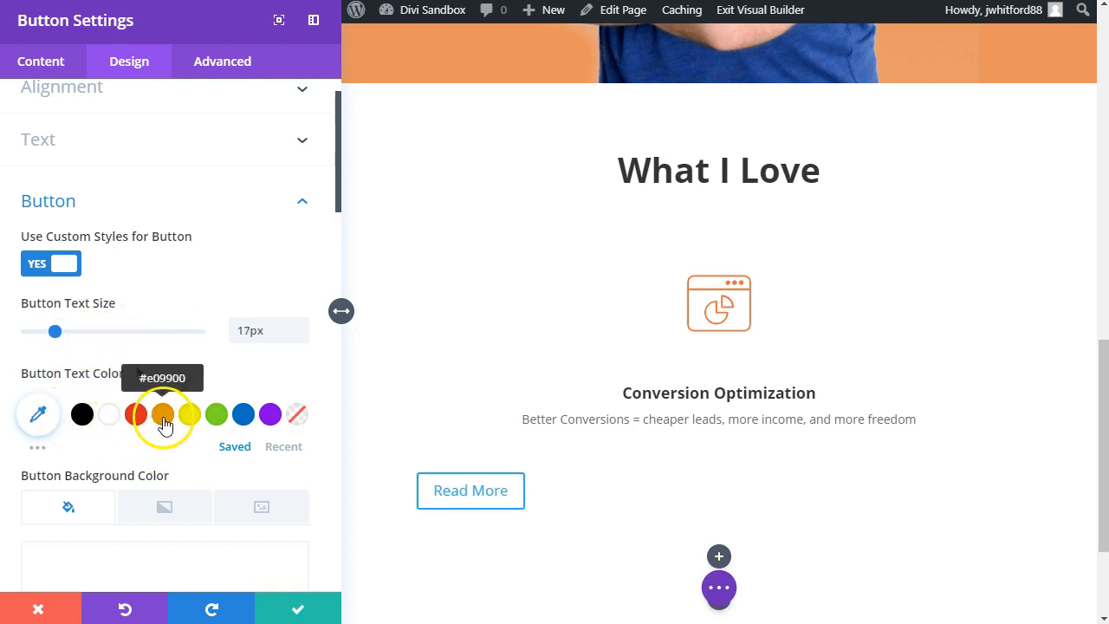
pyautogui.scroll(-2, 87, 495)
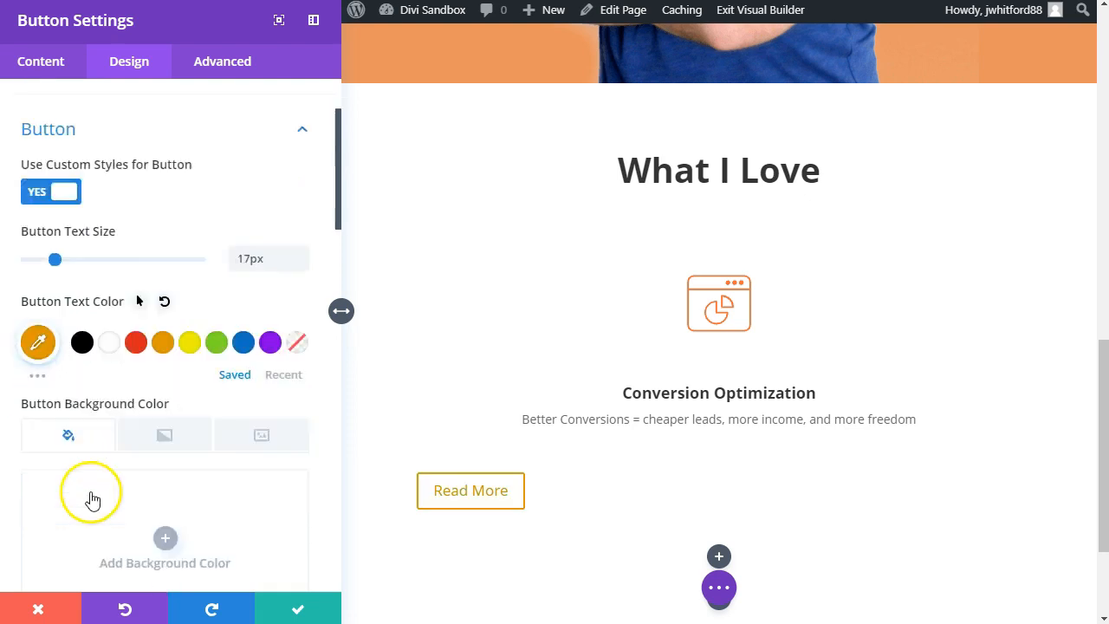
# Step: Give the "Read More" button a white background color and a 0px border width
pyautogui.click(159, 443)
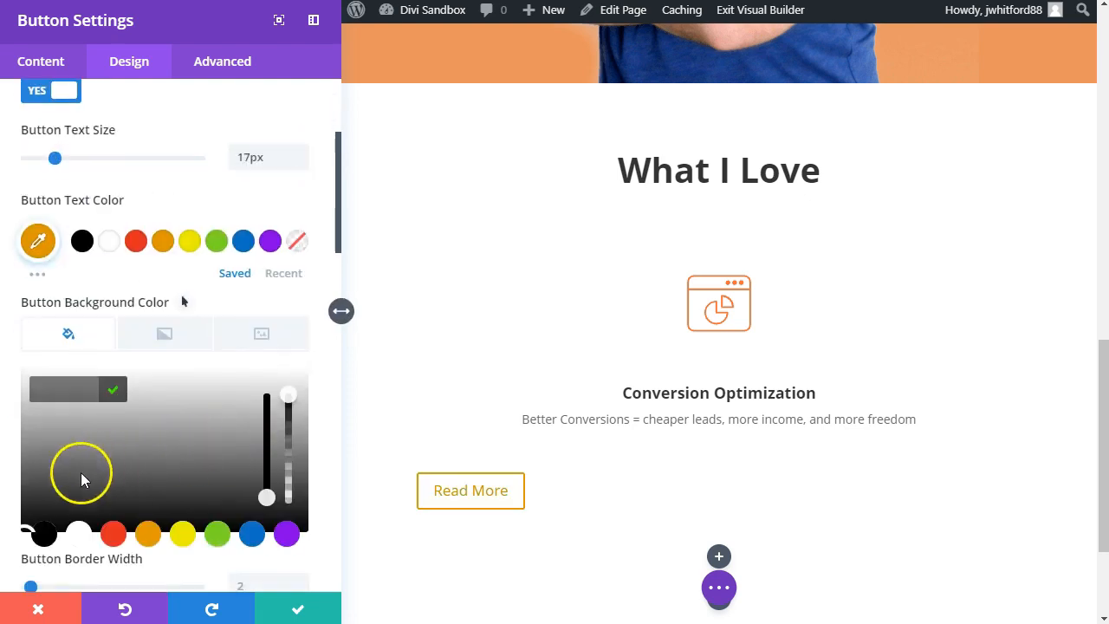
pyautogui.moveTo(113, 455); pyautogui.dragTo(0, 365)
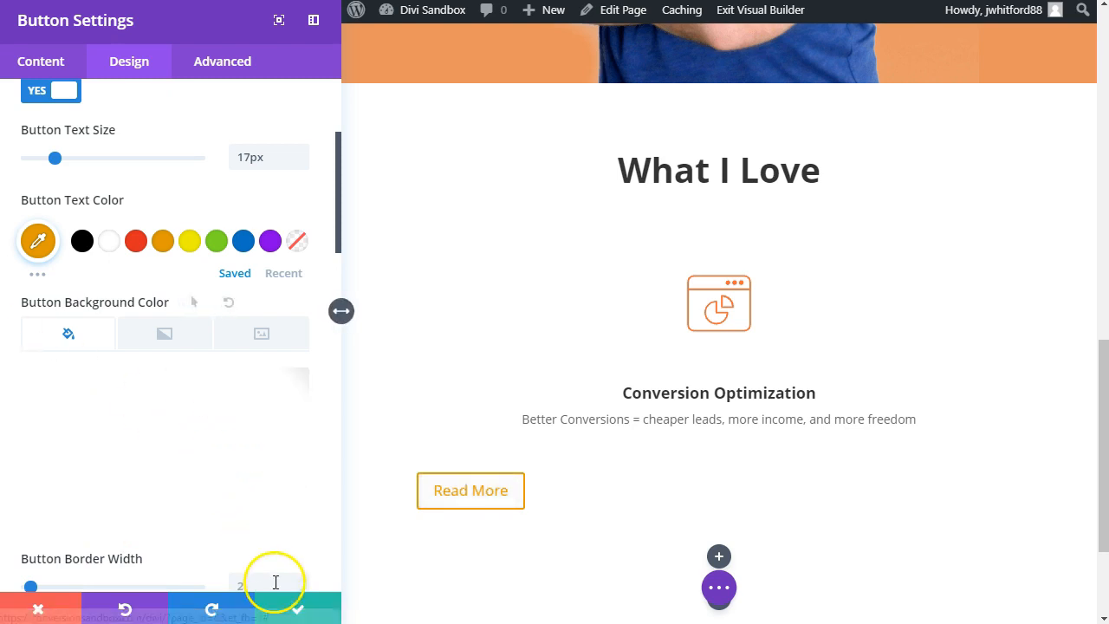
pyautogui.scroll(-4, 136, 488)
pyautogui.moveTo(33, 414); pyautogui.dragTo(18, 417)
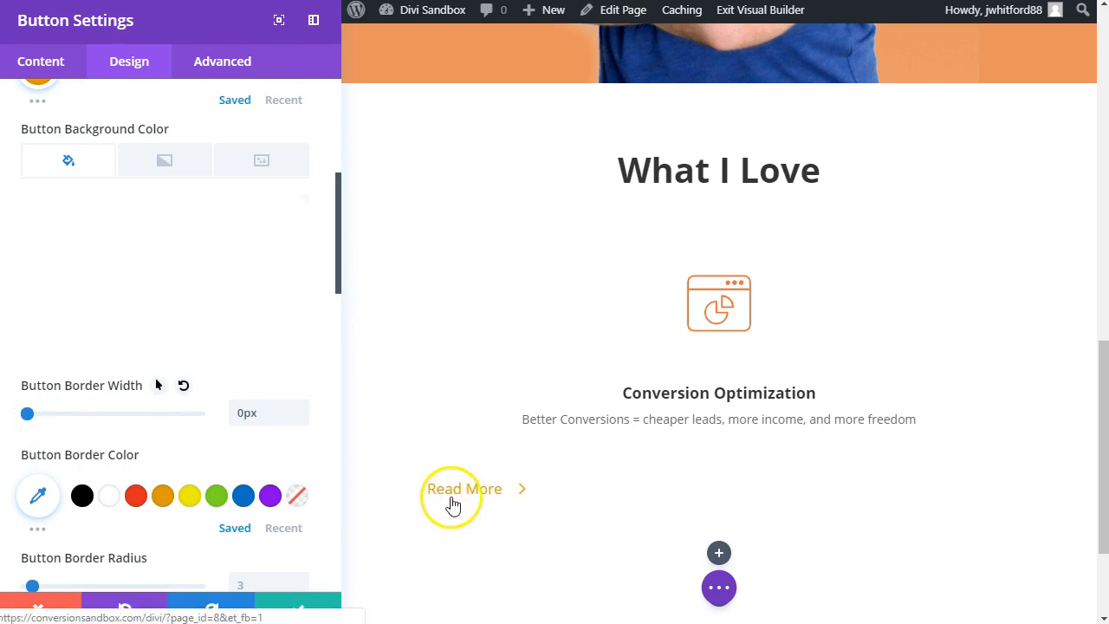
# Step: Choose the plain right-pointing arrow as the "Read More" button's icon and save the button
pyautogui.scroll(-1, 452, 505)
pyautogui.scroll(-6, 285, 494)
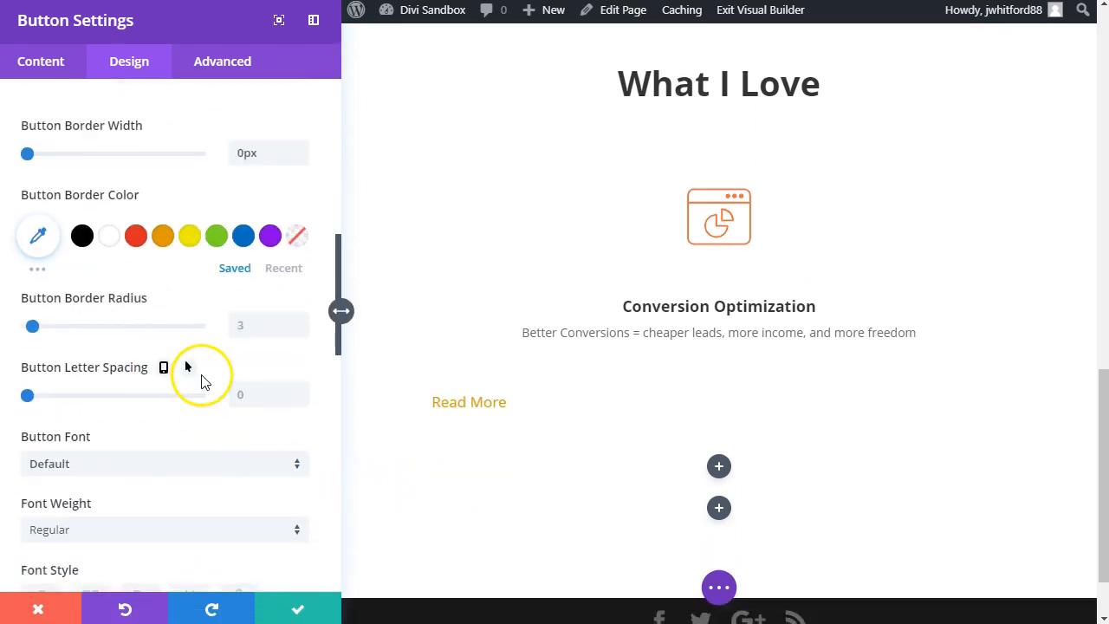
pyautogui.scroll(-8, 130, 505)
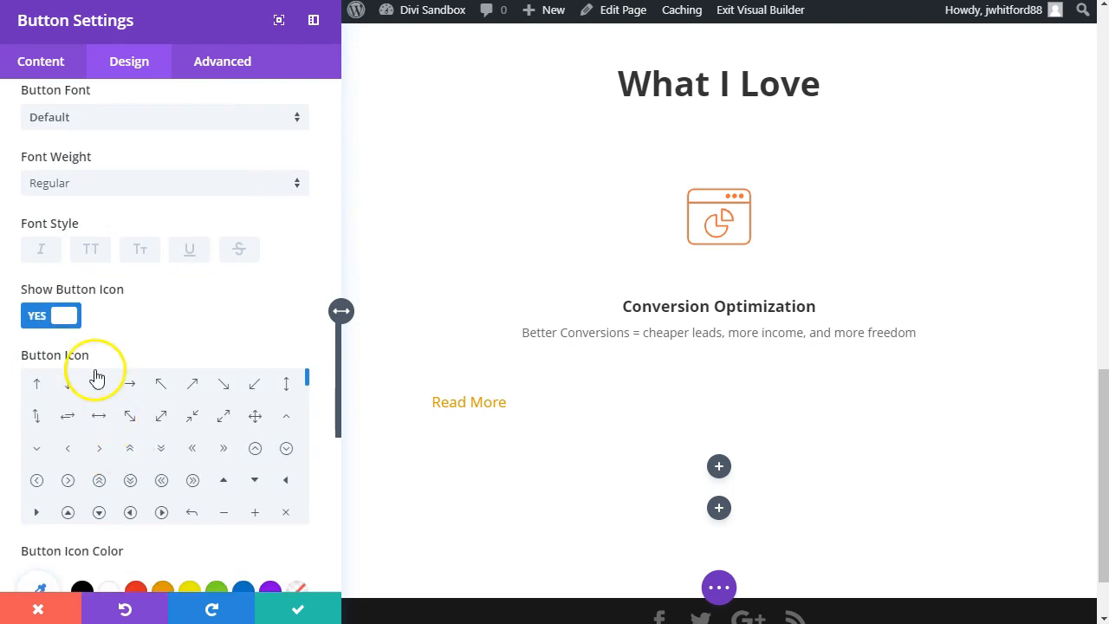
pyautogui.click(130, 384)
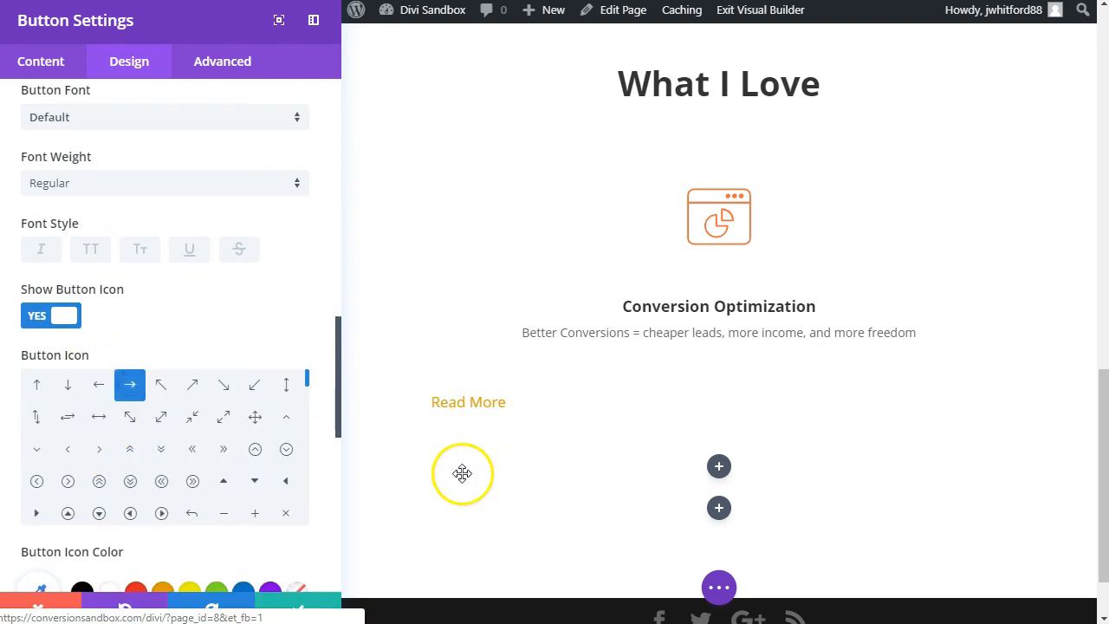
pyautogui.click(322, 608)
# Step: Center the "Read More" button's alignment and save the module
pyautogui.click(208, 454)
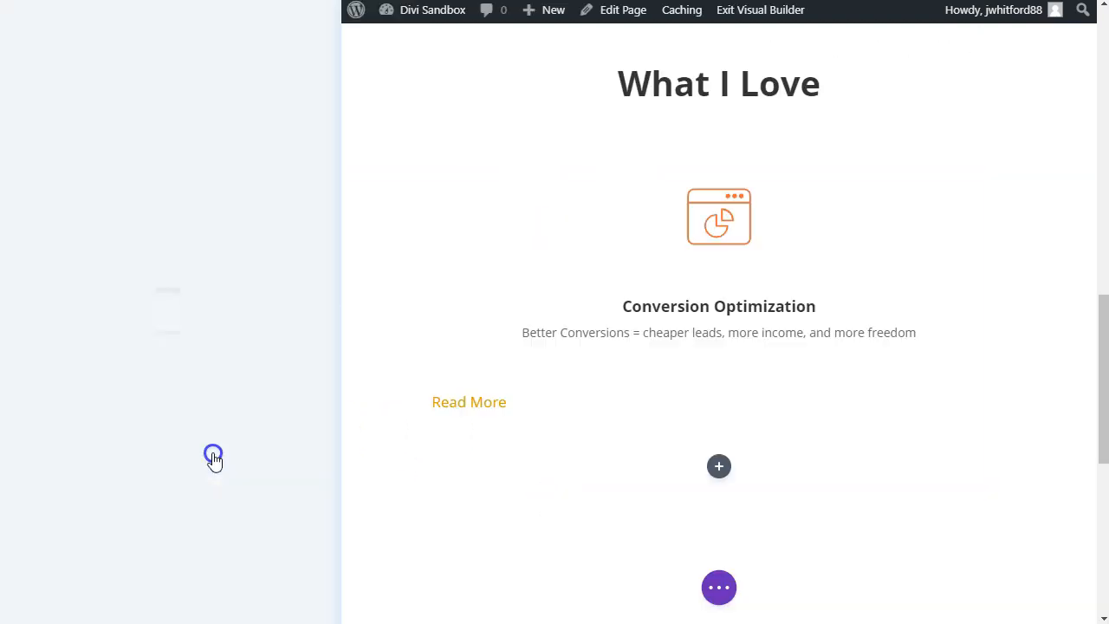
pyautogui.click(175, 109)
pyautogui.write('align')
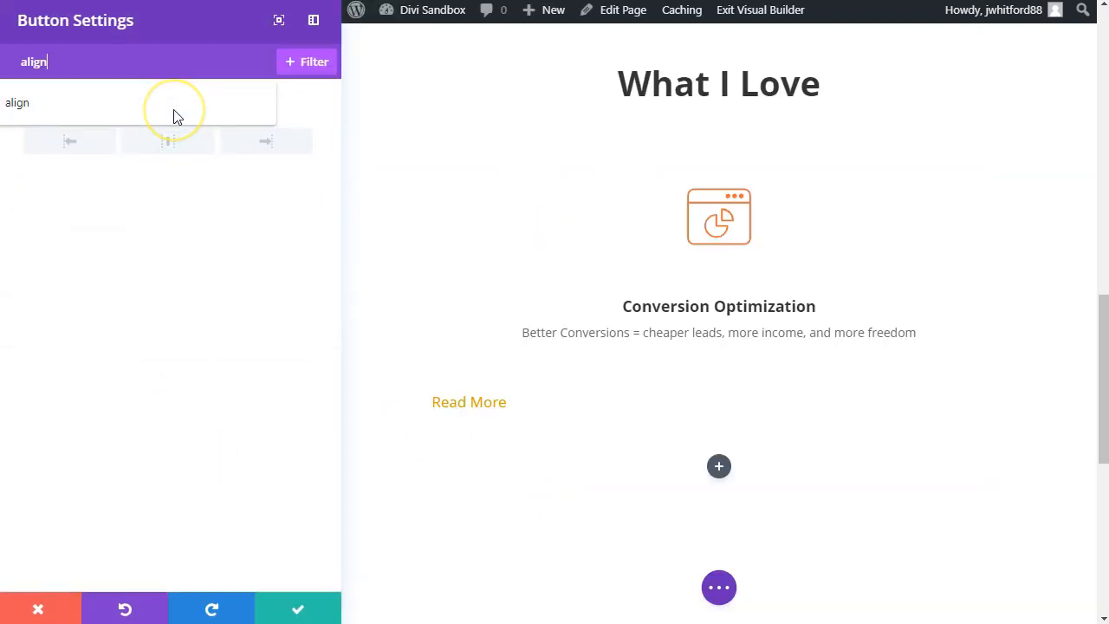
pyautogui.click(171, 139)
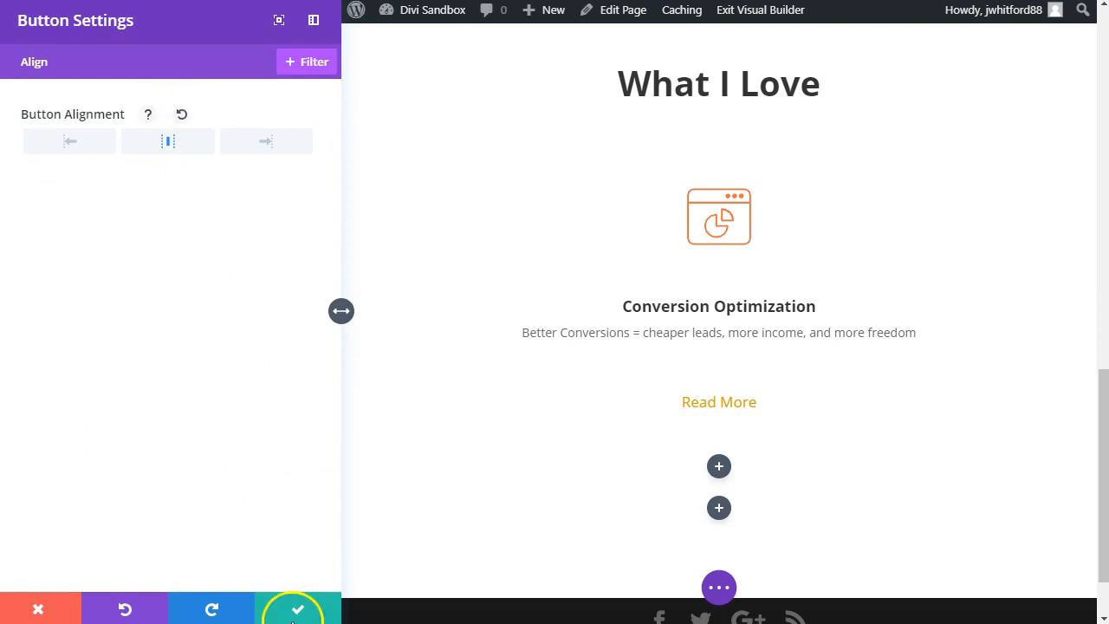
pyautogui.click(294, 609)
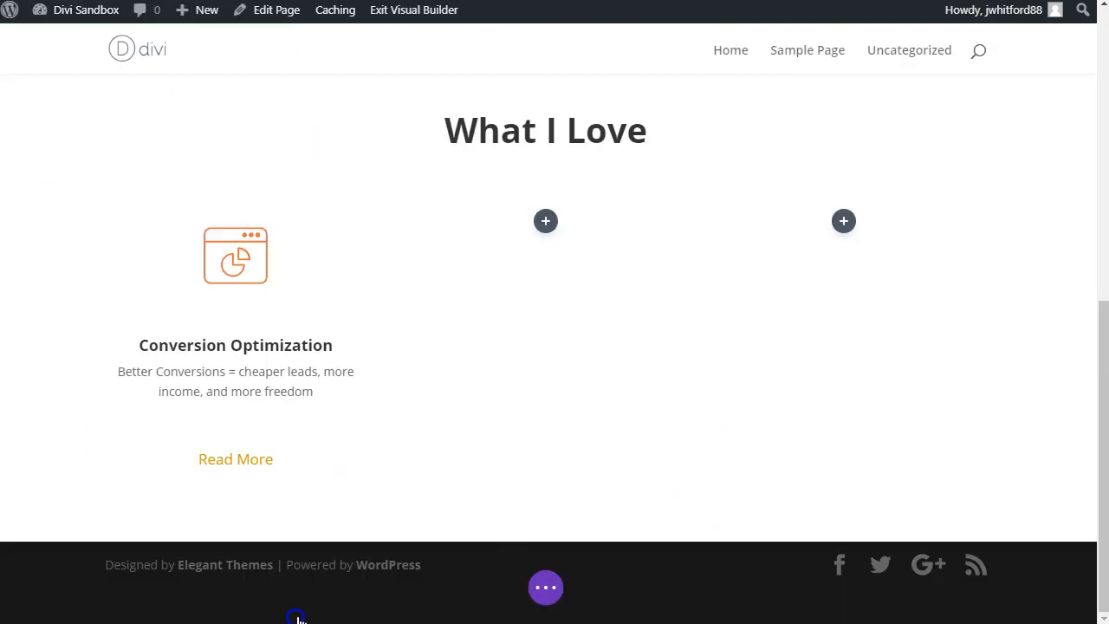
pyautogui.click(232, 407)
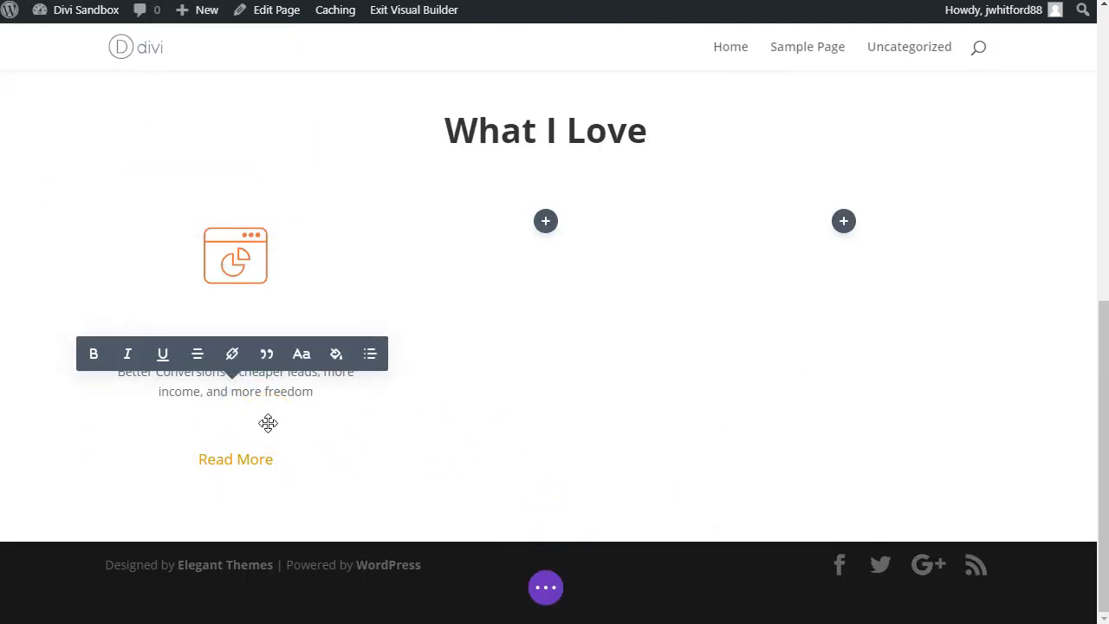
pyautogui.click(256, 435)
pyautogui.click(241, 457)
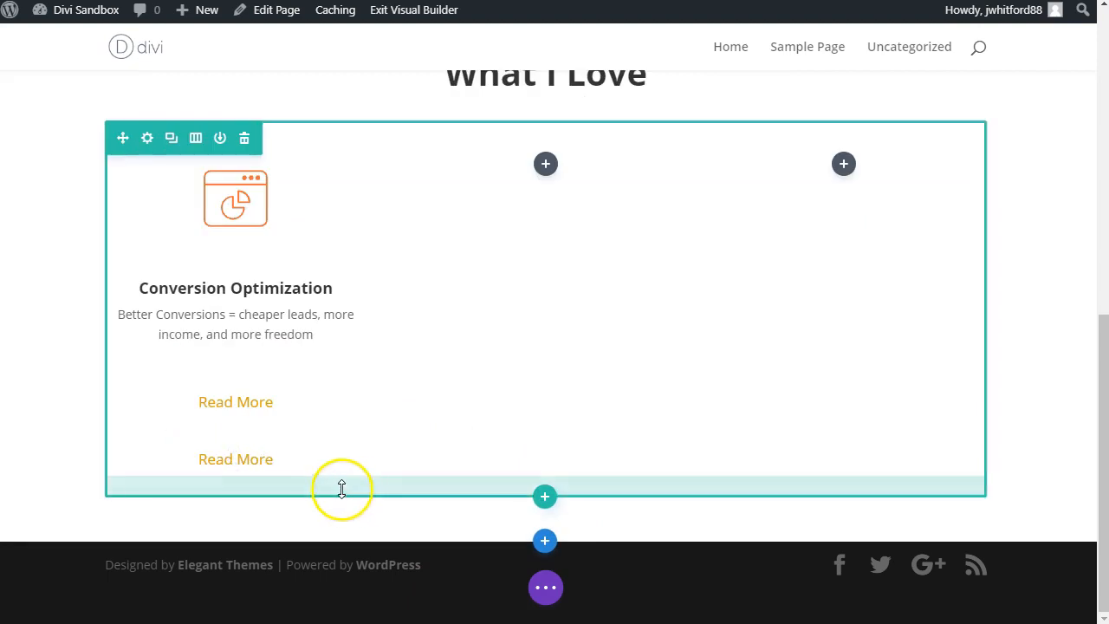
pyautogui.click(285, 457)
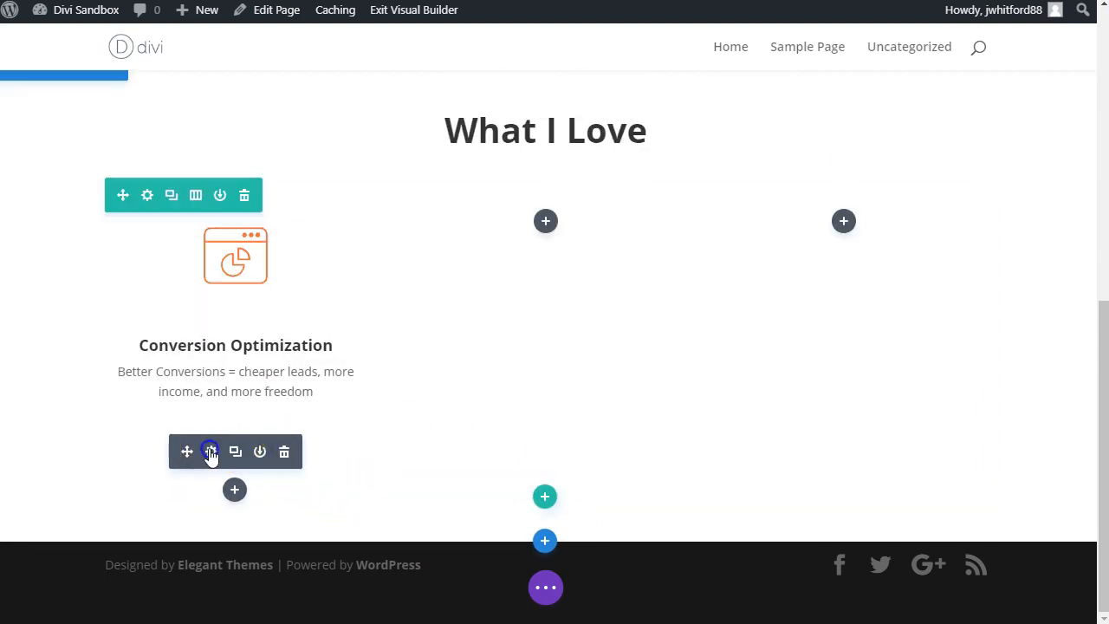
# Step: Set the Read More button's custom top padding to 0px
pyautogui.click(211, 451)
pyautogui.click(117, 62)
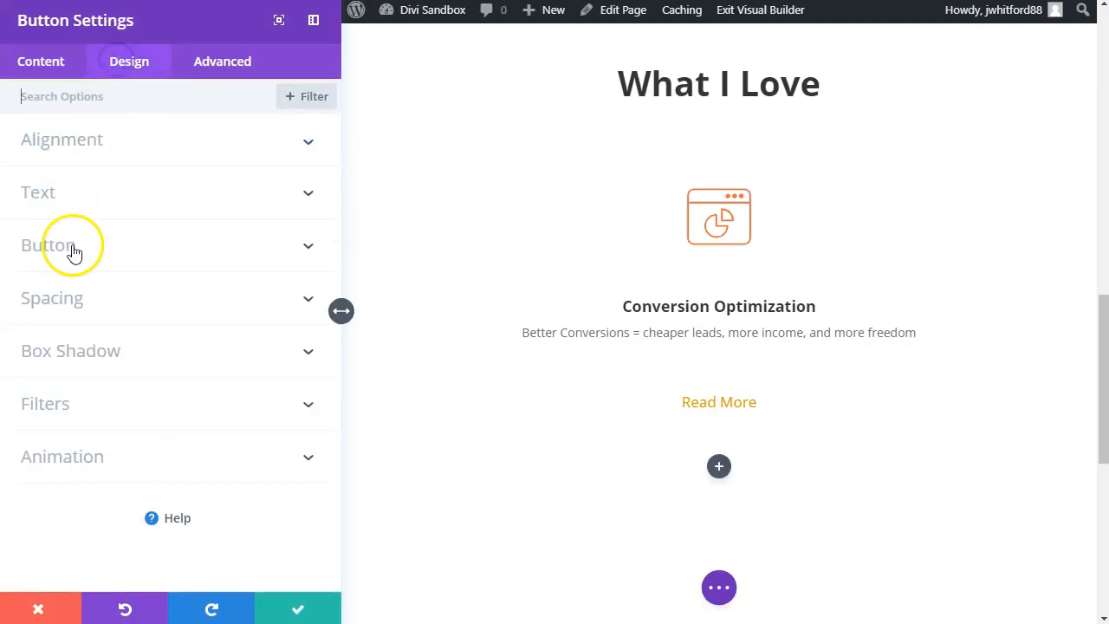
pyautogui.write('padd')
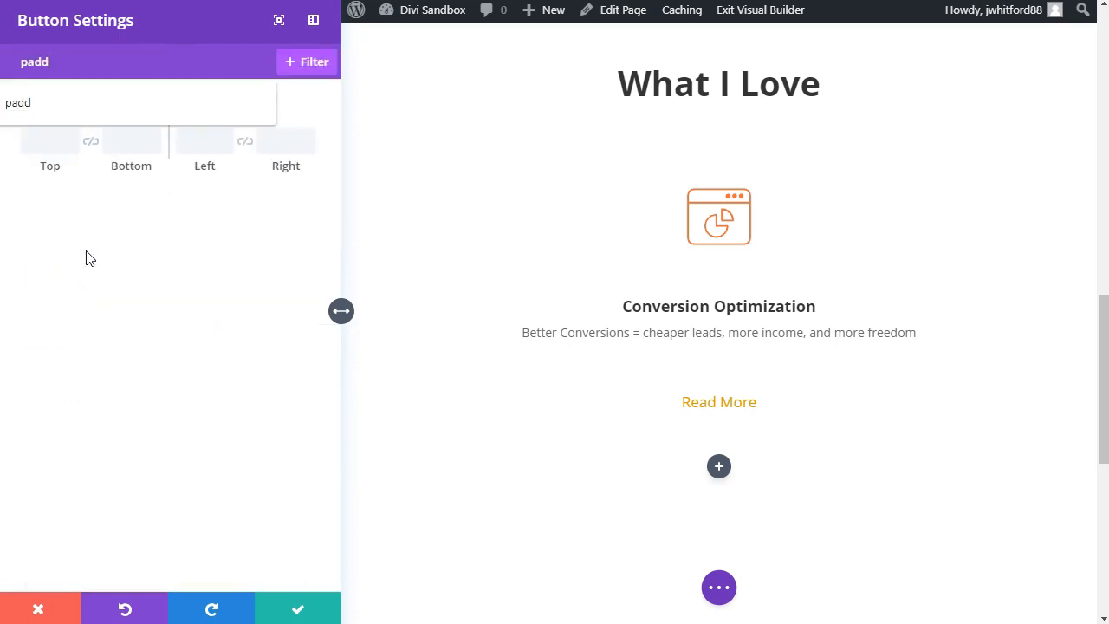
pyautogui.moveTo(60, 169); pyautogui.dragTo(42, 168)
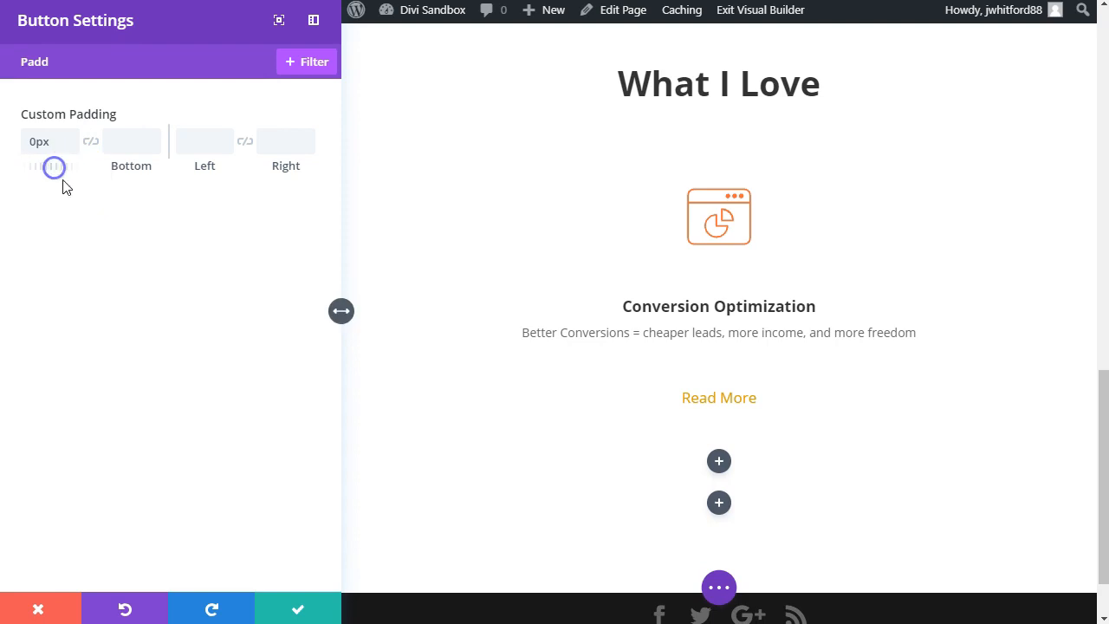
# Step: Set the Read More button's custom top margin to -30px and save the module
pyautogui.doubleClick(97, 58)
pyautogui.write('margin')
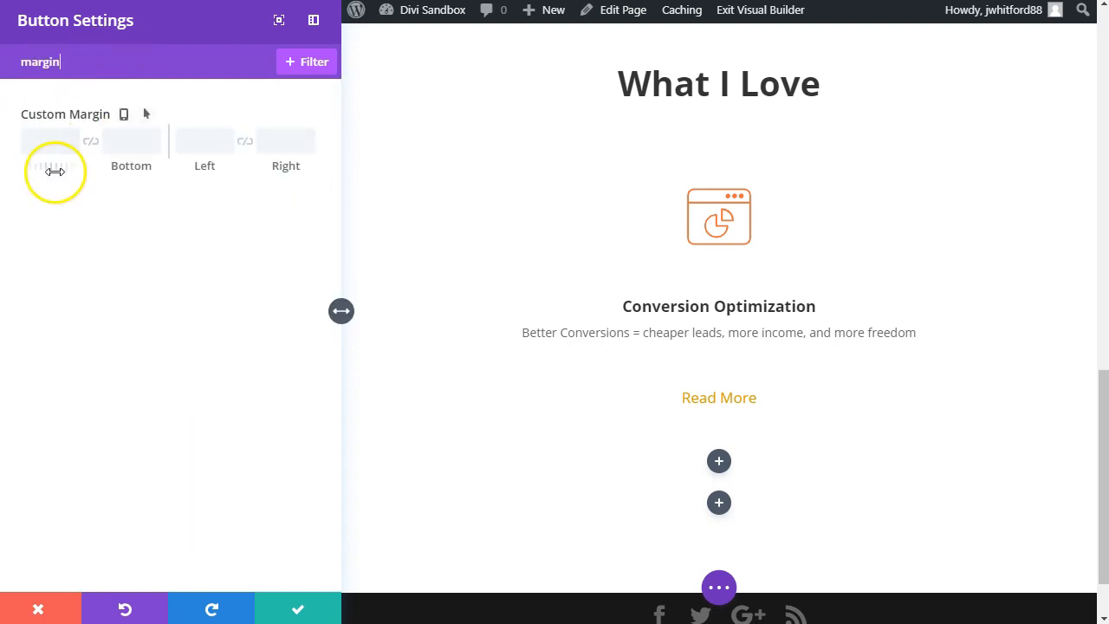
pyautogui.moveTo(55, 171); pyautogui.dragTo(29, 174)
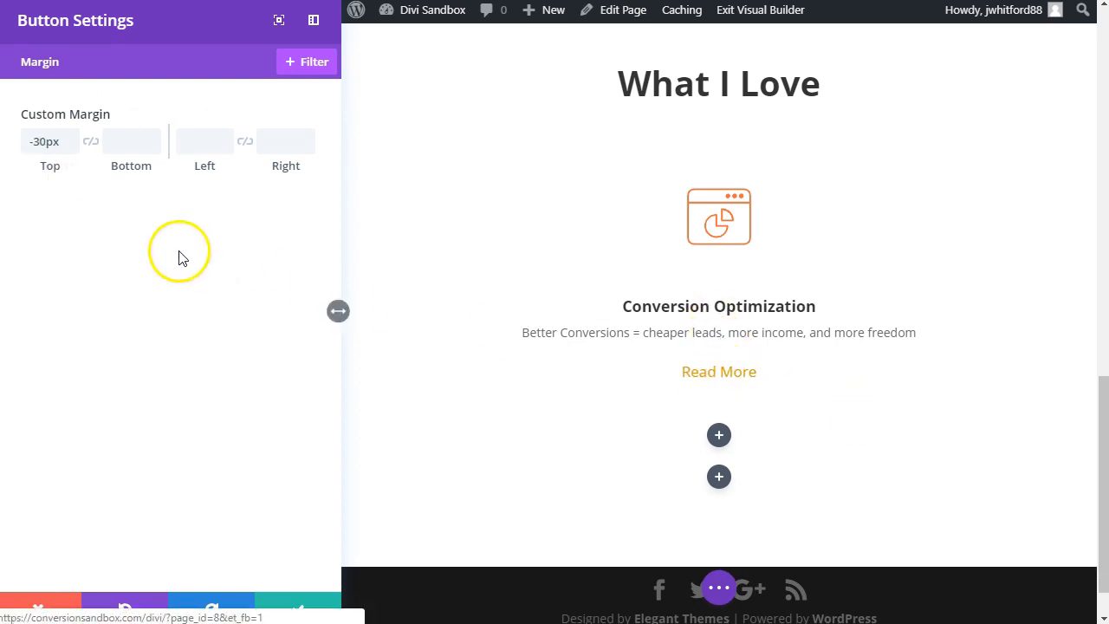
pyautogui.click(298, 609)
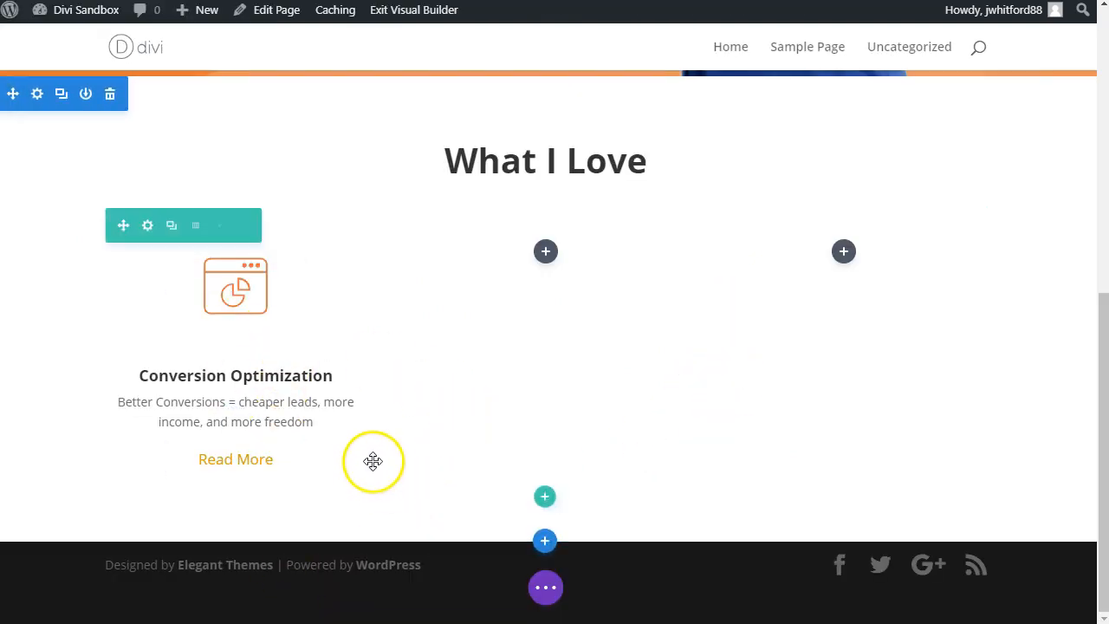
# Step: Duplicate the Conversion Optimization blurb and place the copy in the second column
pyautogui.click(234, 327)
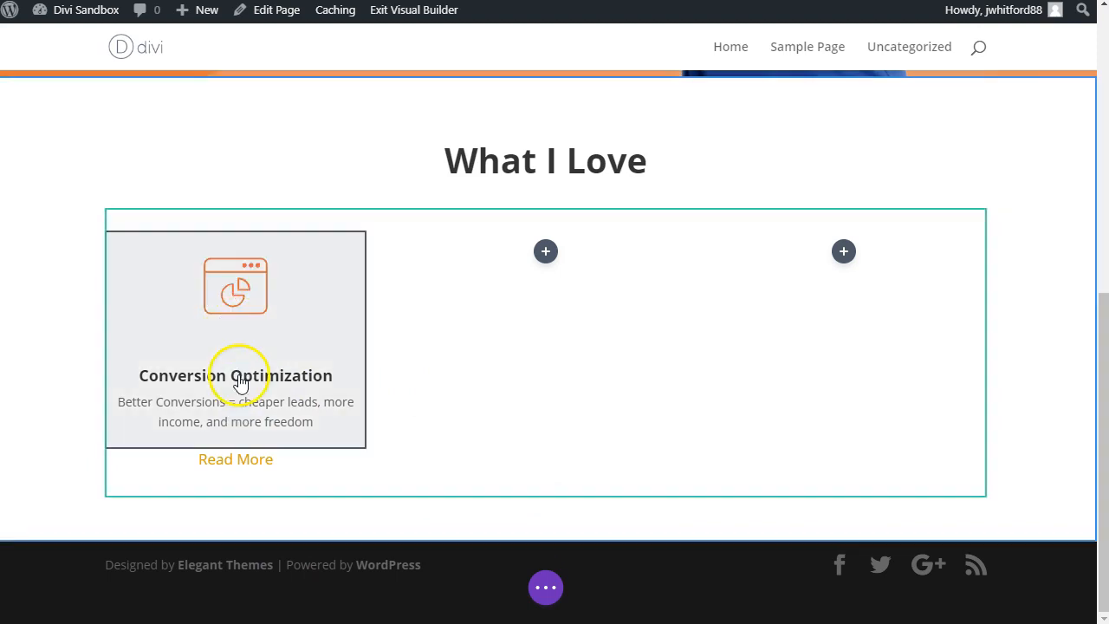
pyautogui.click(247, 460)
pyautogui.keyDown('ctrl'); pyautogui.click(240, 306); pyautogui.keyUp('ctrl')
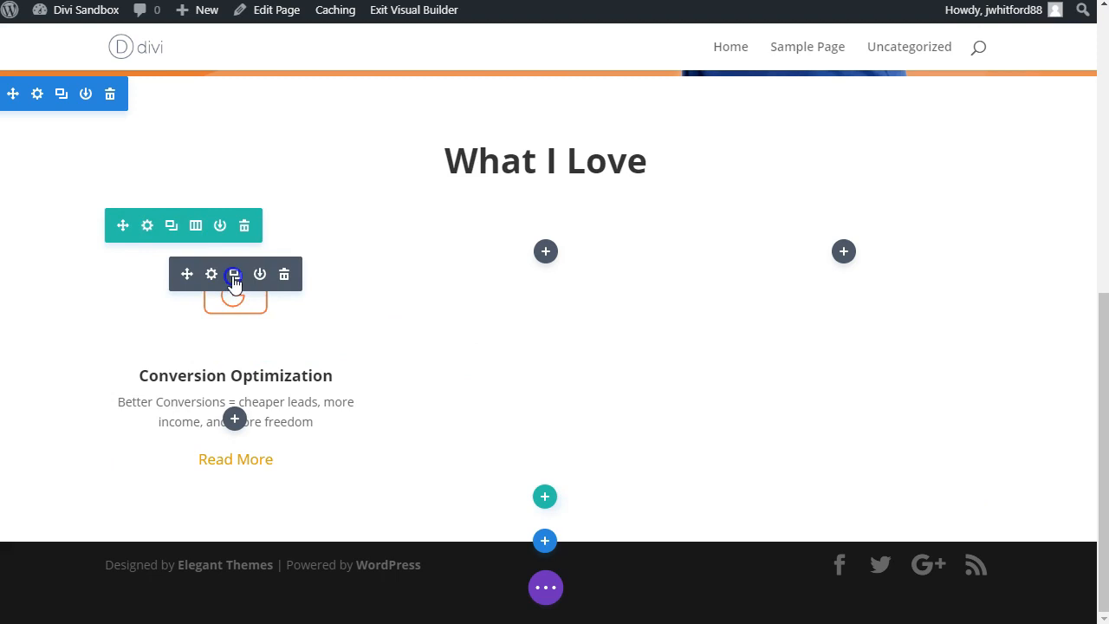
pyautogui.click(234, 276)
pyautogui.moveTo(185, 276); pyautogui.dragTo(573, 203)
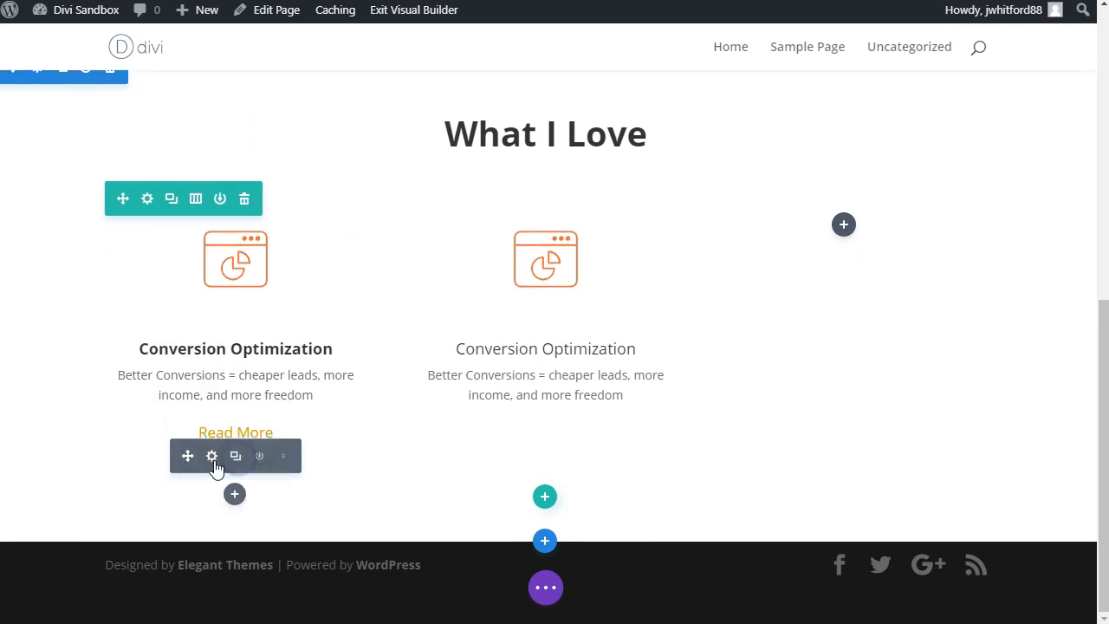
# Step: Duplicate the first column's blurb and Read More button, placing both copies in the third column
pyautogui.click(235, 274)
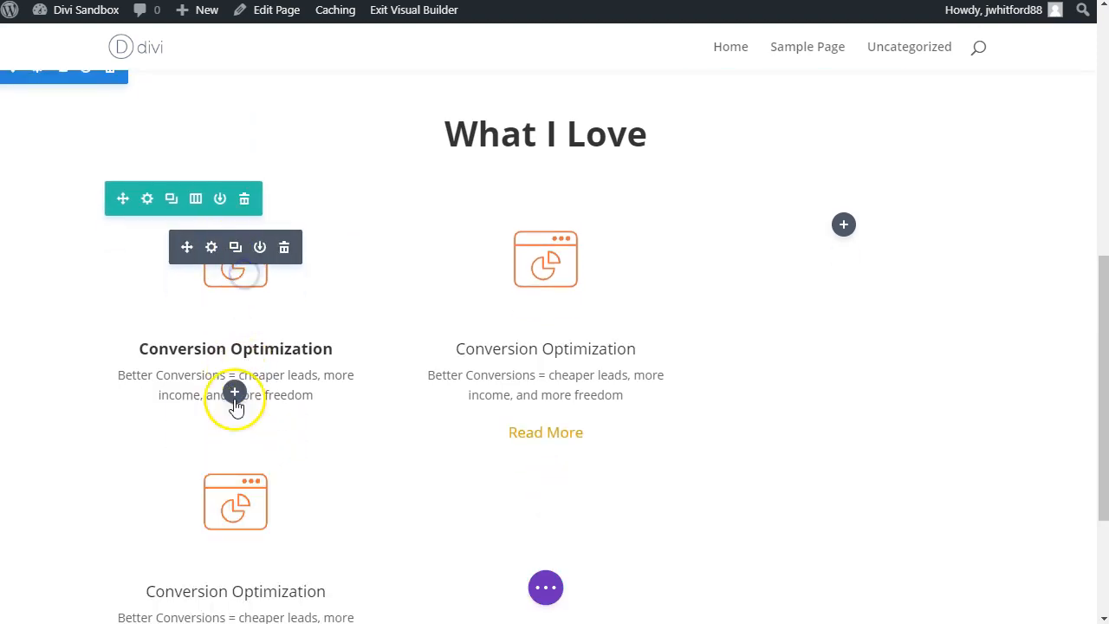
pyautogui.moveTo(185, 487); pyautogui.dragTo(881, 234)
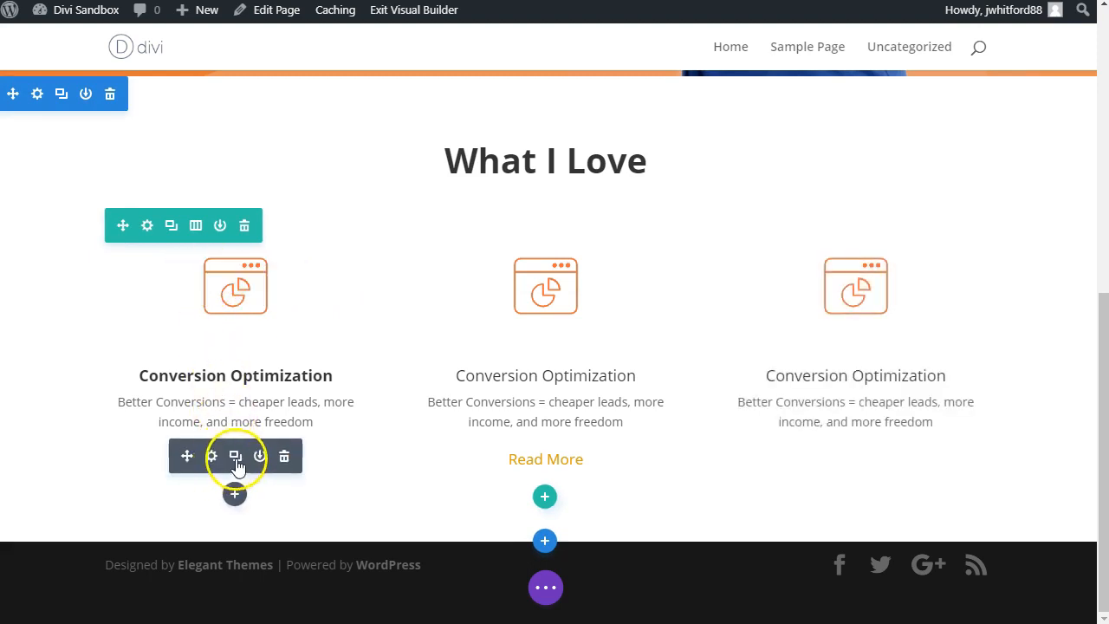
pyautogui.click(235, 456)
pyautogui.moveTo(182, 456); pyautogui.dragTo(859, 414)
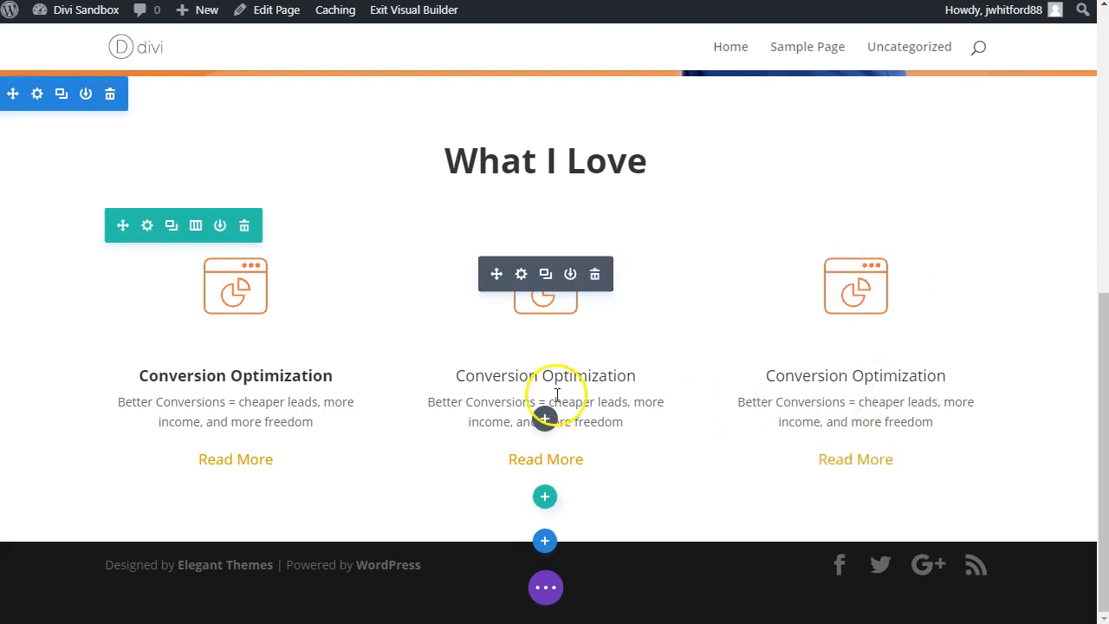
# Step: Replace the second column's blurb image with the Landing-Page-Orange.png icon
pyautogui.scroll(2, 607, 378)
pyautogui.scroll(-1, 614, 465)
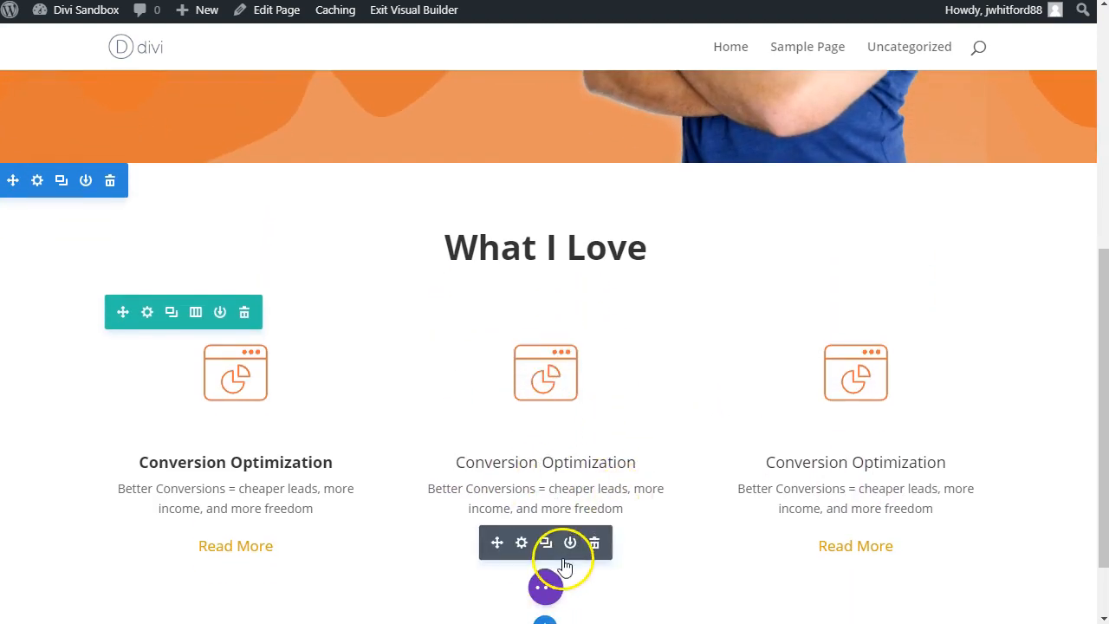
pyautogui.scroll(-1, 545, 468)
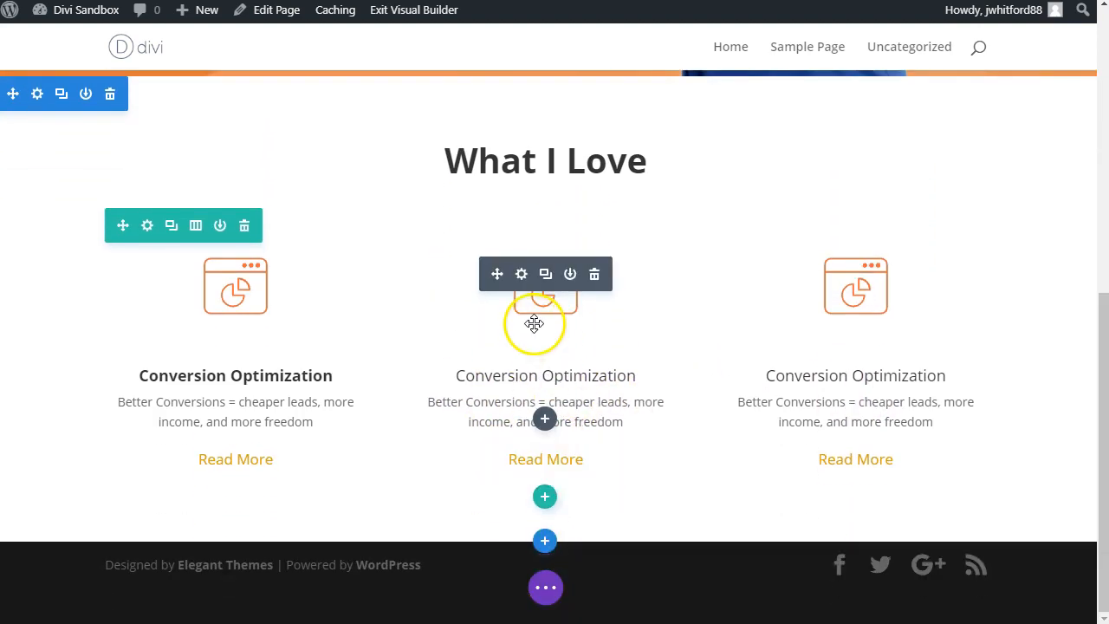
pyautogui.click(520, 275)
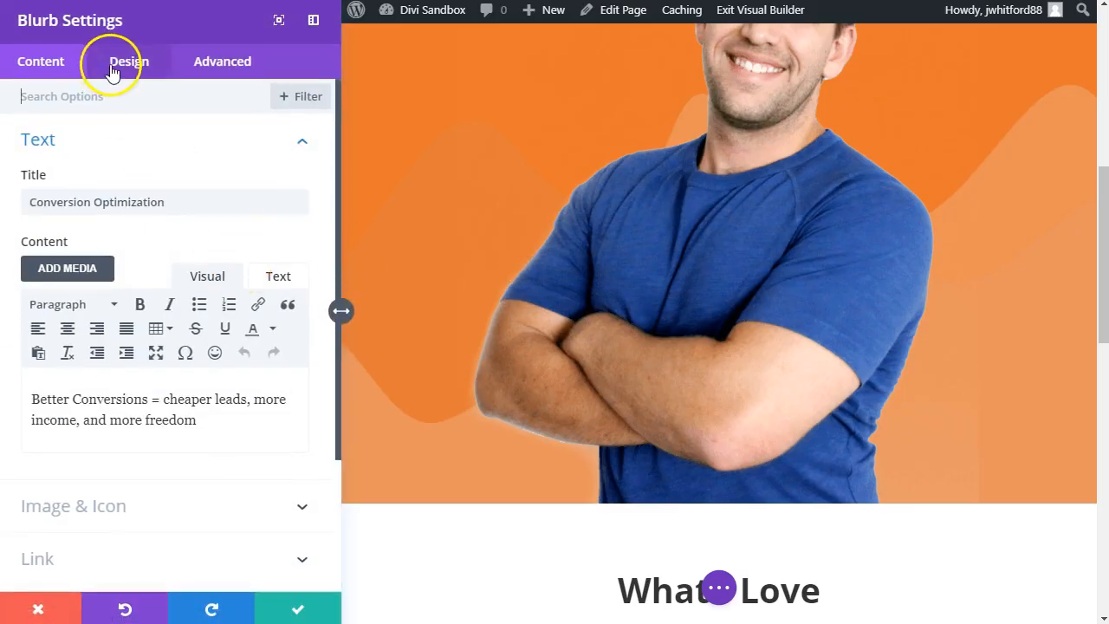
pyautogui.scroll(-2, 138, 356)
pyautogui.click(138, 356)
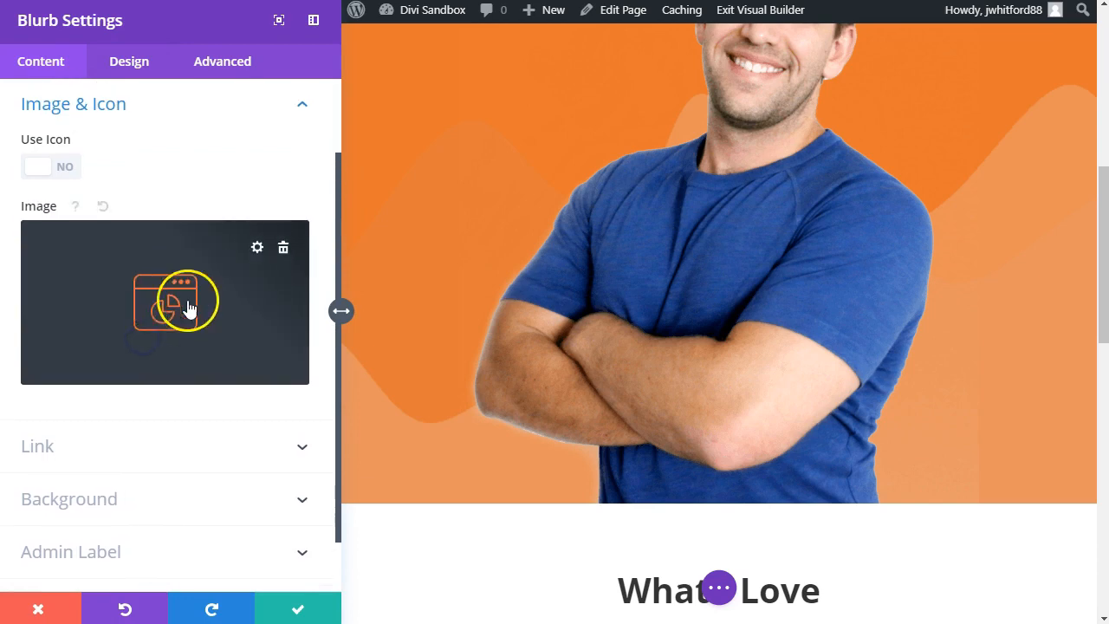
pyautogui.click(283, 248)
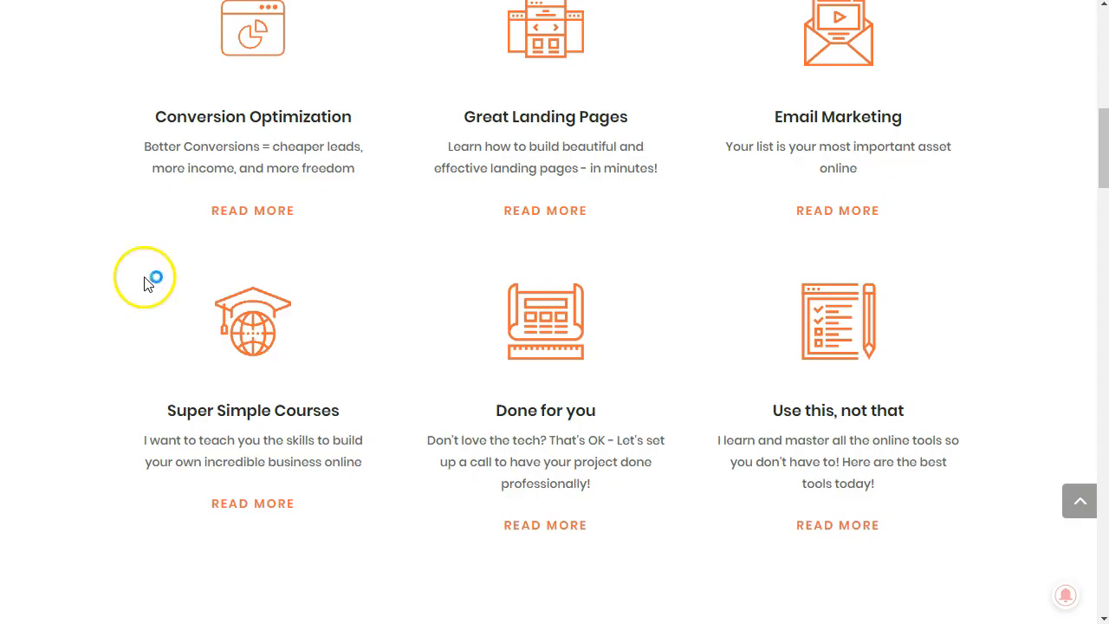
pyautogui.scroll(2, 526, 193)
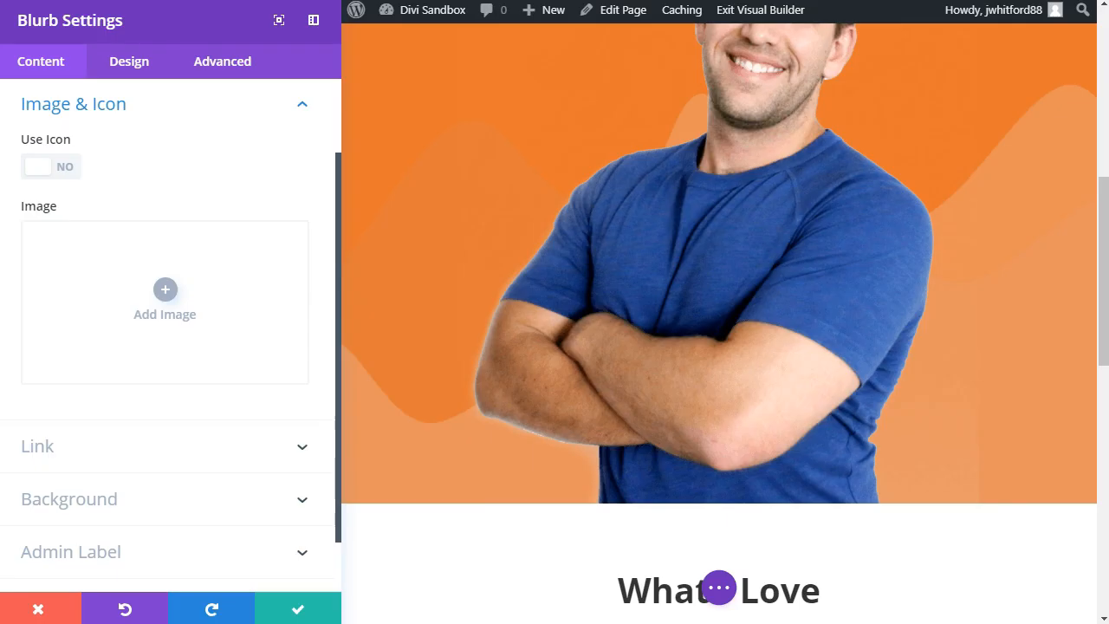
pyautogui.click(214, 292)
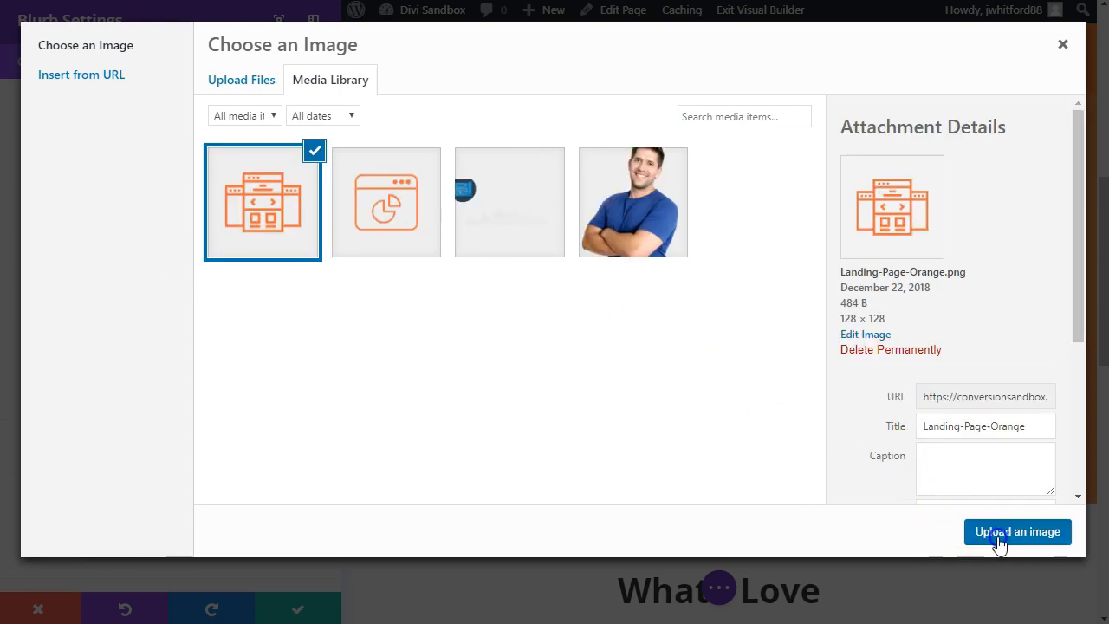
pyautogui.click(996, 535)
# Step: Copy the "Great Landing Pages" title from the reference page and use it as the second blurb's title
pyautogui.scroll(-7, 724, 443)
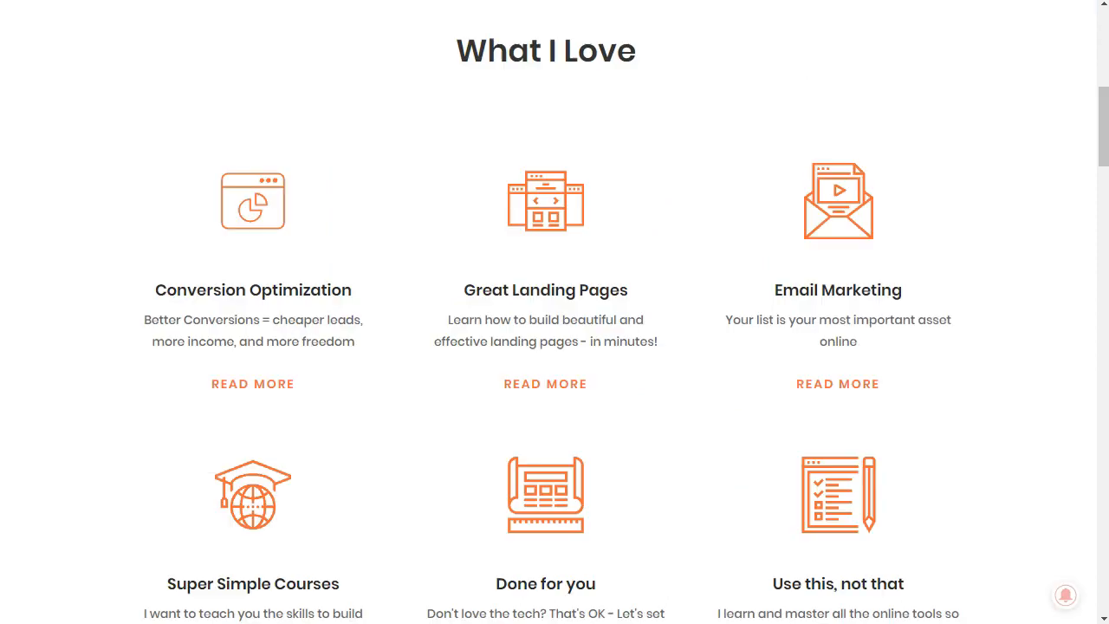
pyautogui.tripleClick(535, 295)
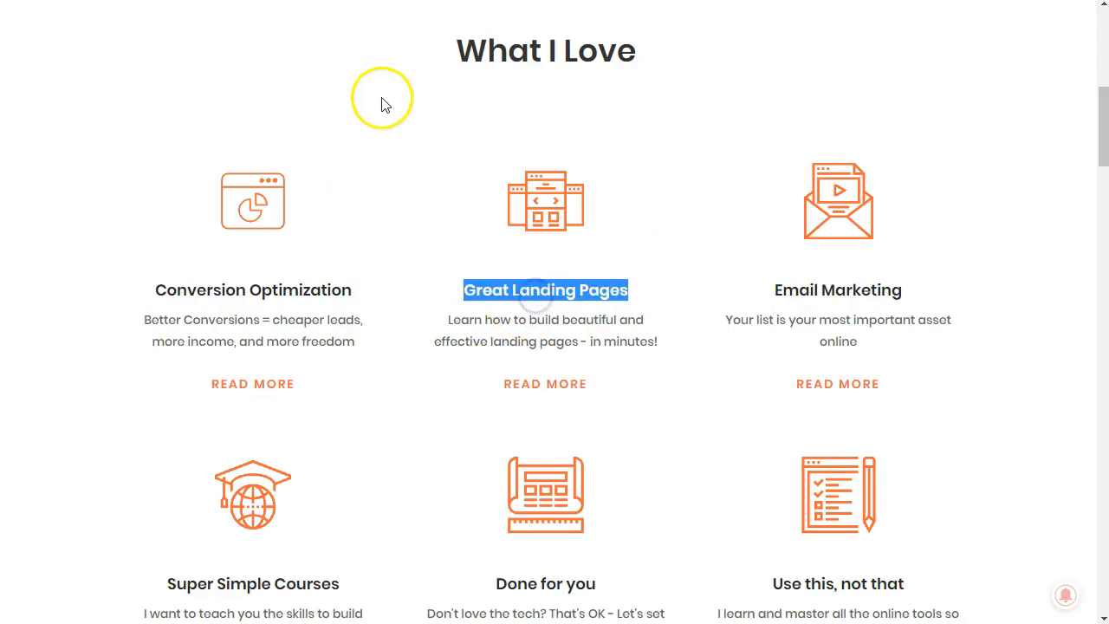
pyautogui.click(720, 292)
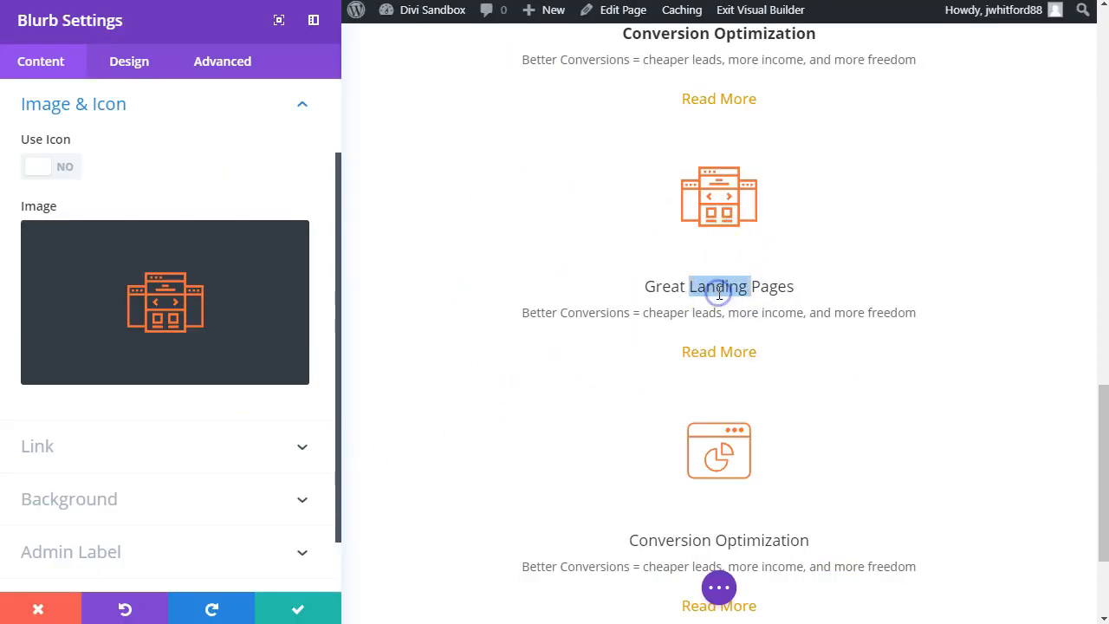
pyautogui.tripleClick(719, 293)
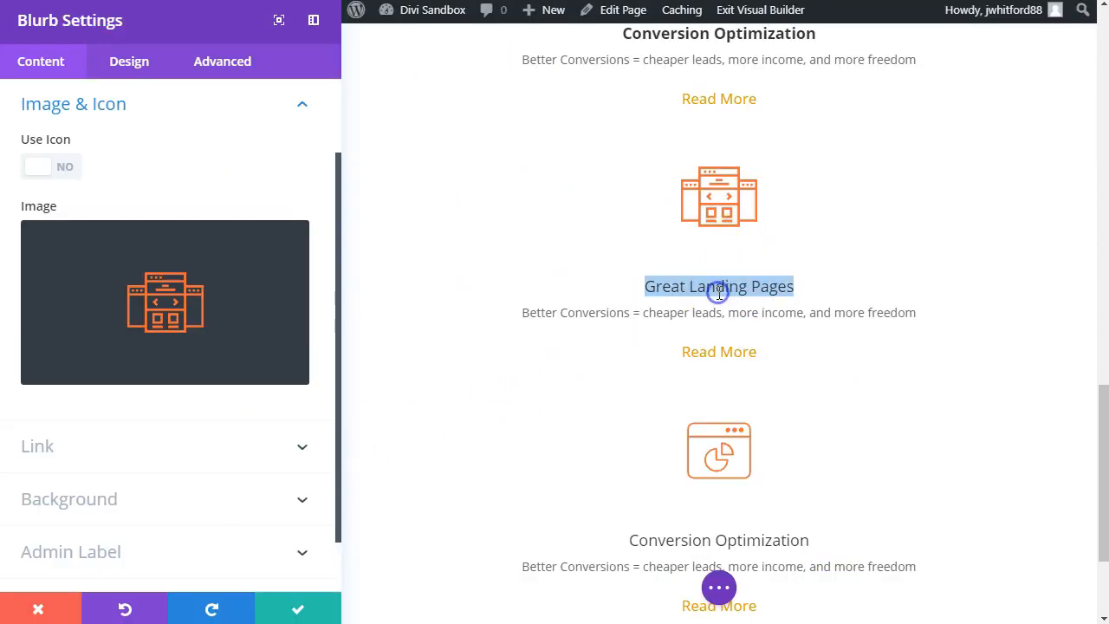
# Step: Make the "Great Landing Pages" title bold and copy the matching description from the reference page
pyautogui.click(795, 334)
pyautogui.click(719, 316)
pyautogui.click(708, 283)
pyautogui.tripleClick(708, 283)
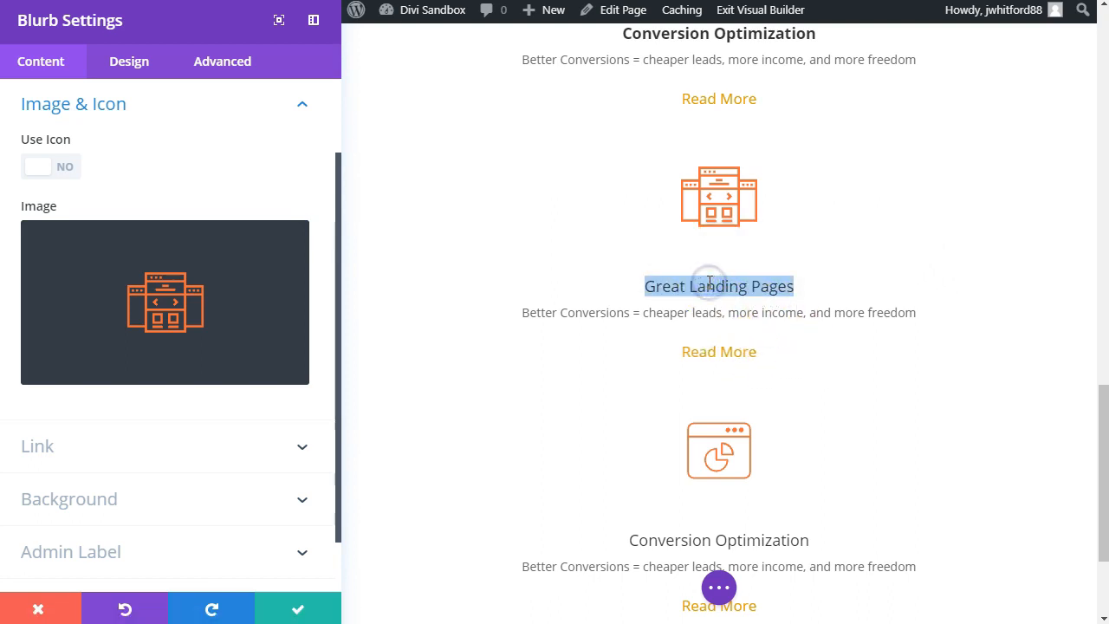
pyautogui.click(907, 313)
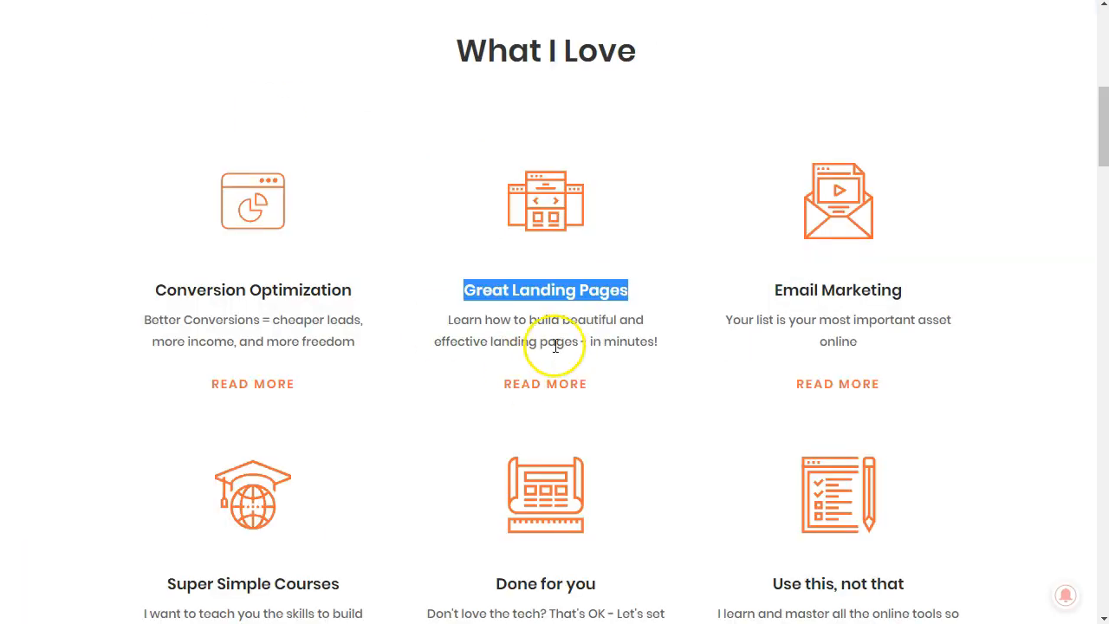
pyautogui.tripleClick(548, 332)
pyautogui.hotkey('ctrl', 'c')
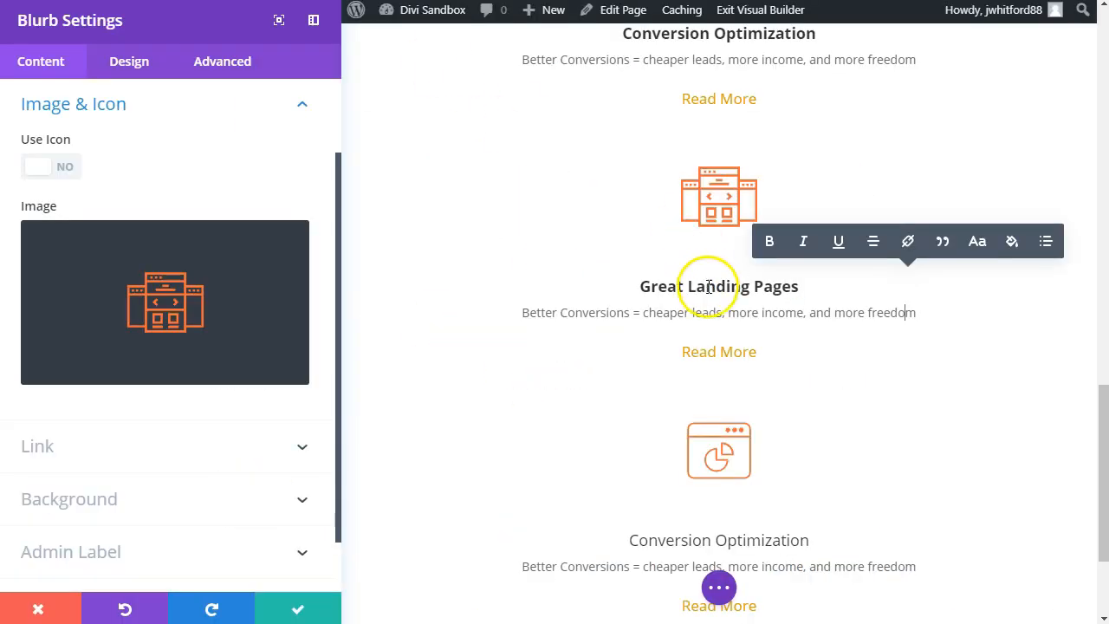
# Step: Paste the copied description over the Great Landing Pages blurb's text with its source formatting
pyautogui.tripleClick(707, 323)
pyautogui.hotkey('ctrl', 'v')
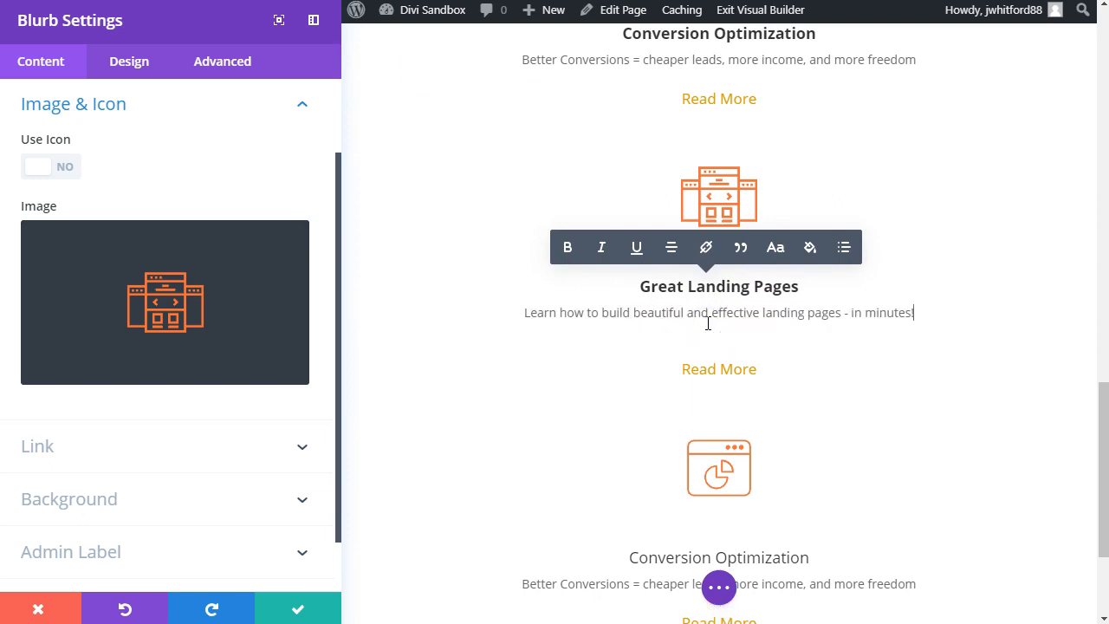
pyautogui.click(659, 333)
pyautogui.click(477, 432)
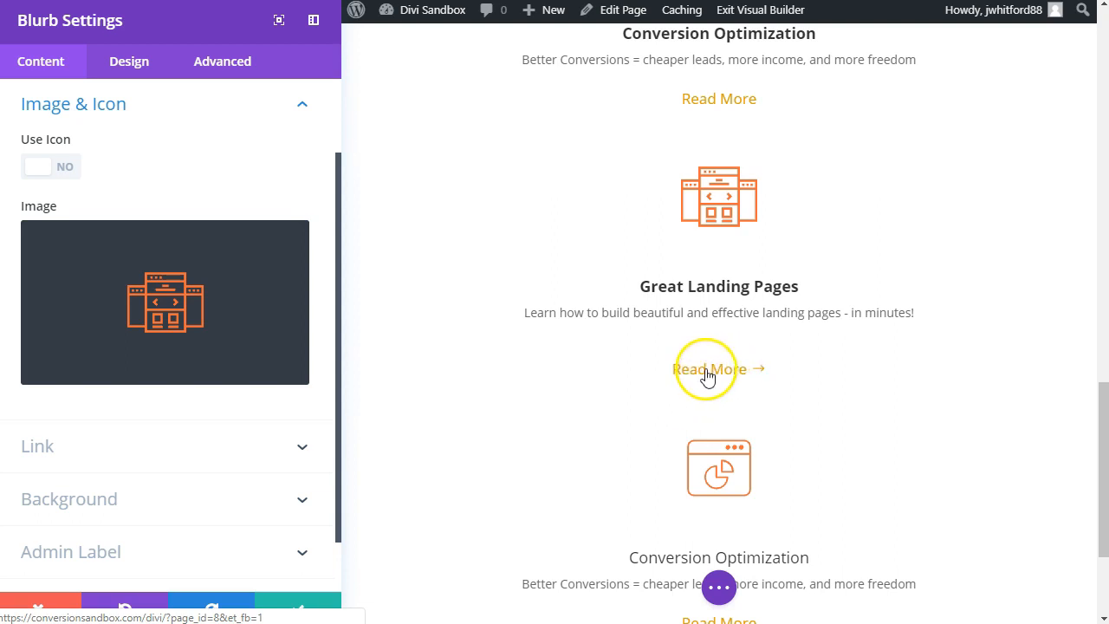
# Step: Undo the formatted paste in the Great Landing Pages blurb's description
pyautogui.scroll(1, 806, 425)
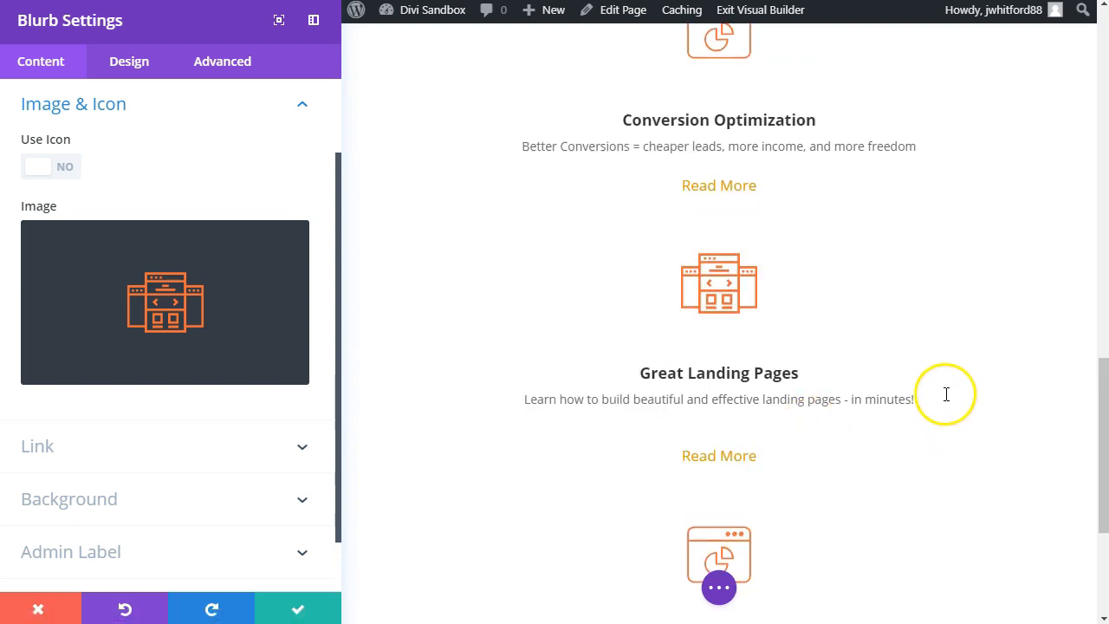
pyautogui.click(737, 415)
pyautogui.click(921, 399)
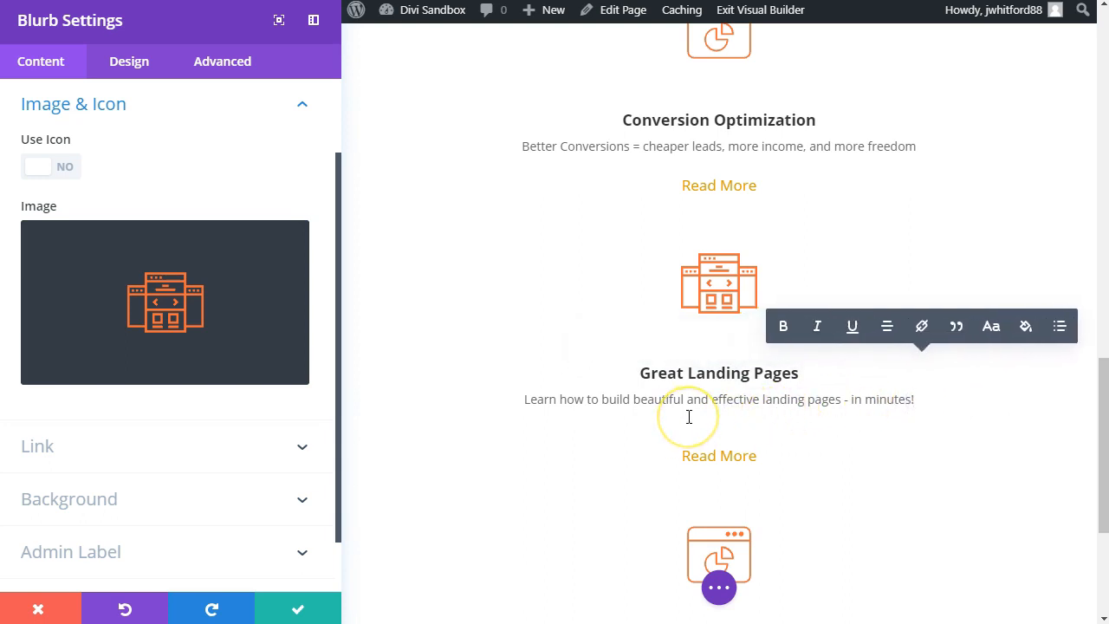
pyautogui.hotkey('ctrl', 'z')
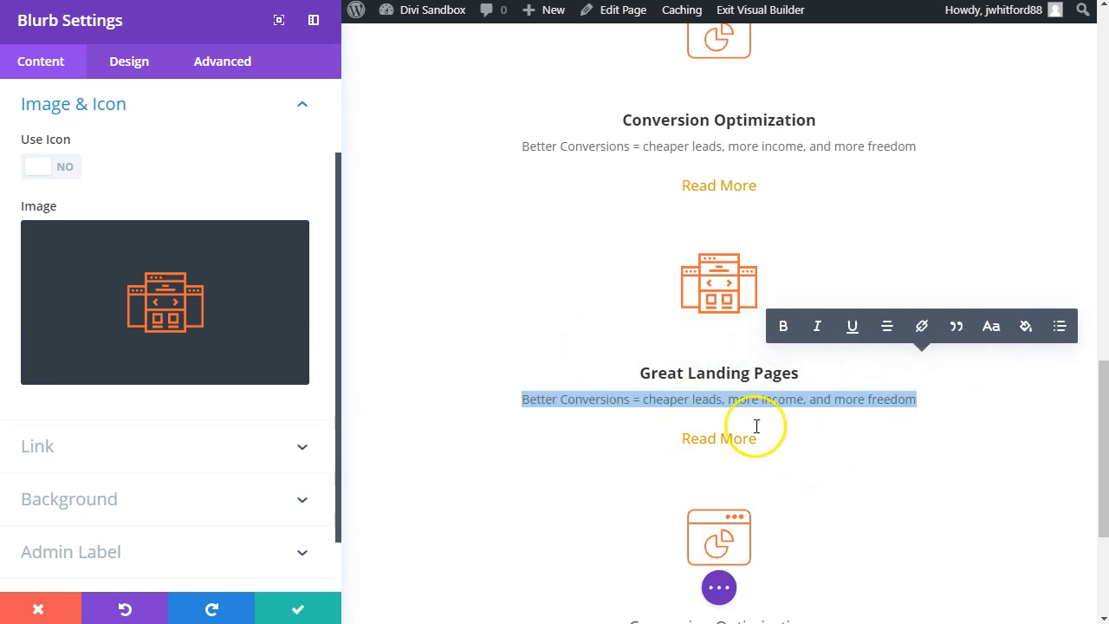
# Step: Replace the second blurb's description with the plain text "Learn how to build beautiful and effective landing pages - in minutes!"
pyautogui.click(666, 375)
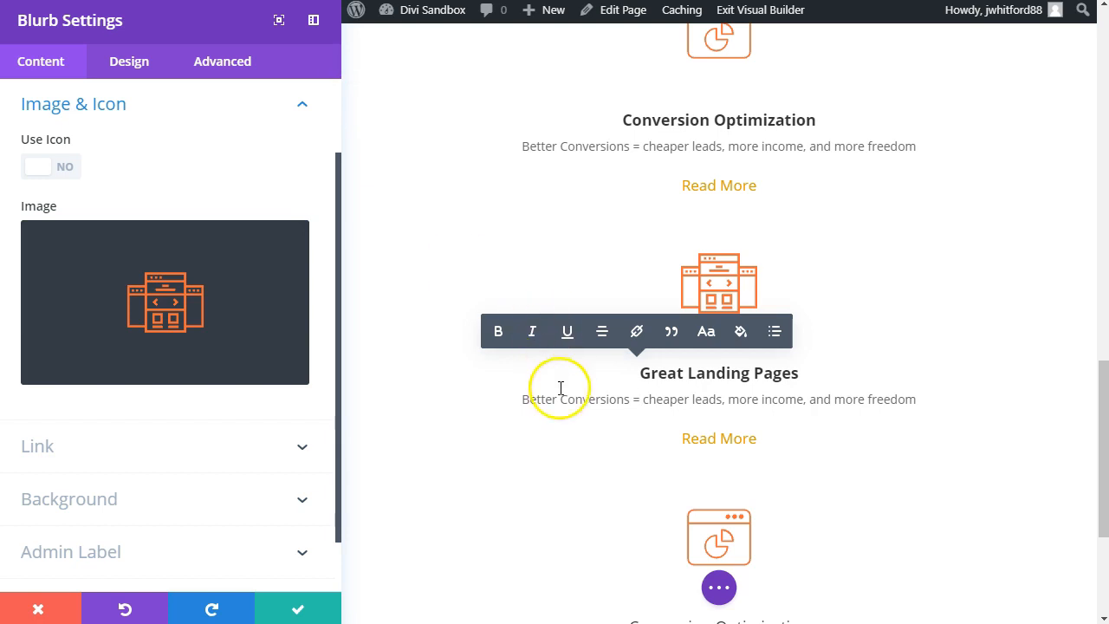
pyautogui.tripleClick(561, 398)
pyautogui.rightClick(565, 398)
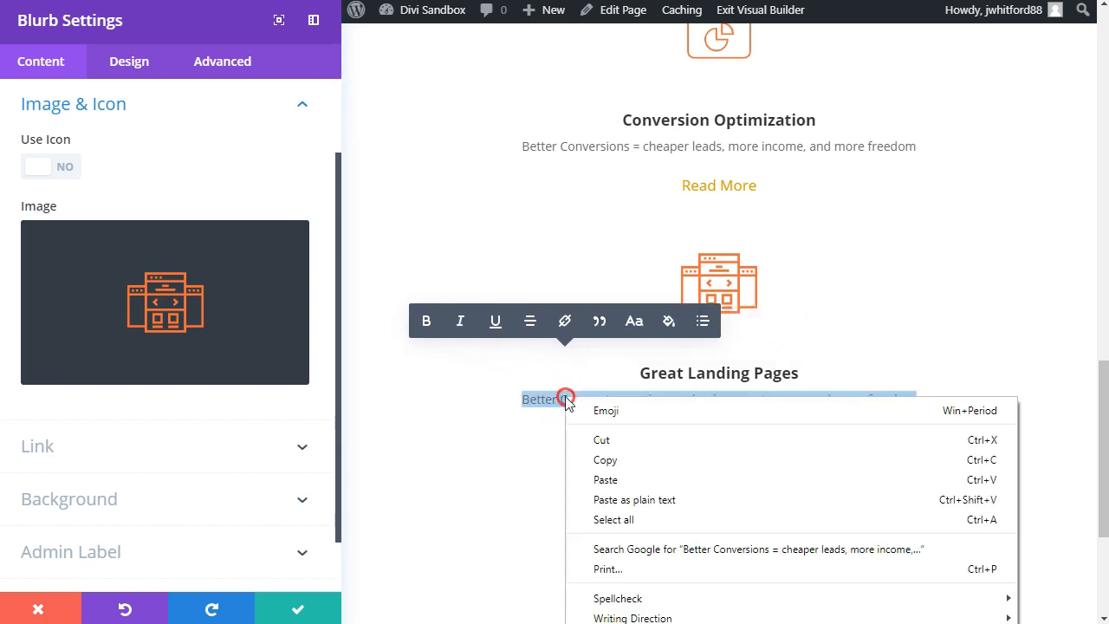
pyautogui.click(614, 501)
pyautogui.press('BackSpace')
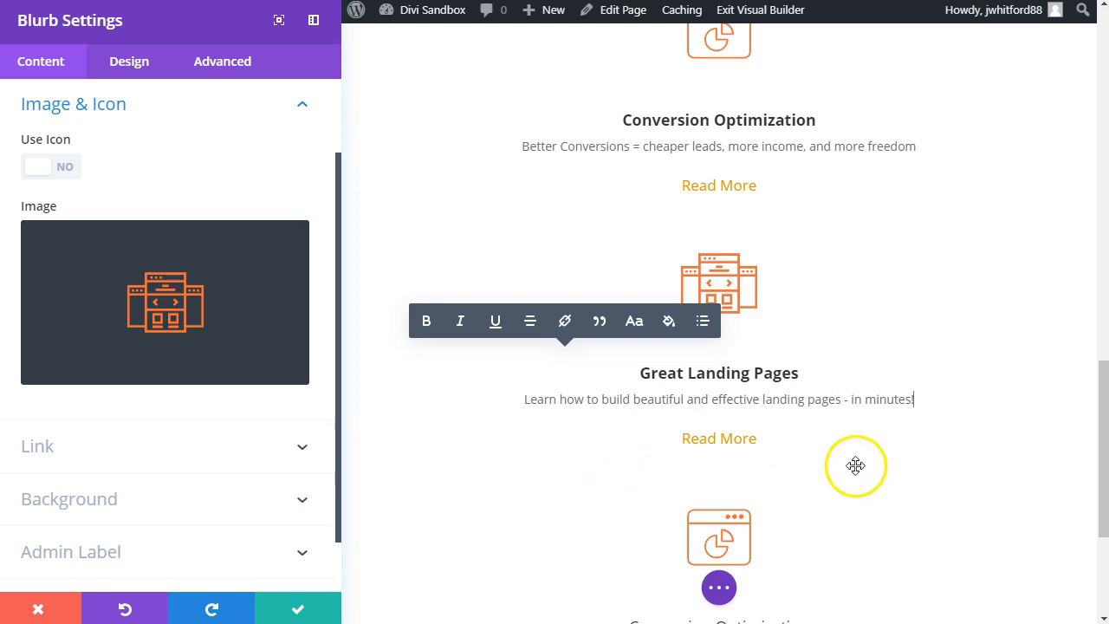
pyautogui.scroll(-3, 916, 487)
pyautogui.scroll(2, 923, 459)
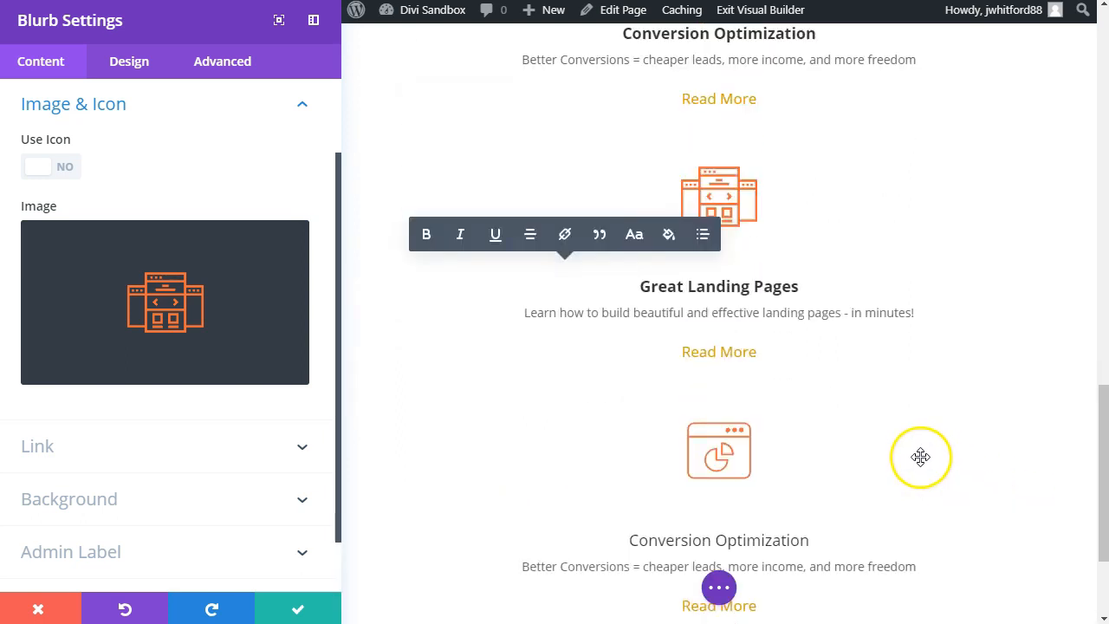
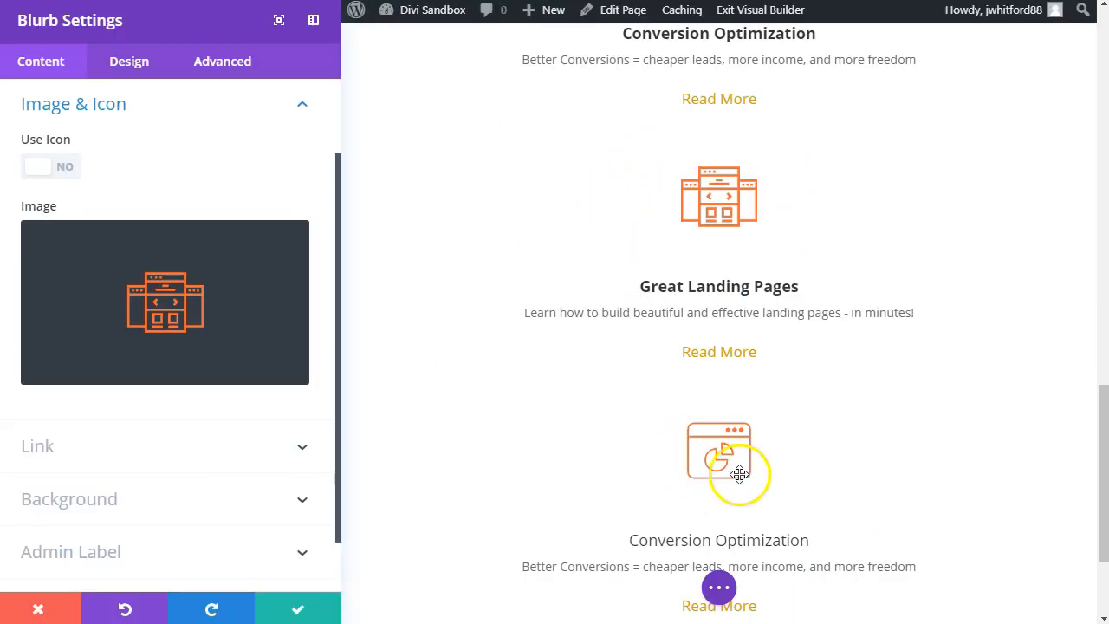
# Step: Replace the third blurb's image with an uploaded Email-Marketing.png
pyautogui.scroll(-2, 728, 398)
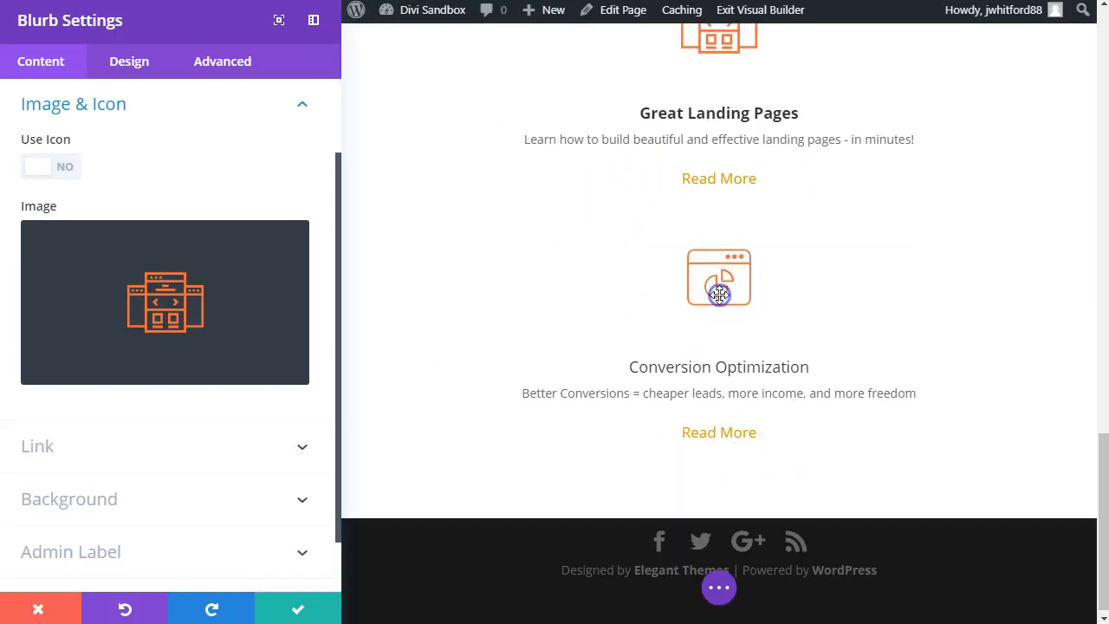
pyautogui.click(290, 253)
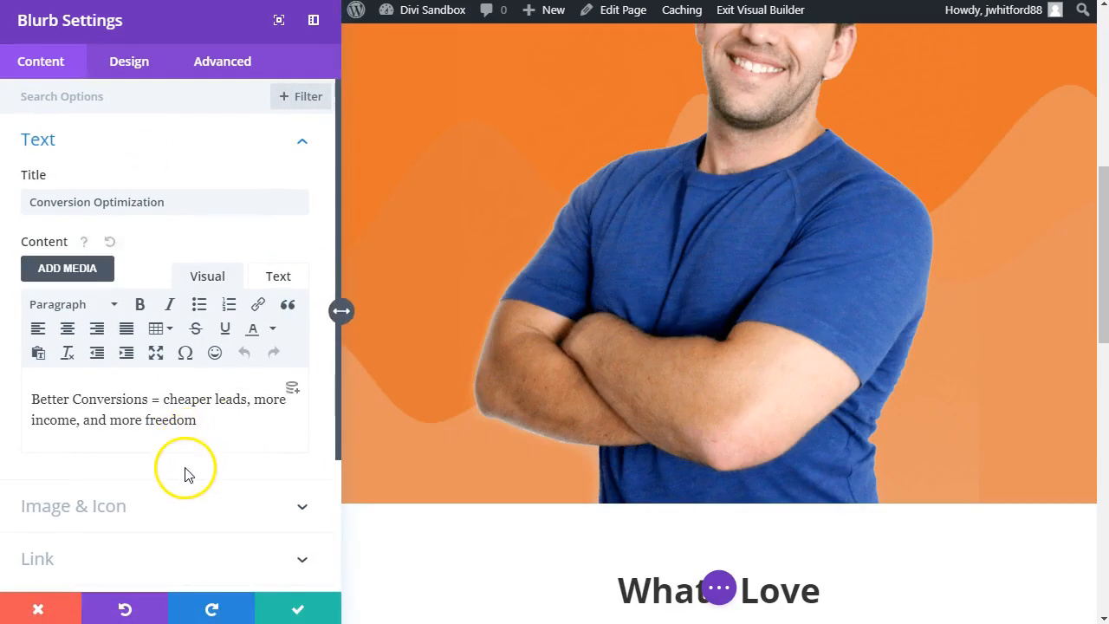
pyautogui.click(190, 506)
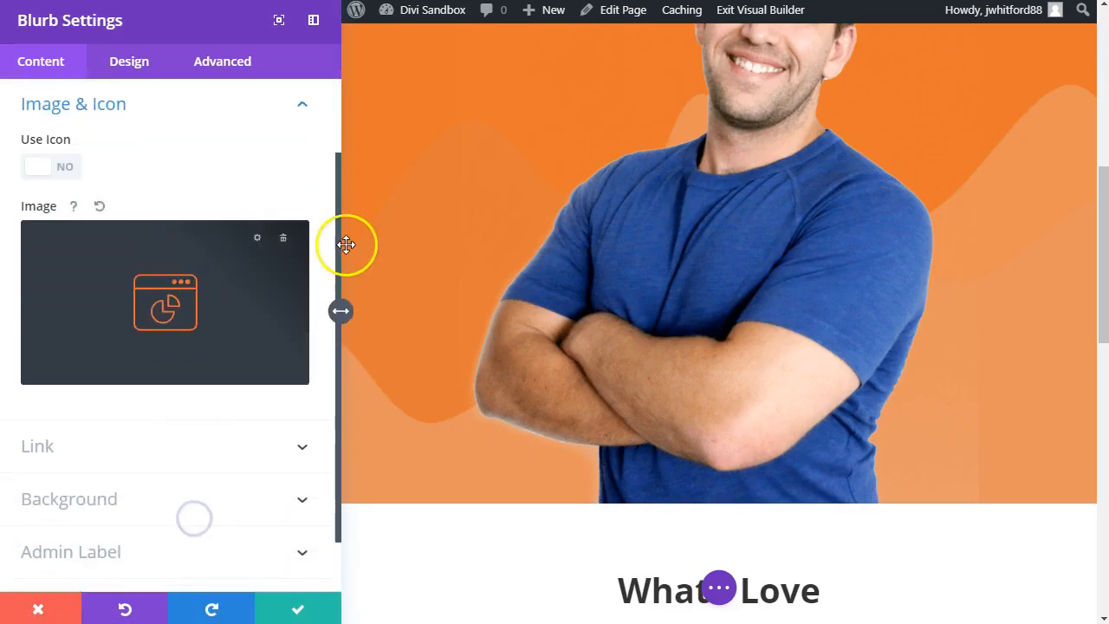
pyautogui.click(284, 246)
pyautogui.click(178, 303)
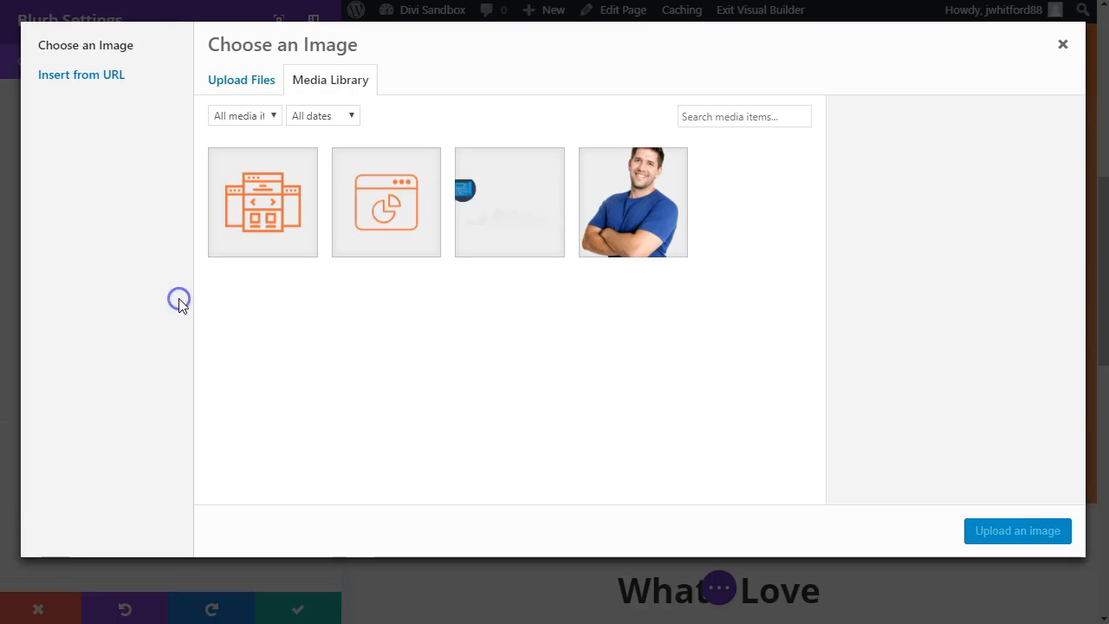
pyautogui.moveTo(19, 406); pyautogui.dragTo(526, 373)
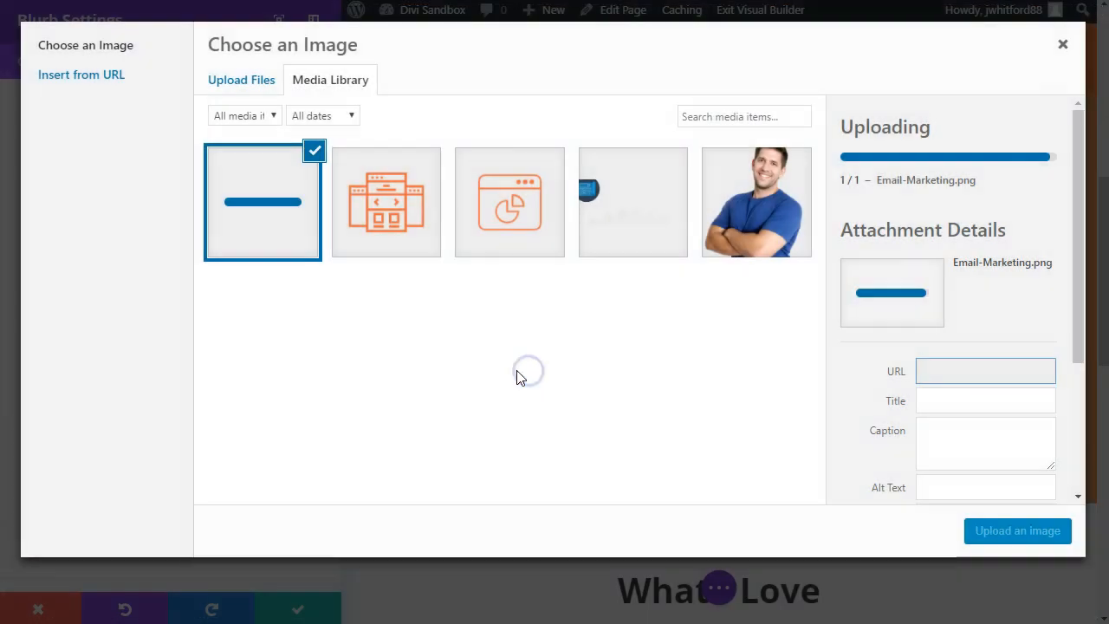
pyautogui.click(1021, 531)
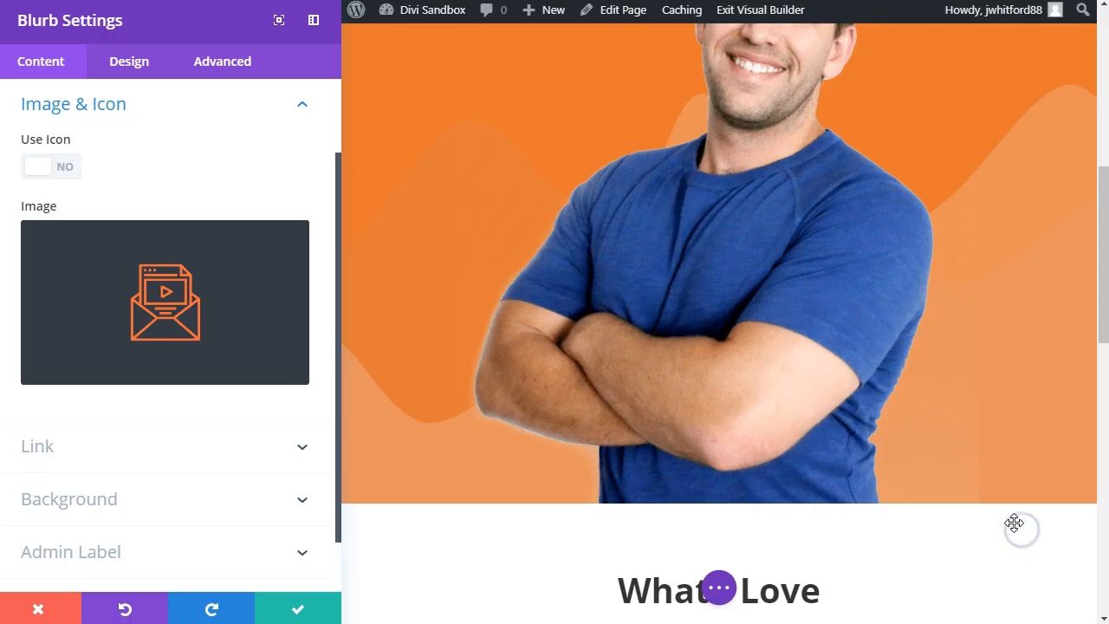
# Step: Copy the "Email Marketing" title from the reference page's What I Love section
pyautogui.scroll(-10, 750, 458)
pyautogui.scroll(5, 875, 441)
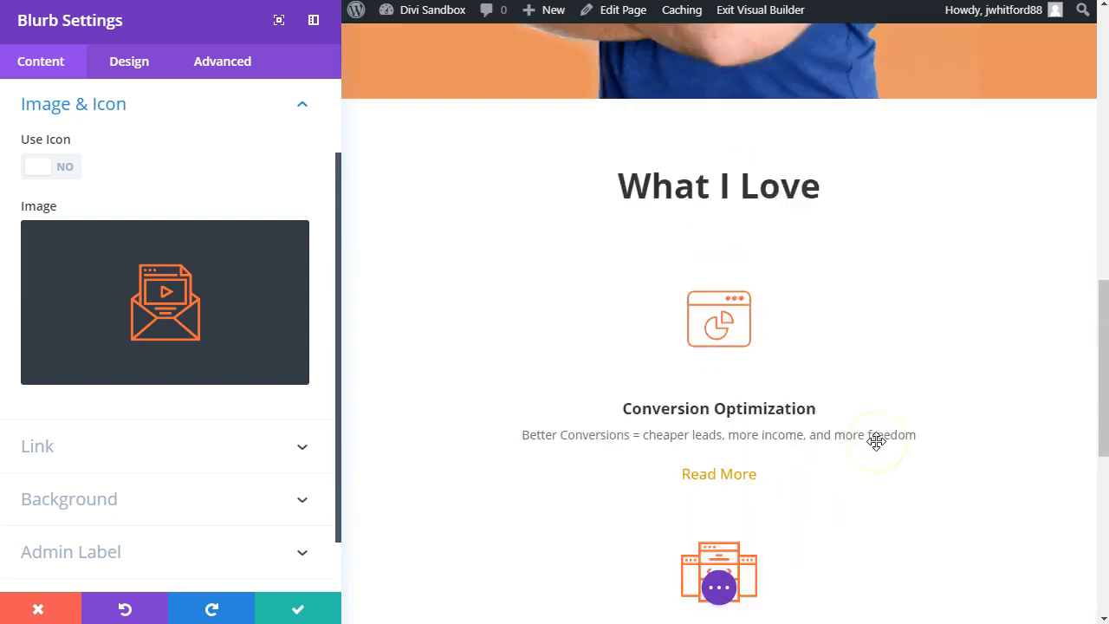
pyautogui.scroll(-6, 876, 441)
pyautogui.scroll(2, 859, 419)
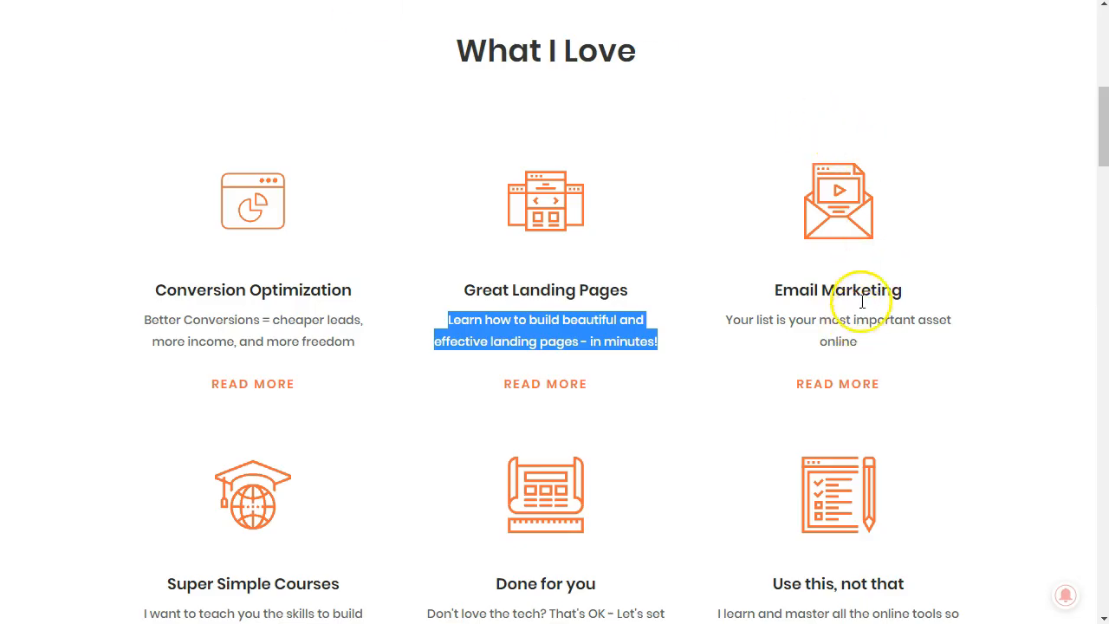
pyautogui.tripleClick(860, 292)
pyautogui.hotkey('ctrl', 'c')
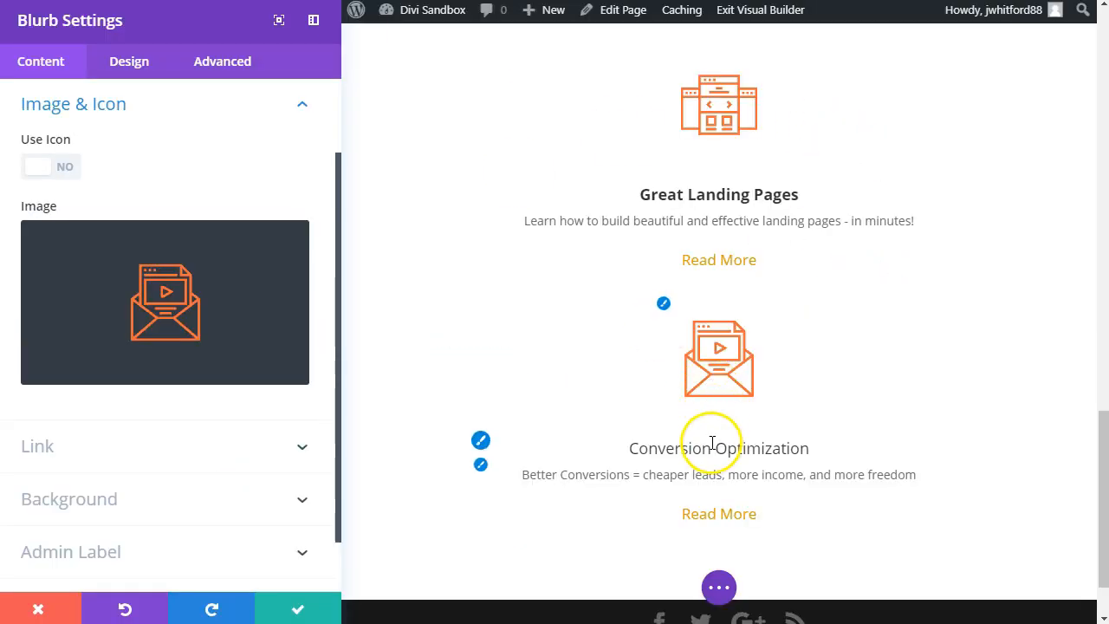
# Step: Replace the third blurb's title with "Email Marketing", remove the extra line and make the title bold
pyautogui.tripleClick(712, 446)
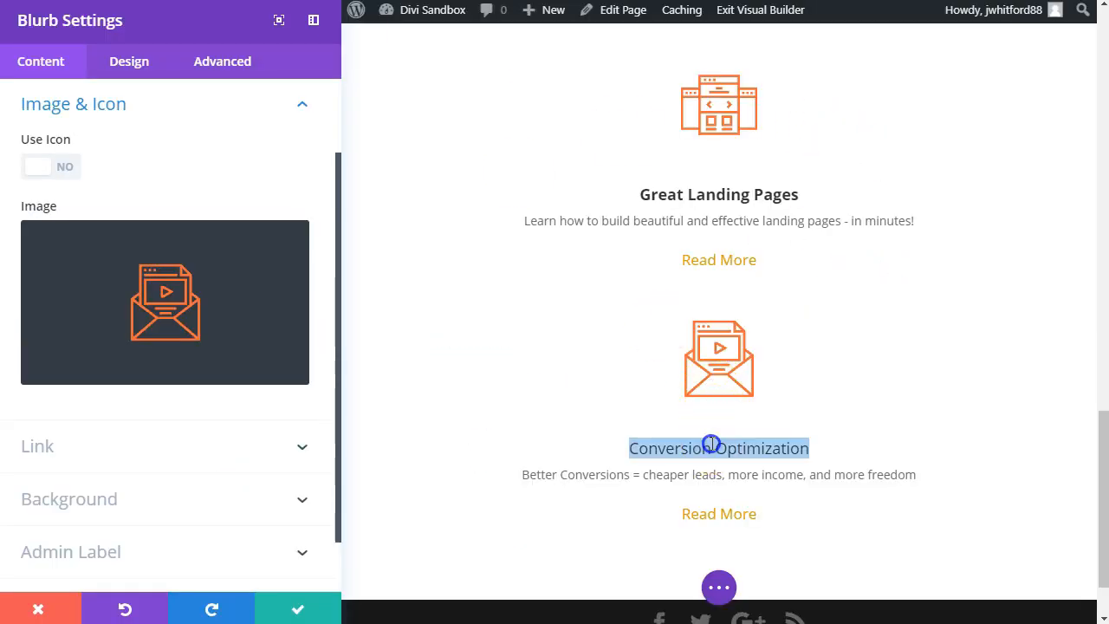
pyautogui.rightClick(710, 445)
pyautogui.tripleClick(664, 449)
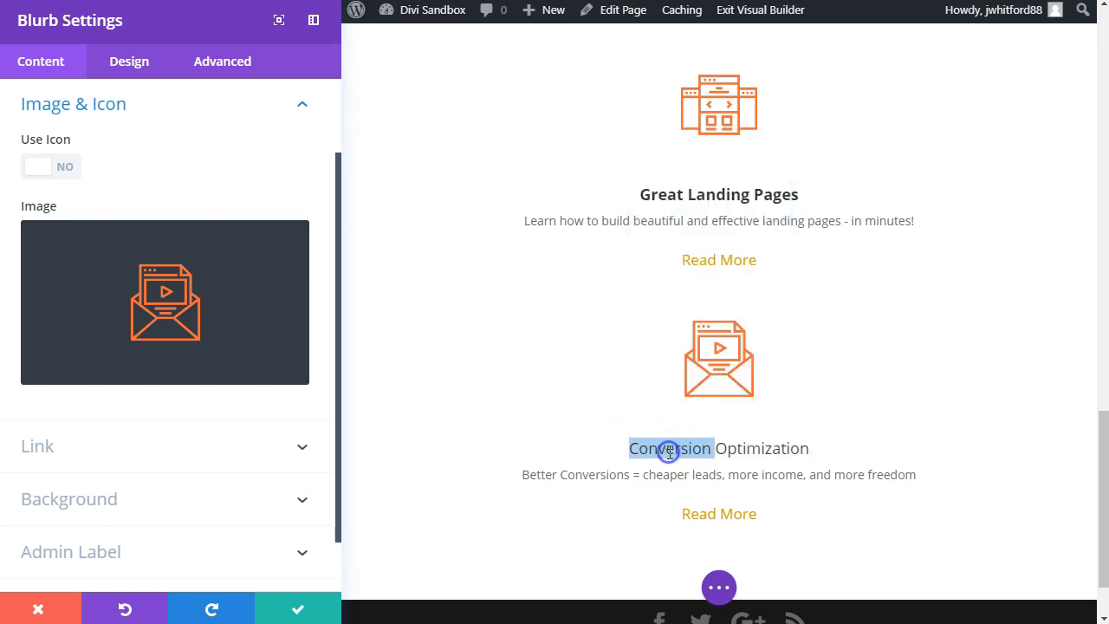
pyautogui.rightClick(672, 452)
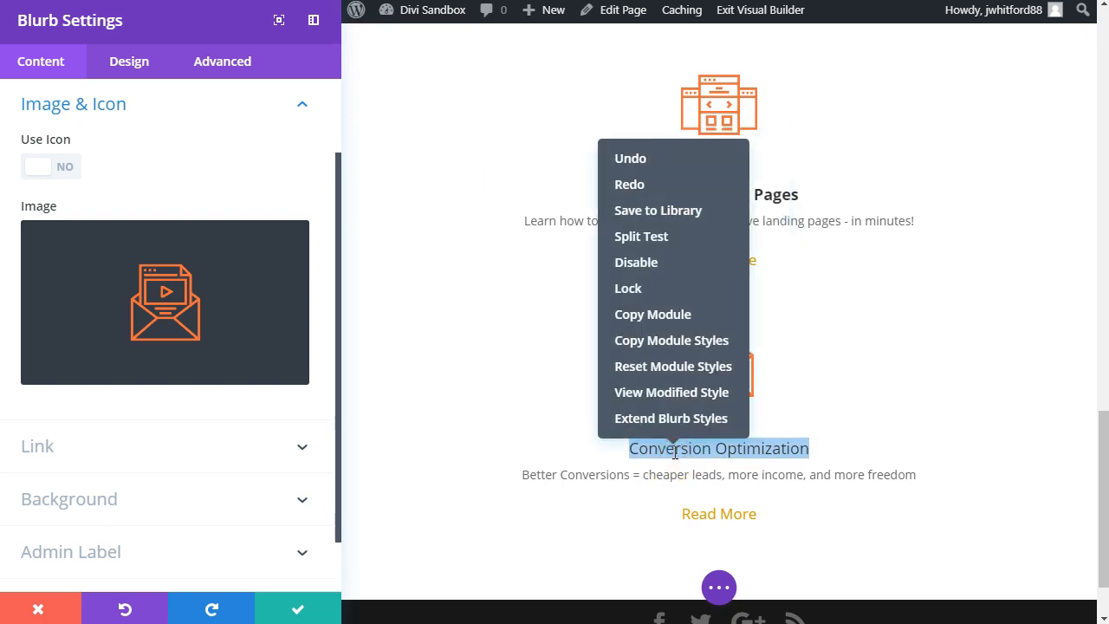
pyautogui.click(651, 454)
pyautogui.tripleClick(682, 453)
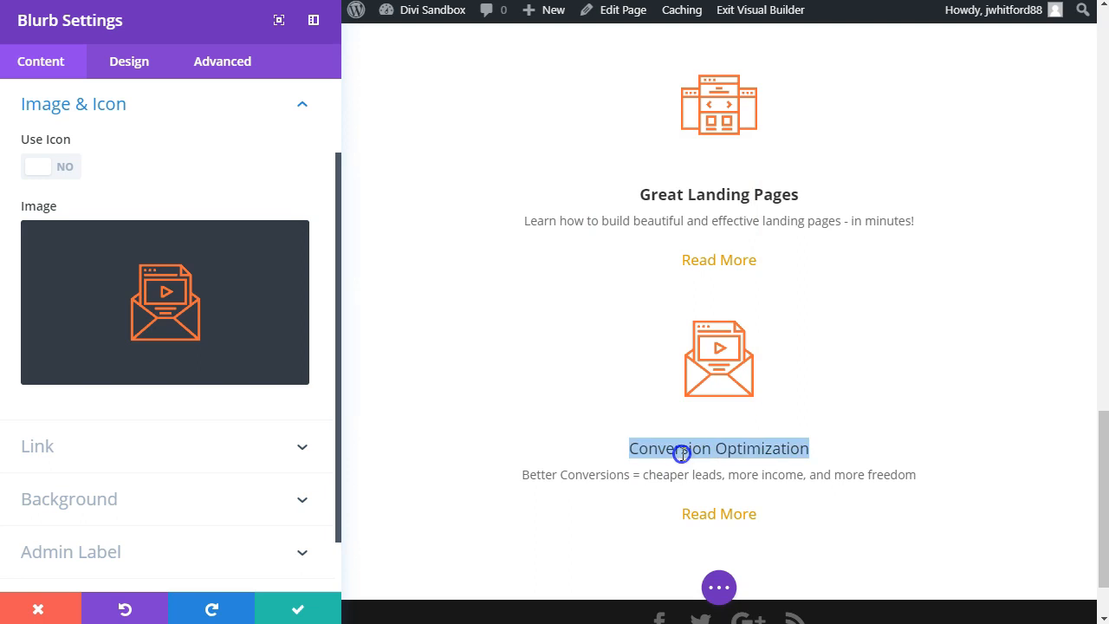
pyautogui.hotkey('ctrl', 'v')
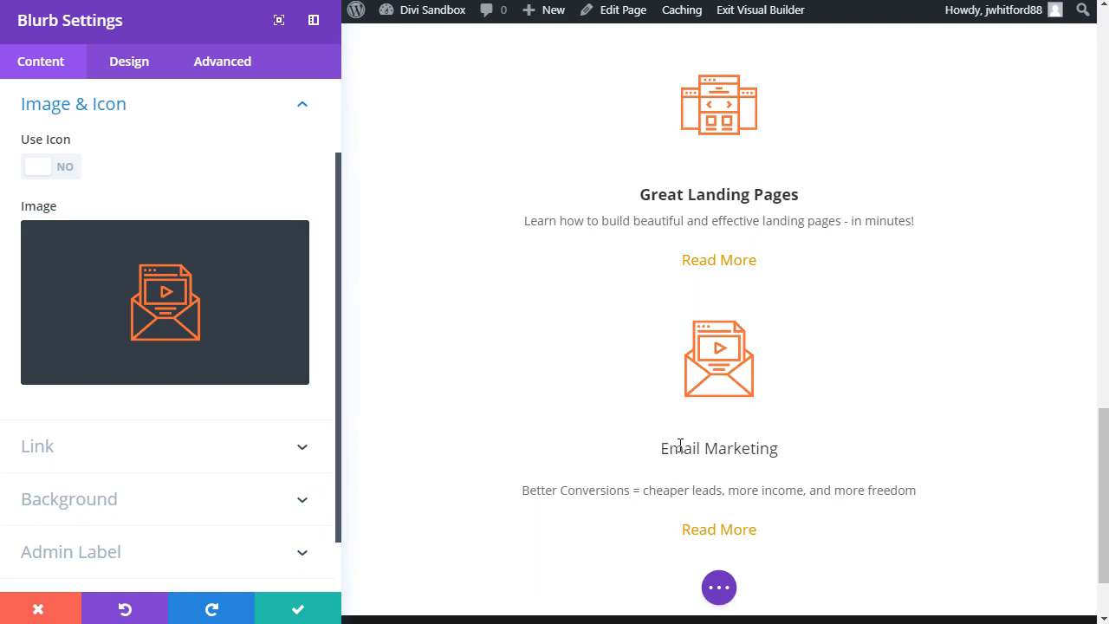
pyautogui.press('BackSpace')
pyautogui.tripleClick(681, 445)
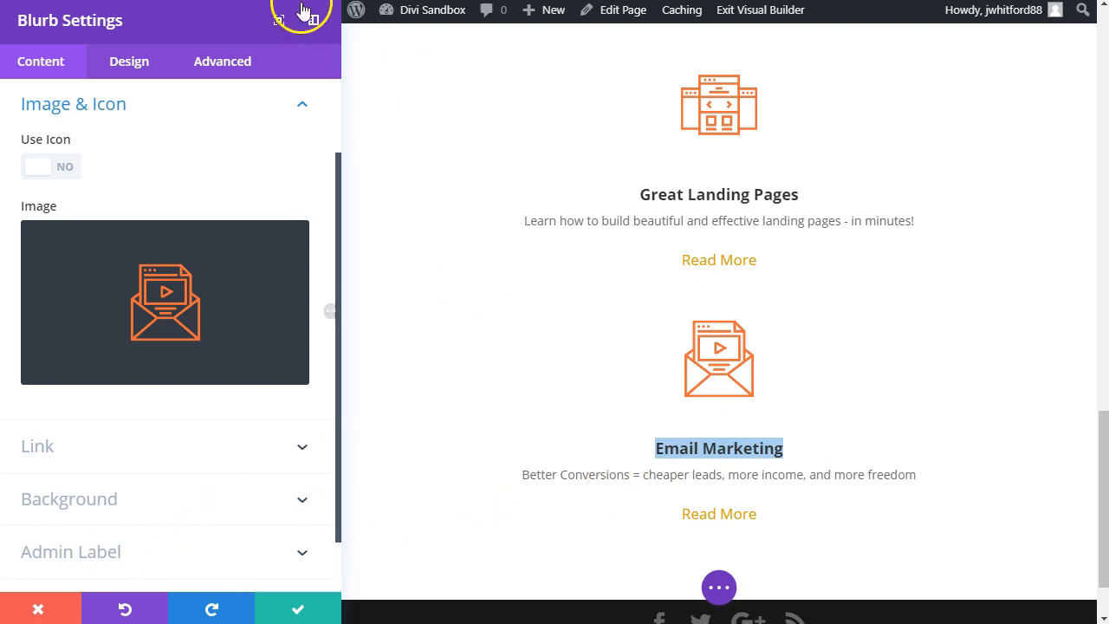
# Step: Replace the Email Marketing blurb's description with "Your list is your most important asset online" and save the blurb
pyautogui.tripleClick(759, 478)
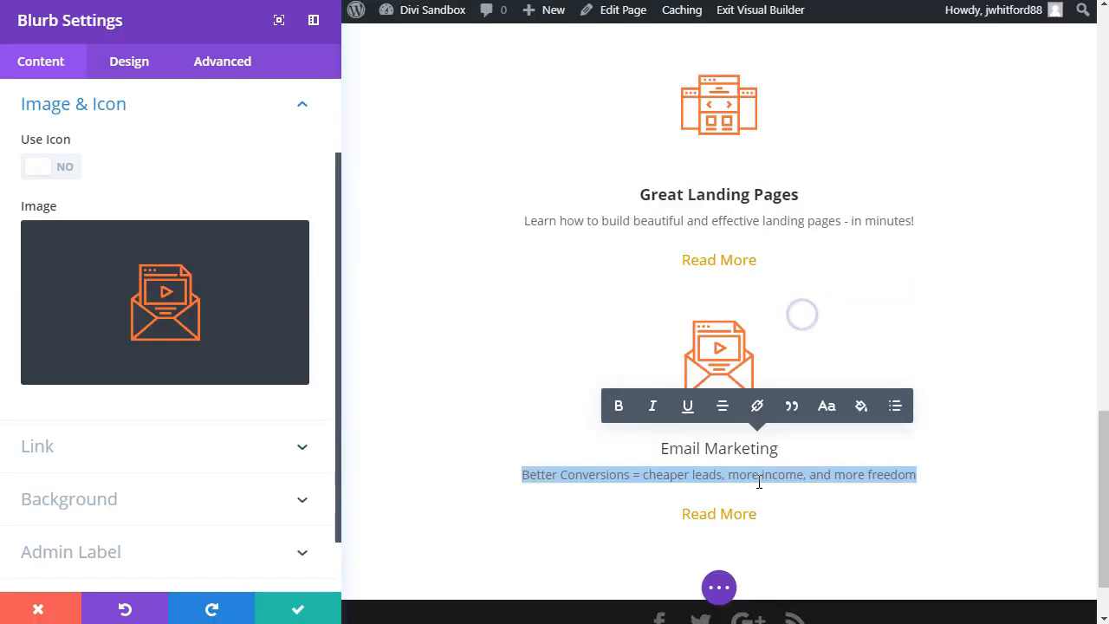
pyautogui.write('Your list is your most important asset online')
pyautogui.tripleClick(839, 374)
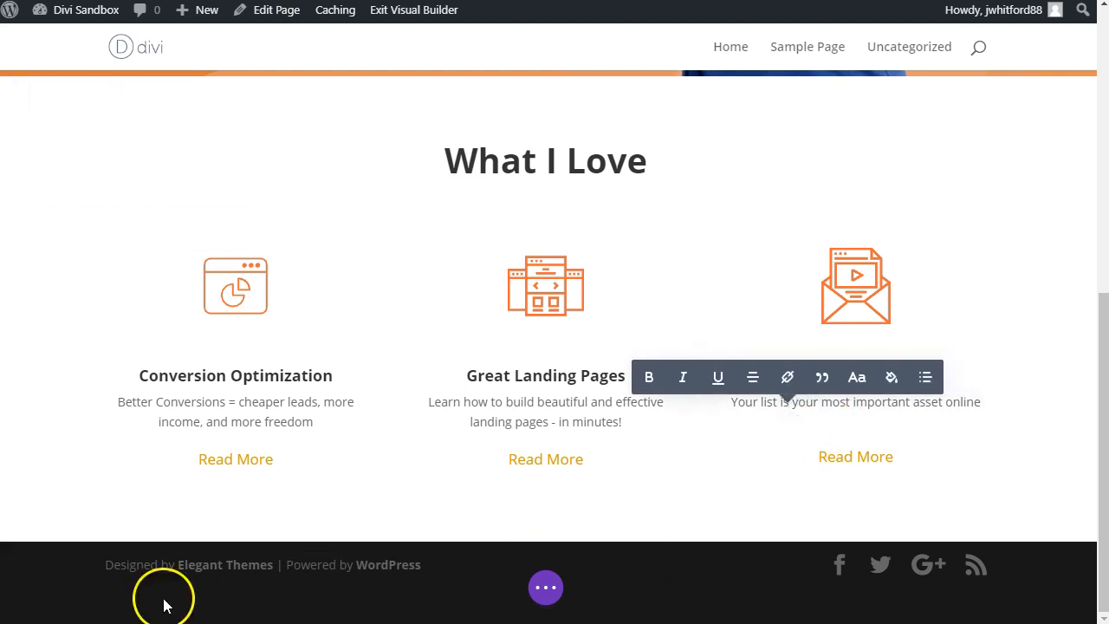
pyautogui.click(632, 514)
pyautogui.click(698, 572)
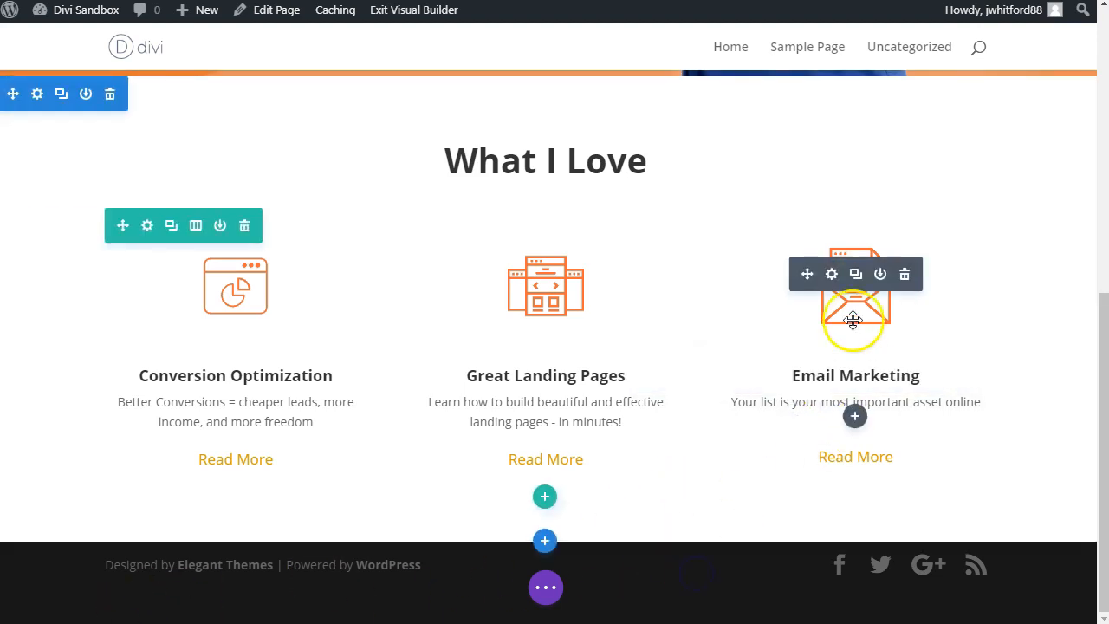
# Step: Reword the Email Marketing blurb's description to "Your List is your most important asset." without the trailing blank line, and save it
pyautogui.click(831, 274)
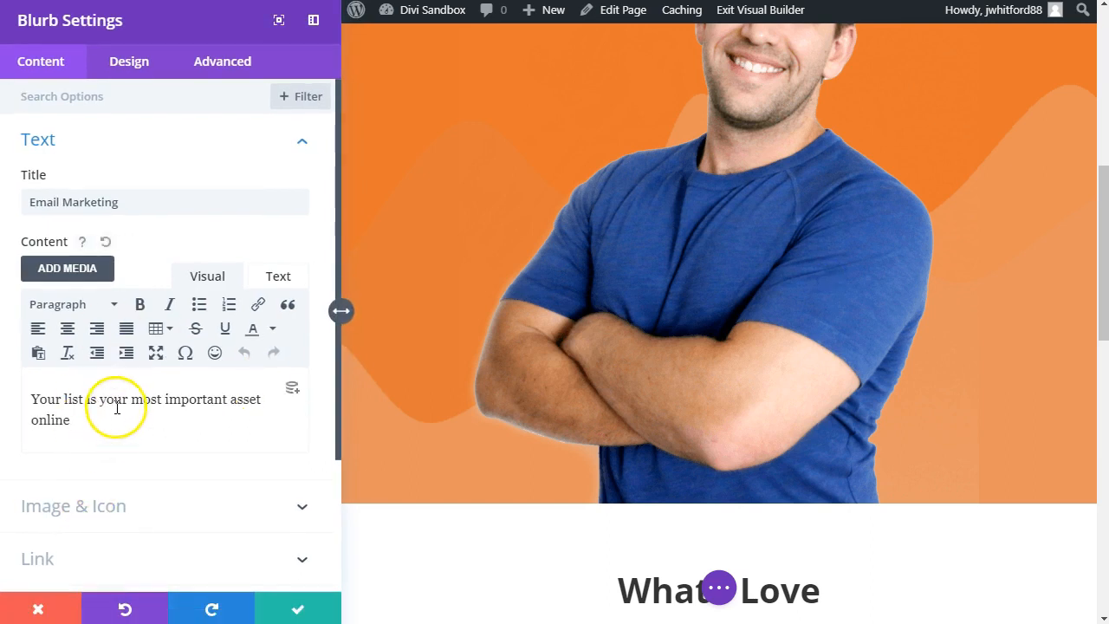
pyautogui.scroll(-3, 139, 428)
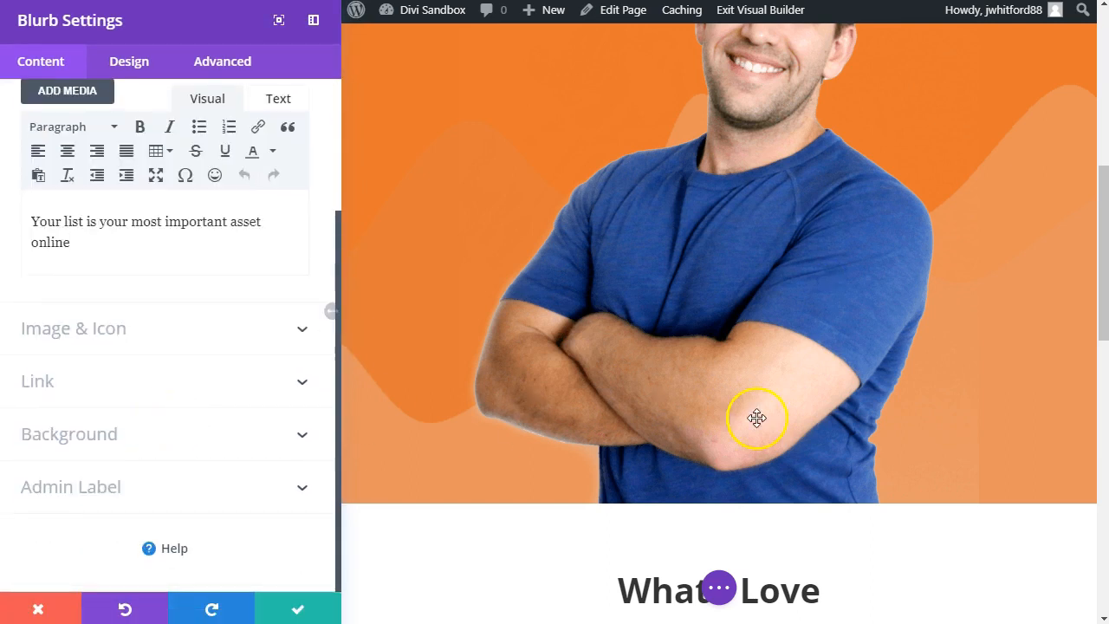
pyautogui.scroll(-15, 757, 418)
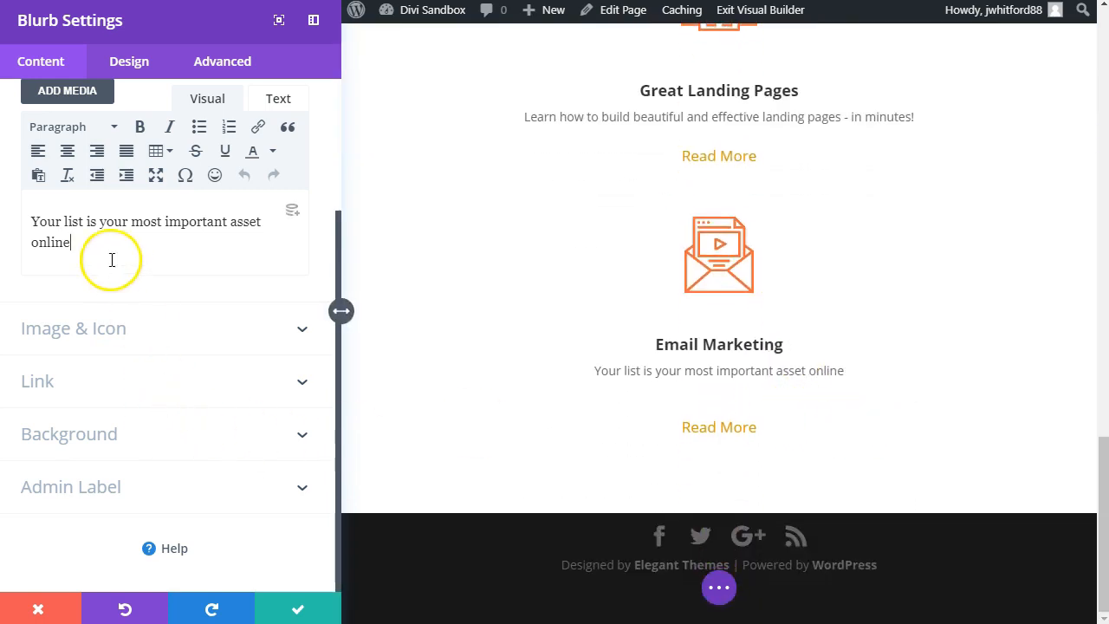
pyautogui.press('BackSpace')
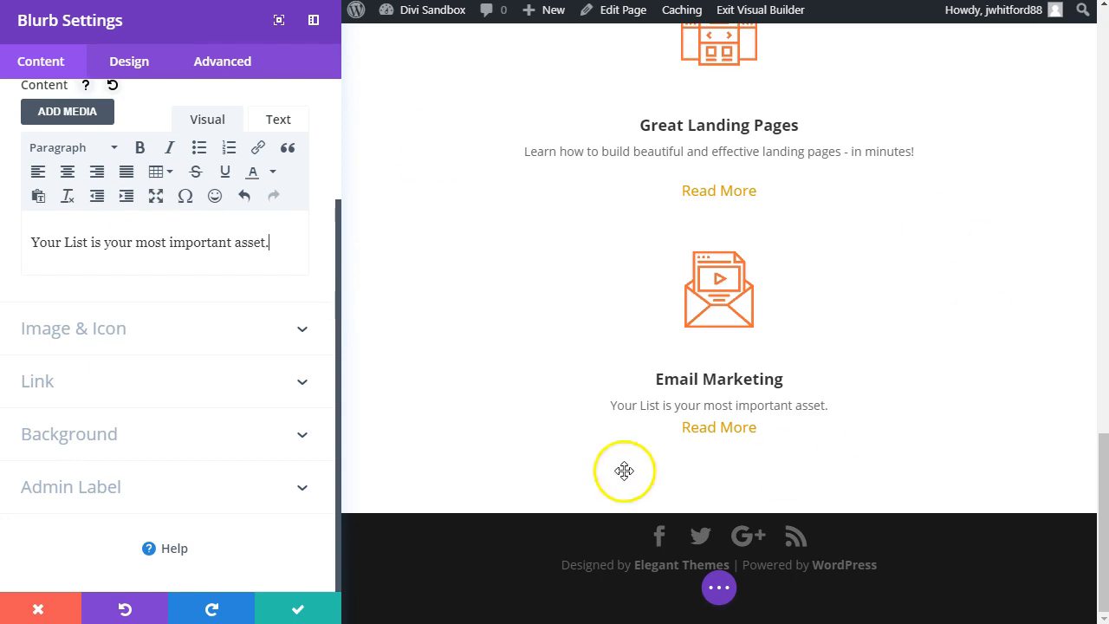
pyautogui.click(314, 604)
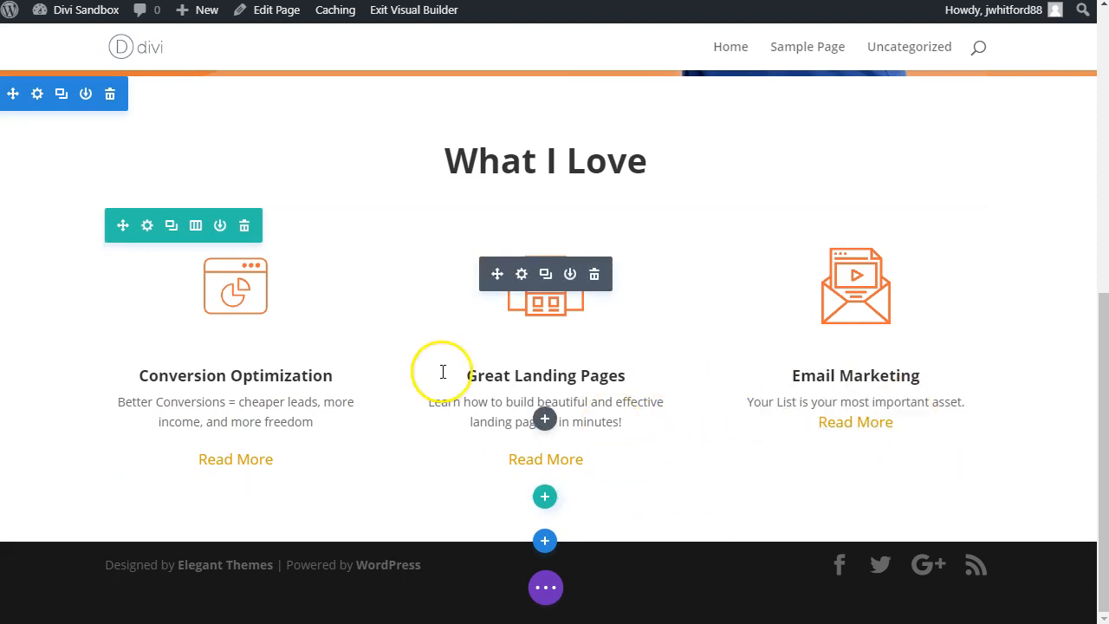
# Step: Duplicate the row of three blurbs under the What I Love heading
pyautogui.click(172, 227)
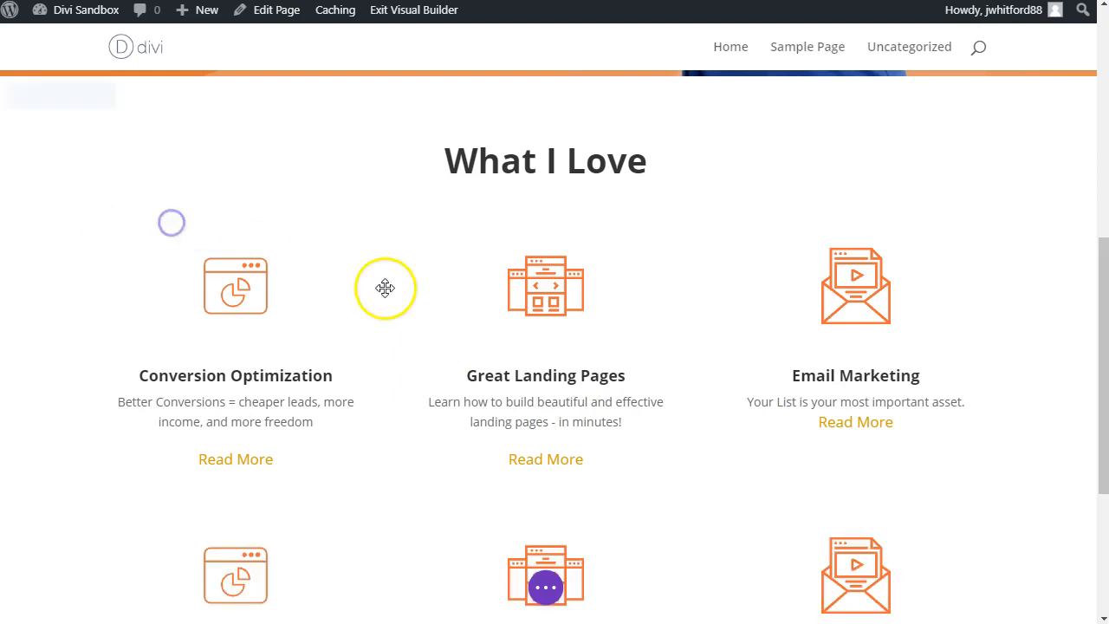
pyautogui.scroll(-3, 434, 294)
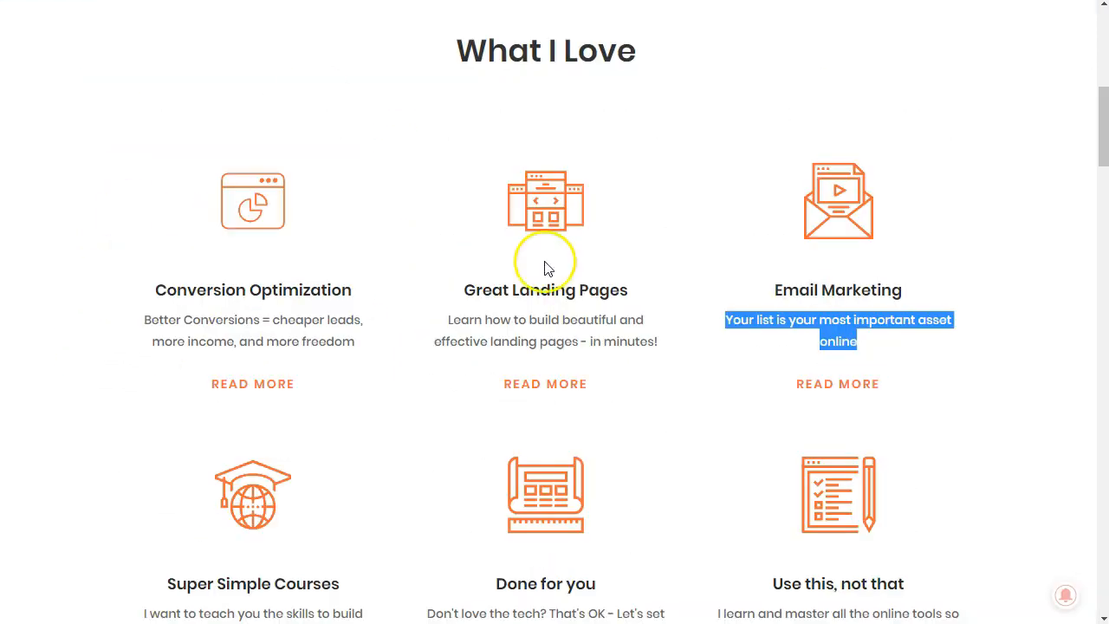
pyautogui.scroll(-3, 545, 267)
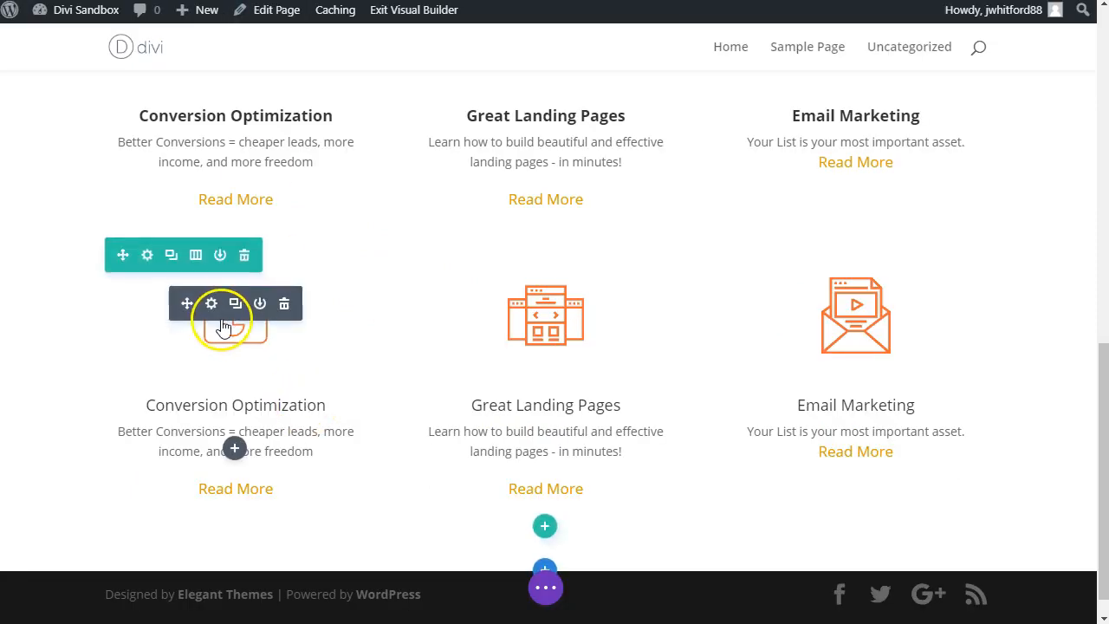
# Step: Replace the image of the second row's first blurb with the uploaded graduation-cap globe icon
pyautogui.click(211, 305)
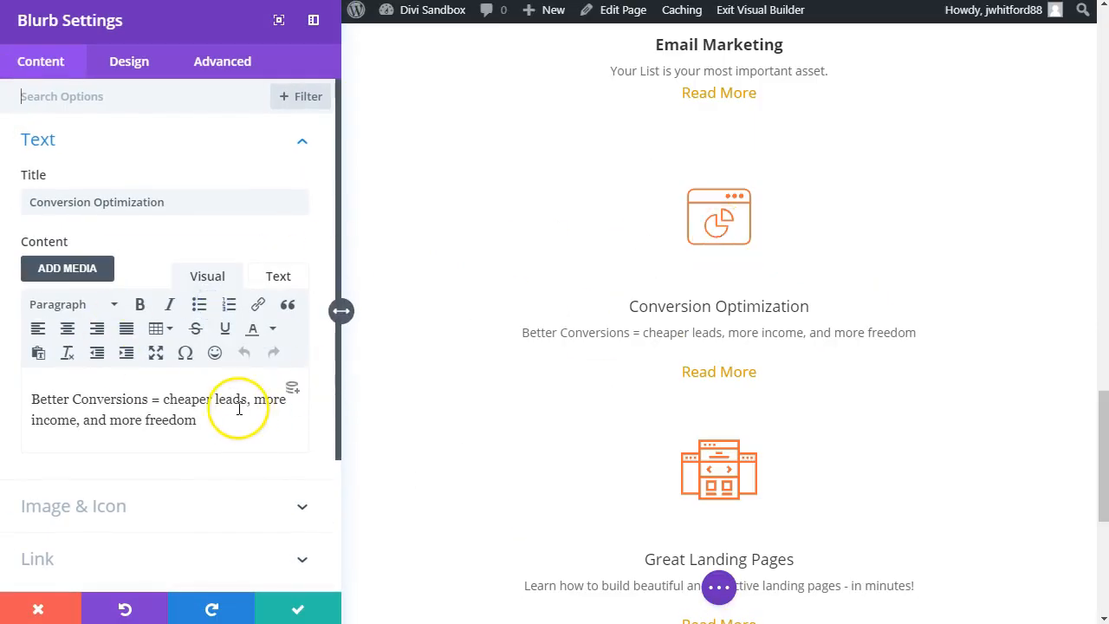
pyautogui.scroll(-2, 136, 384)
pyautogui.click(137, 351)
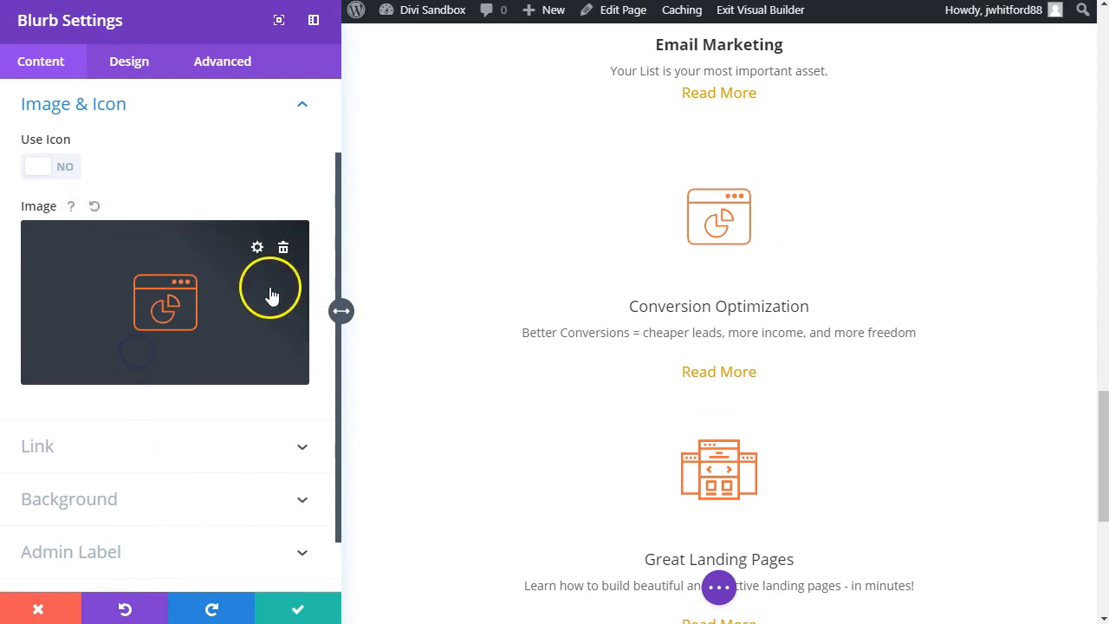
pyautogui.click(285, 251)
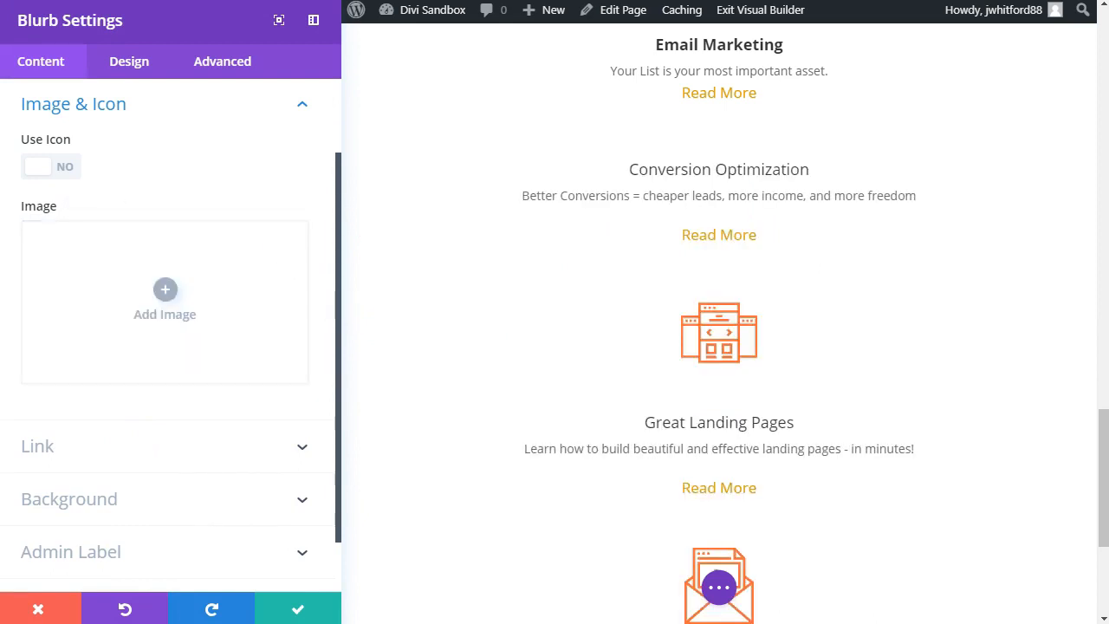
pyautogui.click(164, 302)
pyautogui.moveTo(2, 360); pyautogui.dragTo(657, 368)
pyautogui.click(1013, 531)
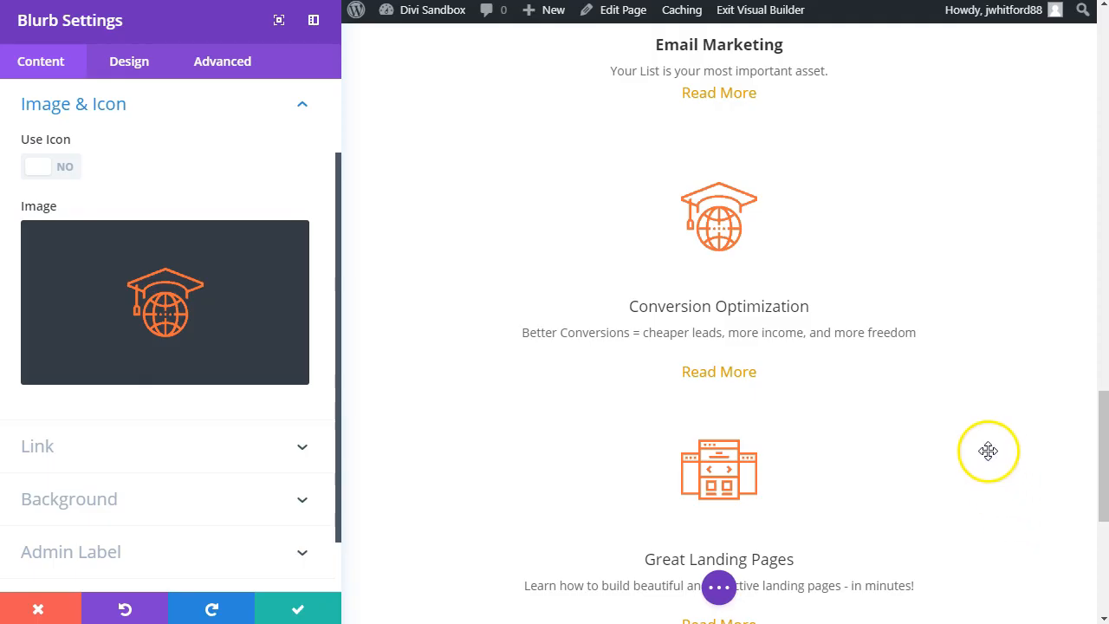
# Step: Change that blurb's title to "Super Simple Courses" and description to "I want to teach you the skills to build your own incredible business online", then save
pyautogui.scroll(2, 963, 456)
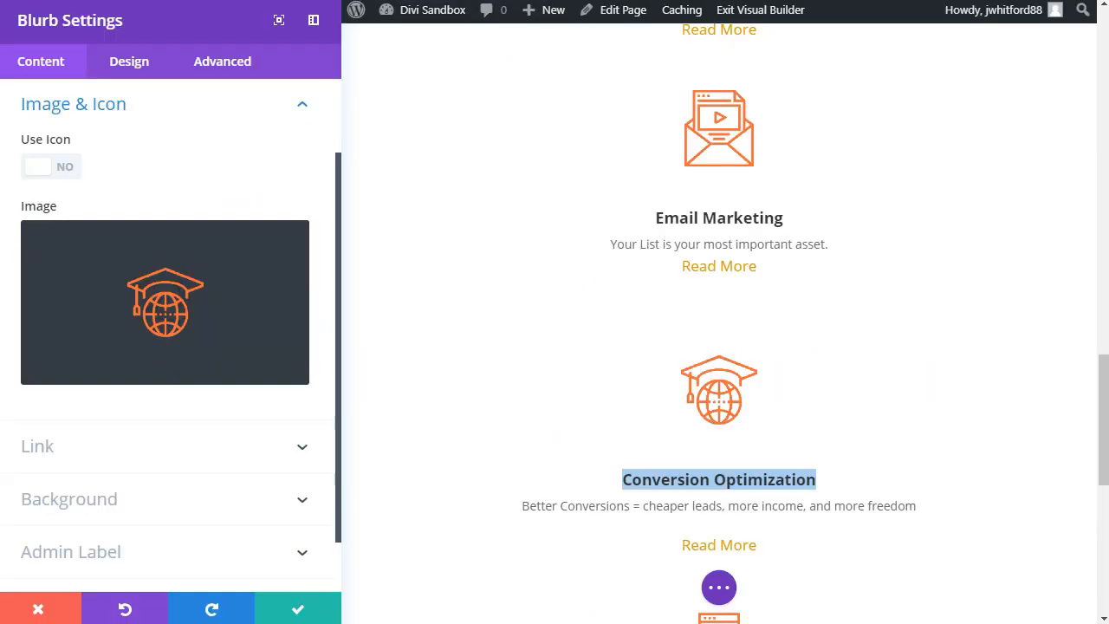
pyautogui.write('Super Simple Courses')
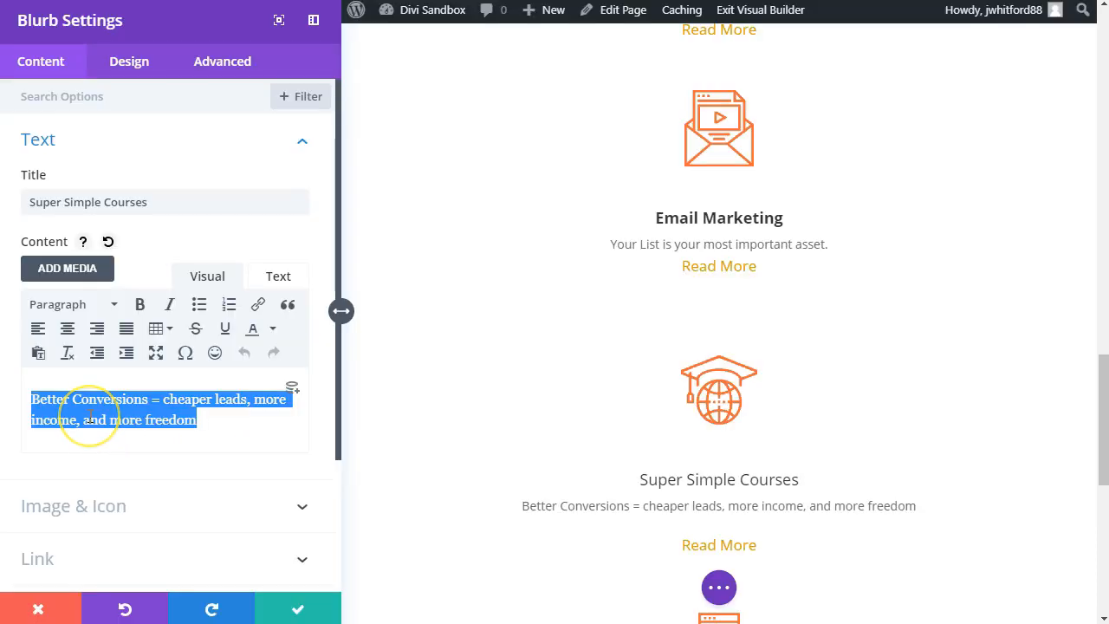
pyautogui.write('I want to teach you the skills to build your own incredible business online')
pyautogui.scroll(1, 541, 367)
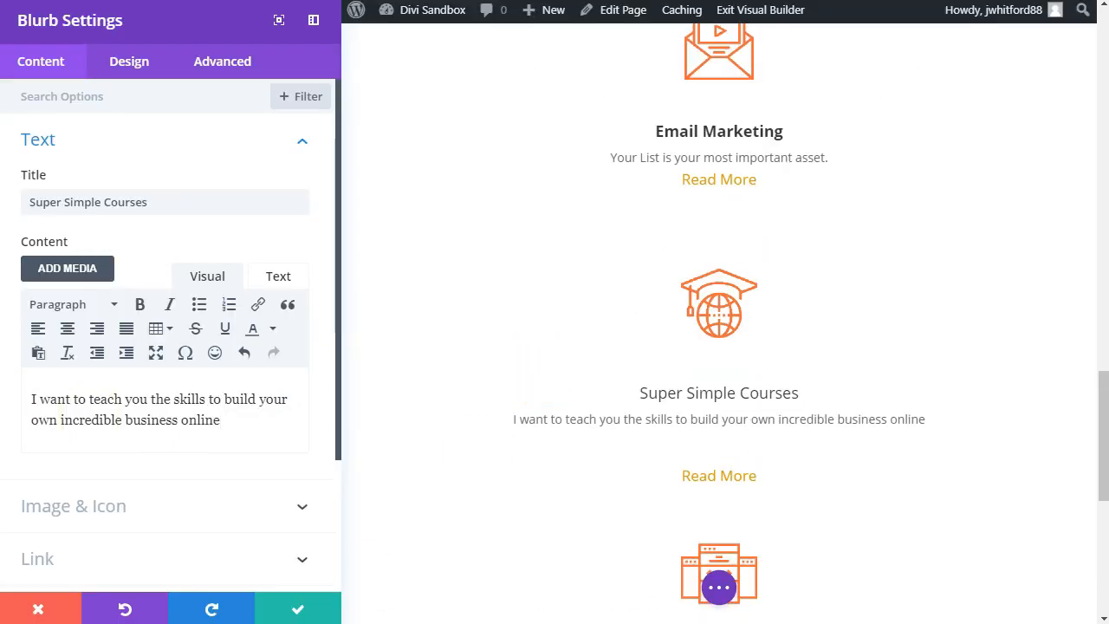
pyautogui.click(313, 602)
pyautogui.scroll(1, 605, 404)
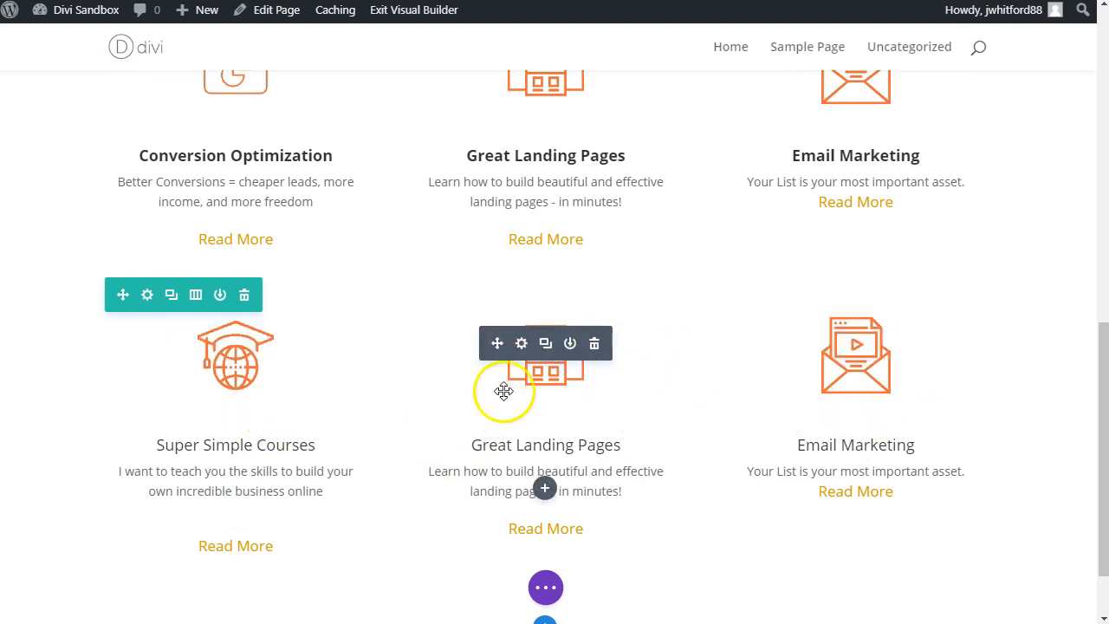
pyautogui.scroll(3, 384, 396)
pyautogui.scroll(-1, 381, 382)
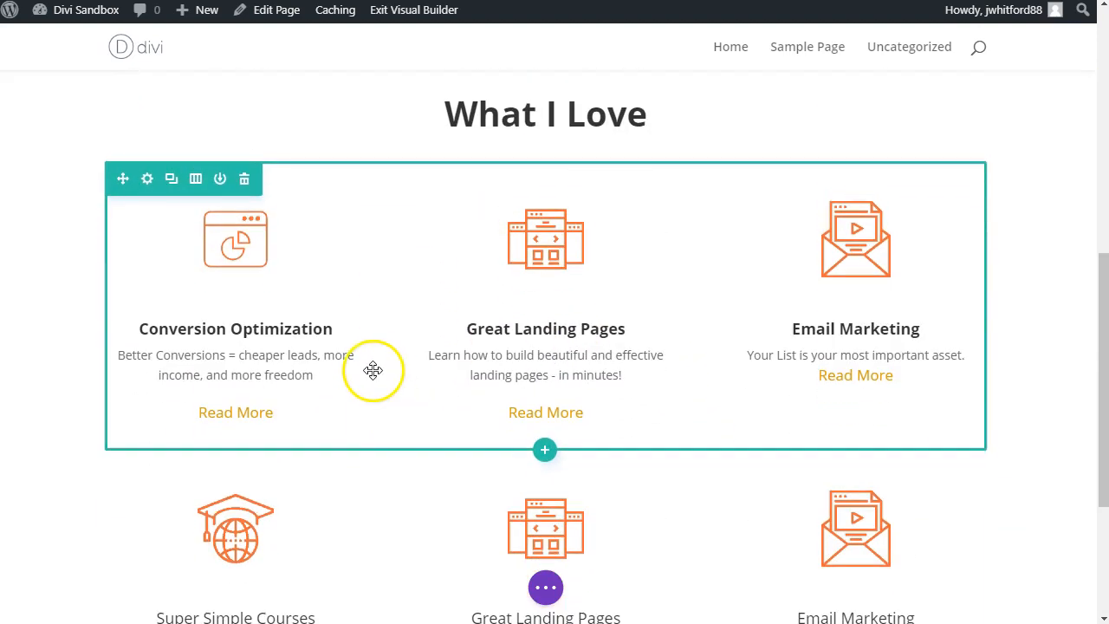
pyautogui.scroll(-2, 451, 434)
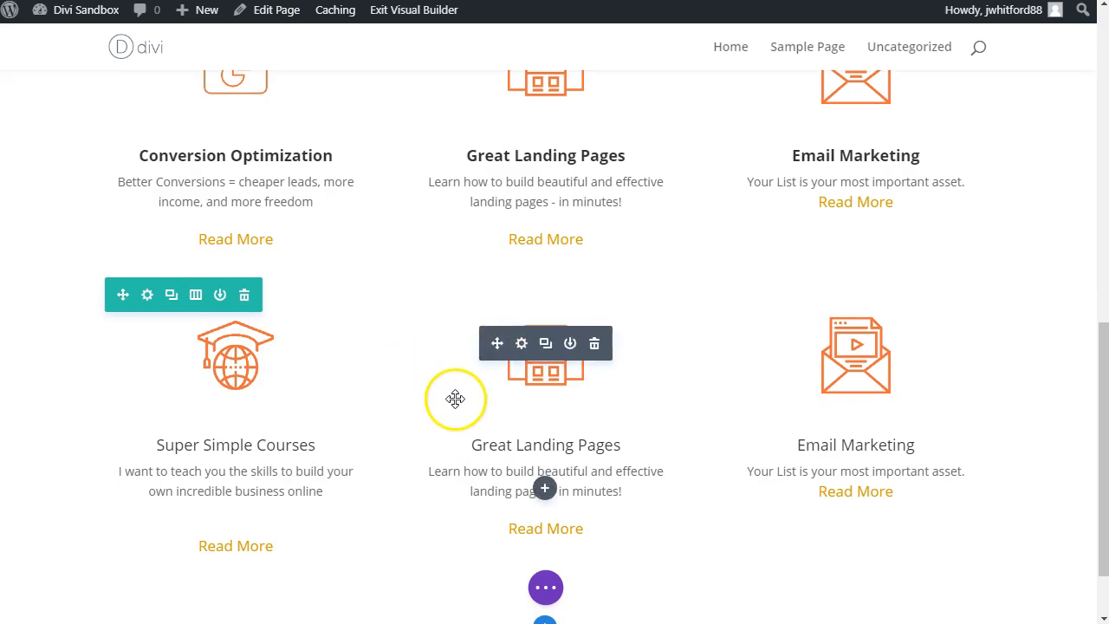
pyautogui.scroll(10, 456, 396)
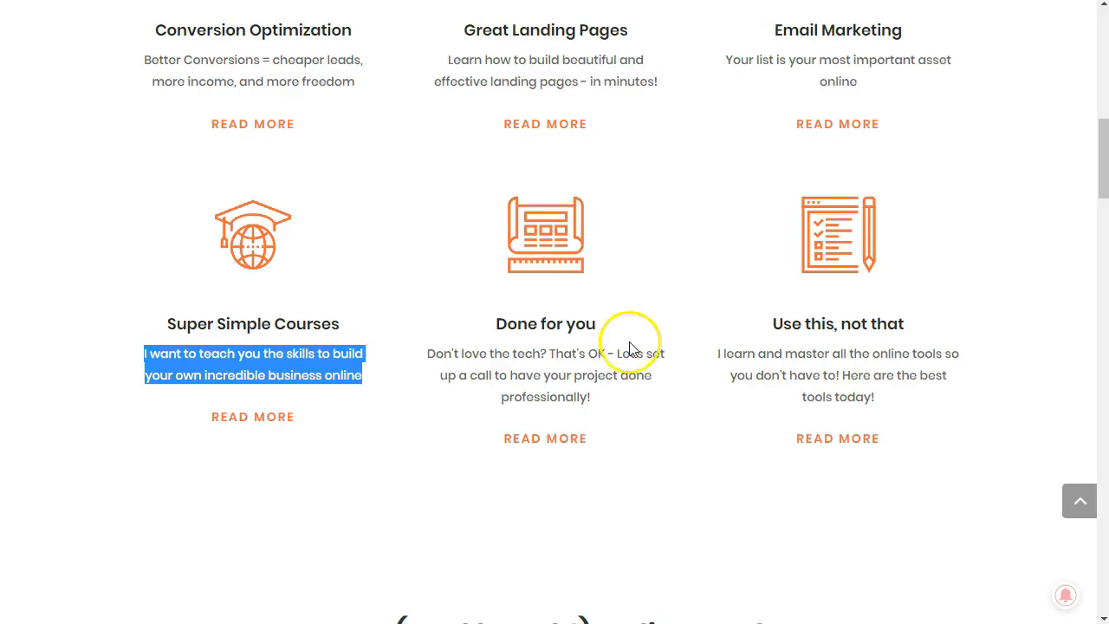
# Step: Add a new section below the second row of blurbs with a single-column row containing a Text module
pyautogui.scroll(10, 646, 347)
pyautogui.scroll(-4, 361, 153)
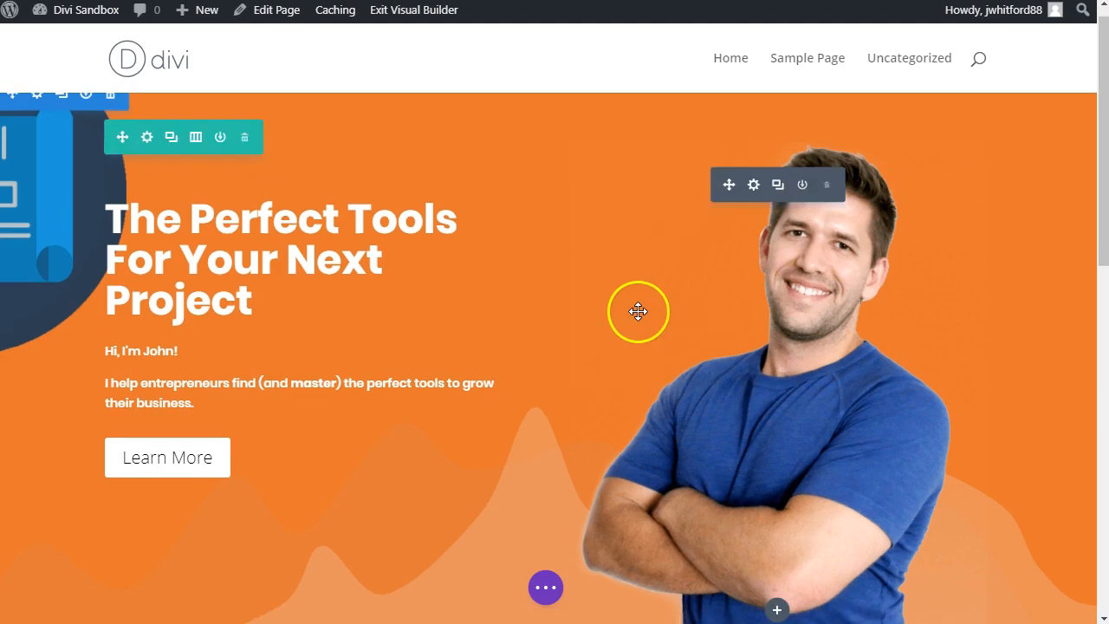
pyautogui.scroll(-10, 638, 312)
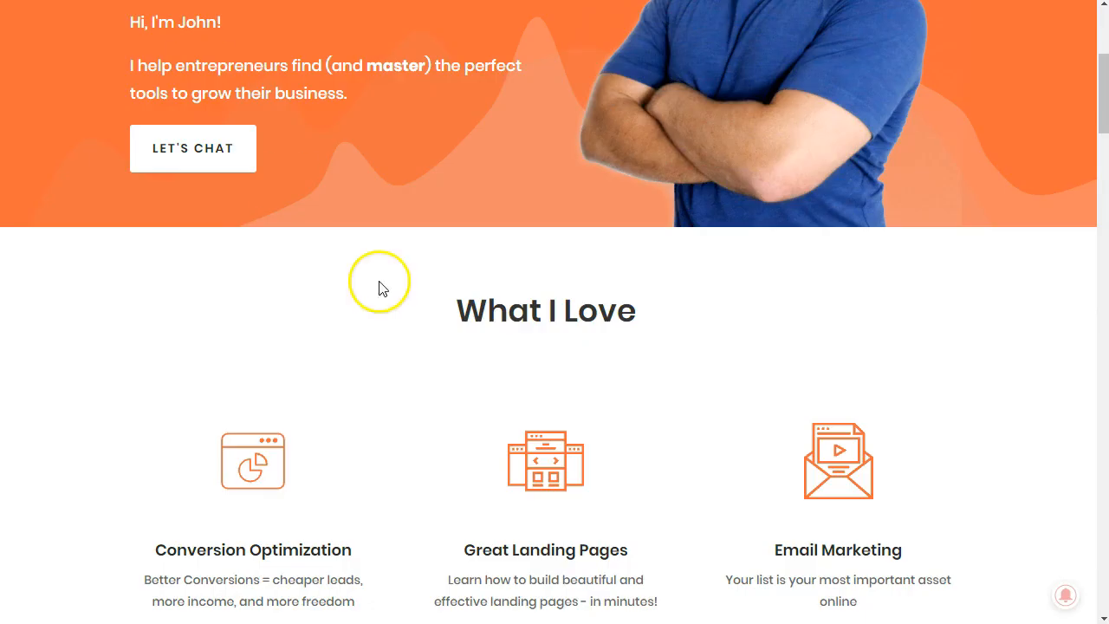
pyautogui.scroll(-9, 705, 413)
pyautogui.scroll(-2, 658, 390)
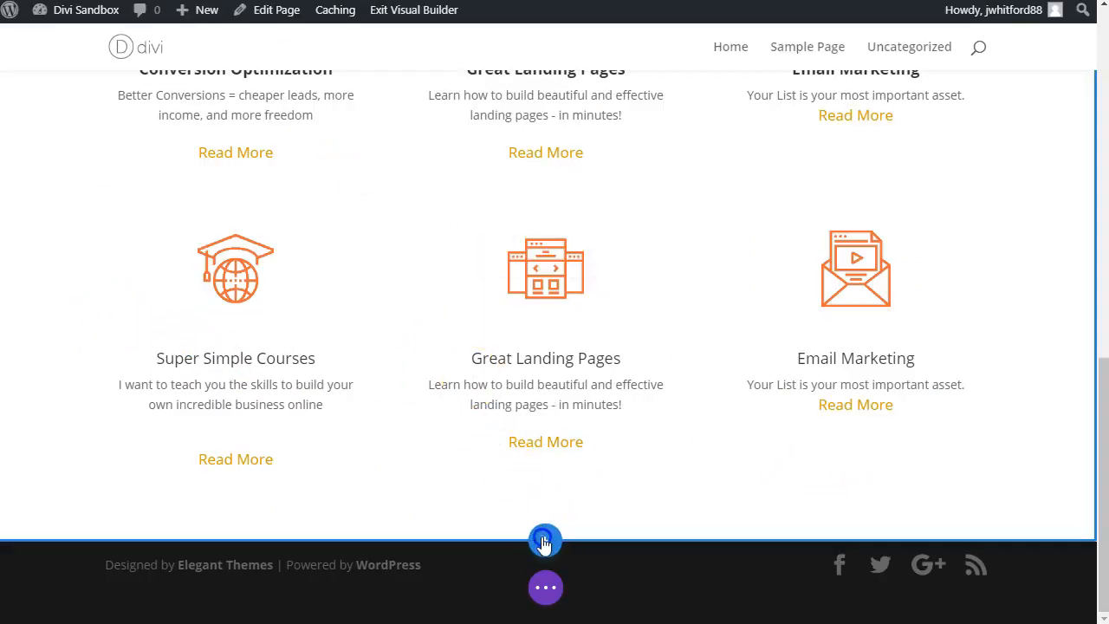
pyautogui.click(543, 539)
pyautogui.click(459, 494)
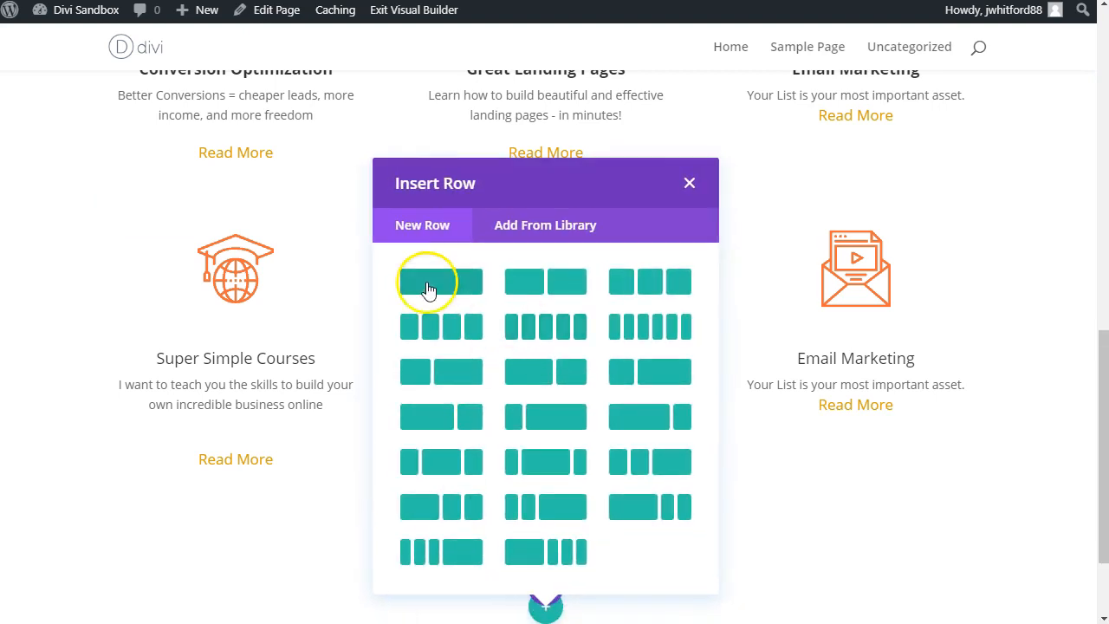
pyautogui.click(425, 287)
pyautogui.click(522, 183)
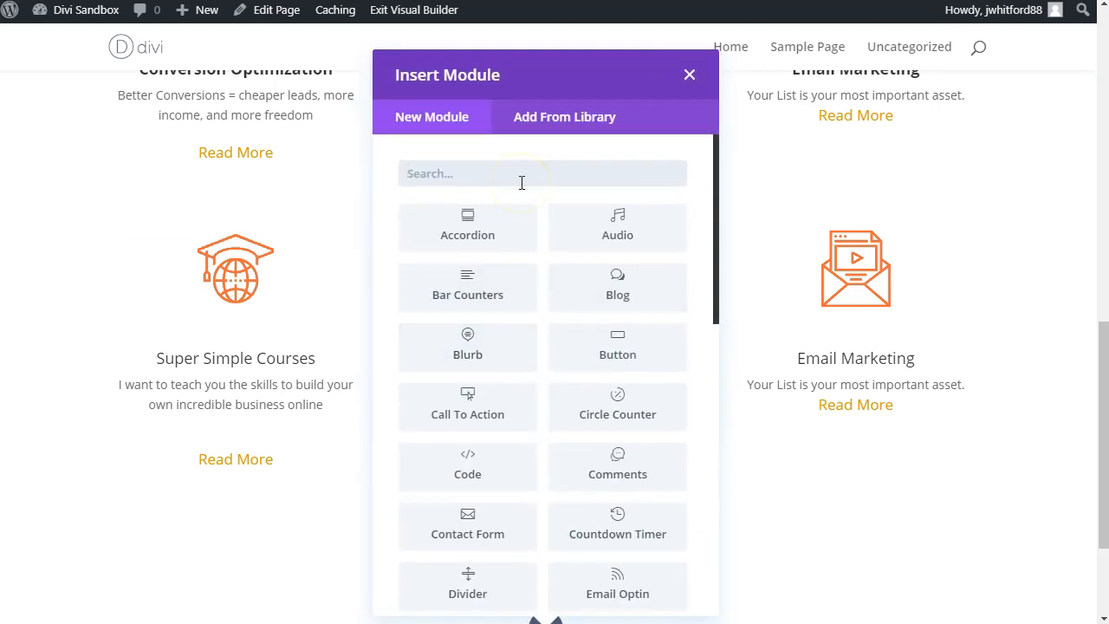
pyautogui.write('text')
pyautogui.press('Return')
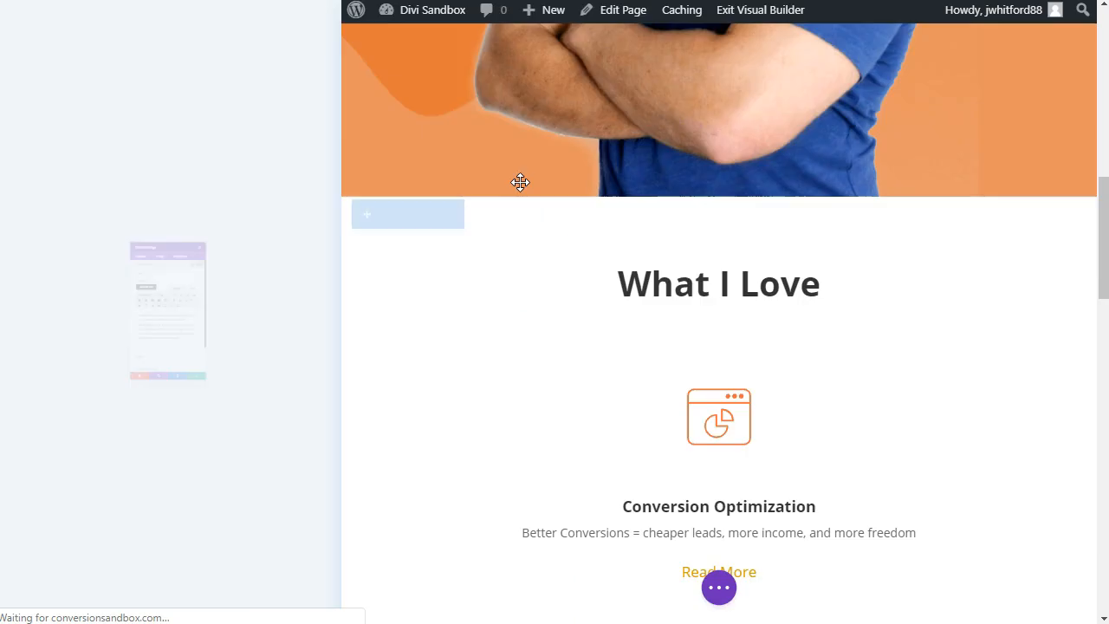
# Step: Replace the placeholder text with the Heading 2 "I test (and break!) online tools all day long – so you don't have to!" and save
pyautogui.tripleClick(135, 394)
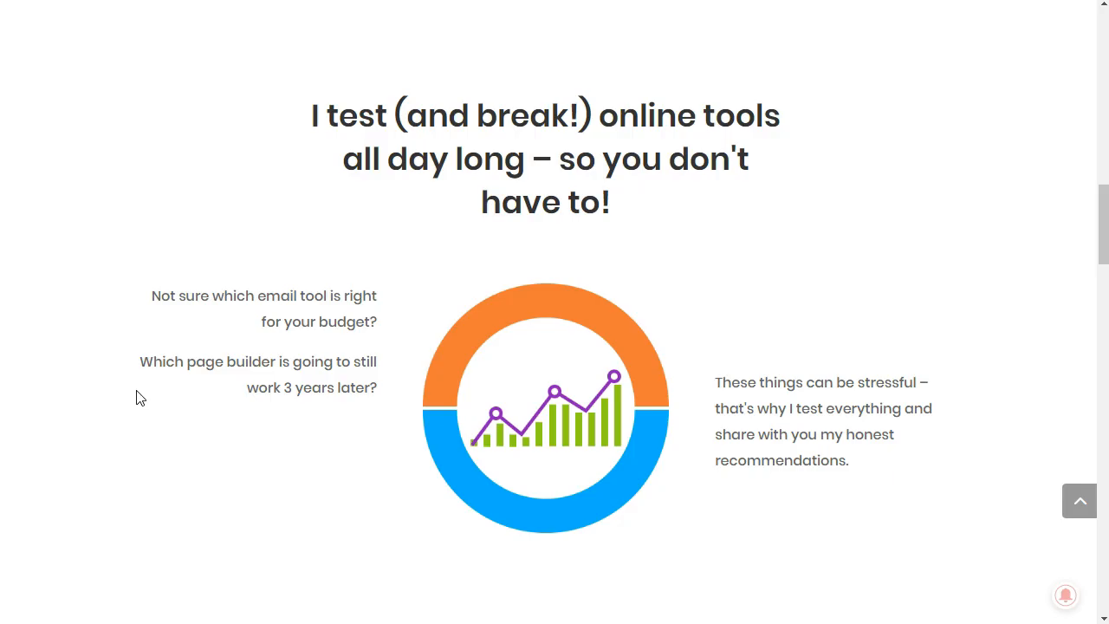
pyautogui.tripleClick(466, 137)
pyautogui.hotkey('ctrl', 'c')
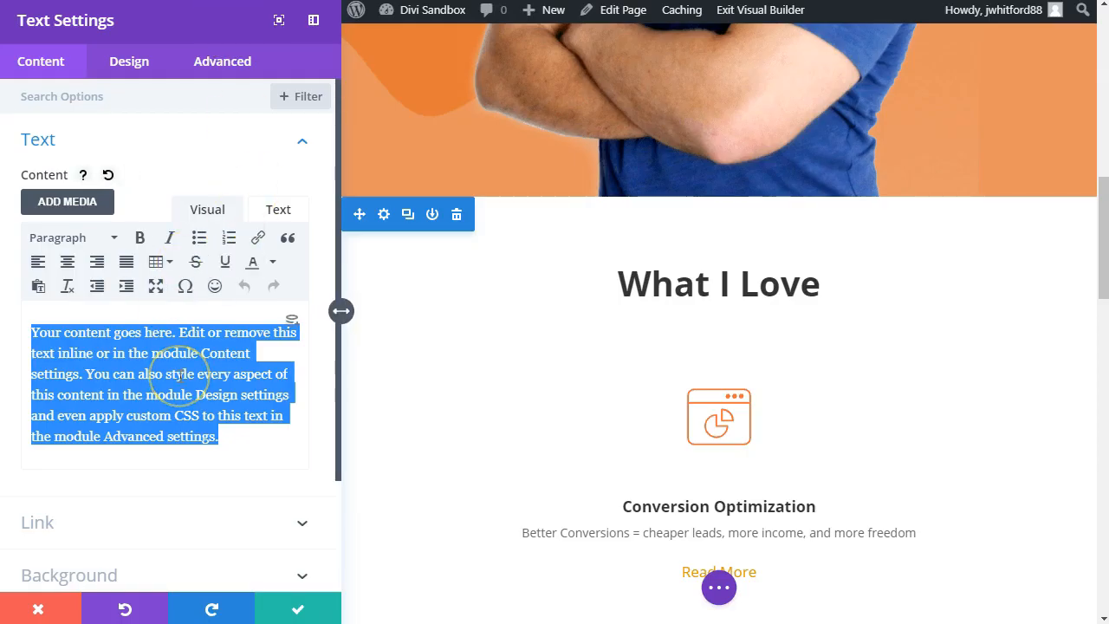
pyautogui.hotkey('alt', 'shift', '2')
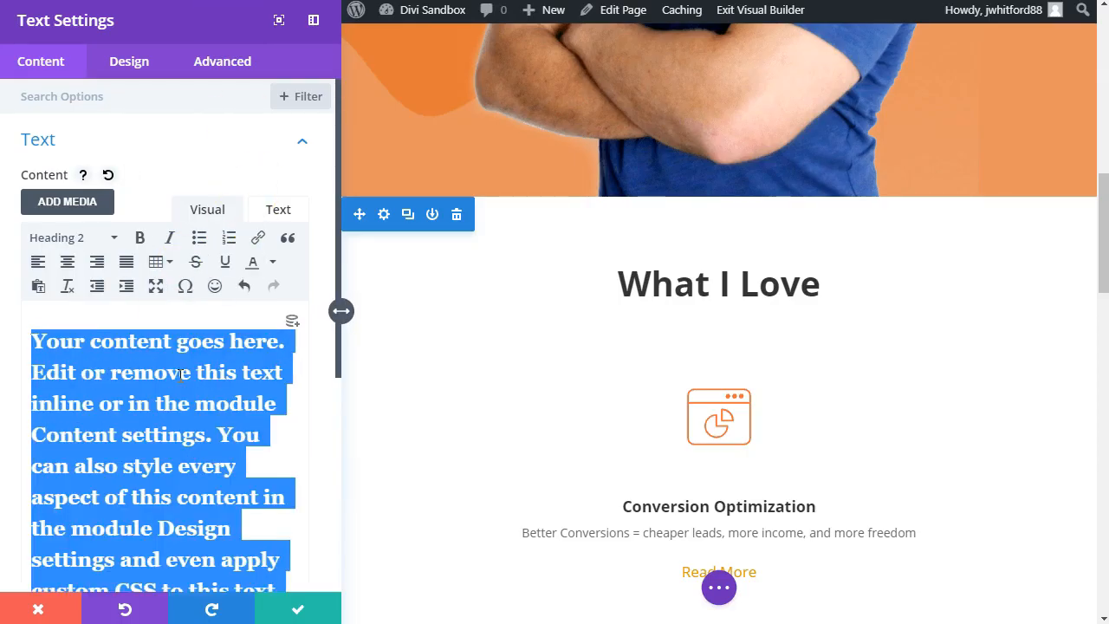
pyautogui.hotkey('ctrl', 'v')
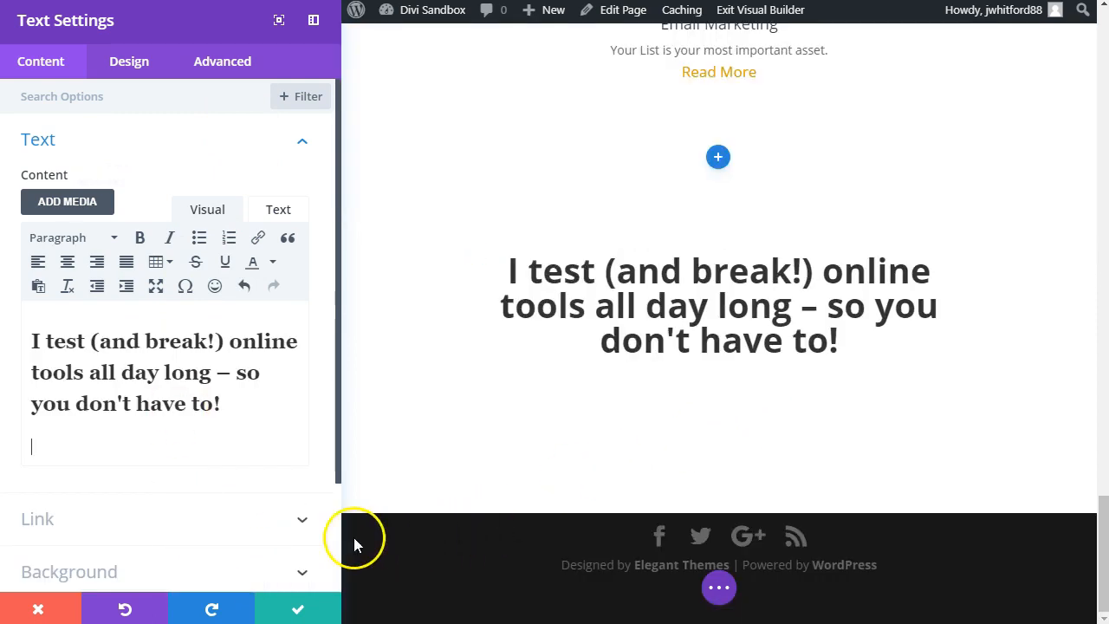
pyautogui.click(292, 608)
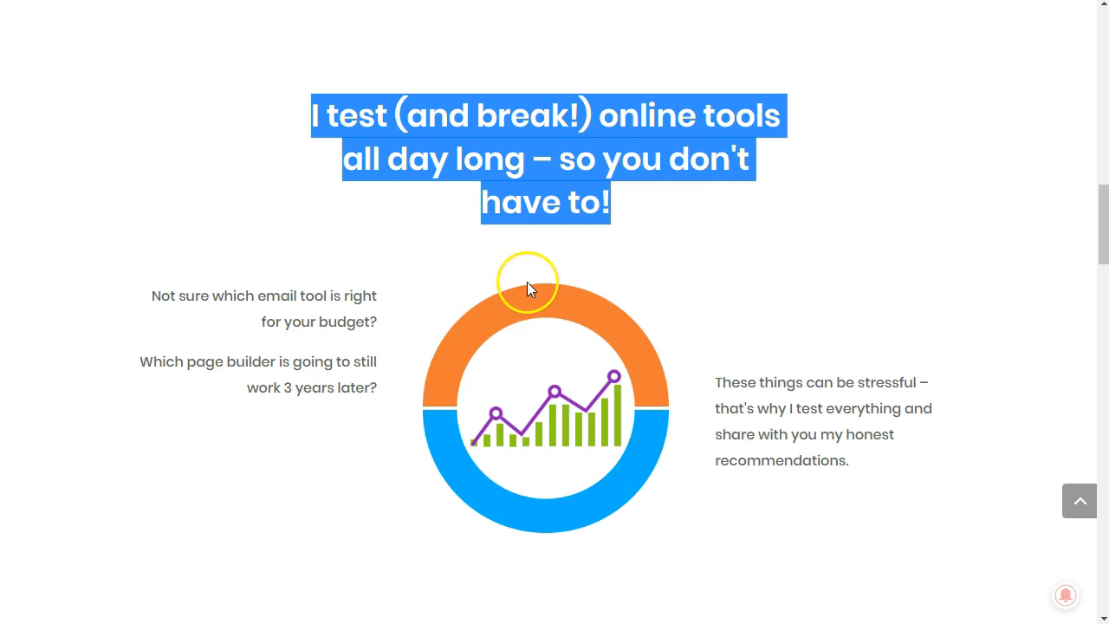
# Step: Set the width of the "I test (and break!)" heading's Text module to 75% and save it
pyautogui.click(641, 229)
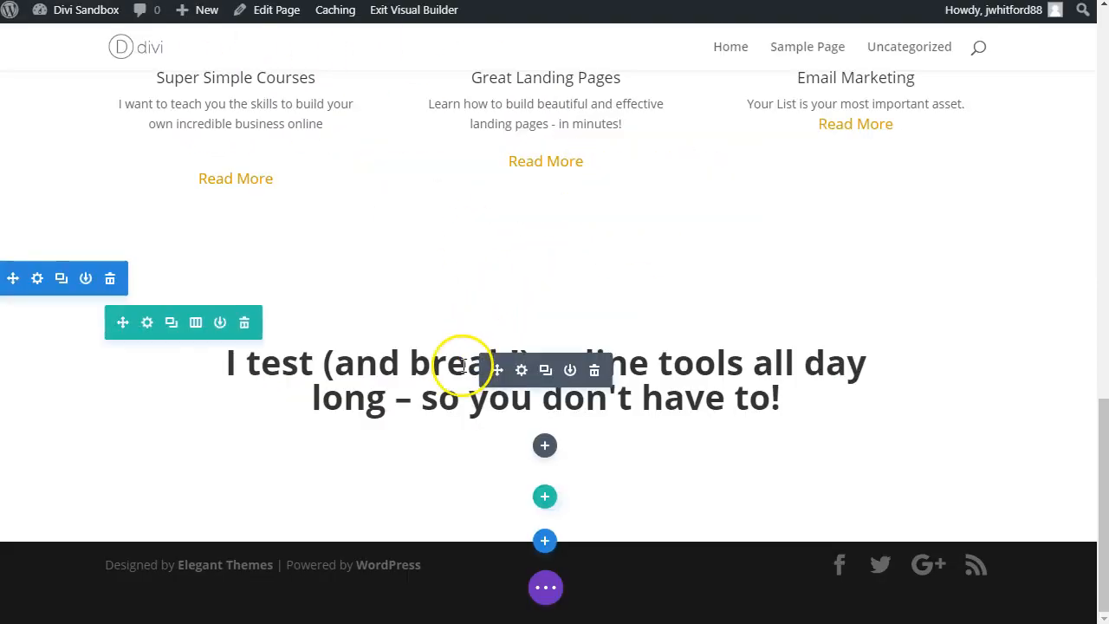
pyautogui.click(522, 373)
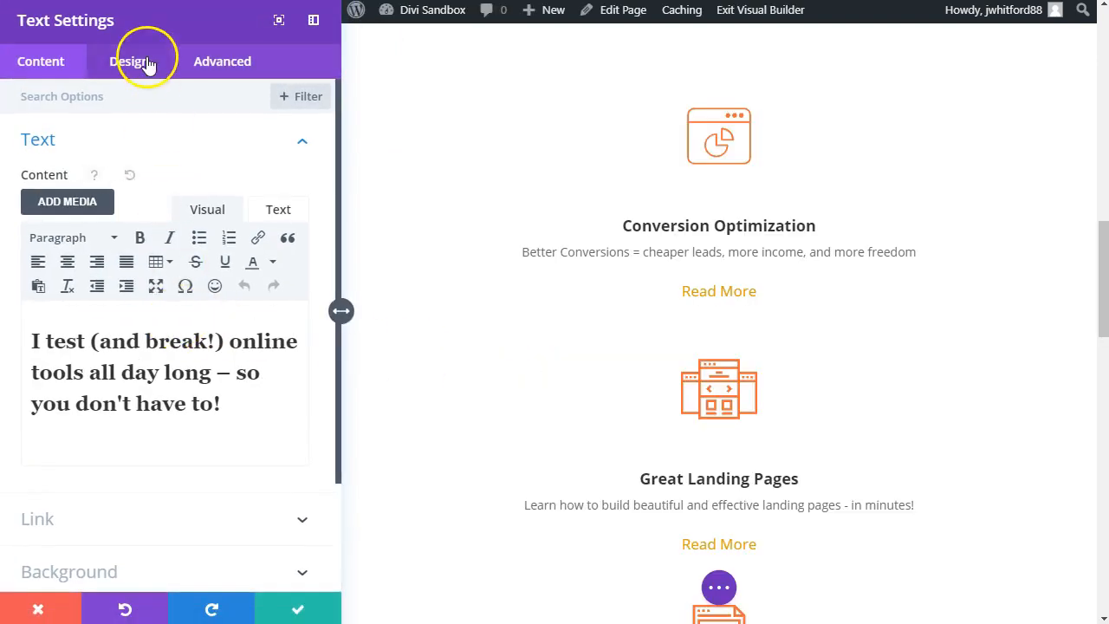
pyautogui.click(141, 65)
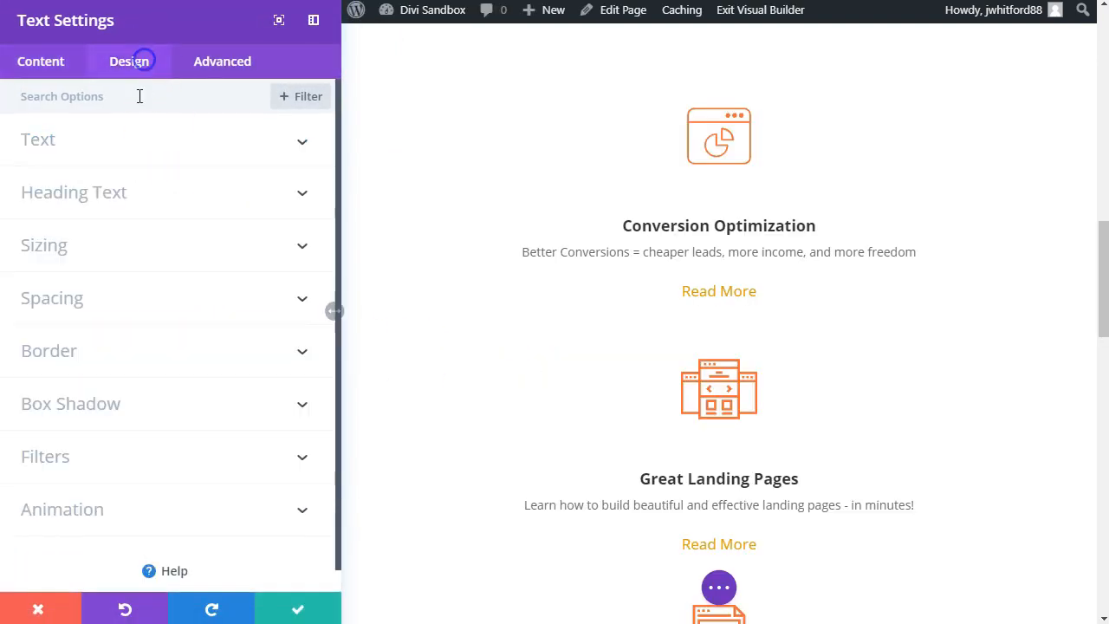
pyautogui.click(103, 254)
pyautogui.click(209, 212)
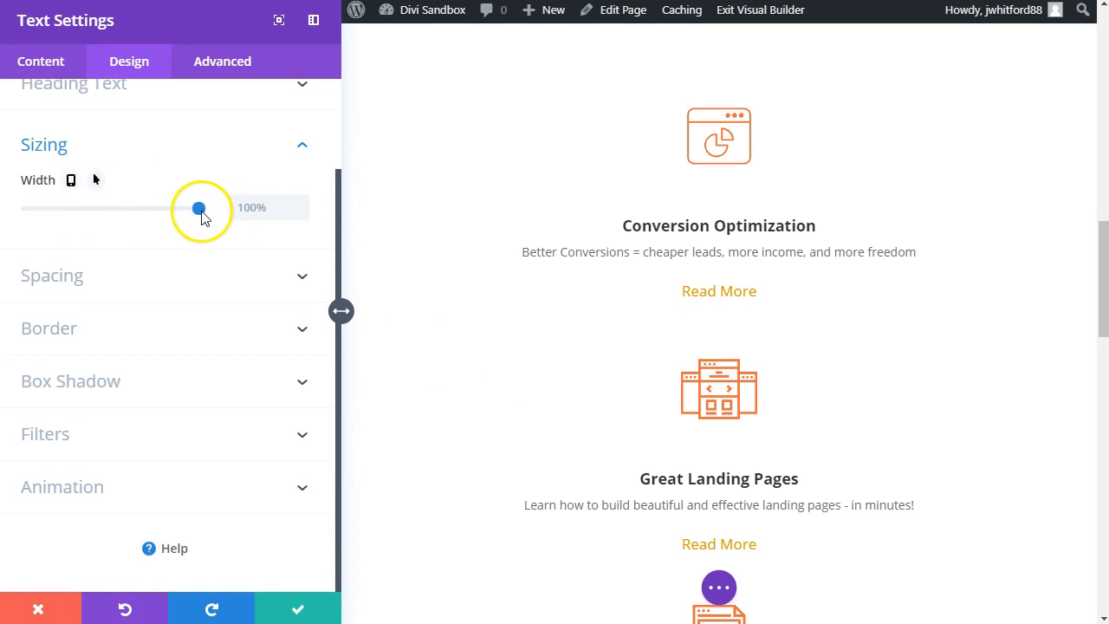
pyautogui.moveTo(201, 216); pyautogui.dragTo(197, 216)
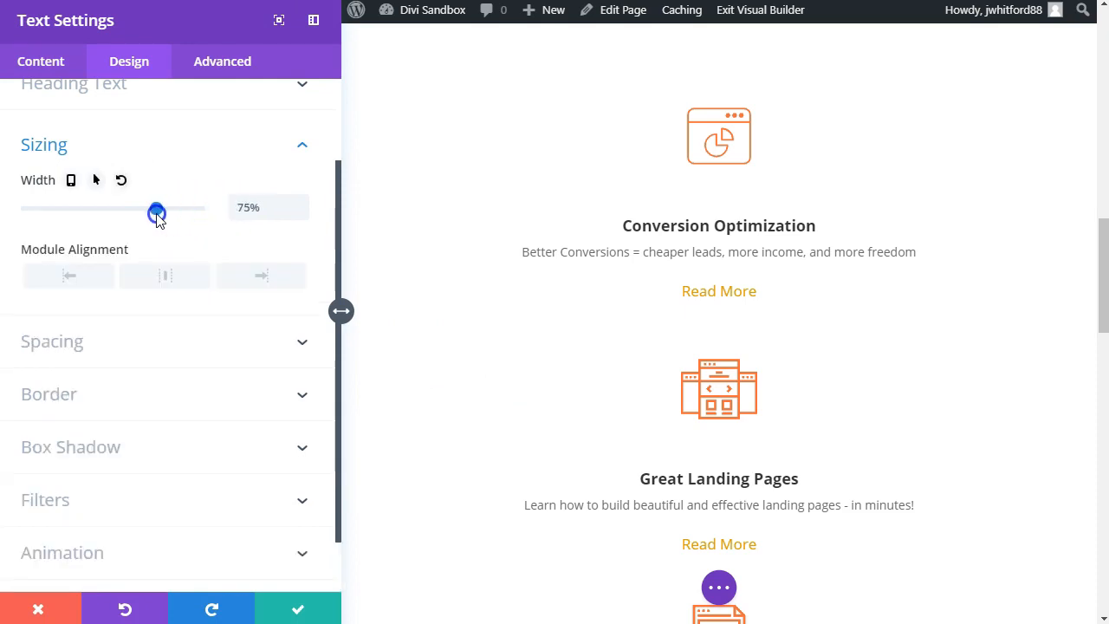
pyautogui.click(297, 609)
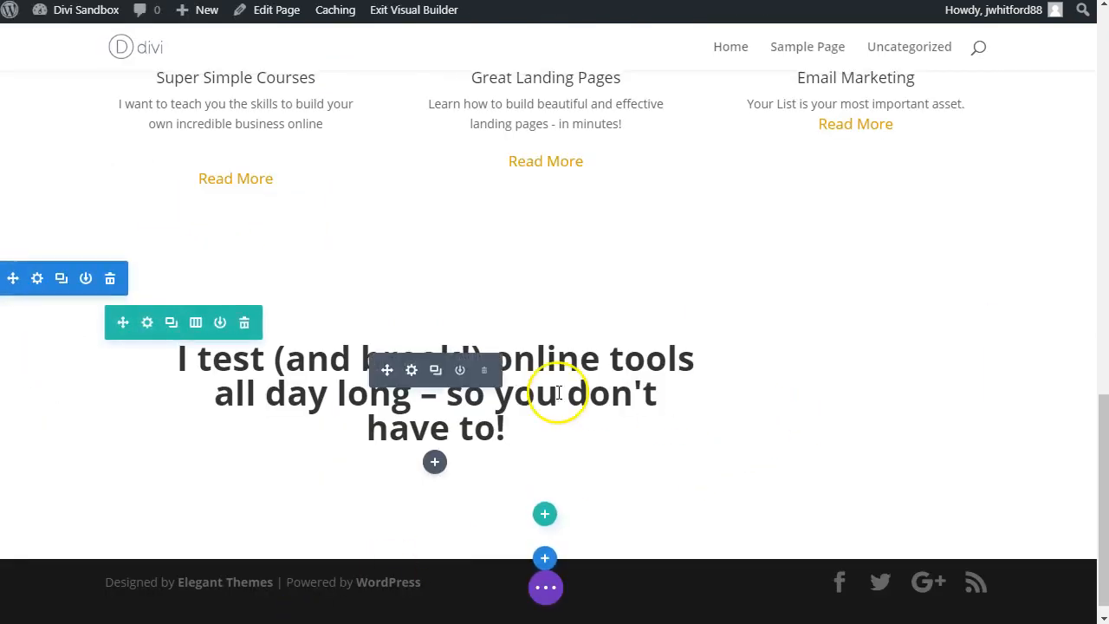
# Step: Center the heading text and set its module alignment to center, then save
pyautogui.scroll(-1, 680, 422)
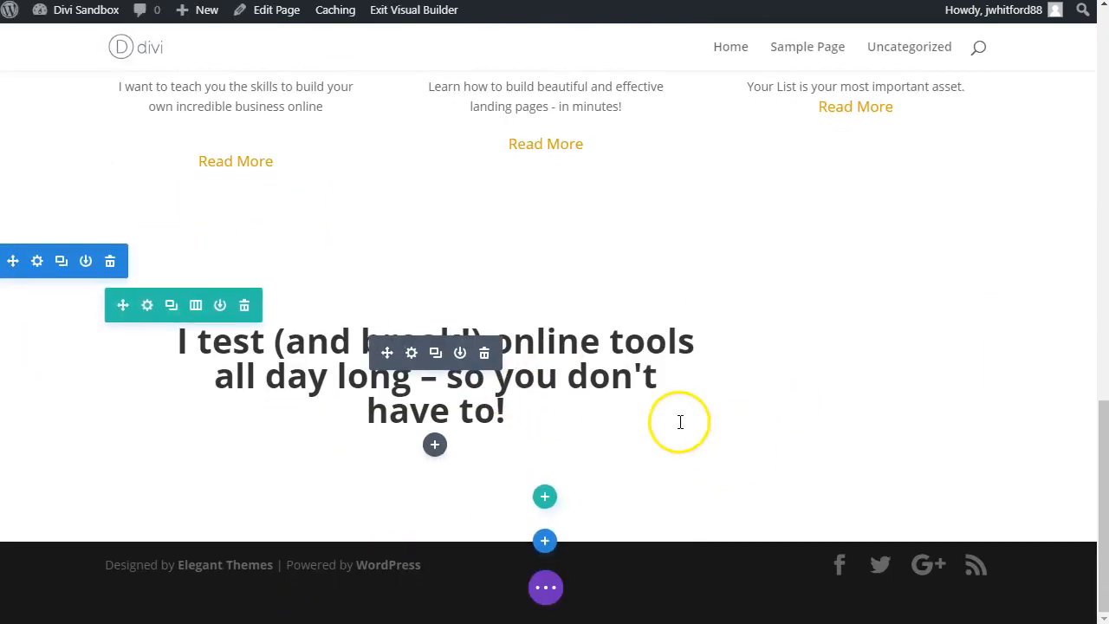
pyautogui.click(409, 353)
pyautogui.click(90, 338)
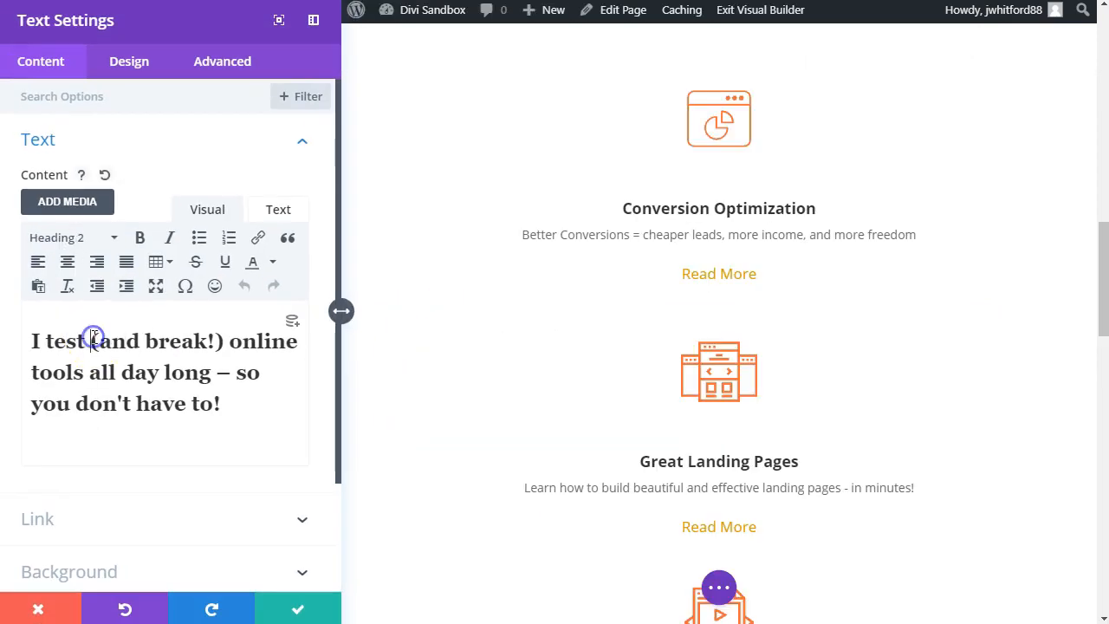
pyautogui.click(74, 270)
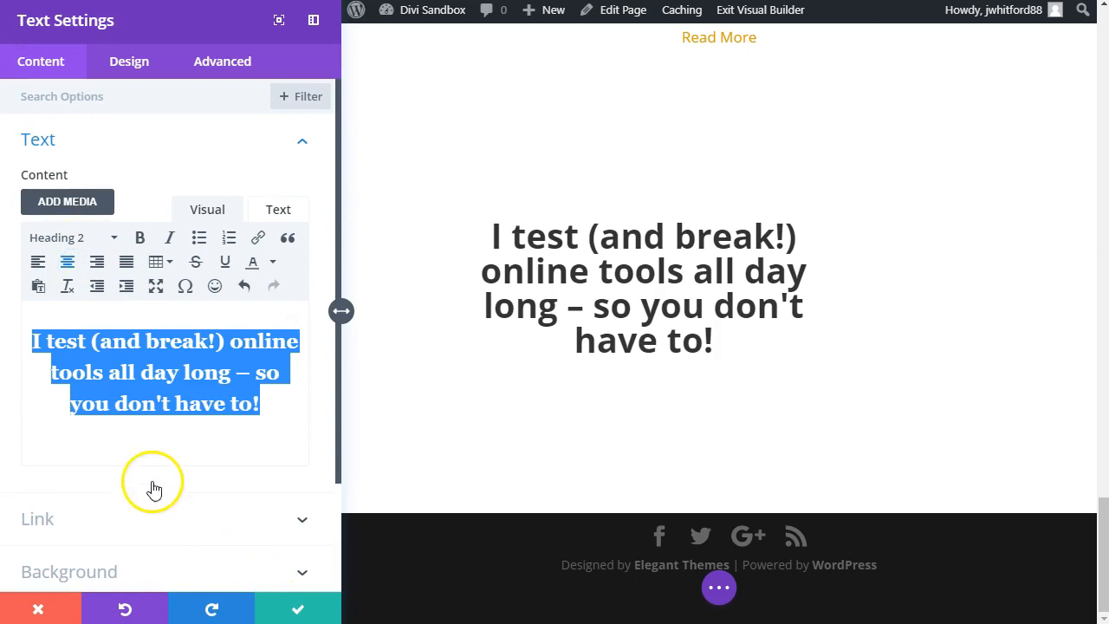
pyautogui.click(127, 59)
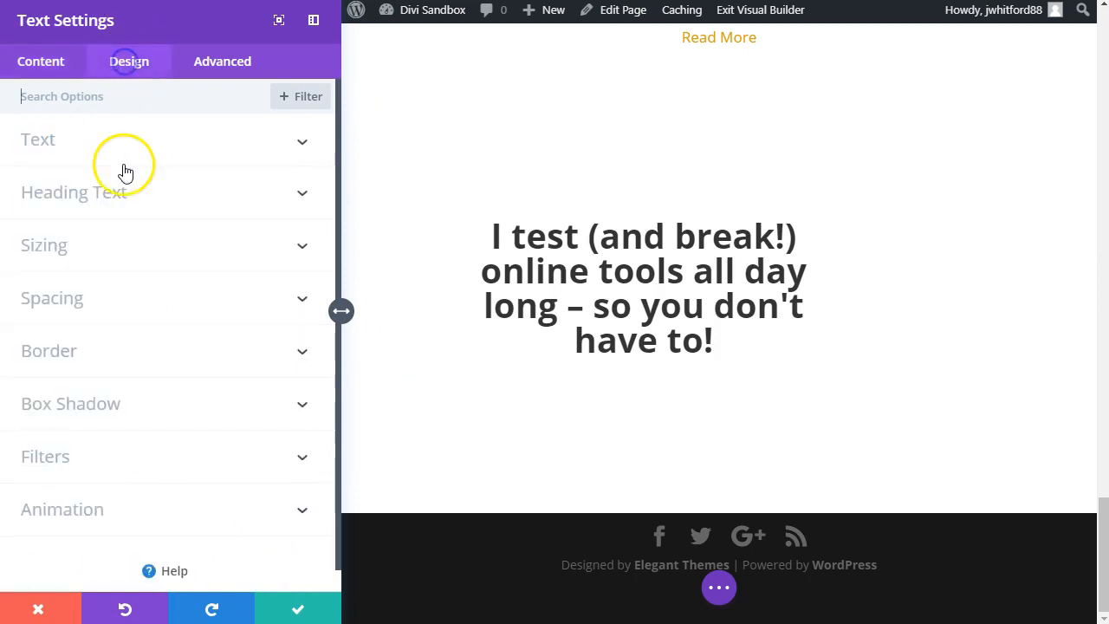
pyautogui.click(106, 260)
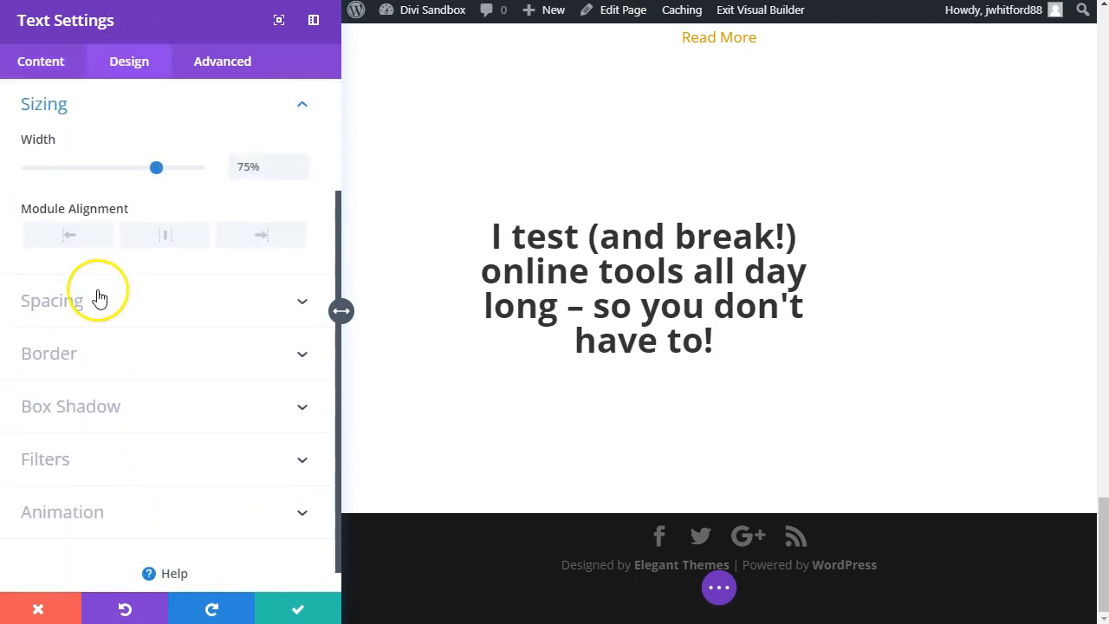
pyautogui.click(163, 238)
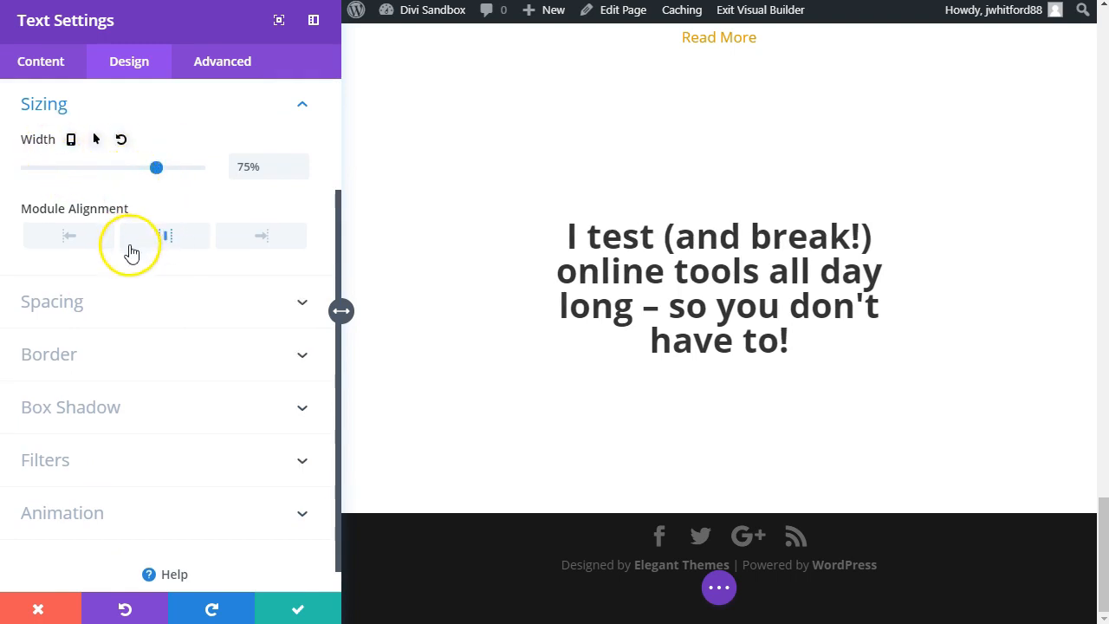
pyautogui.click(308, 608)
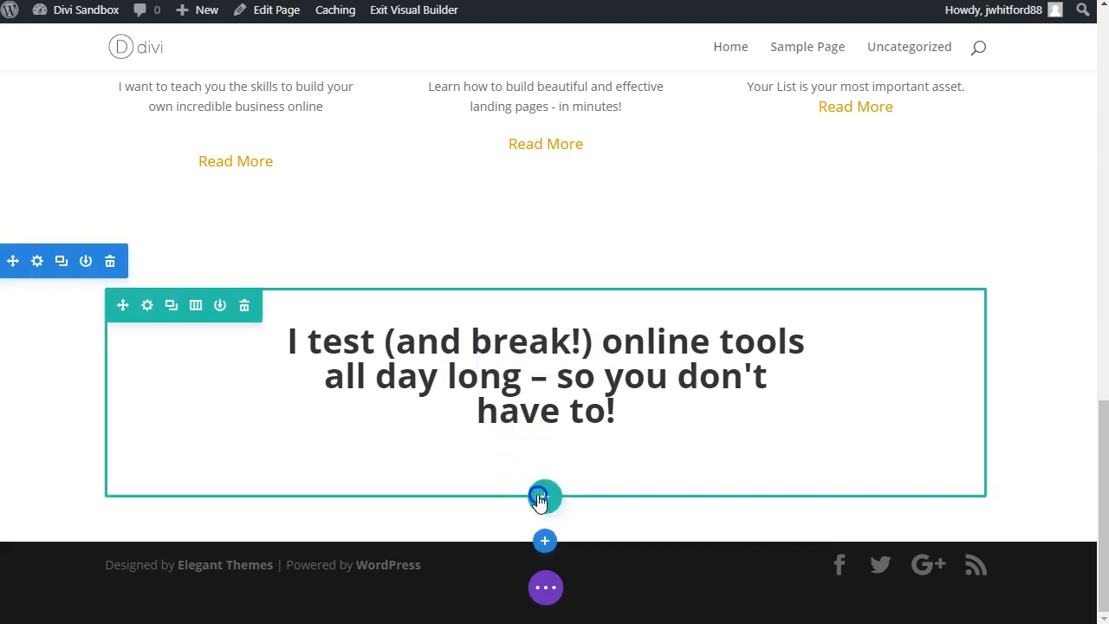
# Step: Insert a three-column row below the heading and add an Image module to its middle column
pyautogui.click(544, 496)
pyautogui.click(614, 164)
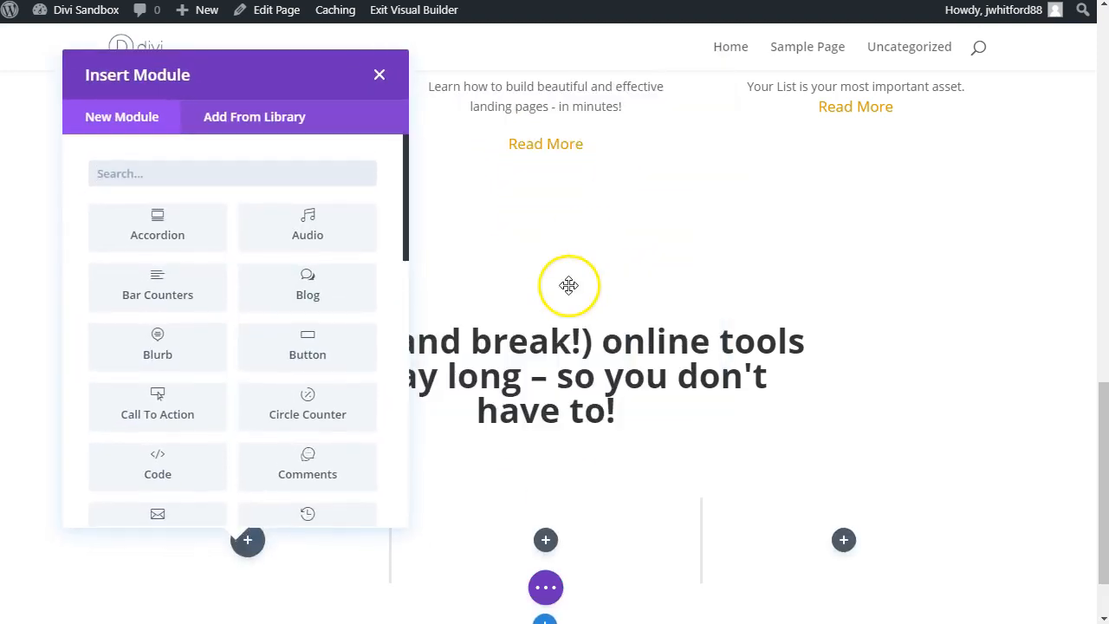
pyautogui.click(546, 455)
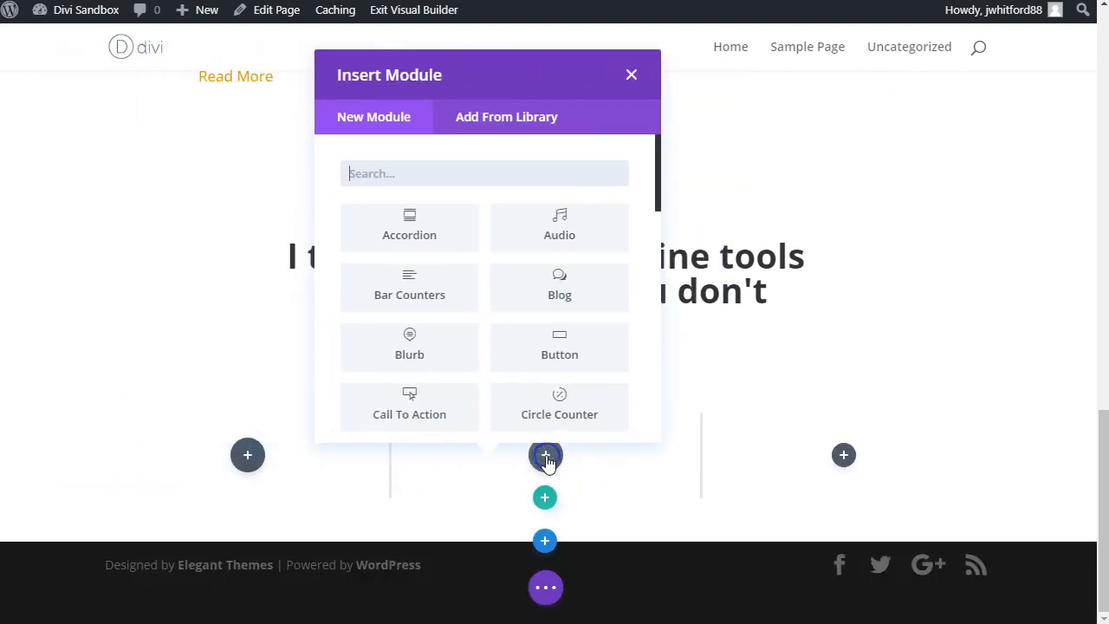
pyautogui.write('image')
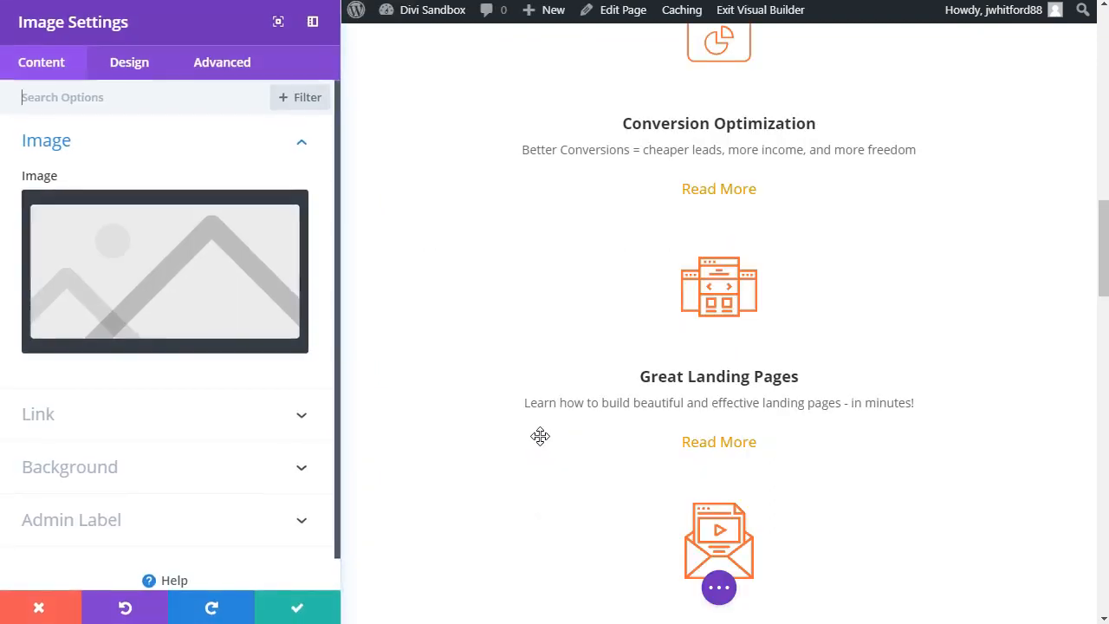
# Step: Upload Circle-Graph.png and use it as the Image module's picture
pyautogui.click(284, 216)
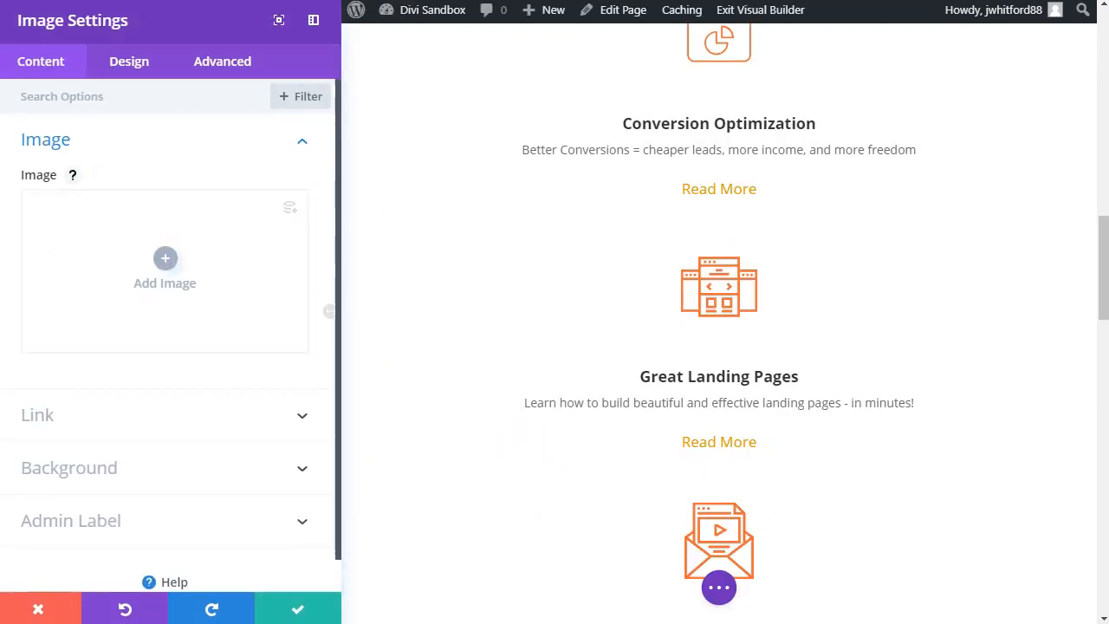
pyautogui.click(165, 275)
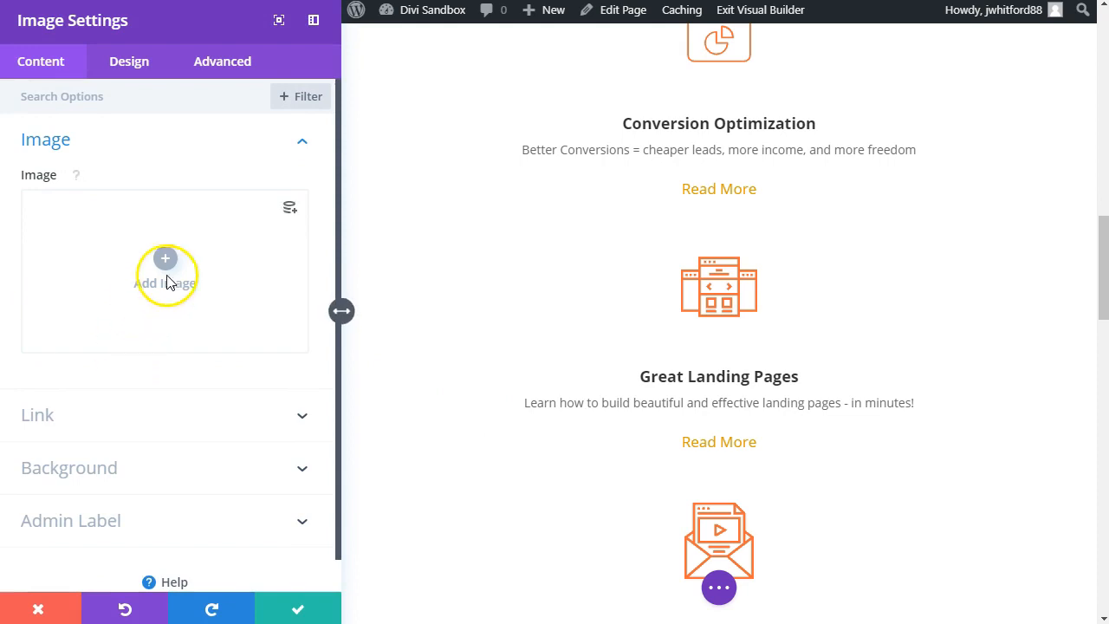
pyautogui.moveTo(1108, 329); pyautogui.dragTo(685, 334)
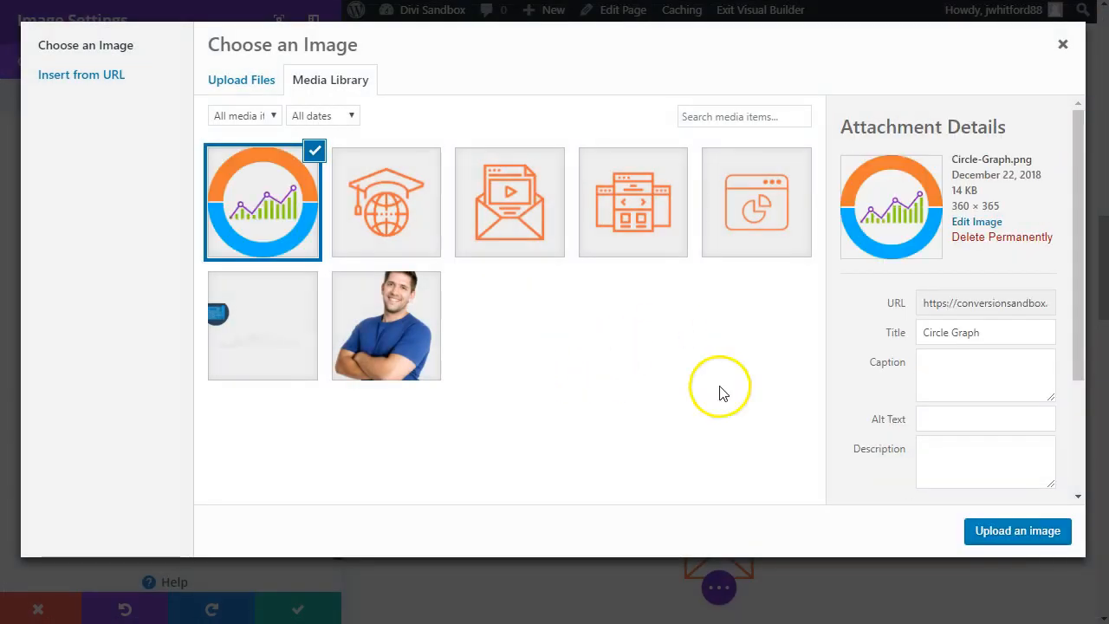
pyautogui.click(992, 552)
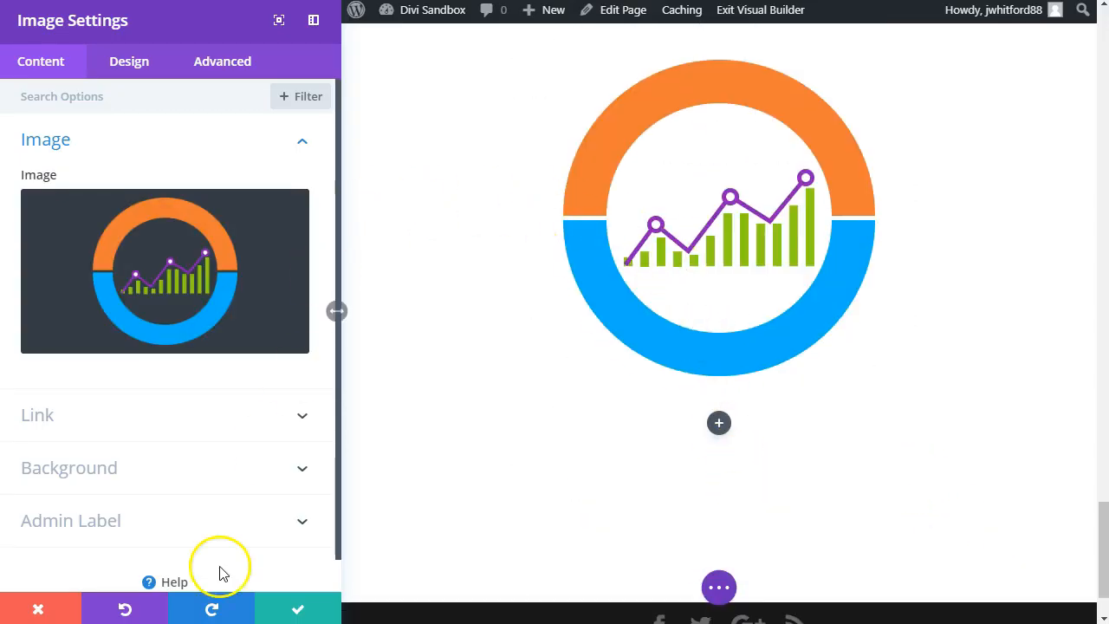
# Step: Set the circle graph's image alignment to center and save the module
pyautogui.click(132, 64)
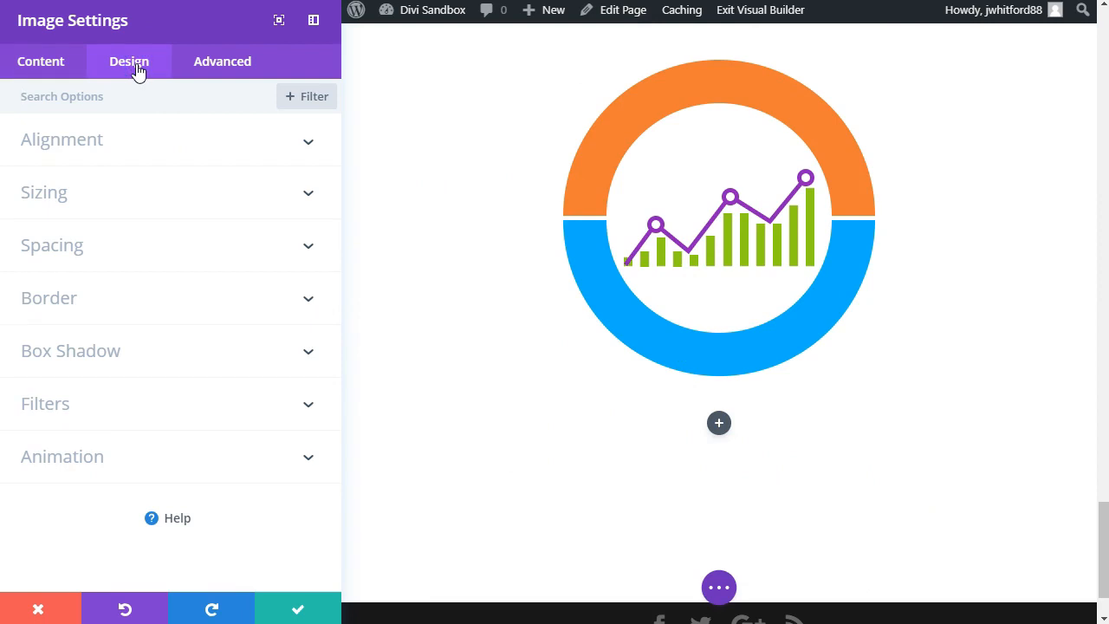
pyautogui.click(141, 140)
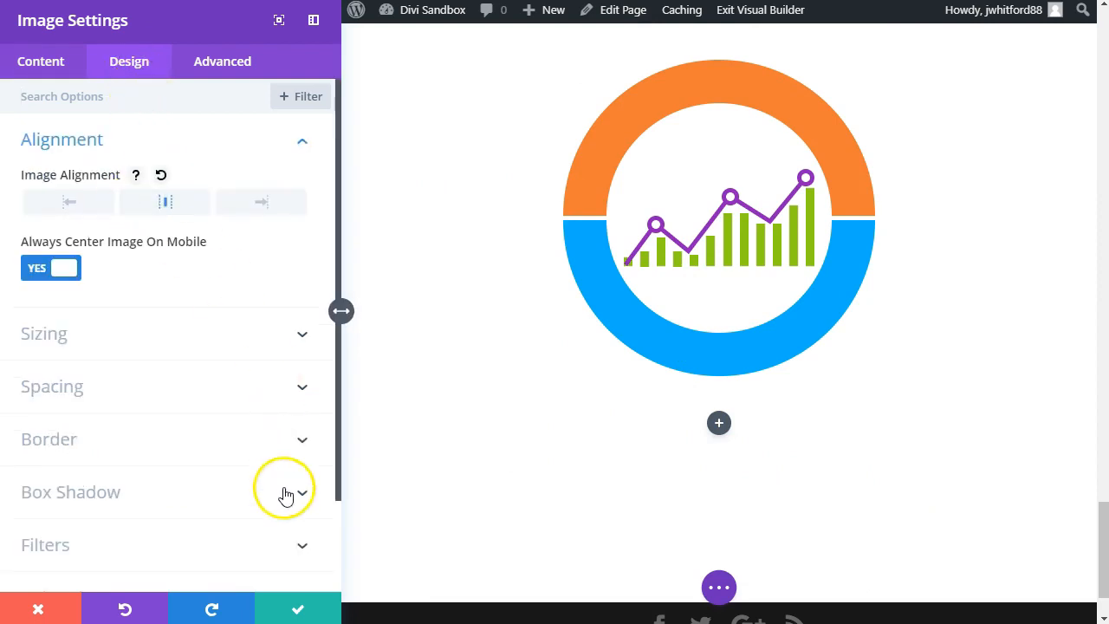
pyautogui.click(301, 606)
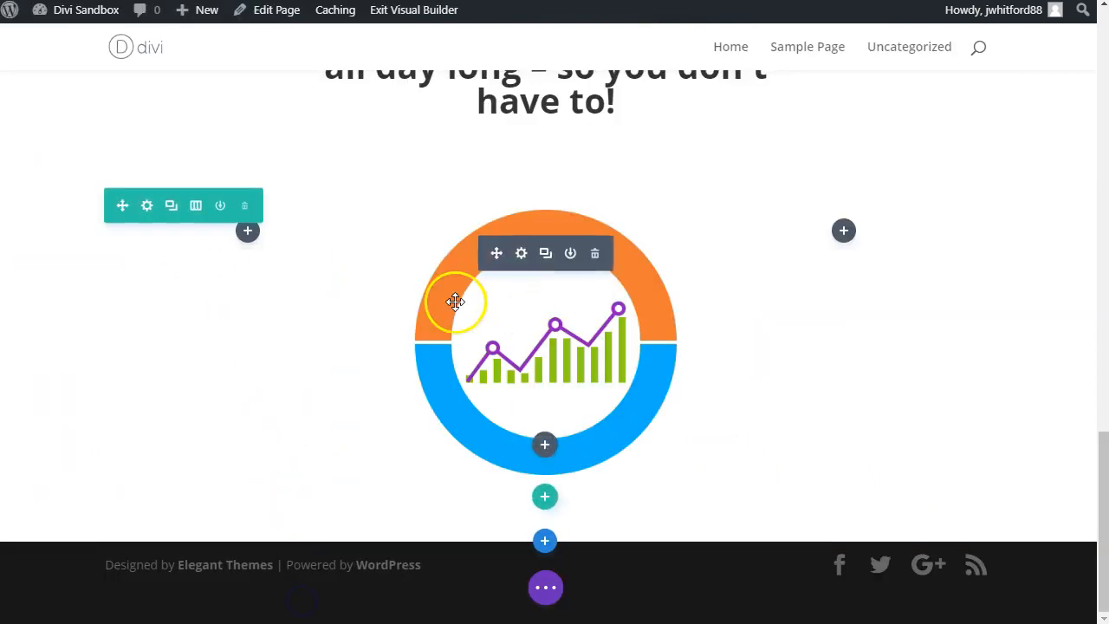
# Step: Add a Text module to the row's first column, replace its placeholder with the two questions from the reference page as plain text, and save
pyautogui.click(250, 247)
pyautogui.write('text')
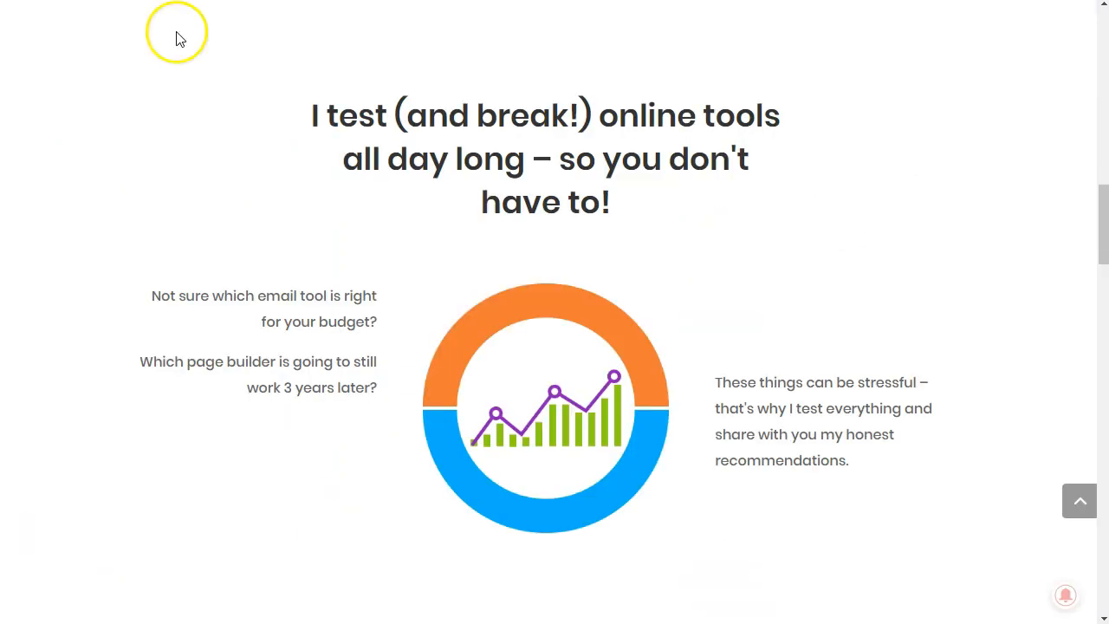
pyautogui.moveTo(172, 303); pyautogui.dragTo(348, 396)
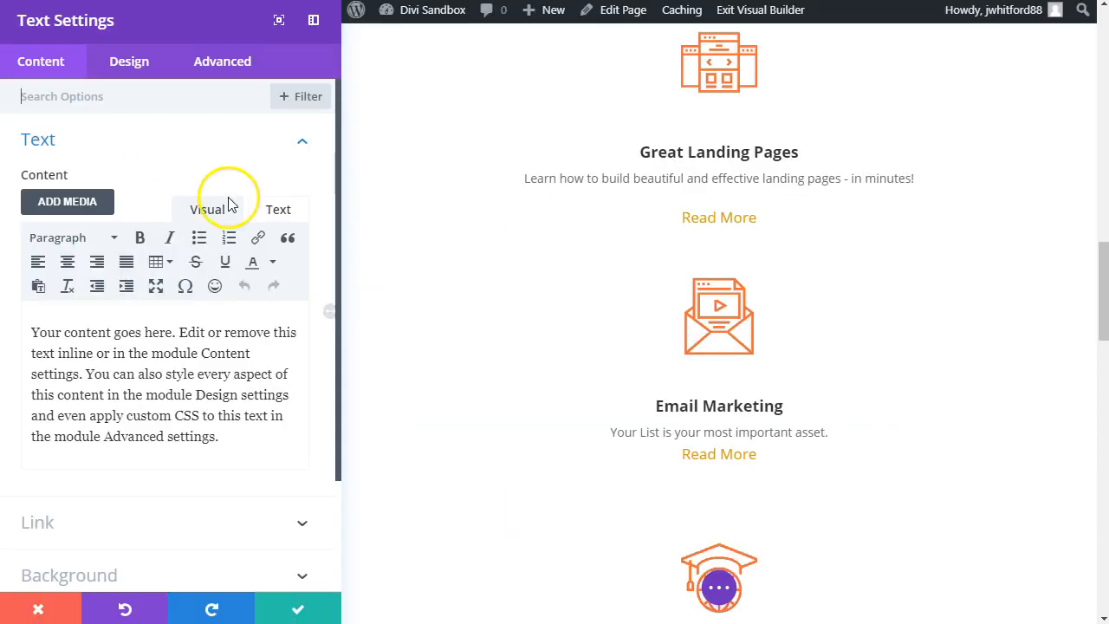
pyautogui.tripleClick(185, 436)
pyautogui.rightClick(217, 447)
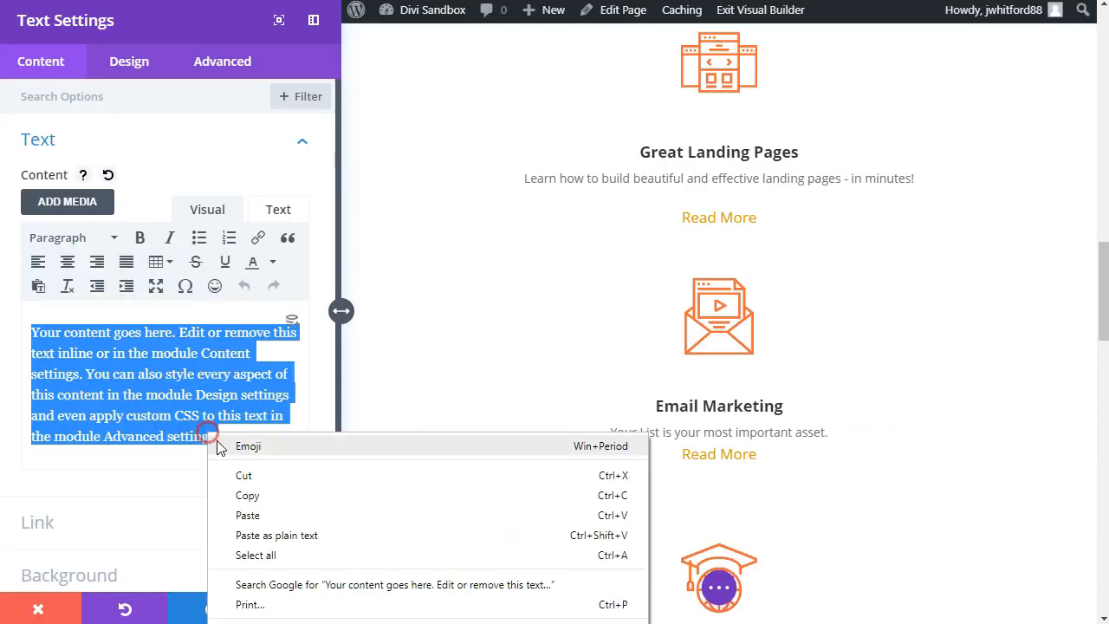
pyautogui.click(260, 534)
pyautogui.click(124, 358)
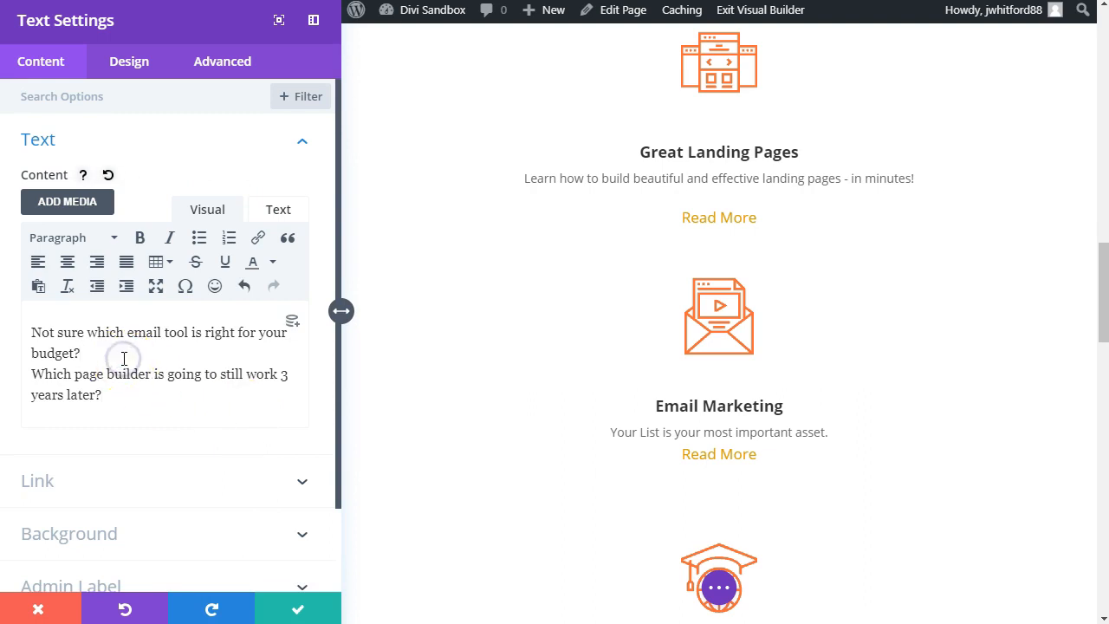
pyautogui.scroll(-8, 540, 426)
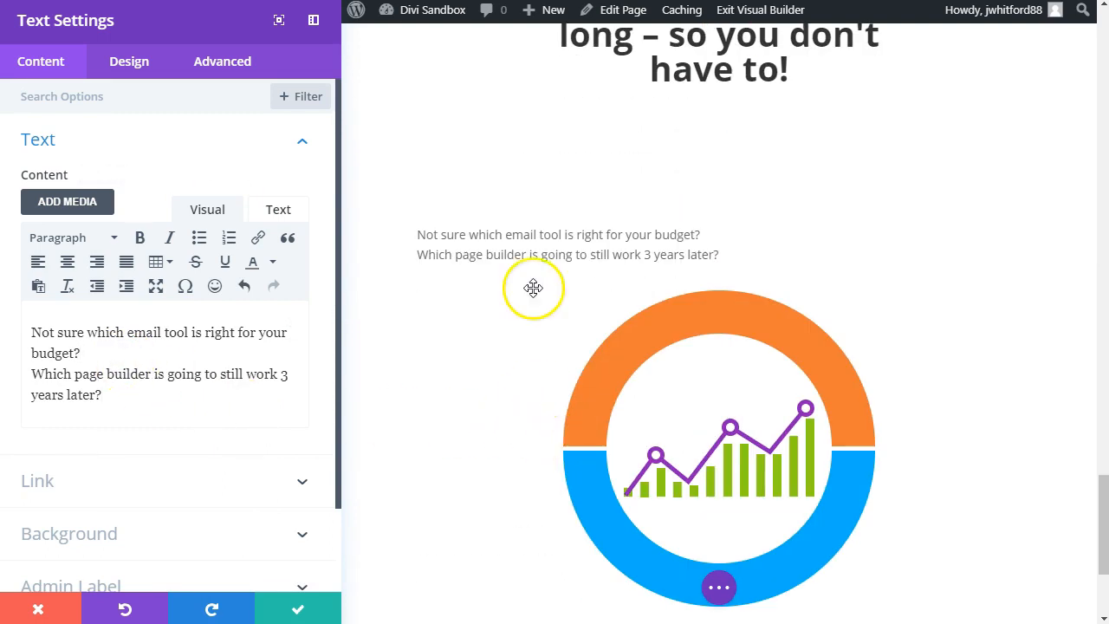
pyautogui.click(304, 608)
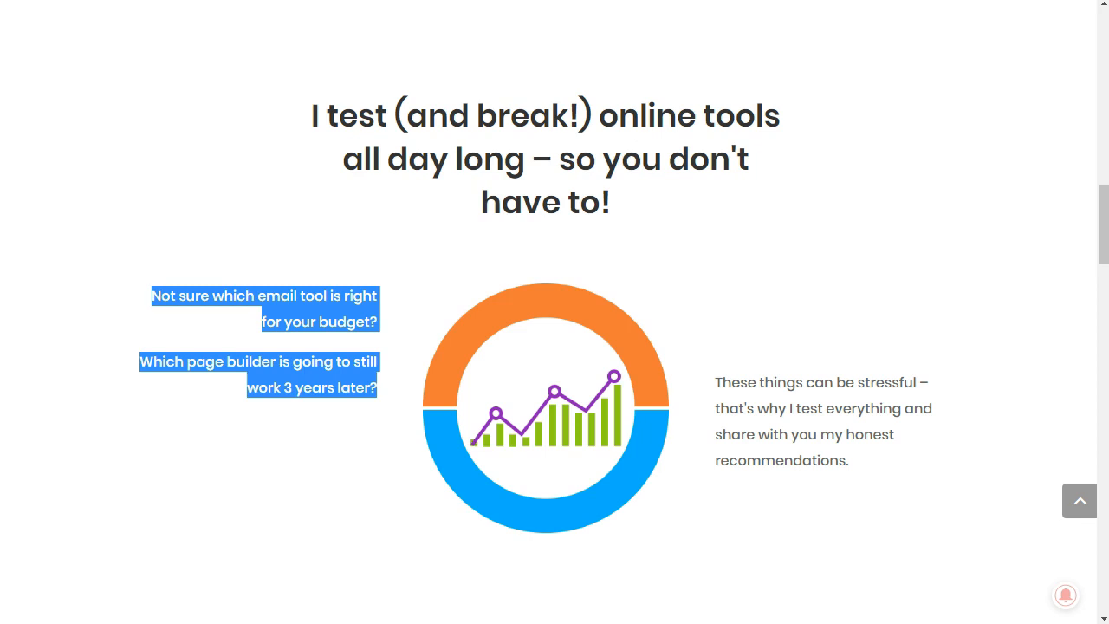
# Step: Set the text font weight of the first column's question text to Bold
pyautogui.click(267, 477)
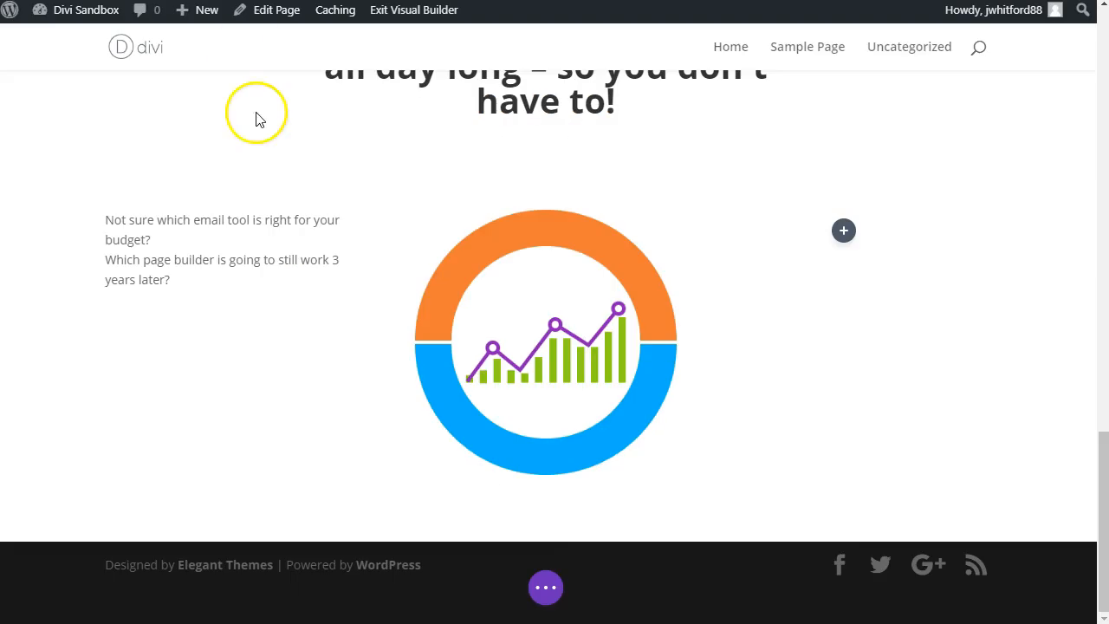
pyautogui.moveTo(188, 241)
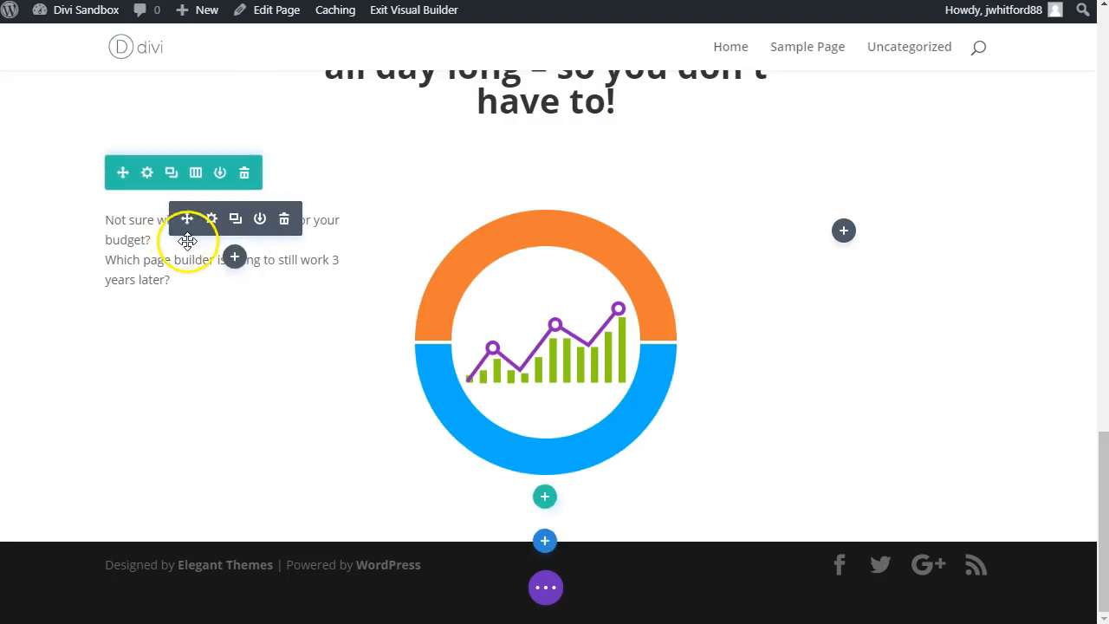
pyautogui.click(211, 222)
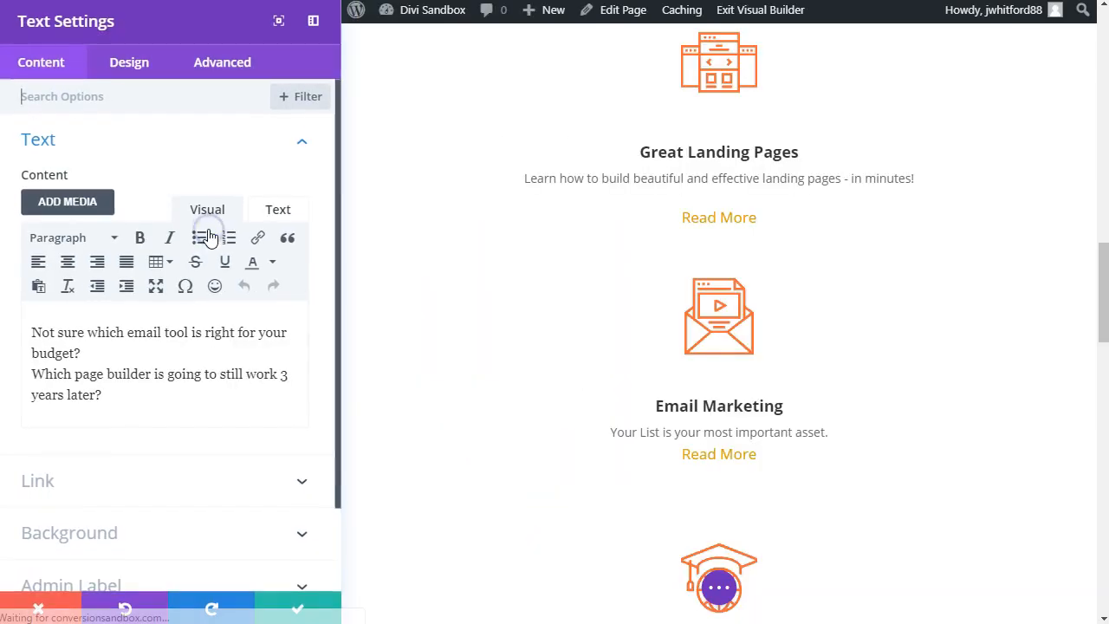
pyautogui.click(141, 71)
pyautogui.click(112, 143)
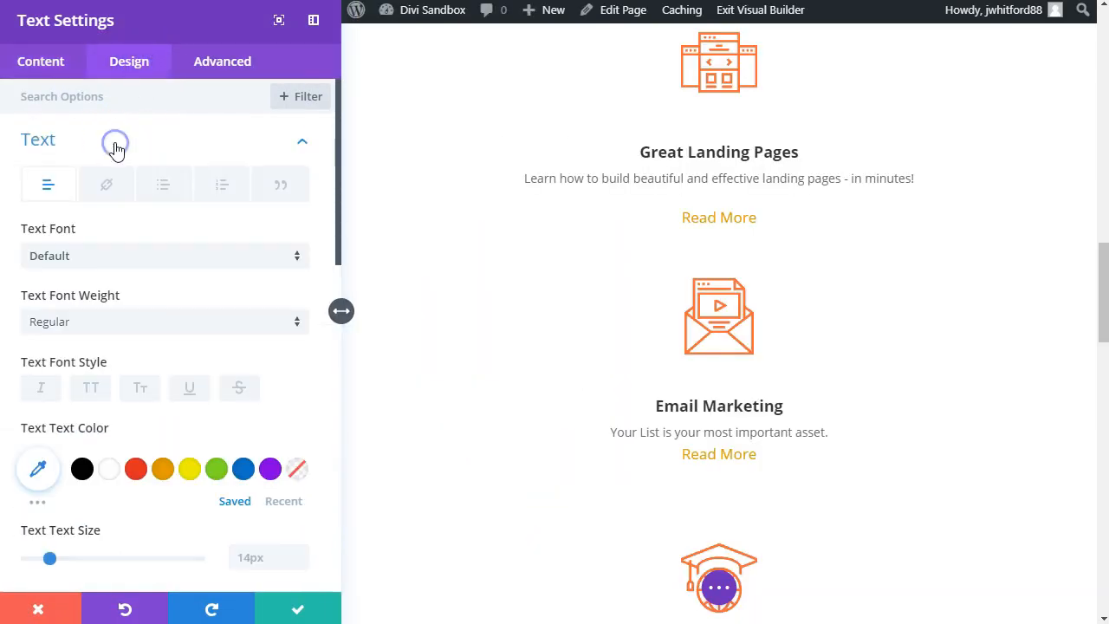
pyautogui.click(57, 201)
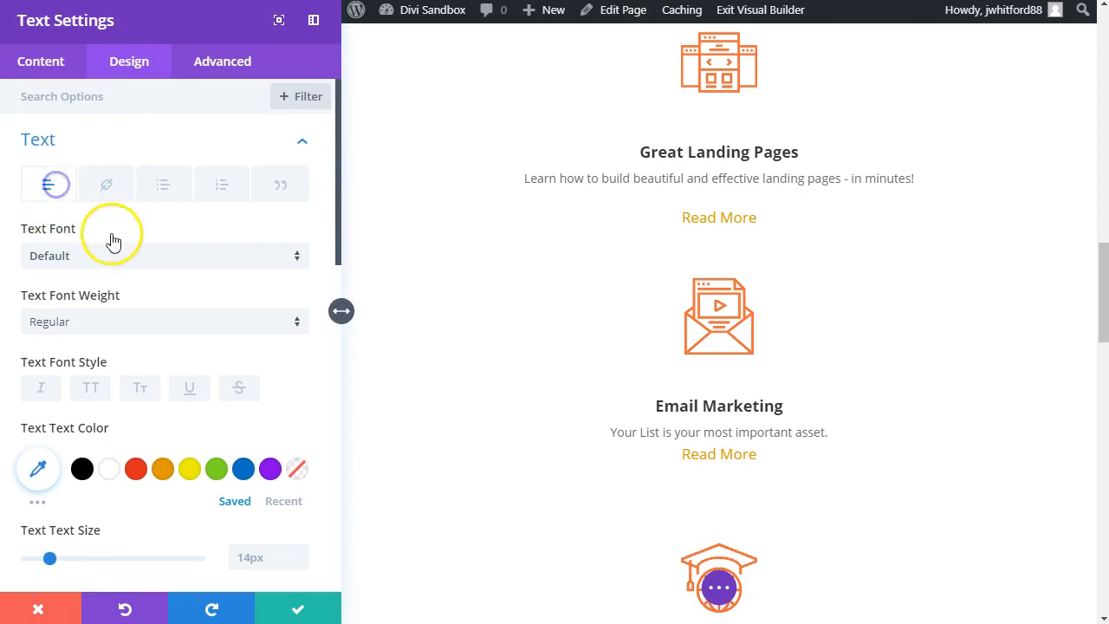
pyautogui.click(95, 336)
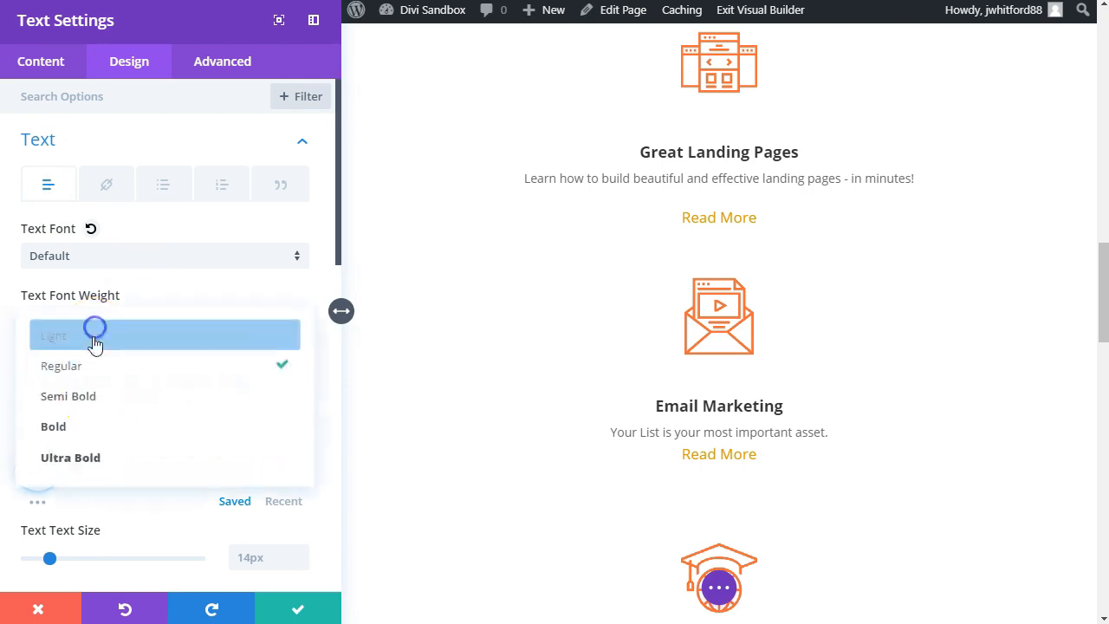
pyautogui.click(95, 433)
pyautogui.scroll(-10, 525, 471)
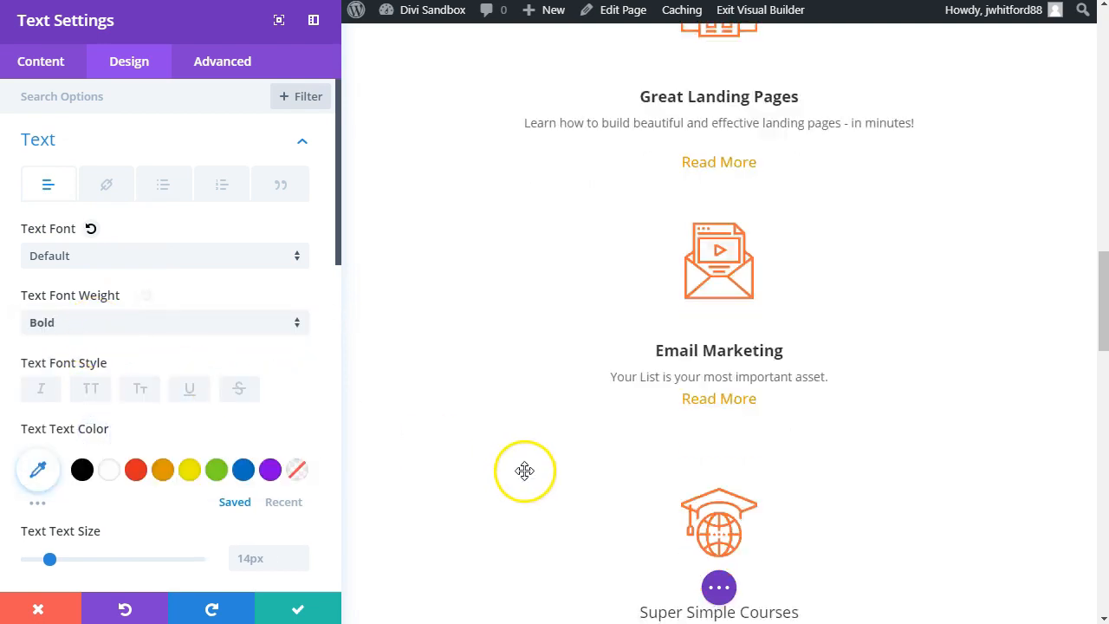
# Step: Align all of the question text to the right and save the module
pyautogui.click(26, 63)
pyautogui.click(80, 140)
pyautogui.click(89, 343)
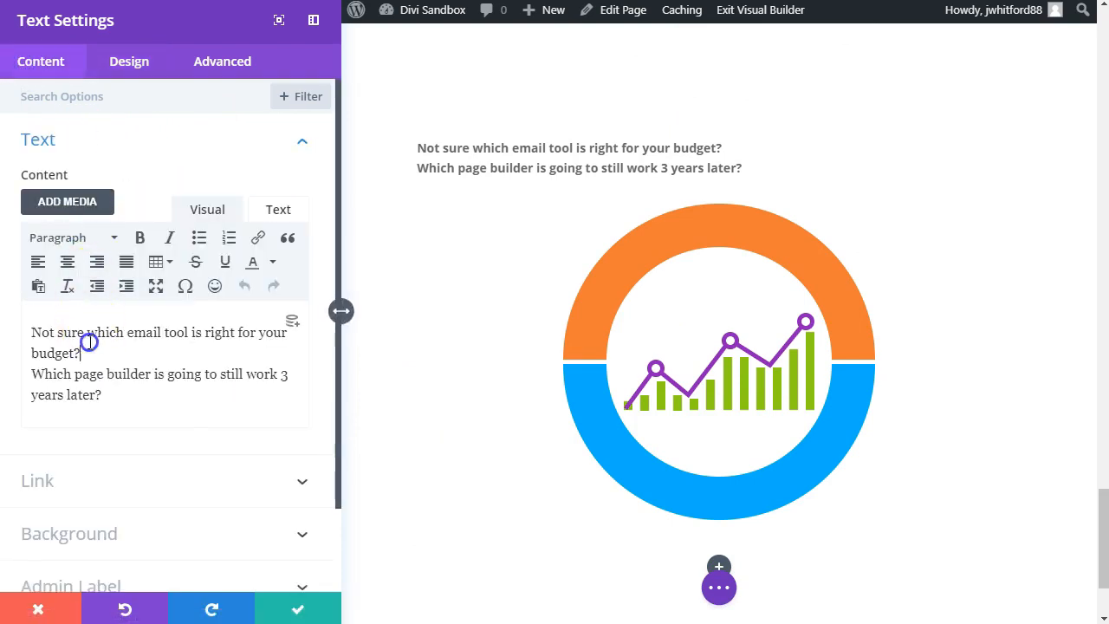
pyautogui.hotkey('ctrl', 'a')
pyautogui.click(97, 261)
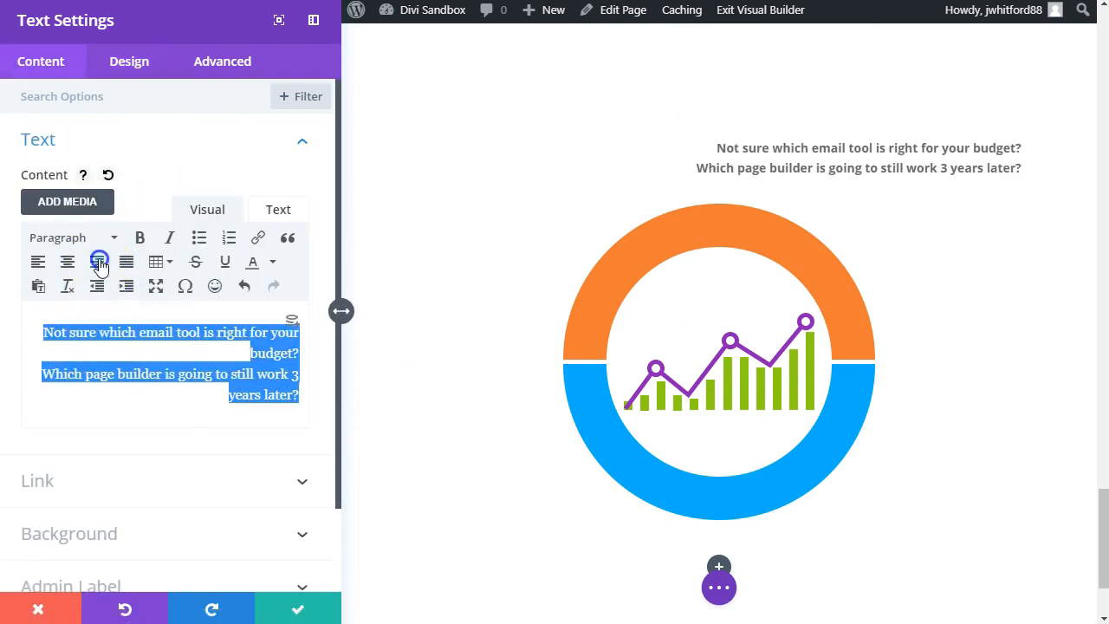
pyautogui.click(298, 611)
# Step: Duplicate the question text module, move the copy into the third column, and left-align its text
pyautogui.click(237, 216)
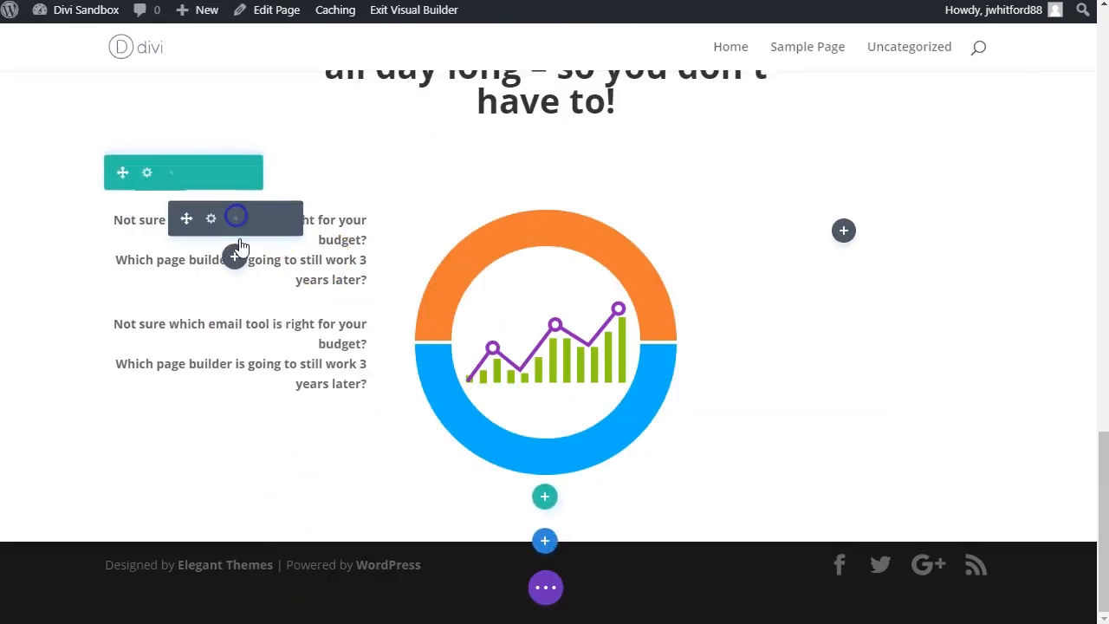
pyautogui.moveTo(186, 321); pyautogui.dragTo(871, 227)
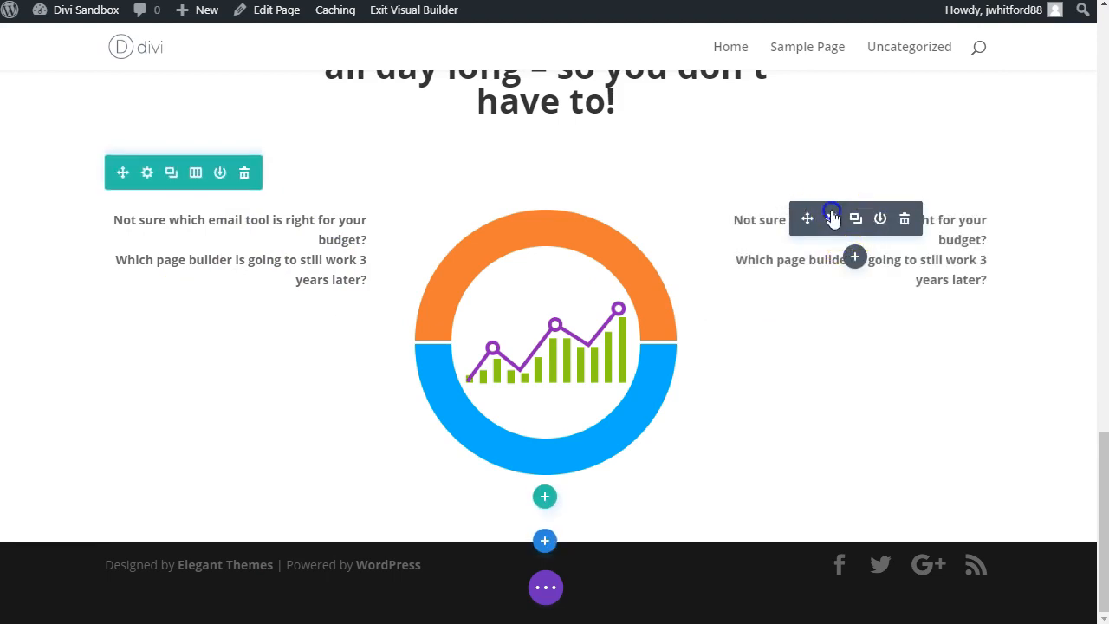
pyautogui.click(831, 219)
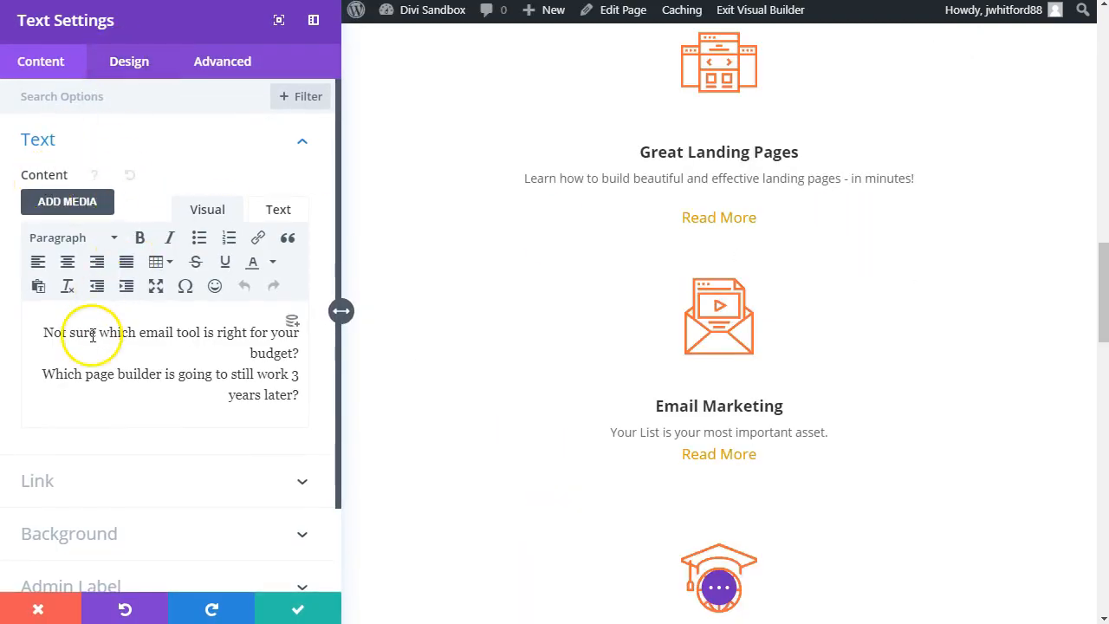
pyautogui.hotkey('ctrl', 'a')
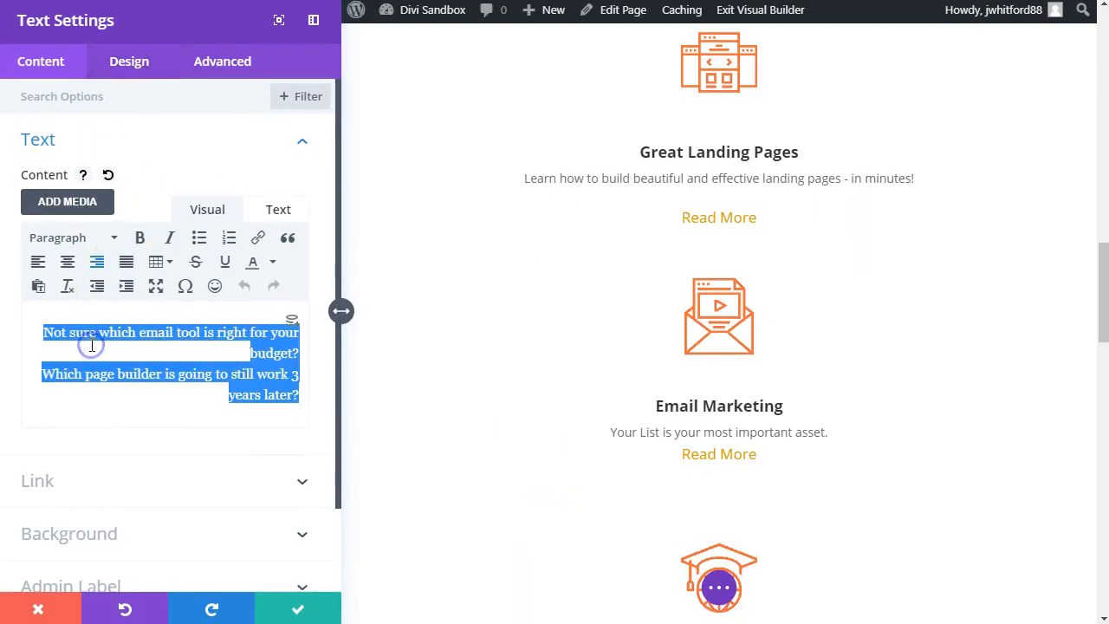
pyautogui.click(39, 261)
pyautogui.click(120, 68)
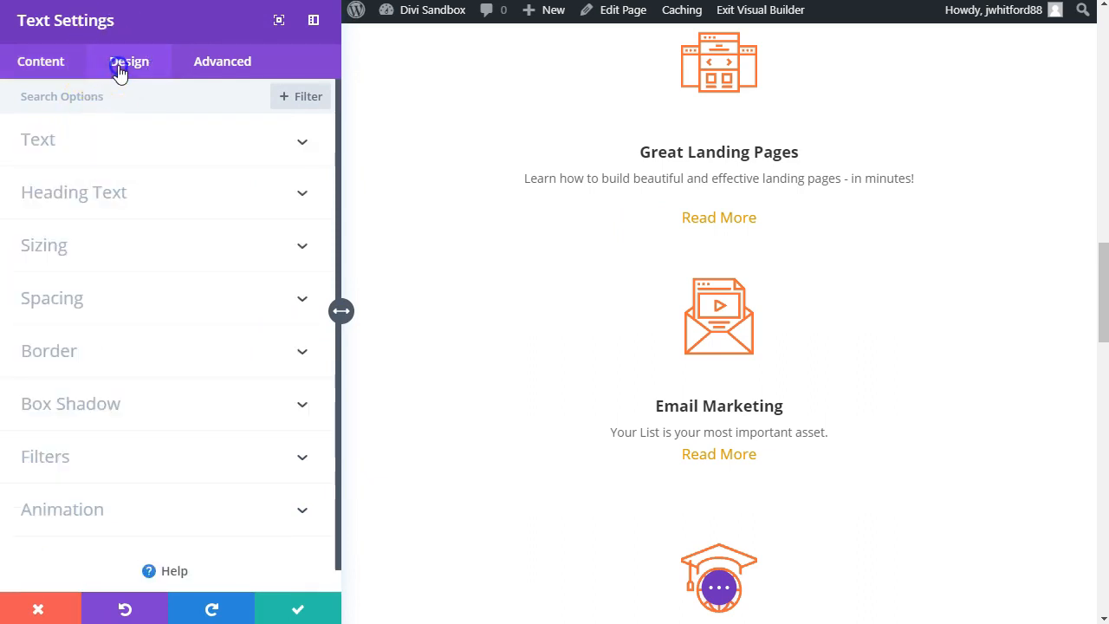
pyautogui.click(74, 57)
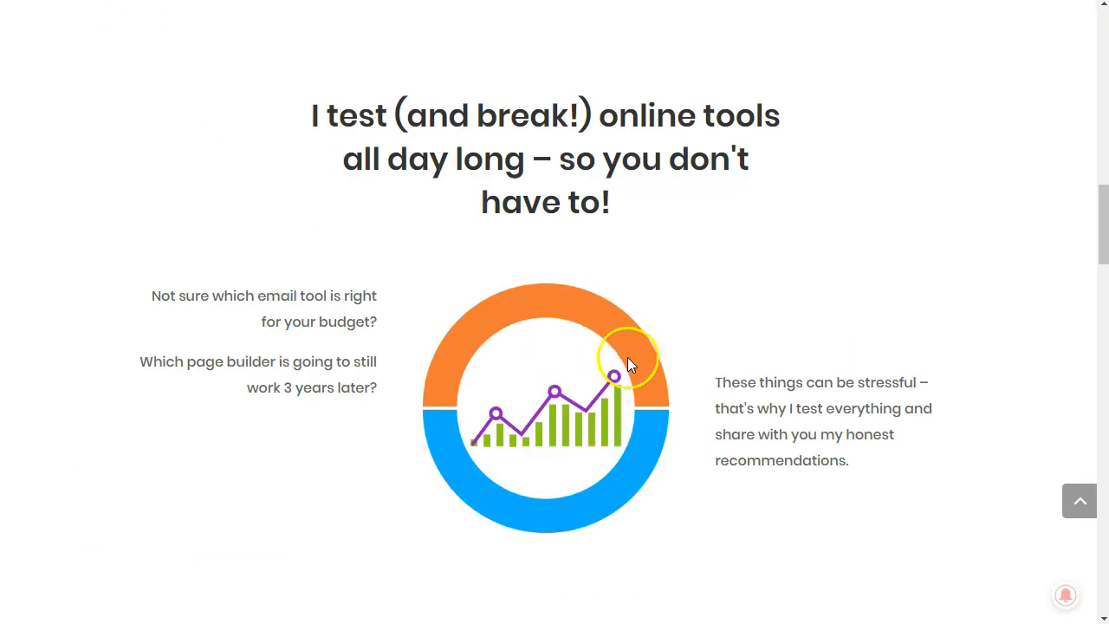
# Step: Replace the third column's text with the "These things can be stressful" paragraph from the reference page as plain text, and save
pyautogui.moveTo(715, 382); pyautogui.dragTo(888, 468)
pyautogui.hotkey('ctrl', 'c')
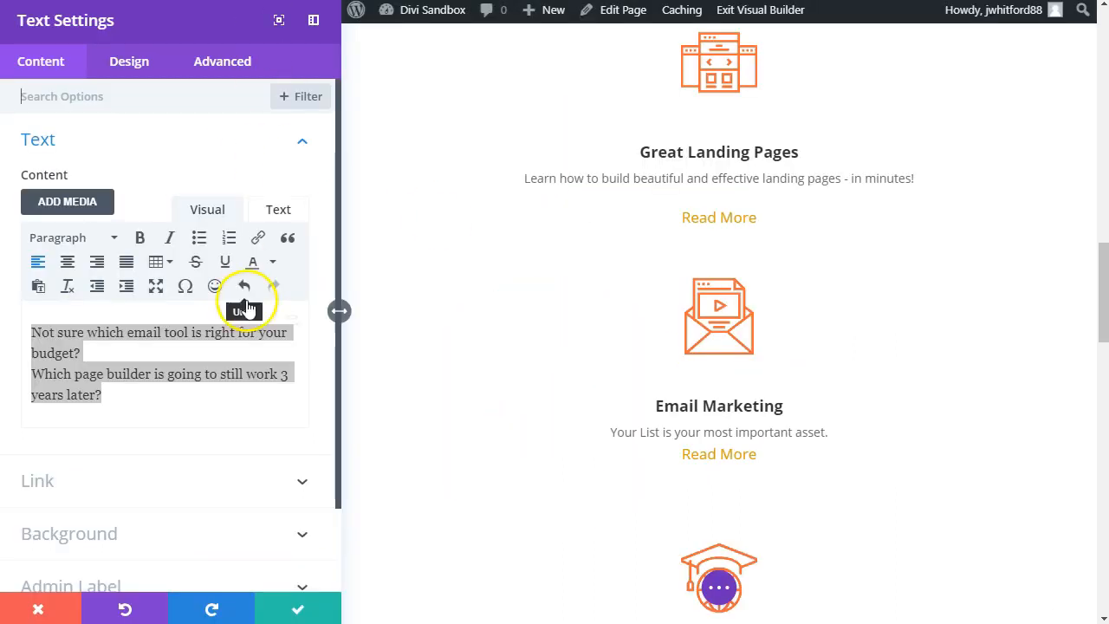
pyautogui.click(182, 401)
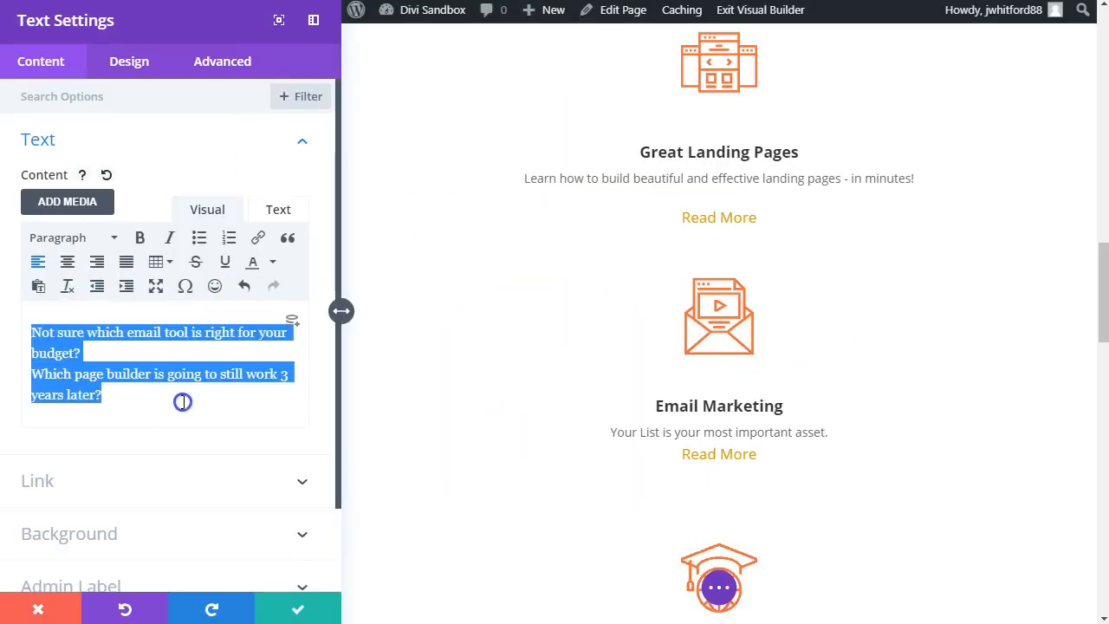
pyautogui.hotkey('ctrl', 'v')
pyautogui.moveTo(190, 373); pyautogui.dragTo(4, 334)
pyautogui.rightClick(130, 350)
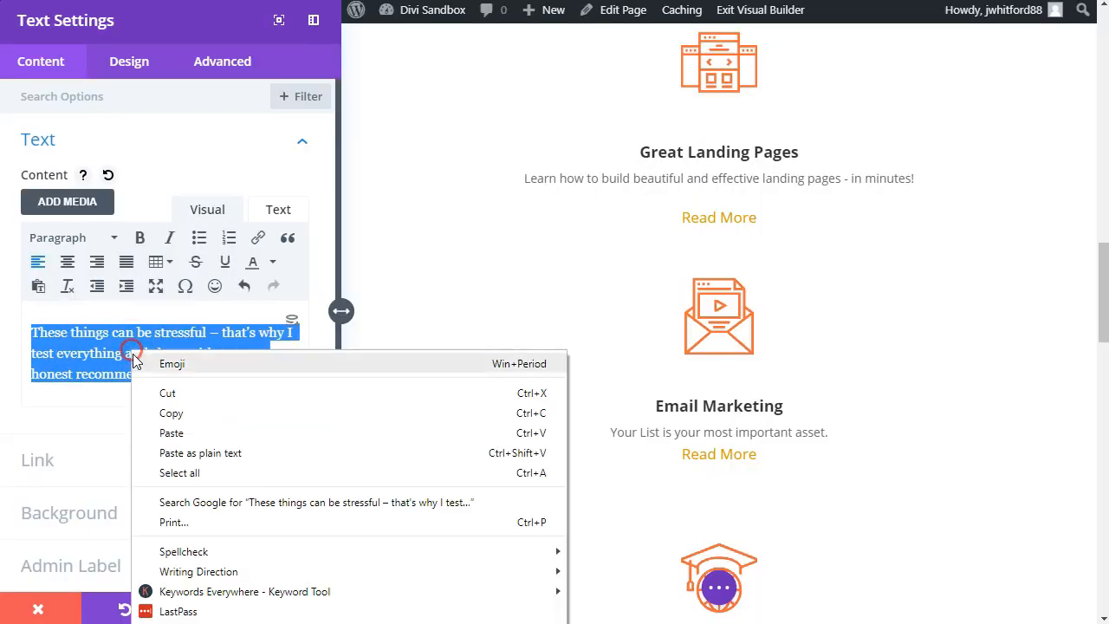
pyautogui.click(218, 453)
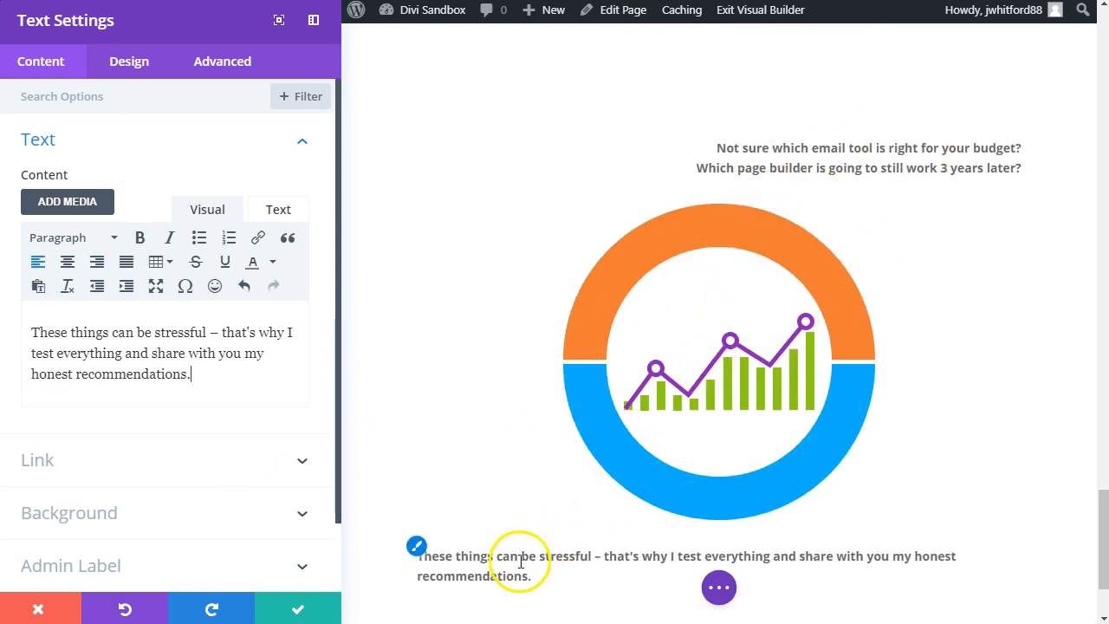
pyautogui.click(279, 611)
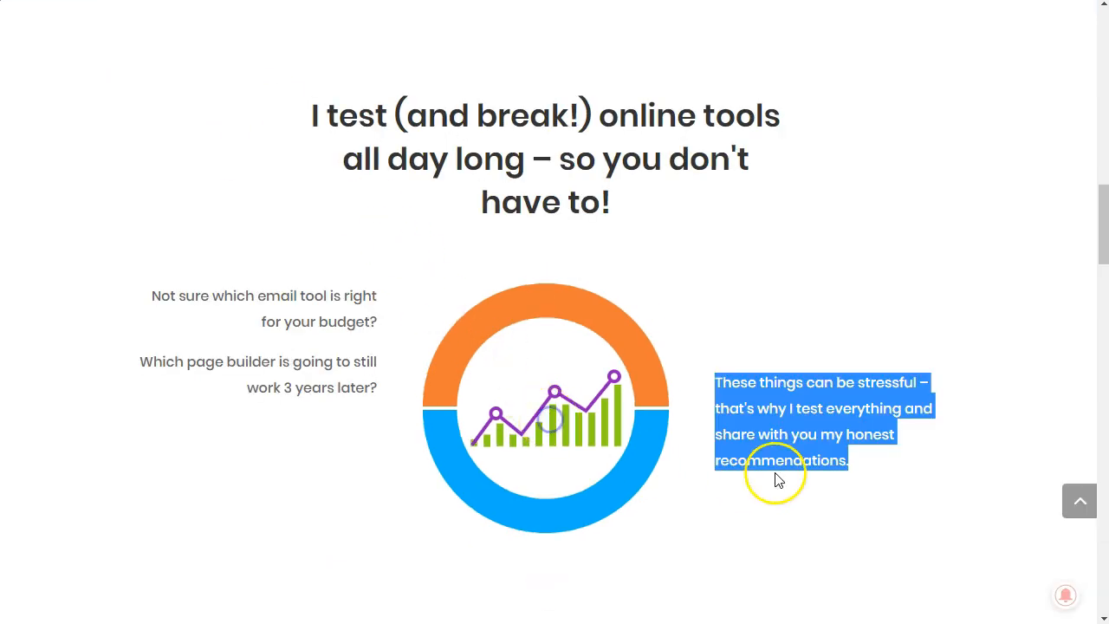
# Step: Open the third column's text module settings and float the settings window over the page's left side, clear of the paragraph
pyautogui.click(717, 422)
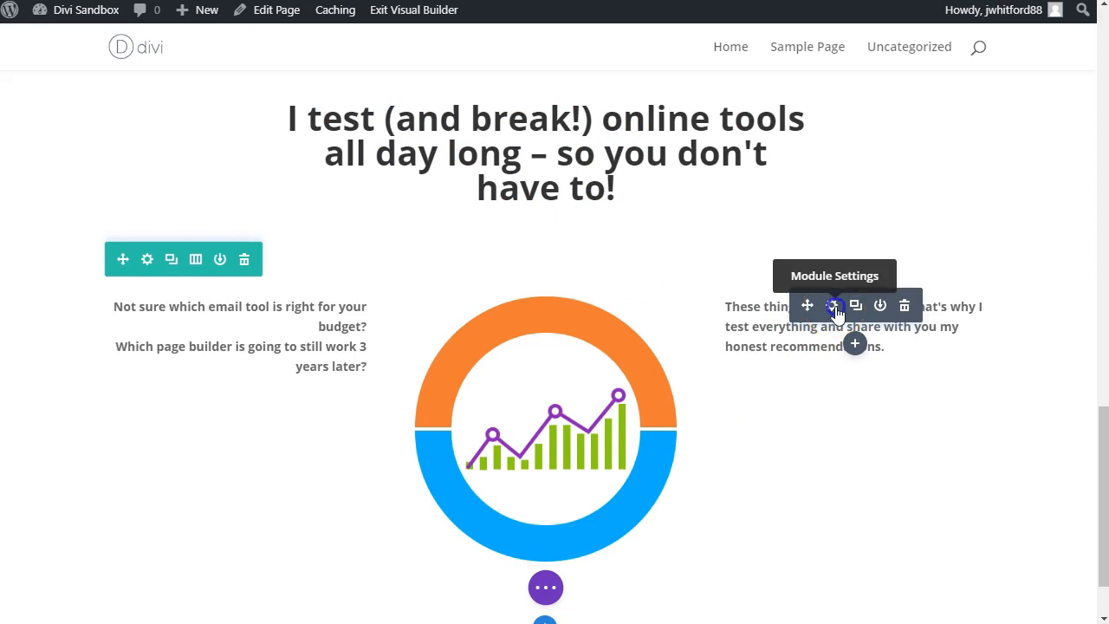
pyautogui.click(833, 306)
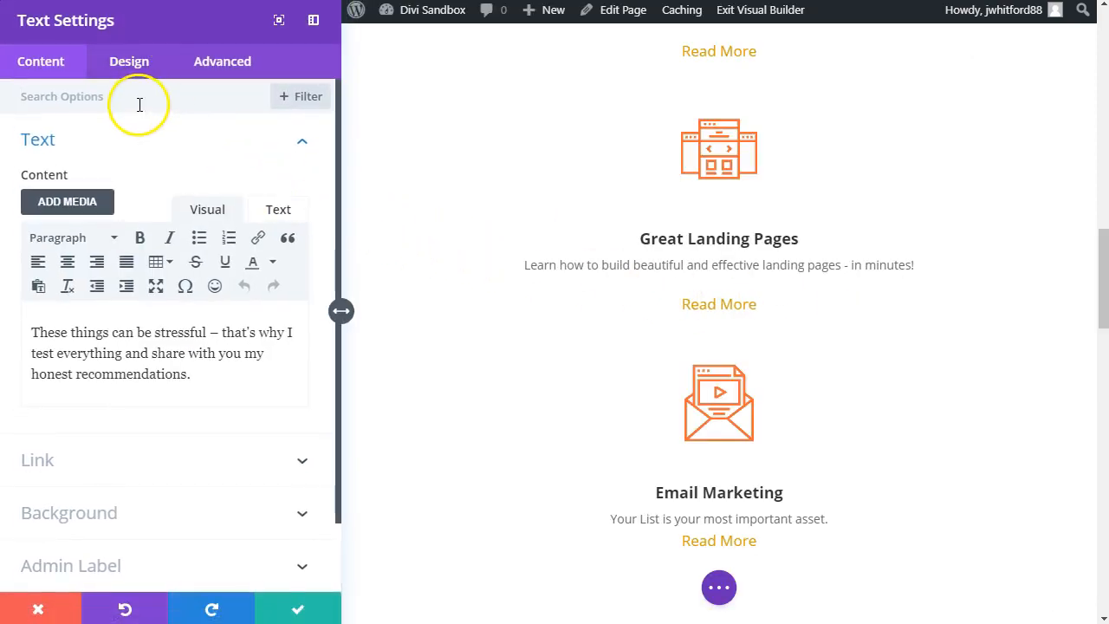
pyautogui.scroll(-10, 693, 372)
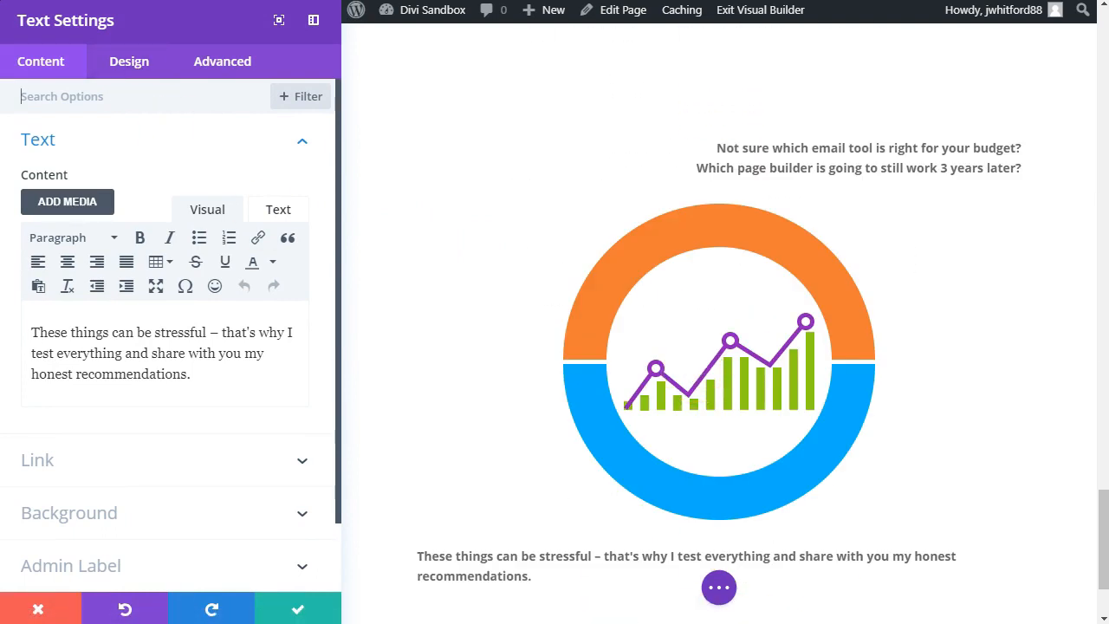
pyautogui.click(311, 25)
pyautogui.moveTo(161, 49); pyautogui.dragTo(186, 127)
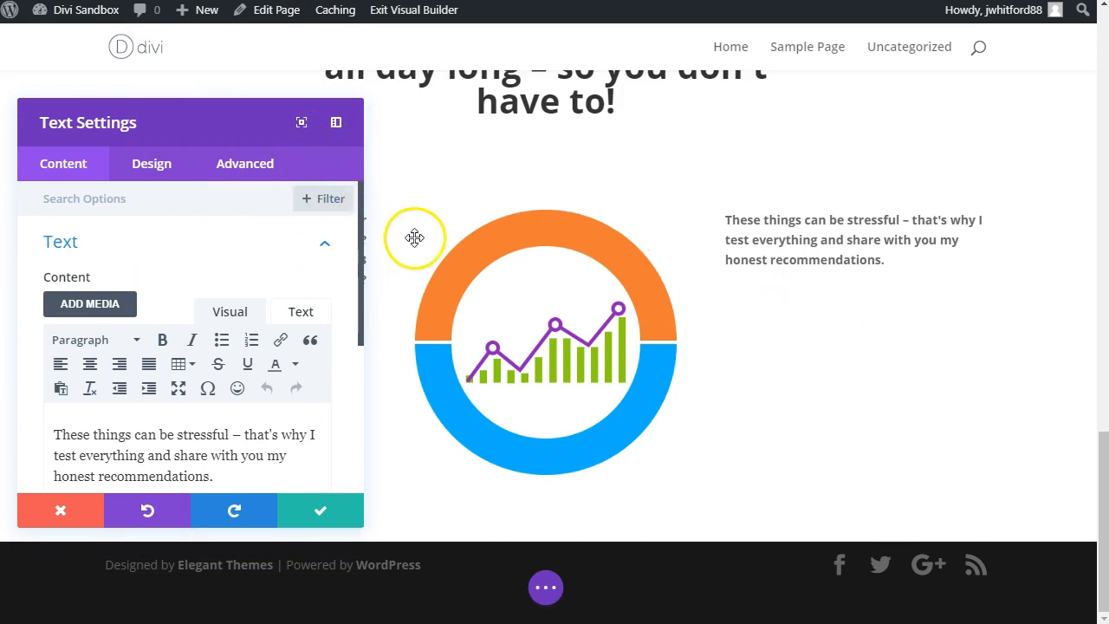
pyautogui.moveTo(235, 118); pyautogui.dragTo(233, 112)
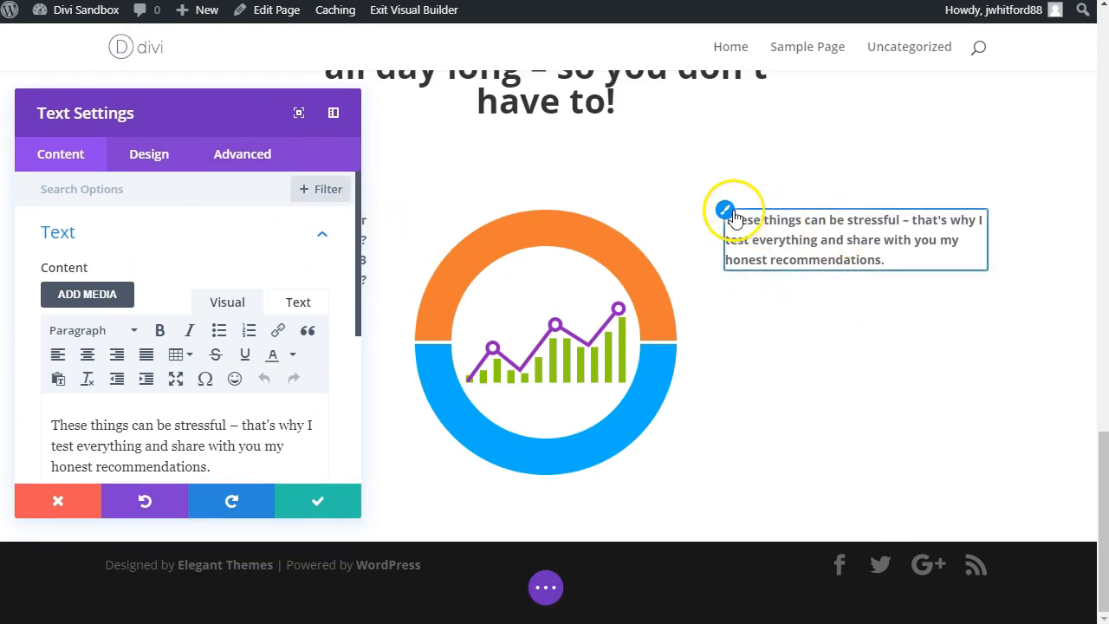
# Step: Add top padding to the "These things can be stressful" text to lower it to the circle's middle, save, and compare with the reference page
pyautogui.click(729, 210)
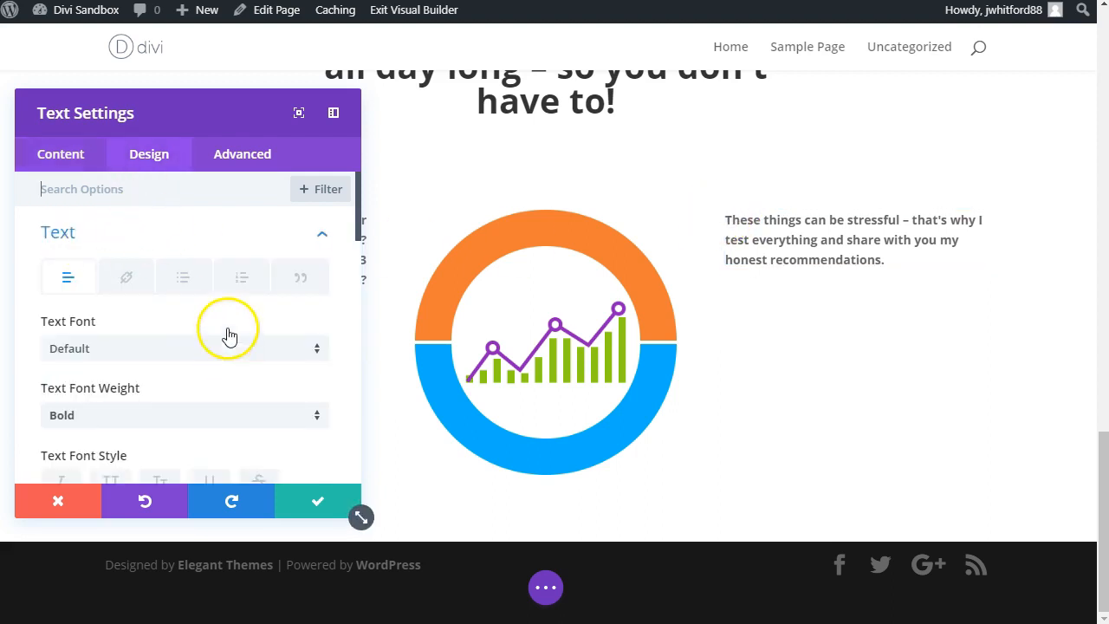
pyautogui.write('padd')
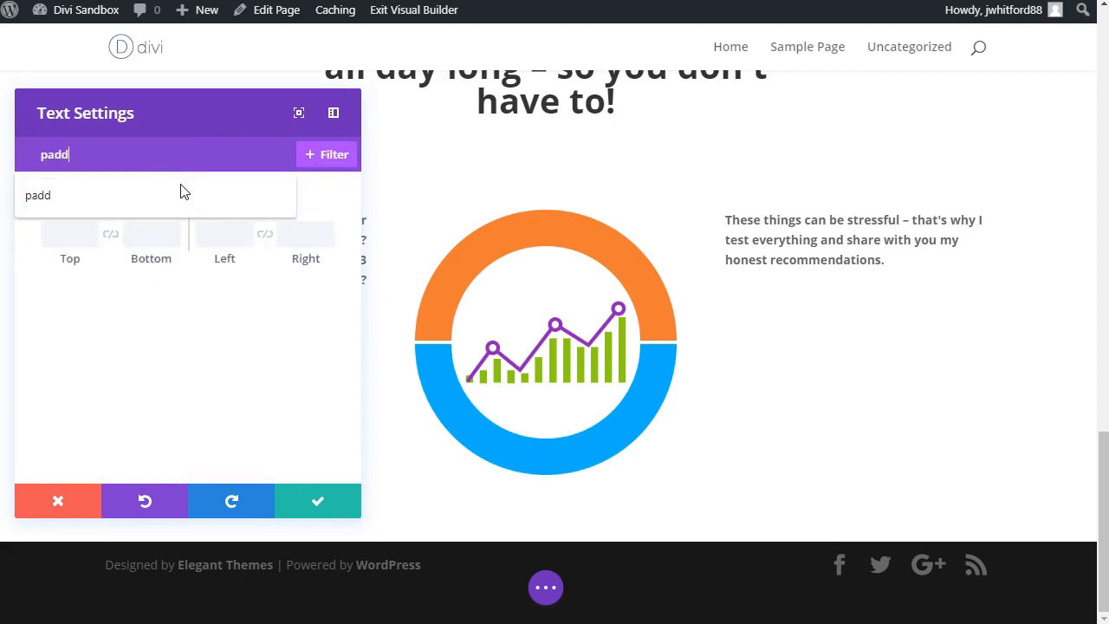
pyautogui.moveTo(86, 257); pyautogui.dragTo(164, 379)
pyautogui.click(300, 506)
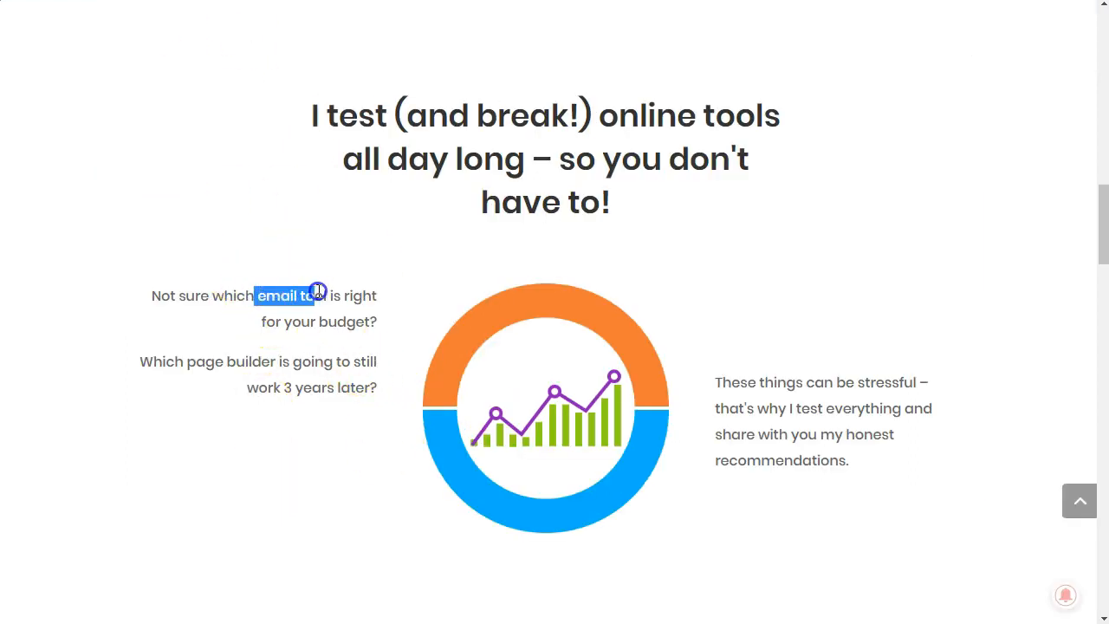
pyautogui.moveTo(323, 296); pyautogui.dragTo(324, 296)
pyautogui.click(317, 353)
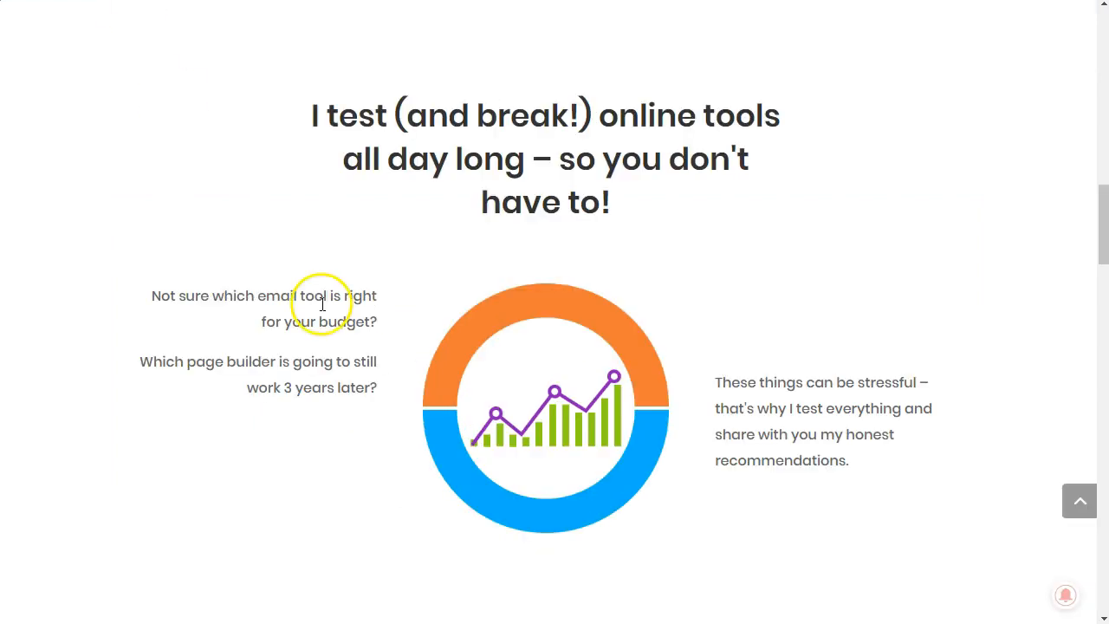
# Step: Add a regular section below the circle graph section, with a single-column row containing a Text module
pyautogui.scroll(-8, 321, 302)
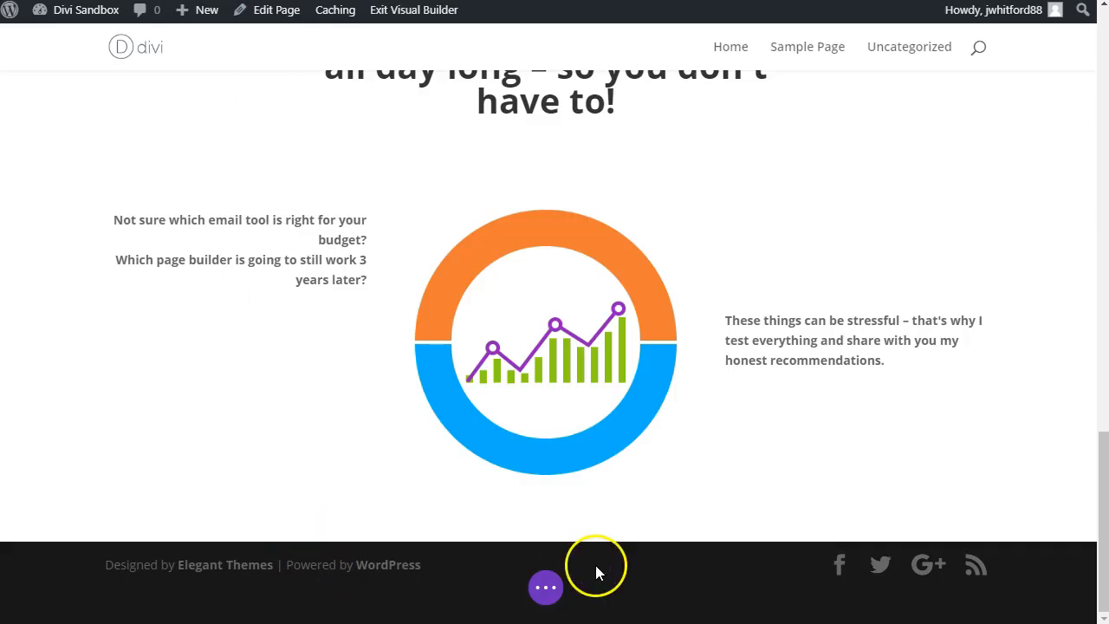
pyautogui.click(544, 543)
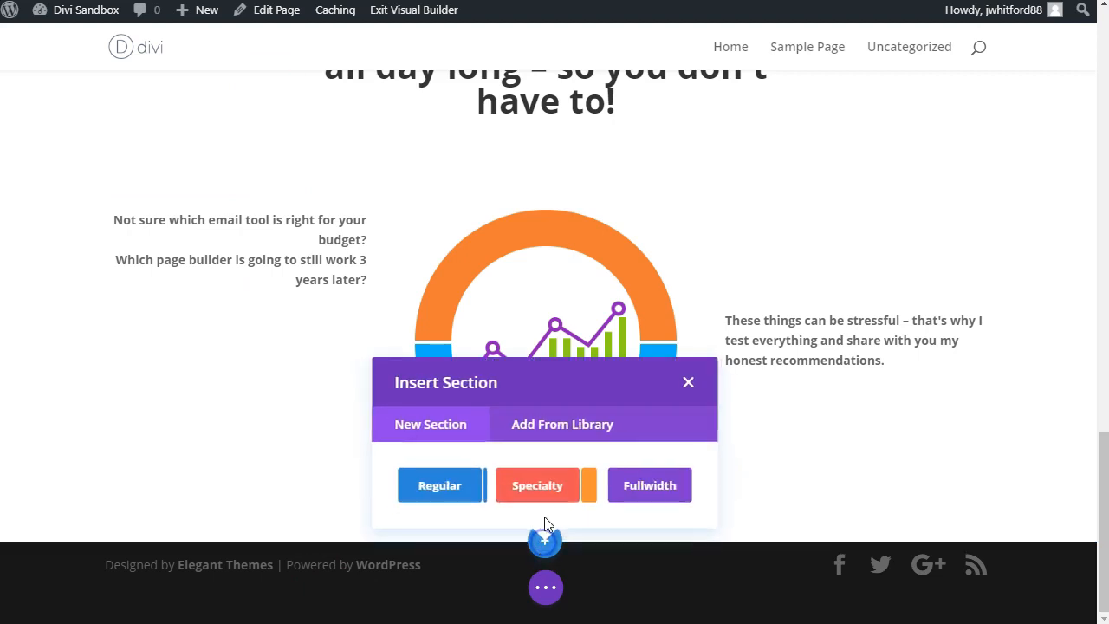
pyautogui.click(472, 488)
pyautogui.click(450, 279)
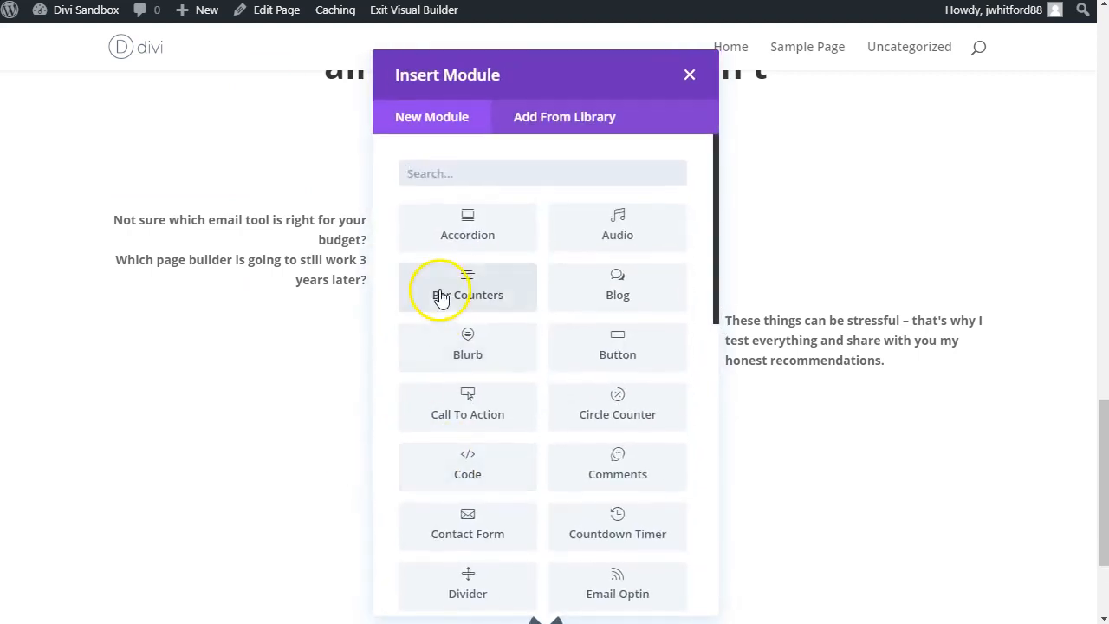
pyautogui.write('tex')
pyautogui.click(448, 240)
# Step: Replace the new module's placeholder text with the Heading 2 "Latests Posts"
pyautogui.scroll(-3, 240, 402)
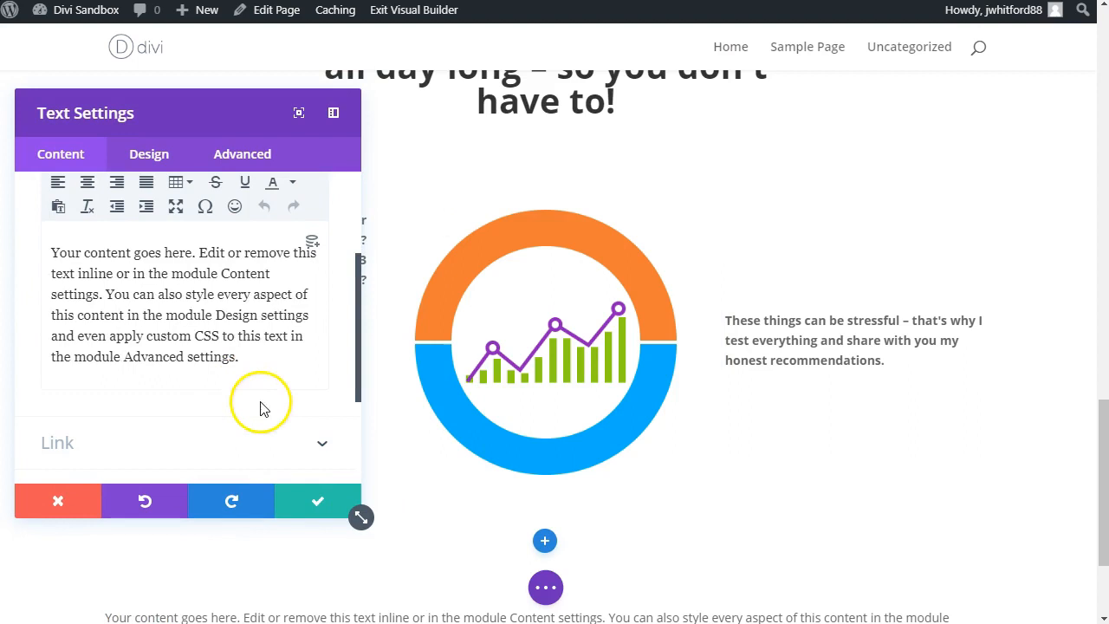
pyautogui.tripleClick(223, 350)
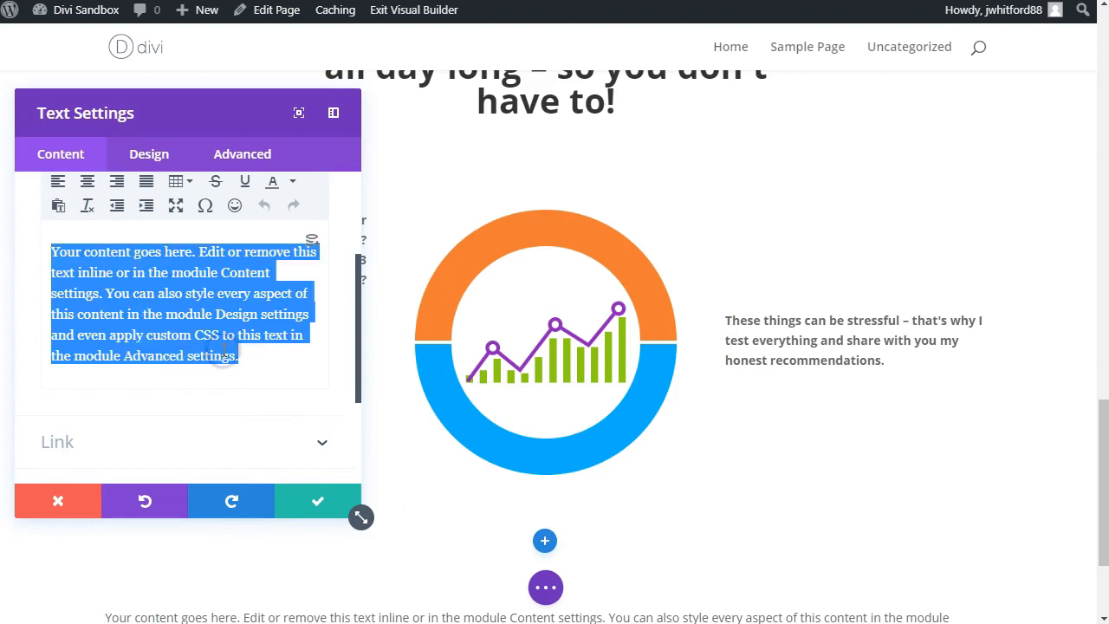
pyautogui.hotkey('alt', 'shift', '2')
pyautogui.write('Latests Posts')
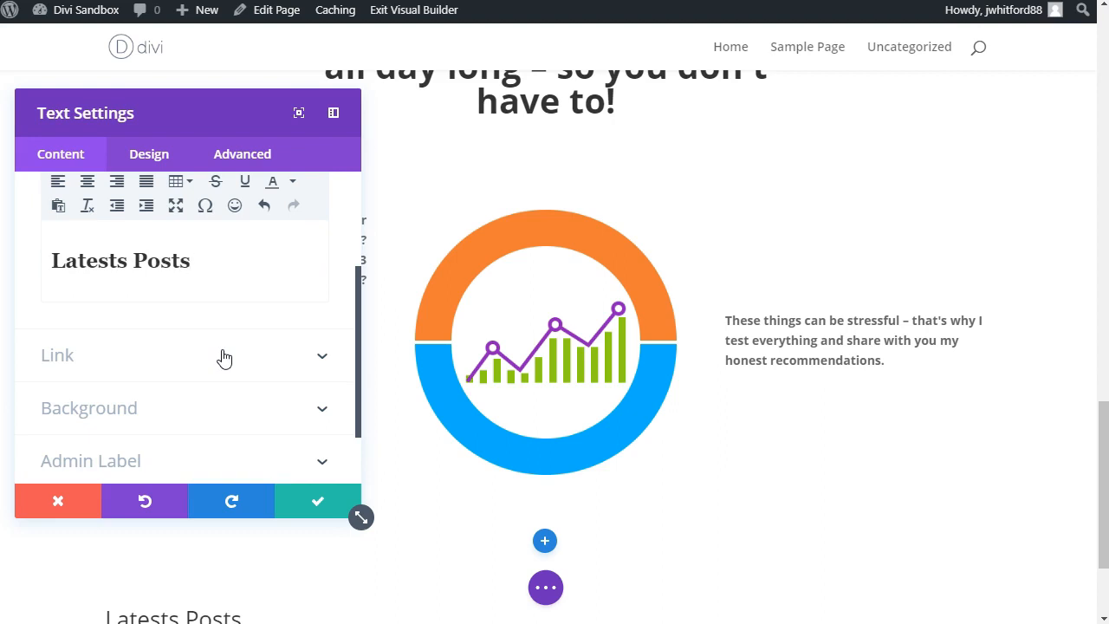
# Step: Center the "Latests Posts" heading with the Text Orientation setting and save the text module
pyautogui.scroll(3, 127, 270)
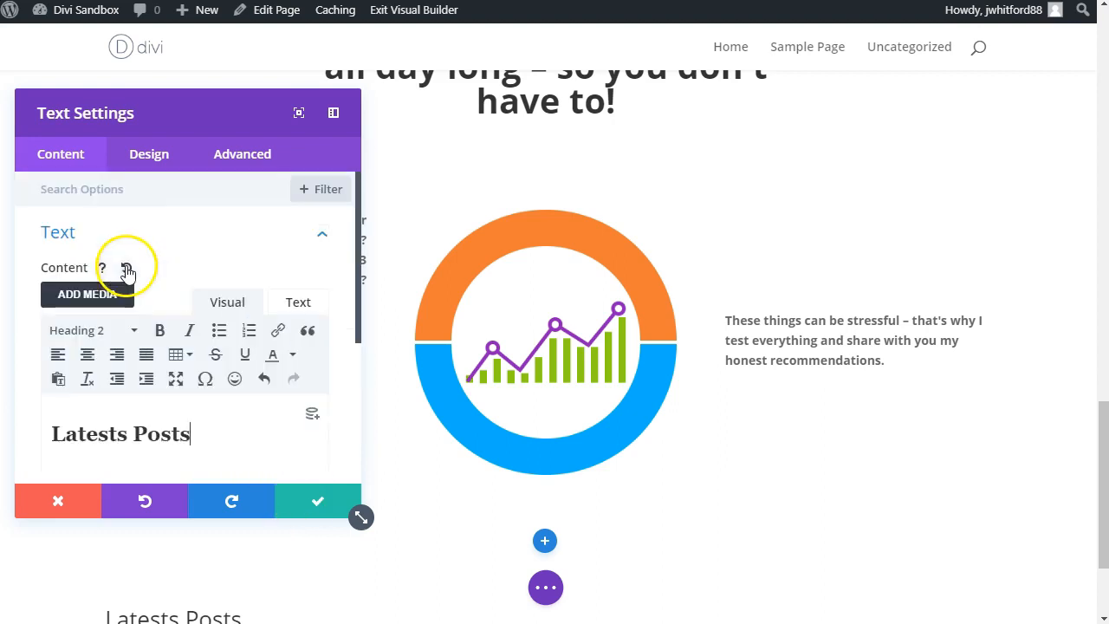
pyautogui.click(134, 165)
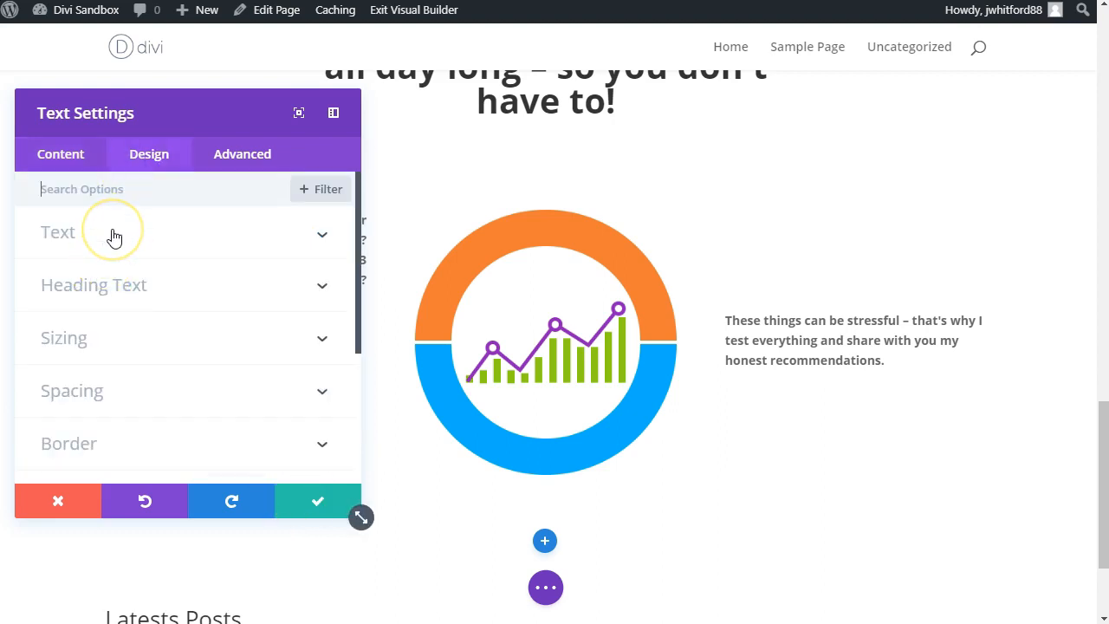
pyautogui.write('align')
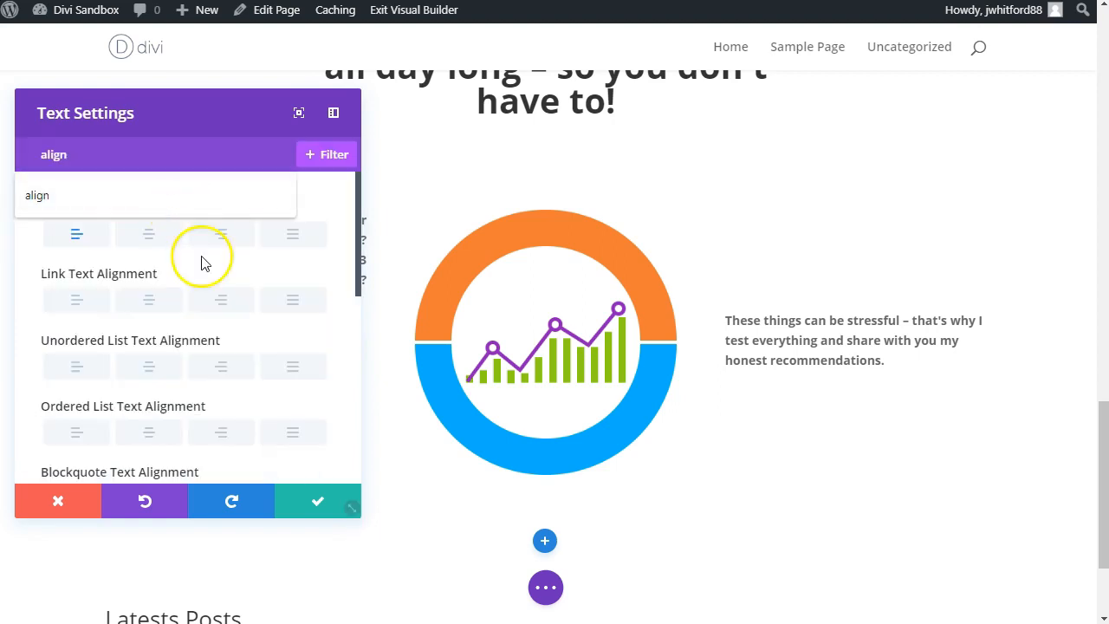
pyautogui.scroll(-5, 124, 371)
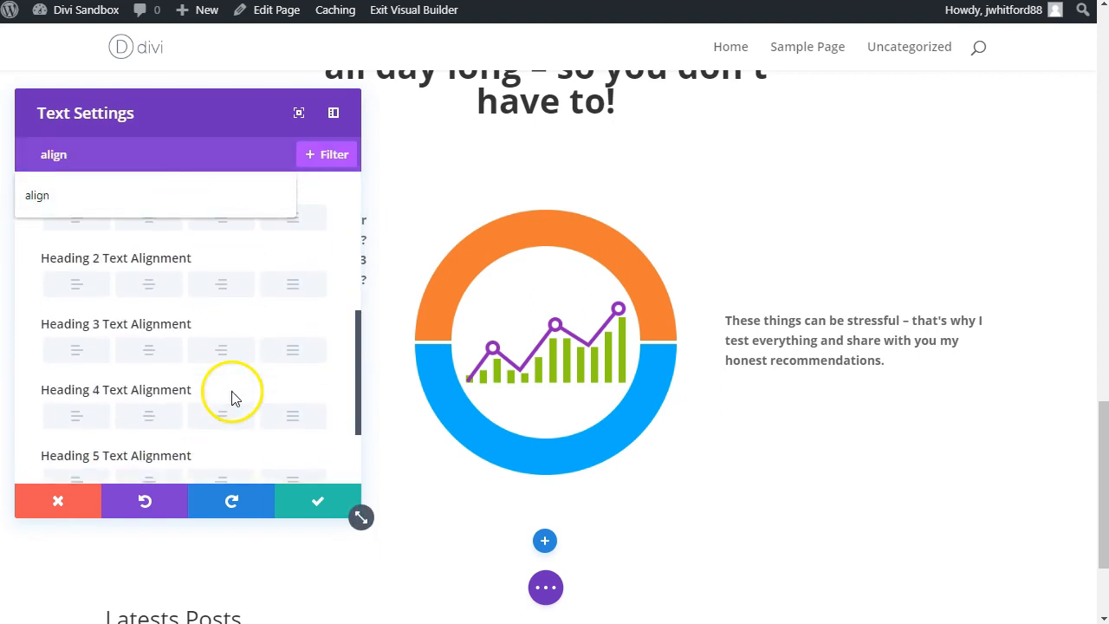
pyautogui.scroll(-2, 231, 397)
pyautogui.scroll(5, 231, 404)
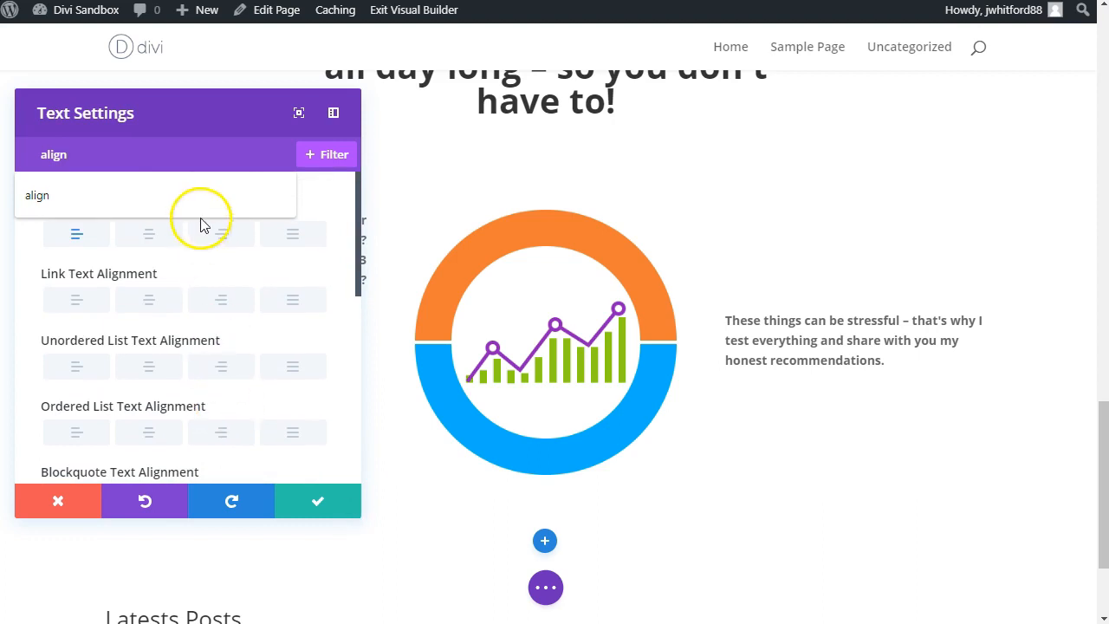
pyautogui.click(330, 197)
pyautogui.click(143, 234)
pyautogui.scroll(-2, 636, 327)
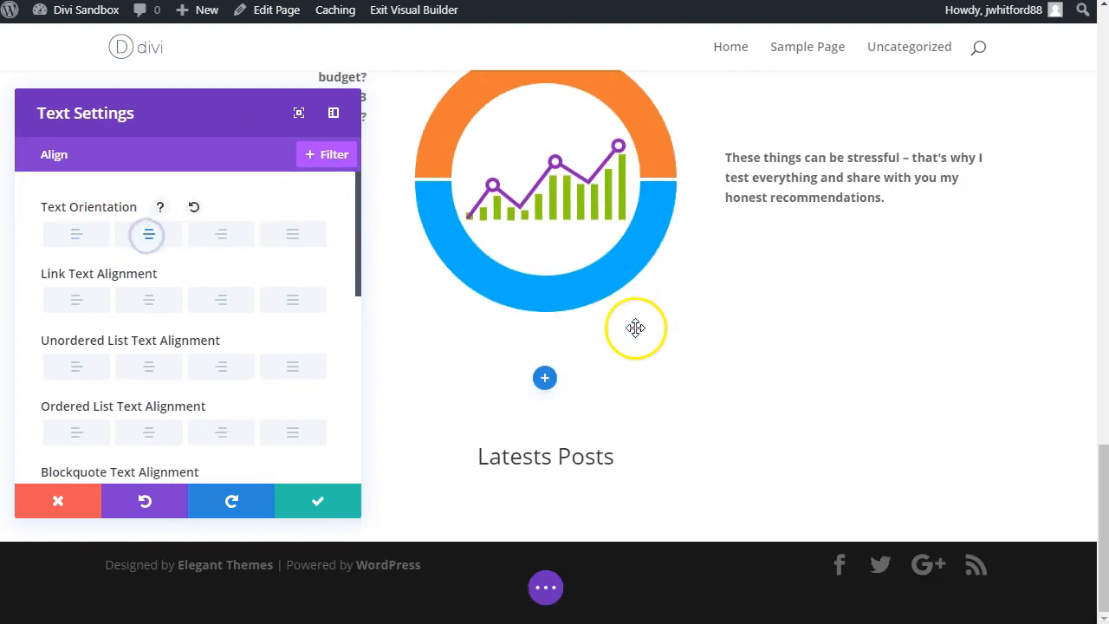
pyautogui.click(313, 512)
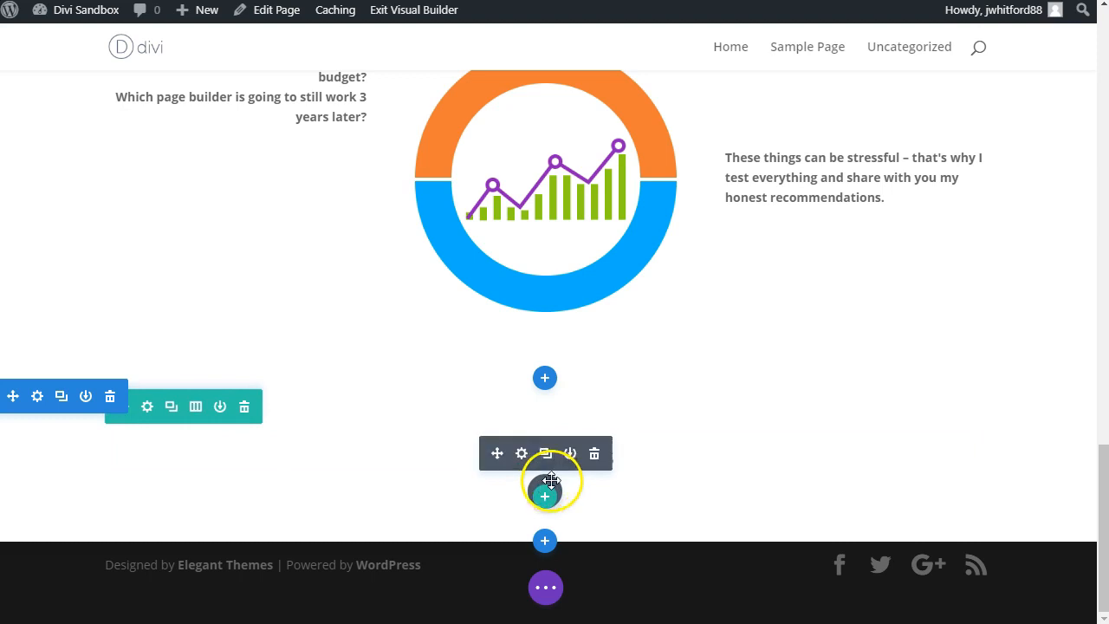
# Step: Add a single-column row with a Blog module below the "Latests Posts" heading
pyautogui.moveTo(551, 480); pyautogui.dragTo(547, 476)
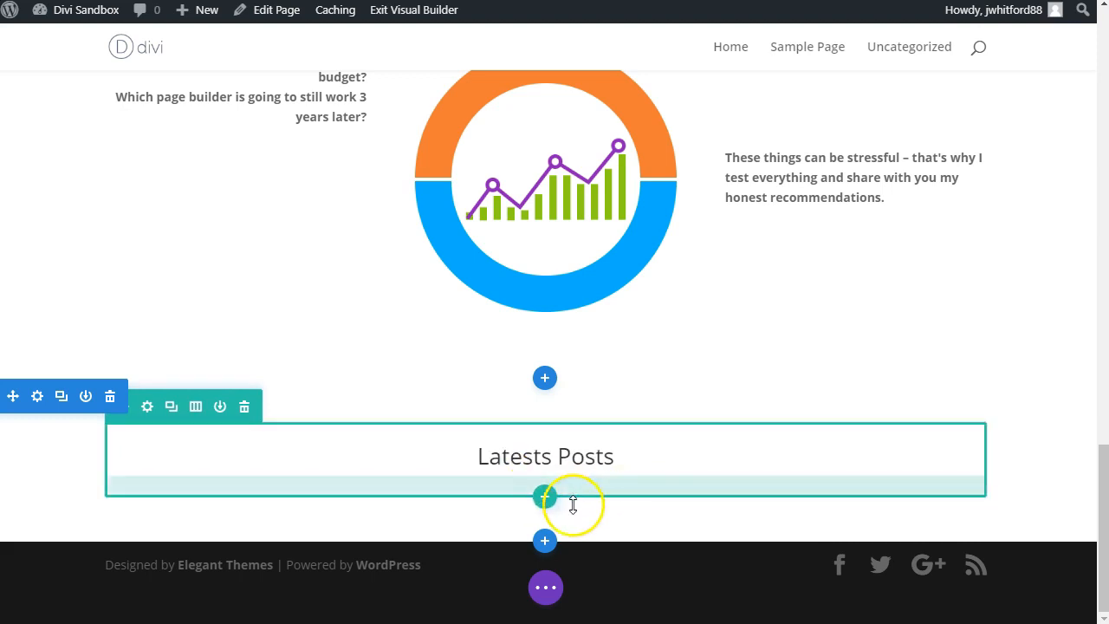
pyautogui.click(545, 498)
pyautogui.click(445, 186)
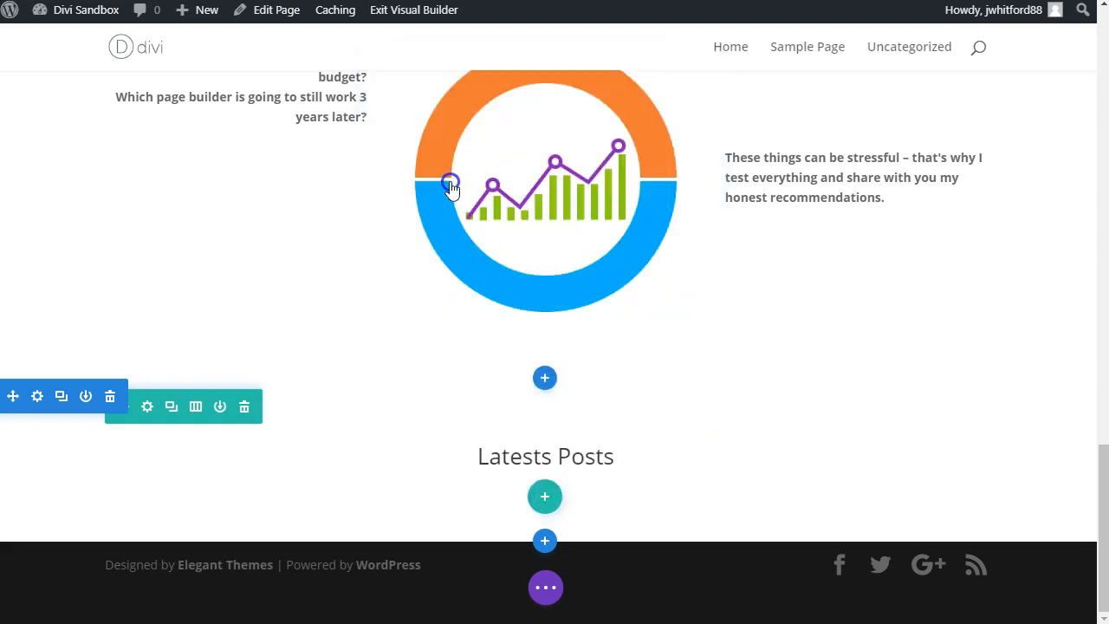
pyautogui.write('blog')
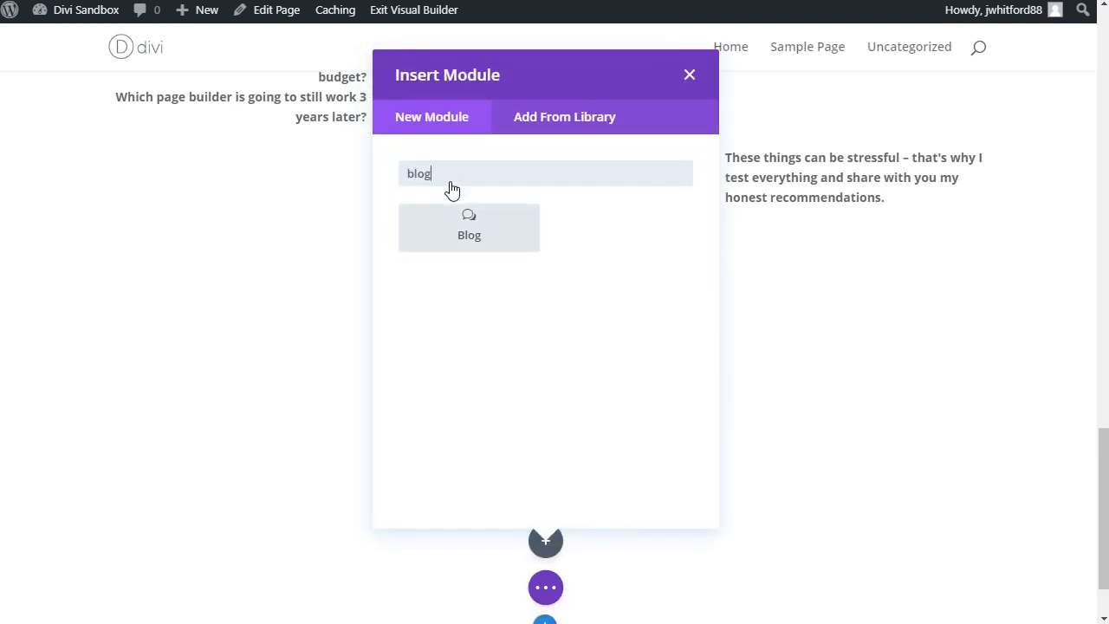
pyautogui.click(460, 234)
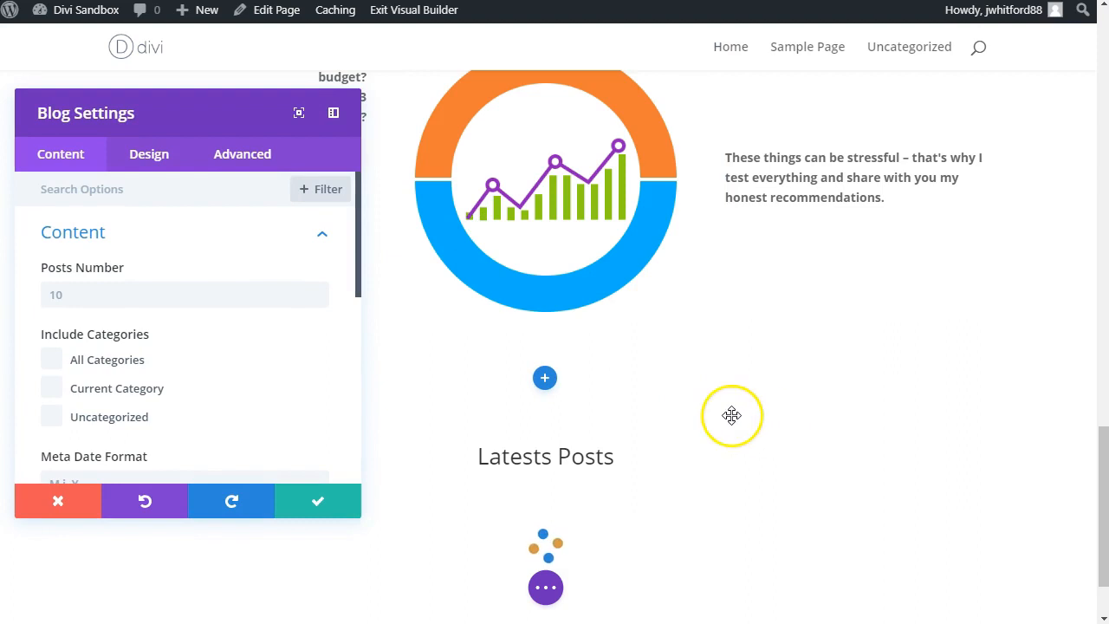
# Step: Set the Blog module to show 6 posts from All Categories and save it
pyautogui.click(114, 292)
pyautogui.write('6')
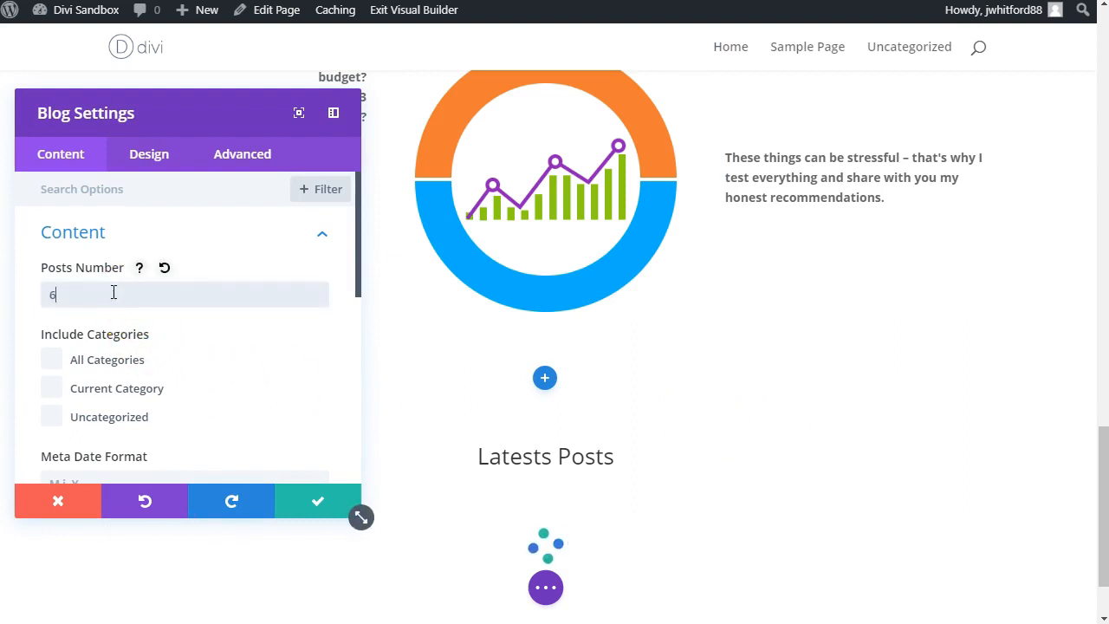
pyautogui.click(53, 364)
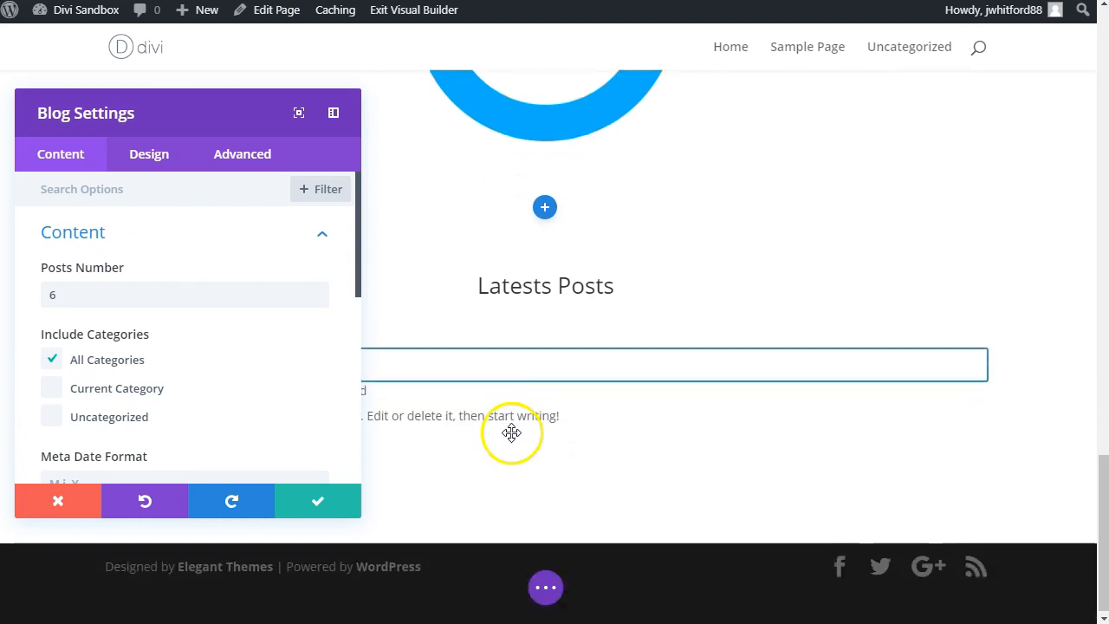
pyautogui.click(318, 500)
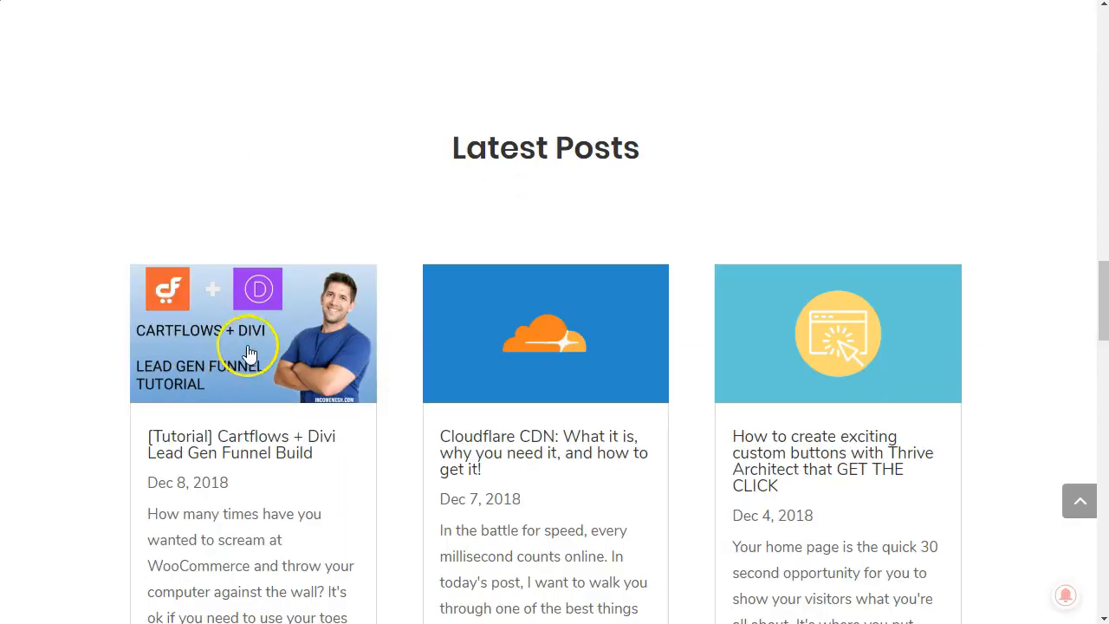
# Step: Check the reference page's Latest Posts section, change the Blog module's layout to Grid, and save
pyautogui.scroll(-2, 342, 477)
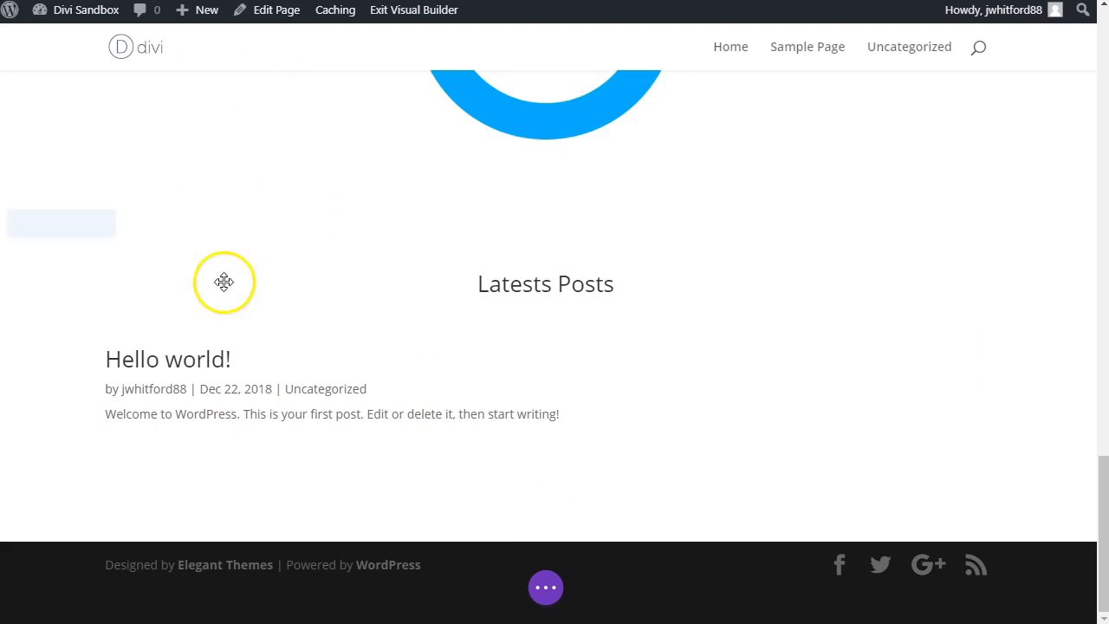
pyautogui.moveTo(159, 362)
pyautogui.click(521, 356)
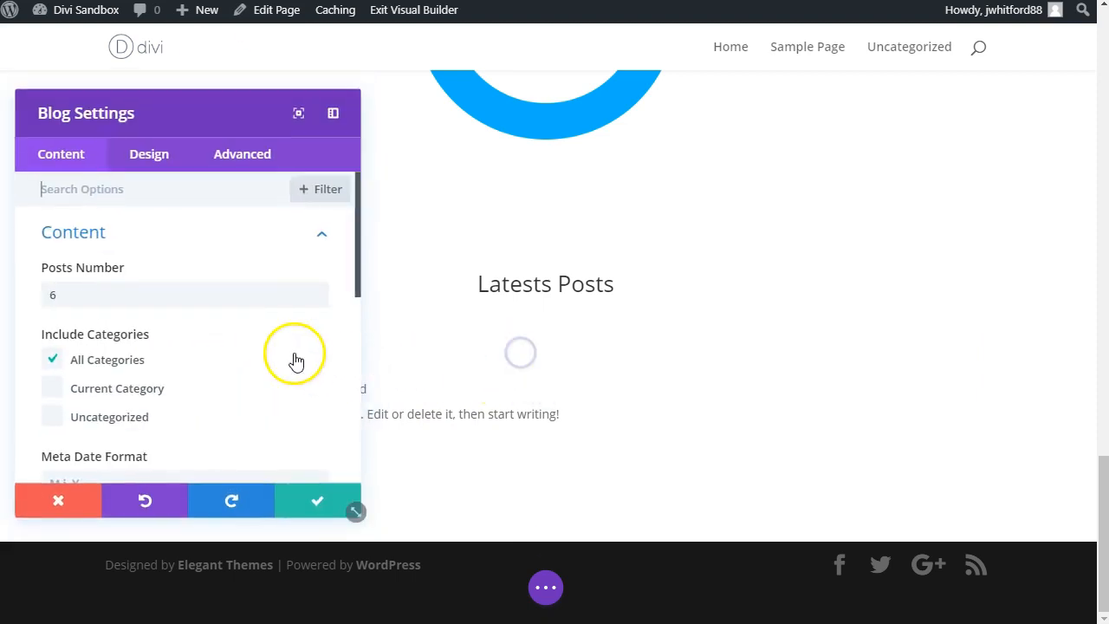
pyautogui.scroll(-3, 152, 217)
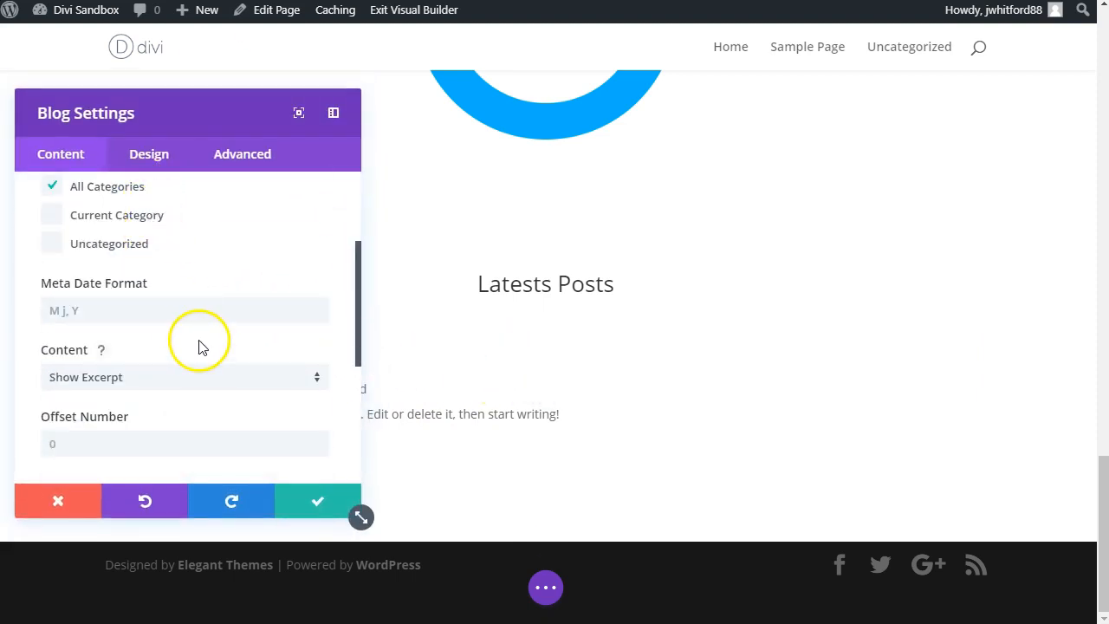
pyautogui.click(163, 159)
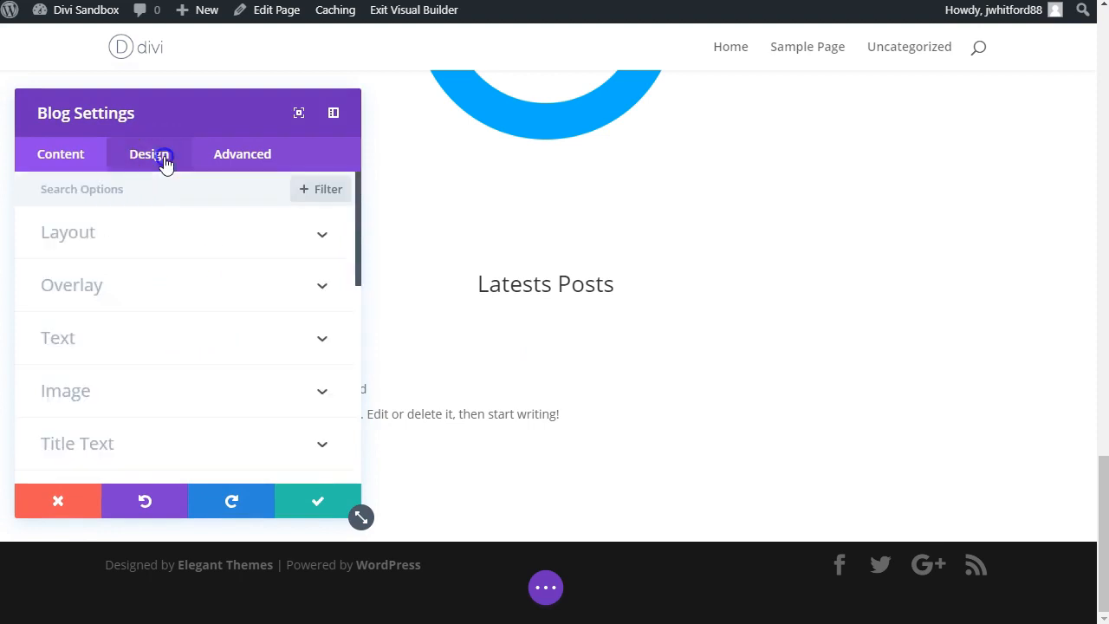
pyautogui.click(156, 252)
pyautogui.click(113, 299)
pyautogui.click(89, 355)
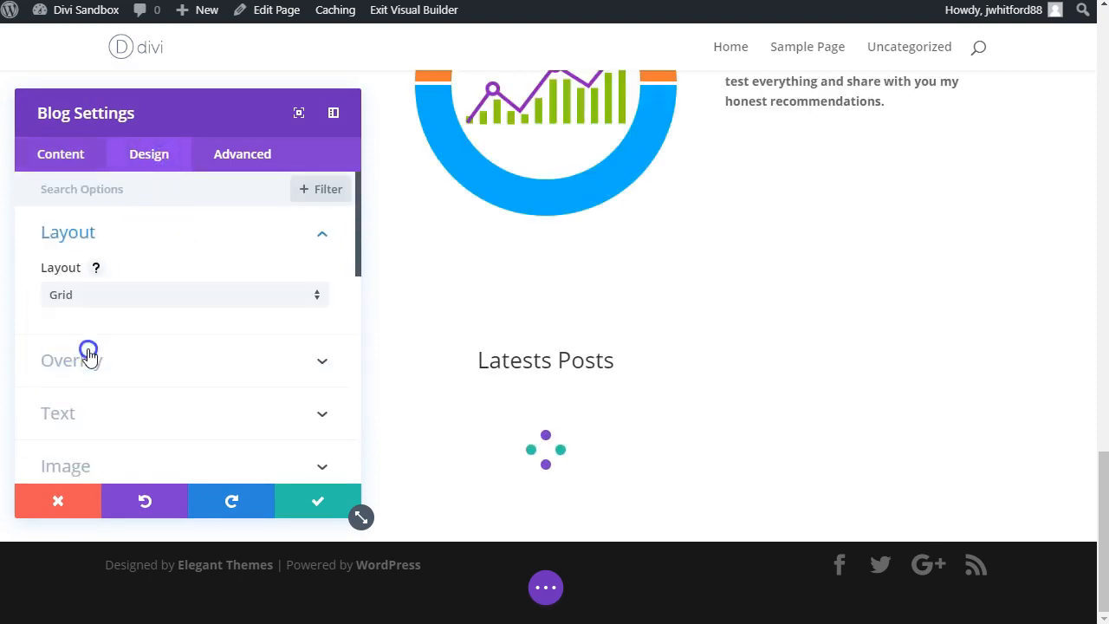
pyautogui.click(313, 494)
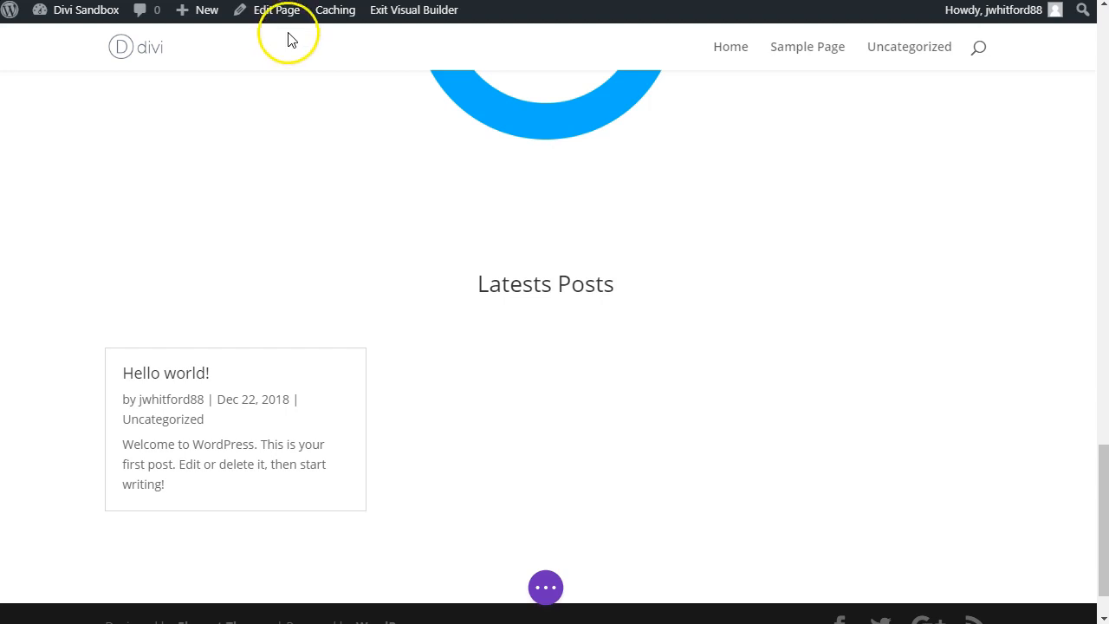
# Step: Following the reference page, add a regular section below the blog grid, with a single-column row containing a Text module
pyautogui.scroll(-1, 598, 206)
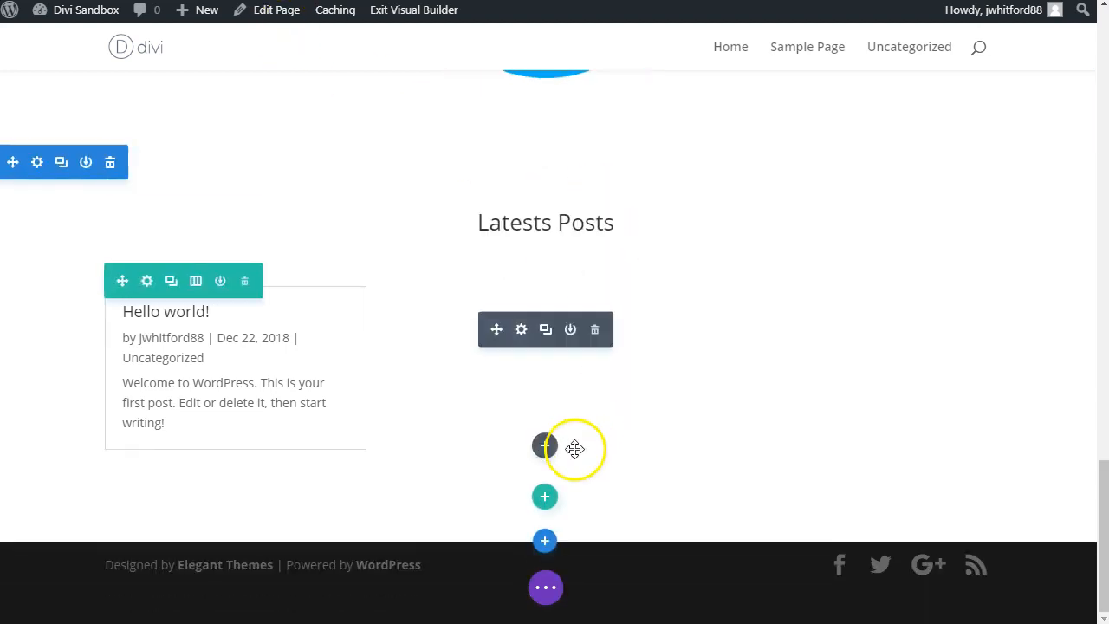
pyautogui.click(545, 540)
pyautogui.click(446, 482)
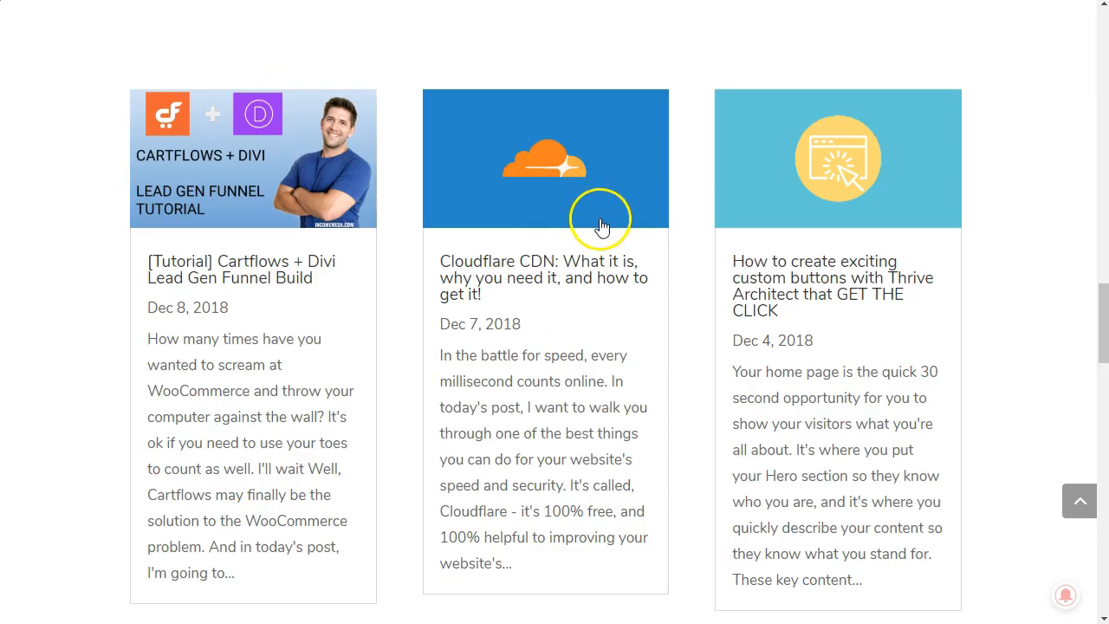
pyautogui.scroll(-12, 603, 226)
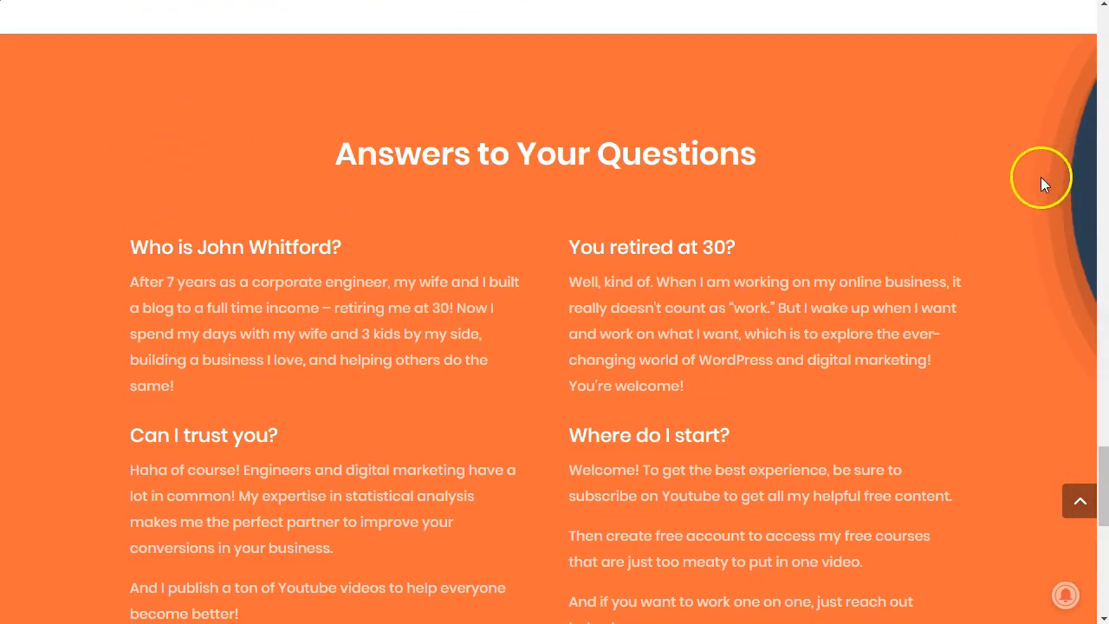
pyautogui.scroll(-5, 201, 319)
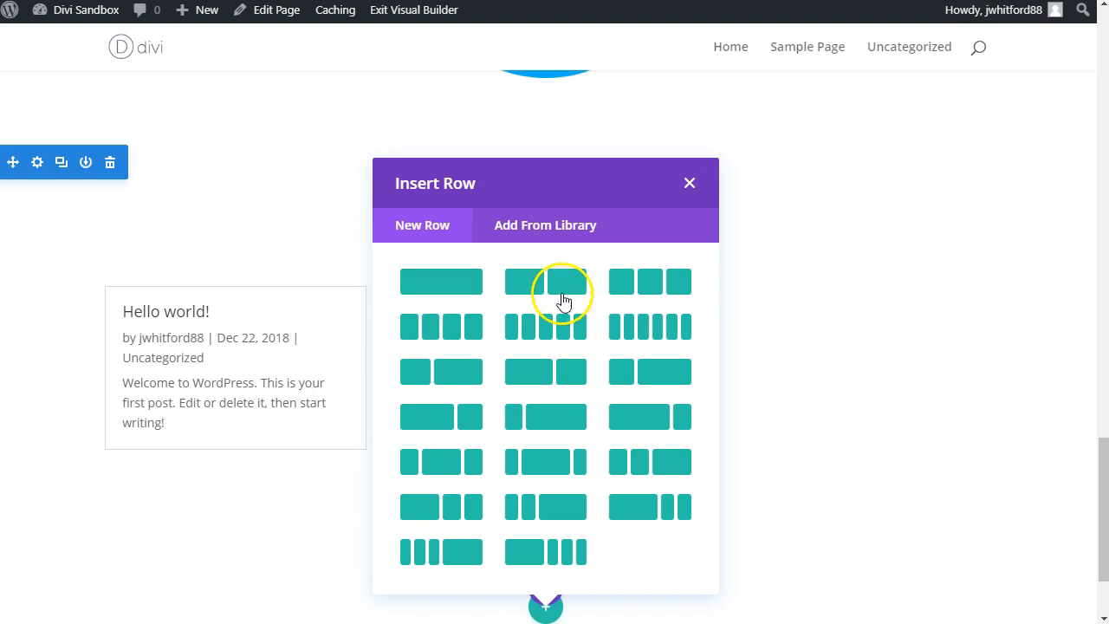
pyautogui.click(446, 292)
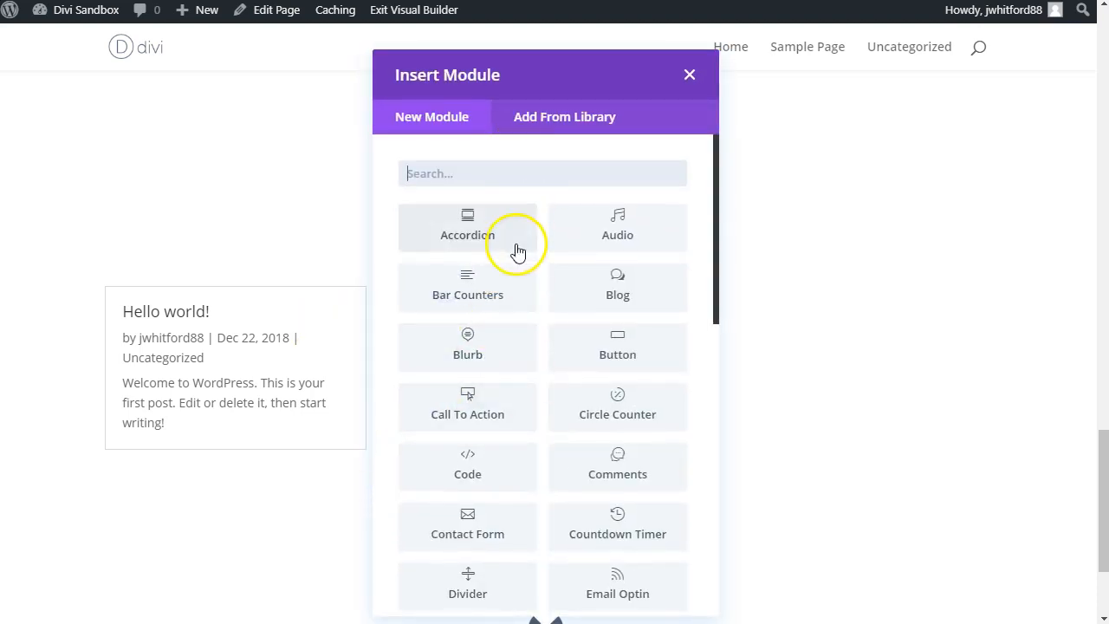
pyautogui.click(477, 170)
pyautogui.write('text')
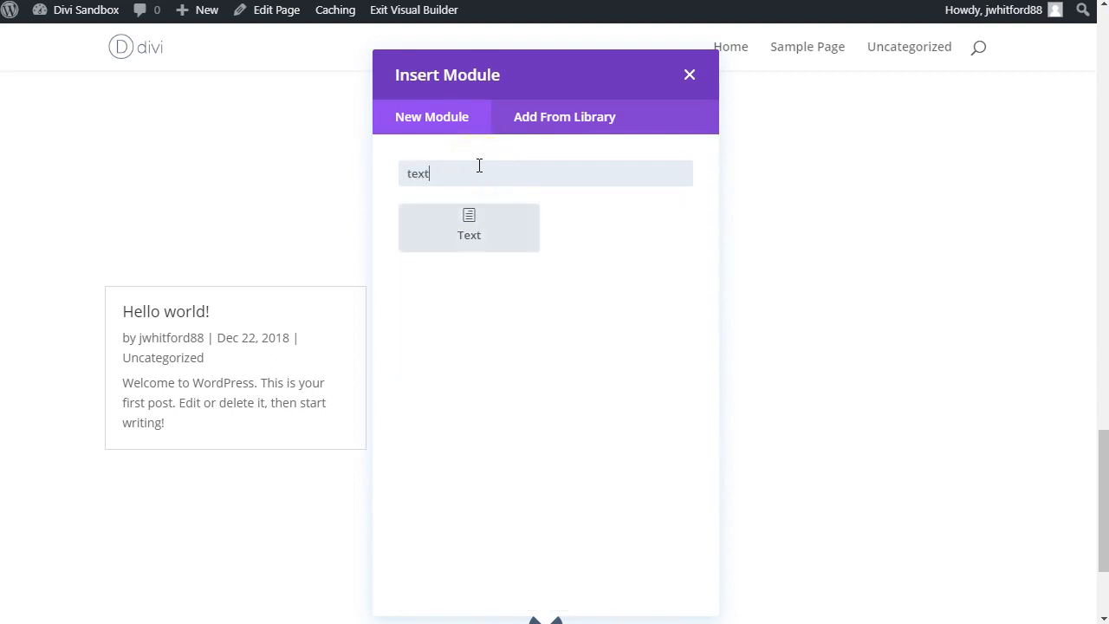
pyautogui.click(469, 224)
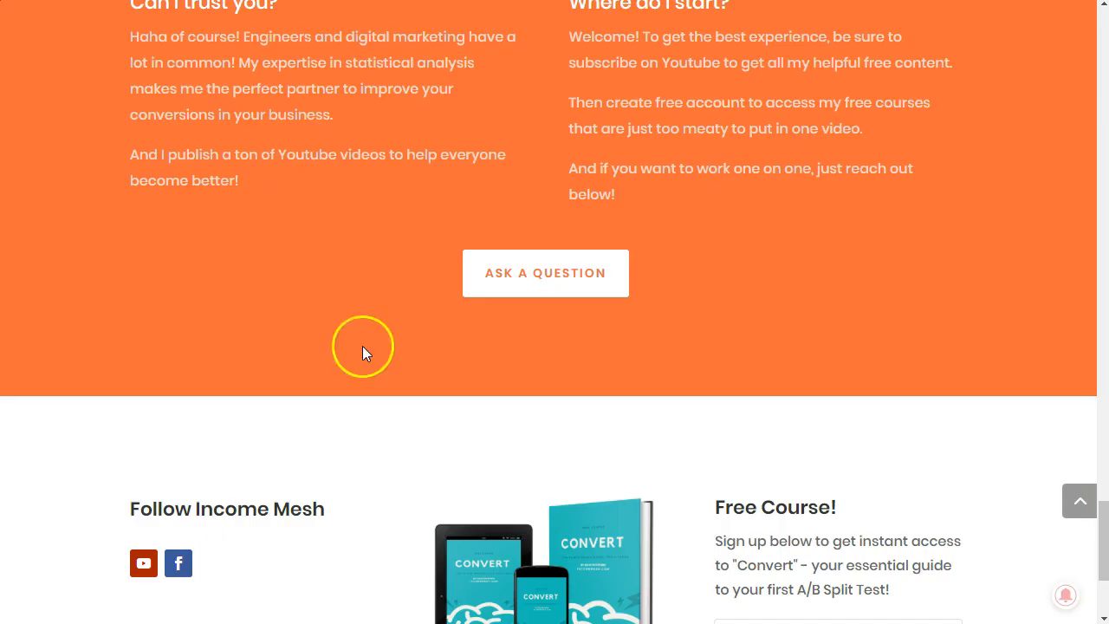
# Step: Replace the module's placeholder with the reference page's "Answers to Your Questions" title, formatted as Heading 2
pyautogui.scroll(6, 500, 427)
pyautogui.tripleClick(393, 246)
pyautogui.hotkey('ctrl', 'c')
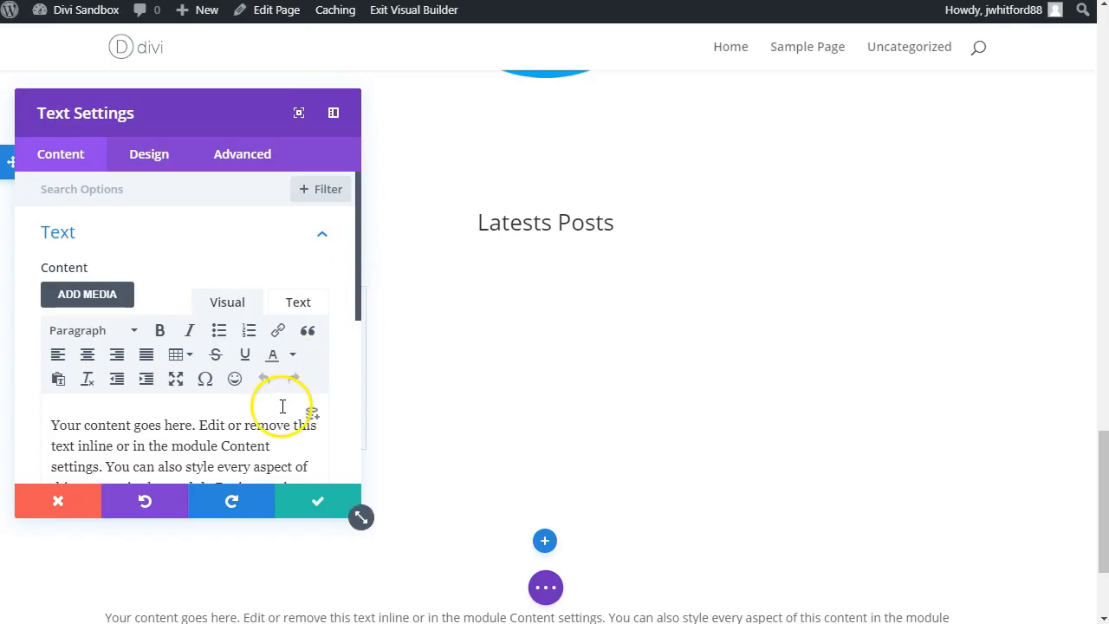
pyautogui.tripleClick(265, 446)
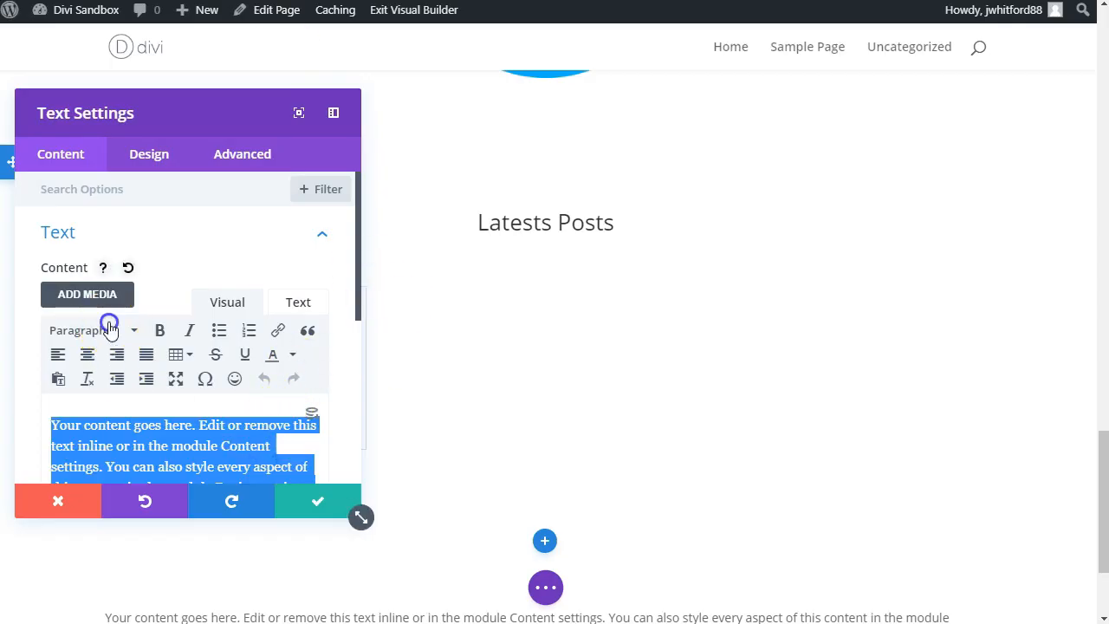
pyautogui.click(109, 330)
pyautogui.click(95, 434)
pyautogui.rightClick(254, 439)
pyautogui.click(312, 542)
pyautogui.scroll(-3, 439, 461)
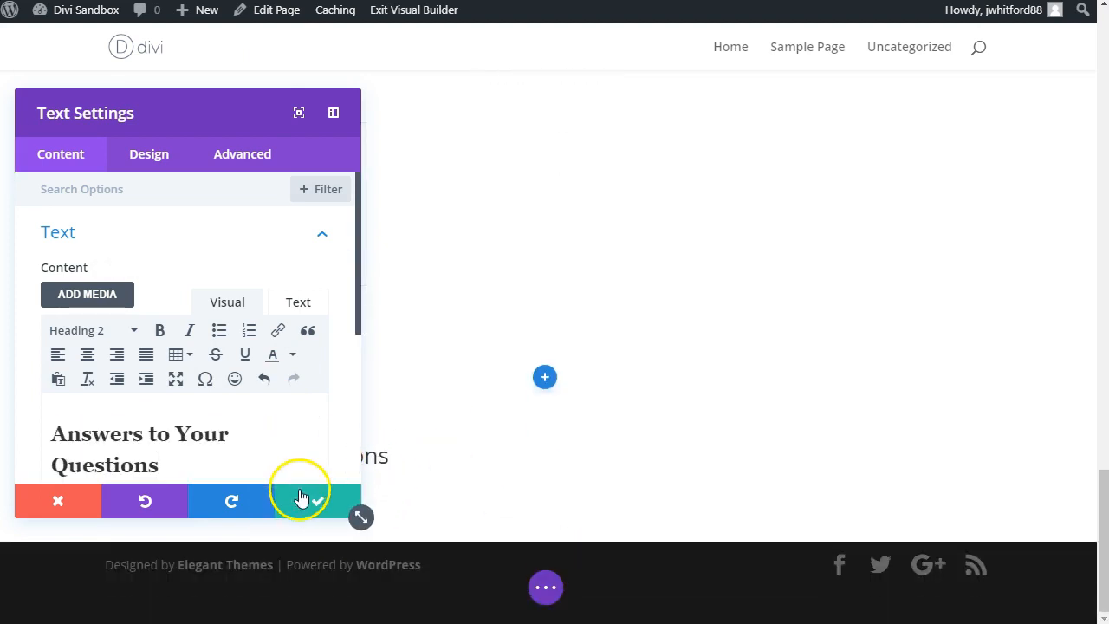
# Step: Center the "Answers to Your Questions" heading and save the Text module
pyautogui.click(77, 433)
pyautogui.click(87, 355)
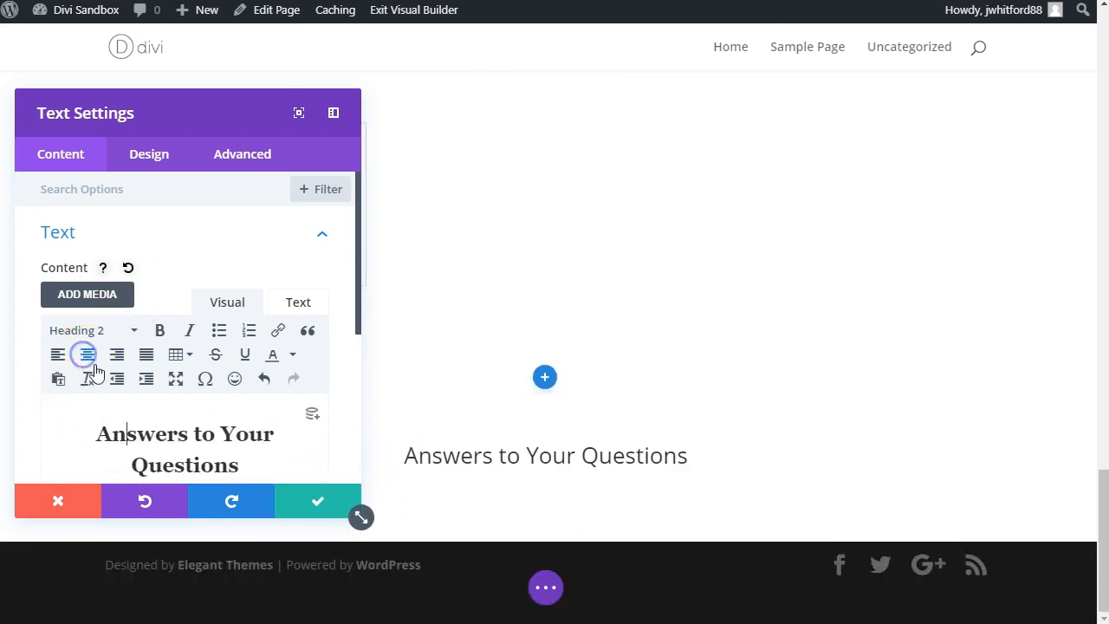
pyautogui.click(317, 509)
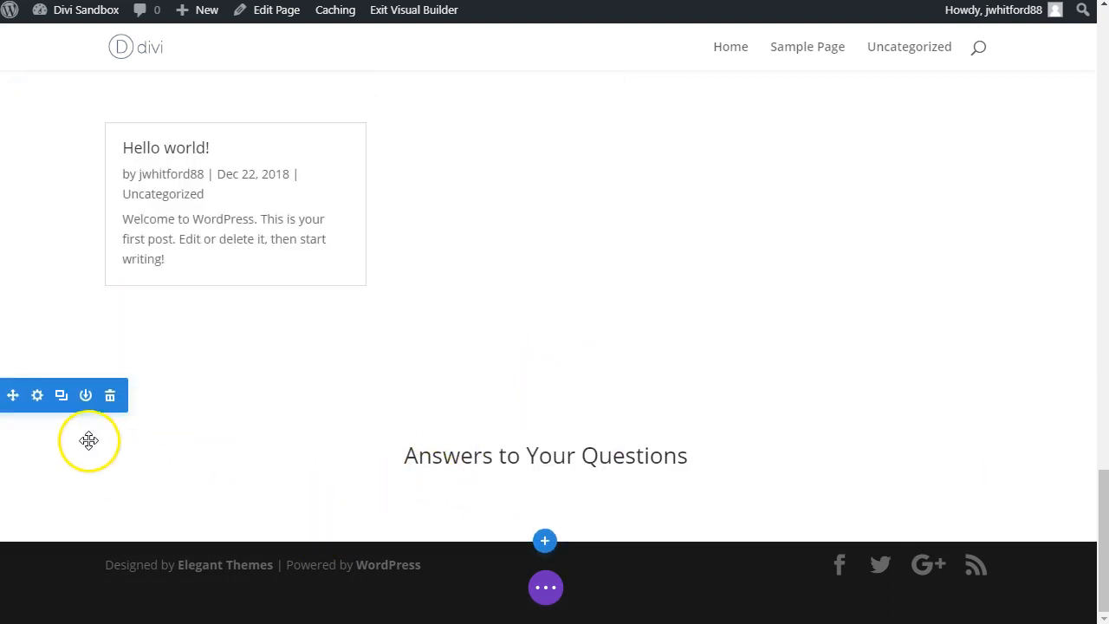
# Step: Give the section containing the "Answers to Your Questions" heading an orange background color, #f17136
pyautogui.click(38, 395)
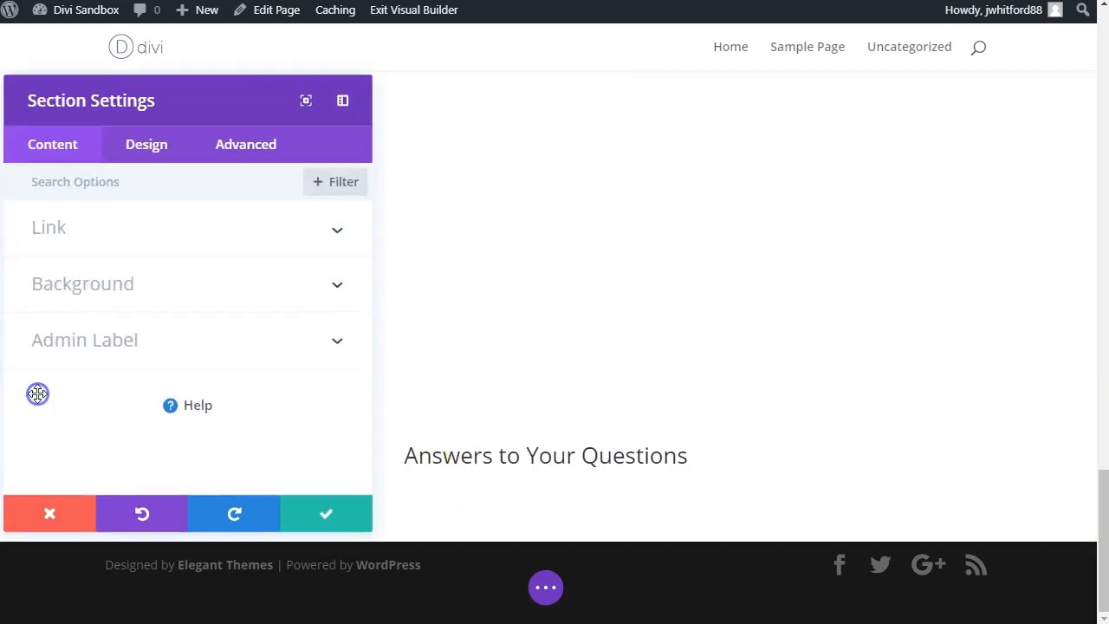
pyautogui.click(80, 286)
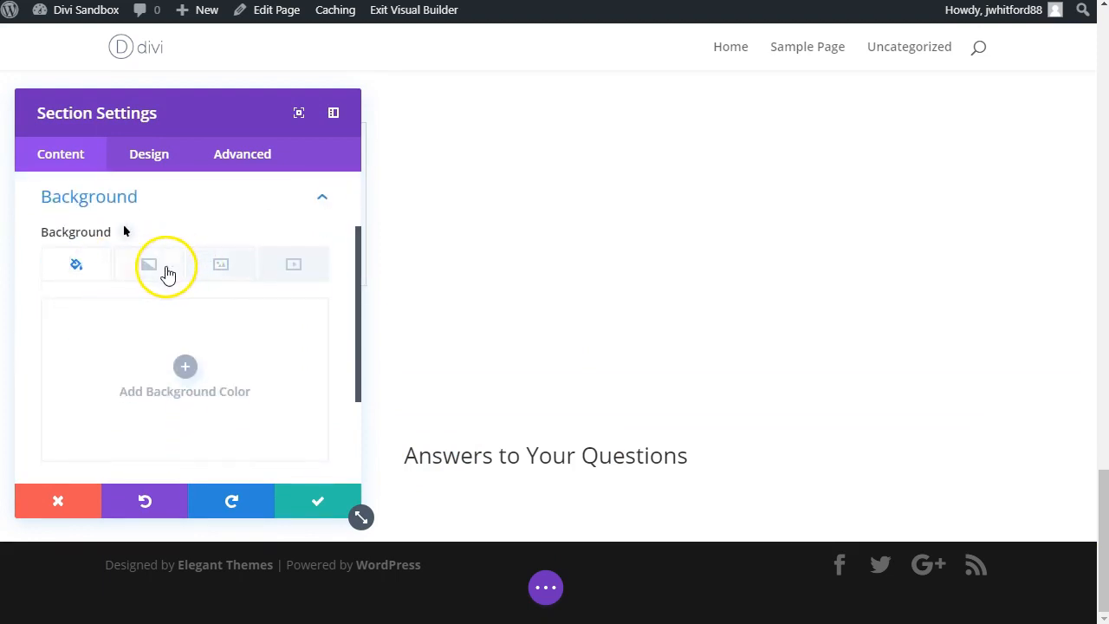
pyautogui.click(183, 381)
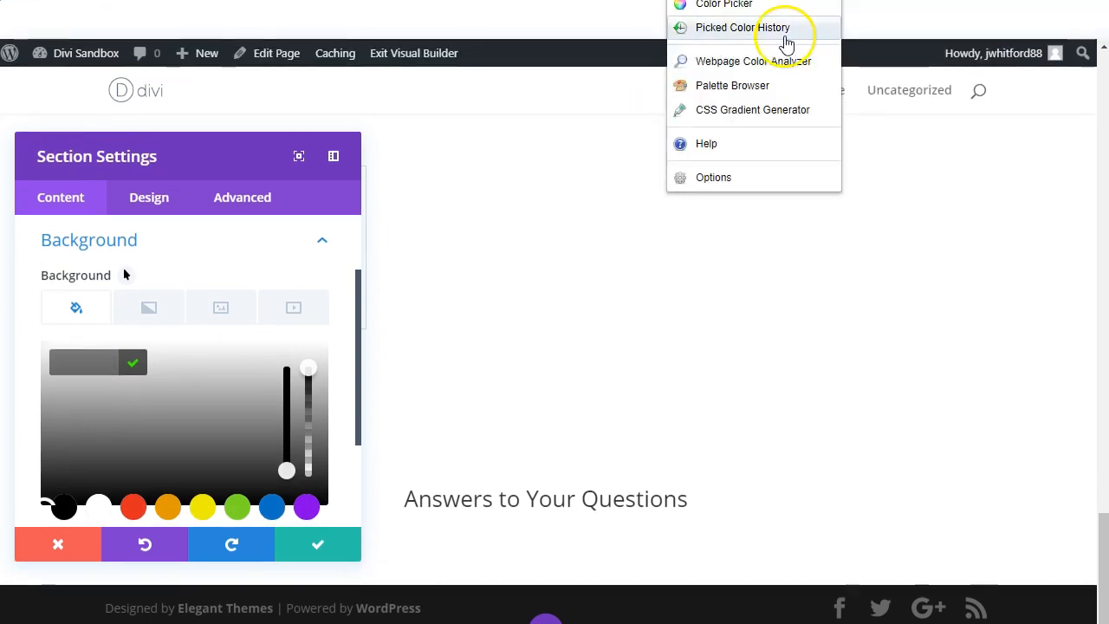
pyautogui.click(784, 28)
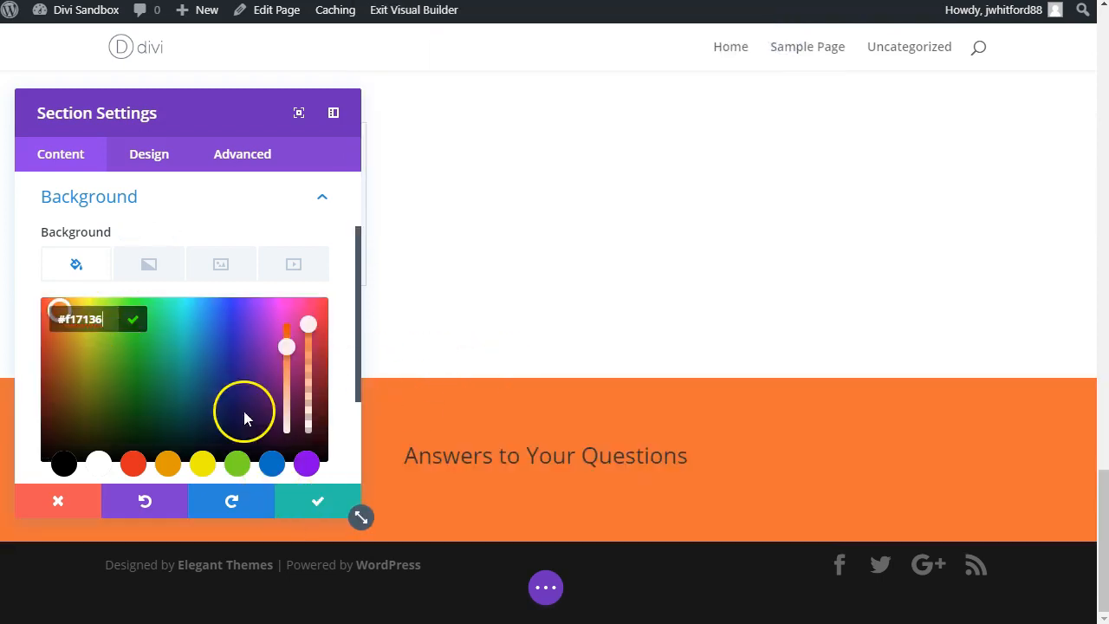
# Step: Upload Graph-Background-2.png as the section's background image and save the section settings
pyautogui.click(222, 268)
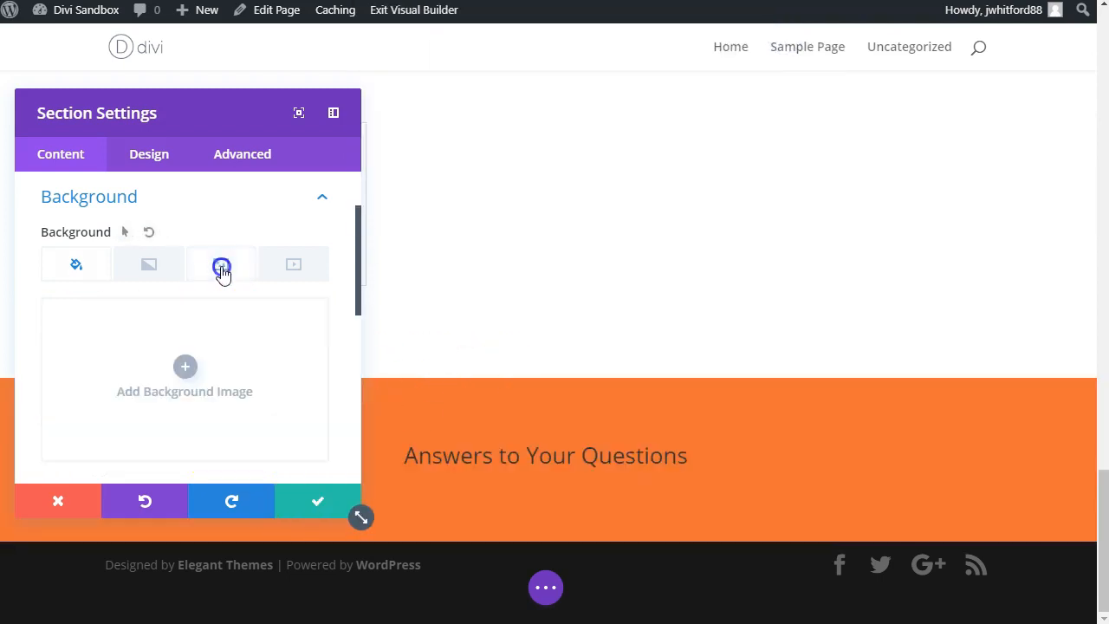
pyautogui.click(185, 371)
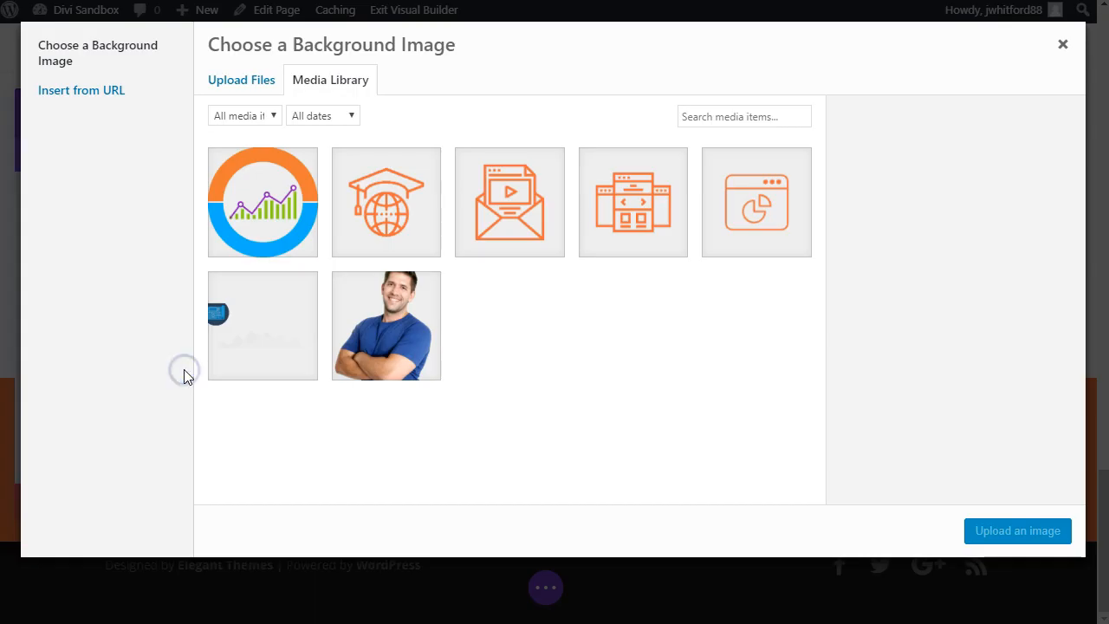
pyautogui.moveTo(8, 337); pyautogui.dragTo(657, 346)
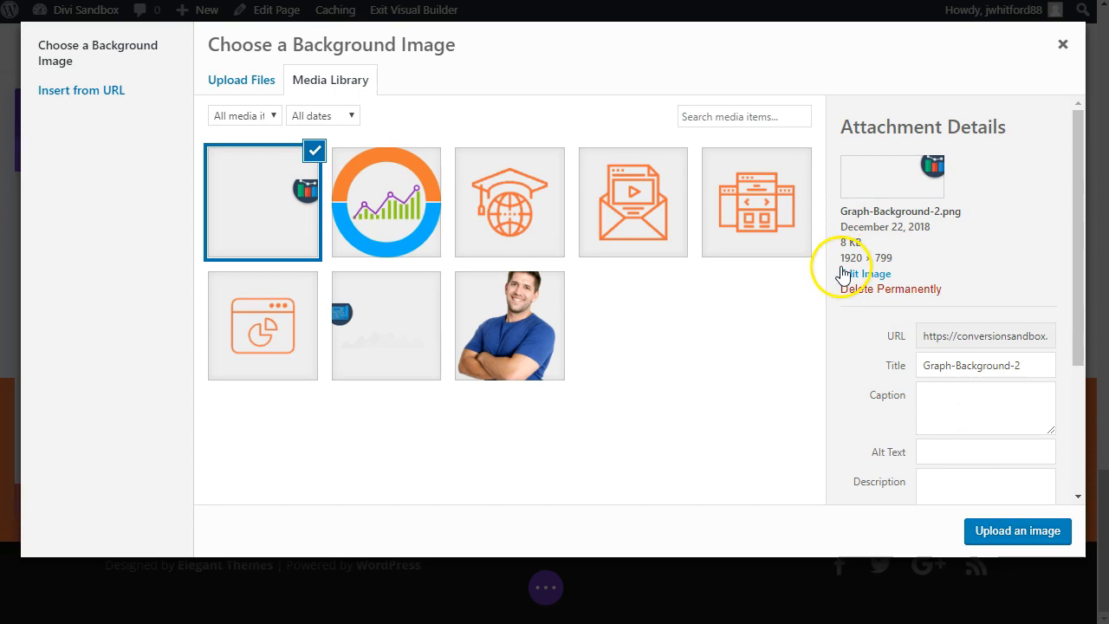
pyautogui.click(988, 532)
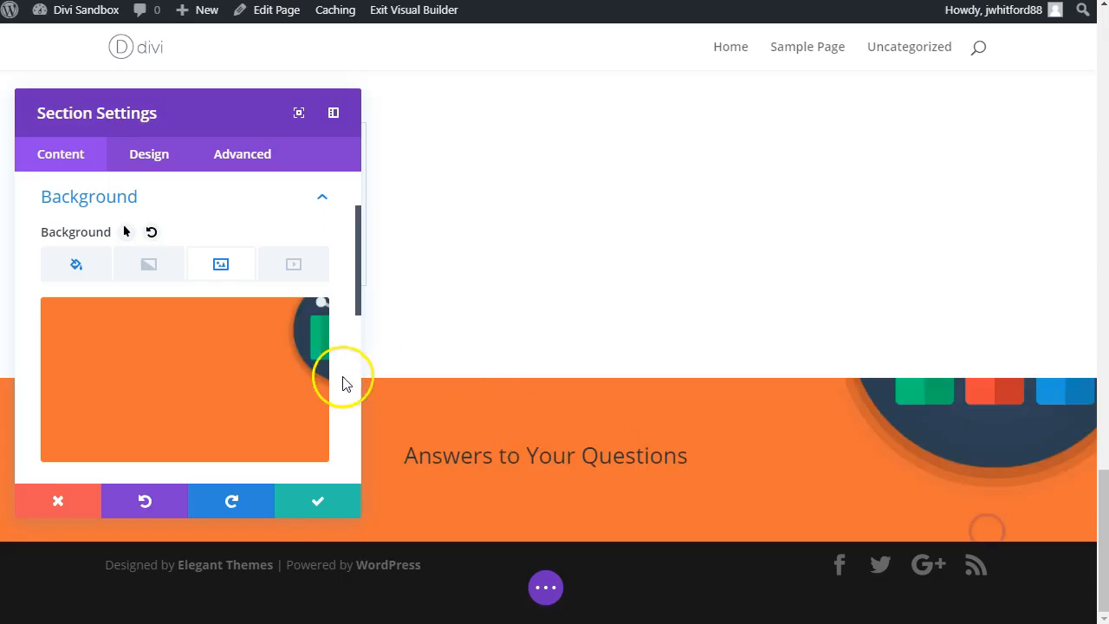
pyautogui.click(315, 504)
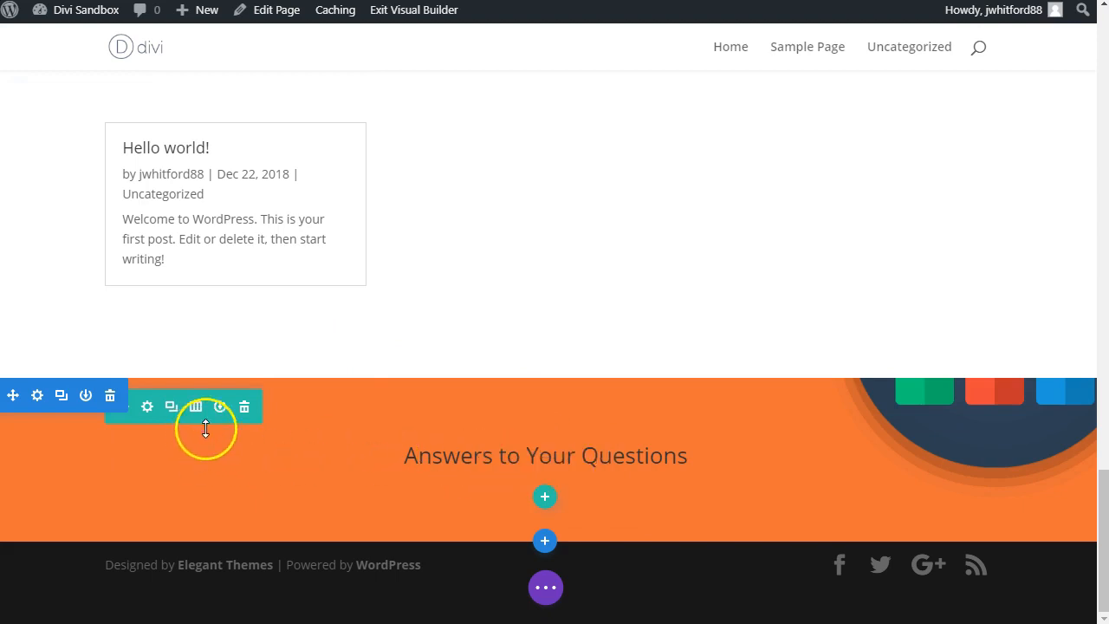
pyautogui.click(149, 407)
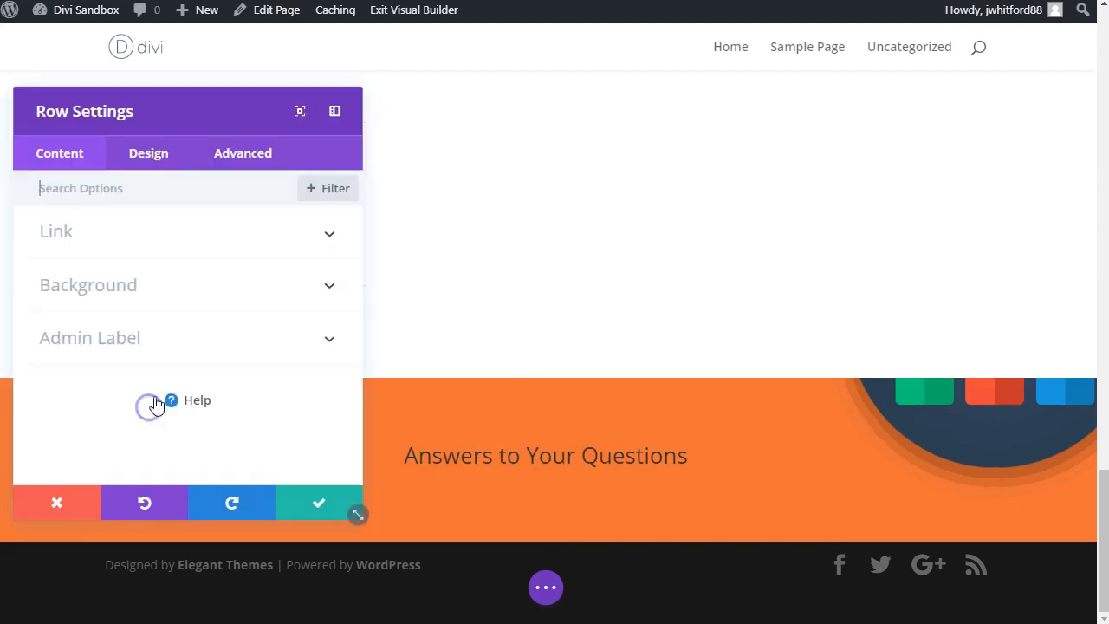
pyautogui.write('tex')
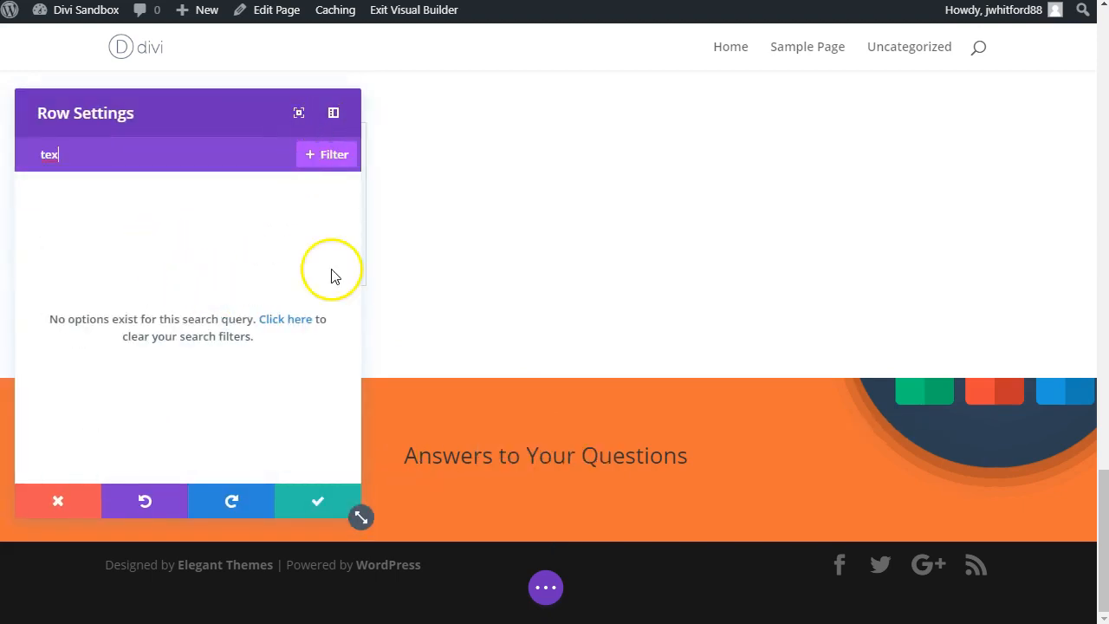
pyautogui.click(312, 501)
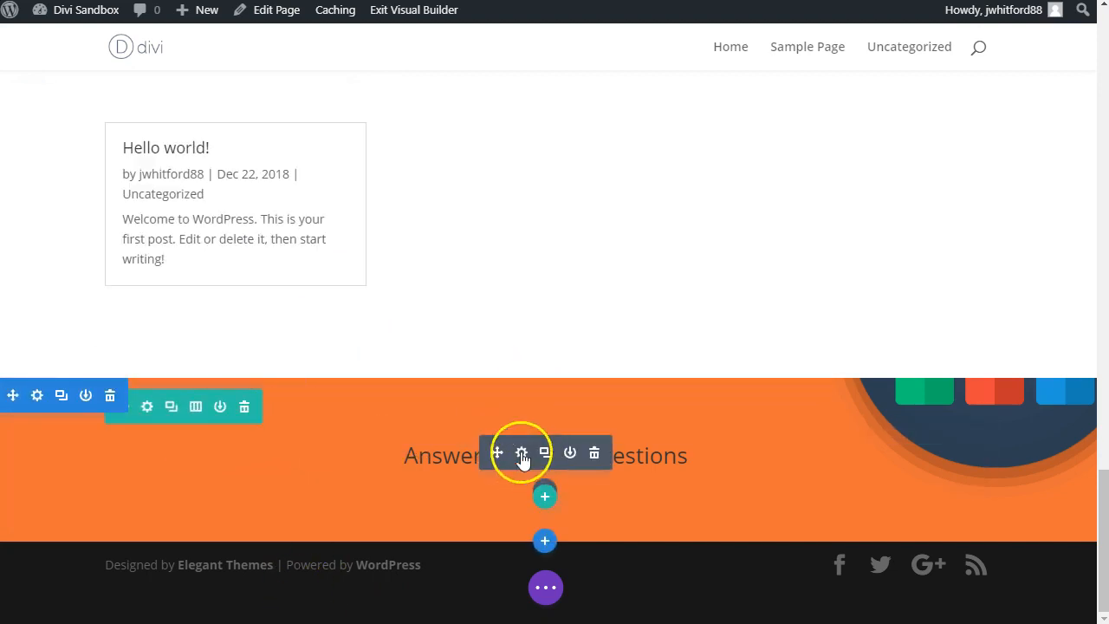
# Step: Set the "Answers to Your Questions" module's Text Color to Light and save it
pyautogui.click(521, 454)
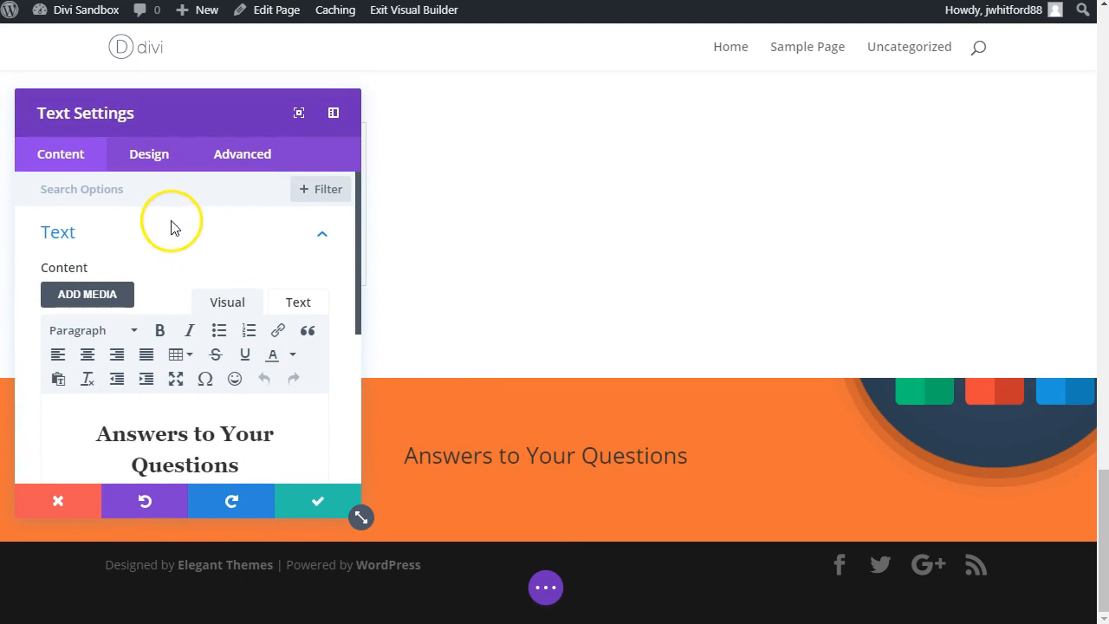
pyautogui.write('color')
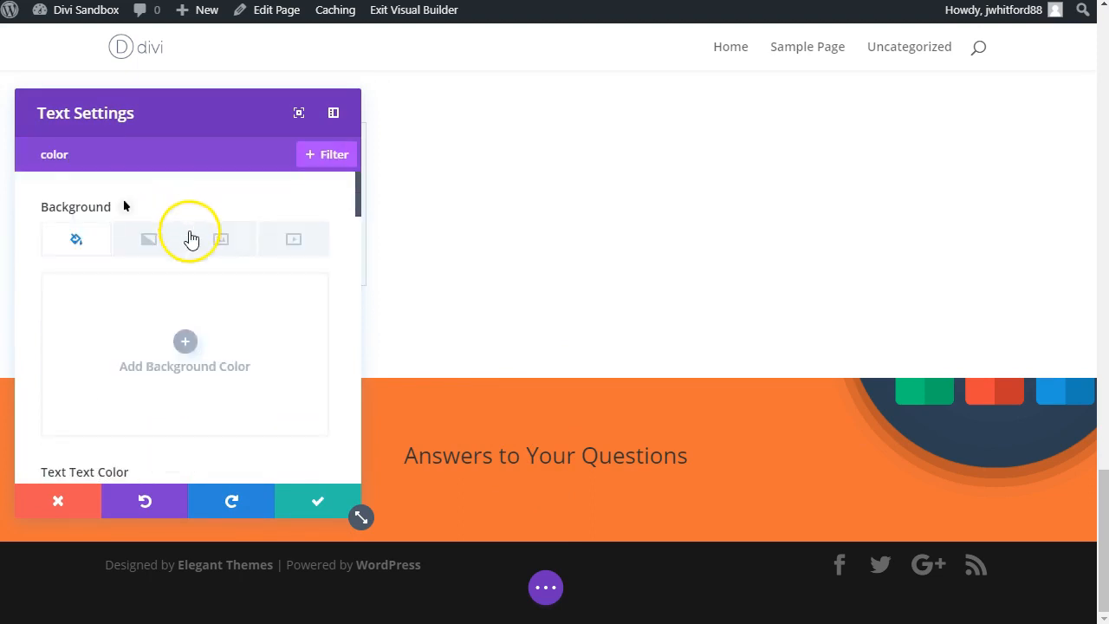
pyautogui.scroll(-3, 182, 278)
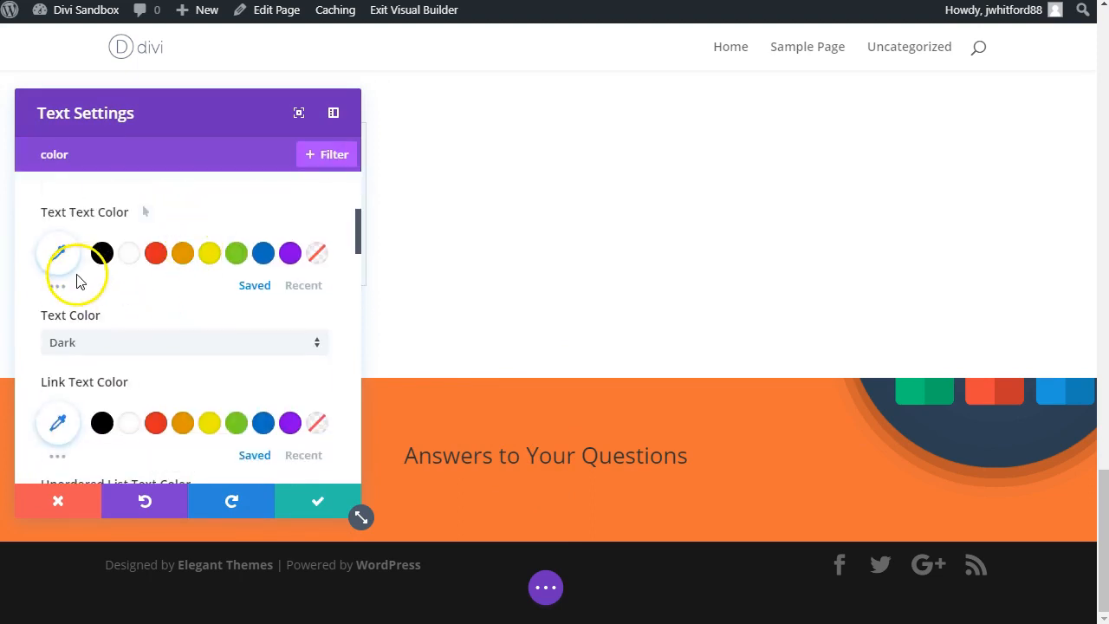
pyautogui.click(105, 347)
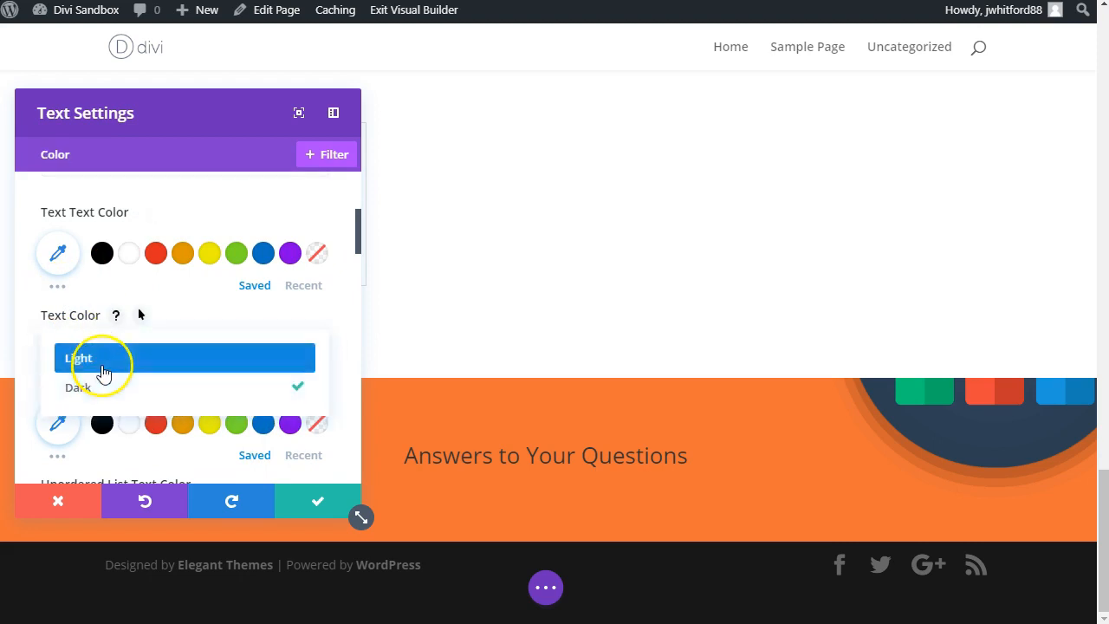
pyautogui.click(69, 354)
pyautogui.click(316, 507)
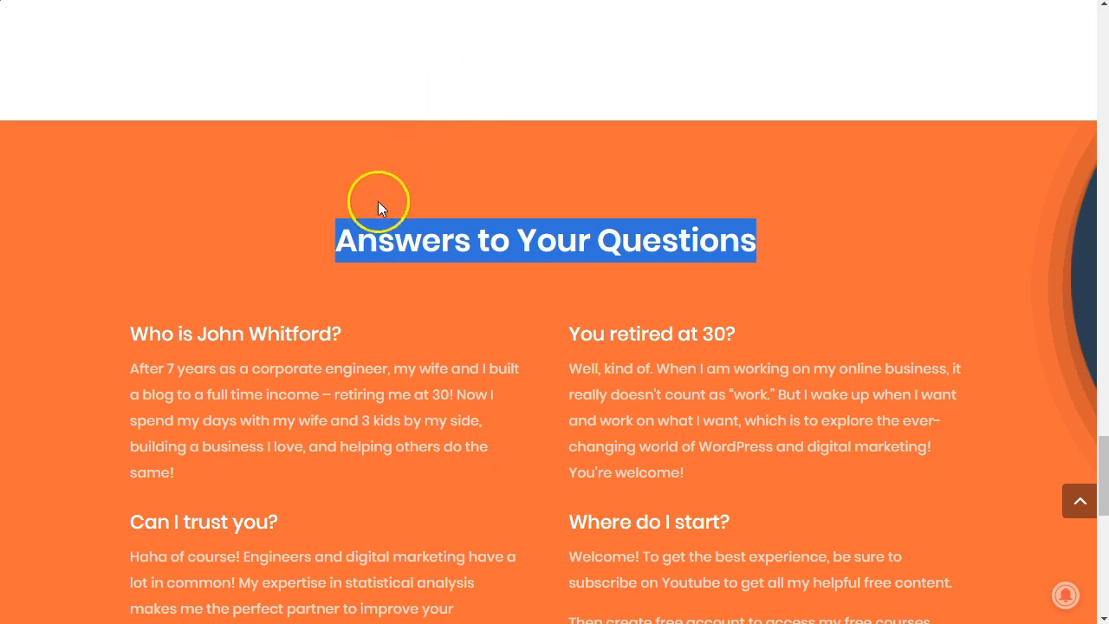
# Step: Following the reference page's question layout, add a two-column row below the heading with a Text module in its first column
pyautogui.scroll(-3, 172, 328)
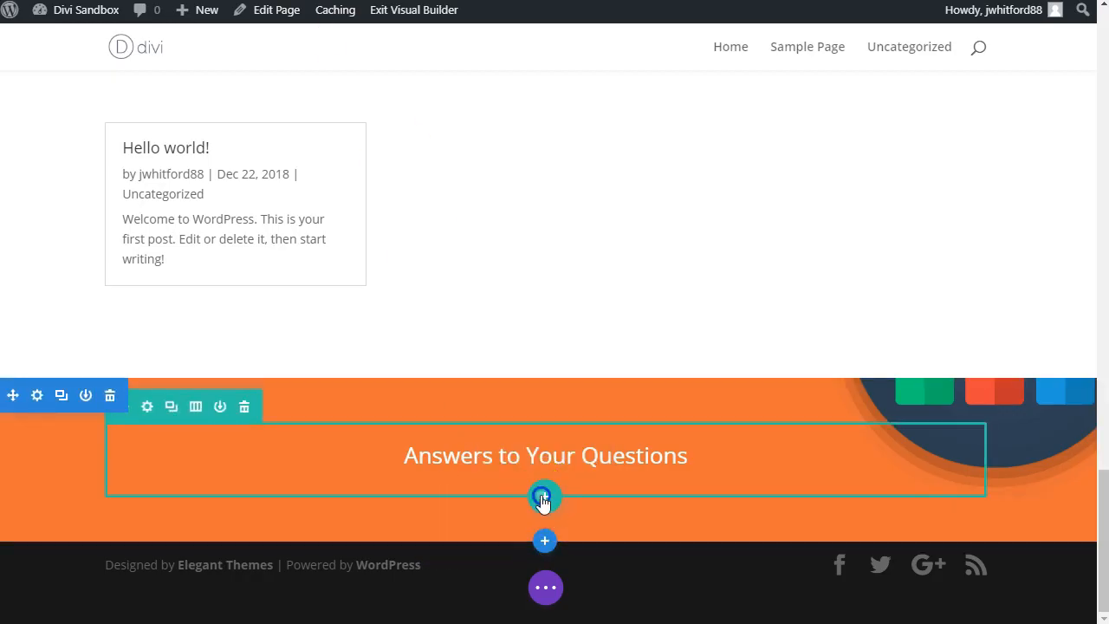
pyautogui.click(542, 498)
pyautogui.click(520, 168)
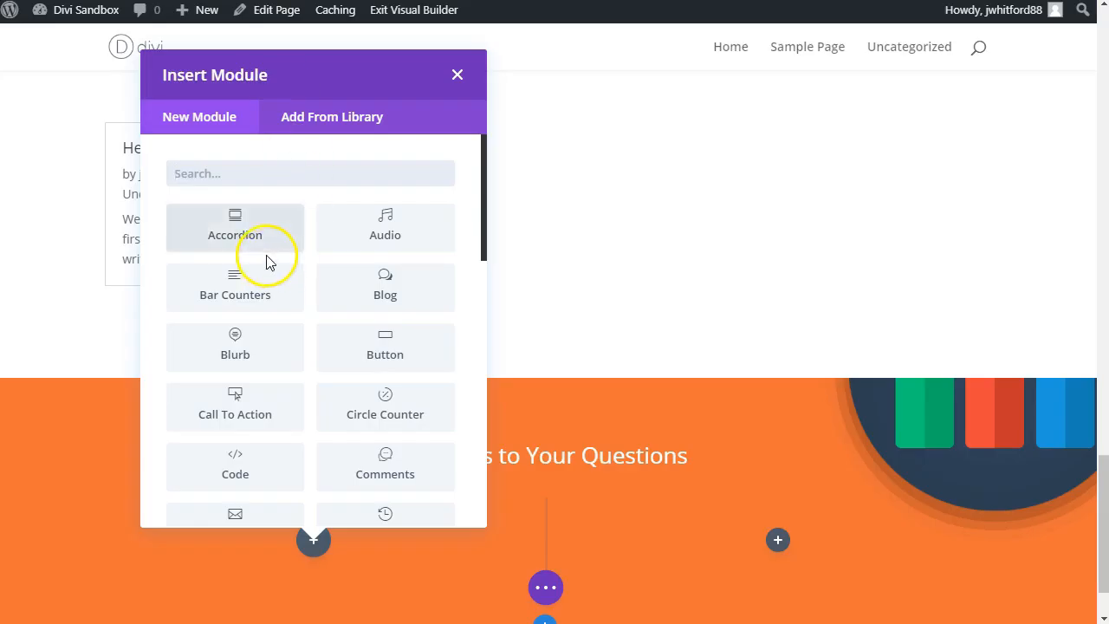
pyautogui.write('text')
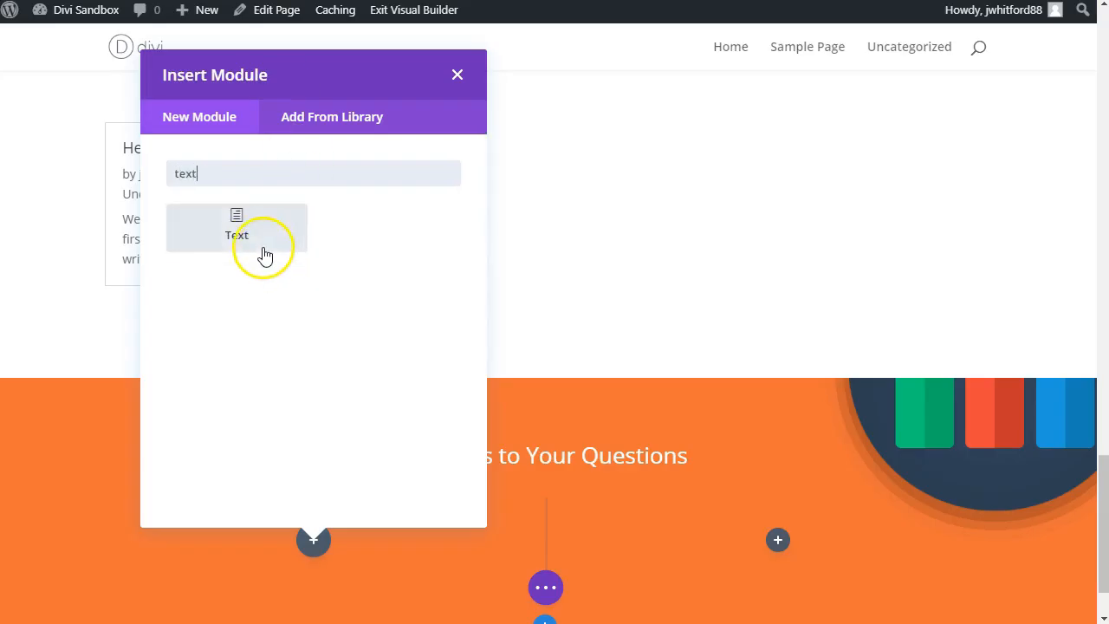
pyautogui.click(244, 223)
# Step: Replace the new module's placeholder with the reference page's first question, pasted as plain text in Heading 3, and start a new line
pyautogui.scroll(-3, 404, 394)
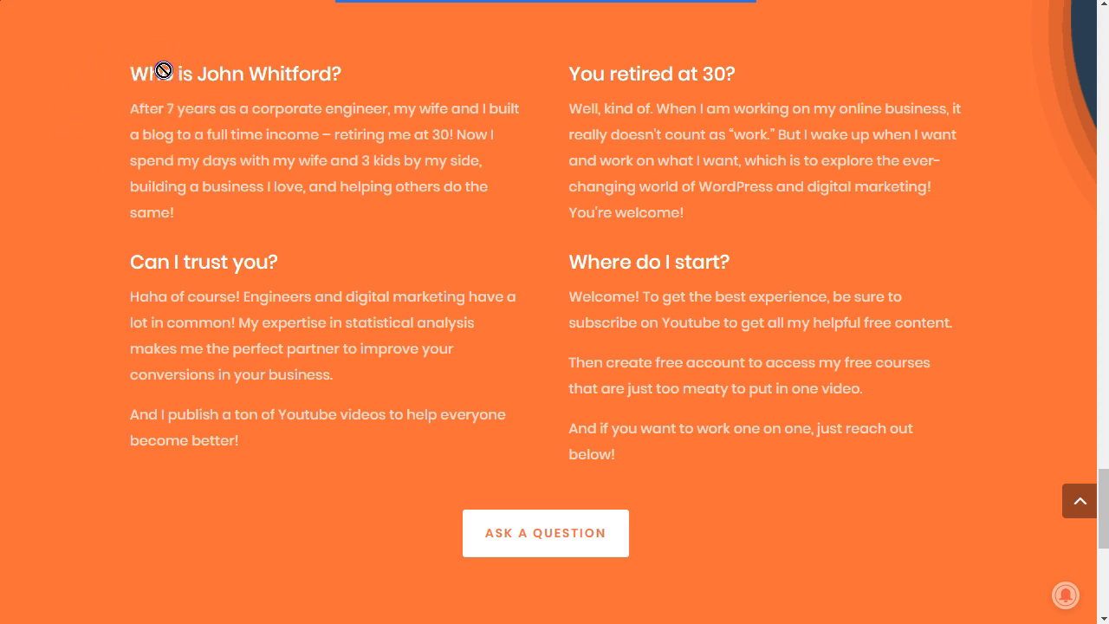
pyautogui.tripleClick(302, 74)
pyautogui.hotkey('ctrl', 'c')
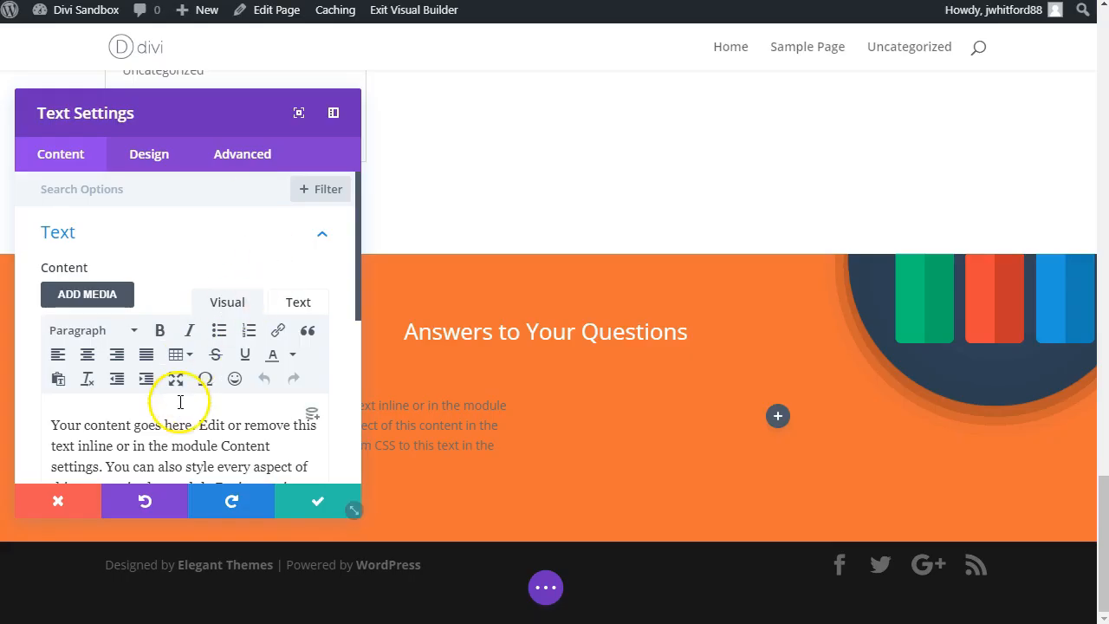
pyautogui.tripleClick(174, 424)
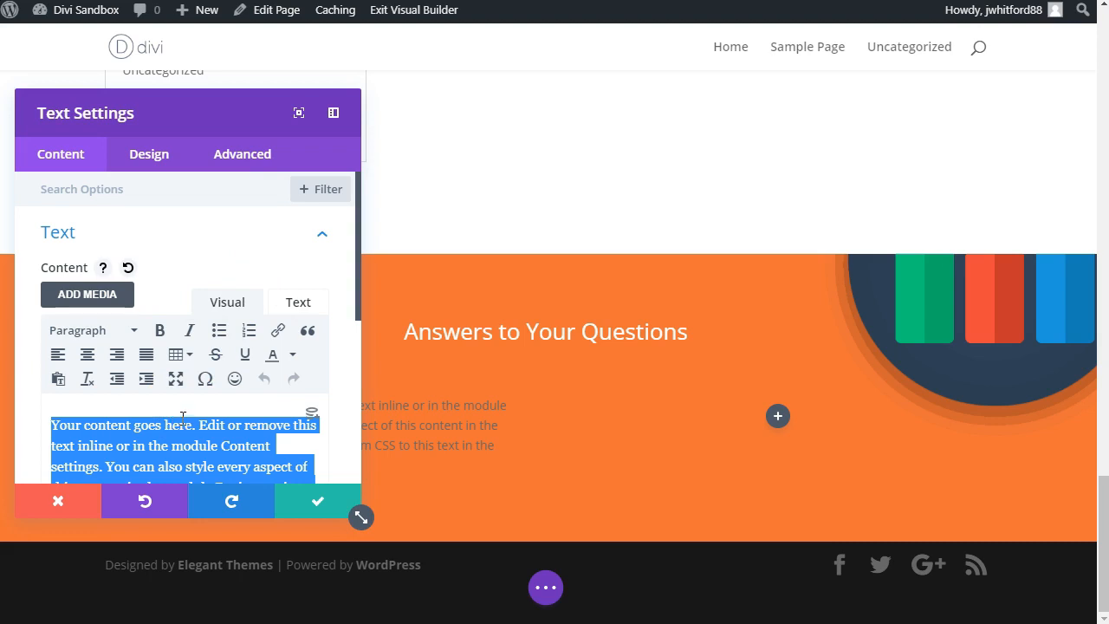
pyautogui.hotkey('alt', 'shift', '3')
pyautogui.scroll(-2, 221, 420)
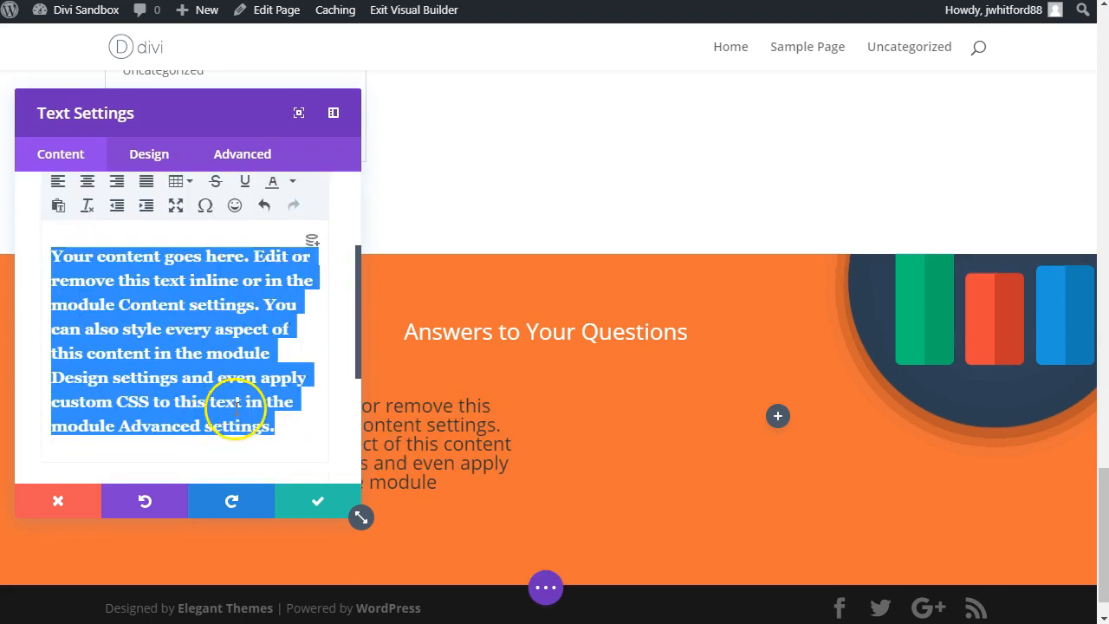
pyautogui.rightClick(238, 345)
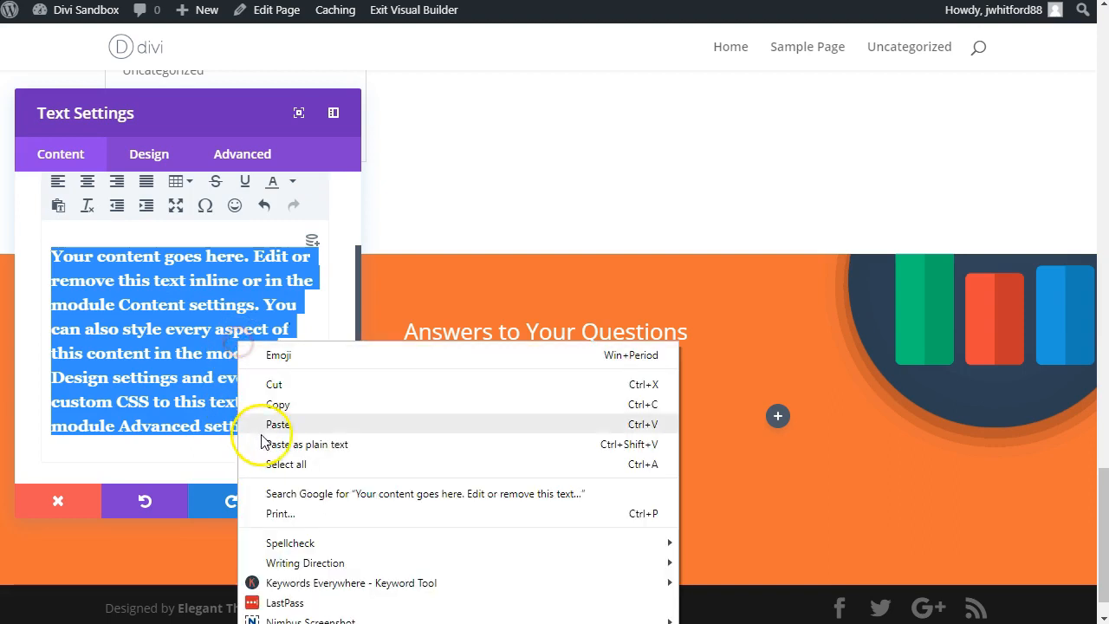
pyautogui.click(263, 441)
pyautogui.press('Return')
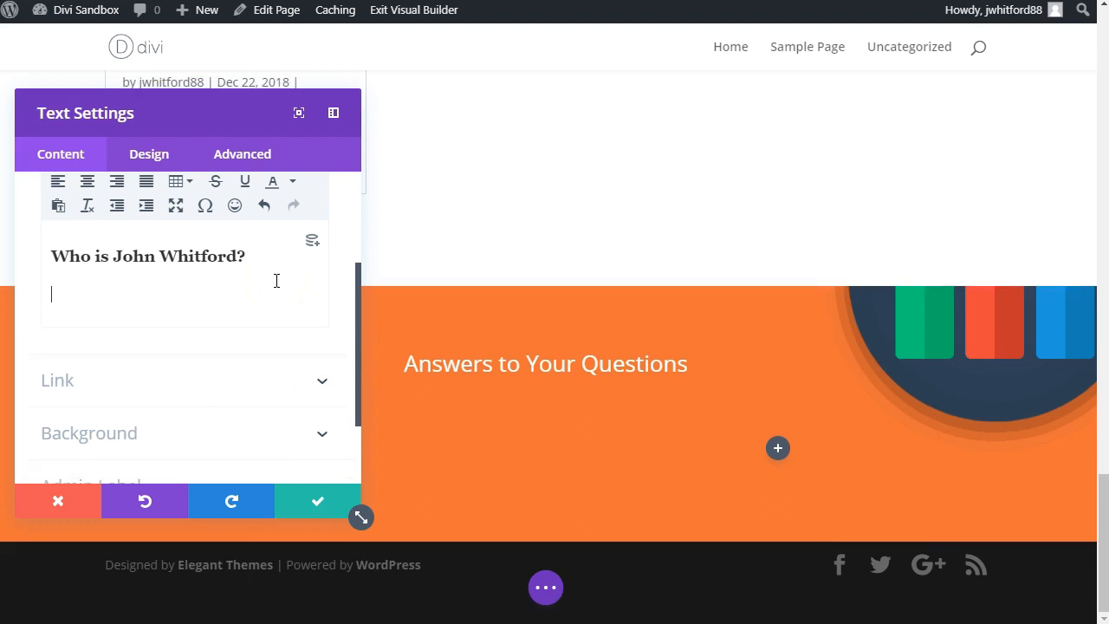
# Step: Copy the first question's answer paragraph, starting "After 7 years as a corporate engineer", from the reference page into the module below its heading
pyautogui.scroll(2, 277, 280)
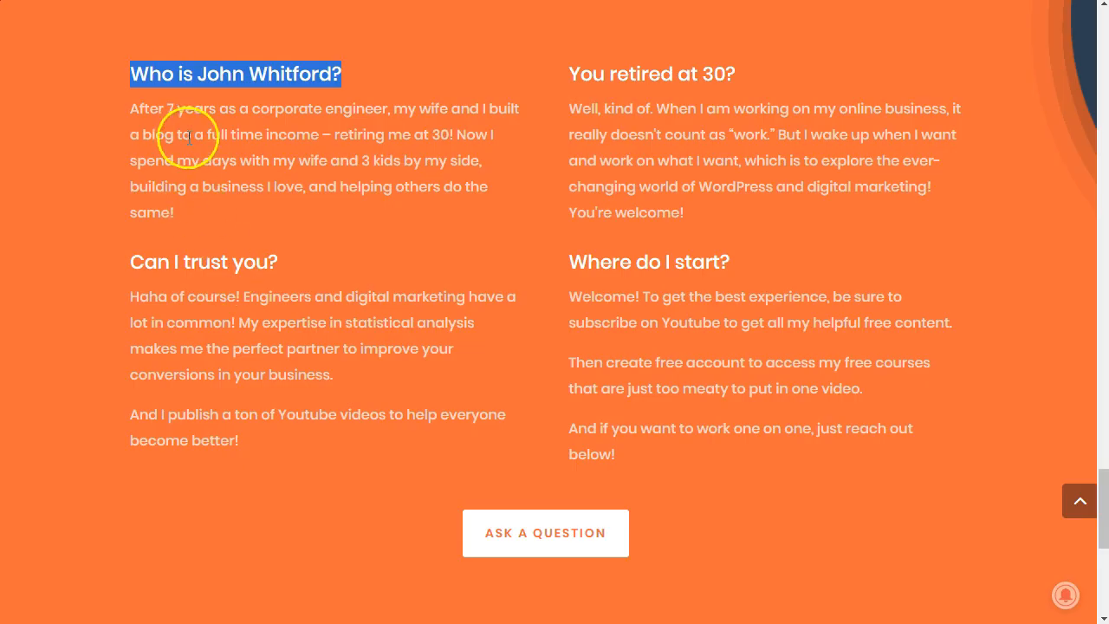
pyautogui.tripleClick(189, 137)
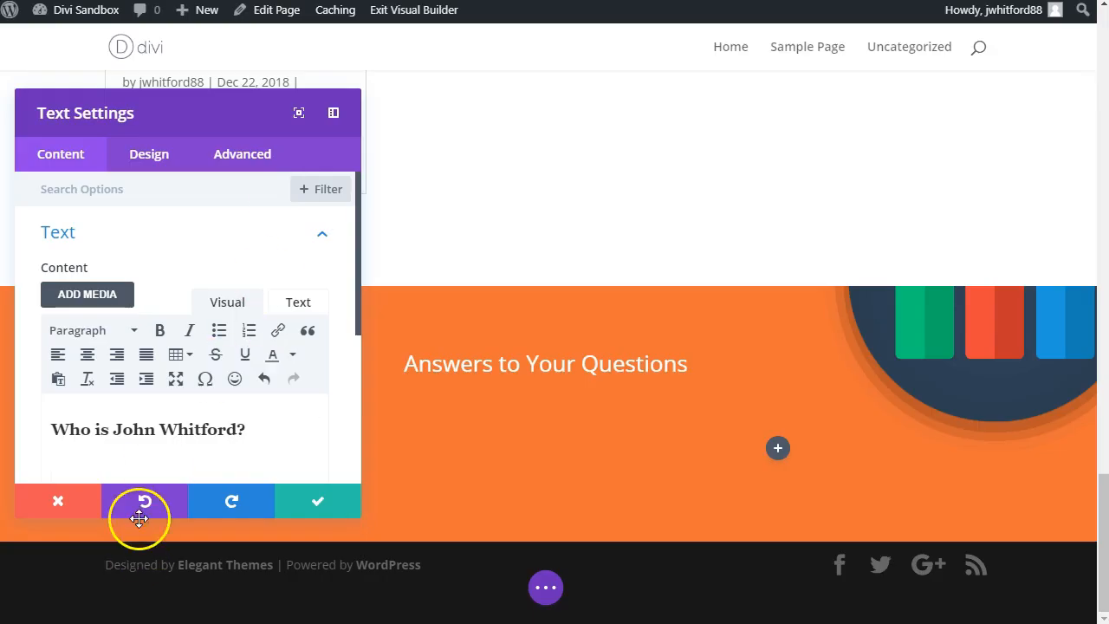
pyautogui.rightClick(126, 466)
pyautogui.click(174, 611)
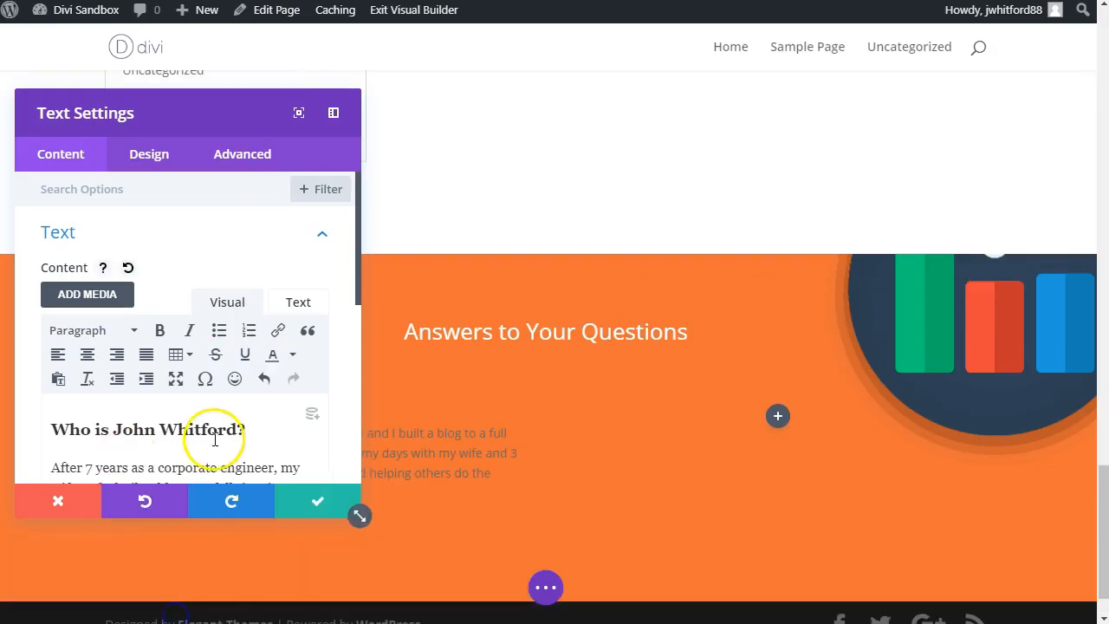
pyautogui.click(316, 512)
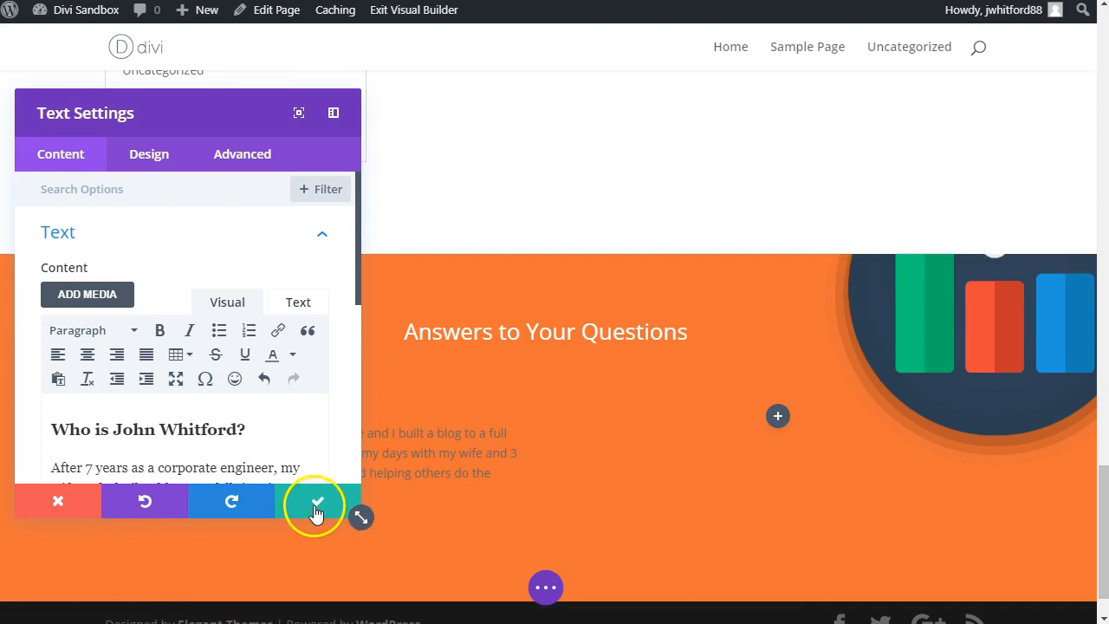
# Step: Set the first question module's Text Color to Light and save the module
pyautogui.moveTo(273, 118); pyautogui.dragTo(922, 80)
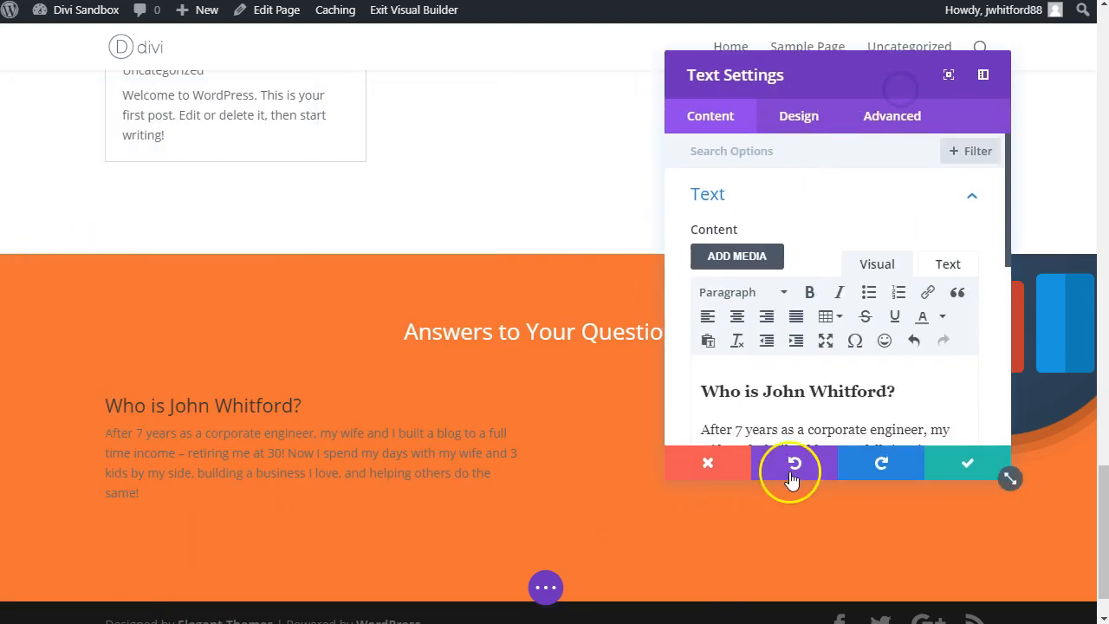
pyautogui.click(765, 150)
pyautogui.write('c')
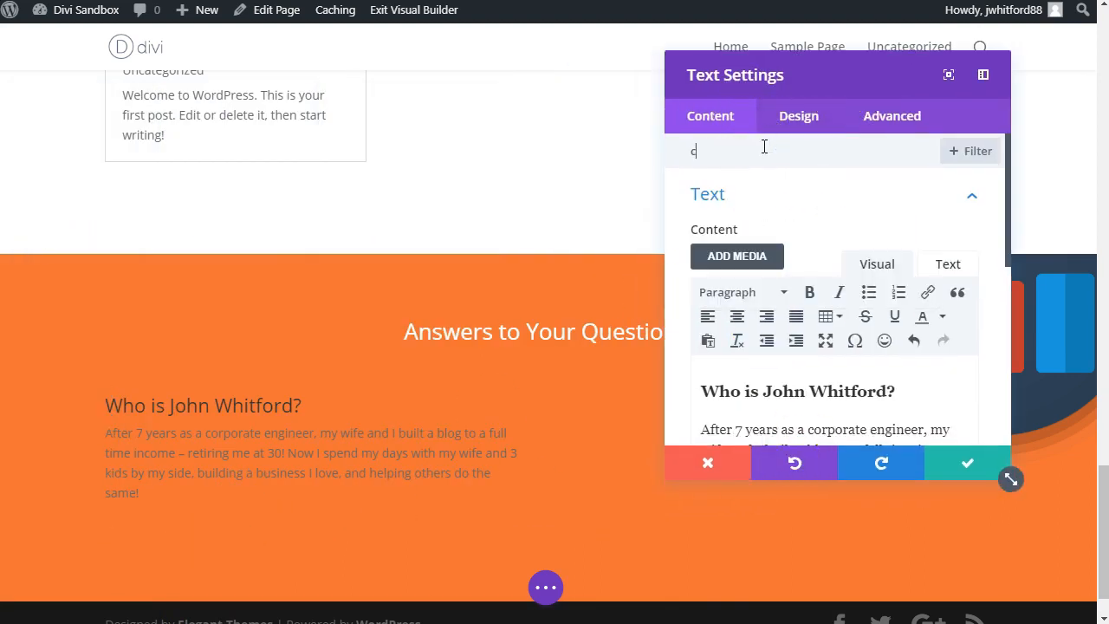
pyautogui.write('olor')
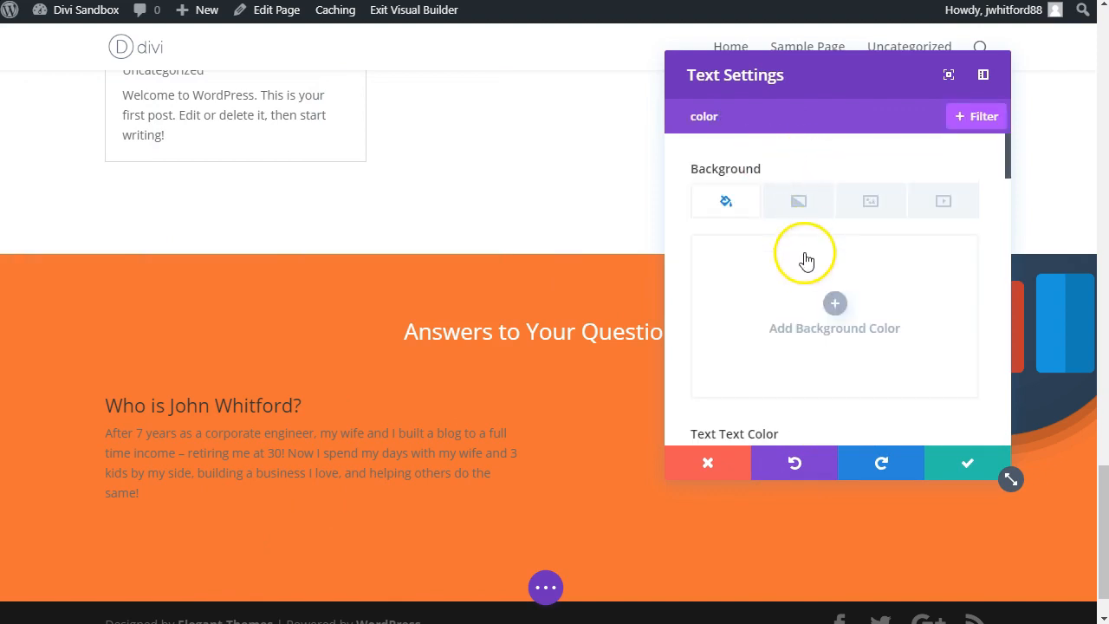
pyautogui.scroll(-3, 806, 260)
pyautogui.click(763, 303)
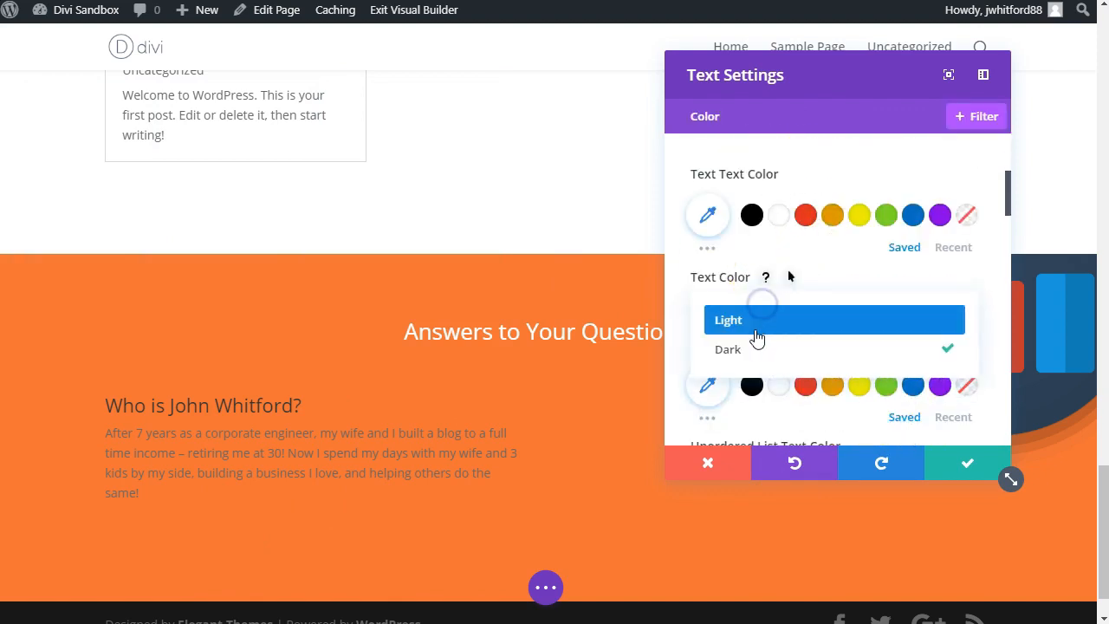
pyautogui.click(757, 332)
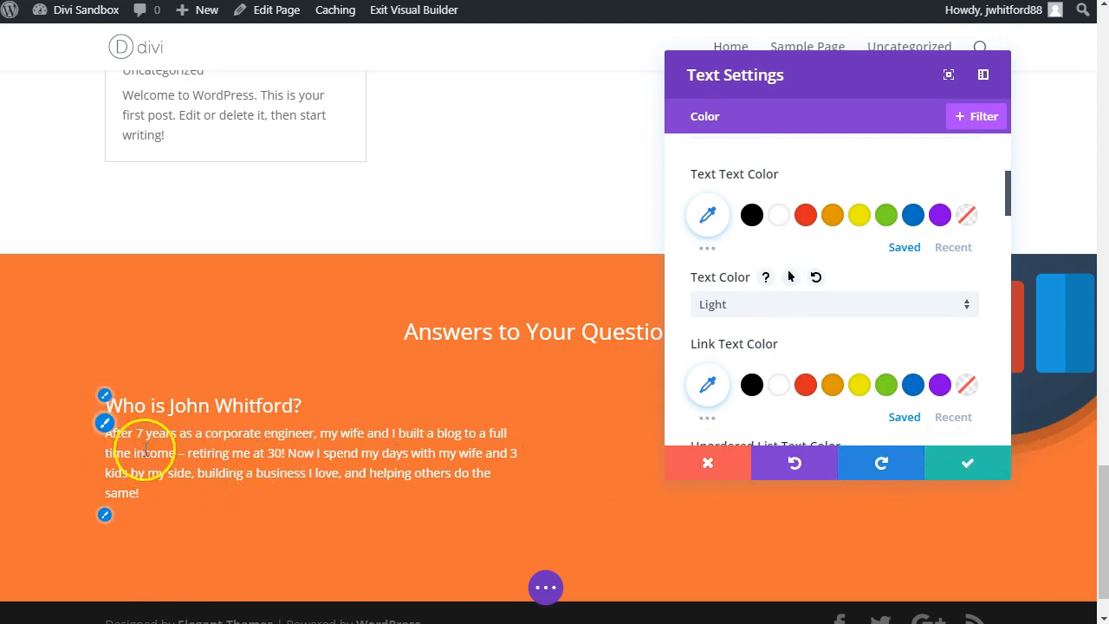
pyautogui.click(963, 462)
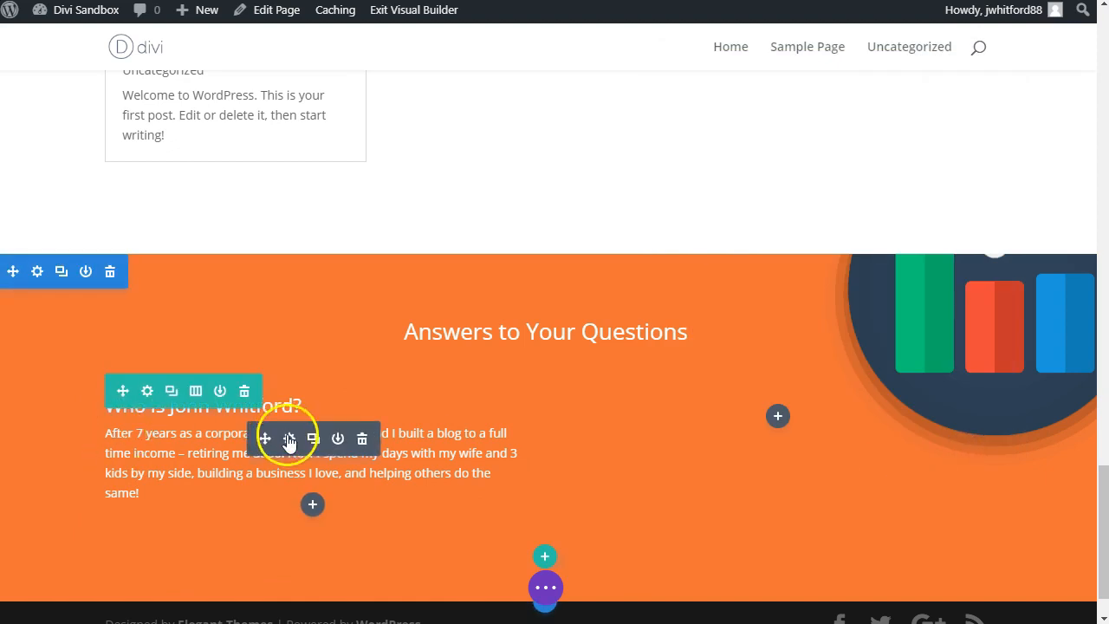
# Step: Duplicate the first question module and replace the lower copy's heading with "Can I trust you?" from the reference page
pyautogui.click(316, 440)
pyautogui.scroll(-1, 121, 507)
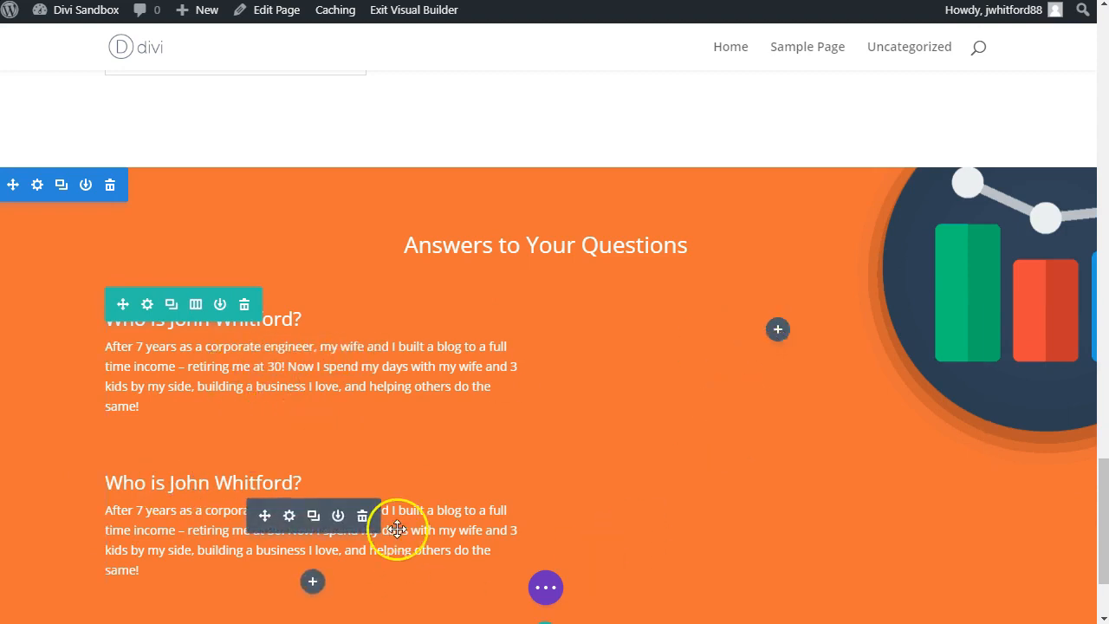
pyautogui.scroll(-1, 397, 529)
pyautogui.moveTo(268, 431); pyautogui.dragTo(238, 424)
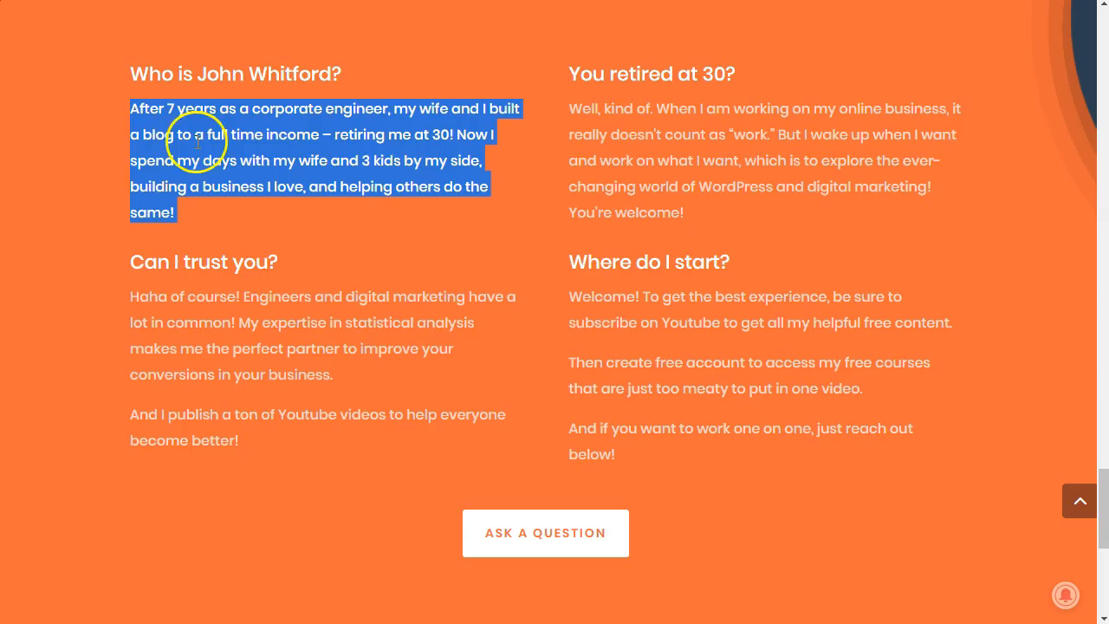
pyautogui.click(237, 260)
pyautogui.tripleClick(239, 264)
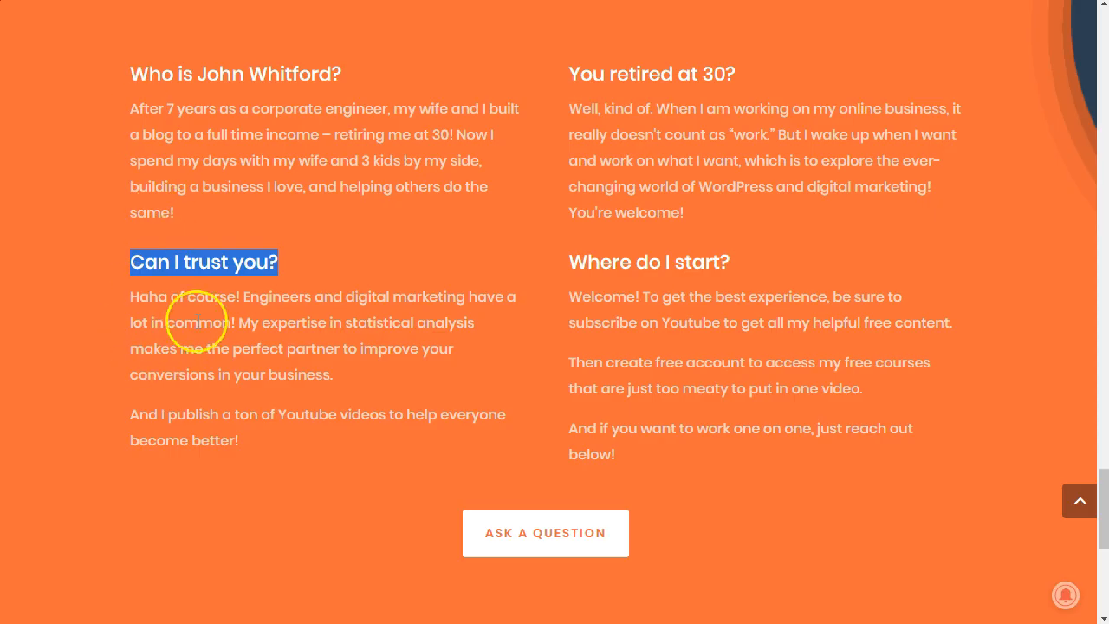
# Step: Replace the "Can I trust you?" answer with the reference page's two paragraphs, starting "Haha of course!" and "And I publish", pasted as plain text
pyautogui.tripleClick(201, 318)
pyautogui.hotkey('ctrl', 'c')
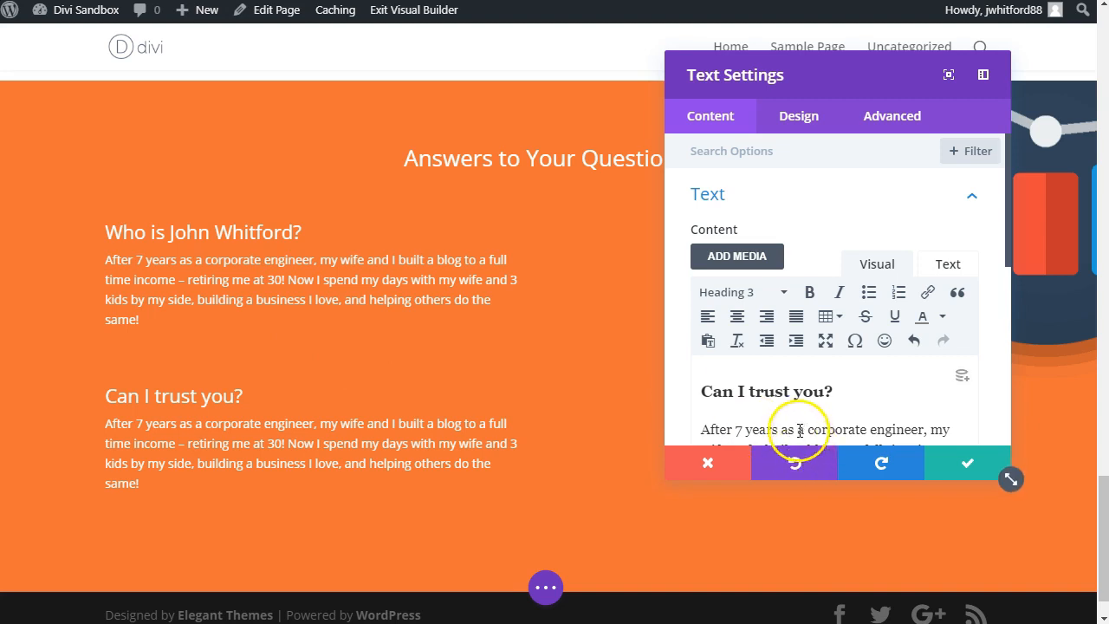
pyautogui.tripleClick(790, 429)
pyautogui.rightClick(799, 430)
pyautogui.click(832, 532)
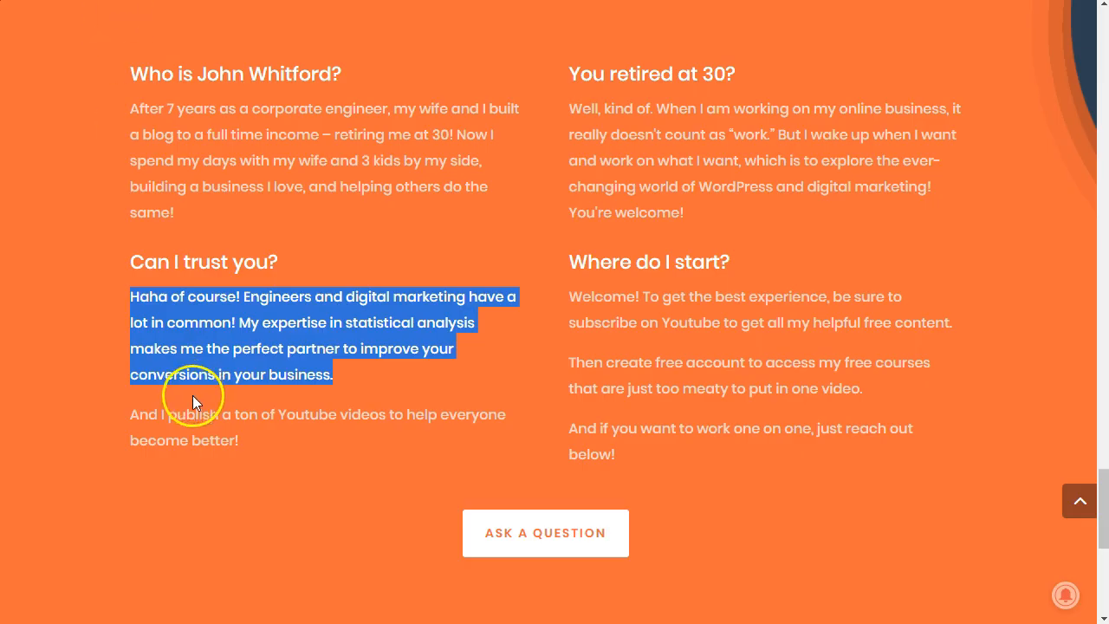
pyautogui.tripleClick(191, 423)
pyautogui.hotkey('ctrl', 'c')
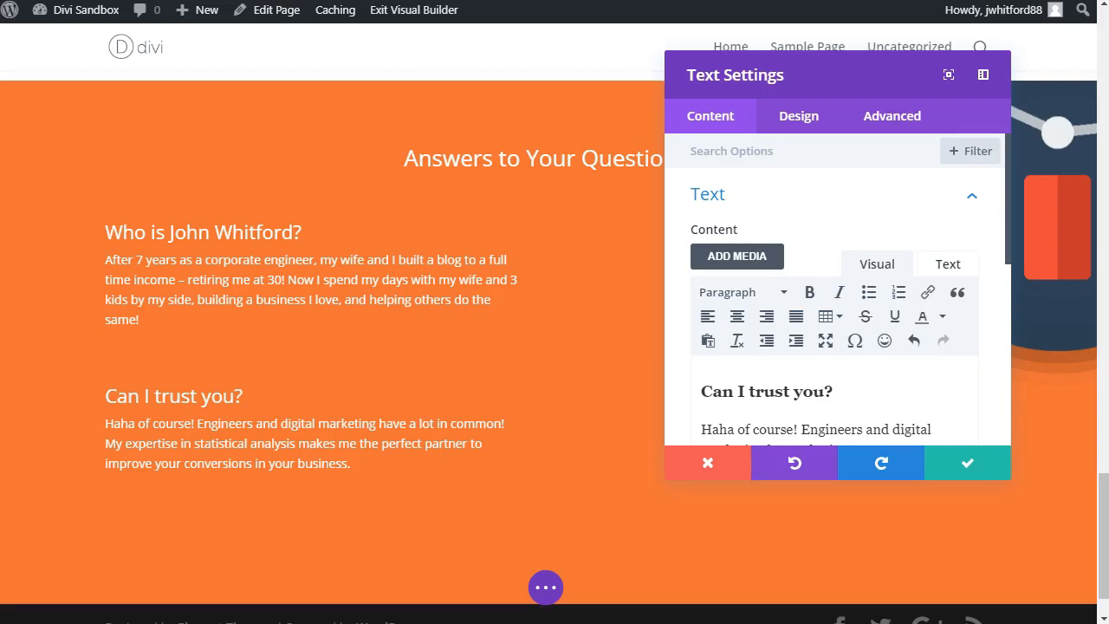
pyautogui.scroll(-3, 832, 381)
pyautogui.rightClick(820, 295)
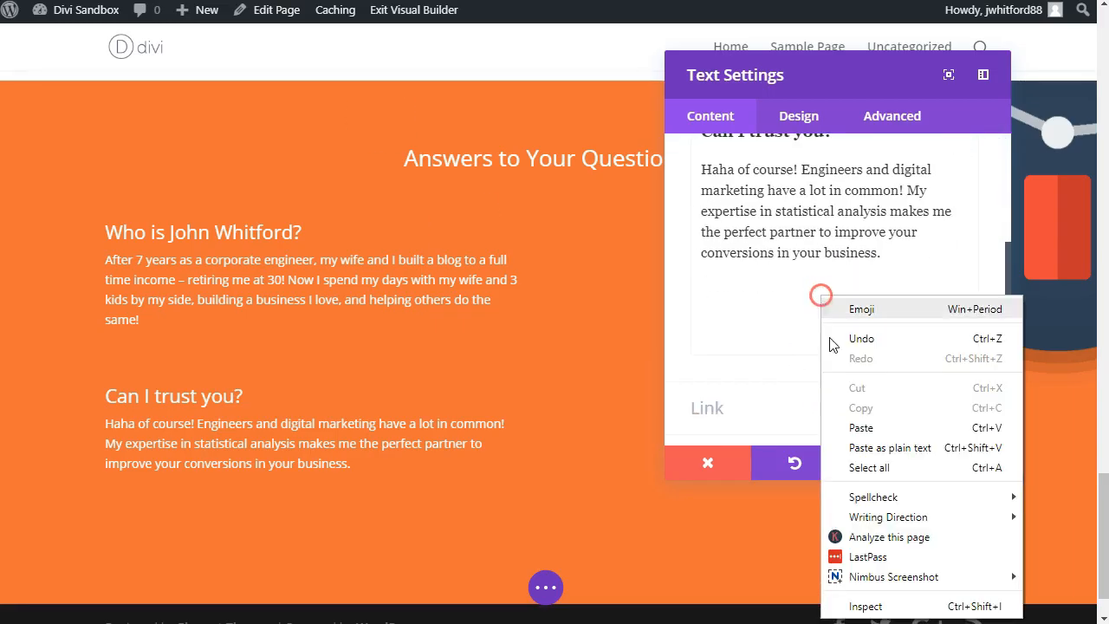
pyautogui.click(854, 445)
# Step: Remove the blank line between the two "Can I trust you?" answer paragraphs and save the module
pyautogui.click(366, 492)
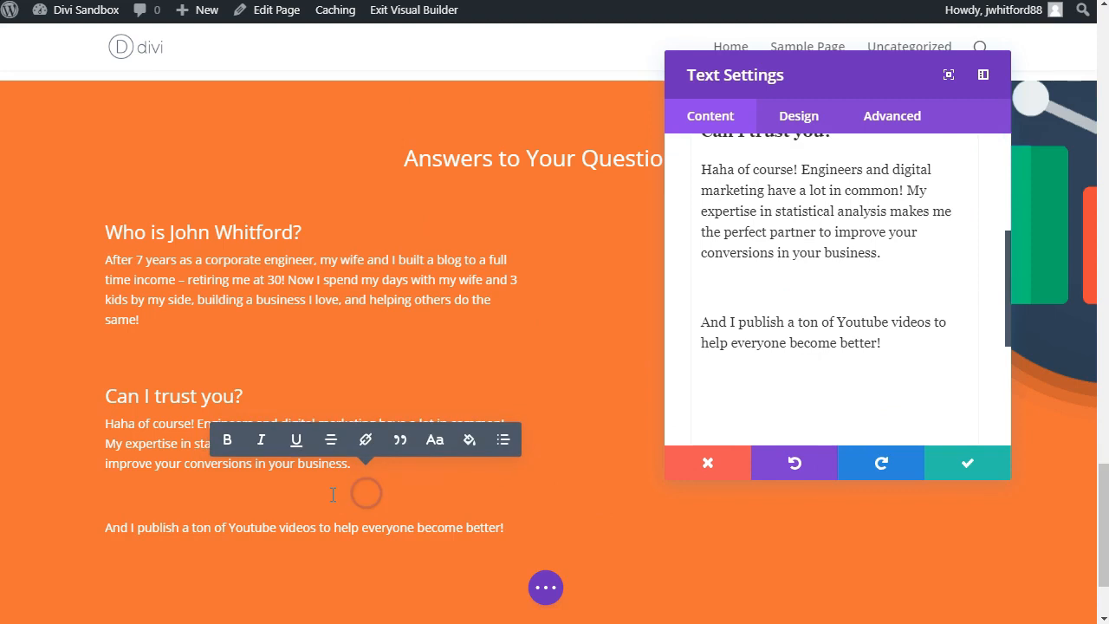
pyautogui.press('BackSpace')
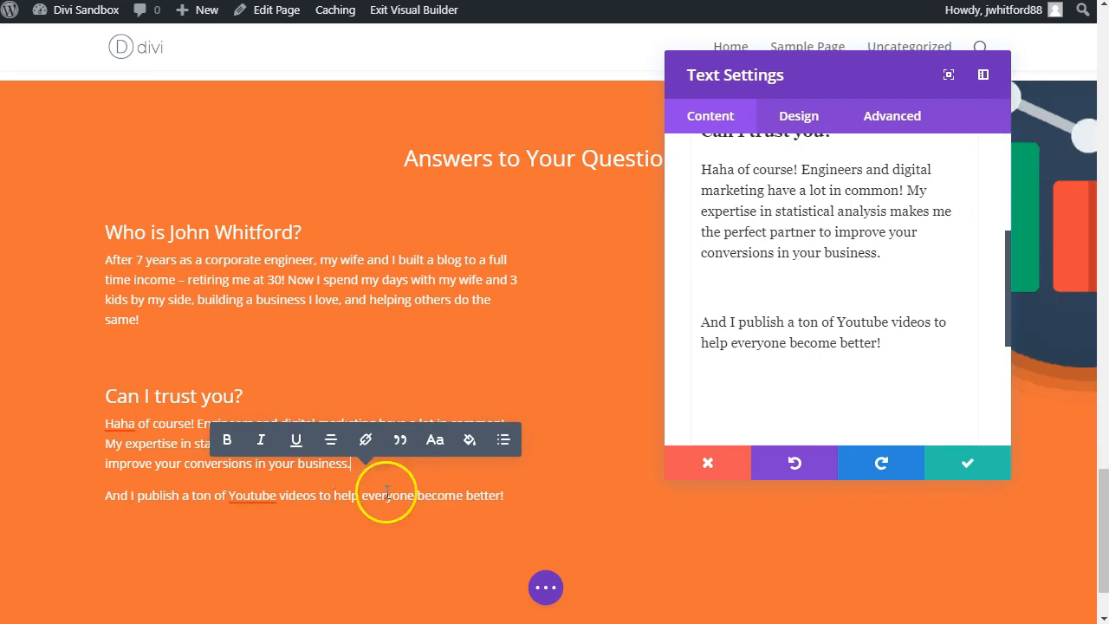
pyautogui.click(973, 463)
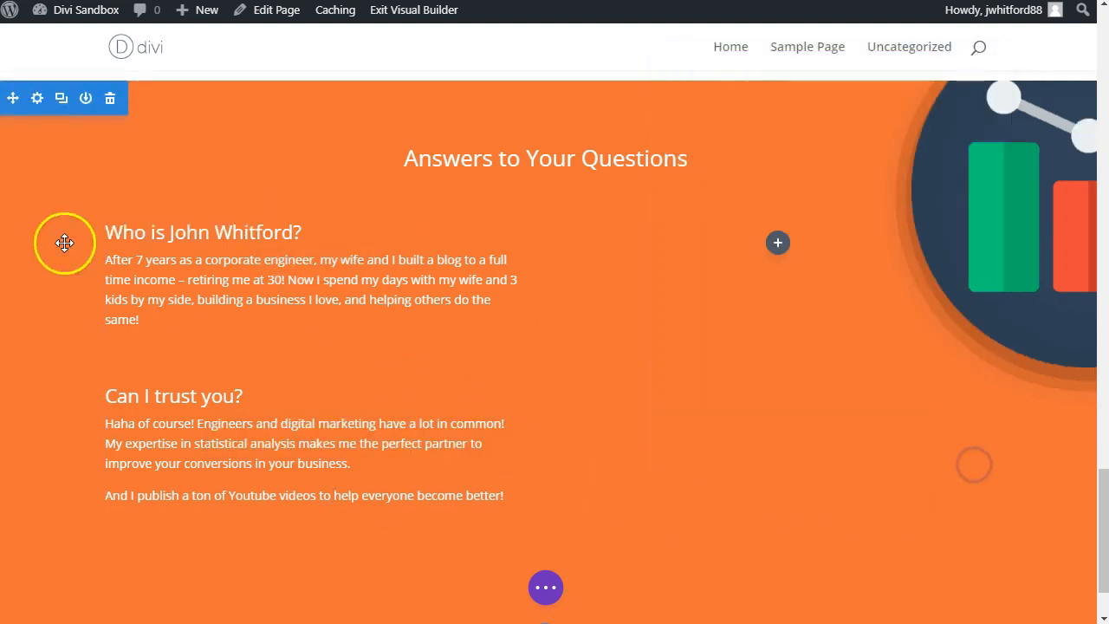
# Step: Duplicate the first question module twice and move both copies into the second column, one below the other
pyautogui.click(313, 266)
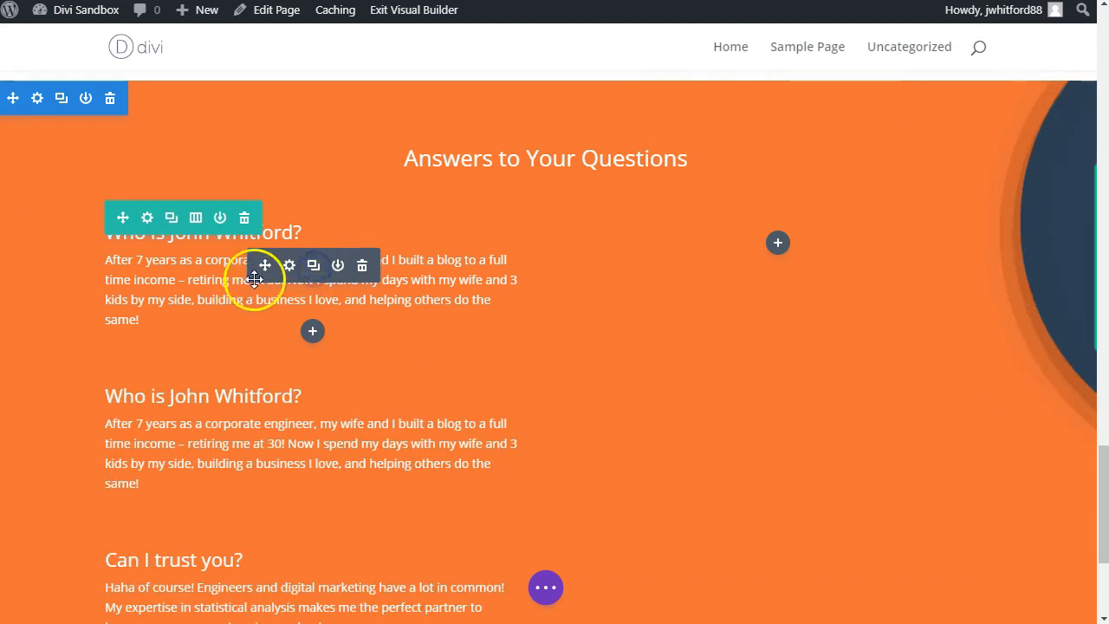
pyautogui.moveTo(261, 266); pyautogui.dragTo(730, 237)
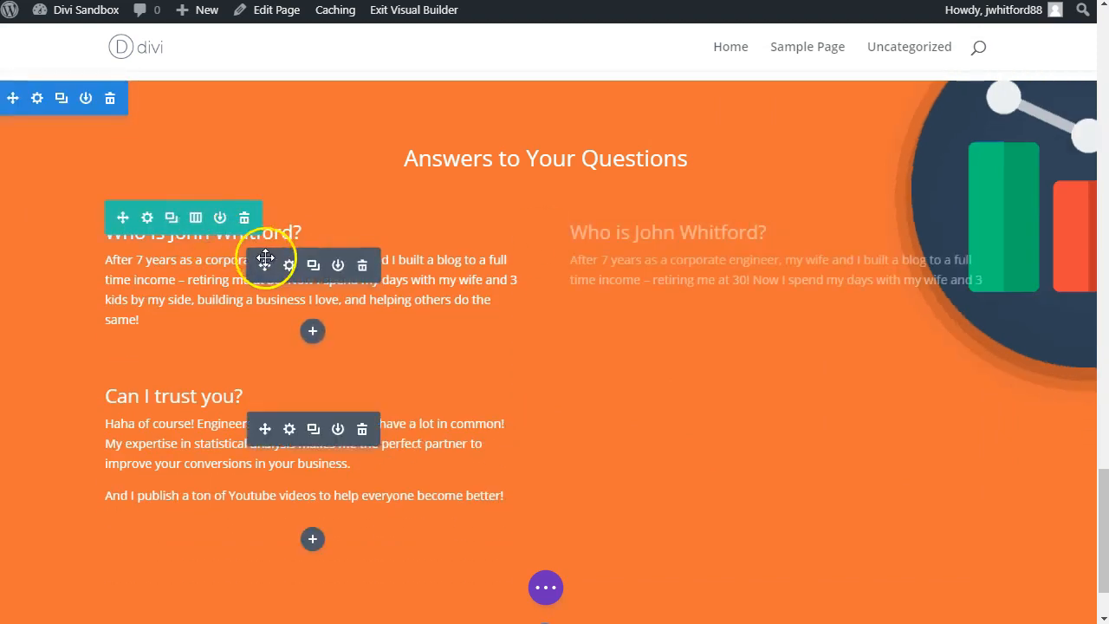
pyautogui.click(314, 268)
pyautogui.moveTo(265, 265); pyautogui.dragTo(627, 364)
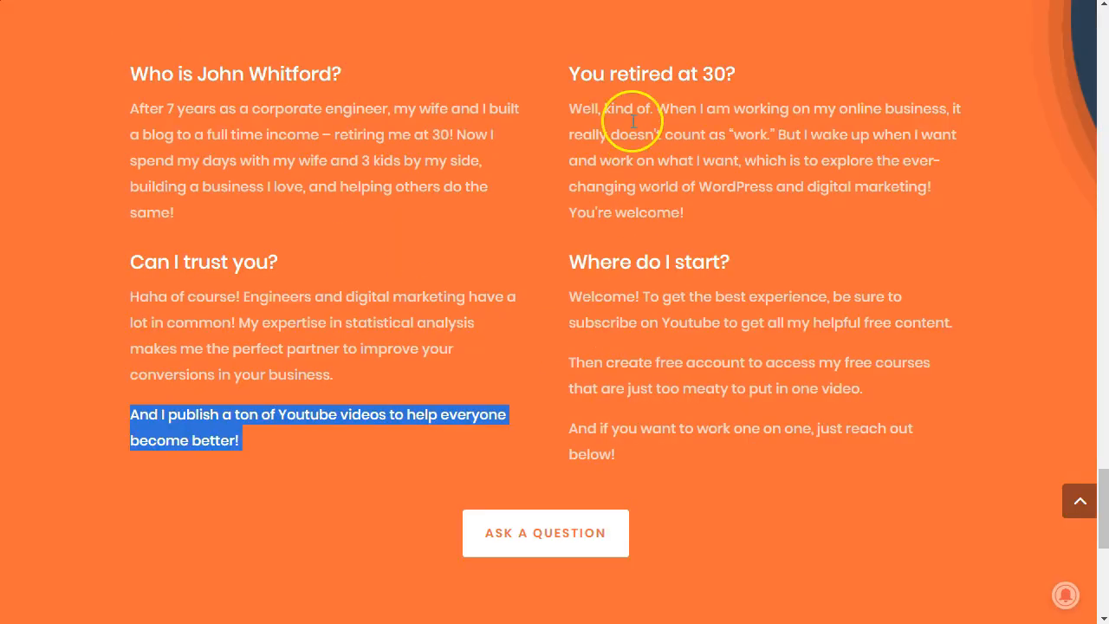
# Step: Replace the heading of the second column's upper module with "You retired at 30?" from the reference page
pyautogui.tripleClick(627, 76)
pyautogui.hotkey('ctrl', 'c')
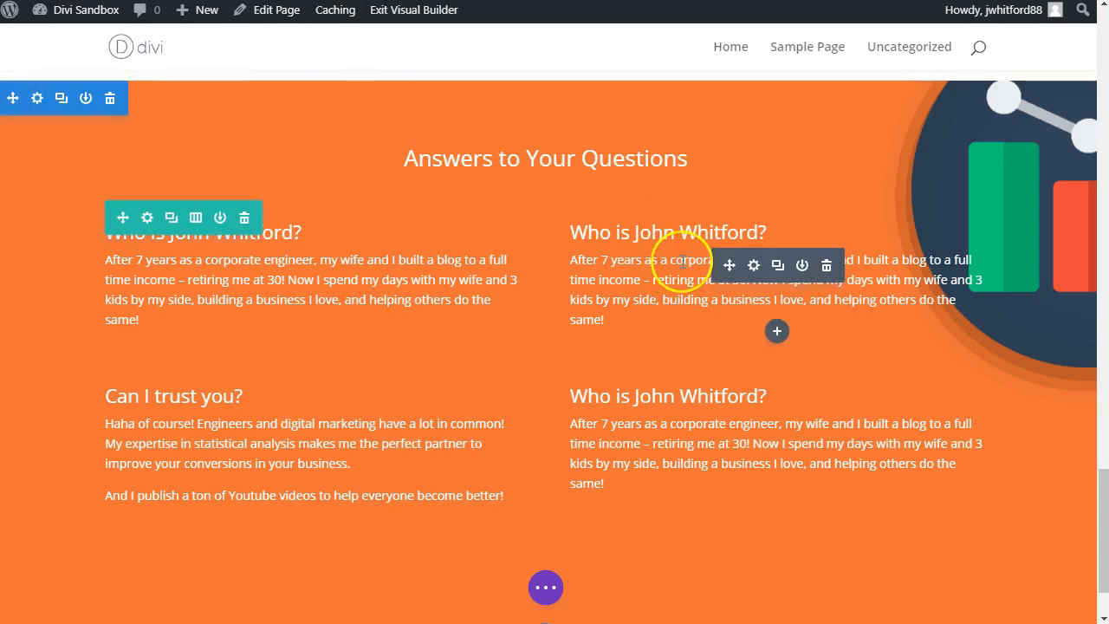
pyautogui.click(754, 266)
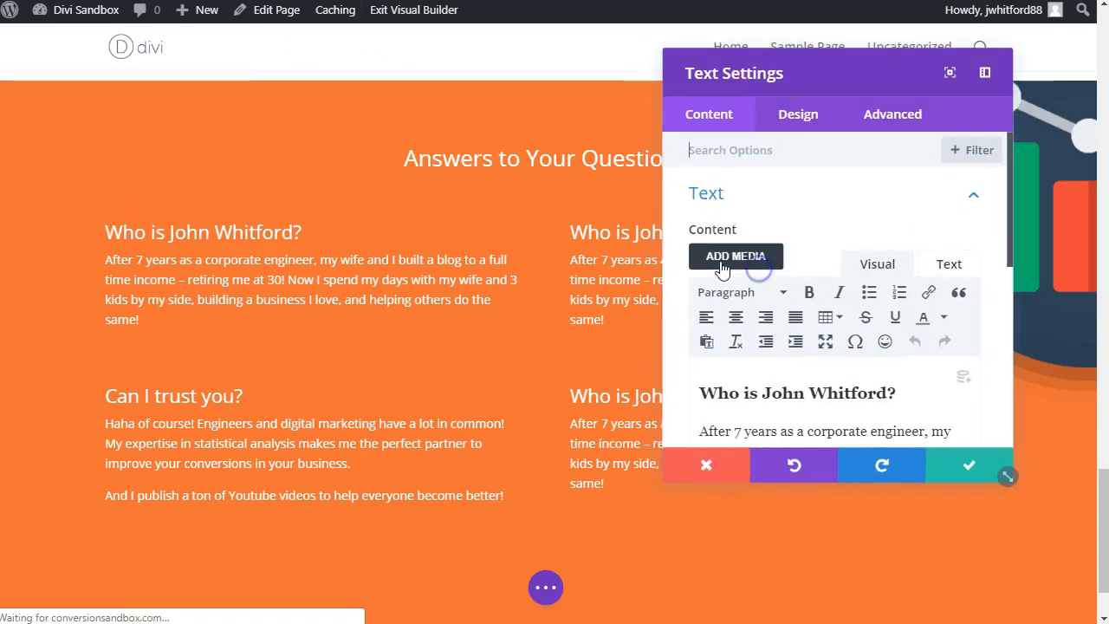
pyautogui.tripleClick(739, 390)
pyautogui.rightClick(739, 390)
pyautogui.click(762, 423)
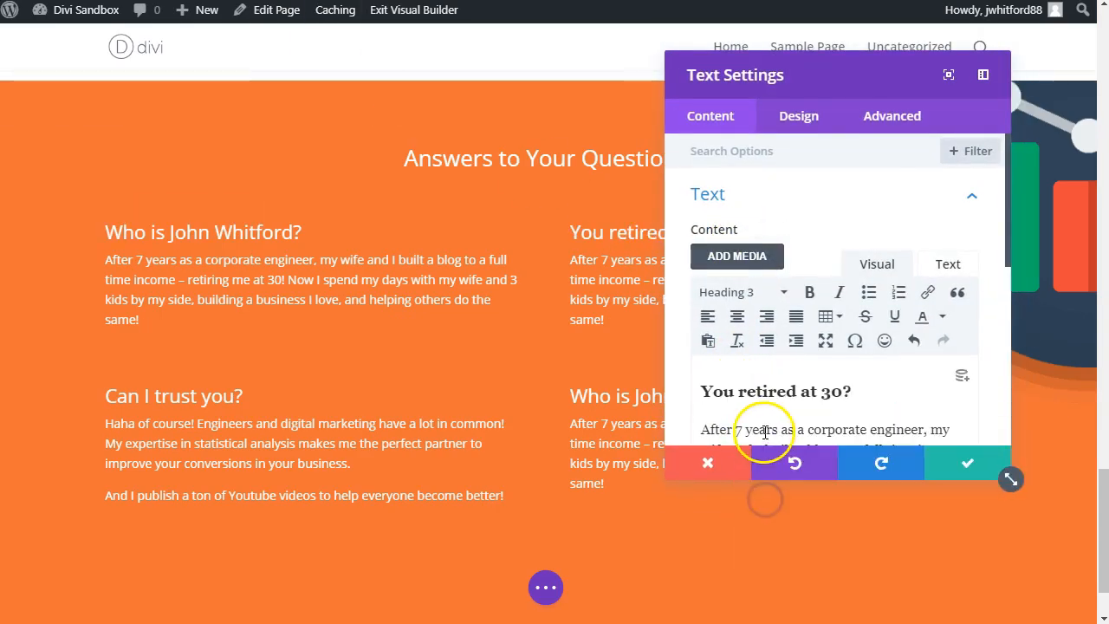
# Step: Replace the "You retired at 30?" answer with the reference paragraph starting "Well, kind of." as plain text, and save the module
pyautogui.scroll(-2, 750, 432)
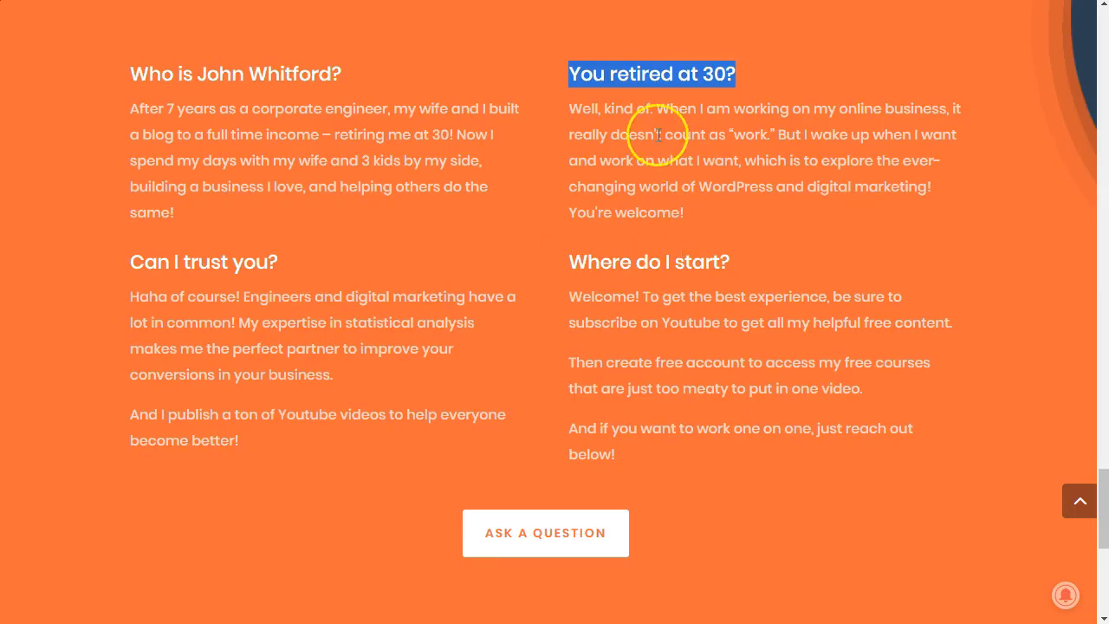
pyautogui.tripleClick(659, 135)
pyautogui.hotkey('ctrl', 'c')
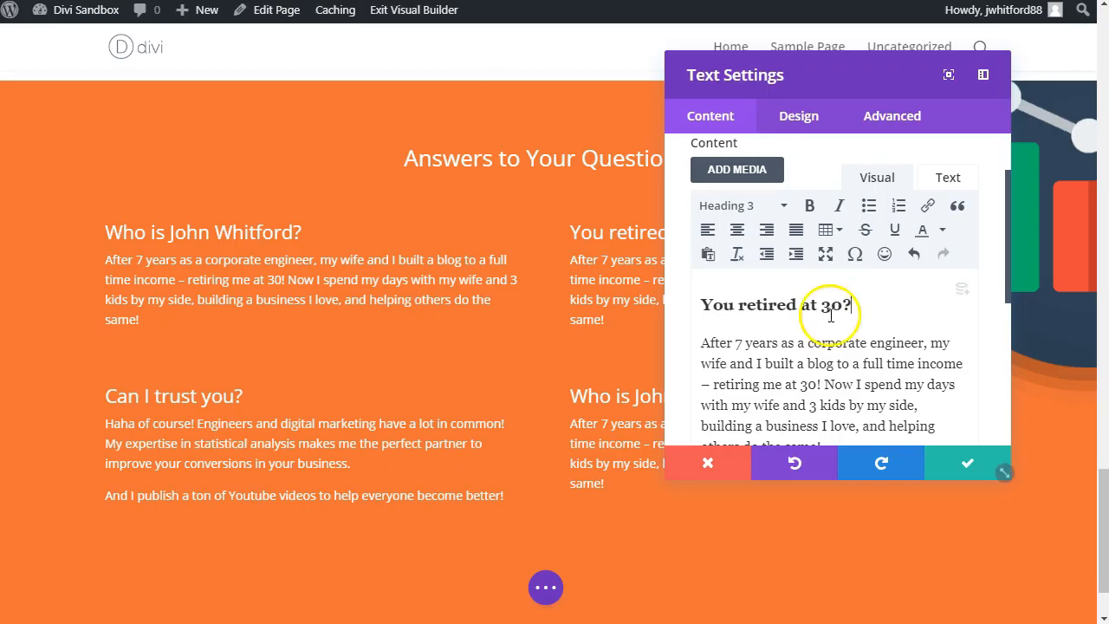
pyautogui.tripleClick(817, 366)
pyautogui.rightClick(817, 367)
pyautogui.click(850, 475)
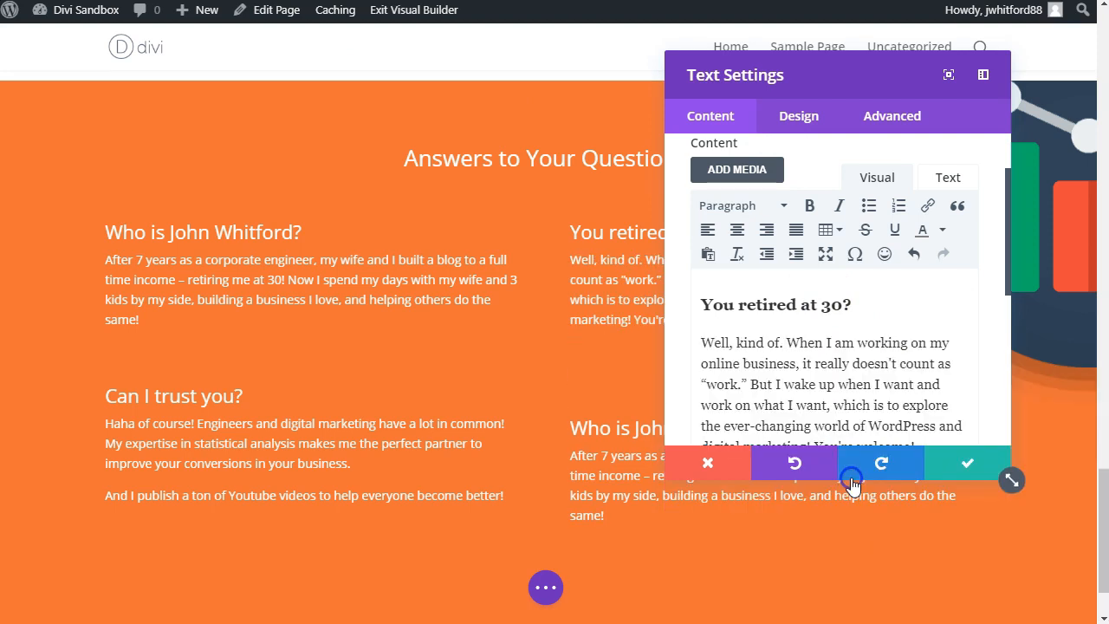
pyautogui.click(965, 471)
# Step: Delete the empty lines below the "You retired at 30?" answer and below the first column's upper answer
pyautogui.click(713, 373)
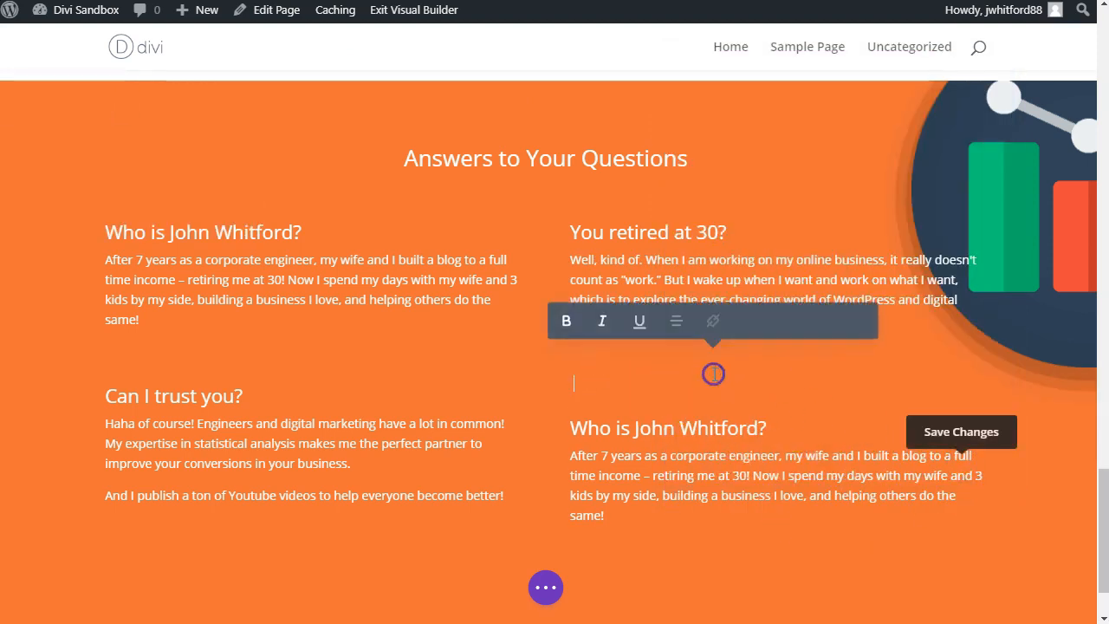
pyautogui.click(213, 354)
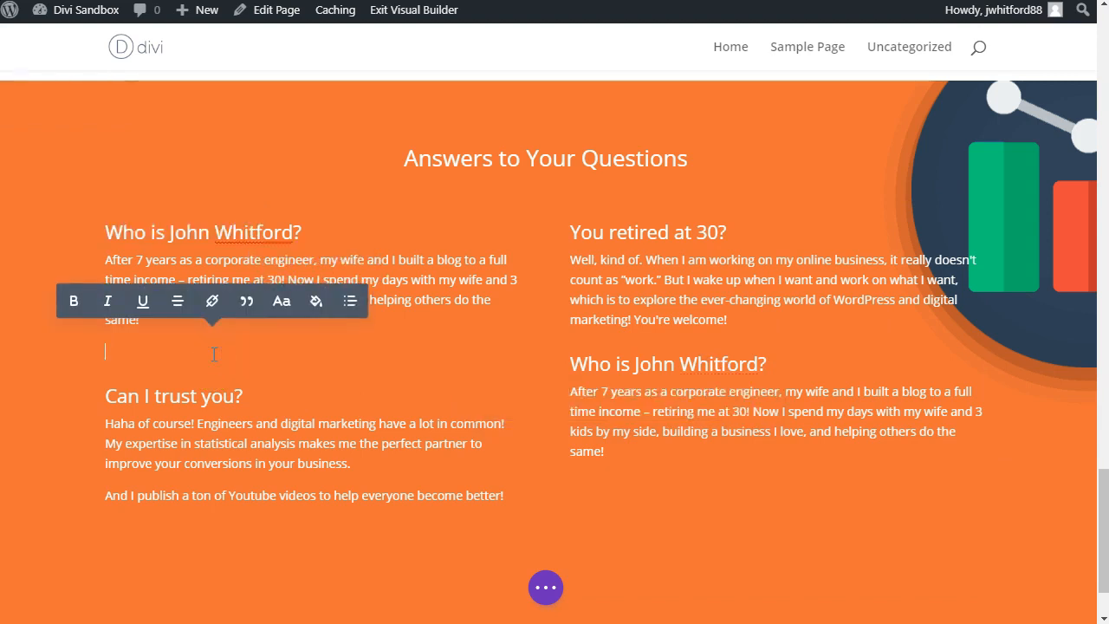
pyautogui.press('BackSpace')
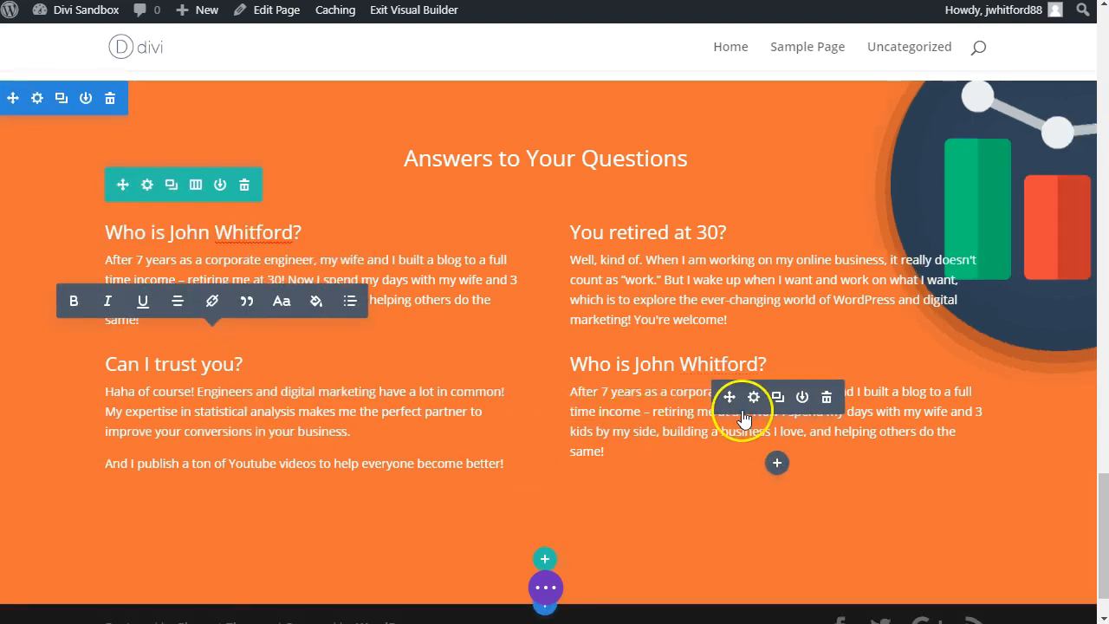
# Step: Replace the heading of the second column's lower module with "Where do I start?" from the reference page
pyautogui.click(754, 397)
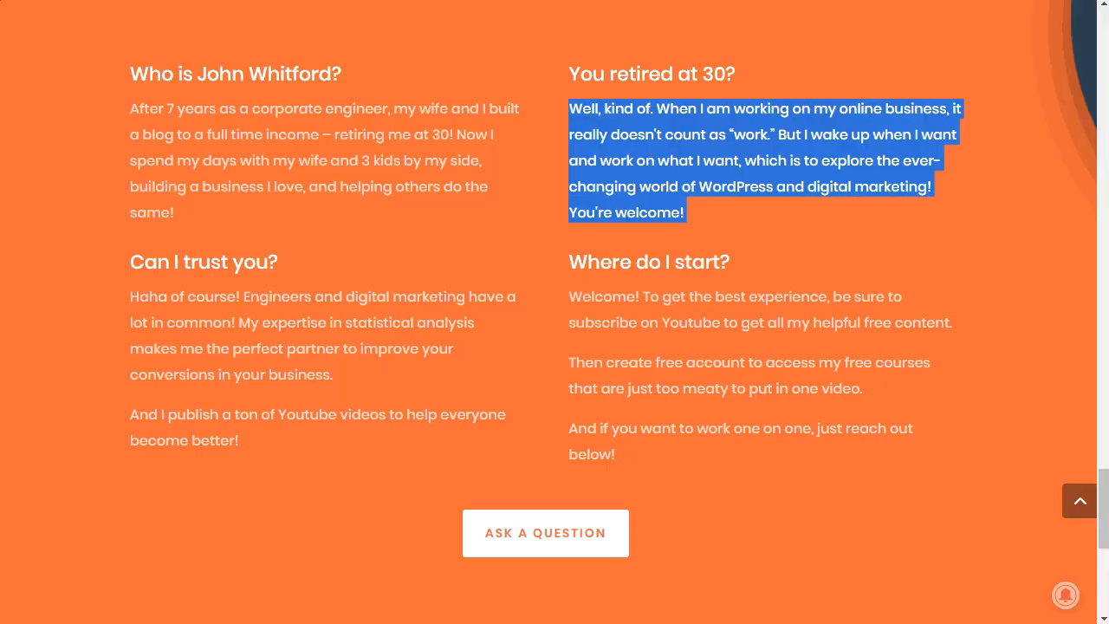
pyautogui.tripleClick(680, 261)
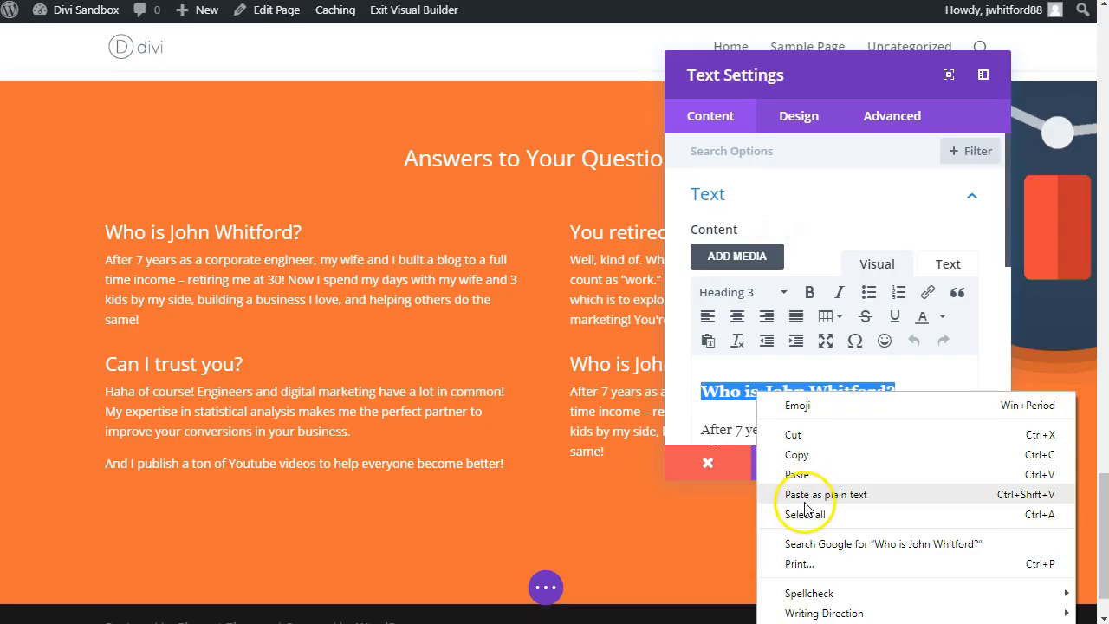
pyautogui.click(801, 421)
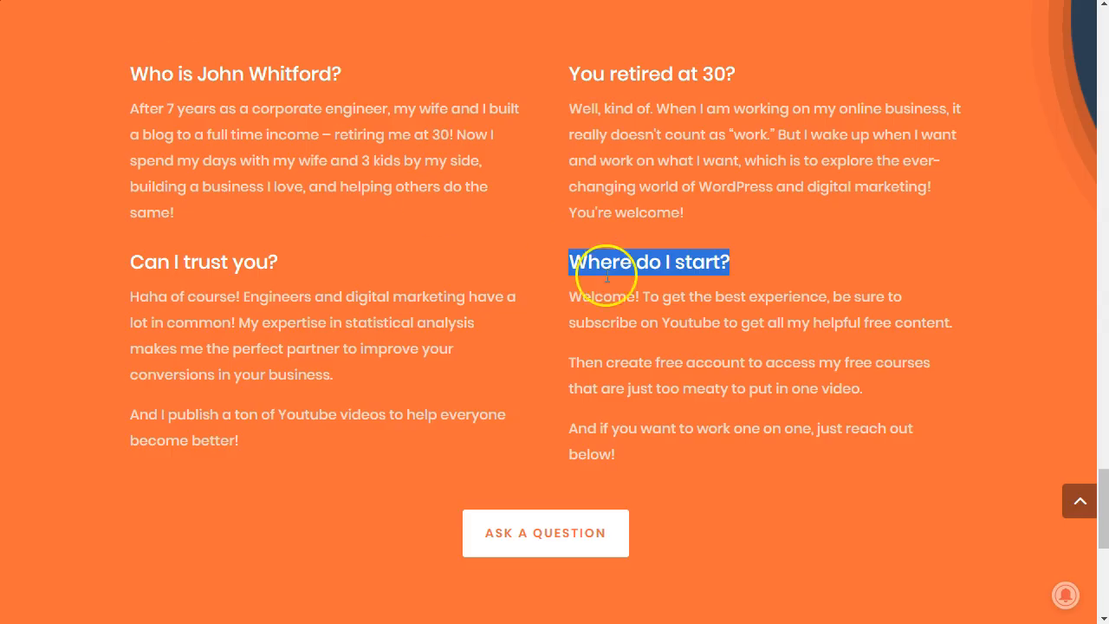
# Step: Replace the "Where do I start?" answer with the reference page's three paragraphs starting "Welcome!", pasted as plain text, and save the module
pyautogui.doubleClick(651, 297)
pyautogui.click(604, 316)
pyautogui.moveTo(574, 297); pyautogui.dragTo(790, 465)
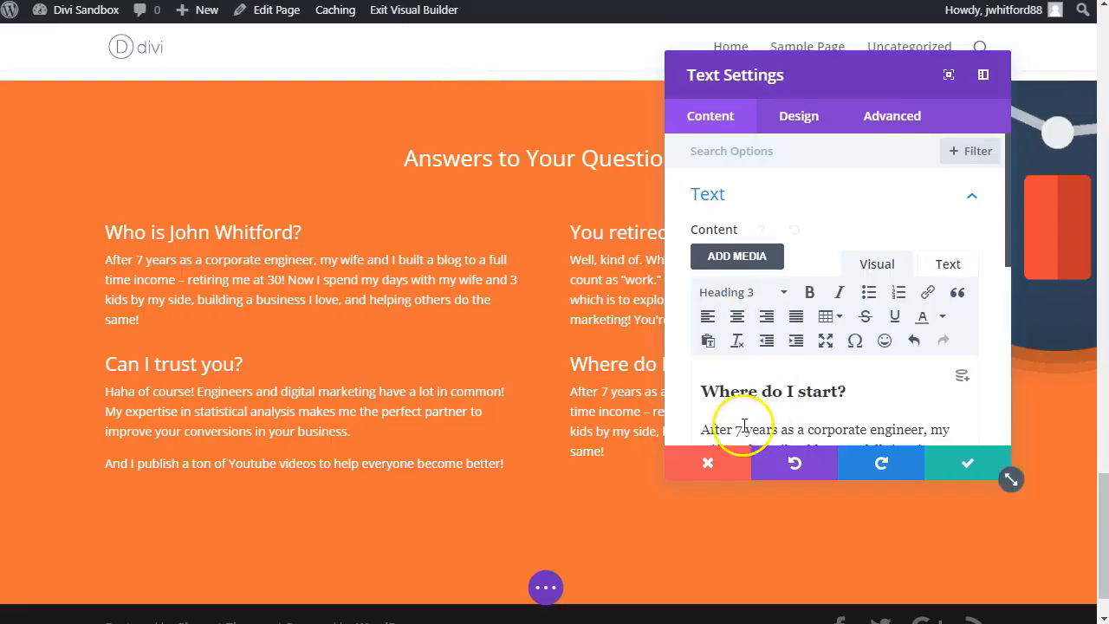
pyautogui.click(711, 426)
pyautogui.hotkey('ctrl', 'a')
pyautogui.press('Delete')
pyautogui.hotkey('ctrl', 'v')
pyautogui.scroll(2, 842, 258)
pyautogui.rightClick(747, 262)
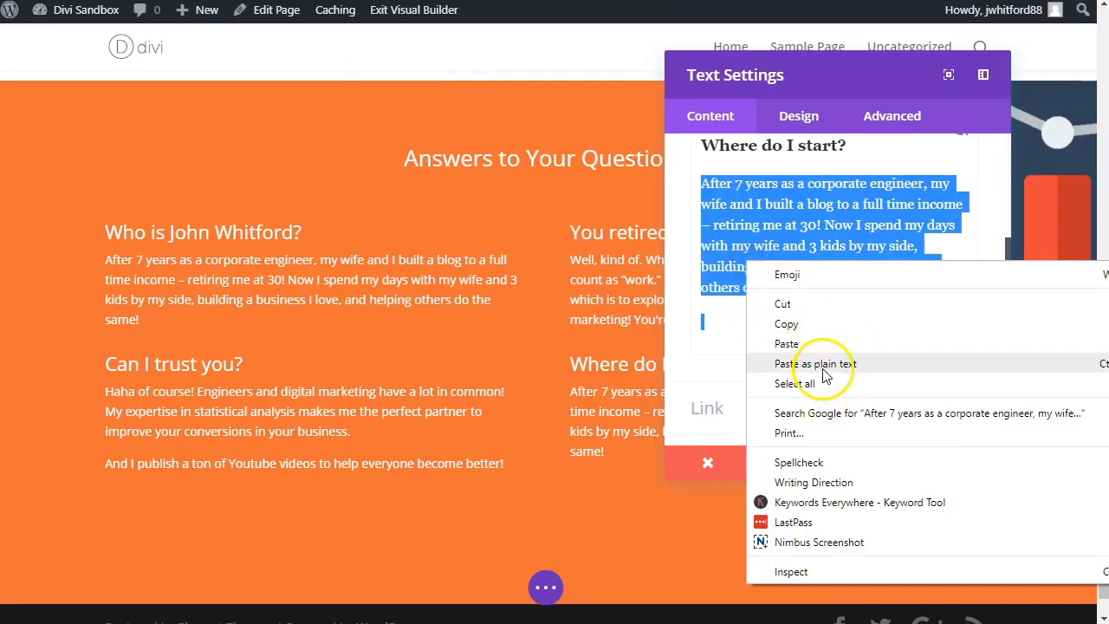
pyautogui.click(824, 371)
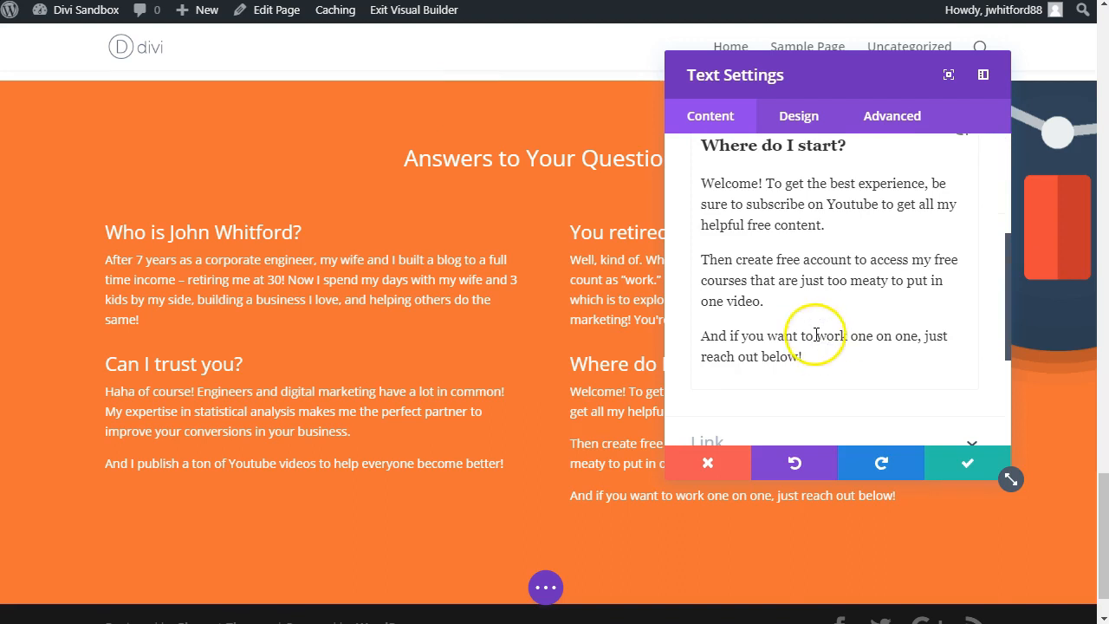
pyautogui.click(958, 464)
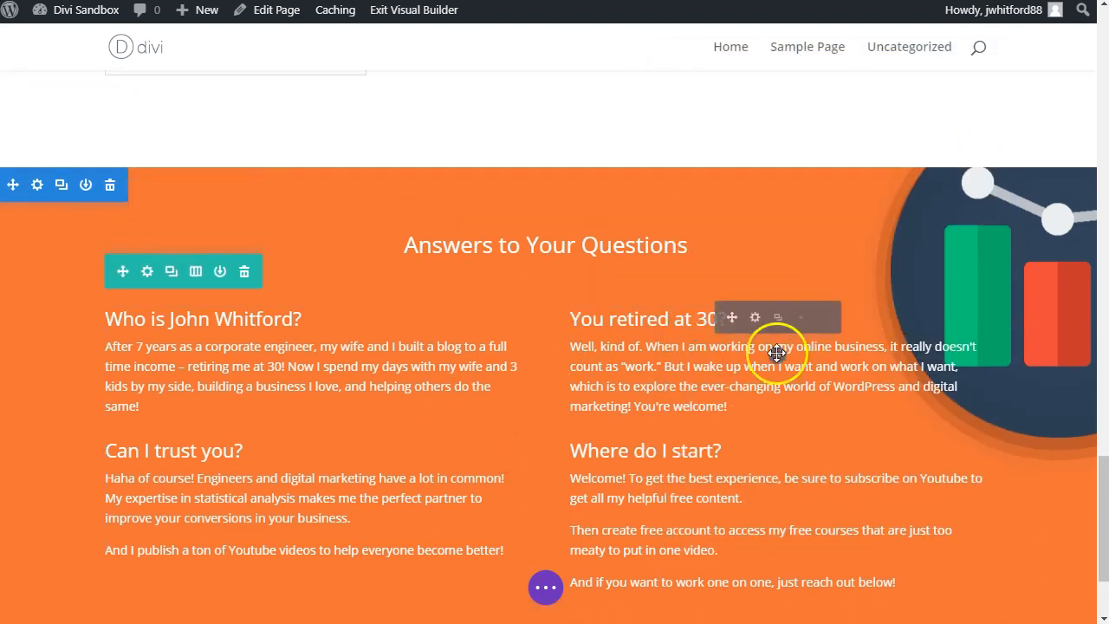
# Step: Set the background image size of the orange "Answers to Your Questions" section to Actual Size and save the section settings
pyautogui.scroll(-1, 1002, 264)
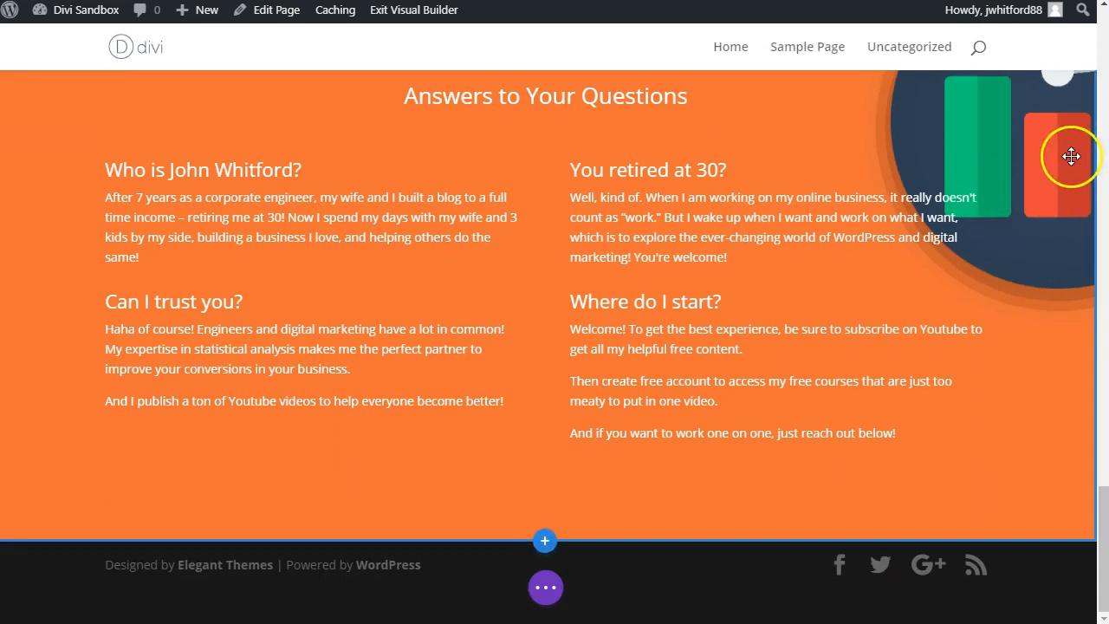
pyautogui.scroll(2, 849, 475)
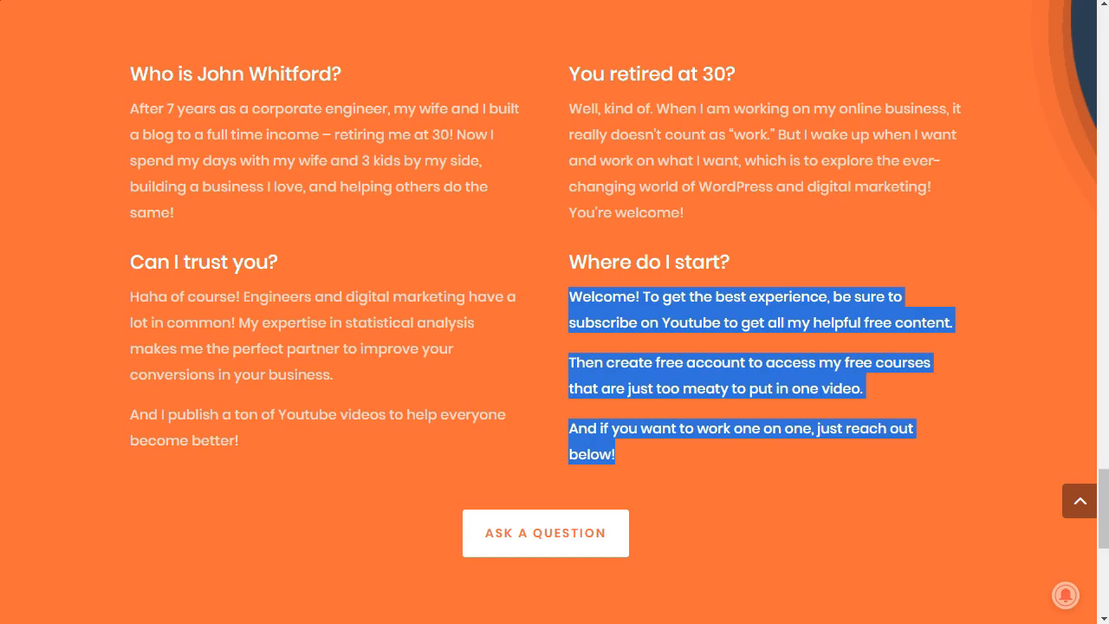
pyautogui.scroll(2, 957, 130)
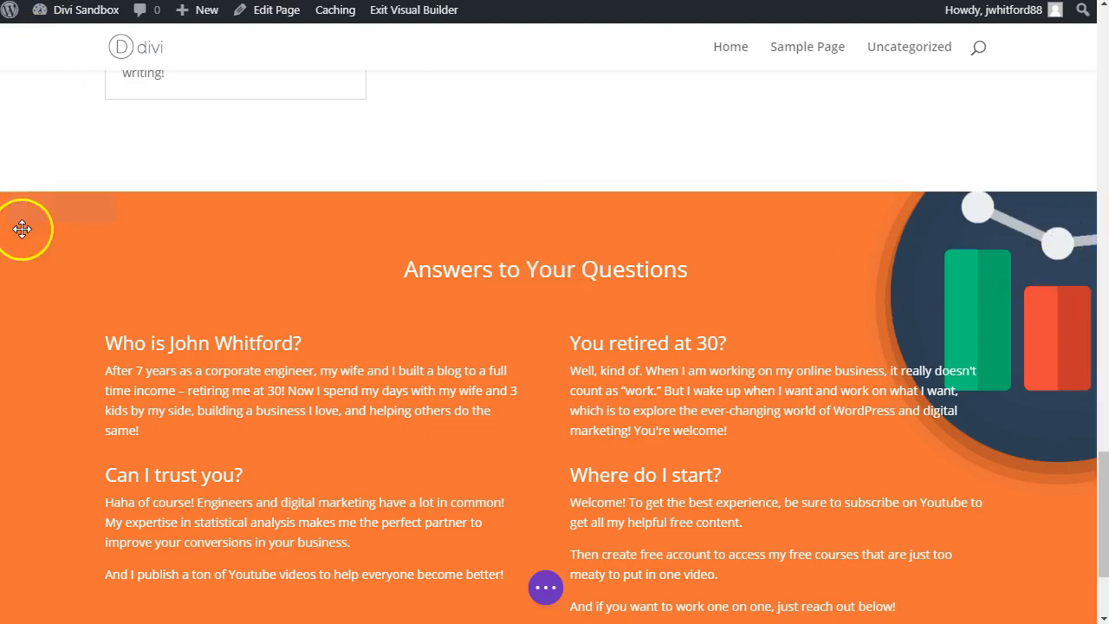
pyautogui.click(37, 208)
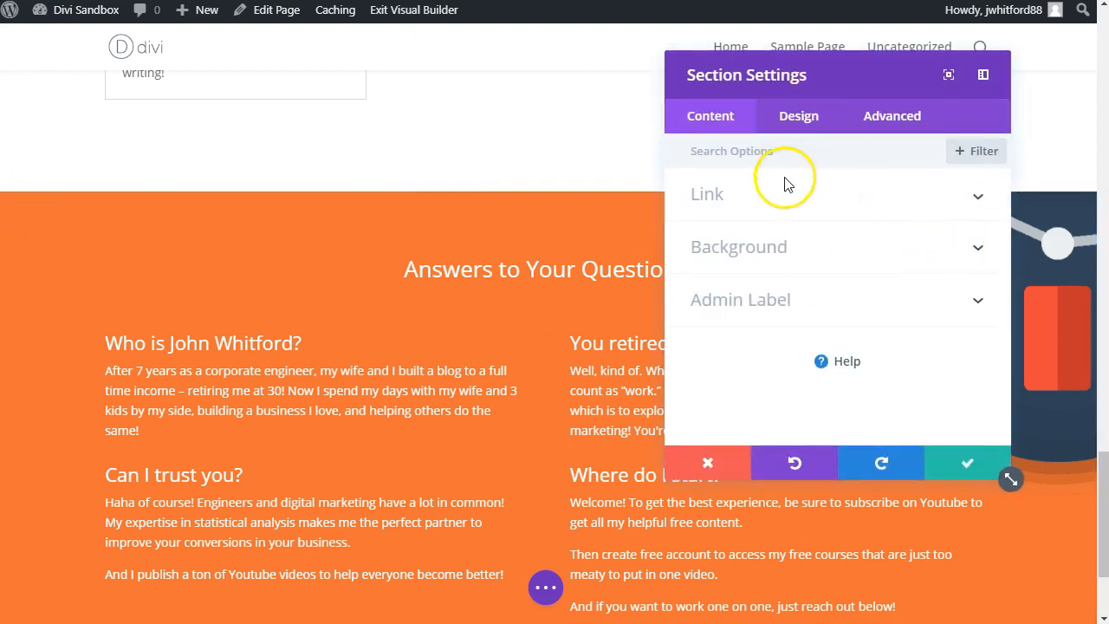
pyautogui.click(755, 248)
pyautogui.scroll(-2, 823, 269)
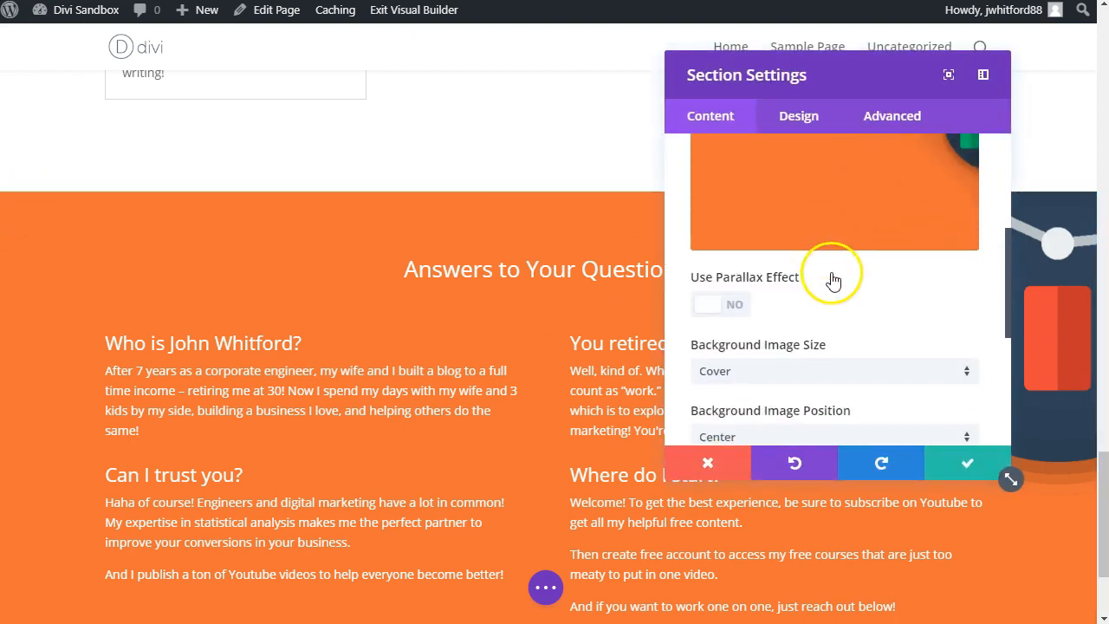
pyautogui.scroll(-1, 866, 305)
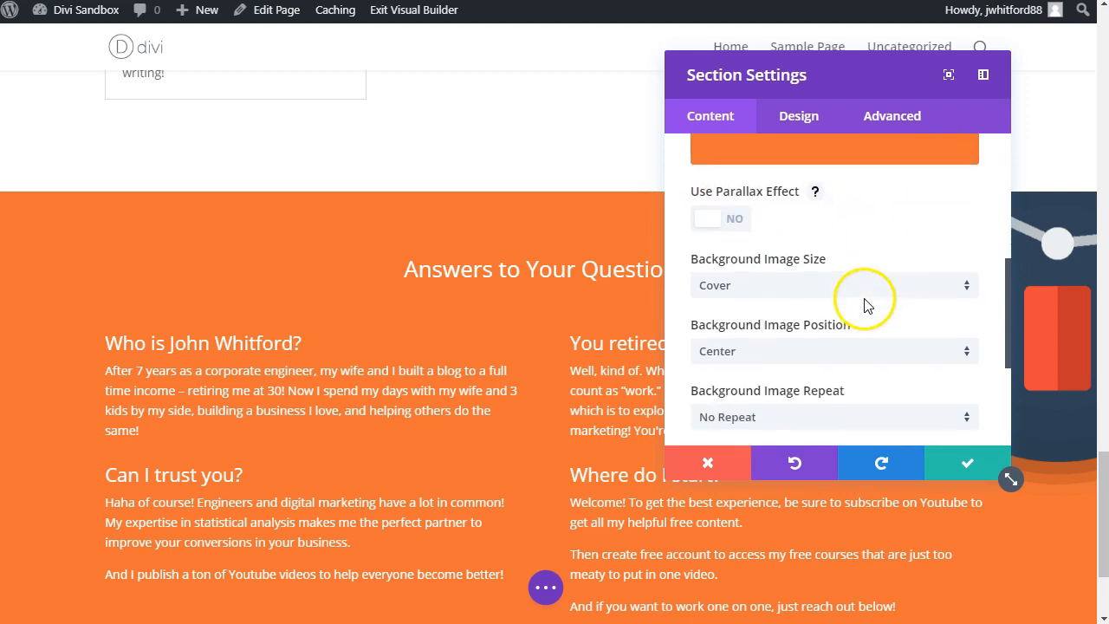
pyautogui.click(775, 286)
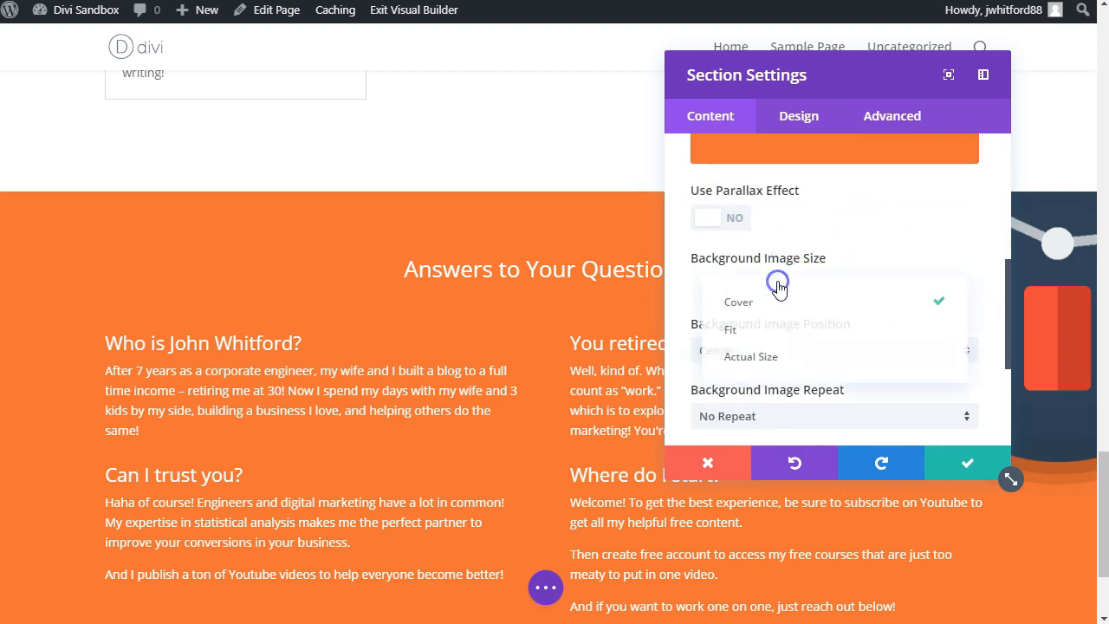
pyautogui.click(750, 331)
pyautogui.click(765, 287)
pyautogui.click(750, 363)
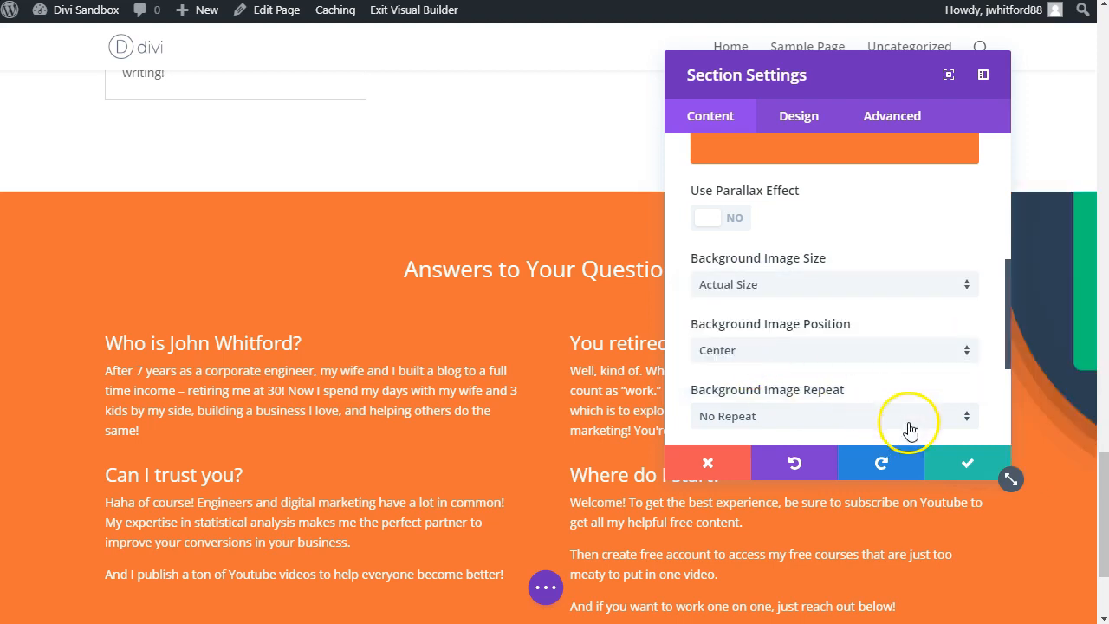
pyautogui.click(945, 458)
# Step: Add a single-column row below the question-and-answer columns and insert a Button module with the text "Ask A Question"
pyautogui.scroll(-1, 990, 346)
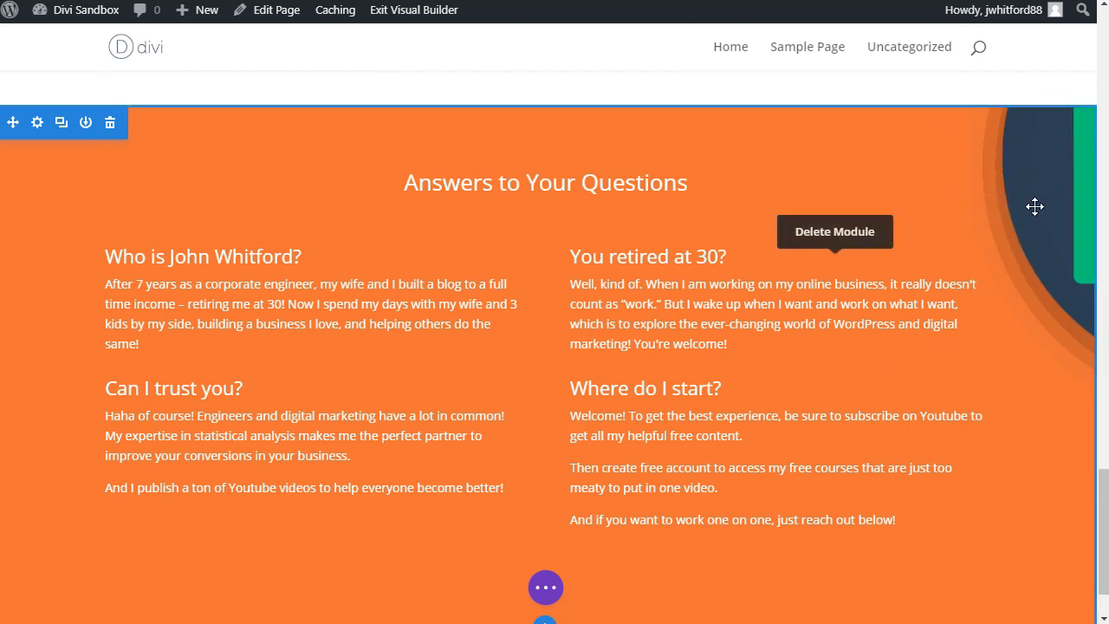
pyautogui.scroll(-1, 1035, 206)
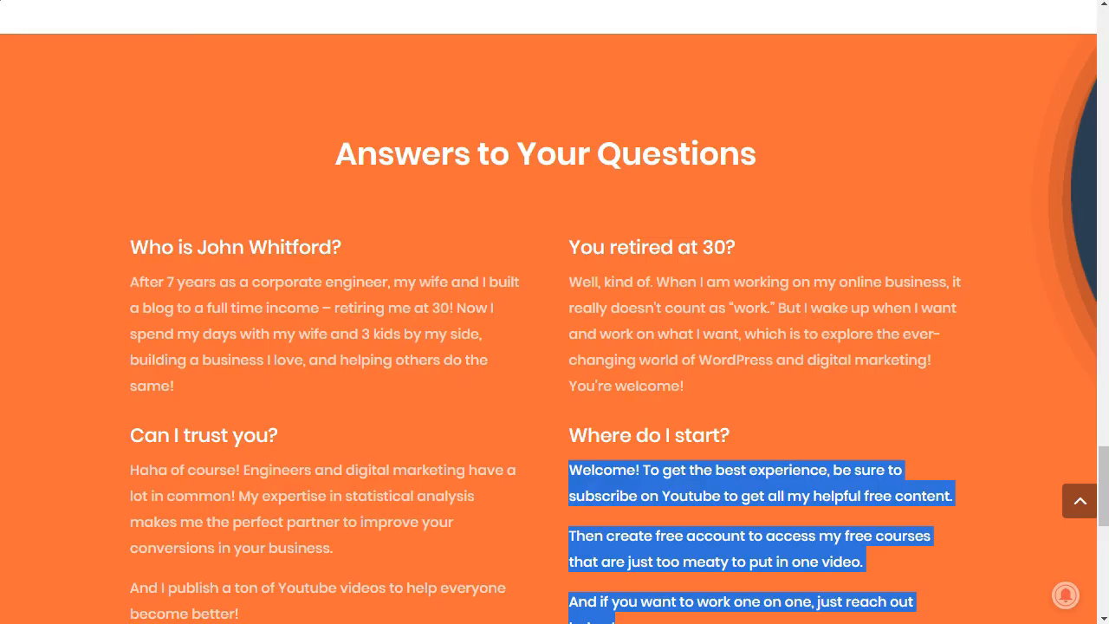
pyautogui.scroll(-6, 642, 379)
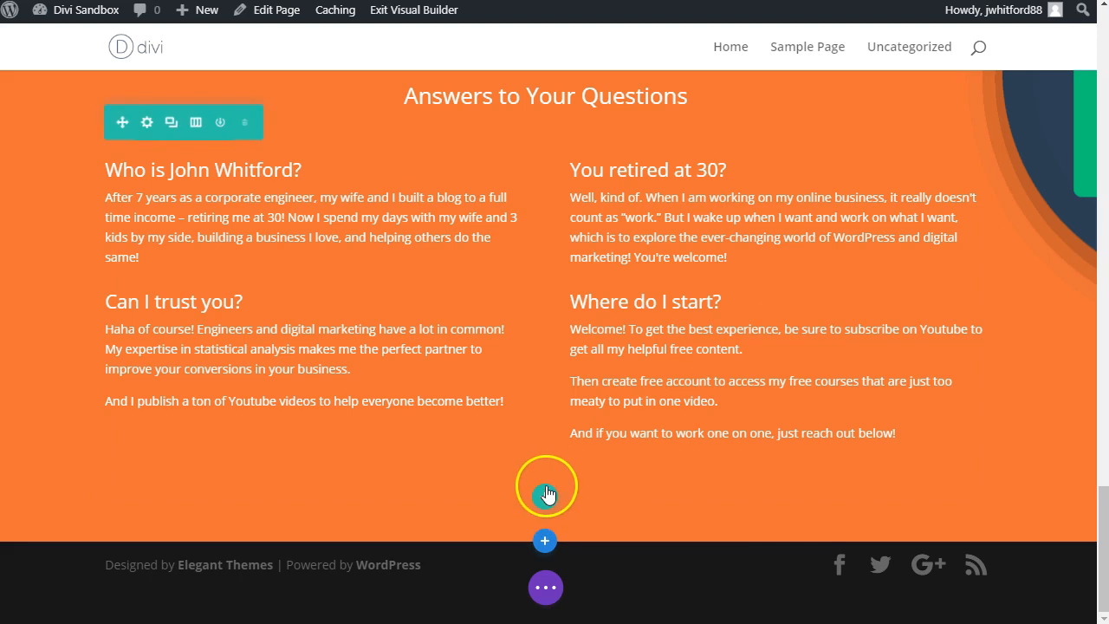
pyautogui.click(546, 495)
pyautogui.click(433, 172)
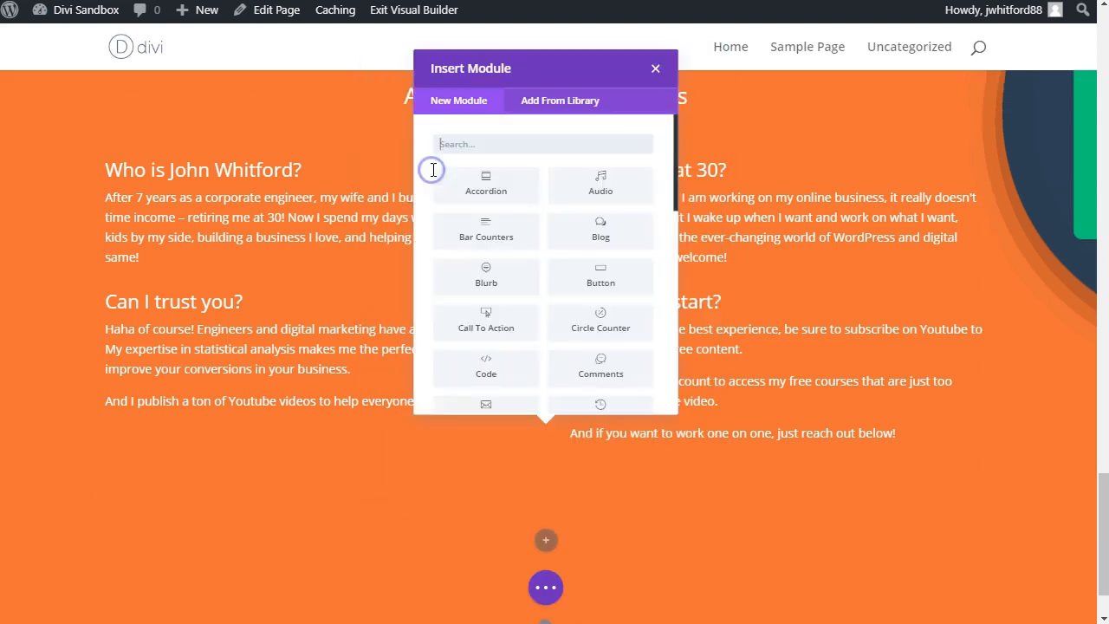
pyautogui.write('butt')
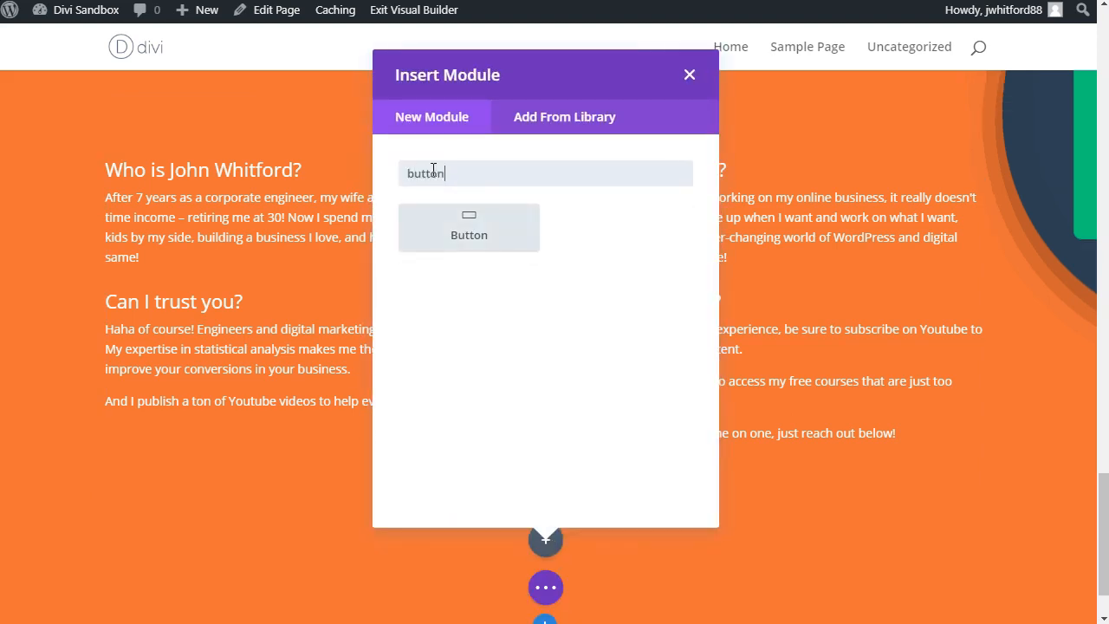
pyautogui.write('on')
pyautogui.press('Return')
pyautogui.tripleClick(759, 259)
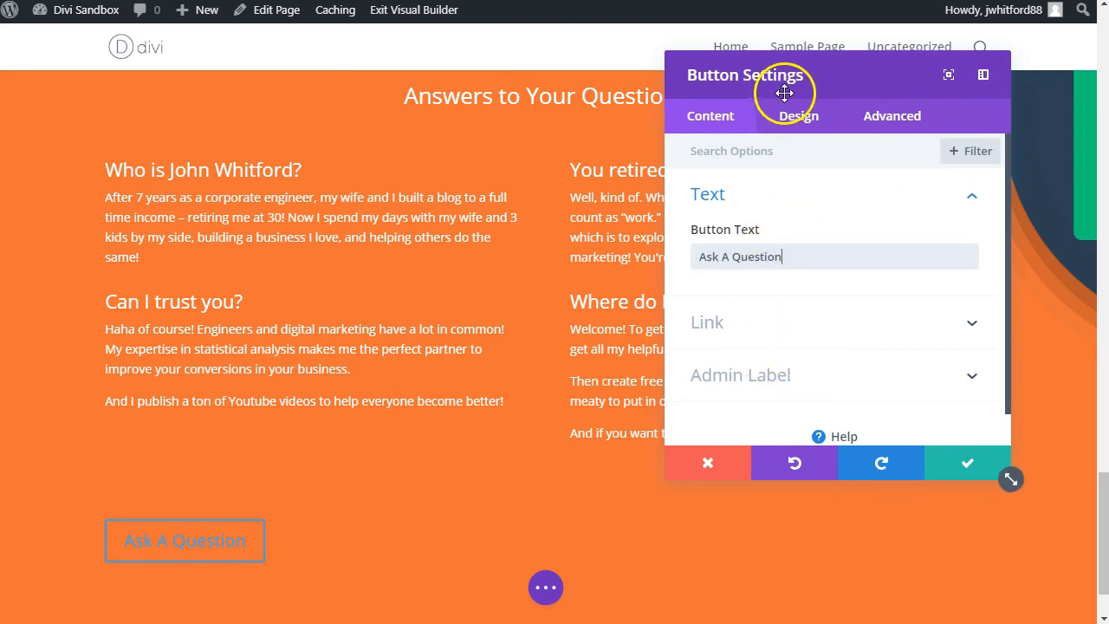
# Step: Enable custom styles for the "Ask A Question" button in its design settings
pyautogui.click(789, 126)
pyautogui.click(744, 314)
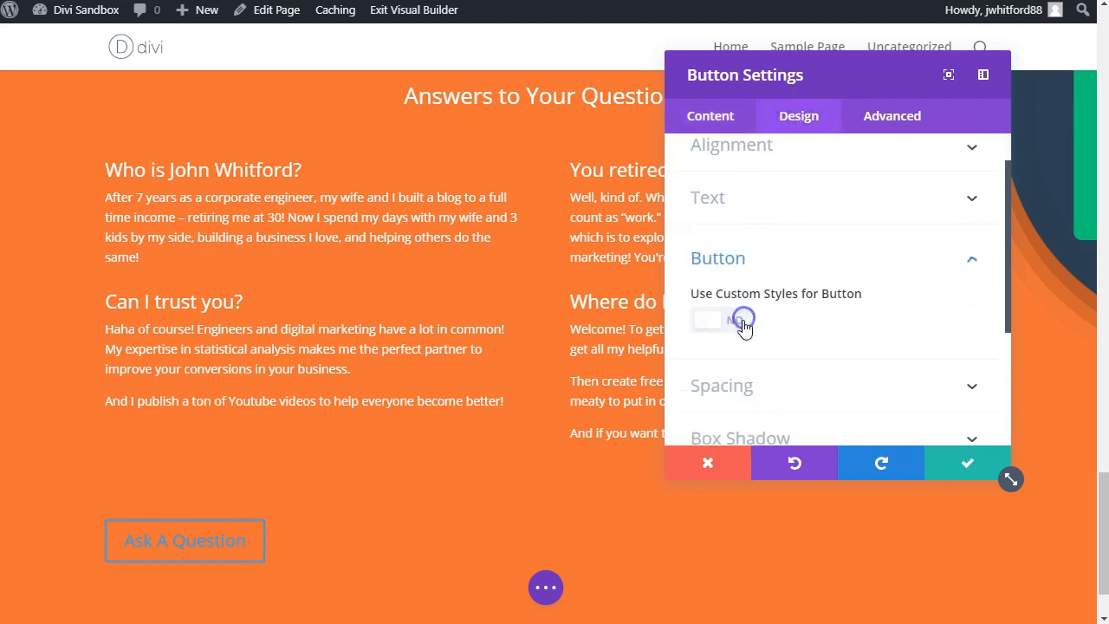
pyautogui.click(724, 220)
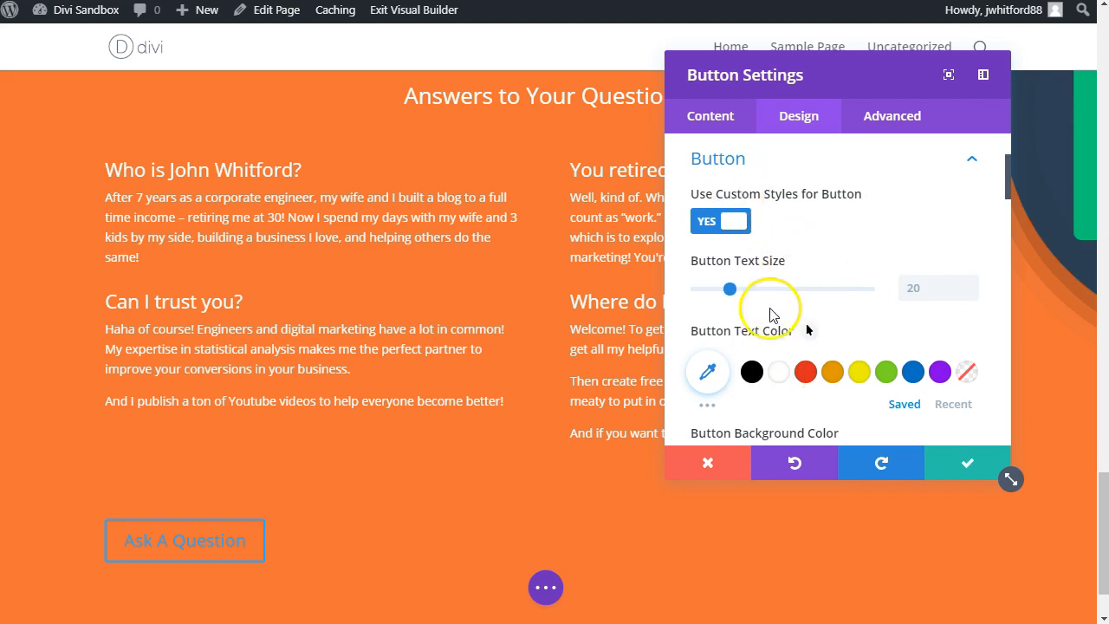
pyautogui.scroll(-2, 772, 306)
pyautogui.scroll(4, 780, 185)
# Step: Find the alignment option by searching the settings for "align" and center the "Ask A Question" button
pyautogui.click(763, 151)
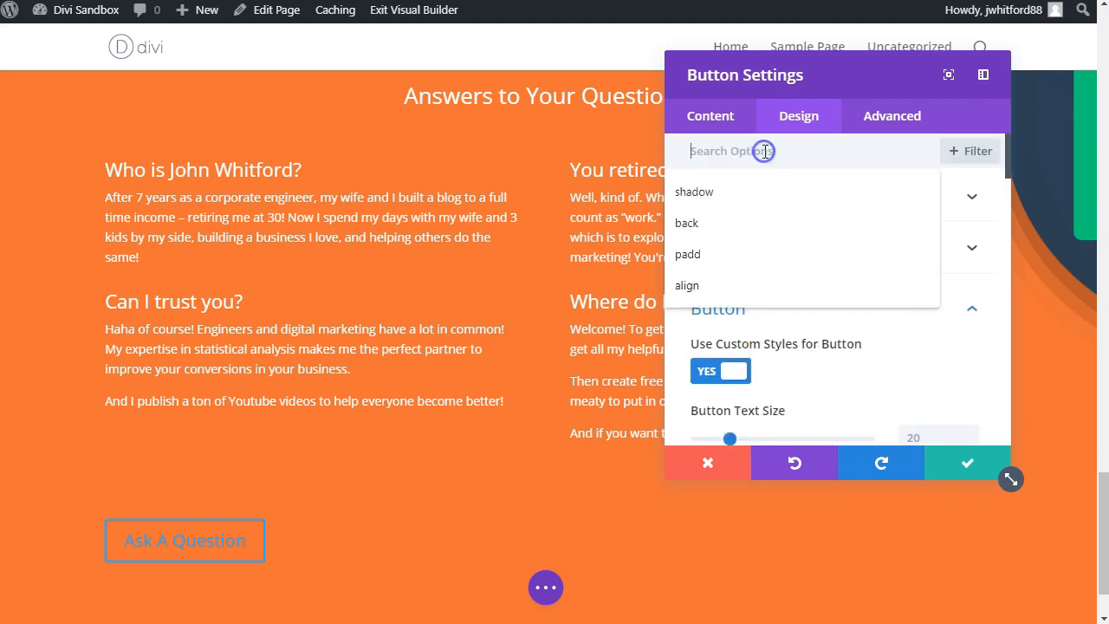
pyautogui.write('align')
pyautogui.click(856, 198)
pyautogui.click(758, 122)
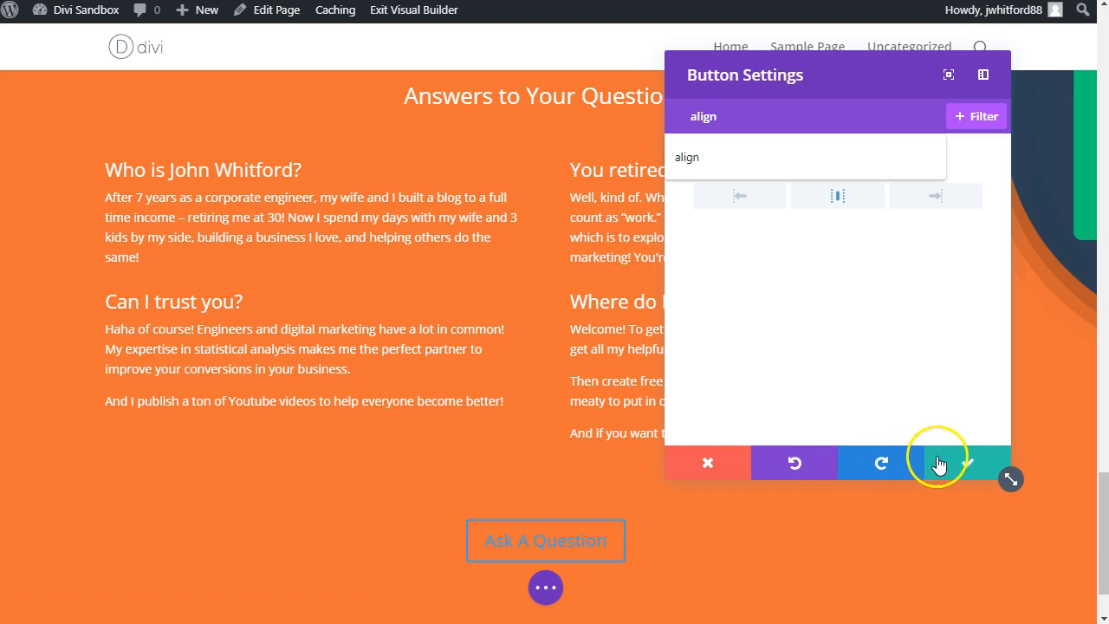
pyautogui.click(779, 319)
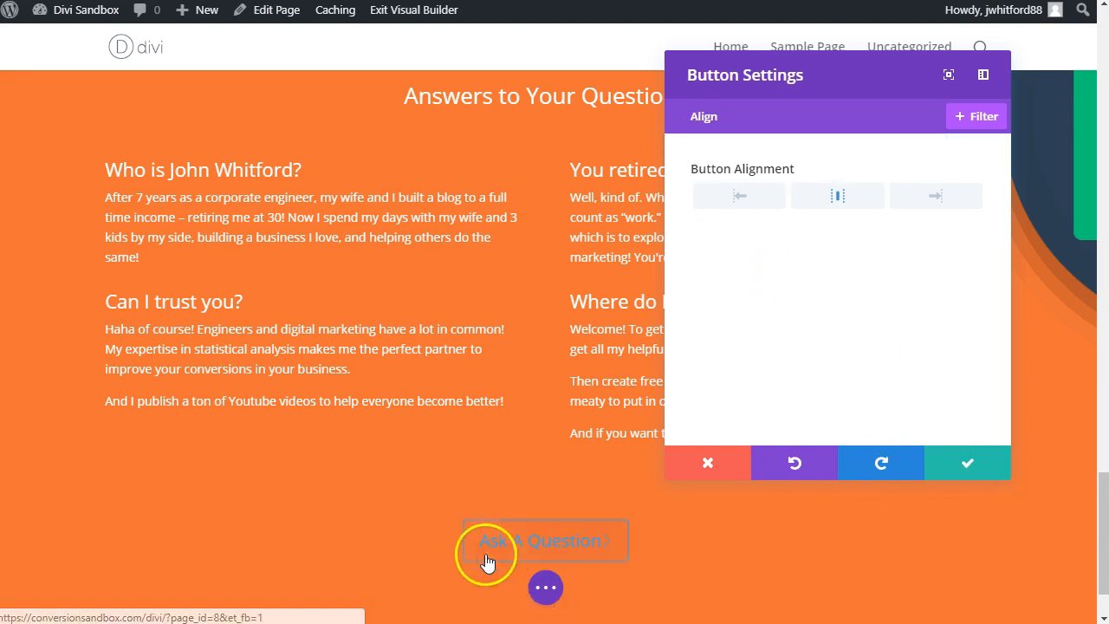
# Step: Filter the button settings by "color" and set the button text color to #f17136, copied from the color picker's history
pyautogui.click(768, 112)
pyautogui.write('color')
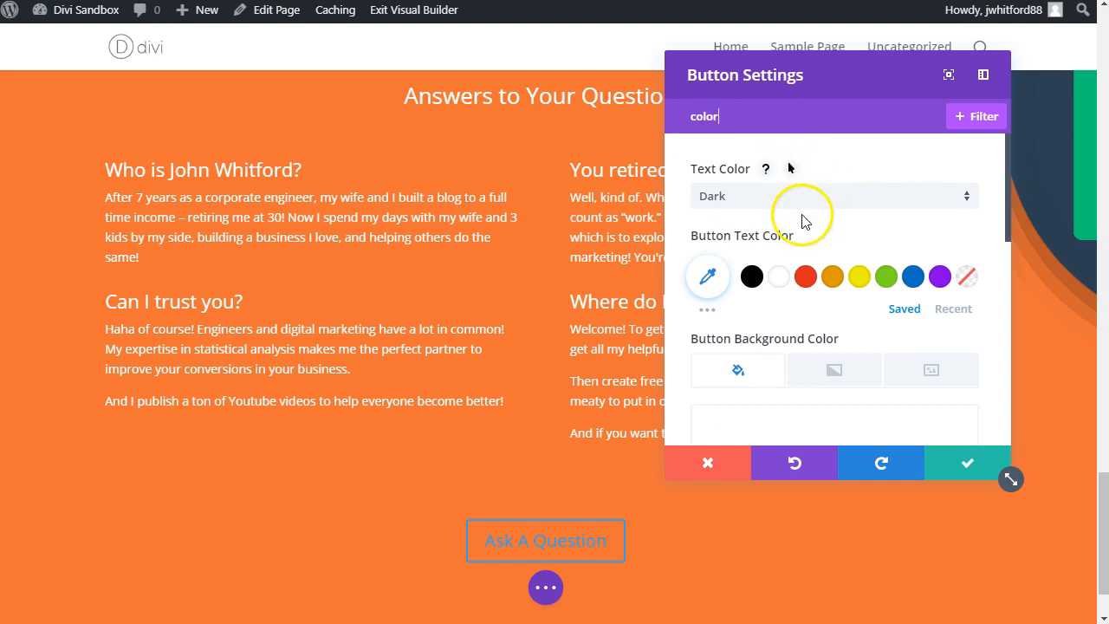
pyautogui.click(832, 277)
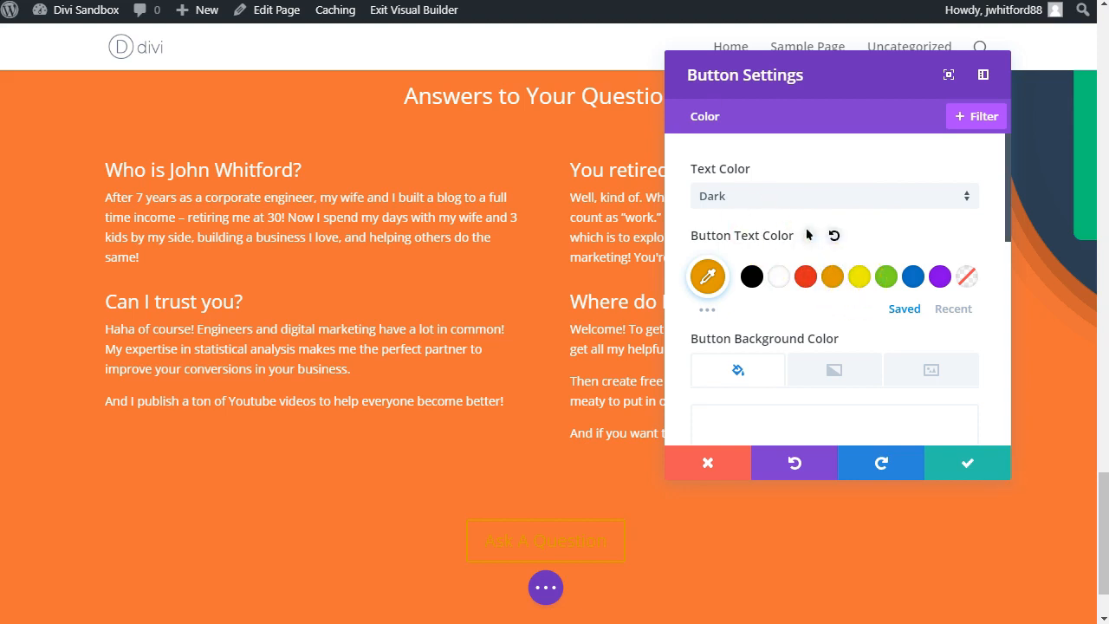
pyautogui.click(829, 1)
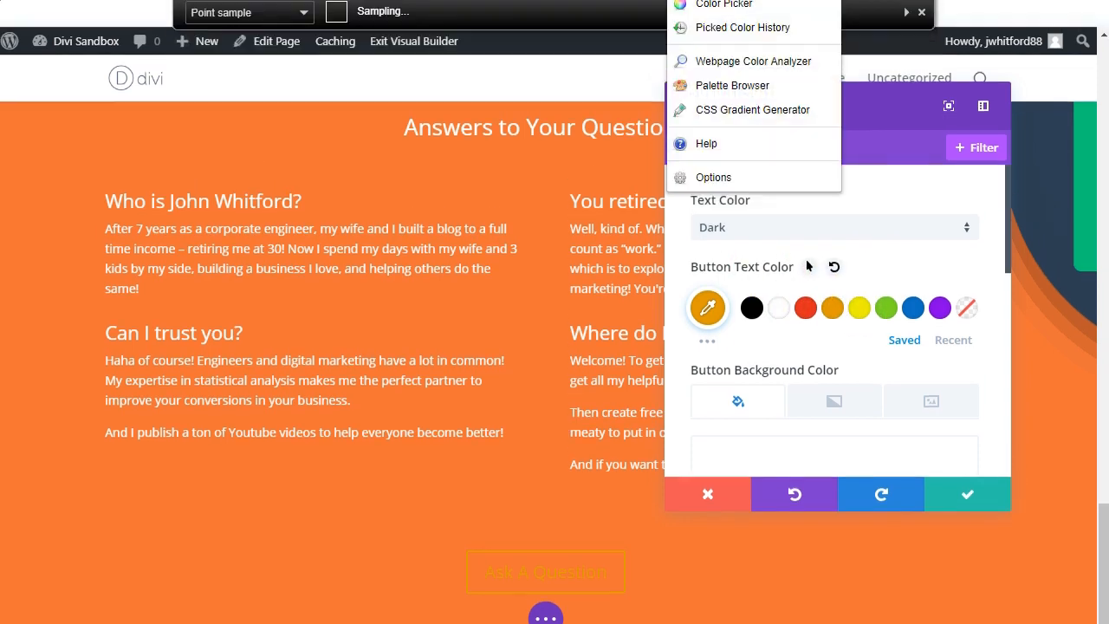
pyautogui.click(743, 28)
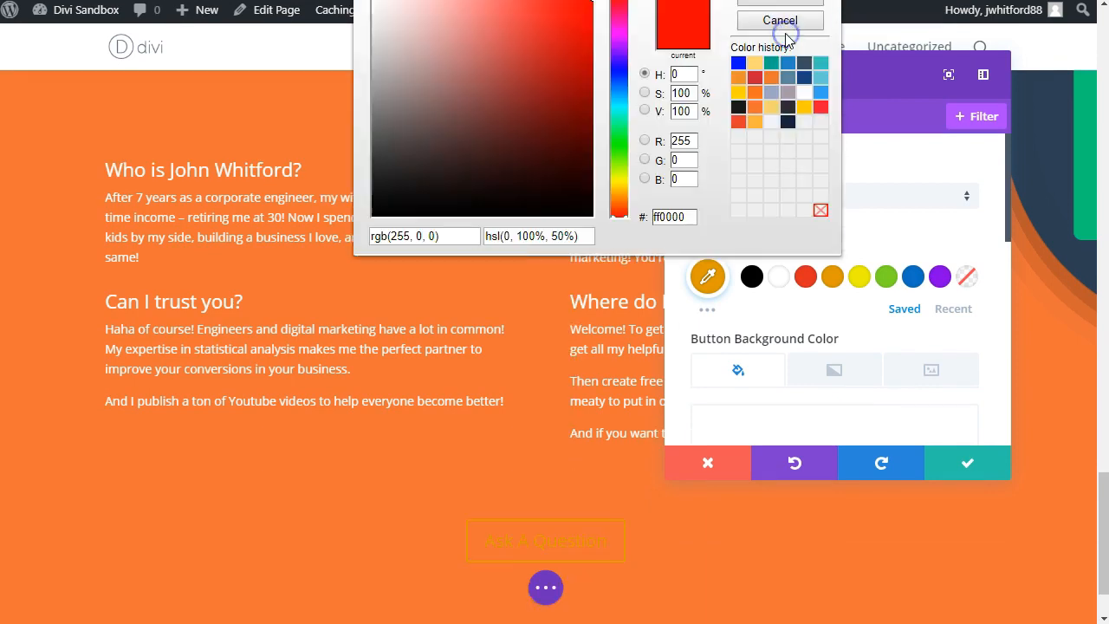
pyautogui.click(757, 109)
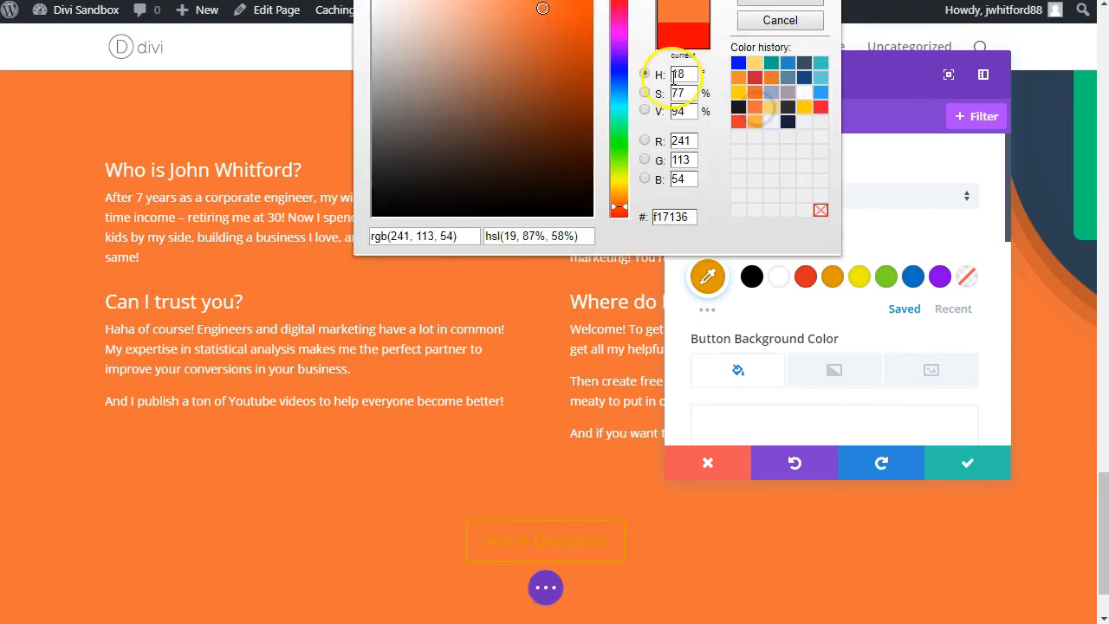
pyautogui.doubleClick(685, 216)
pyautogui.hotkey('ctrl', 'c')
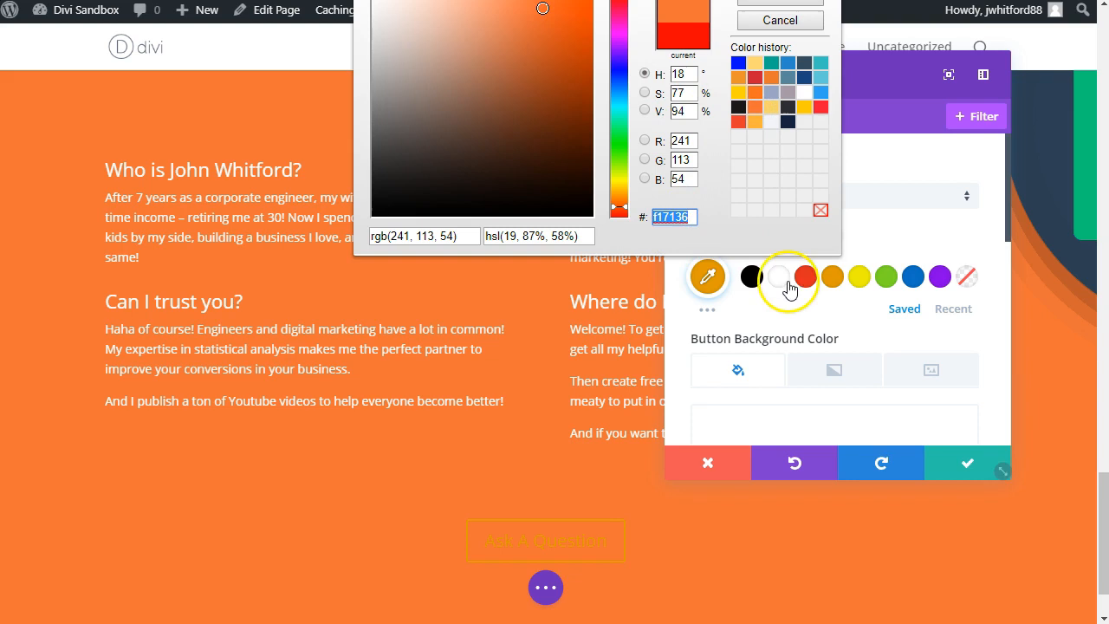
pyautogui.click(770, 323)
pyautogui.click(709, 278)
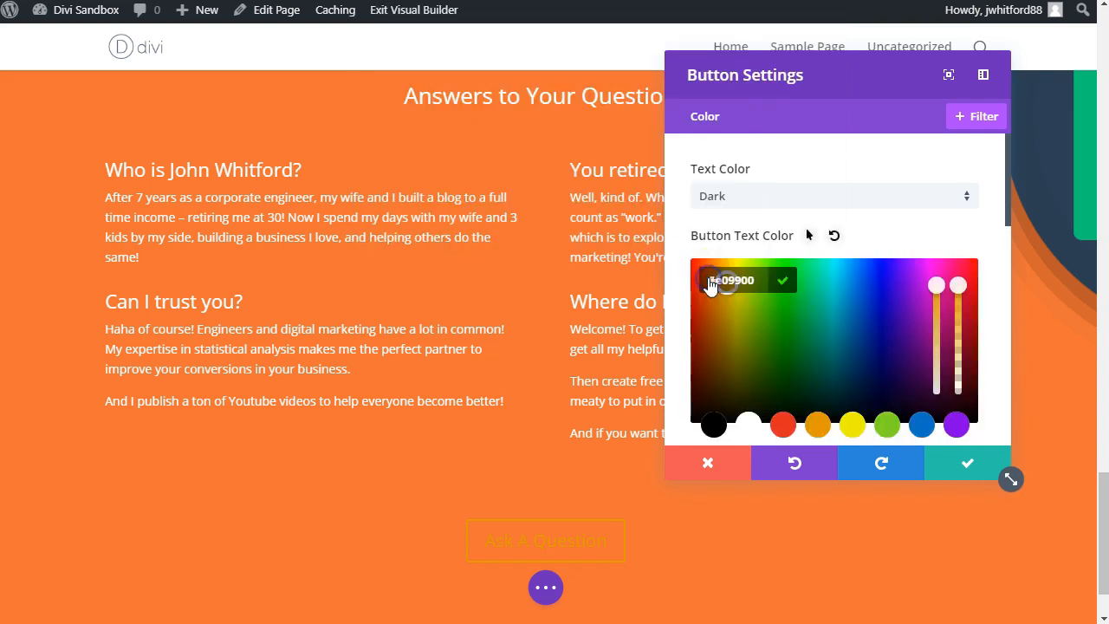
pyautogui.hotkey('ctrl', 'v')
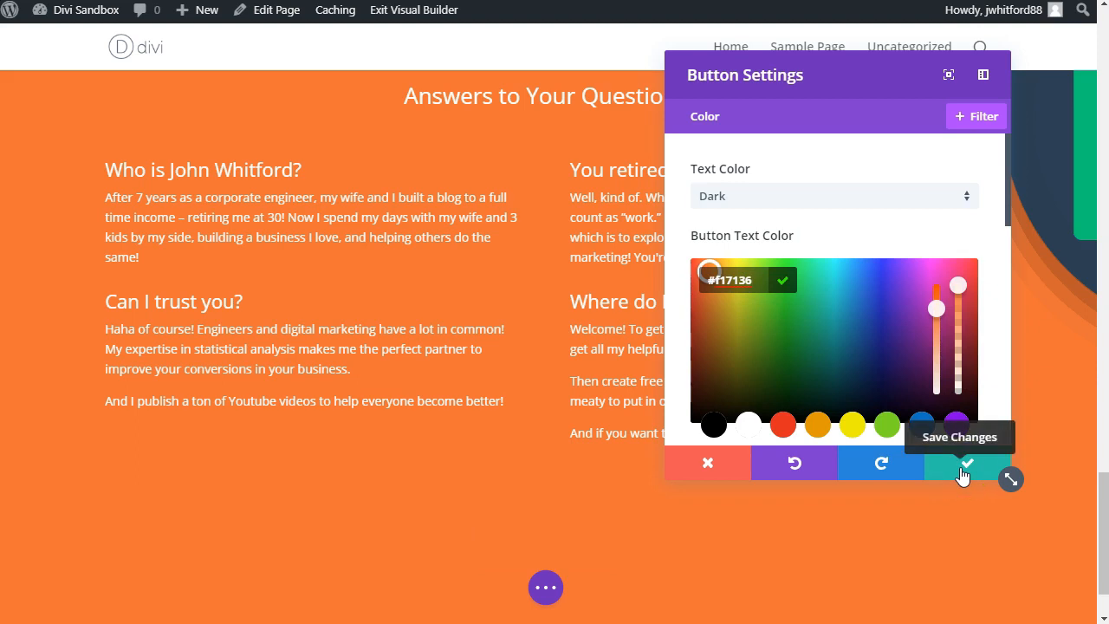
# Step: Add a white #ffffff background color to the "Ask A Question" button
pyautogui.scroll(-4, 824, 206)
pyautogui.scroll(1, 824, 210)
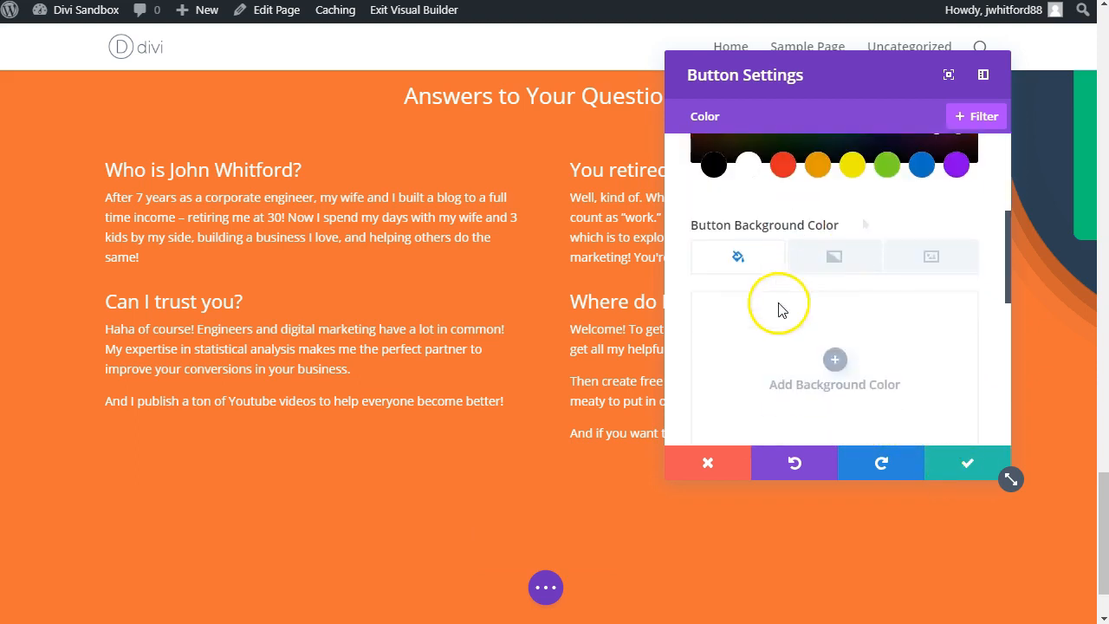
pyautogui.click(834, 355)
pyautogui.click(747, 310)
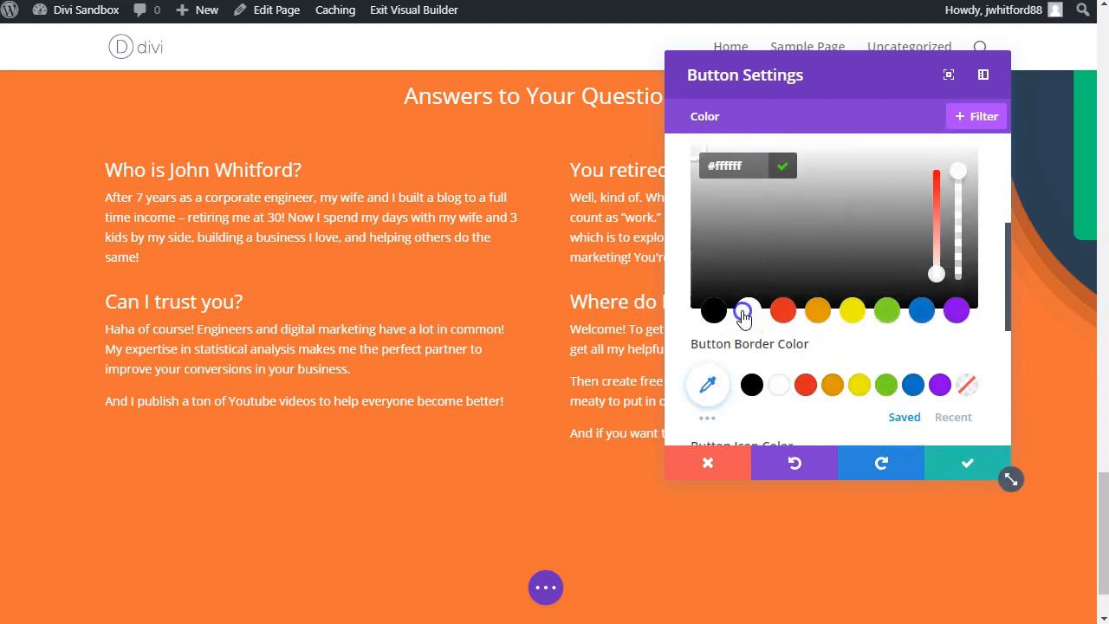
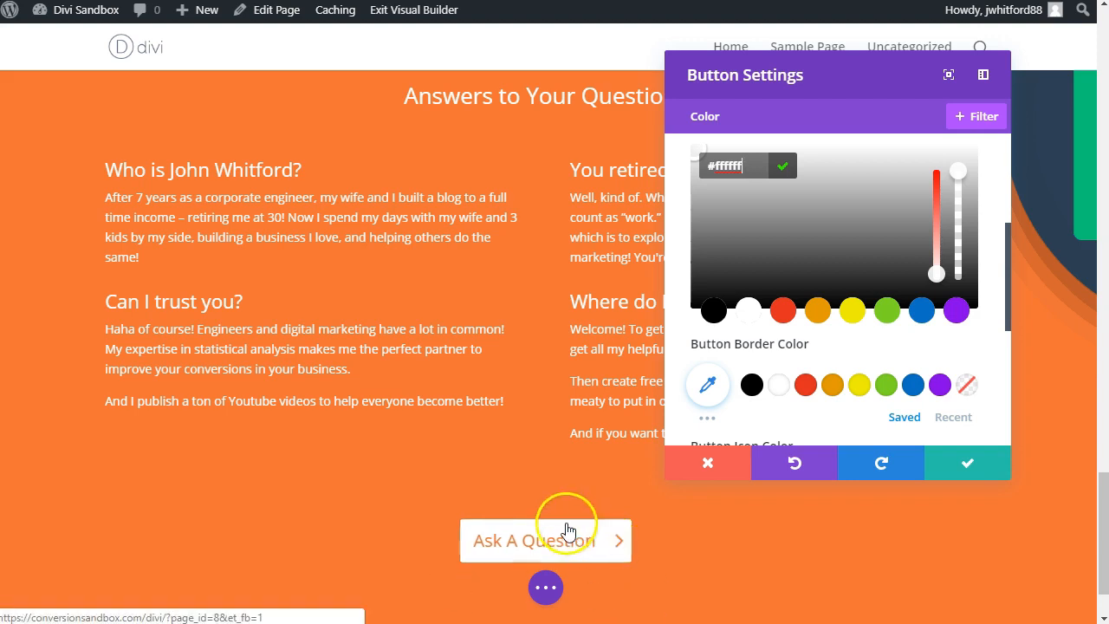
# Step: Save the styled settings of the "Ask A Question" button
pyautogui.scroll(-2, 410, 86)
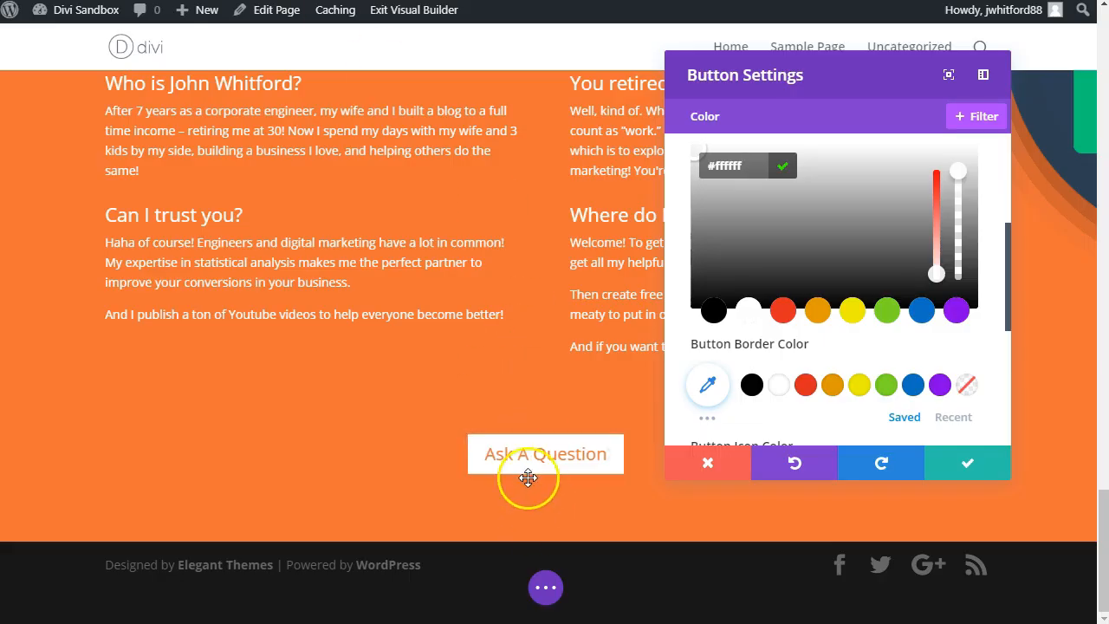
pyautogui.click(958, 471)
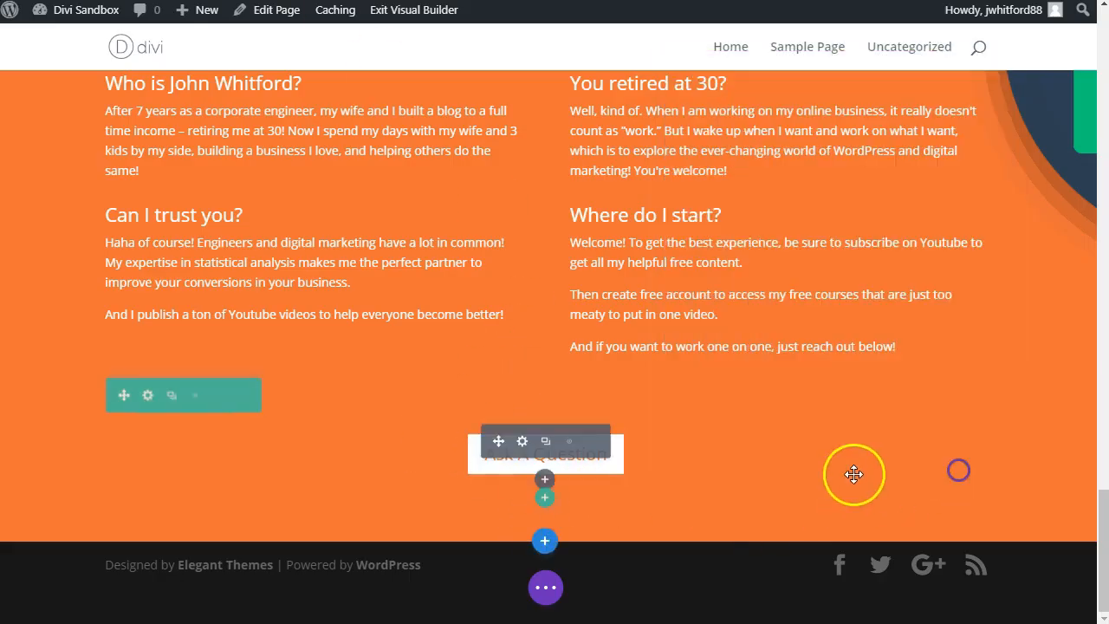
pyautogui.scroll(5, 841, 474)
pyautogui.scroll(-5, 832, 460)
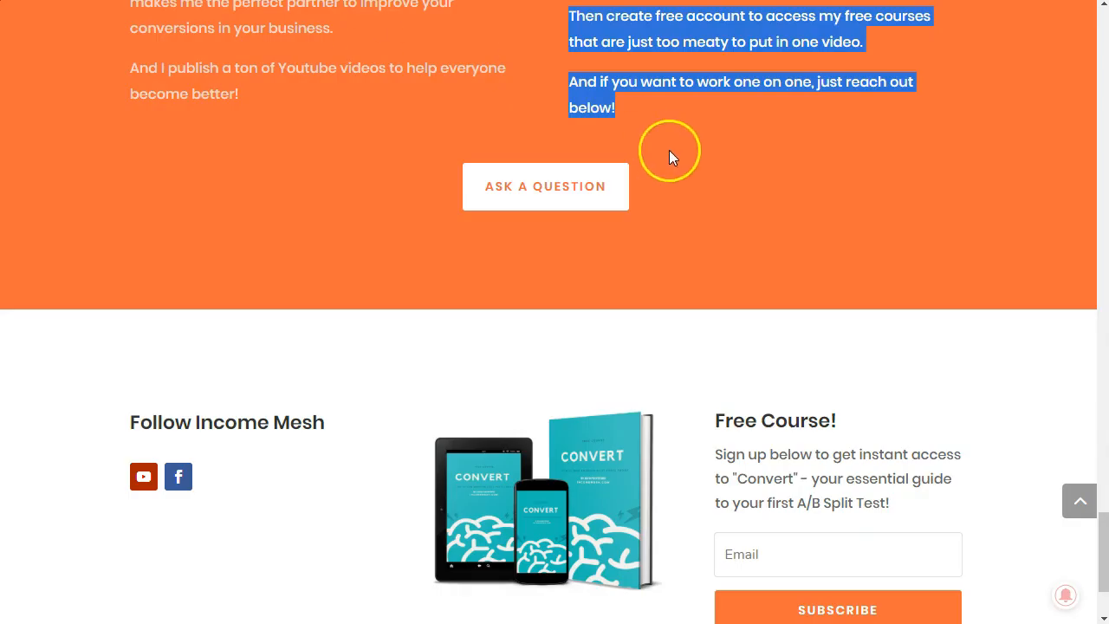
# Step: Using the reference page's footer area as a guide, add a regular section with a three-column row below the orange section
pyautogui.scroll(-2, 669, 157)
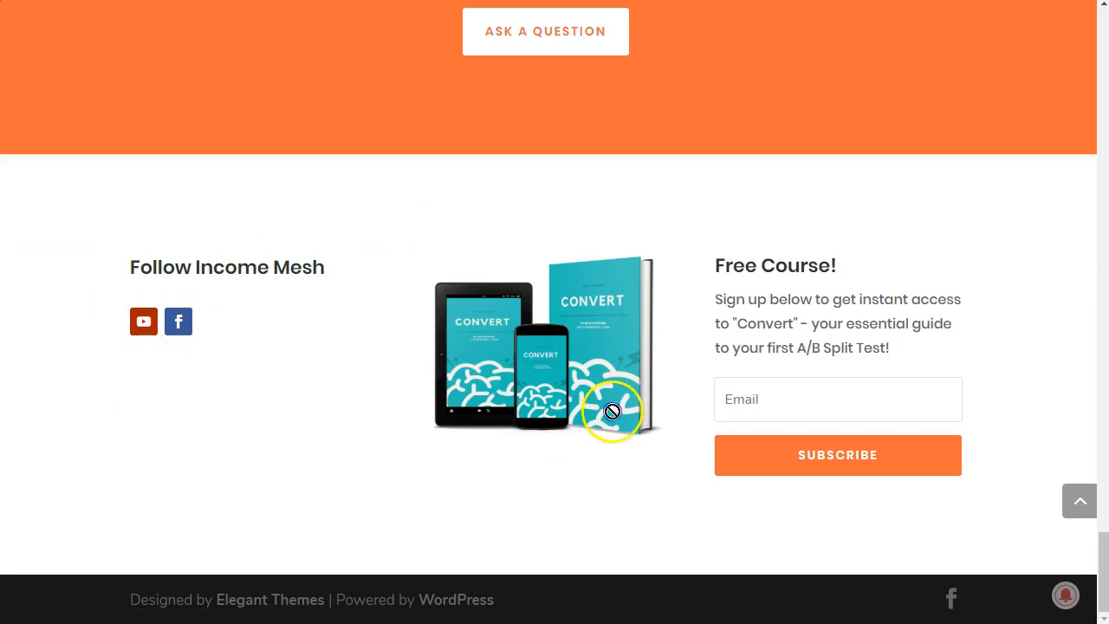
pyautogui.moveTo(797, 251); pyautogui.dragTo(755, 332)
pyautogui.click(760, 334)
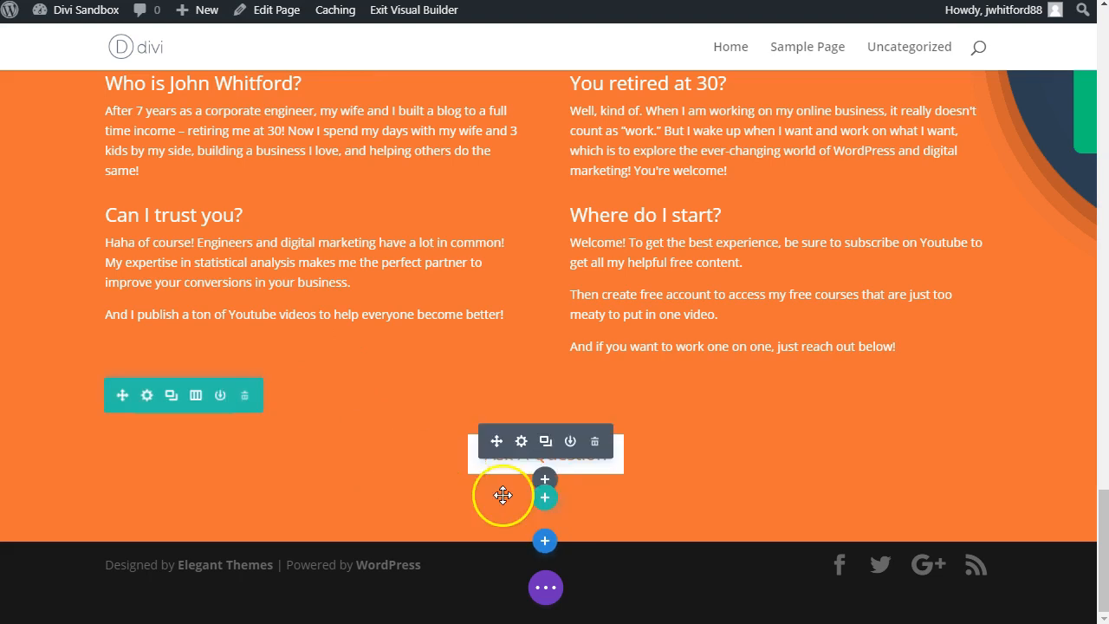
pyautogui.click(544, 543)
pyautogui.click(444, 491)
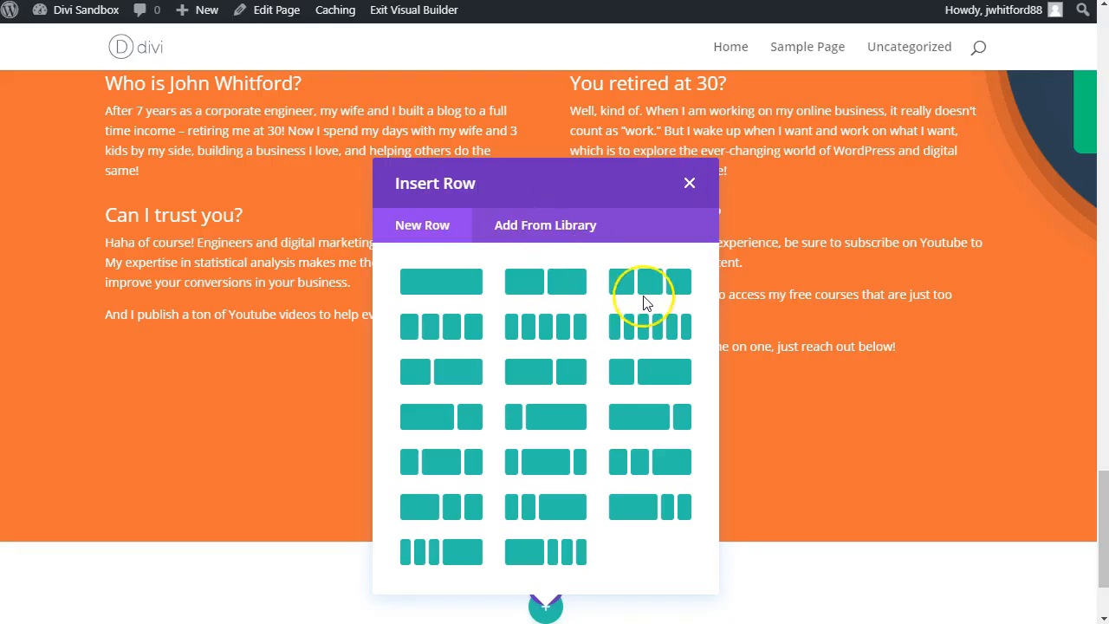
pyautogui.click(649, 289)
# Step: Add a Text module to the new row's first column and replace its placeholder content with "Follow Income Mesh"
pyautogui.write('tex')
pyautogui.click(178, 223)
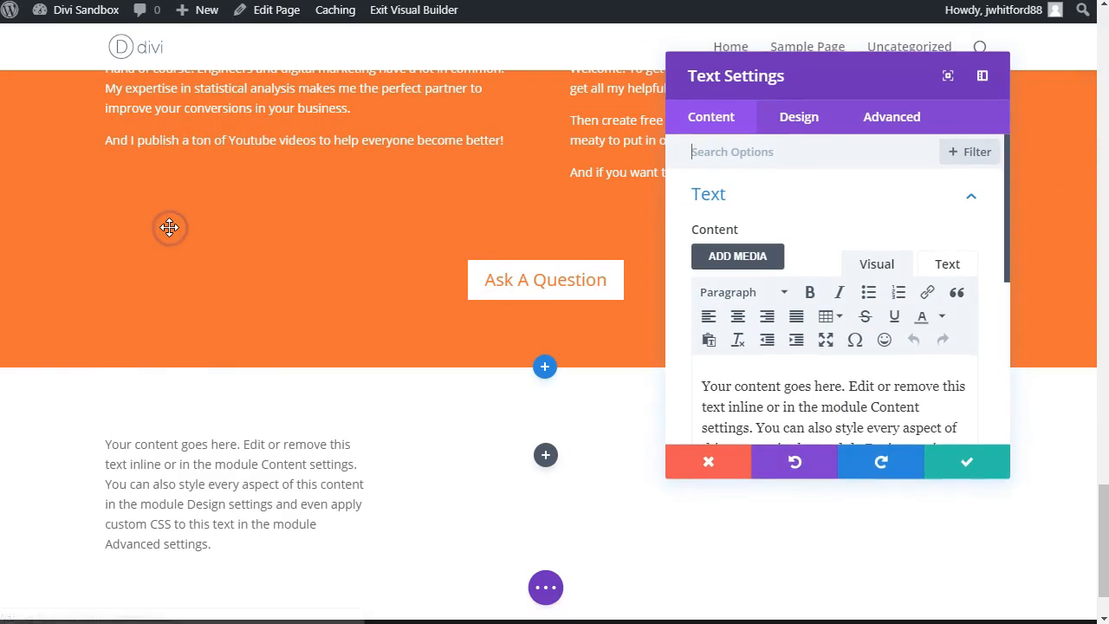
pyautogui.tripleClick(805, 391)
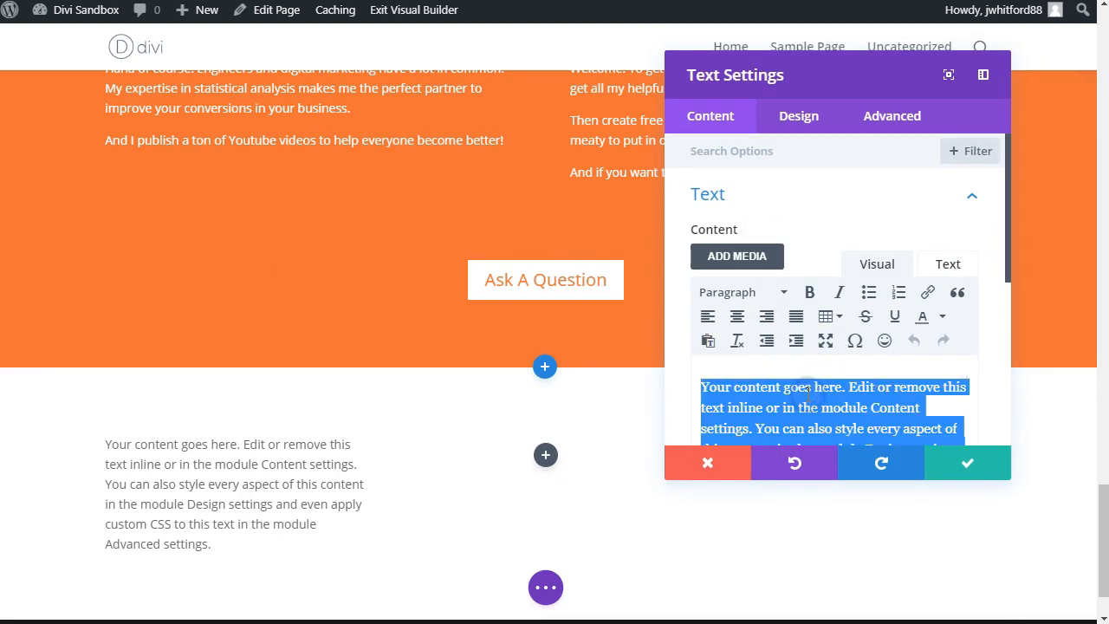
pyautogui.write('Follow Income Meshf17136')
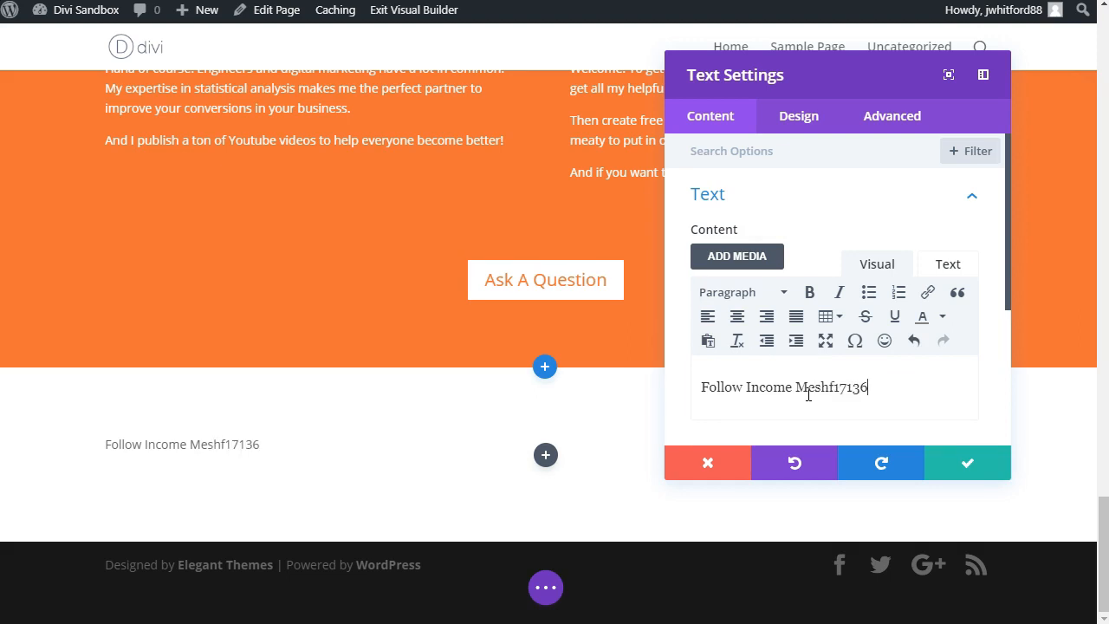
pyautogui.hotkey('ctrl', 'a')
pyautogui.press('Right')
# Step: Format the "Follow Income Mesh" text as a bold Heading 3 and save the Text module
pyautogui.hotkey('ctrl', 'a')
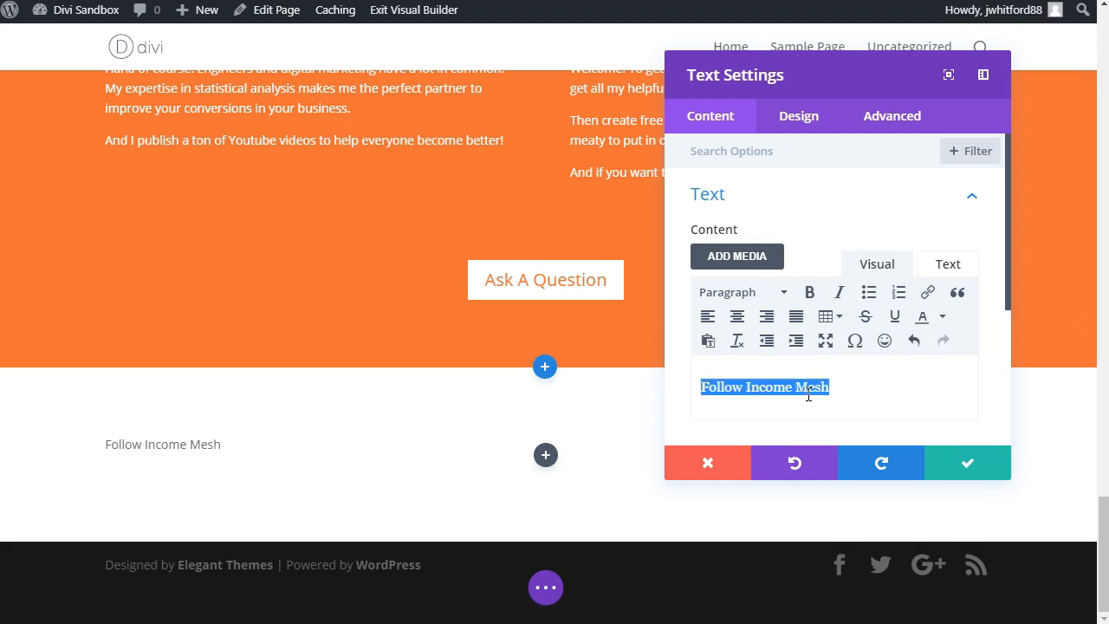
pyautogui.click(769, 292)
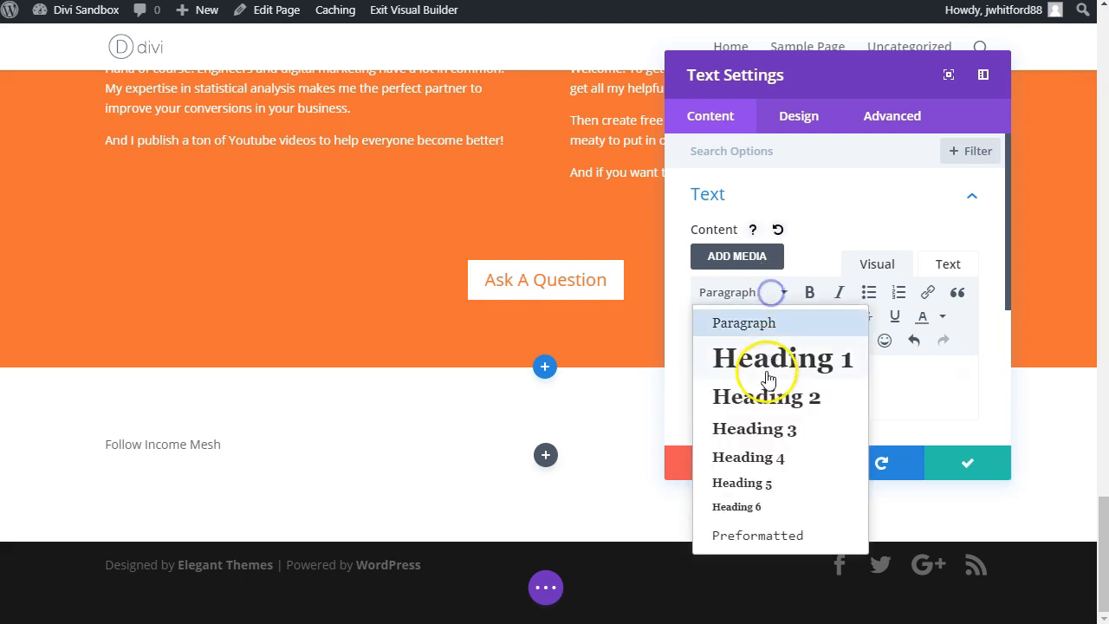
pyautogui.click(761, 461)
pyautogui.click(741, 292)
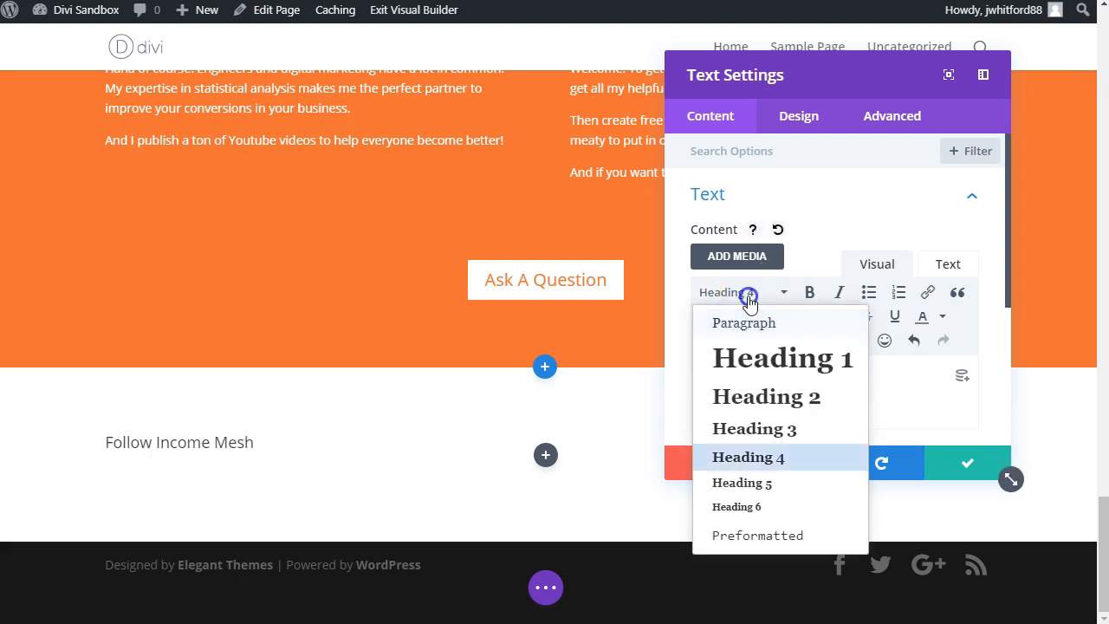
pyautogui.click(741, 427)
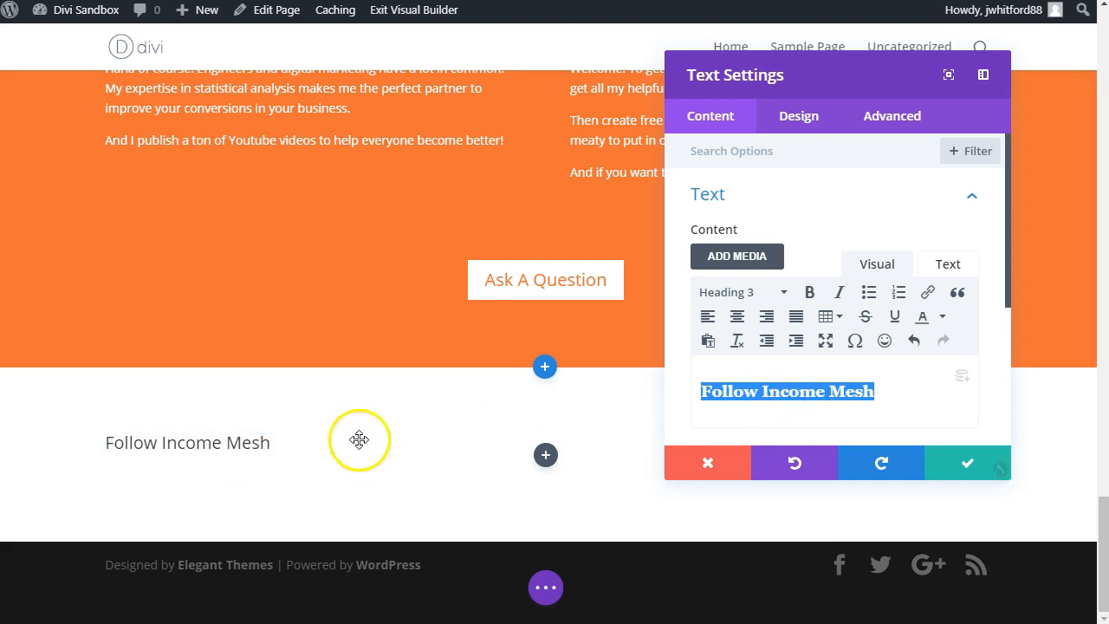
pyautogui.tripleClick(230, 443)
pyautogui.hotkey('ctrl', 'b')
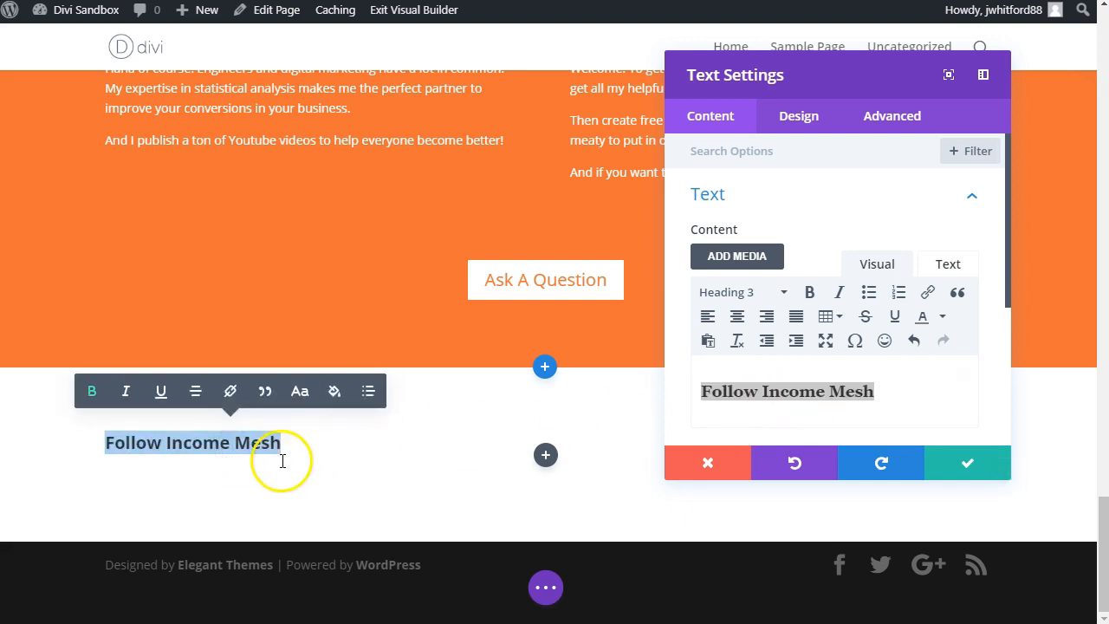
pyautogui.click(262, 471)
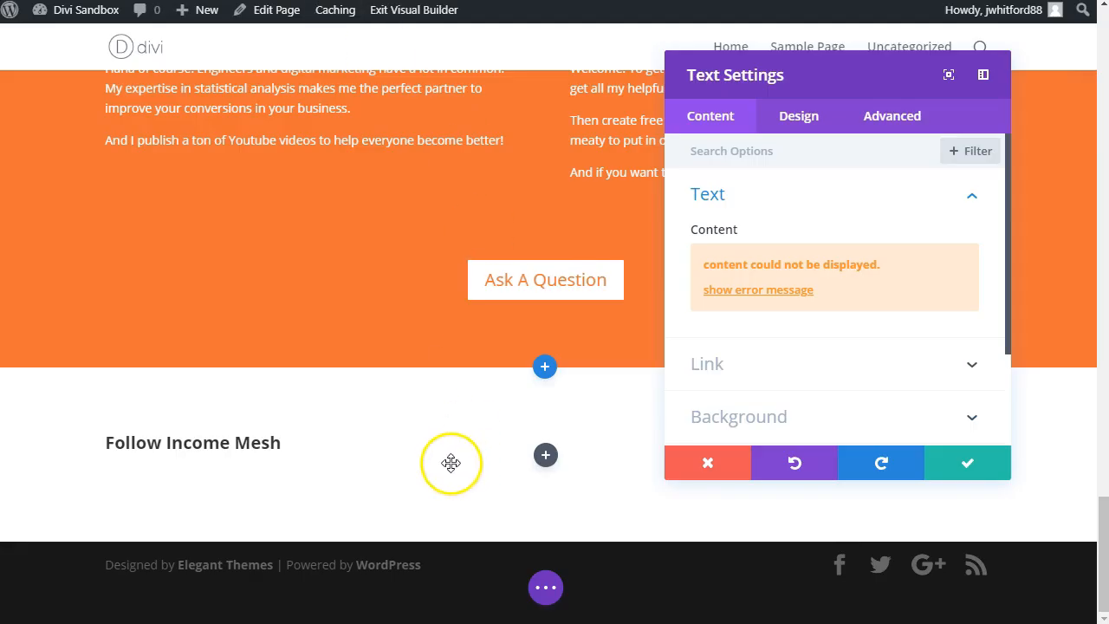
pyautogui.click(978, 463)
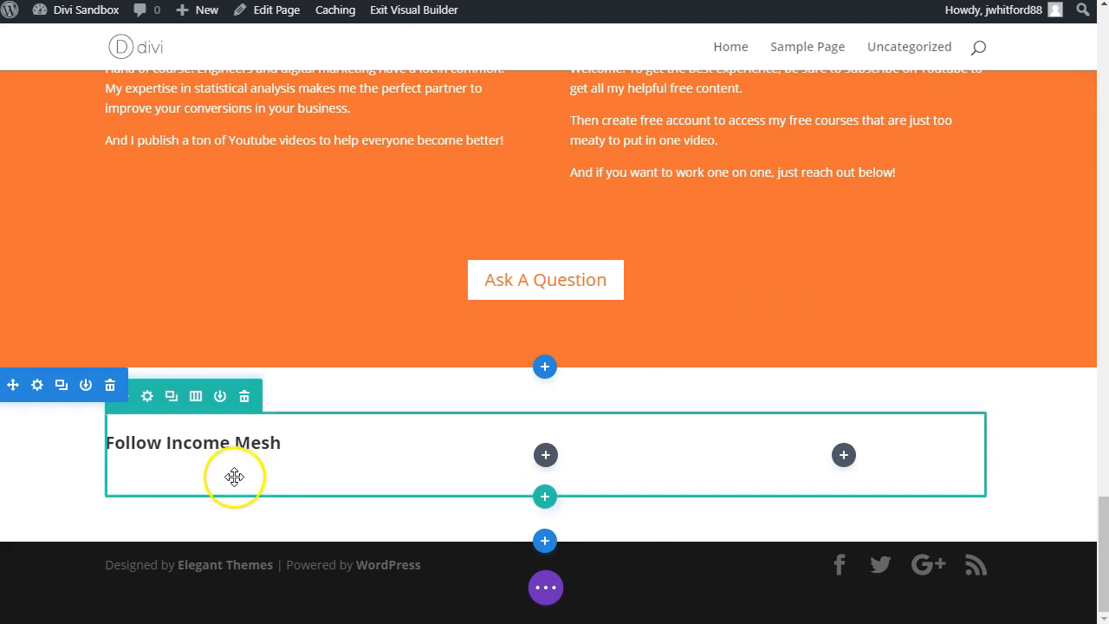
pyautogui.click(232, 427)
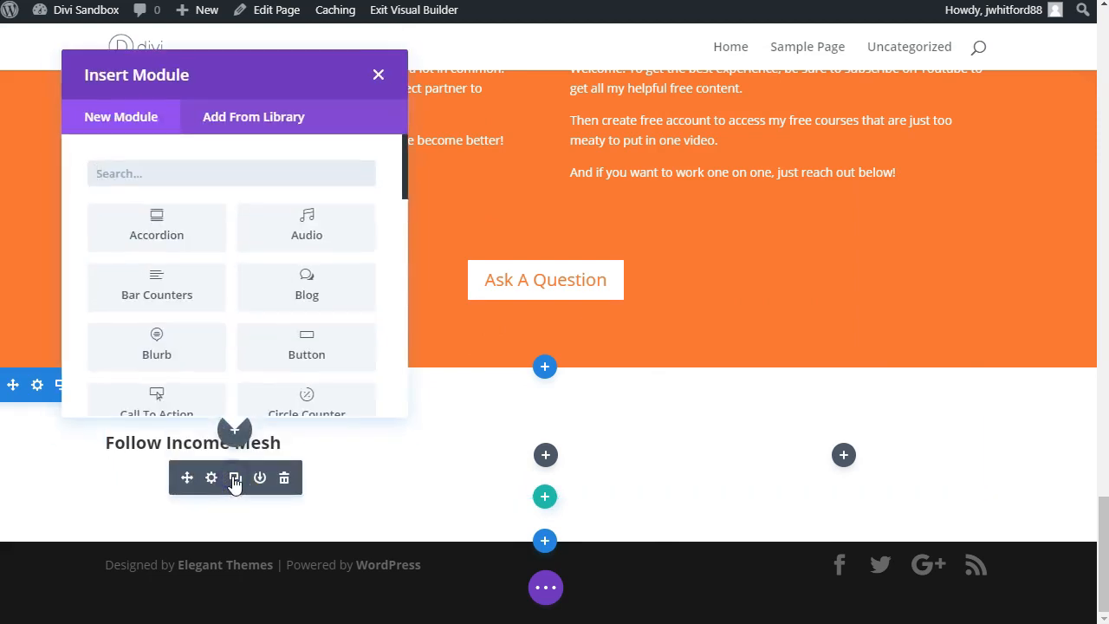
pyautogui.write('socia')
pyautogui.click(240, 238)
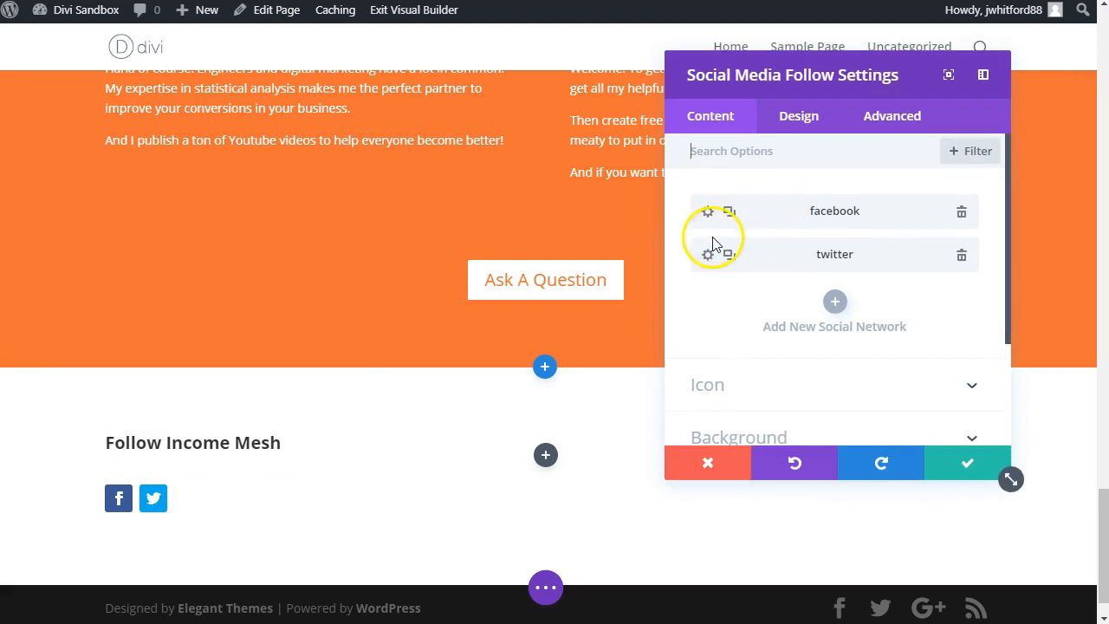
pyautogui.click(962, 257)
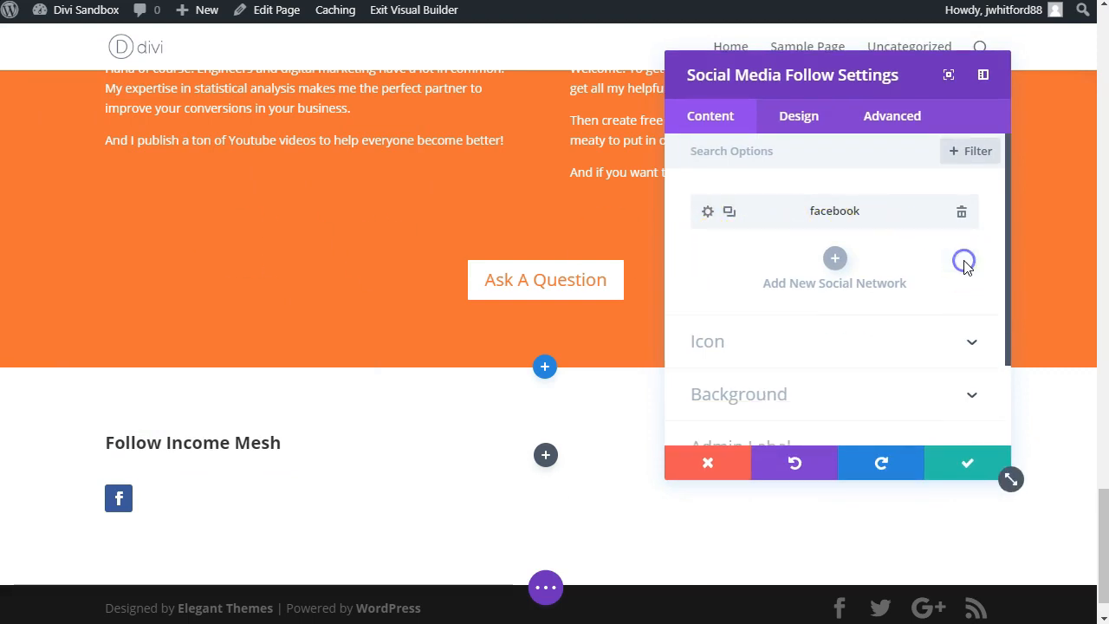
pyautogui.click(836, 260)
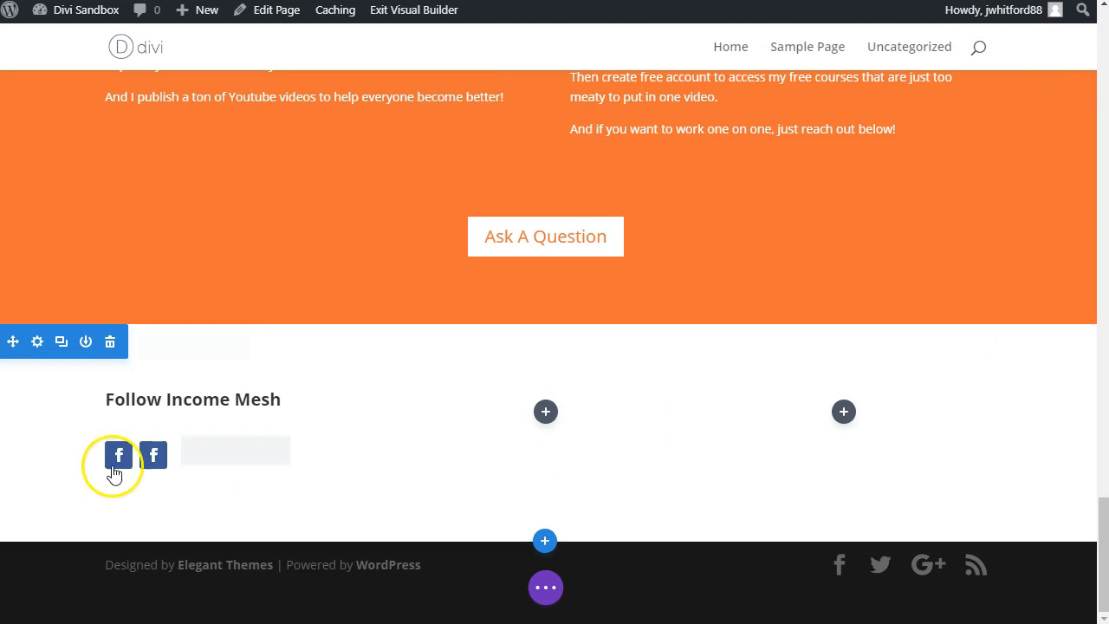
pyautogui.click(283, 448)
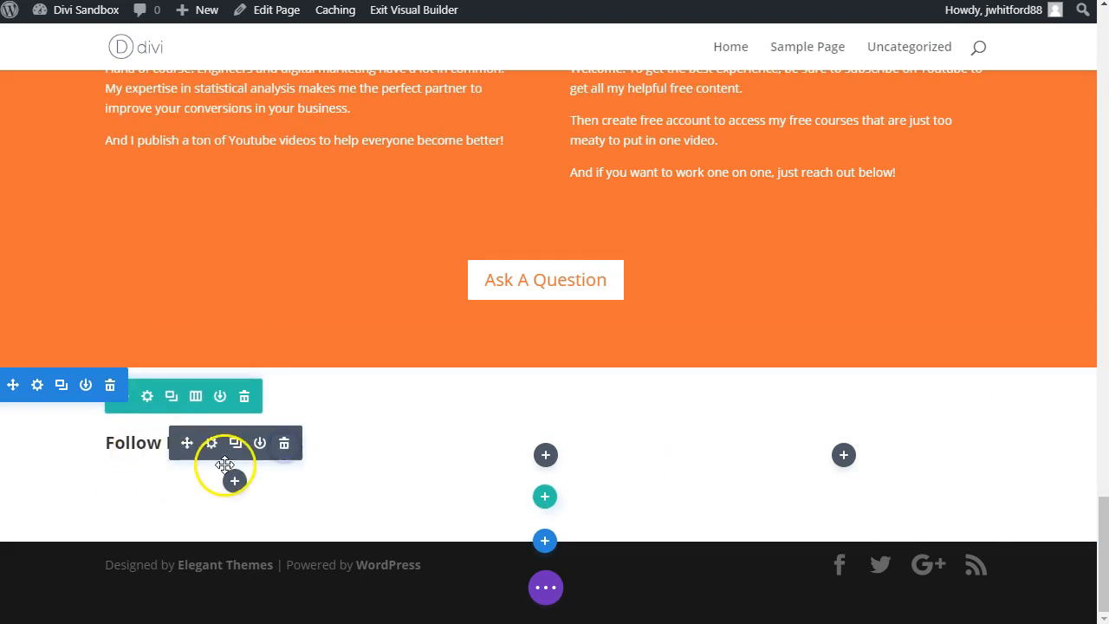
# Step: Insert a Social Media Follow module below the "Follow Income Mesh" heading and remove its Twitter network
pyautogui.click(234, 481)
pyautogui.write('social')
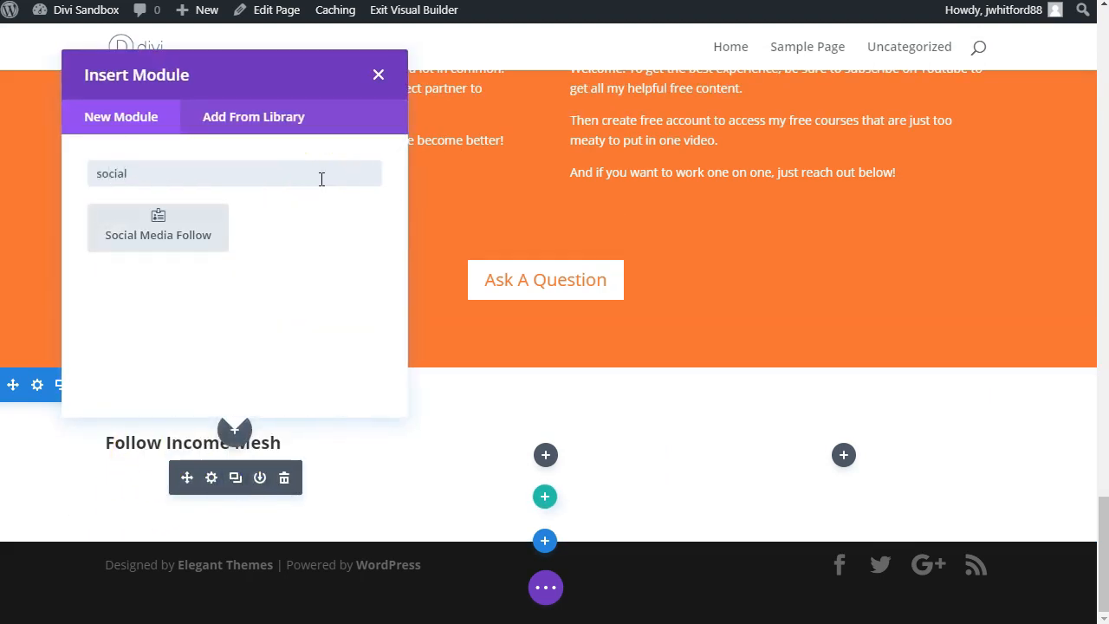
pyautogui.click(158, 230)
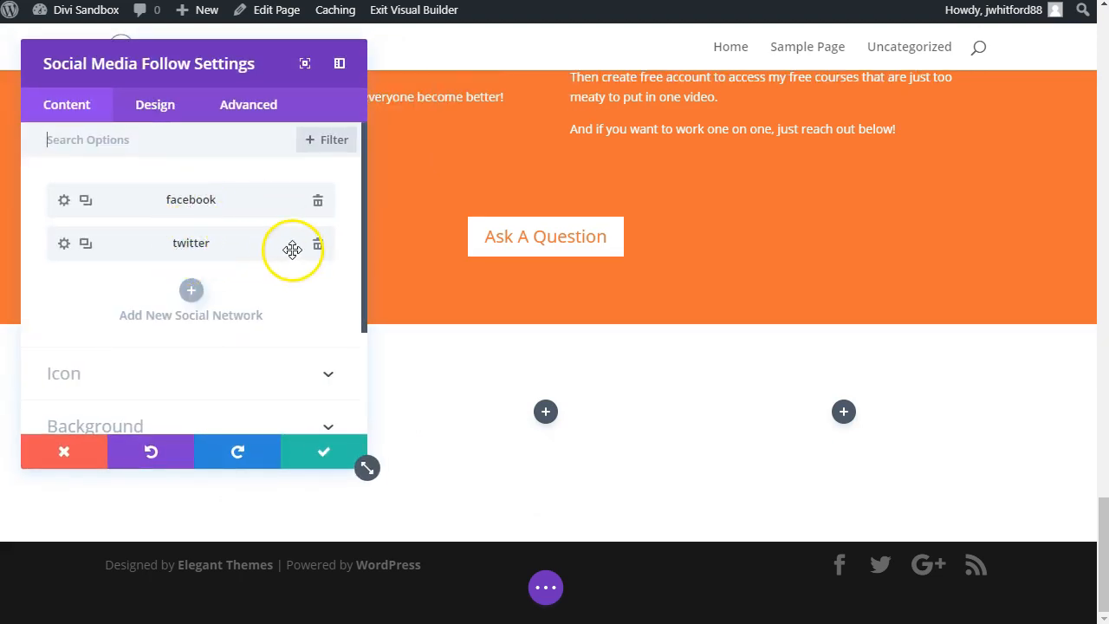
pyautogui.click(319, 246)
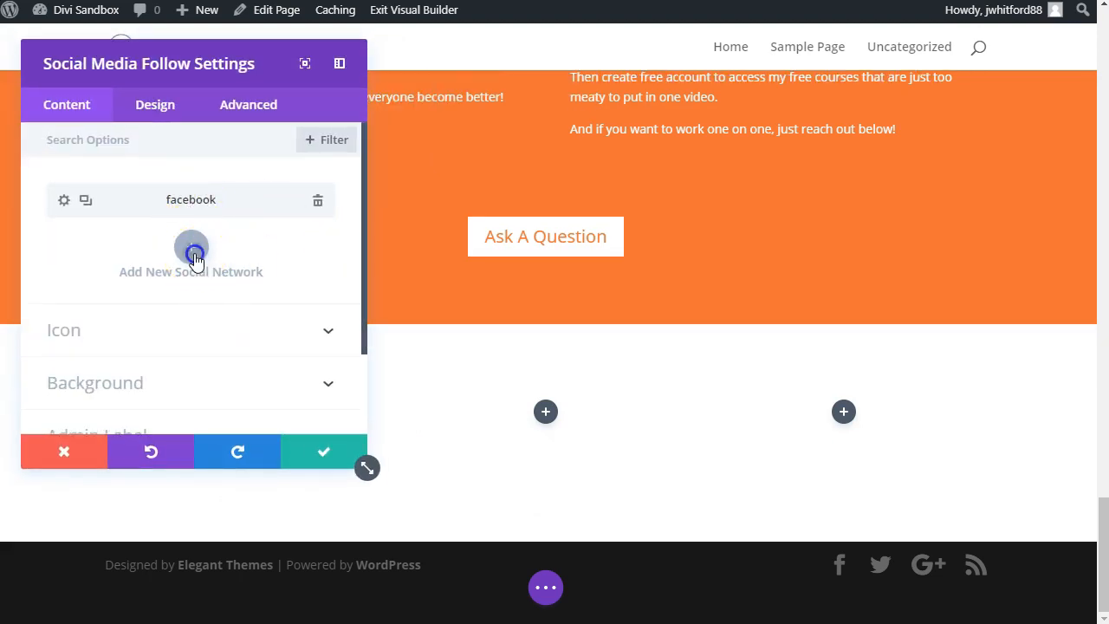
# Step: Add a YouTube network to the social media links, order it before Facebook, and save the module
pyautogui.click(192, 248)
pyautogui.click(146, 247)
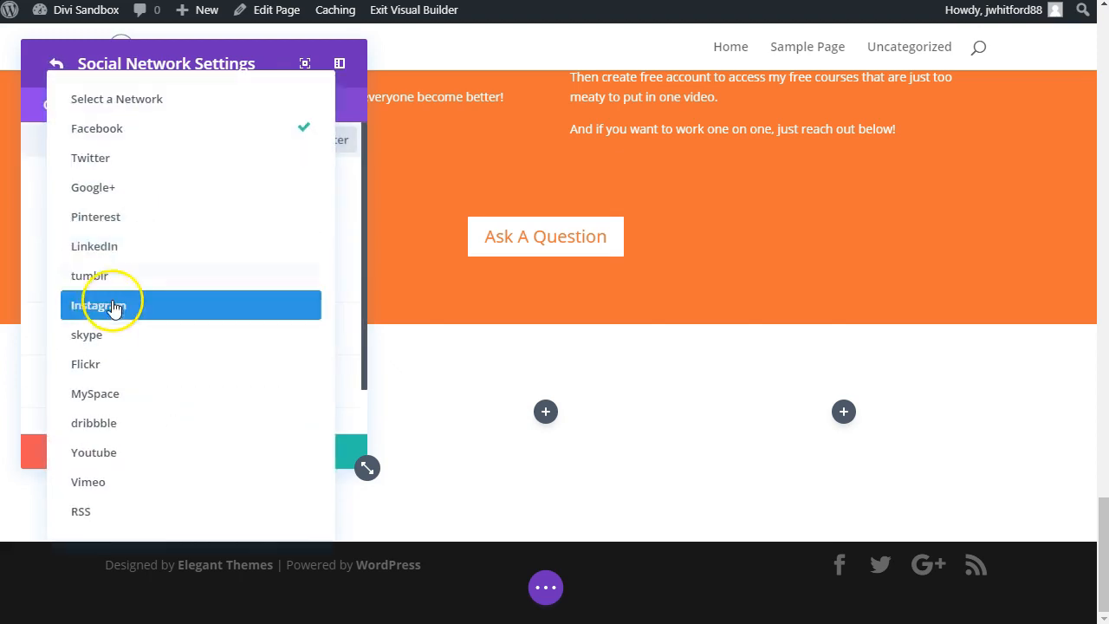
pyautogui.click(94, 448)
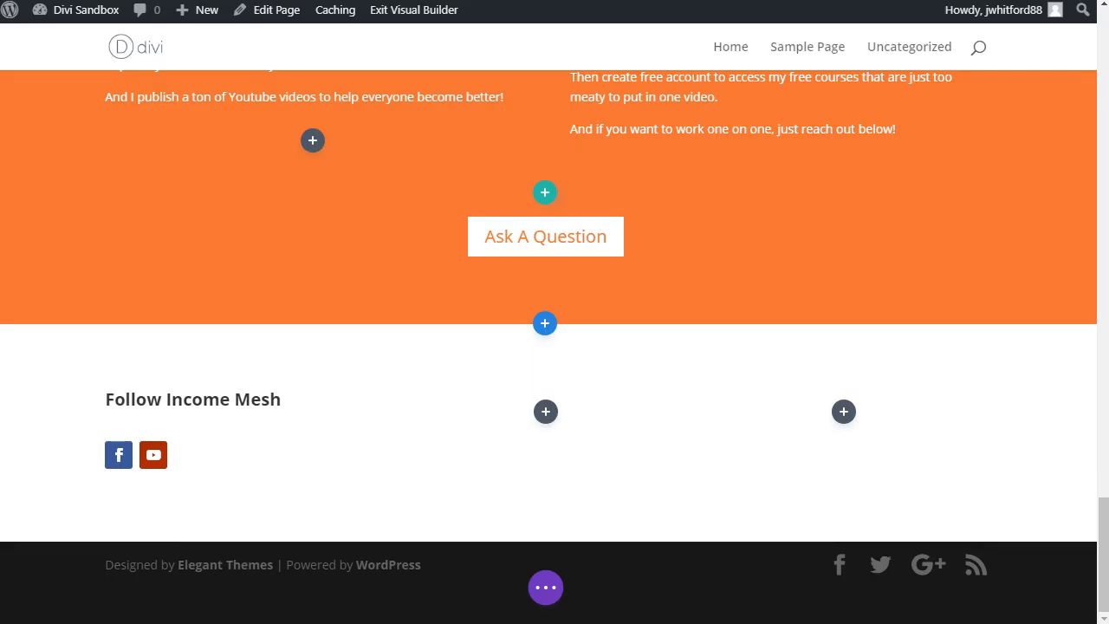
pyautogui.click(210, 452)
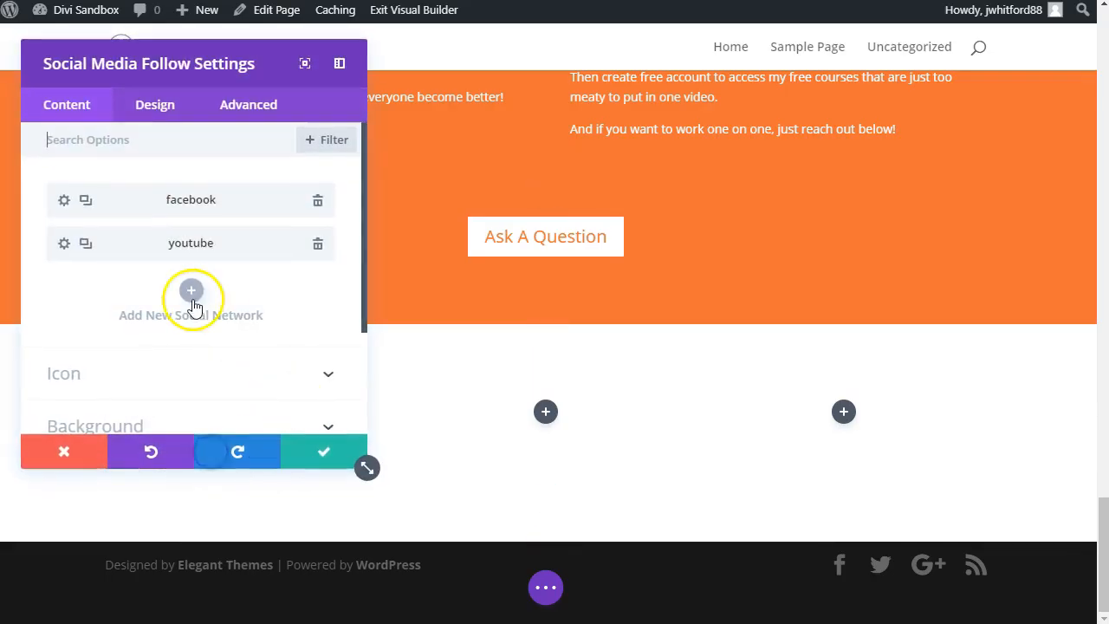
pyautogui.moveTo(90, 213); pyautogui.dragTo(117, 252)
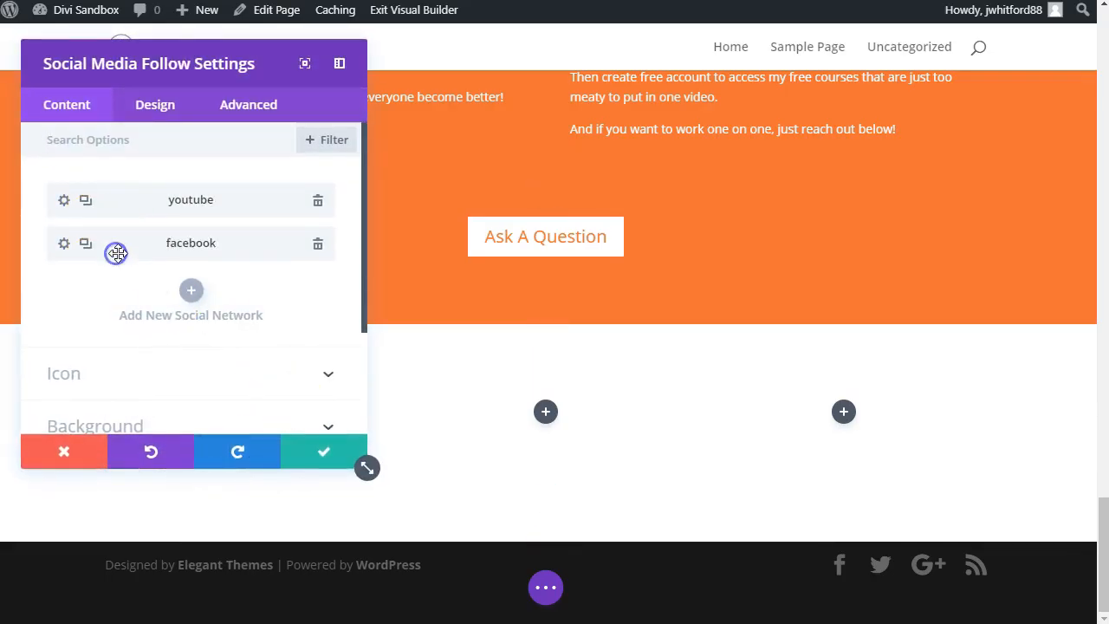
pyautogui.click(305, 452)
# Step: Insert an Image module into the middle column of the three-column footer row
pyautogui.moveTo(173, 463)
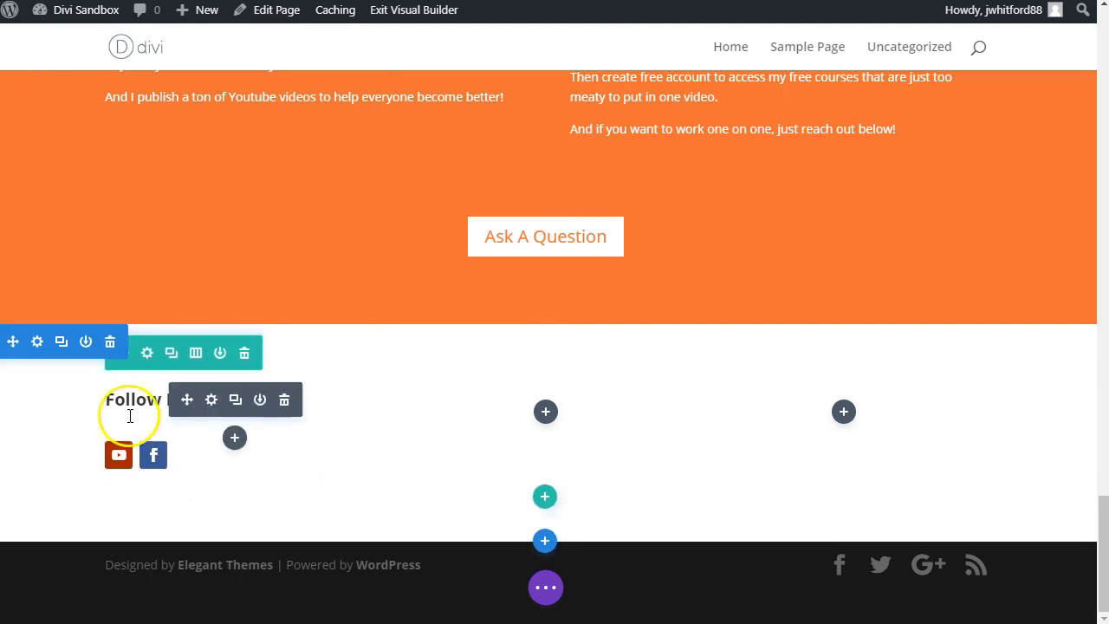
pyautogui.click(545, 412)
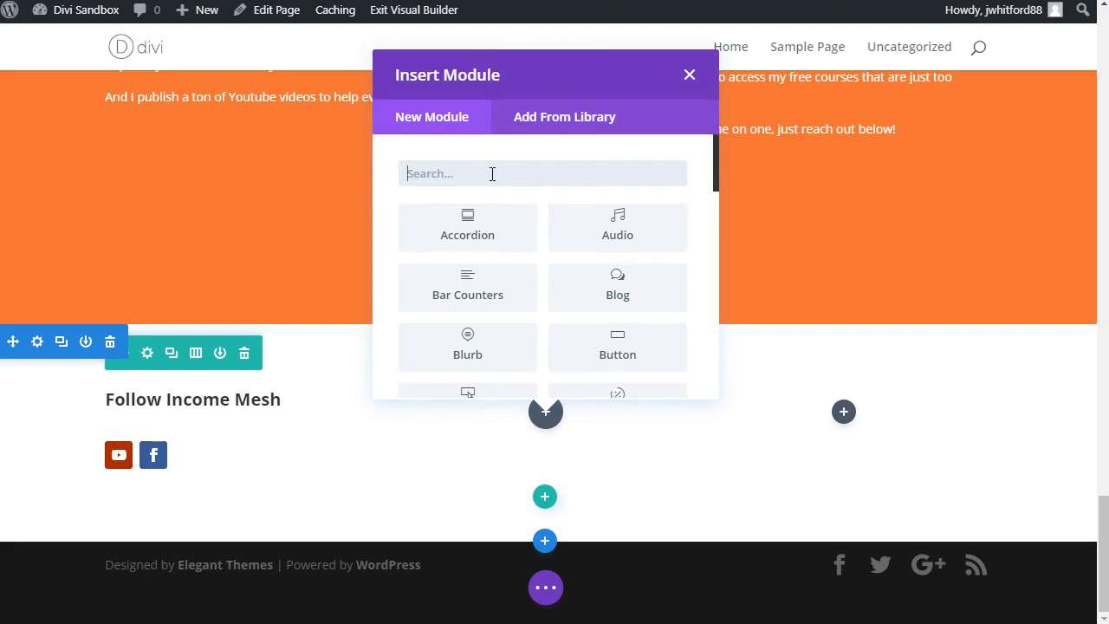
pyautogui.write('imag')
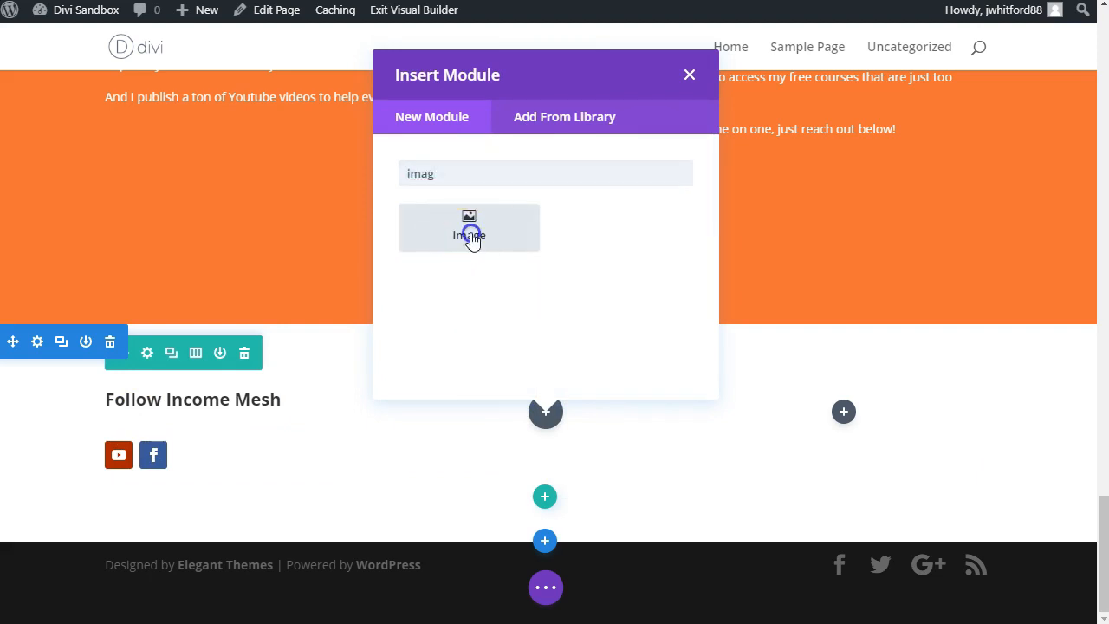
pyautogui.click(468, 232)
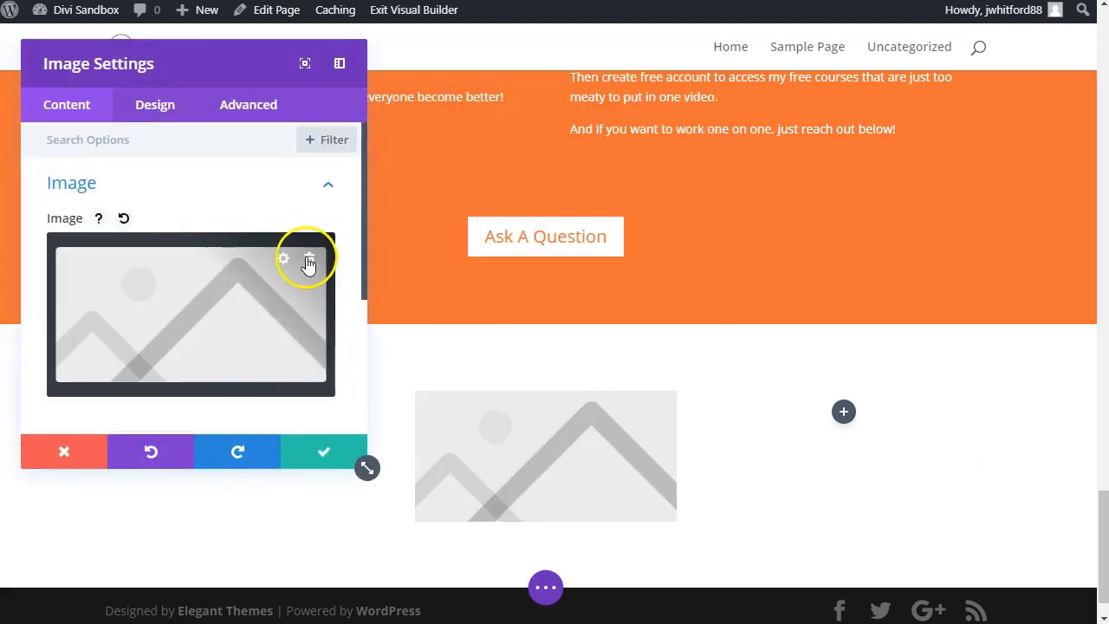
# Step: Replace the placeholder image with Convert-Course-Mockup.png from the media library and save the Image module
pyautogui.click(309, 263)
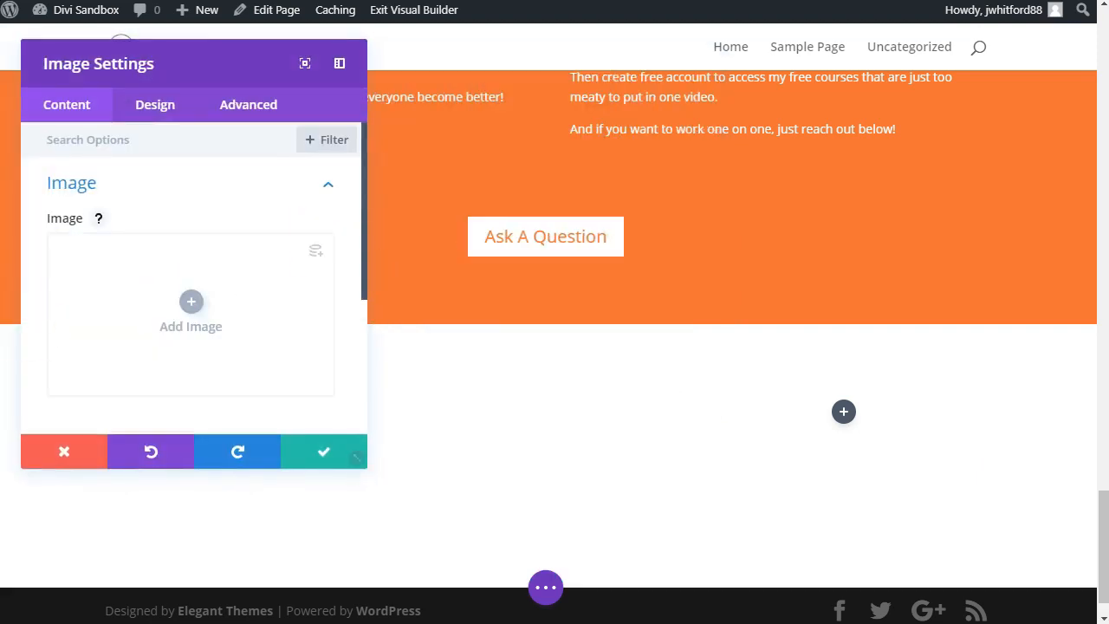
pyautogui.click(167, 297)
pyautogui.moveTo(1100, 347); pyautogui.dragTo(697, 268)
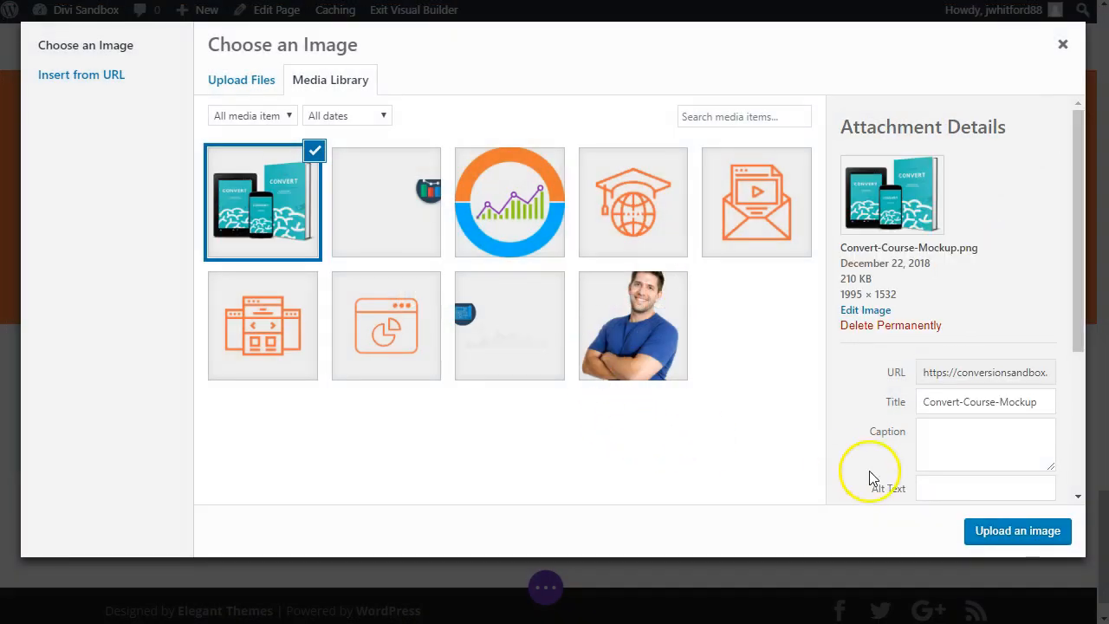
pyautogui.click(1016, 536)
pyautogui.click(337, 463)
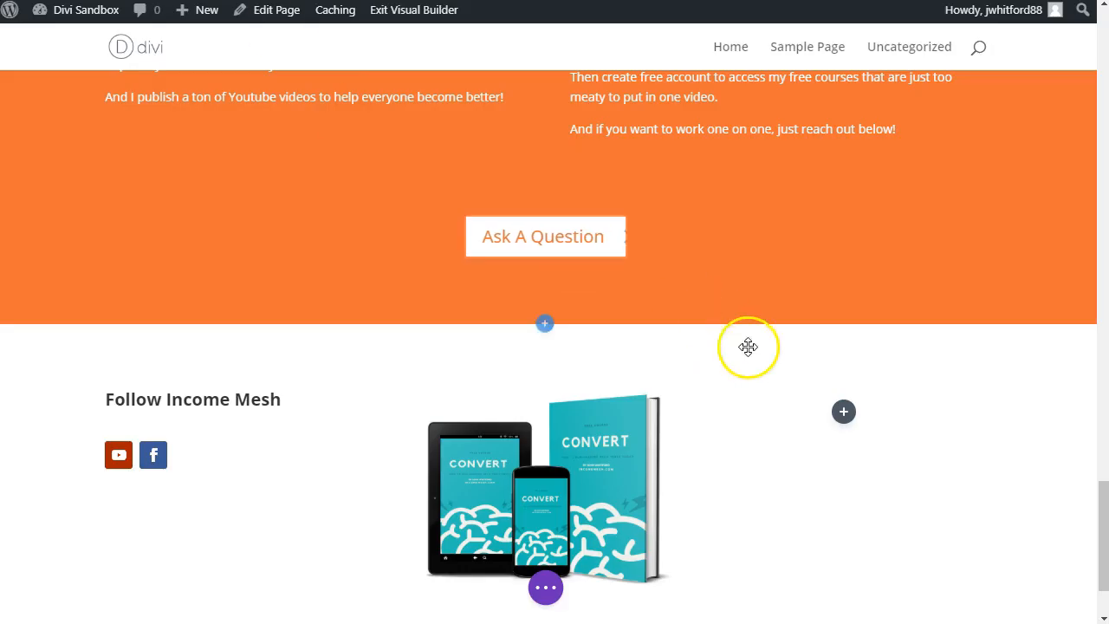
# Step: Insert an Email Optin module into the third column of the footer row
pyautogui.click(844, 414)
pyautogui.write('email')
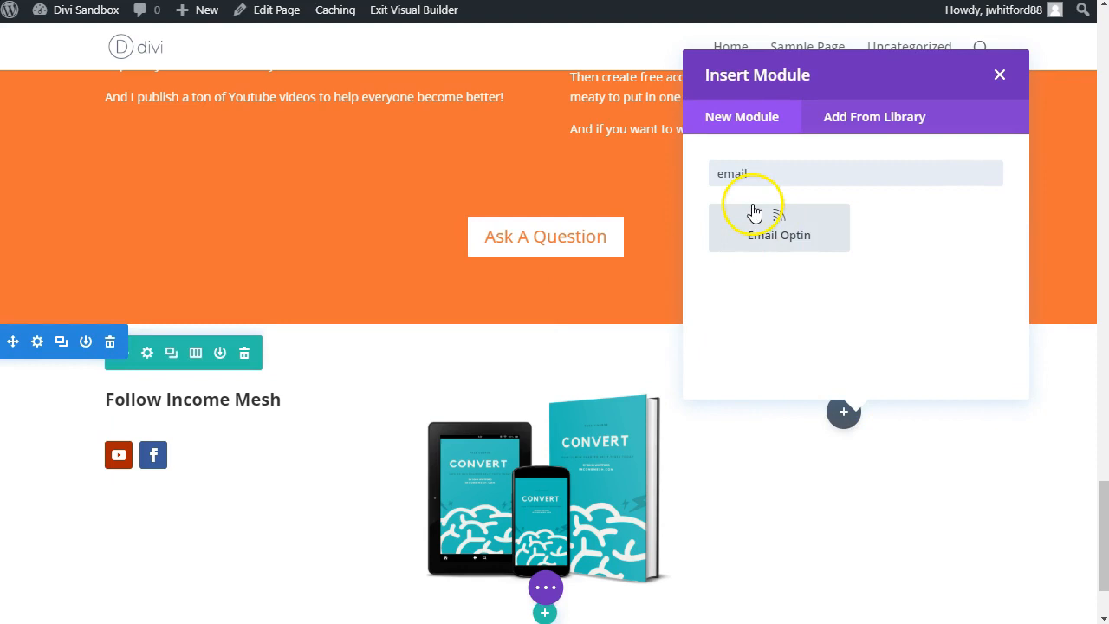
pyautogui.click(753, 213)
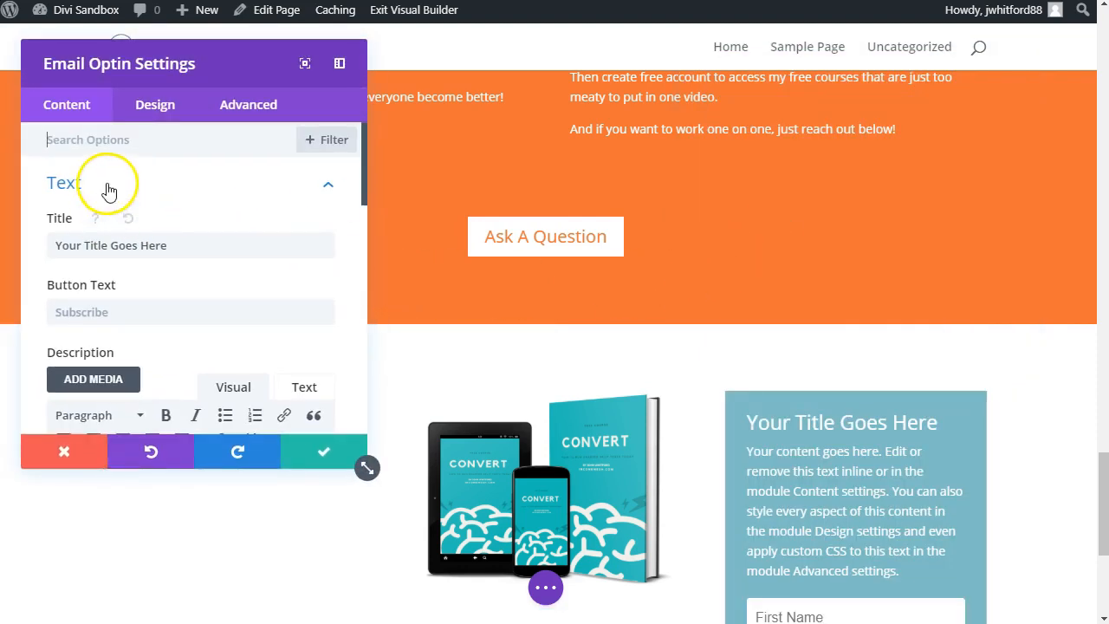
# Step: Turn off the background color of the Email Optin module
pyautogui.scroll(-10, 132, 317)
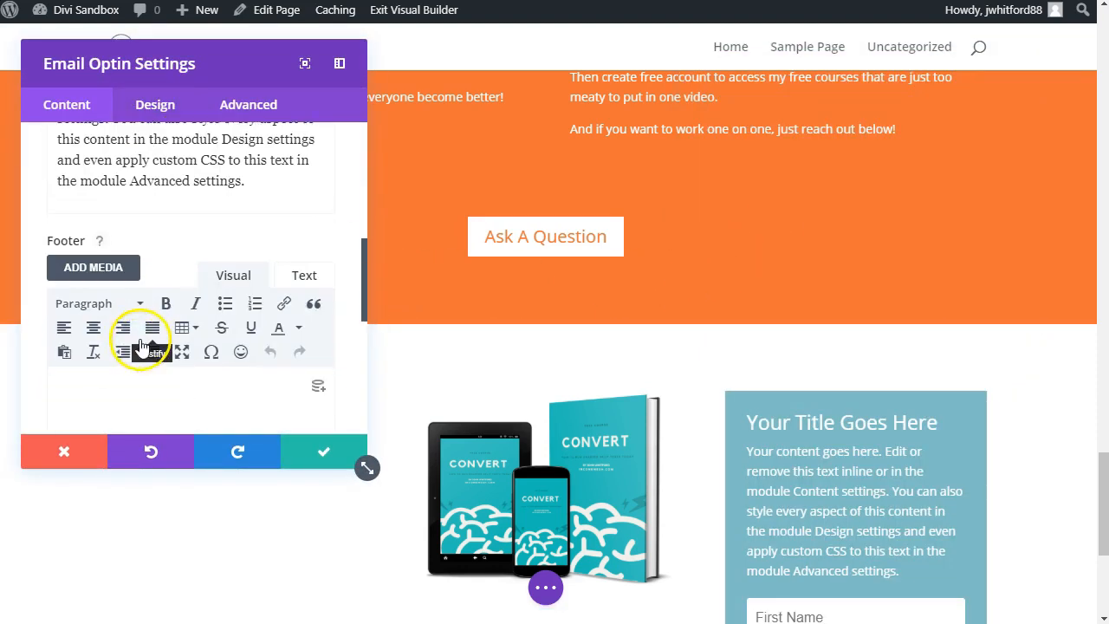
pyautogui.scroll(-2, 122, 347)
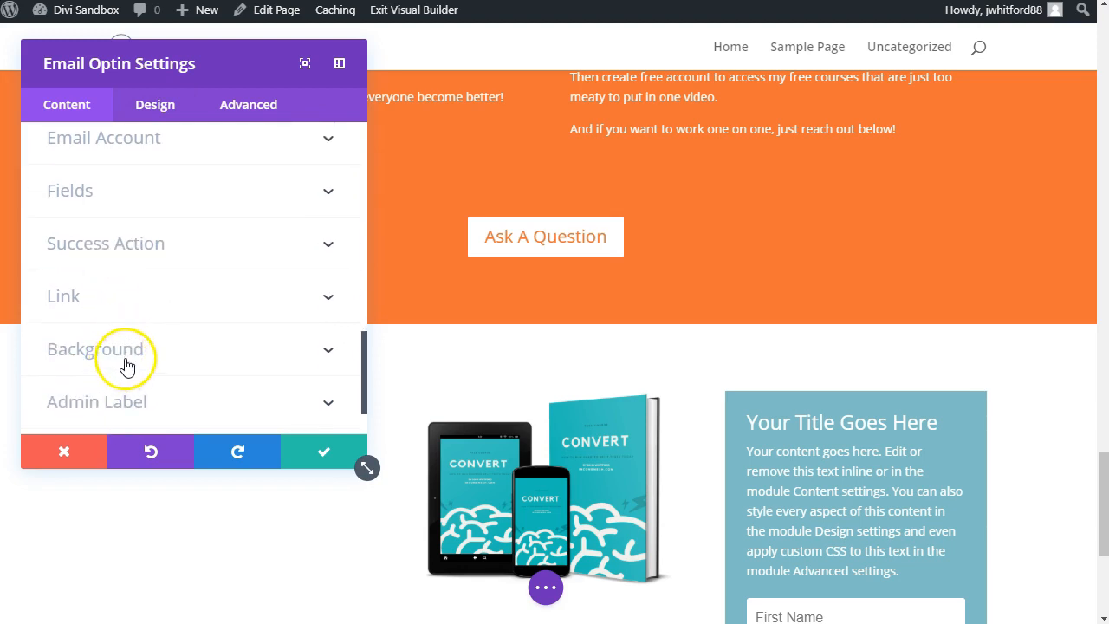
pyautogui.click(126, 361)
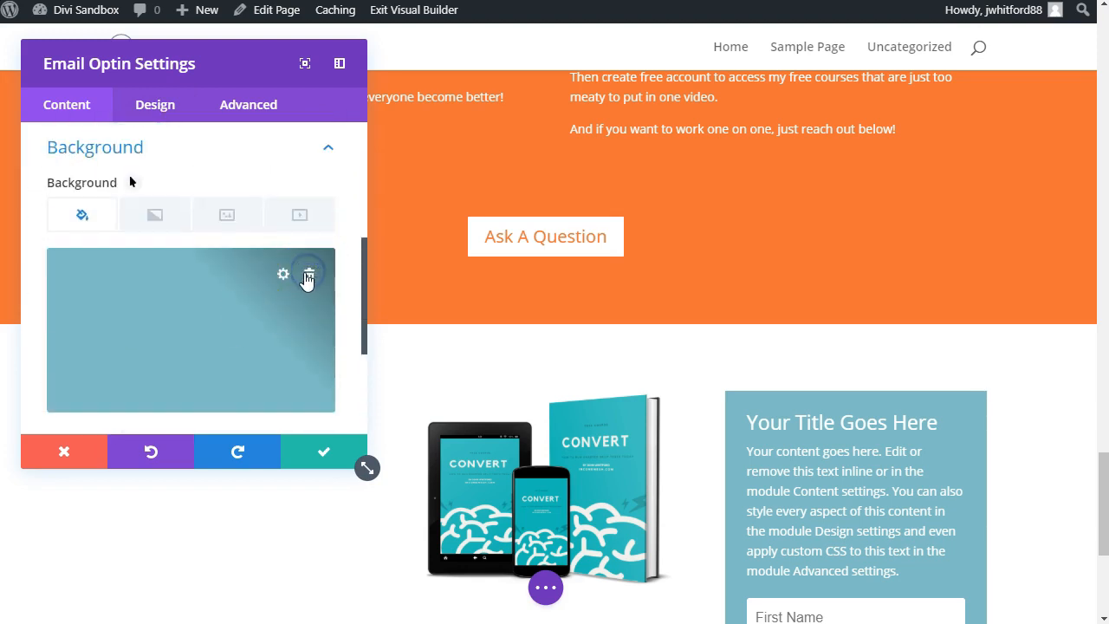
pyautogui.click(308, 276)
pyautogui.click(80, 268)
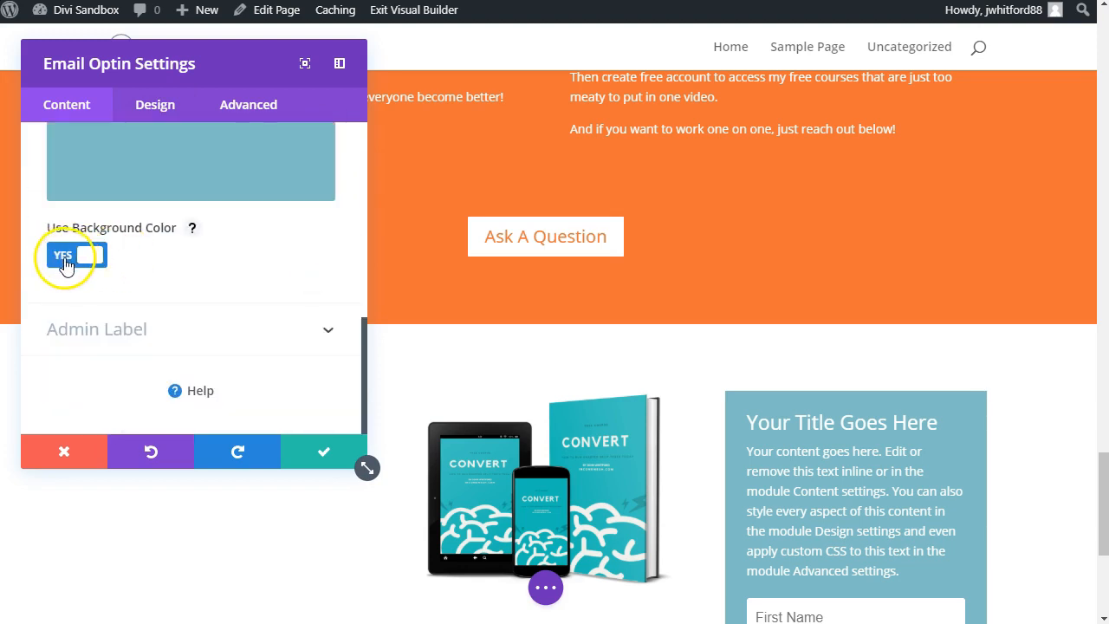
pyautogui.click(66, 265)
# Step: Find the Email Optin's text options and set the text color to Dark
pyautogui.scroll(6, 199, 277)
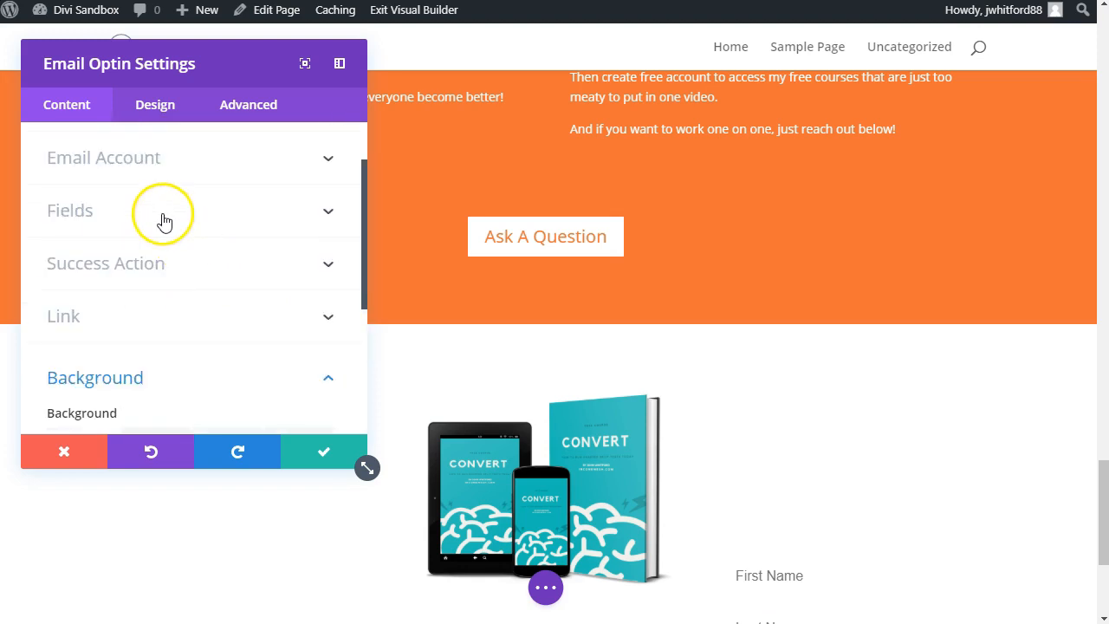
pyautogui.click(148, 143)
pyautogui.write('t')
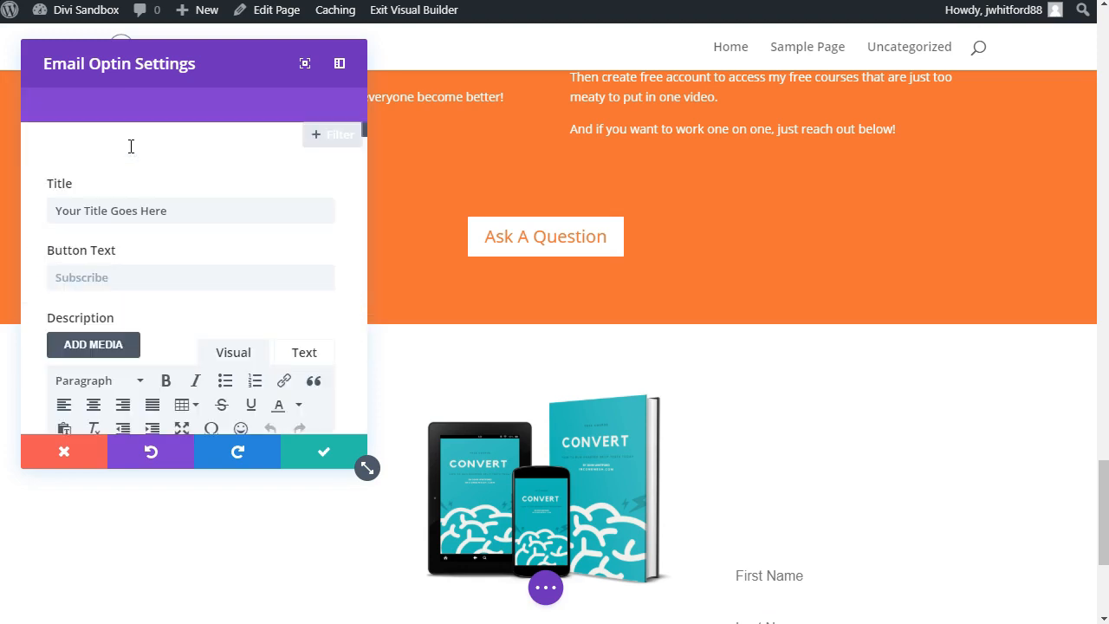
pyautogui.write('ex')
pyautogui.scroll(-10, 299, 247)
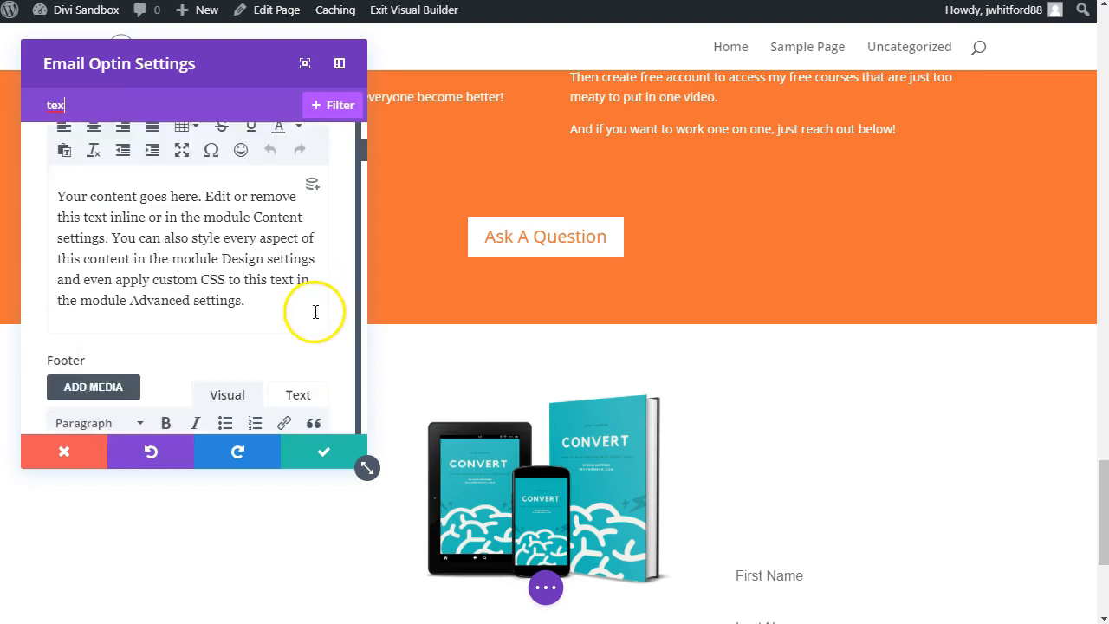
pyautogui.scroll(5, 317, 329)
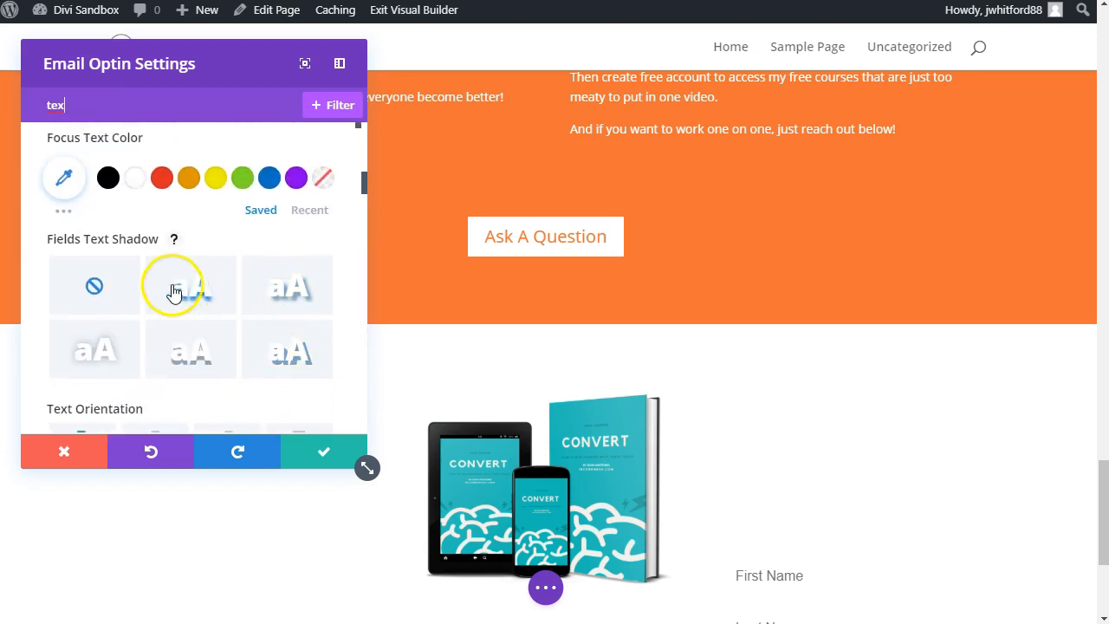
pyautogui.scroll(-5, 152, 297)
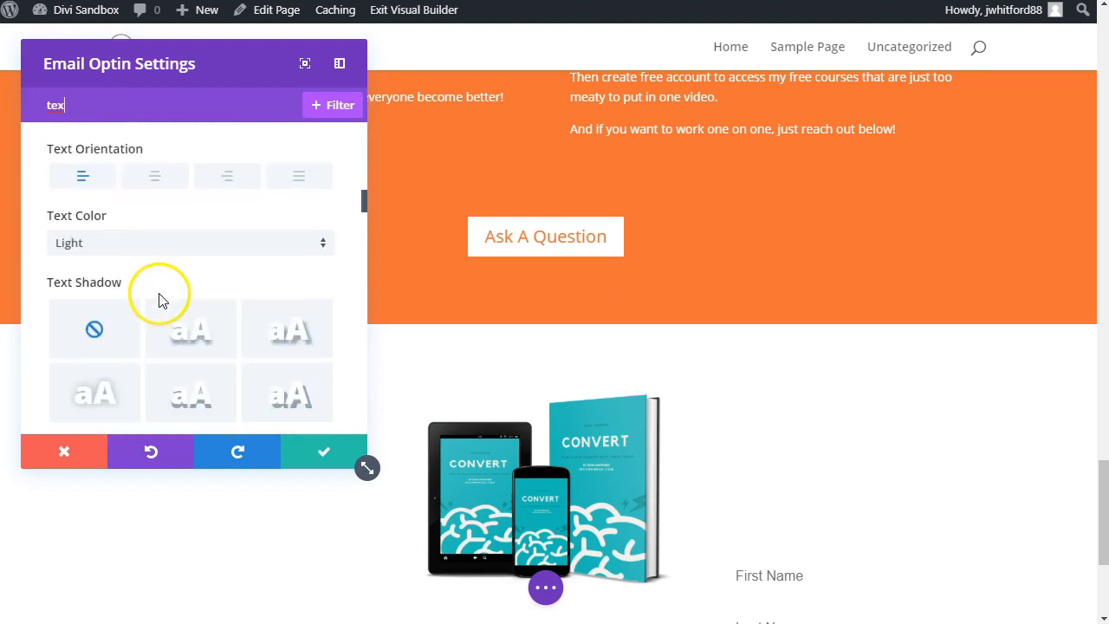
pyautogui.click(147, 245)
pyautogui.click(104, 285)
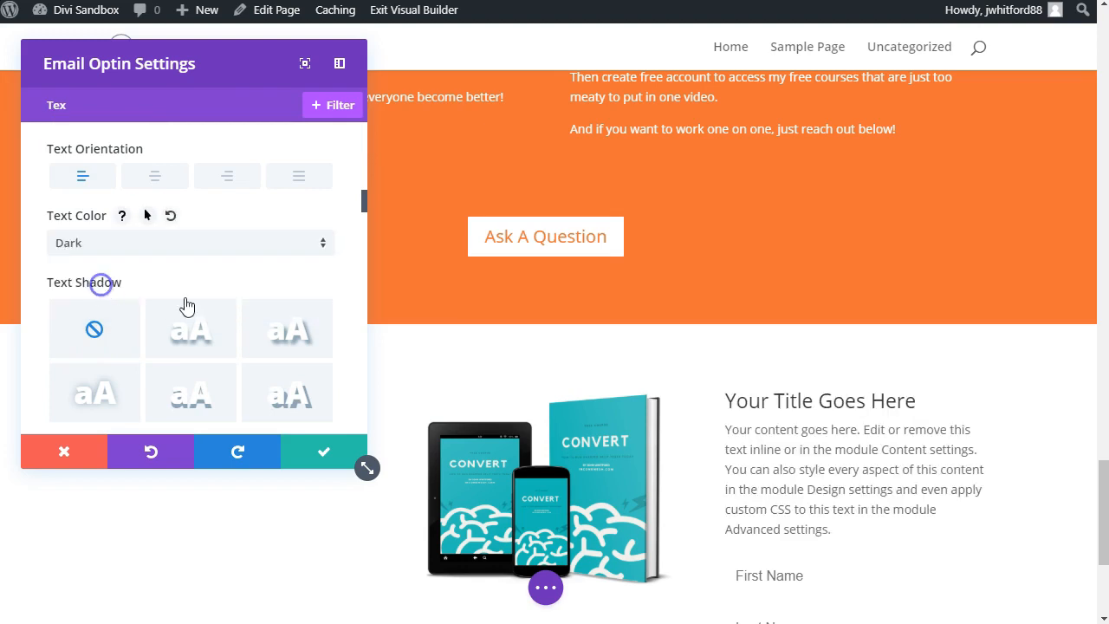
# Step: Check the reference page's signup block and change the Email Optin title to "Free Course!"
pyautogui.scroll(-3, 764, 384)
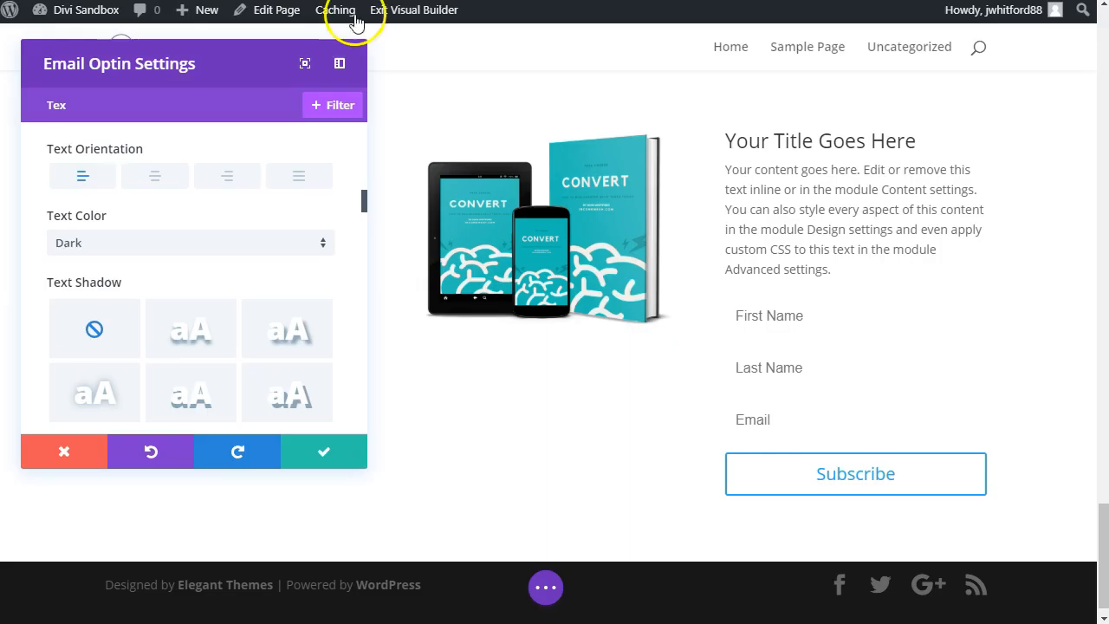
pyautogui.click(853, 139)
pyautogui.tripleClick(849, 143)
pyautogui.write('Fre')
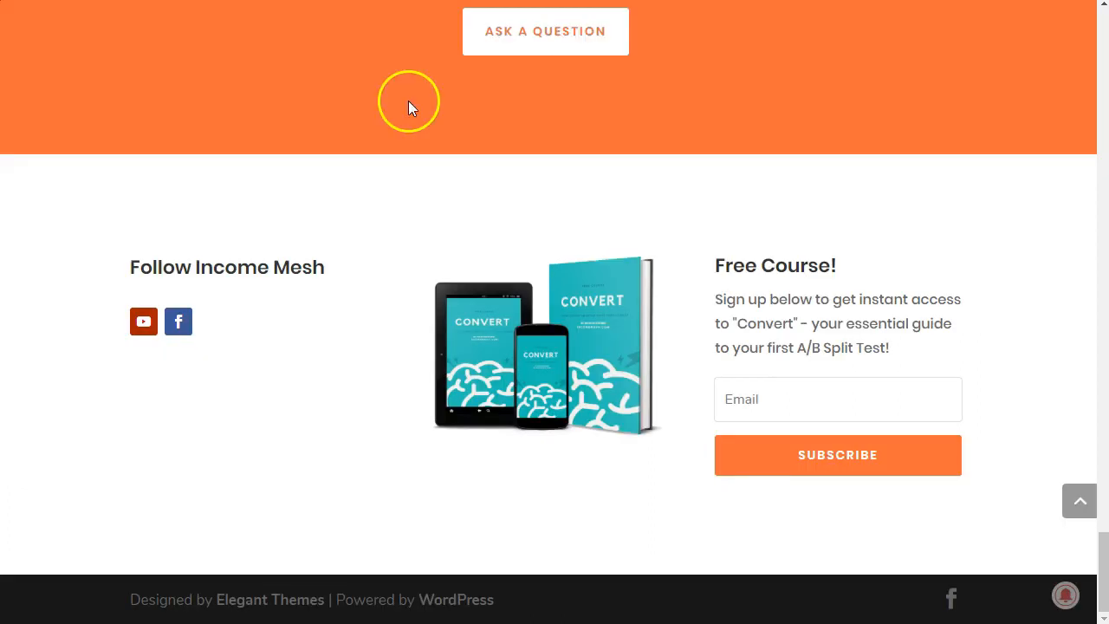
# Step: Copy "Sign up below to get instant access to 'Convert' - your essential guide to your first A/B Split Test!" from the reference page into the signup description
pyautogui.tripleClick(736, 301)
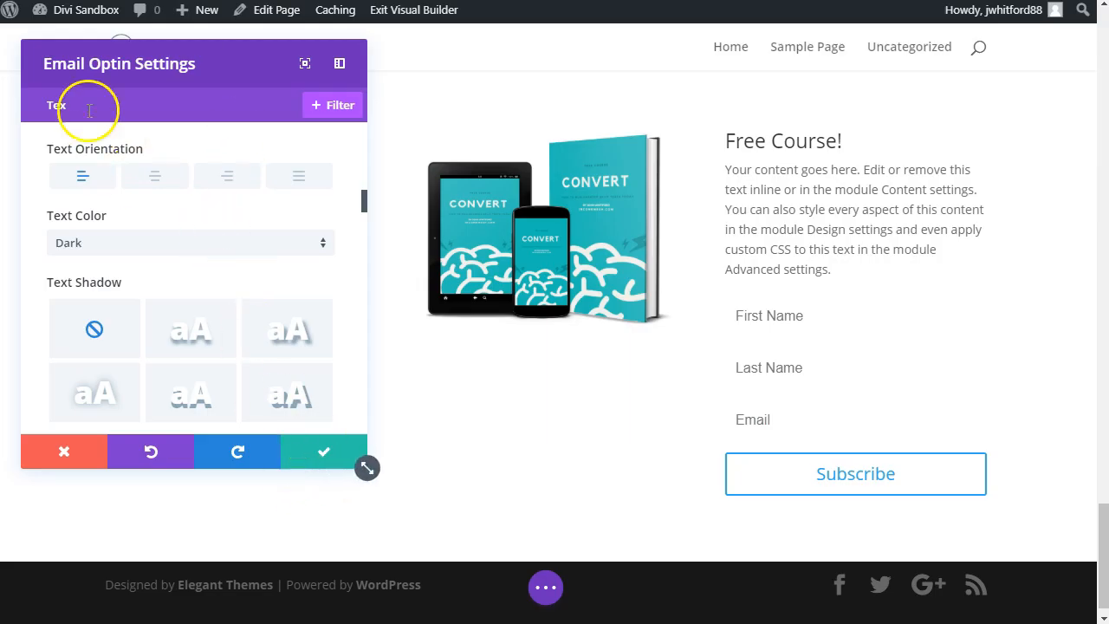
pyautogui.scroll(3, 163, 242)
pyautogui.scroll(5, 163, 243)
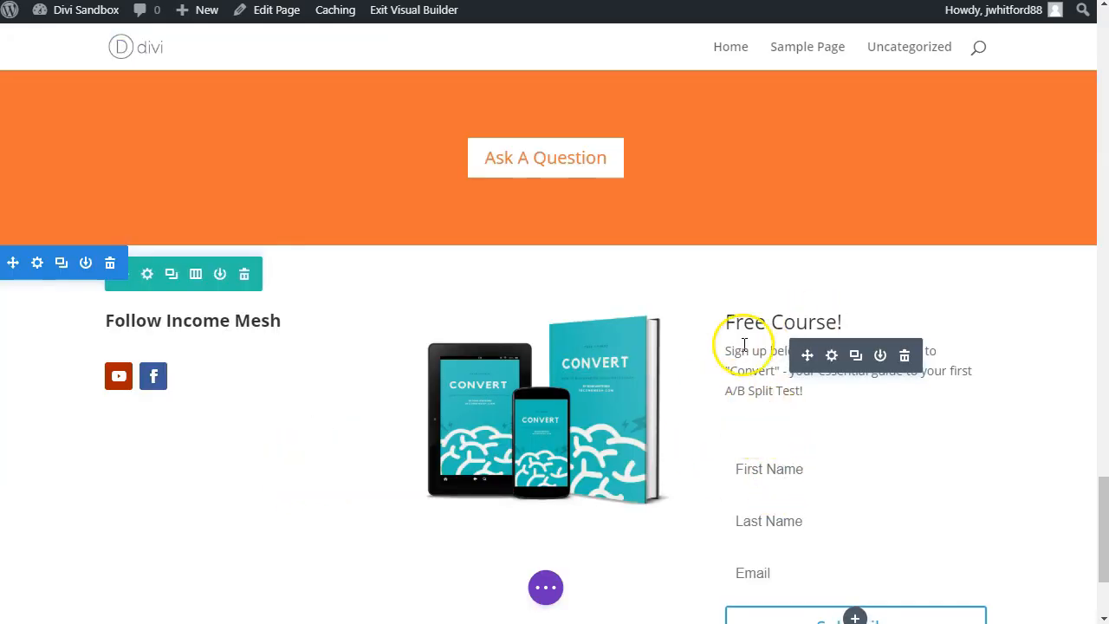
# Step: Set the border width of the Email Optin's form fields to 1px
pyautogui.click(831, 357)
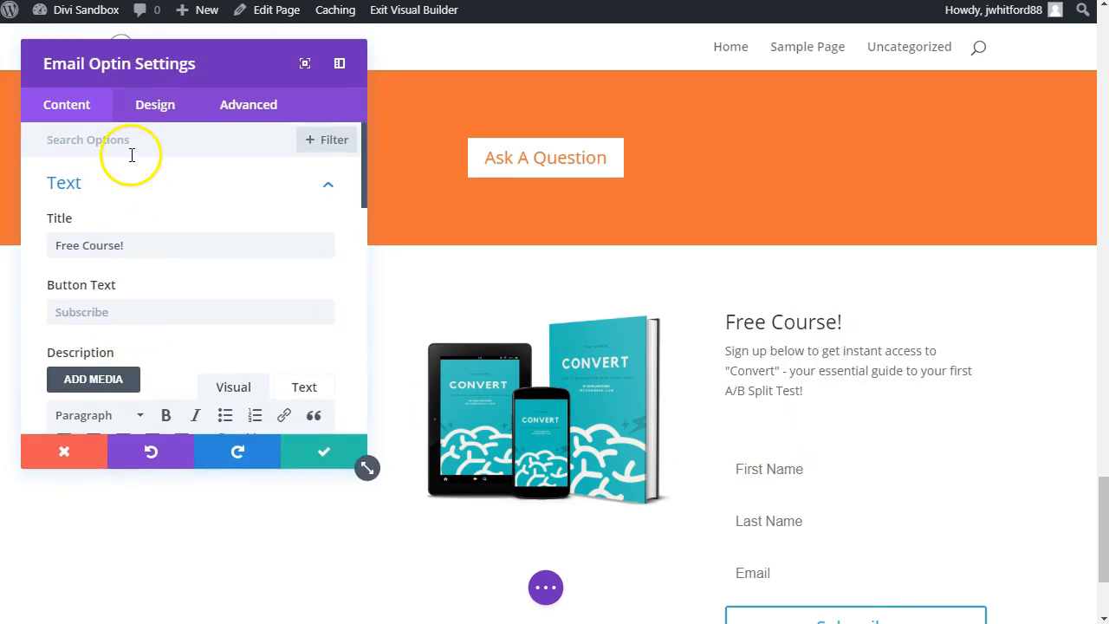
pyautogui.write('border')
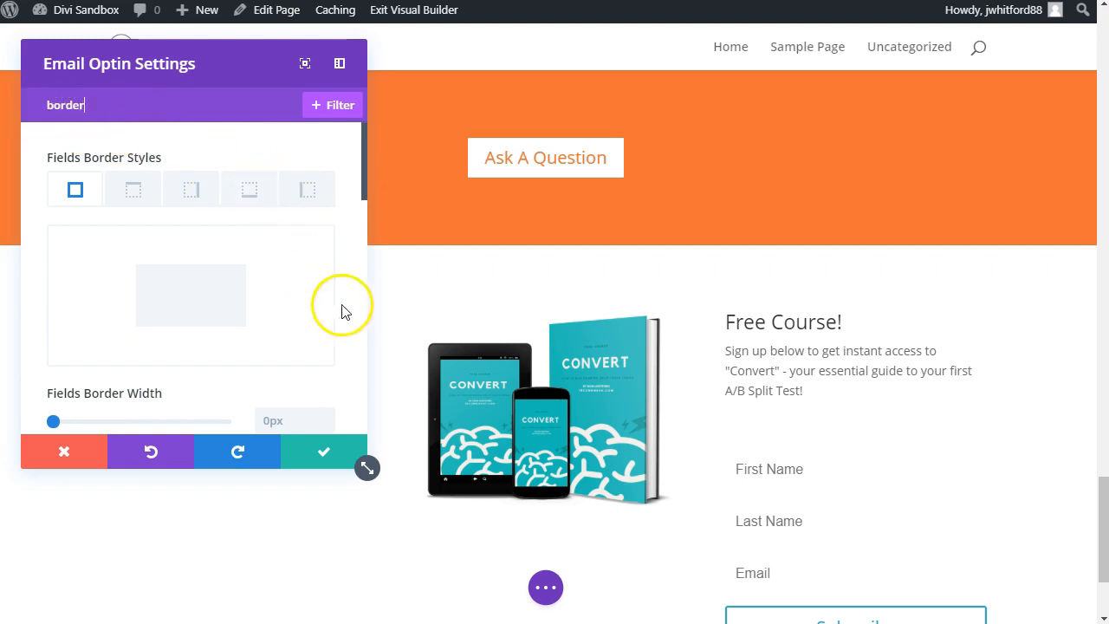
pyautogui.moveTo(55, 424); pyautogui.dragTo(57, 426)
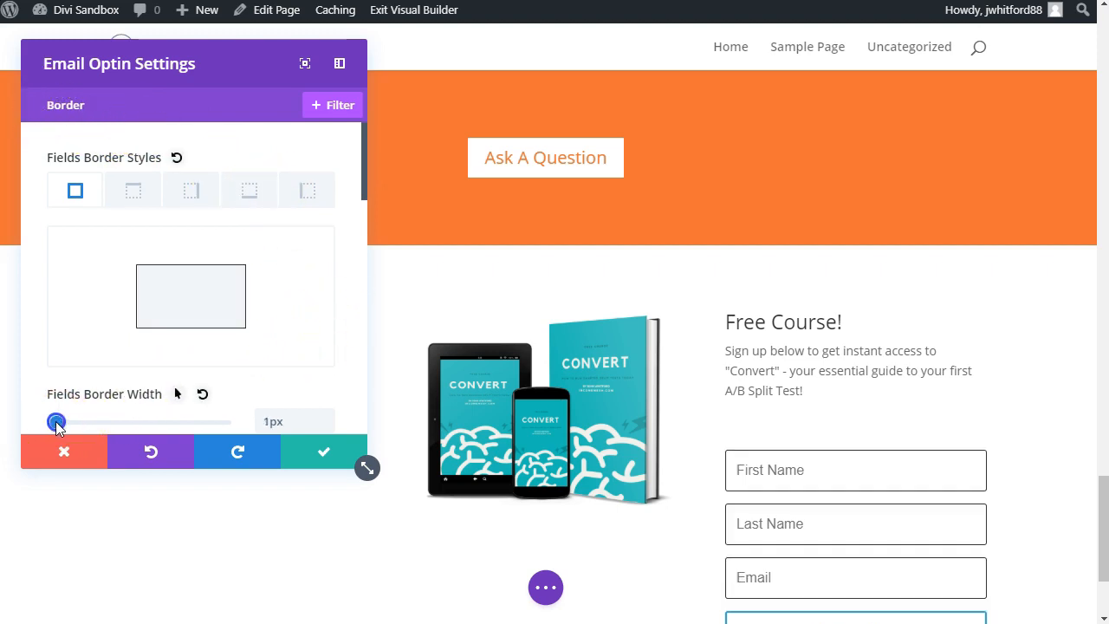
# Step: Remove the empty line below the signup description so the form fields sit closer to the text
pyautogui.click(740, 418)
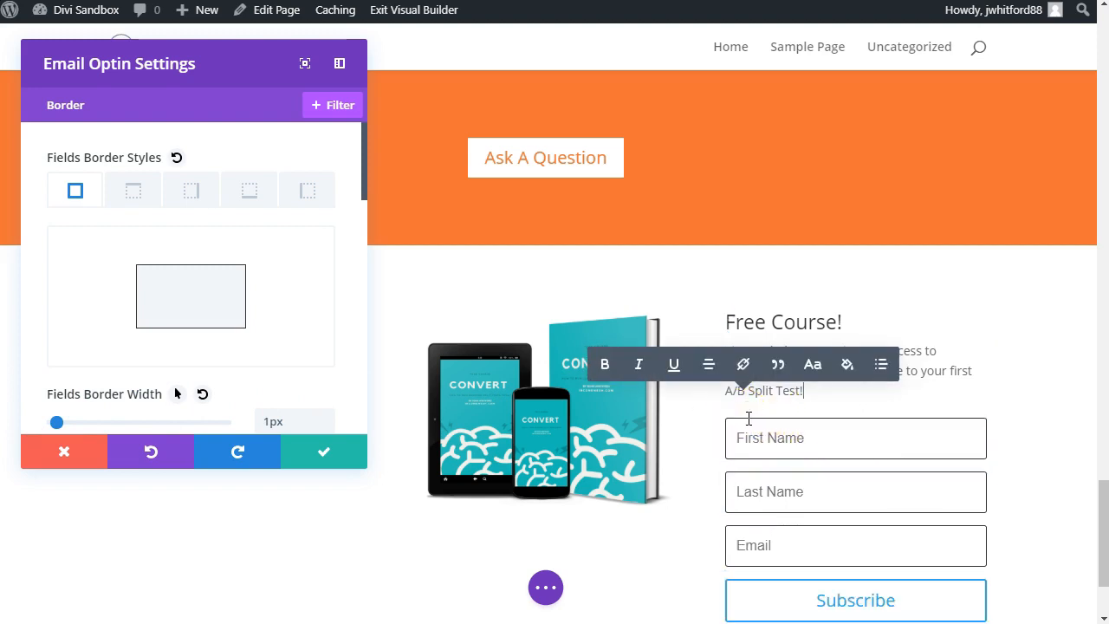
pyautogui.scroll(-3, 749, 419)
pyautogui.click(701, 447)
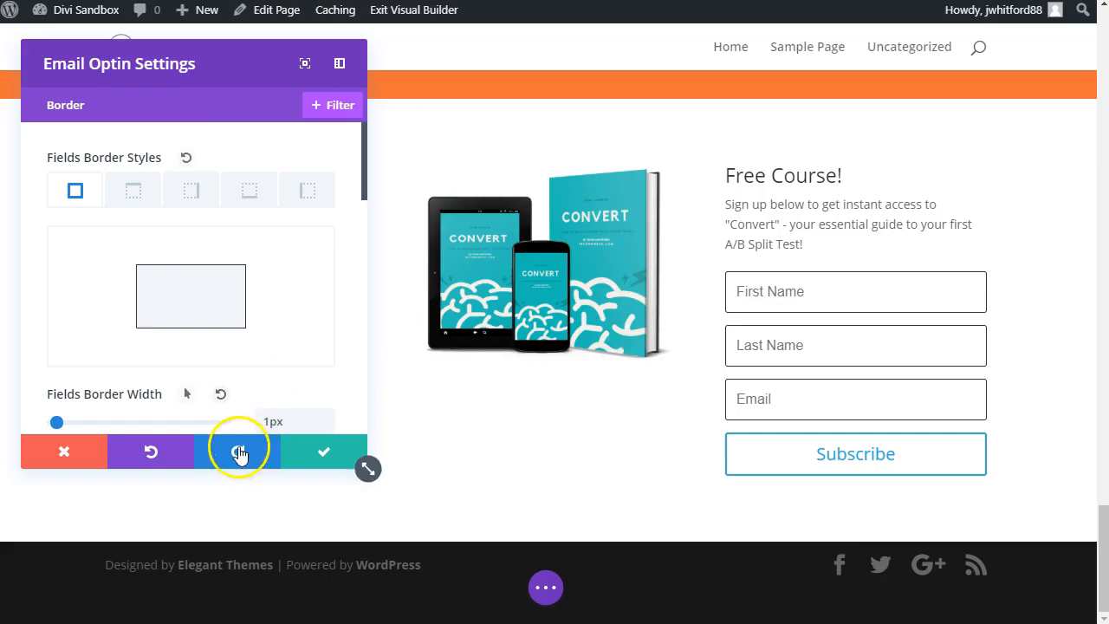
# Step: Disable the First Name and Last Name fields in the Email Optin so only the email field remains
pyautogui.click(191, 96)
pyautogui.write('field')
pyautogui.click(184, 64)
pyautogui.click(63, 255)
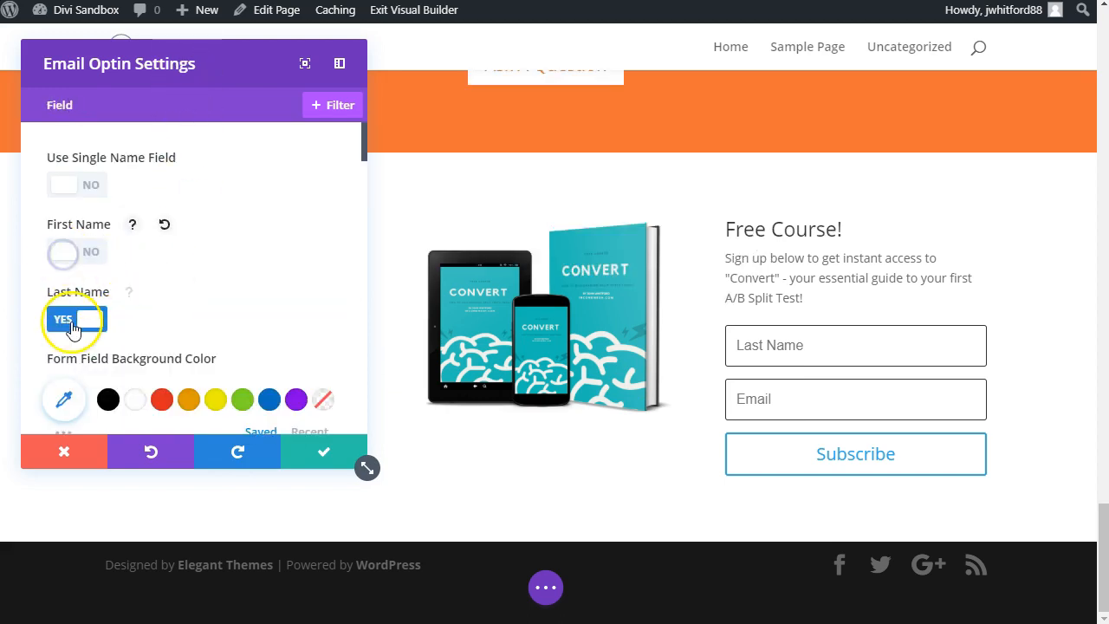
pyautogui.click(75, 318)
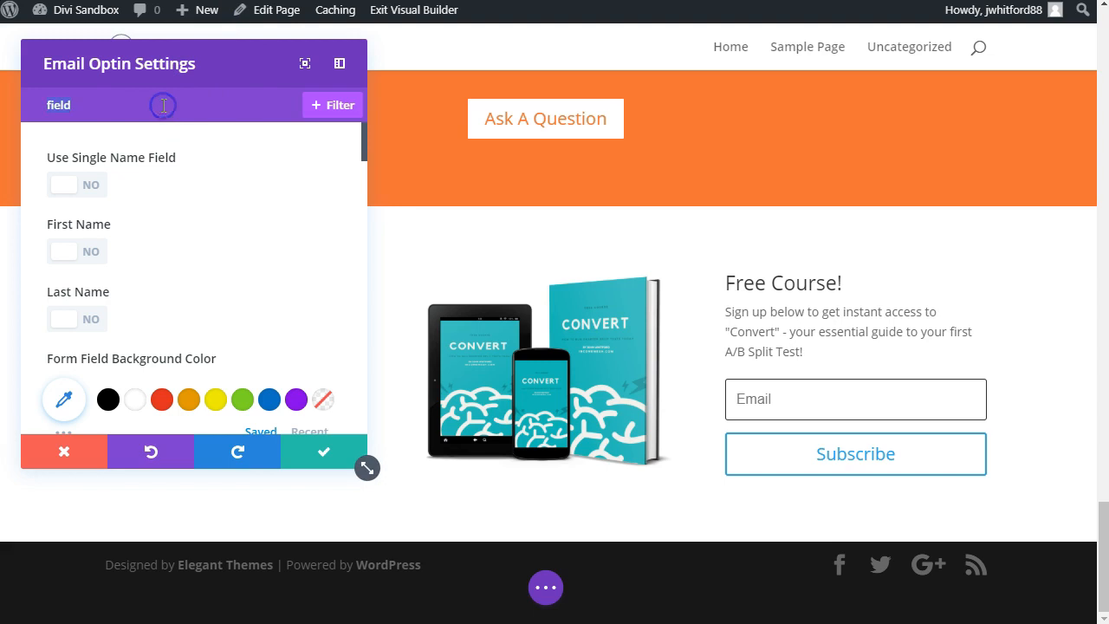
# Step: Enable custom styles for the Subscribe button and set its text color to white
pyautogui.write('button')
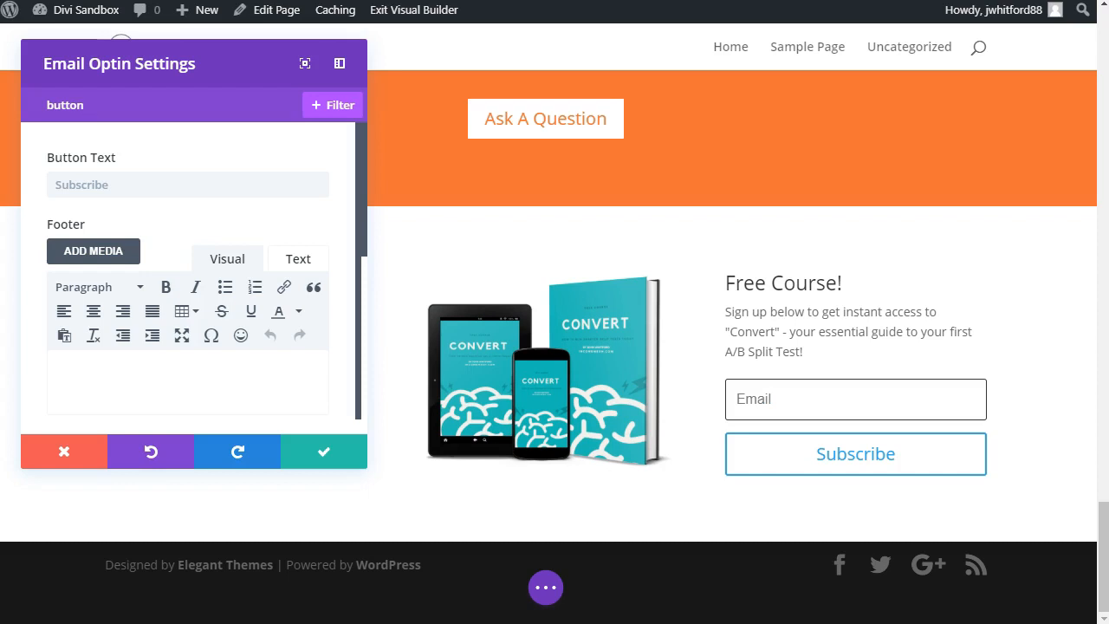
pyautogui.scroll(-5, 197, 200)
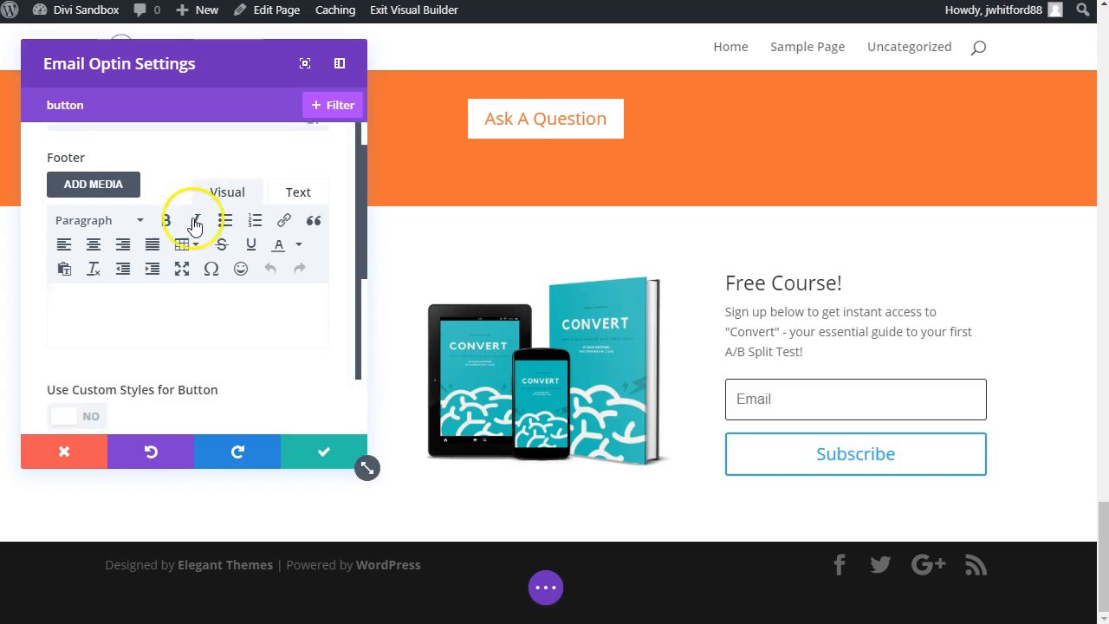
pyautogui.click(90, 212)
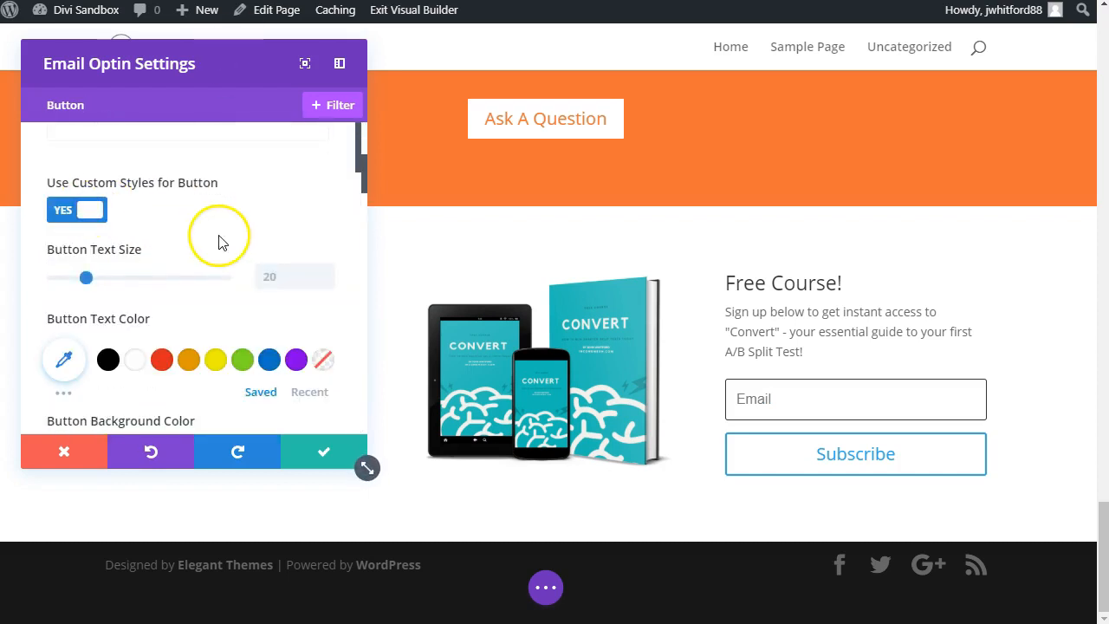
pyautogui.scroll(-1, 182, 355)
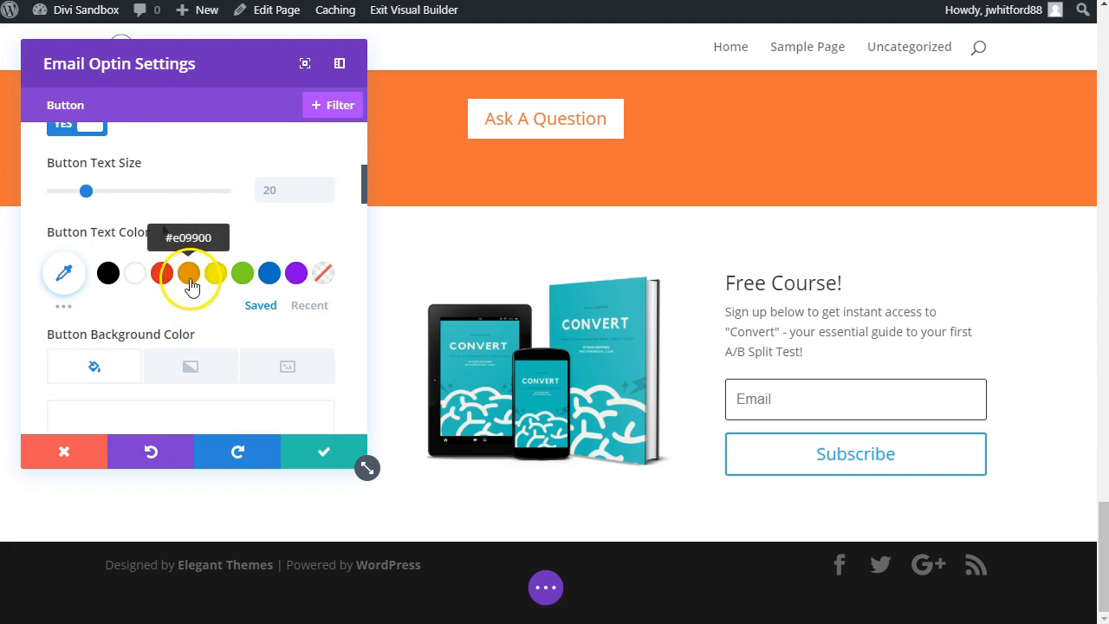
pyautogui.click(135, 275)
pyautogui.scroll(-3, 216, 325)
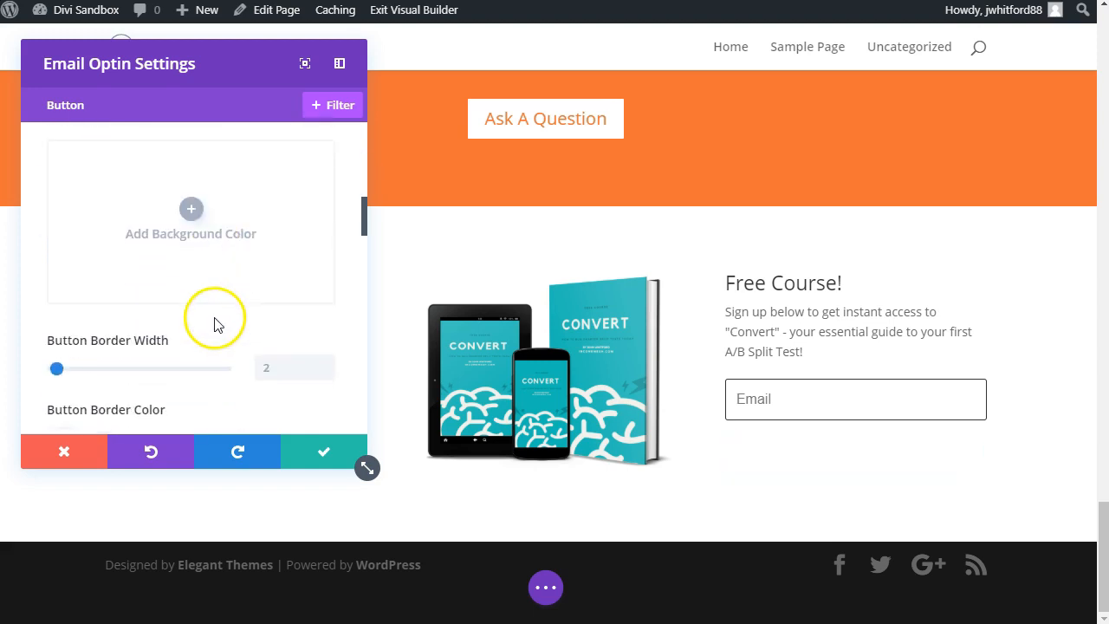
# Step: Set the Subscribe button's background color to orange #e09900 and save the Email Optin settings
pyautogui.click(194, 221)
pyautogui.click(173, 307)
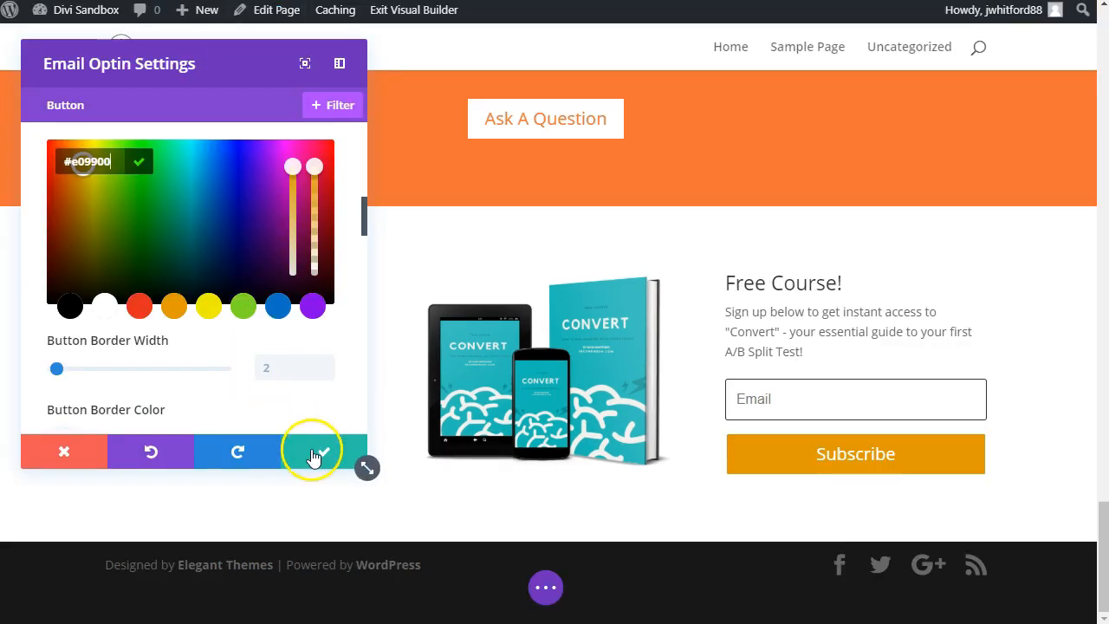
pyautogui.click(316, 453)
# Step: Exit the Visual Builder and save all page changes
pyautogui.scroll(4, 724, 491)
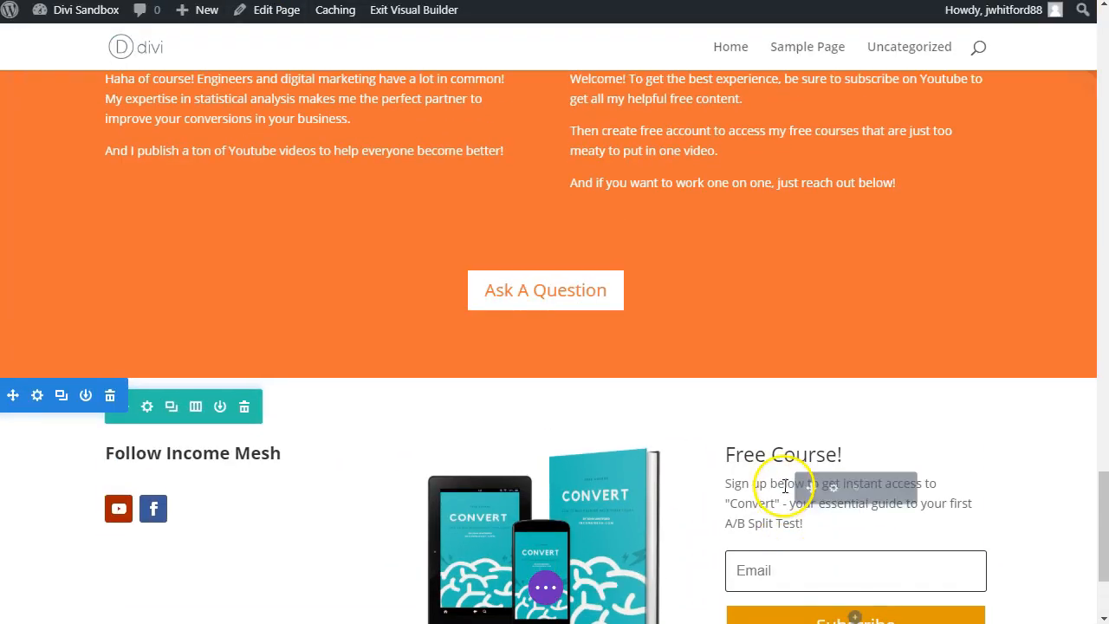
pyautogui.scroll(1, 480, 319)
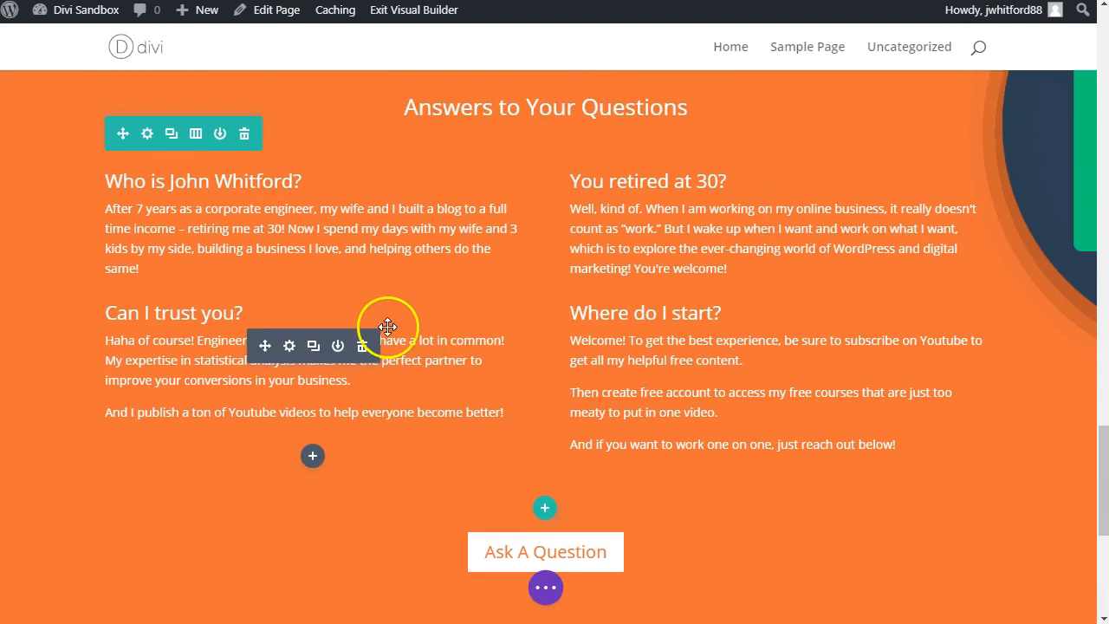
pyautogui.scroll(4, 381, 90)
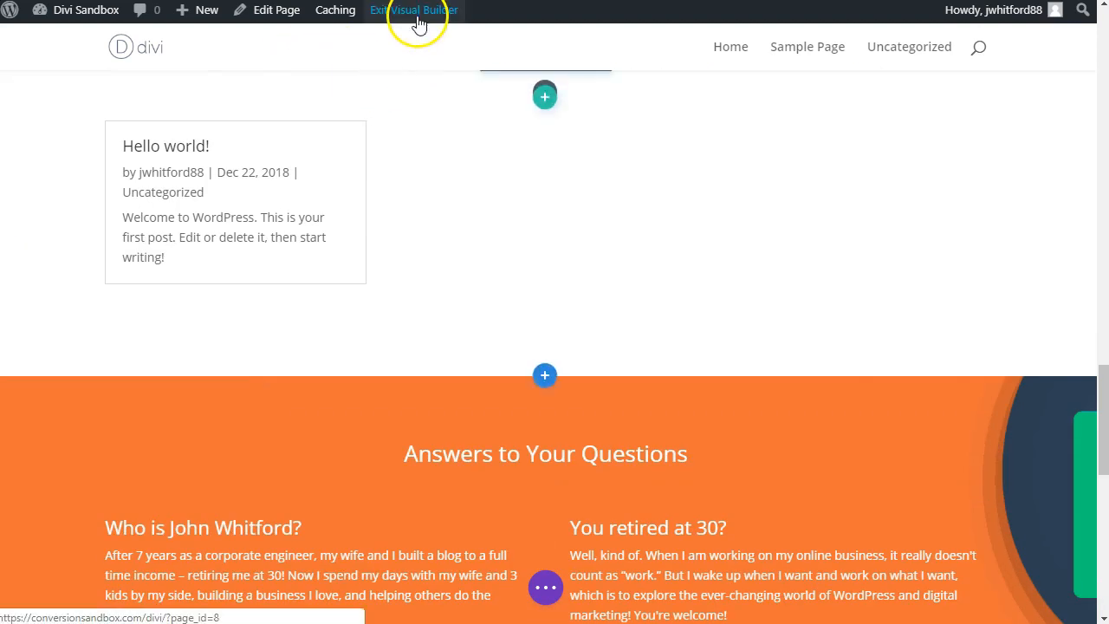
pyautogui.click(416, 12)
pyautogui.click(651, 425)
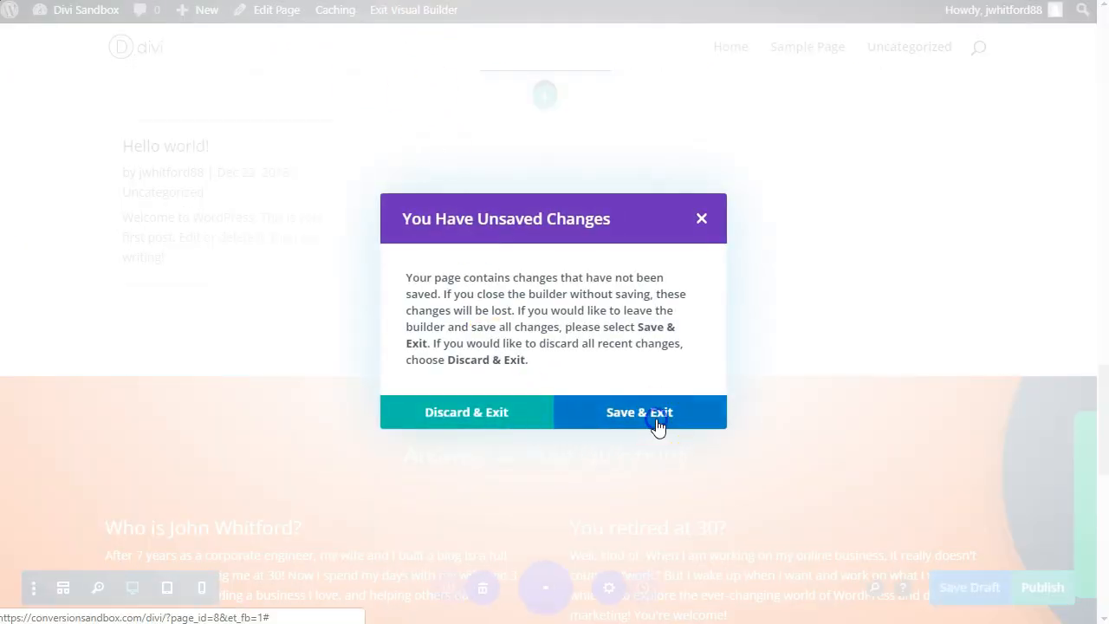
# Step: Review the saved page outside the builder, from the hero down to the footer's Free Course signup area
pyautogui.scroll(-4, 601, 237)
pyautogui.scroll(4, 676, 255)
pyautogui.scroll(-2, 564, 291)
pyautogui.scroll(-10, 575, 299)
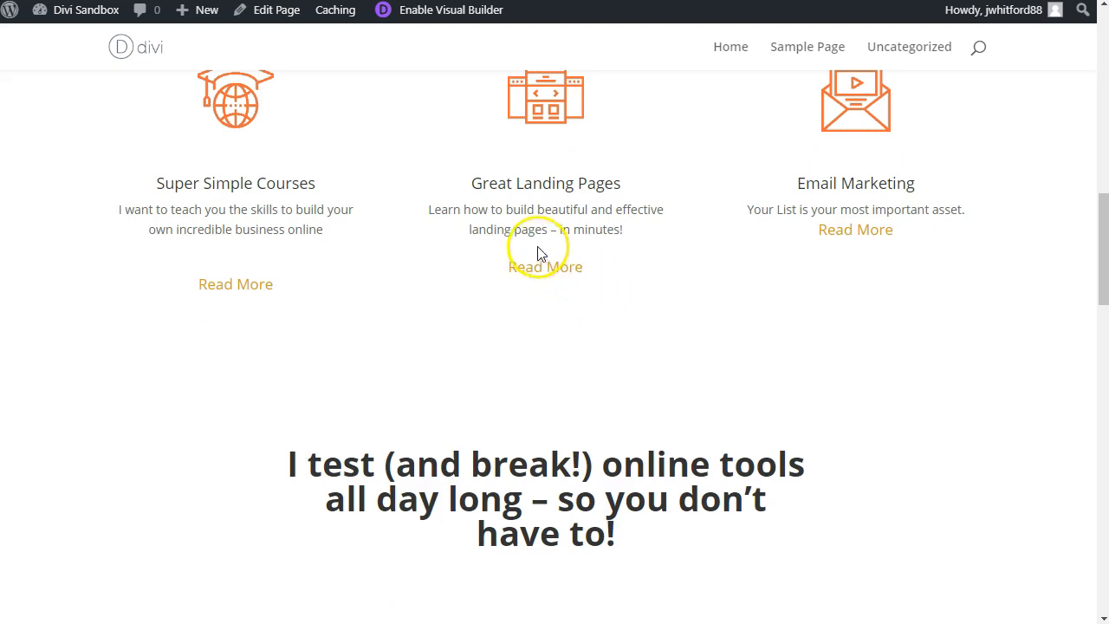
pyautogui.scroll(-8, 676, 315)
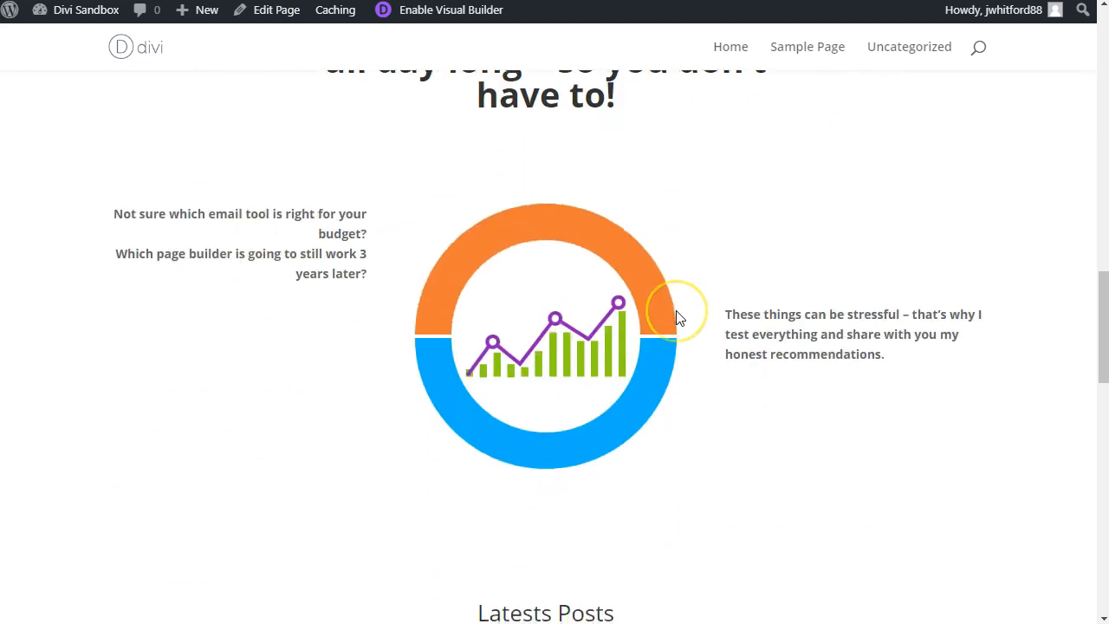
pyautogui.scroll(-5, 450, 286)
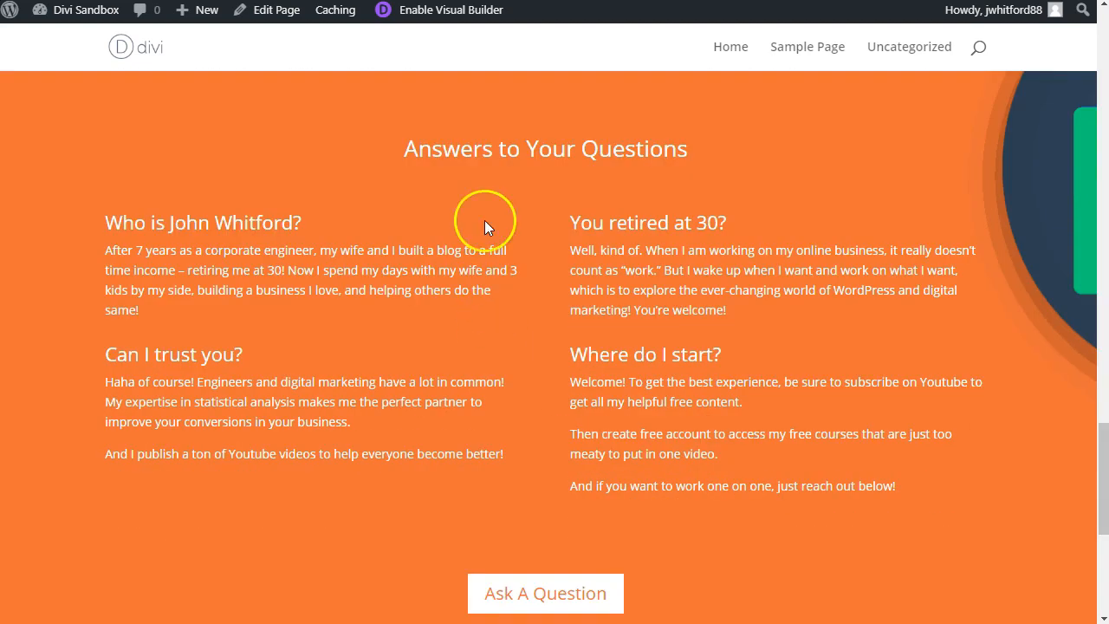
pyautogui.scroll(-5, 546, 308)
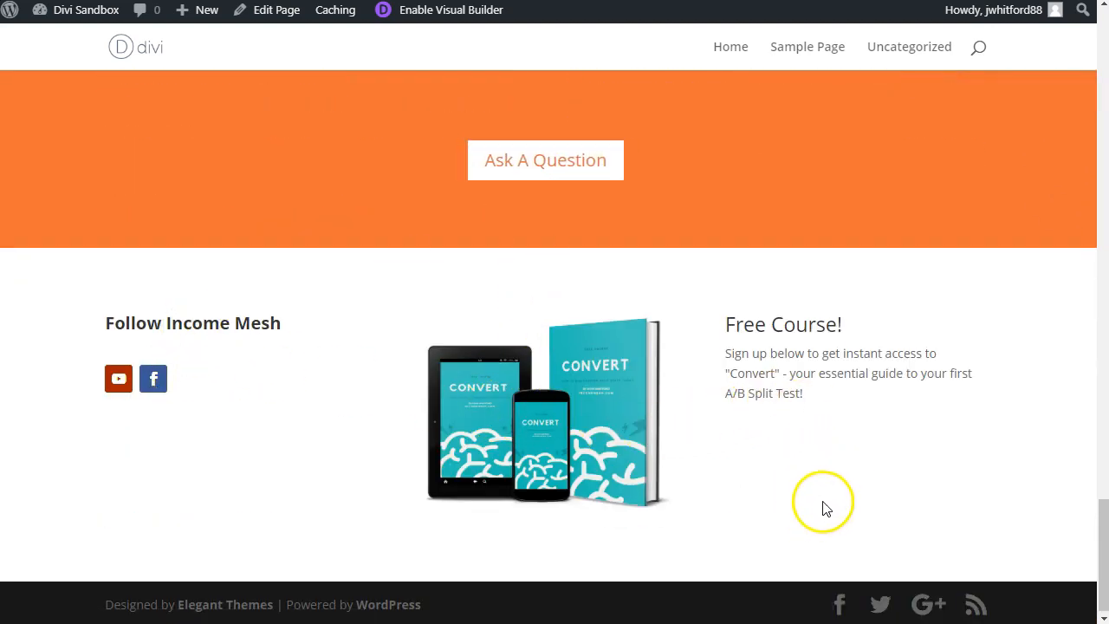
pyautogui.moveTo(749, 417); pyautogui.dragTo(939, 472)
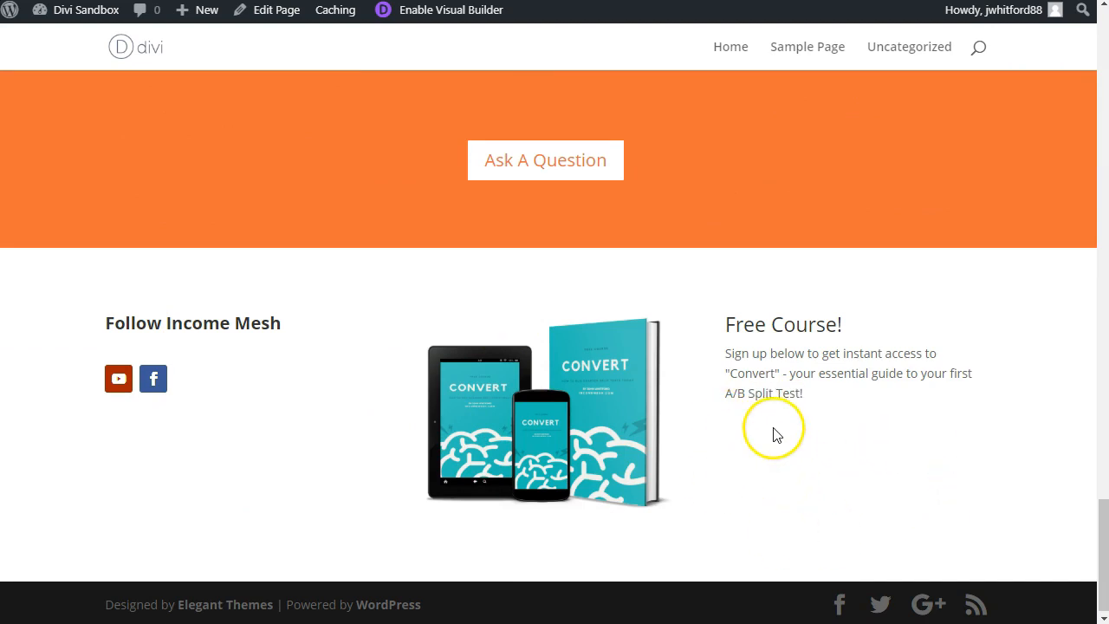
# Step: Compare the rebuilt hero, What I Love and online tools sections with those on the original Income Mesh homepage
pyautogui.scroll(20, 357, 270)
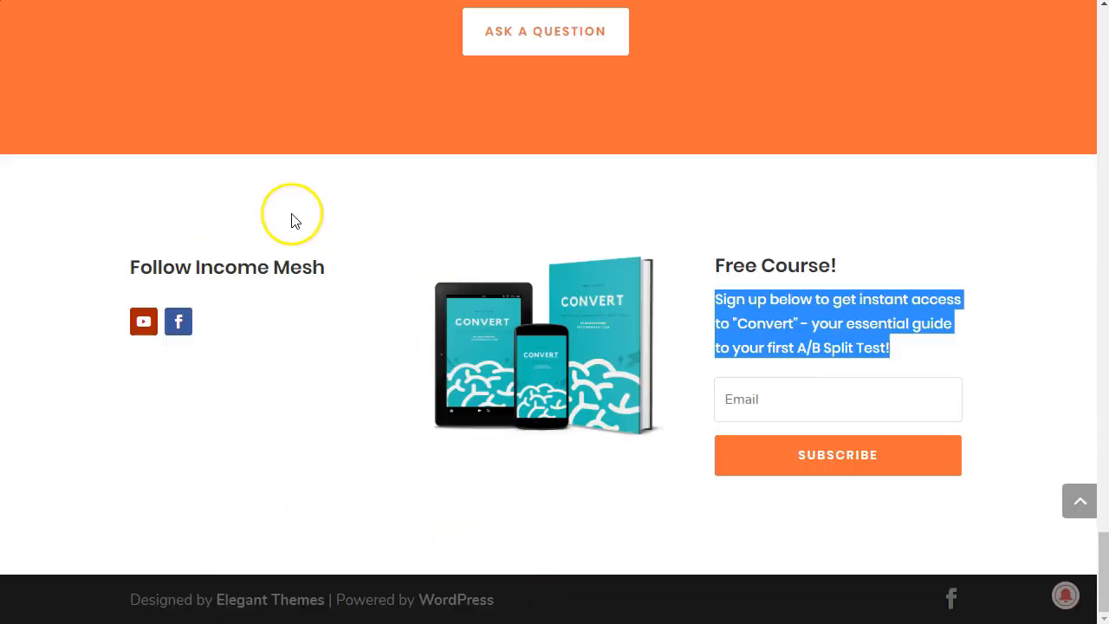
pyautogui.scroll(20, 498, 329)
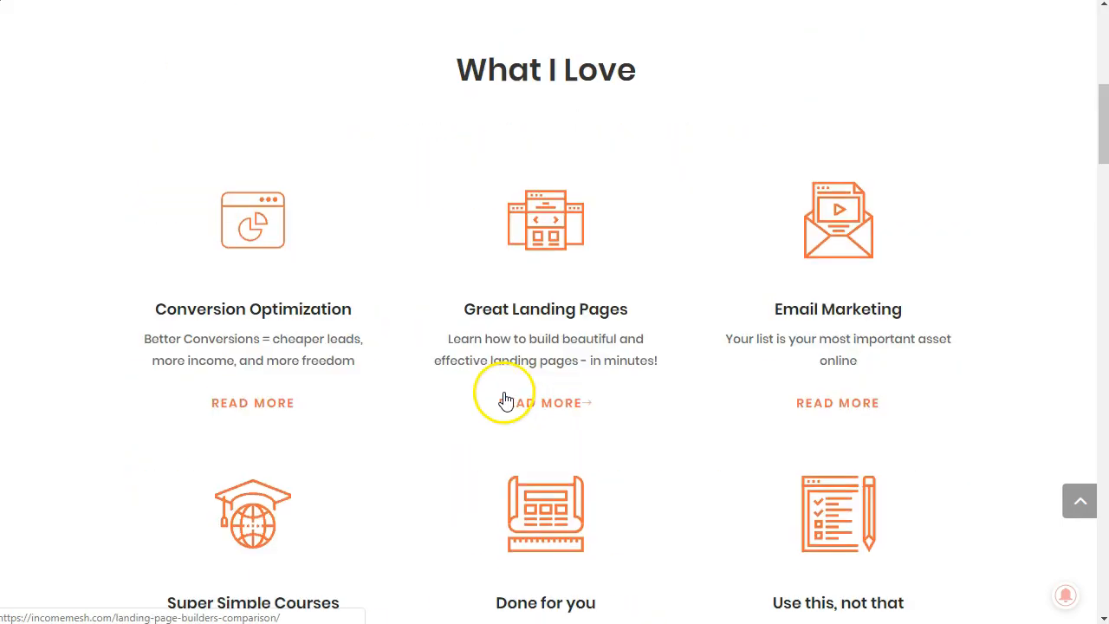
pyautogui.scroll(-1, 439, 318)
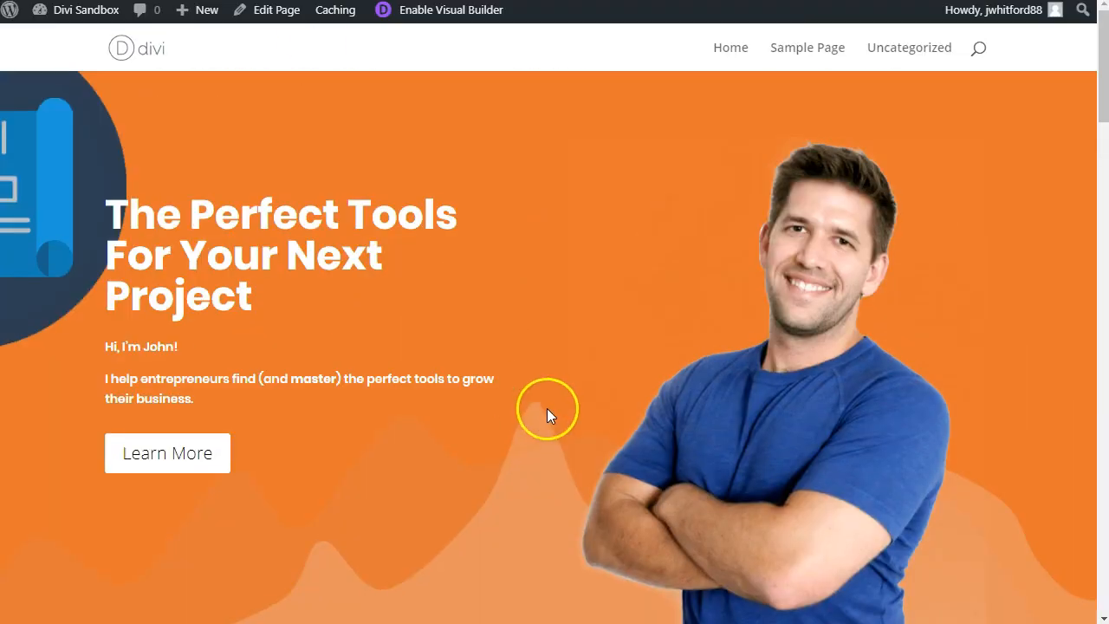
pyautogui.scroll(1, 547, 408)
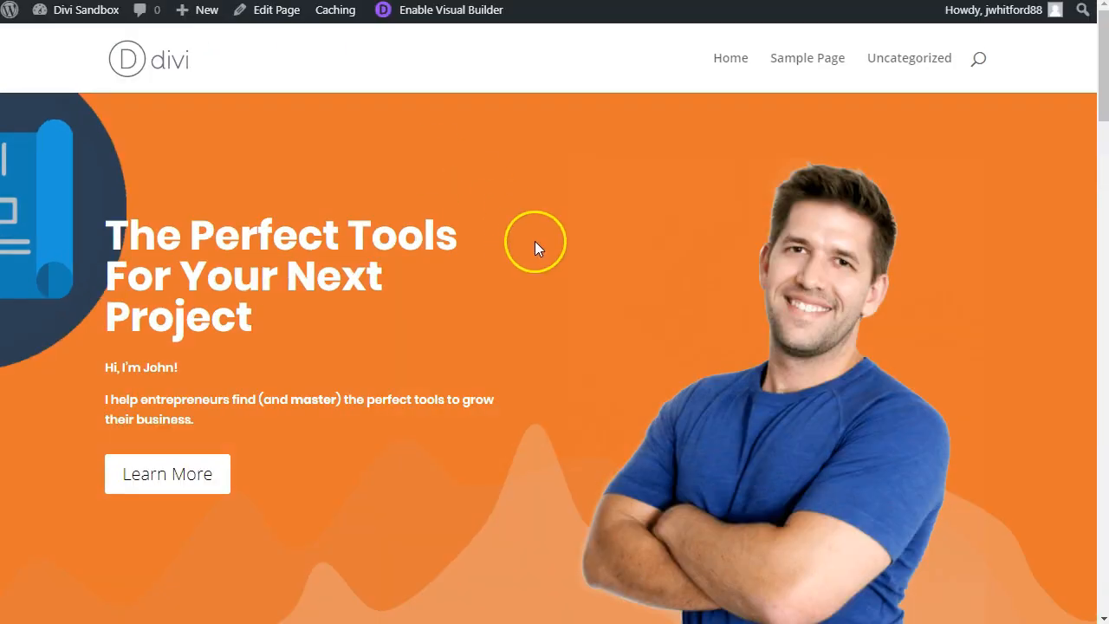
pyautogui.scroll(-6, 535, 246)
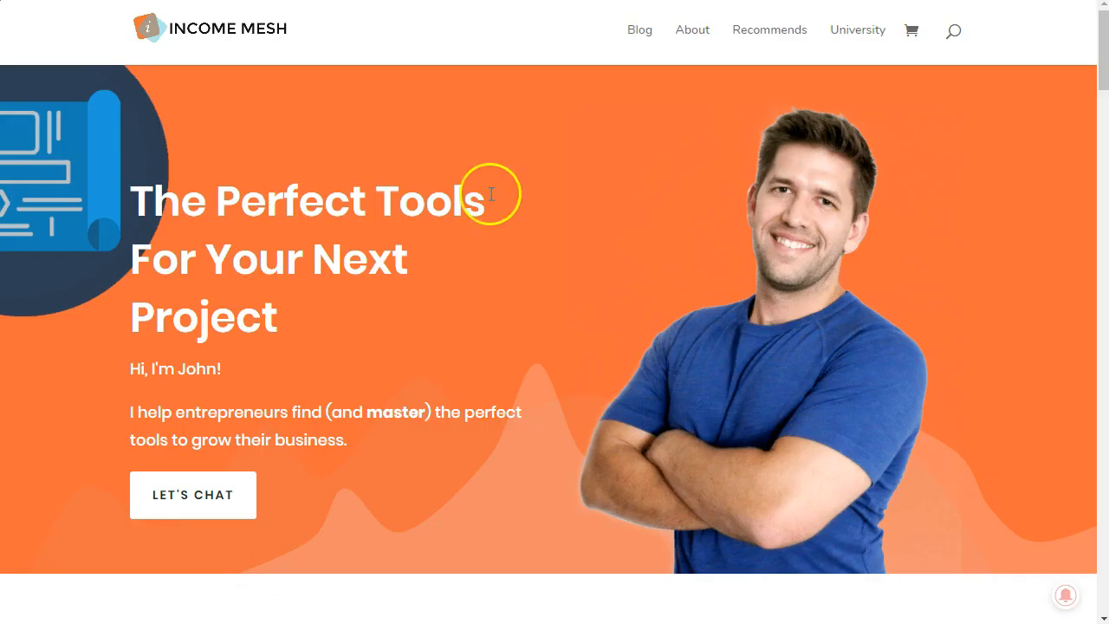
pyautogui.scroll(-8, 490, 193)
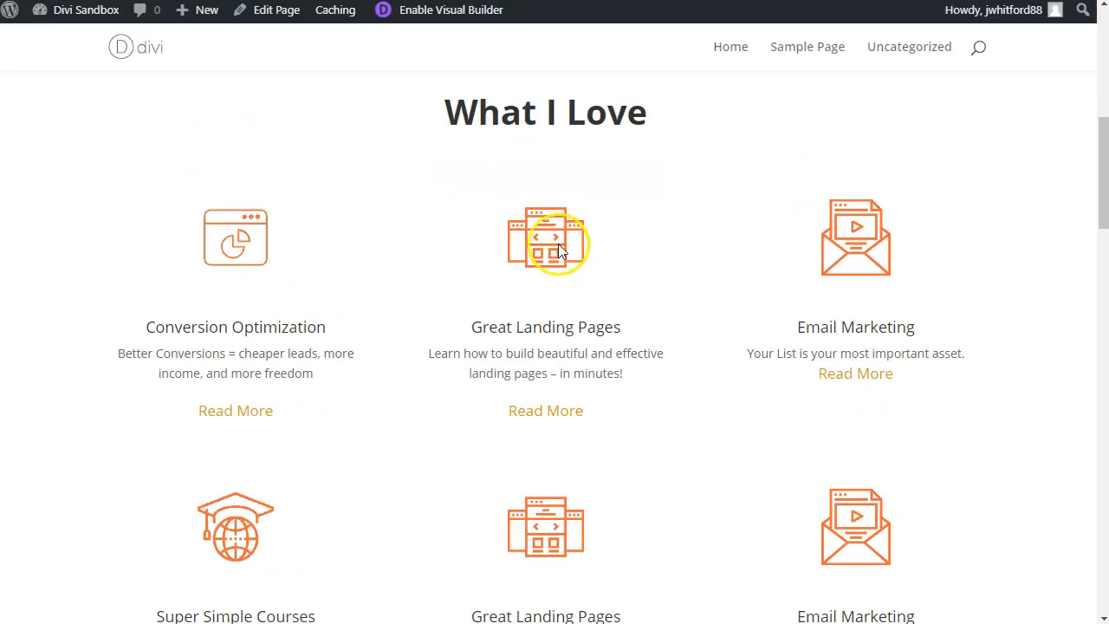
pyautogui.scroll(-8, 548, 248)
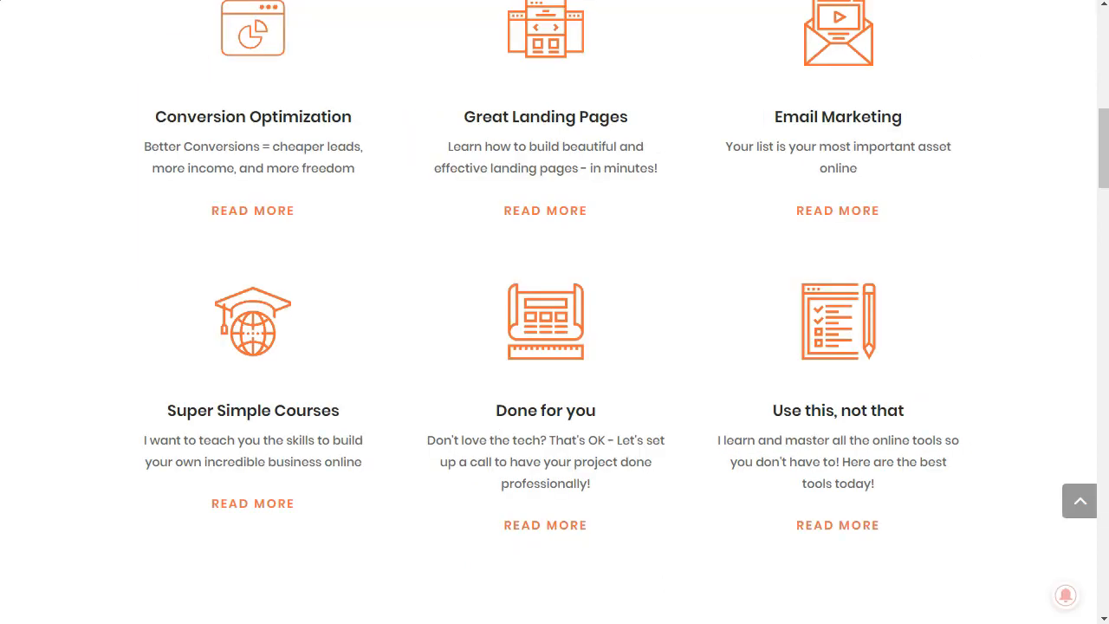
pyautogui.scroll(-5, 530, 208)
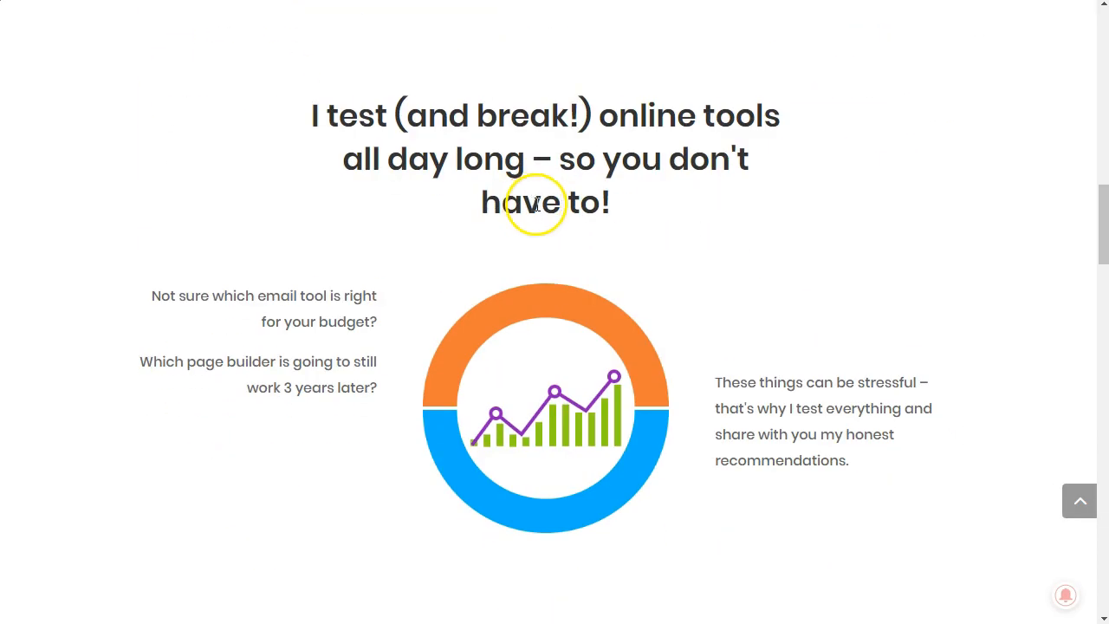
# Step: Compare the rebuilt posts, Answers to Your Questions and footer signup sections with the original Income Mesh homepage
pyautogui.scroll(-8, 557, 253)
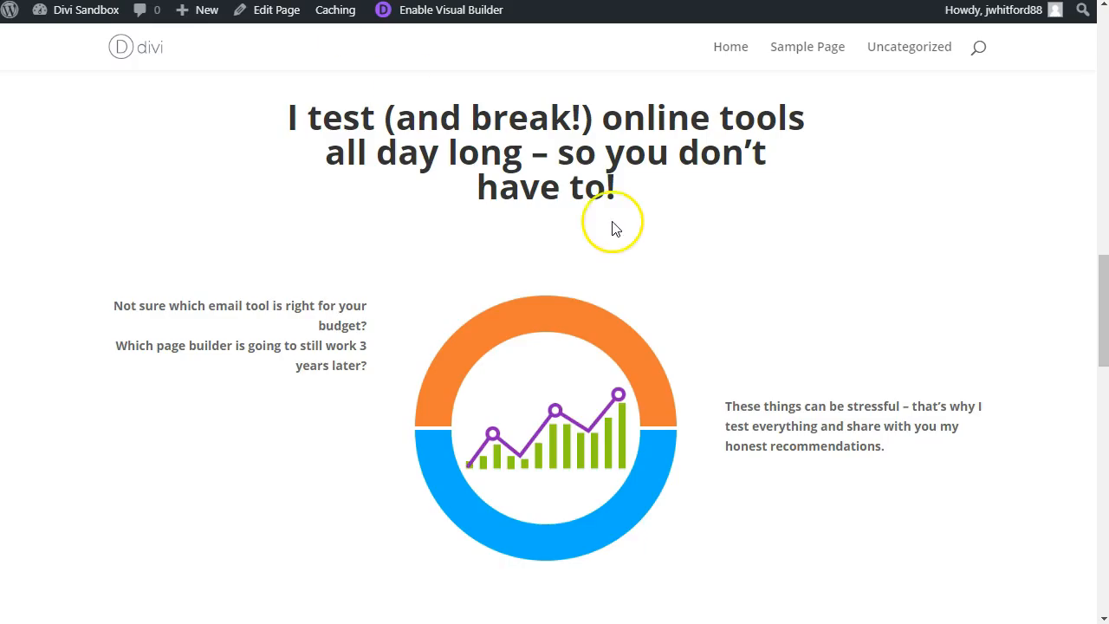
pyautogui.scroll(-7, 612, 228)
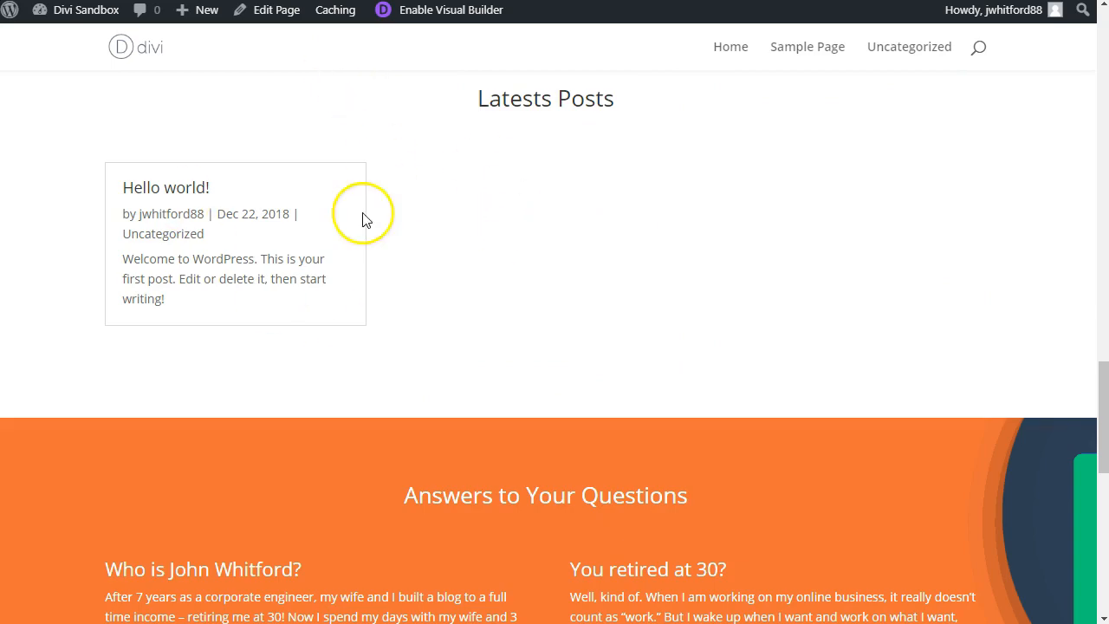
pyautogui.scroll(-1, 604, 292)
pyautogui.scroll(-2, 603, 292)
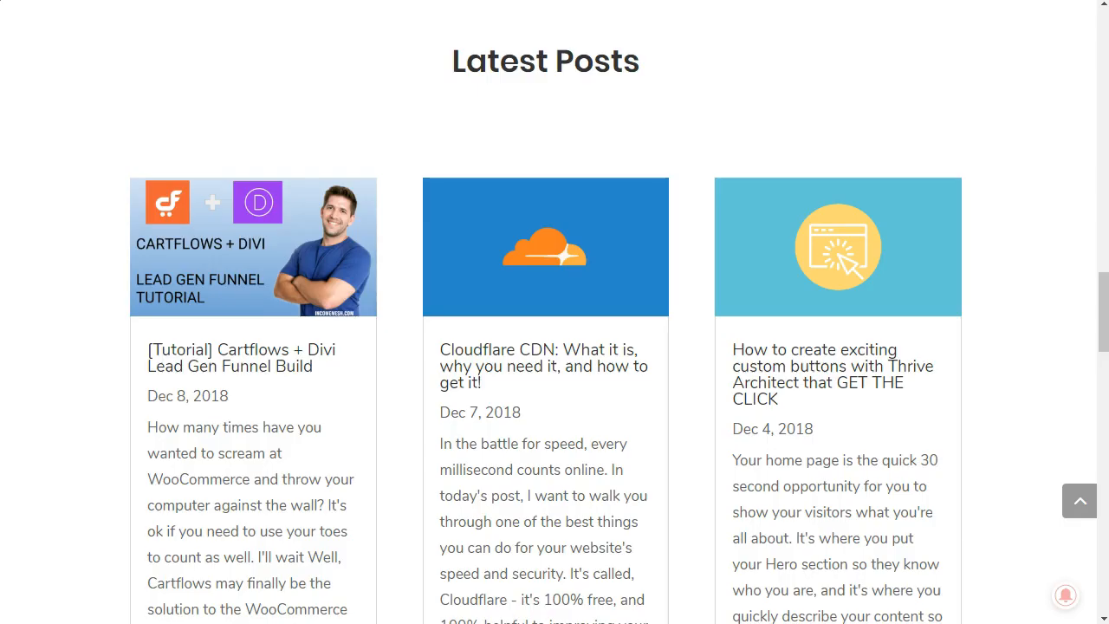
pyautogui.scroll(-10, 626, 307)
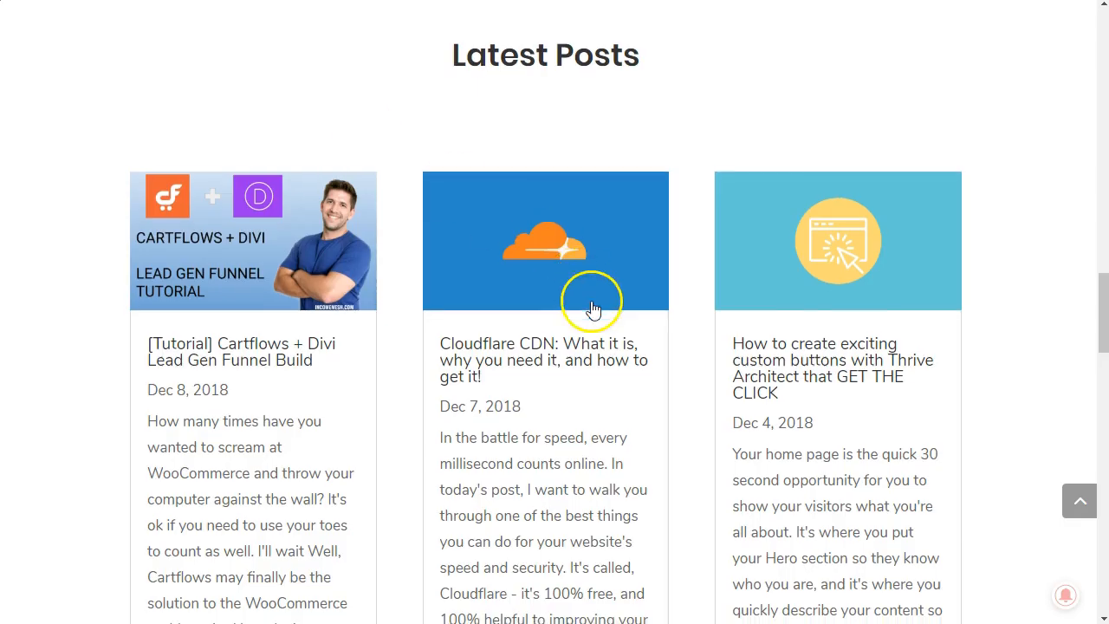
pyautogui.scroll(-6, 599, 321)
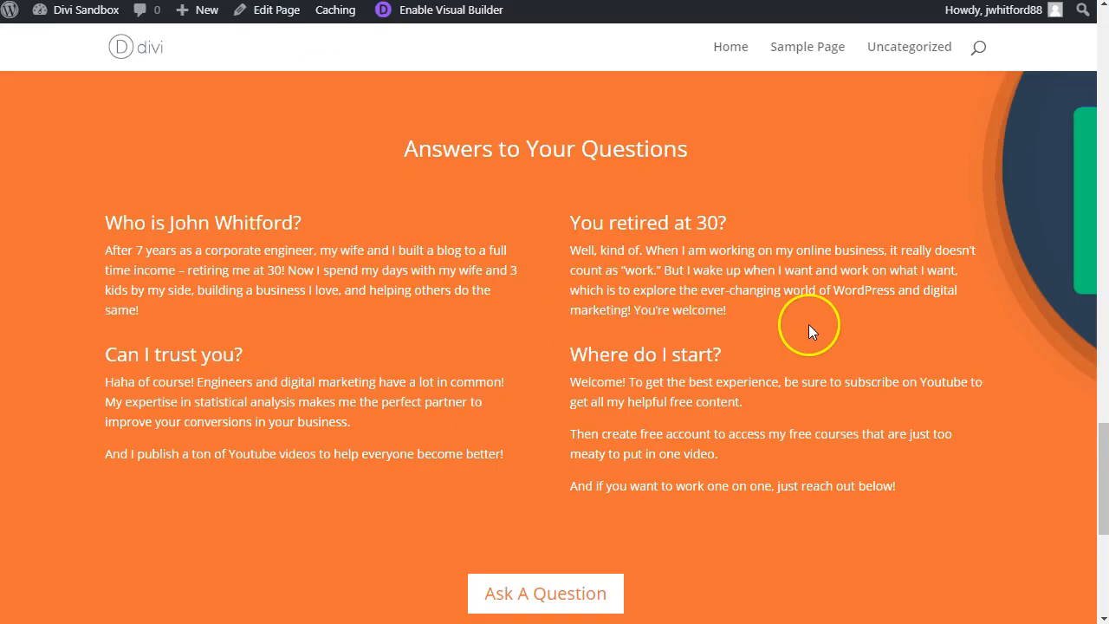
pyautogui.scroll(-5, 805, 320)
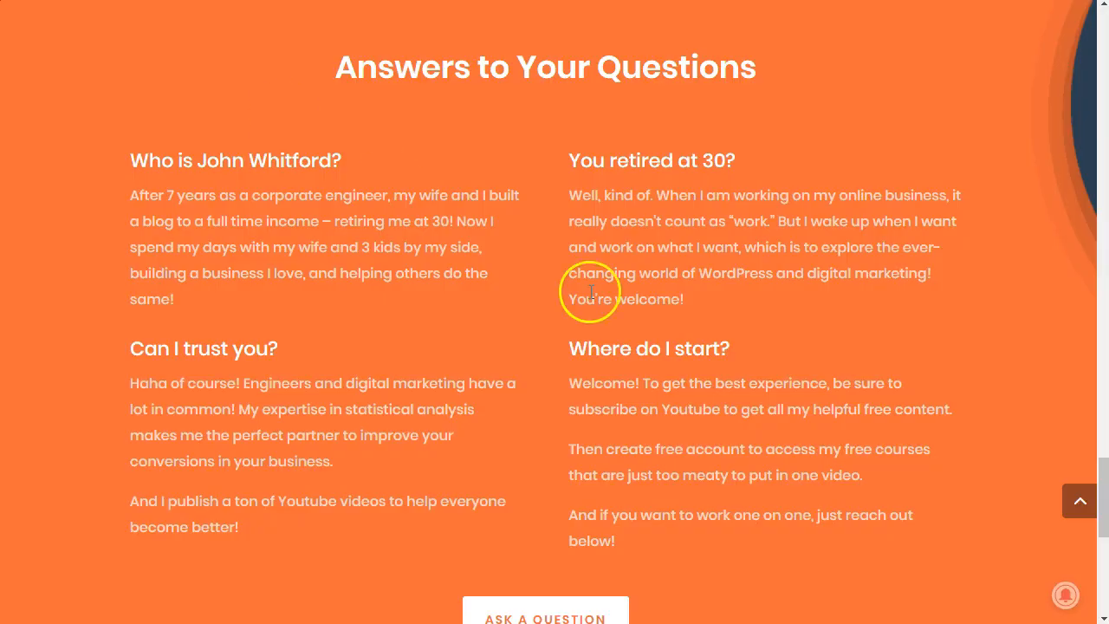
pyautogui.scroll(-5, 520, 289)
pyautogui.moveTo(889, 414); pyautogui.dragTo(681, 371)
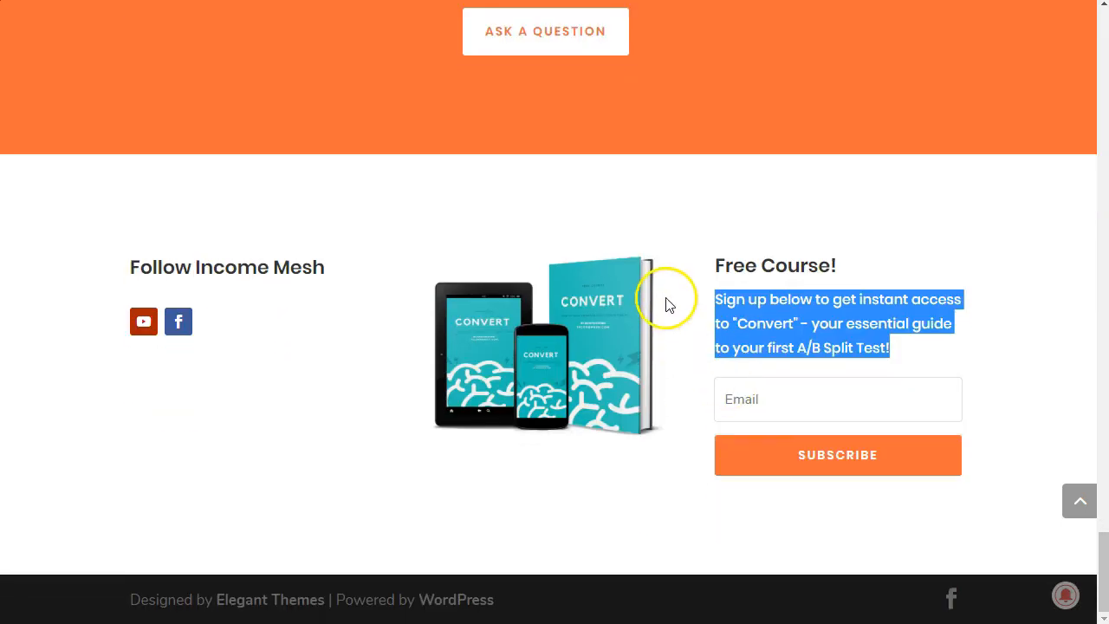
pyautogui.click(709, 316)
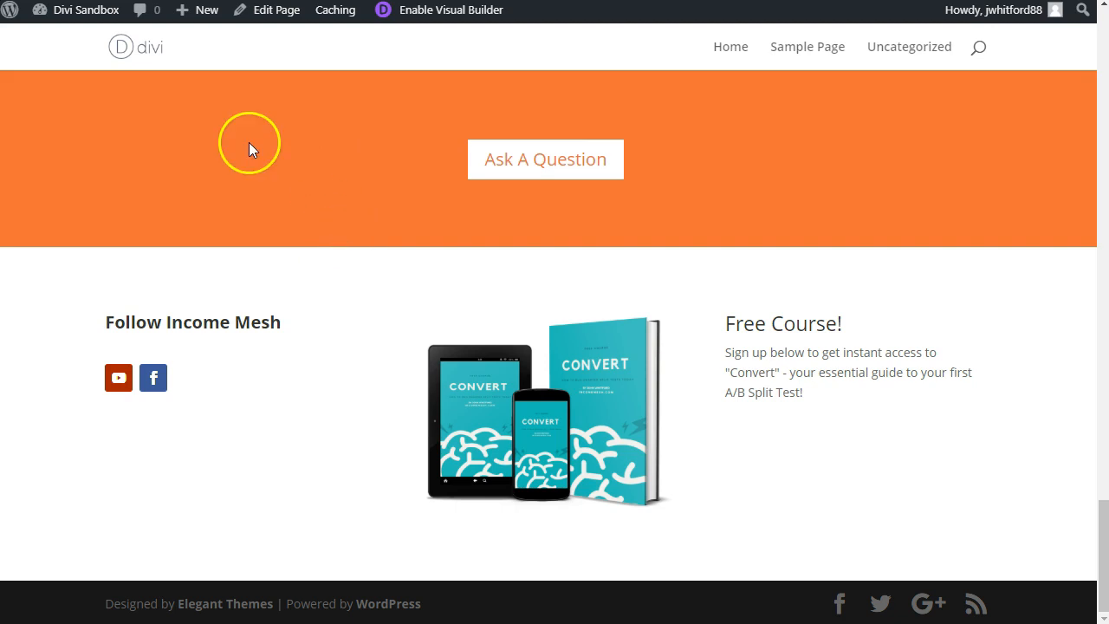
# Step: Publish the untitled page from the WordPress editor and view the live page
pyautogui.click(277, 19)
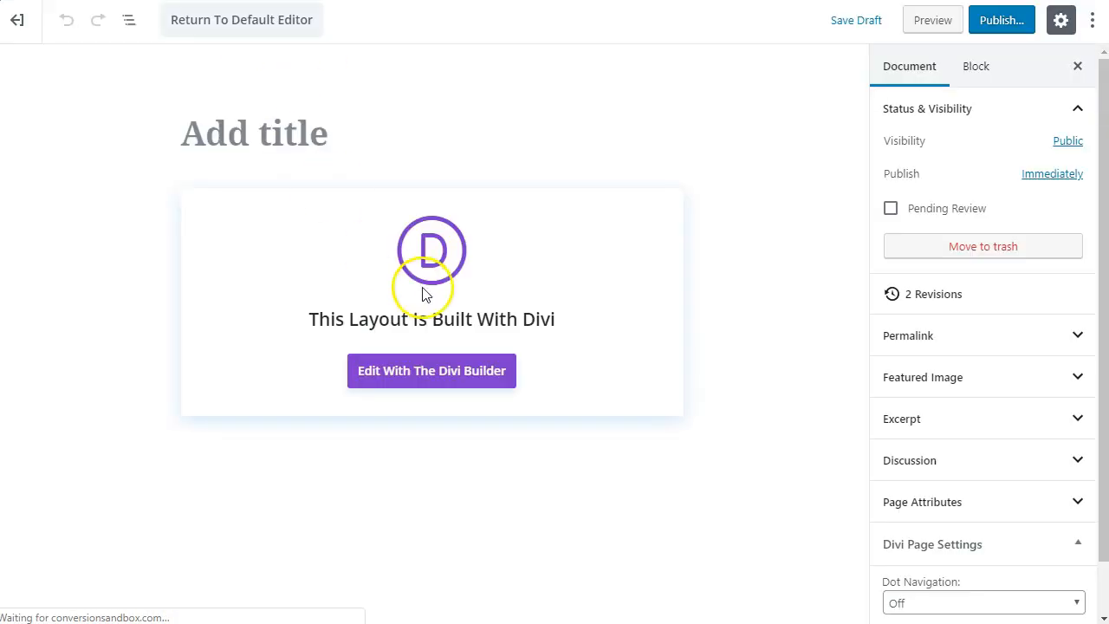
pyautogui.click(1000, 29)
pyautogui.click(1005, 23)
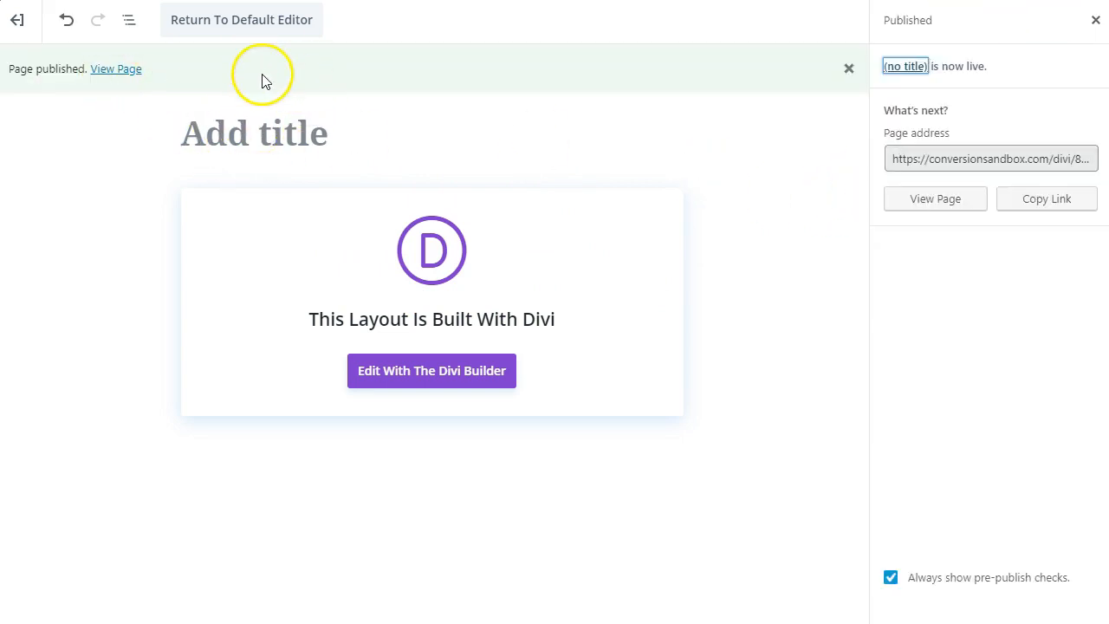
pyautogui.click(134, 75)
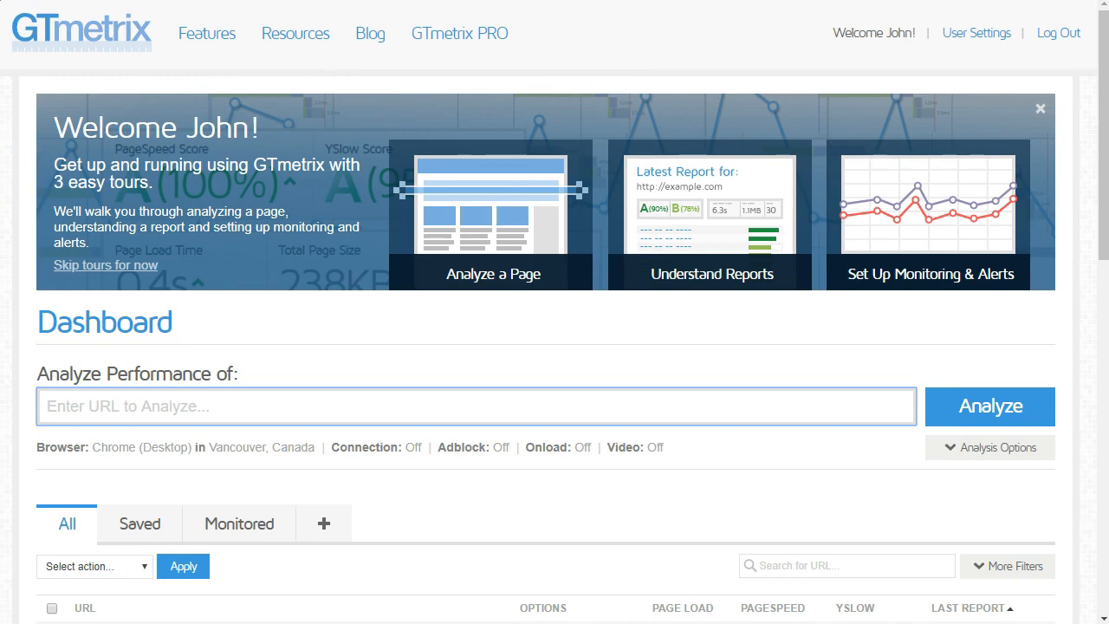
# Step: Switch to GTmetrix and analyze the performance of the published page's URL
pyautogui.click(249, 408)
pyautogui.write('https://conversionsandbox.com/divi/8-2/')
pyautogui.click(993, 415)
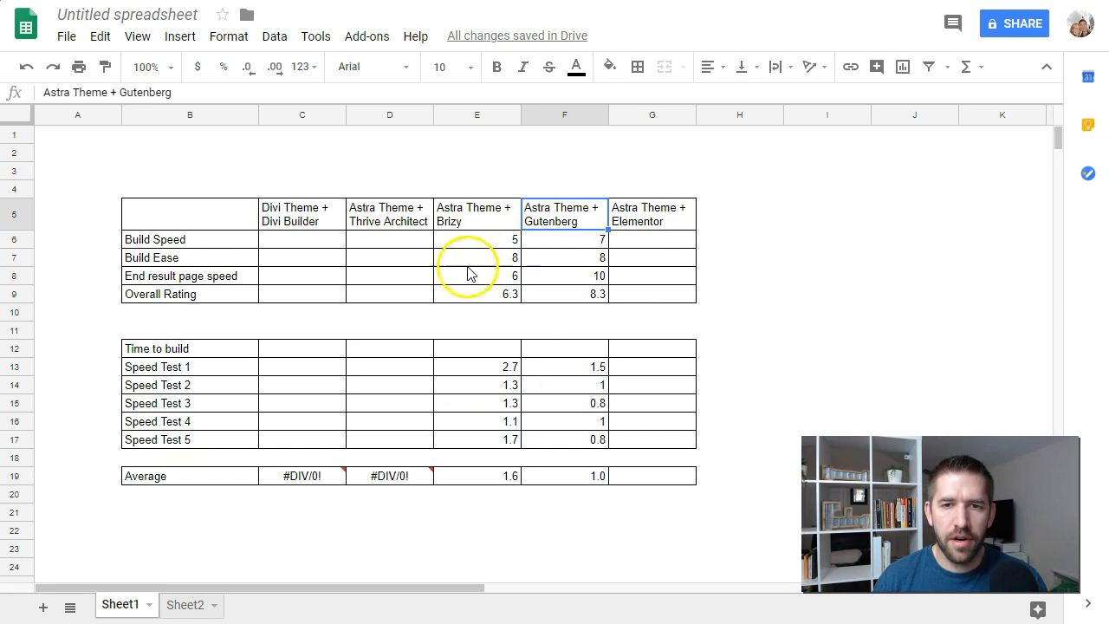
# Step: In the Google Sheets comparison, enter 2.5 for Speed Test 1 under Divi Theme + Divi Builder
pyautogui.click(289, 367)
pyautogui.write('2.5')
pyautogui.press('Return')
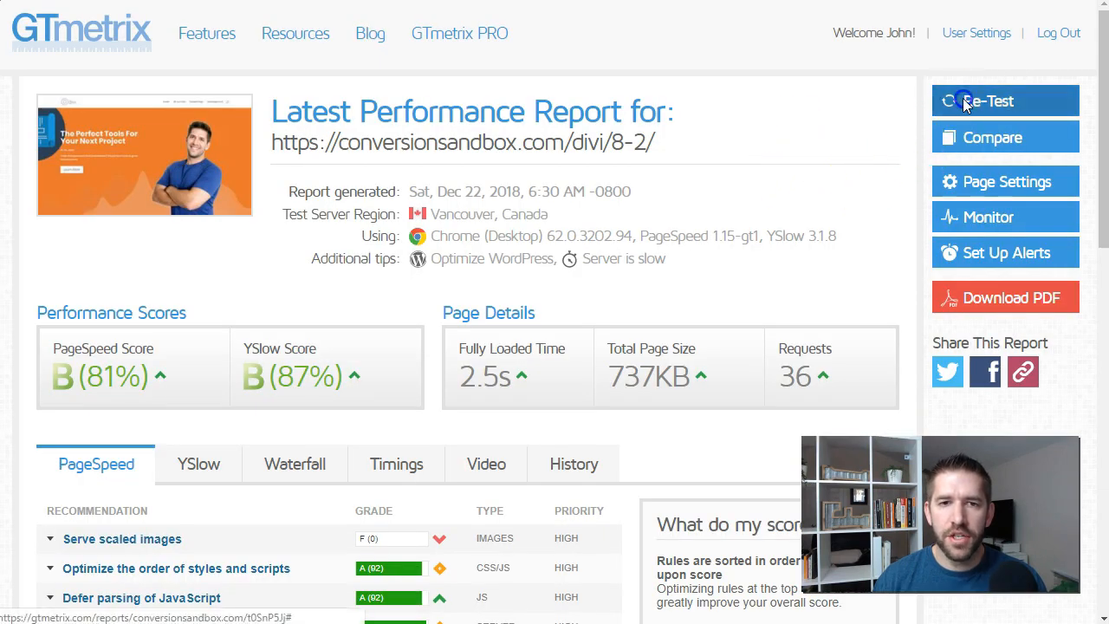
# Step: Re-test the page in GTmetrix and record 2.2 for Speed Test 2 and 1.9 for Speed Test 3 in the Divi column
pyautogui.click(962, 99)
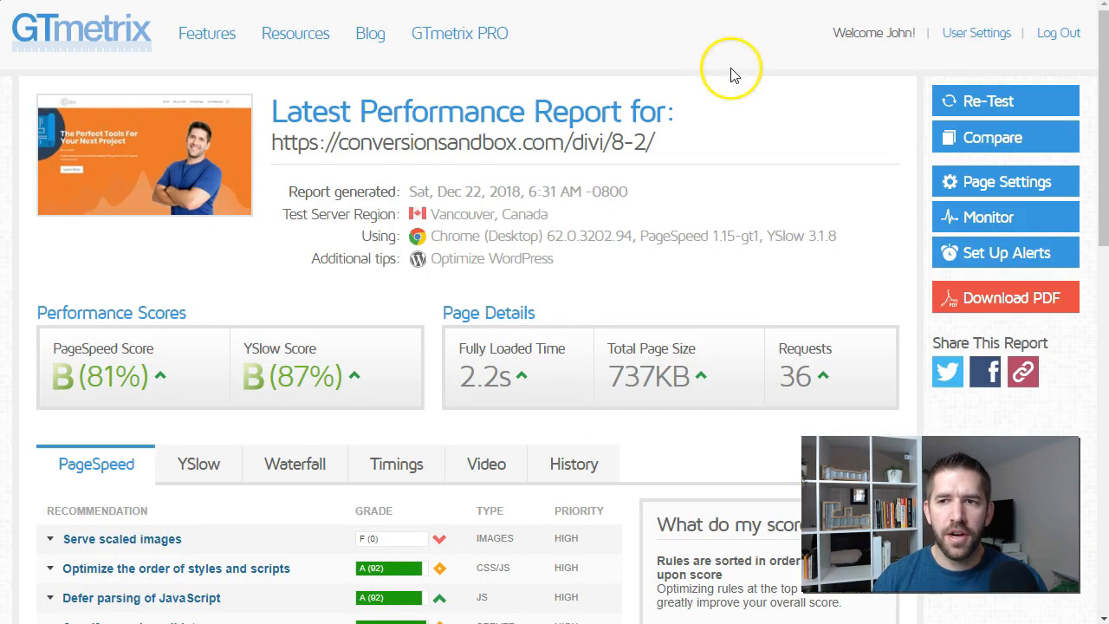
pyautogui.click(972, 100)
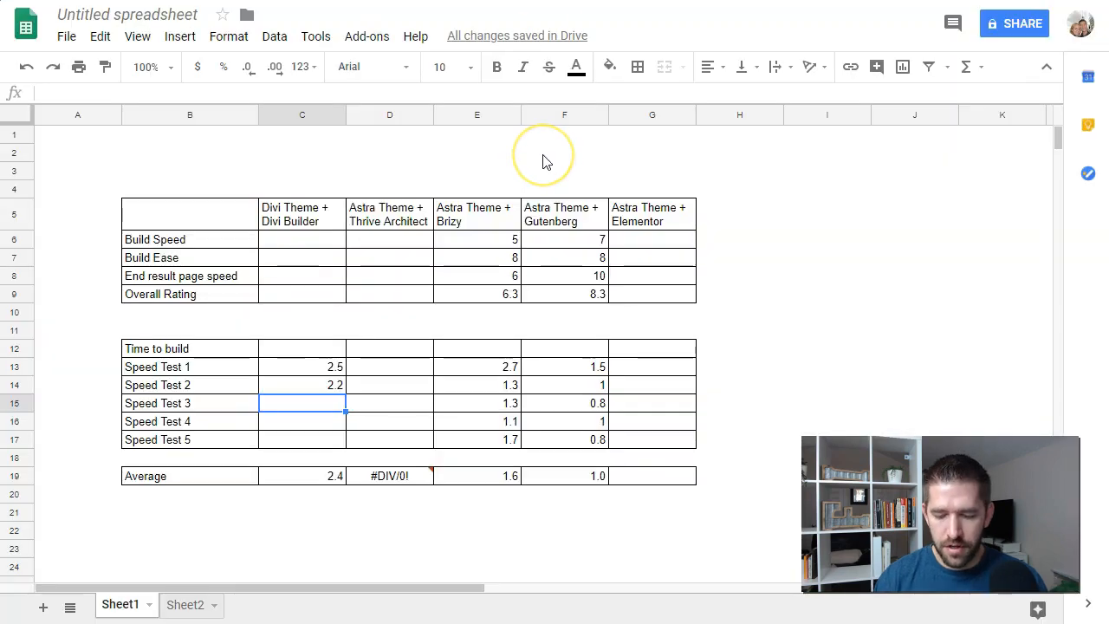
pyautogui.write('1.9')
pyautogui.press('Return')
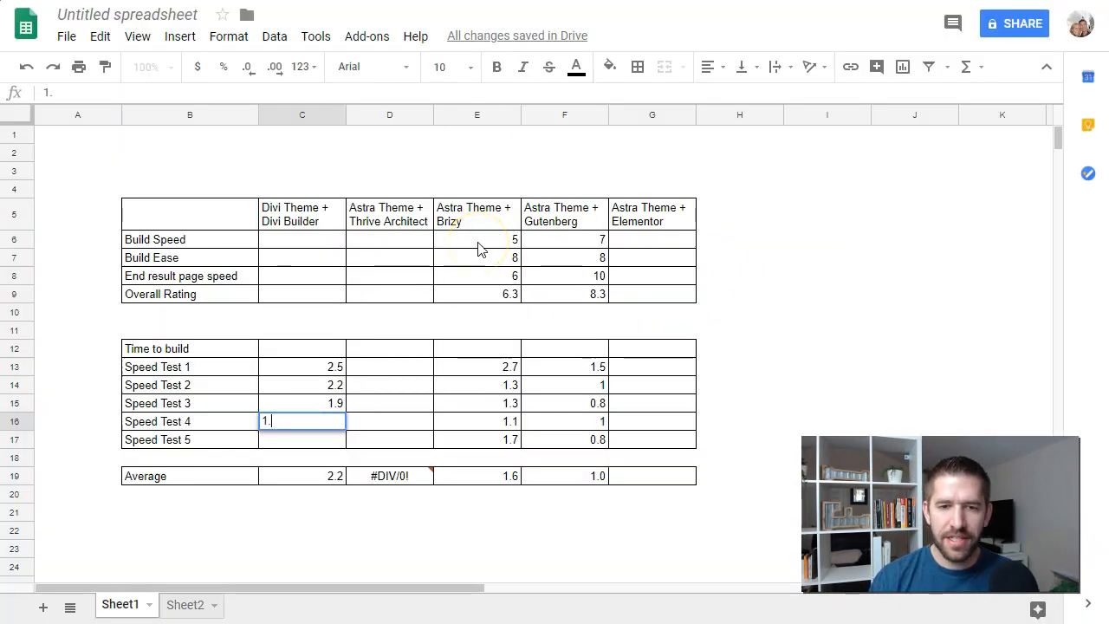
# Step: Enter 1.7 for Speed Test 4 in the Divi column and re-test the page in GTmetrix
pyautogui.write('7')
pyautogui.press('Return')
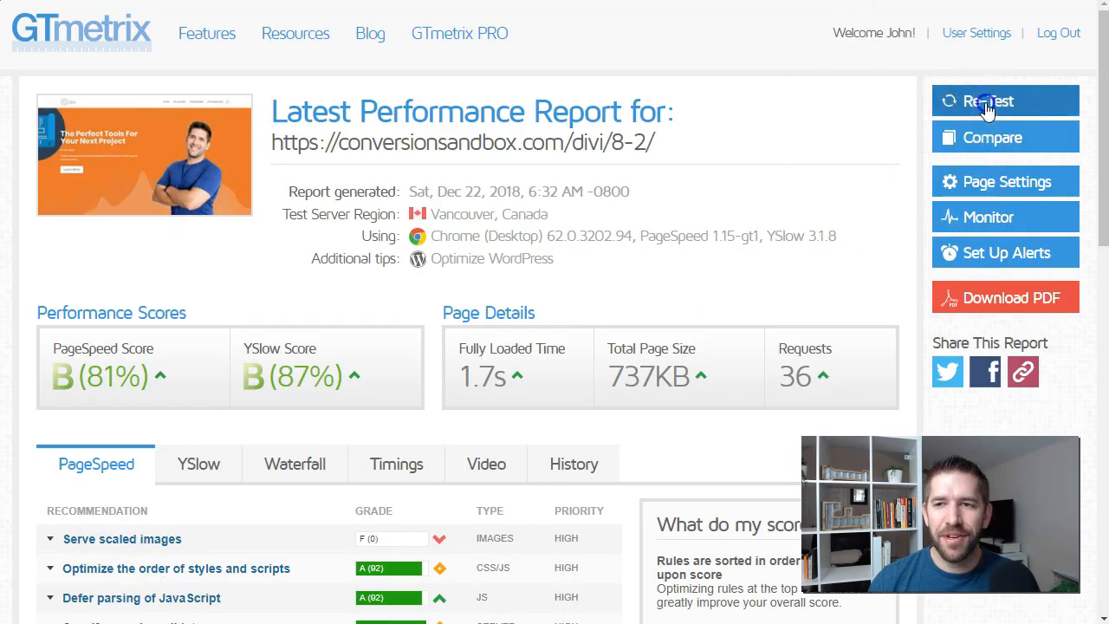
pyautogui.click(988, 100)
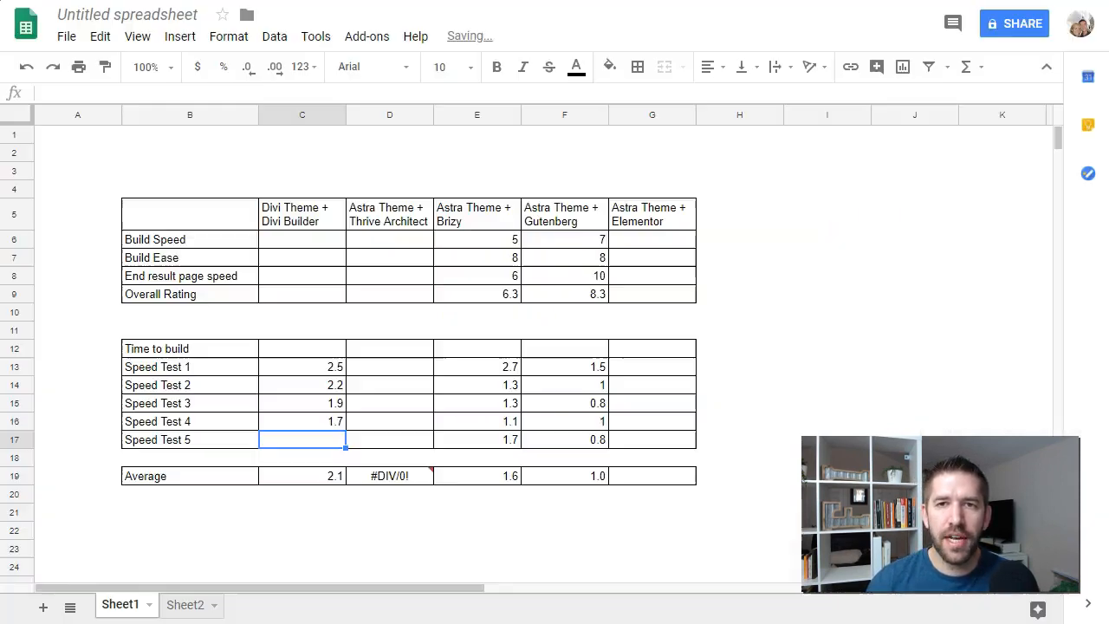
# Step: Record 3.2 for Speed Test 5 in the Divi column and compare the average load times of Divi, Brizy and Gutenberg
pyautogui.press('Return')
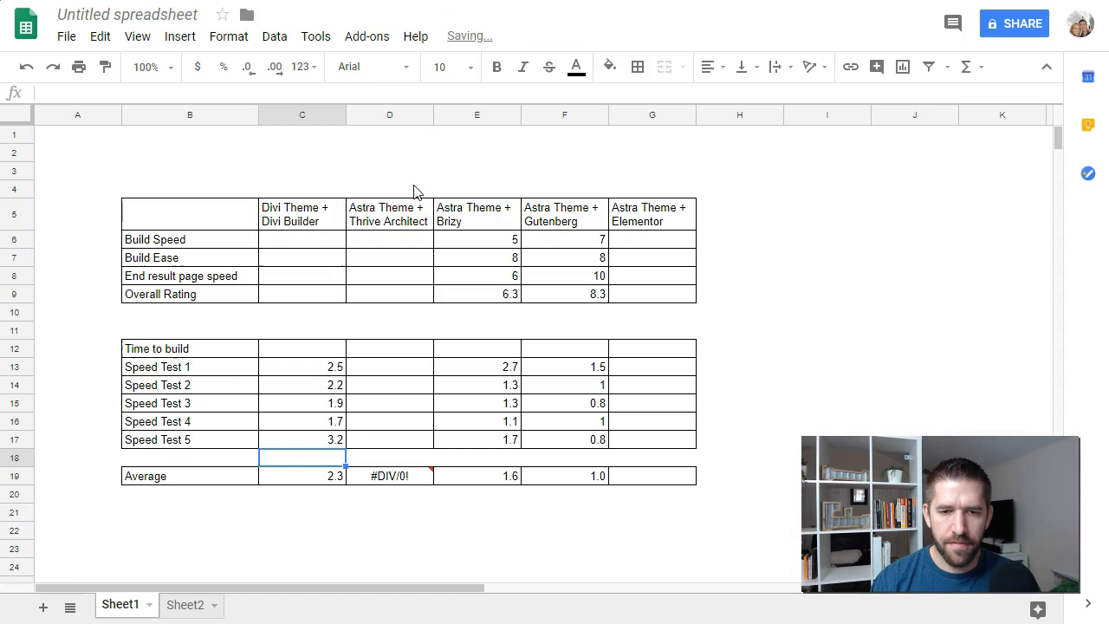
pyautogui.click(334, 478)
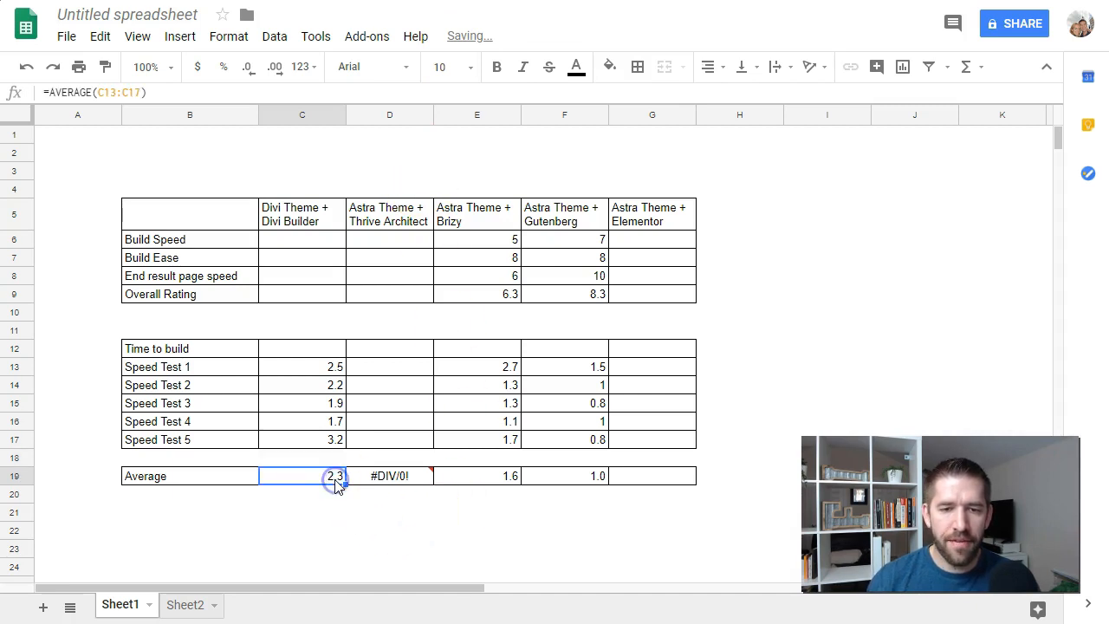
pyautogui.click(297, 214)
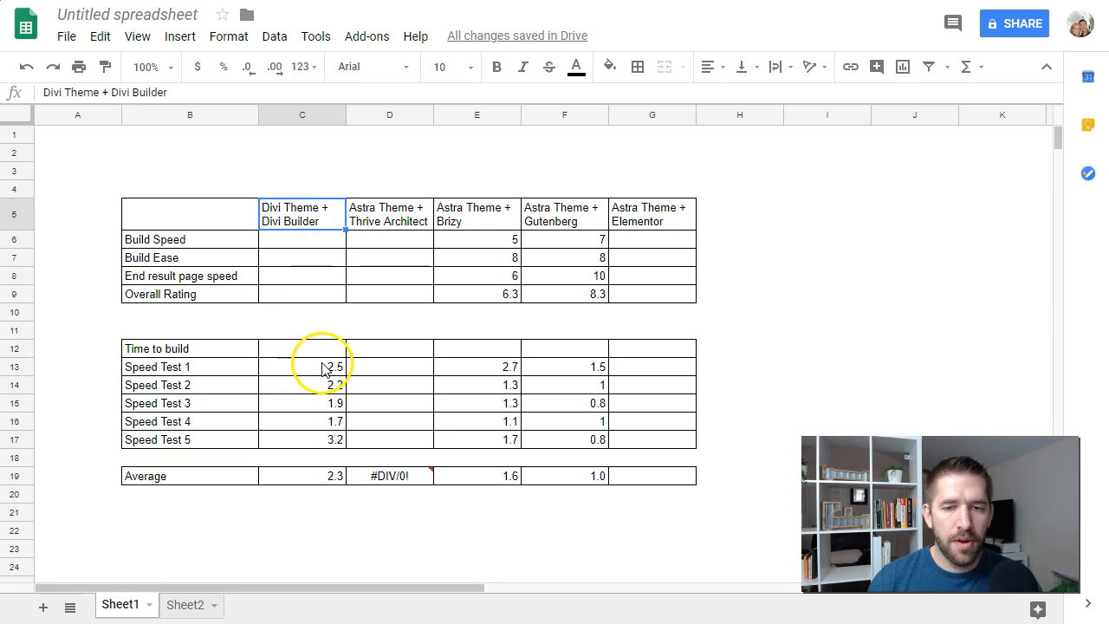
pyautogui.click(328, 478)
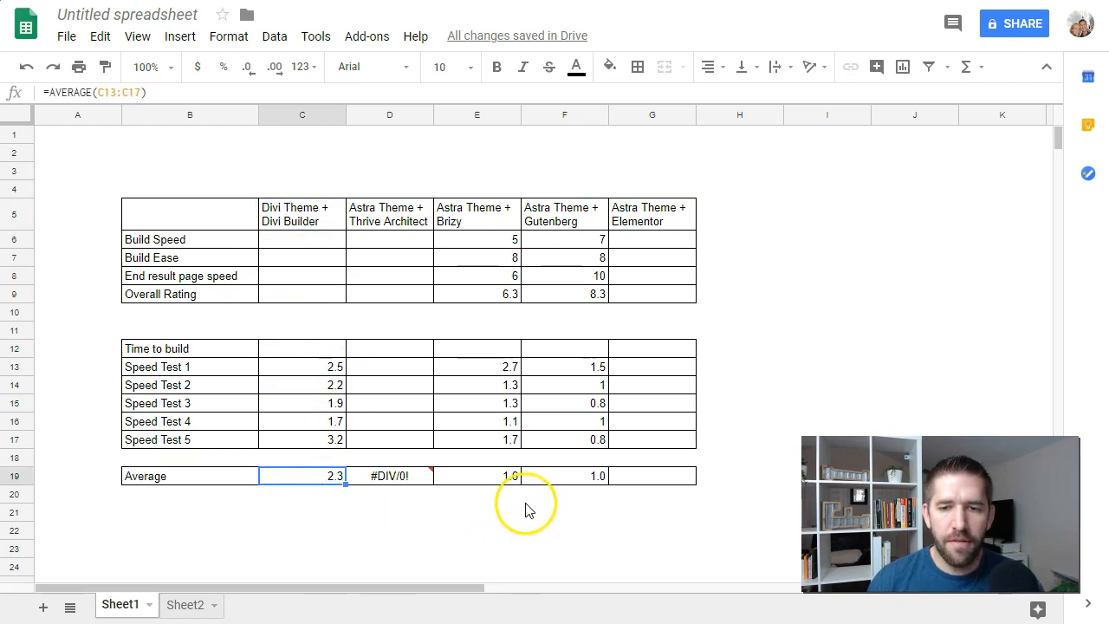
pyautogui.click(491, 479)
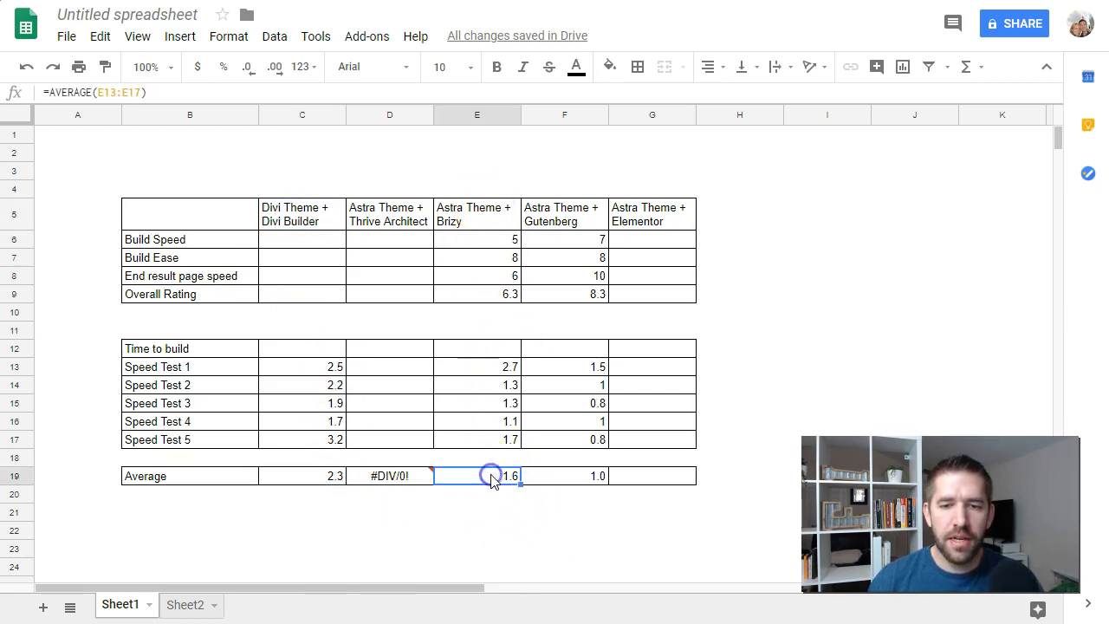
pyautogui.click(562, 484)
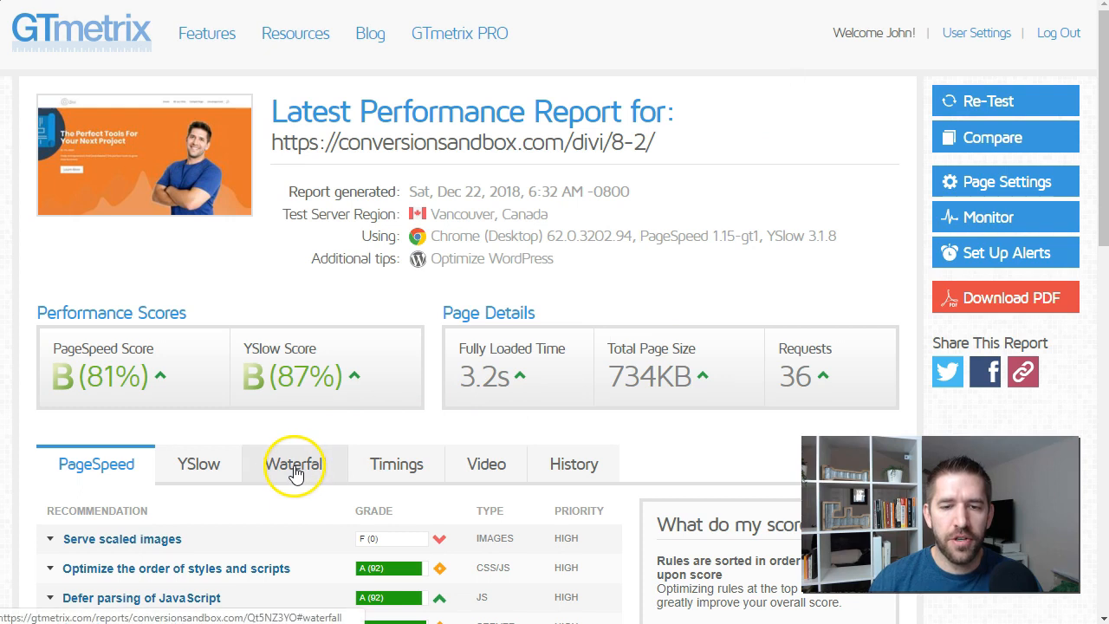
# Step: Switch to the GTmetrix report and examine the waterfall chart of page requests and the YSlow and PageSpeed recommendations
pyautogui.click(295, 468)
pyautogui.scroll(-3, 849, 202)
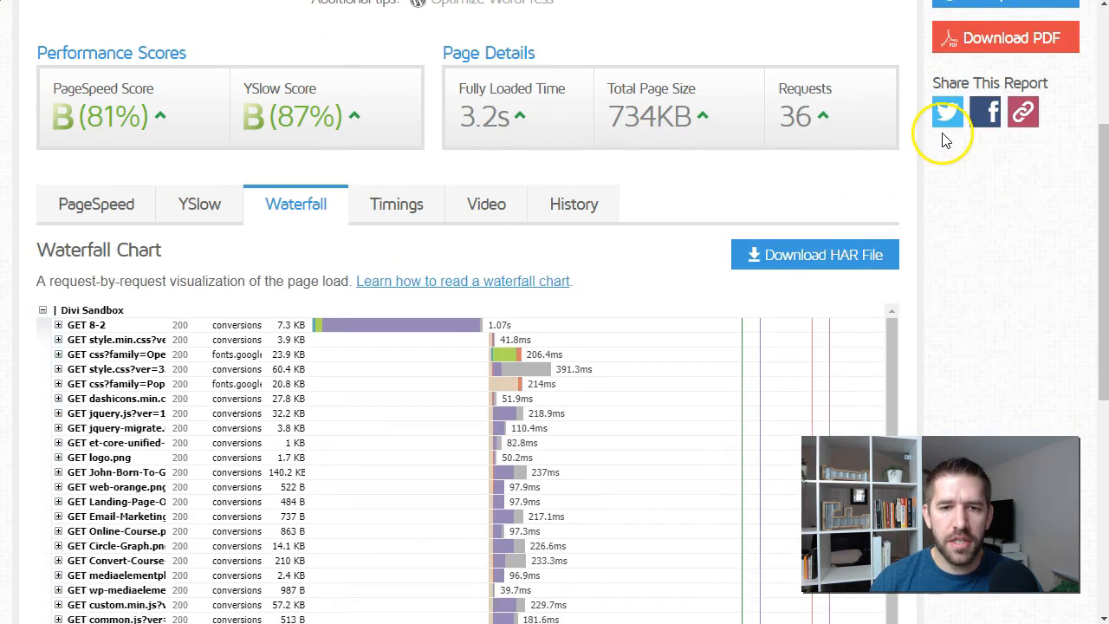
pyautogui.scroll(-2, 971, 139)
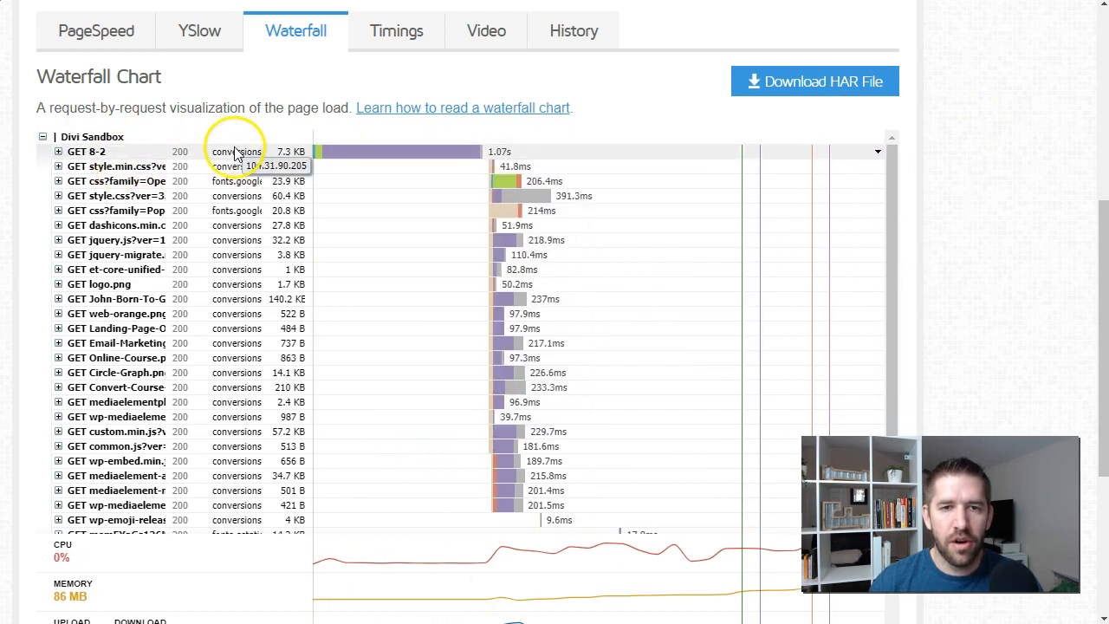
pyautogui.scroll(-1, 984, 189)
pyautogui.scroll(-5, 985, 189)
pyautogui.scroll(4, 948, 196)
pyautogui.moveTo(892, 180); pyautogui.dragTo(870, 327)
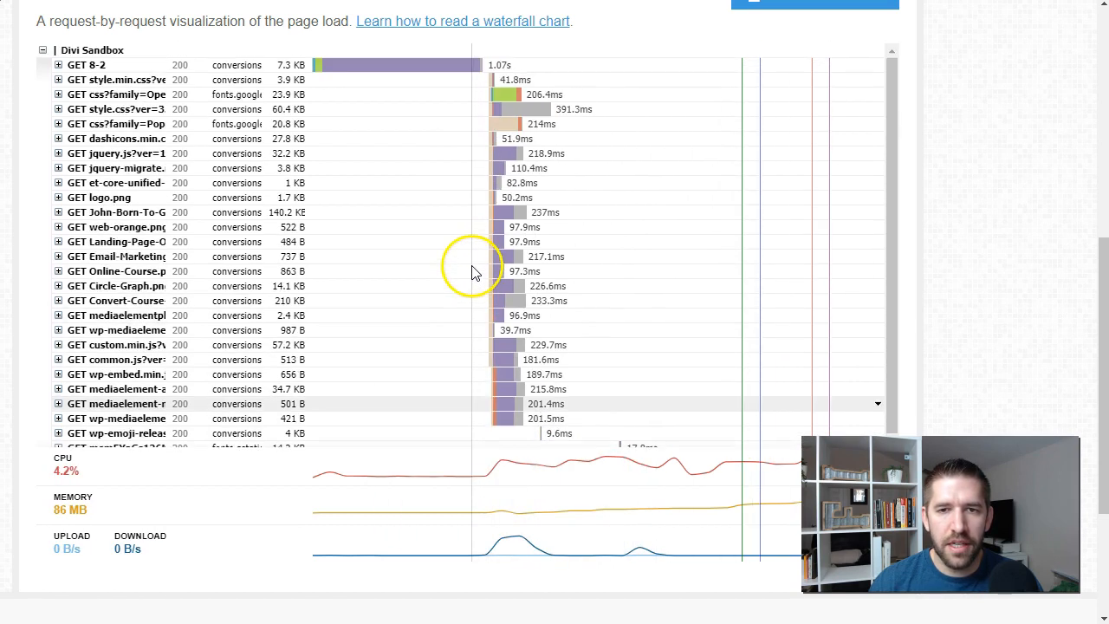
pyautogui.scroll(4, 478, 277)
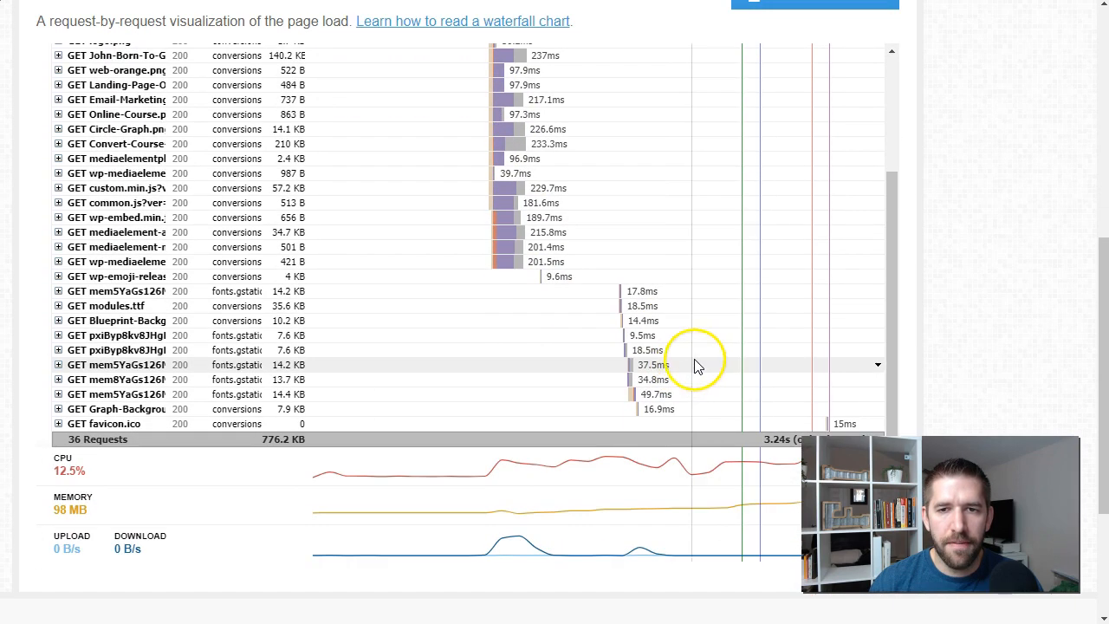
pyautogui.scroll(-2, 737, 366)
pyautogui.moveTo(894, 318)
pyautogui.mouseDown()
pyautogui.moveTo(887, 296)
pyautogui.moveTo(884, 325)
pyautogui.mouseUp()
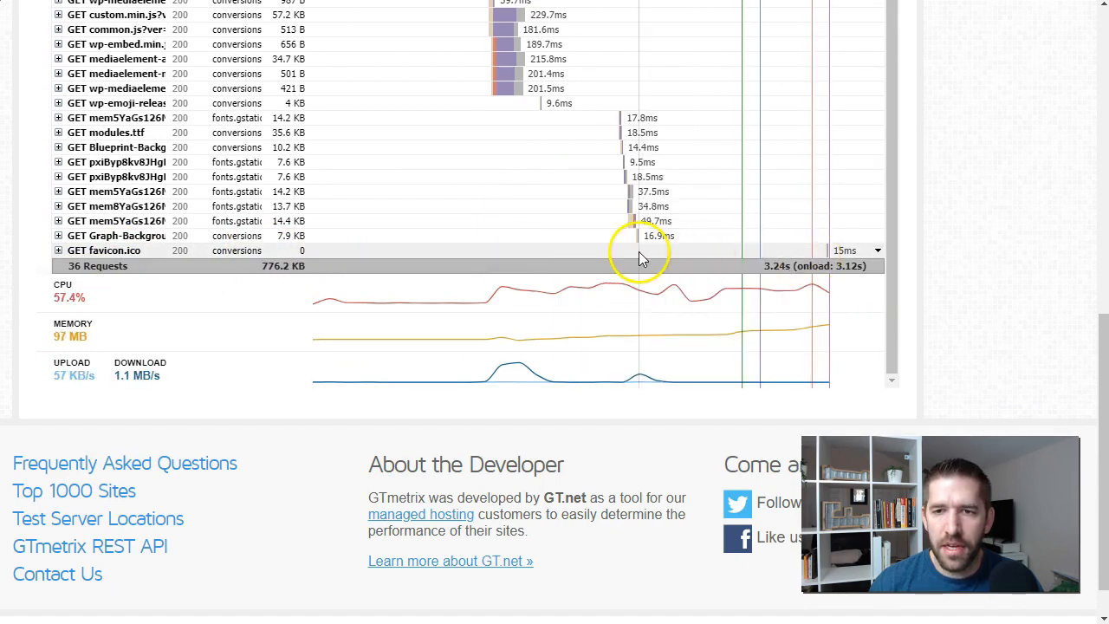
pyautogui.scroll(3, 788, 255)
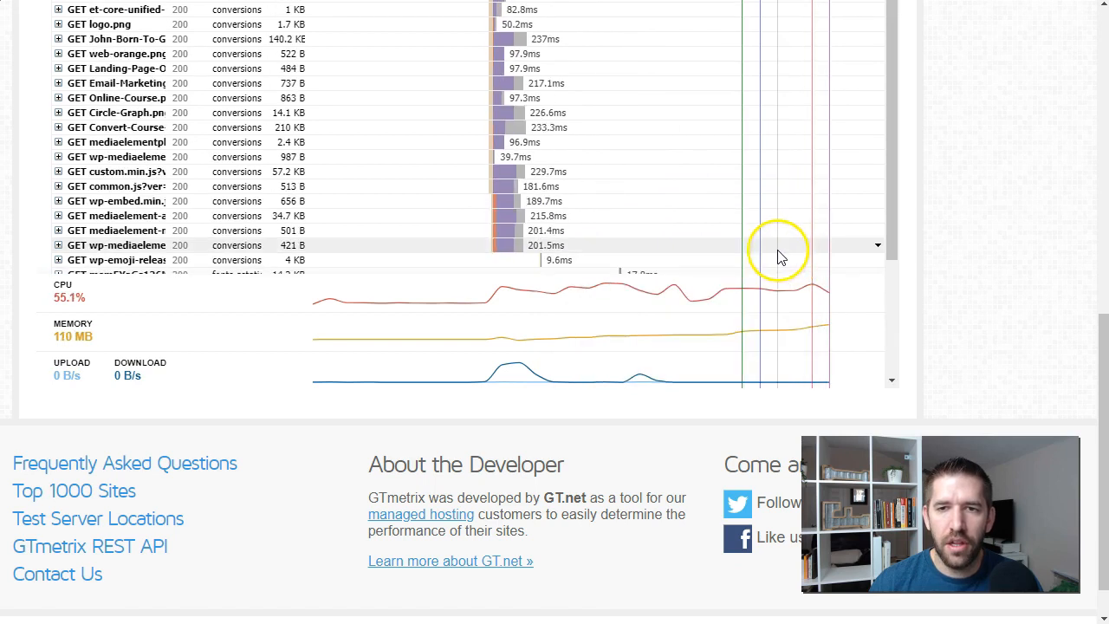
pyautogui.scroll(10, 779, 257)
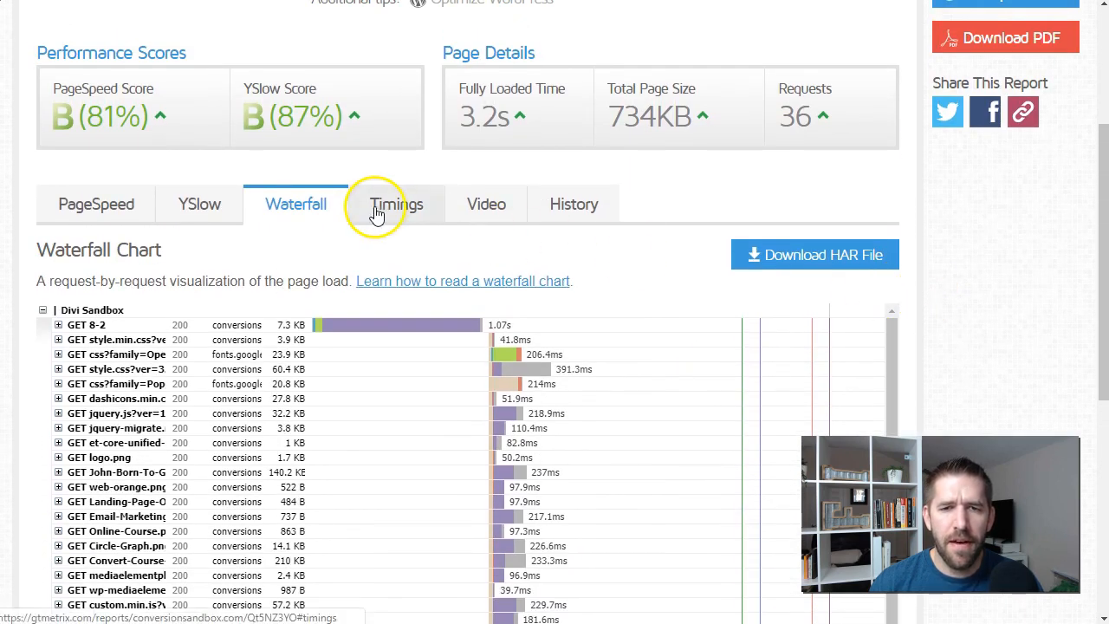
pyautogui.click(189, 212)
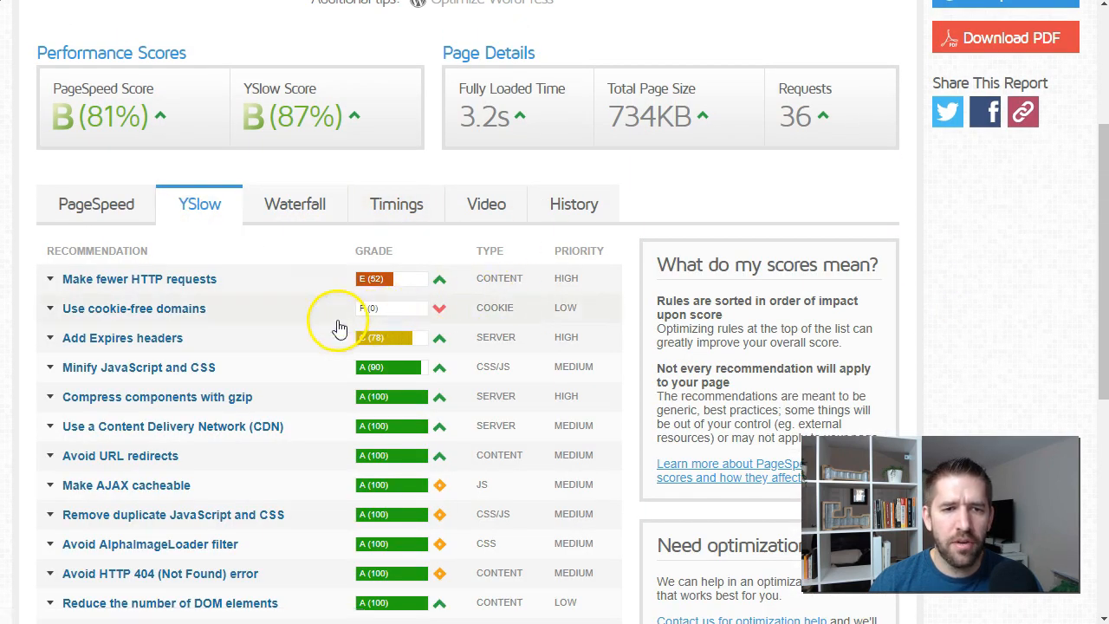
pyautogui.click(110, 208)
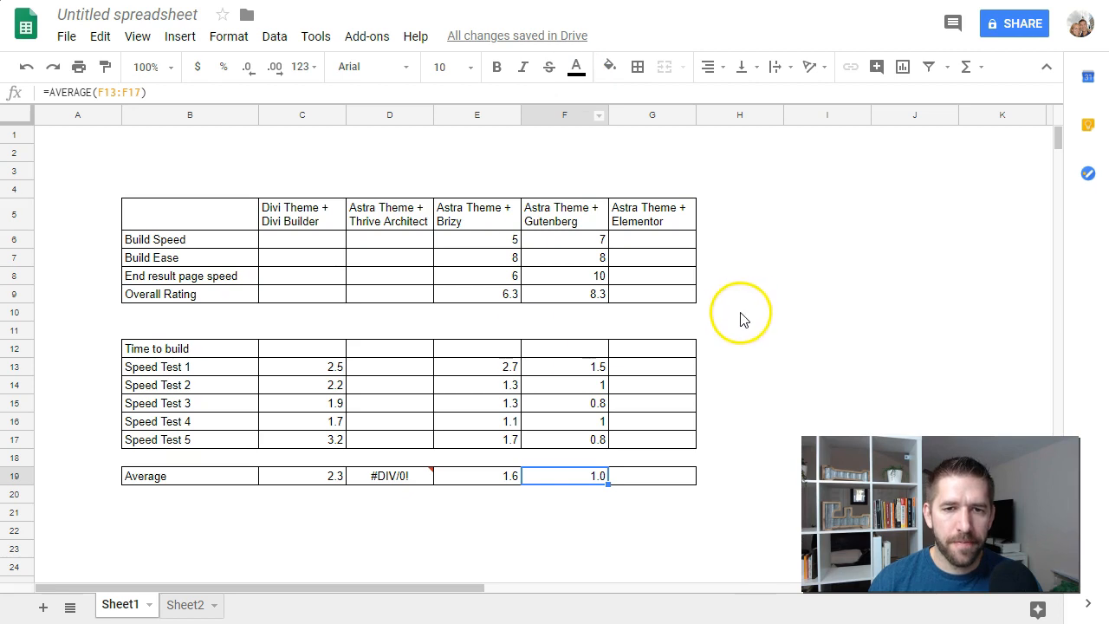
# Step: Back in the Google Sheets comparison, rate Divi Theme + Divi Builder 7 for Build Speed and 7 for Build Ease
pyautogui.click(283, 239)
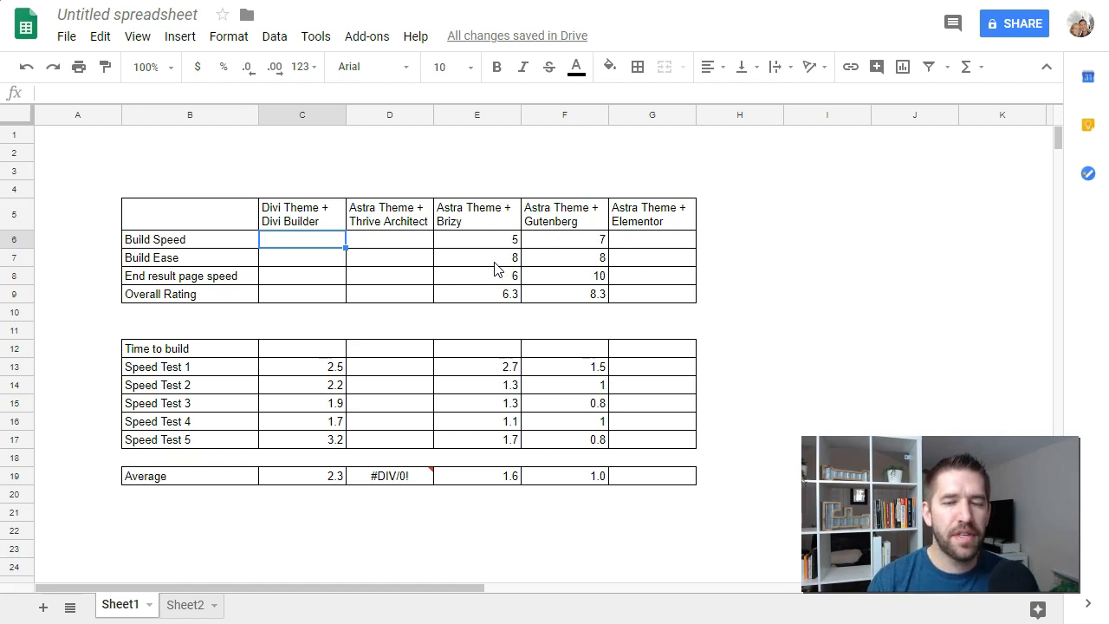
pyautogui.write('7')
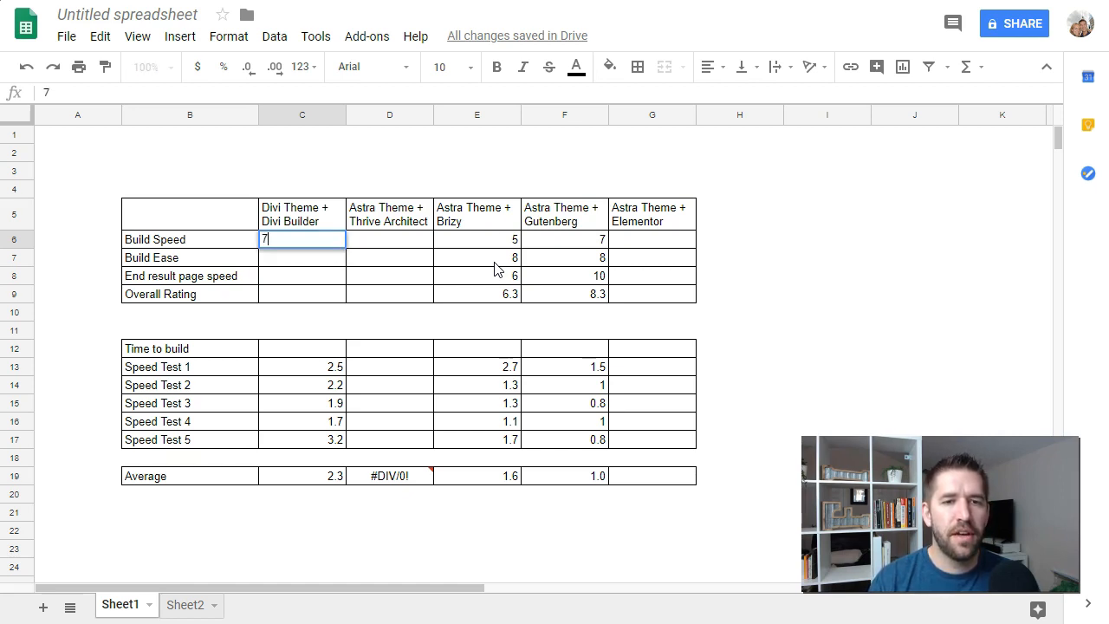
pyautogui.press('Return')
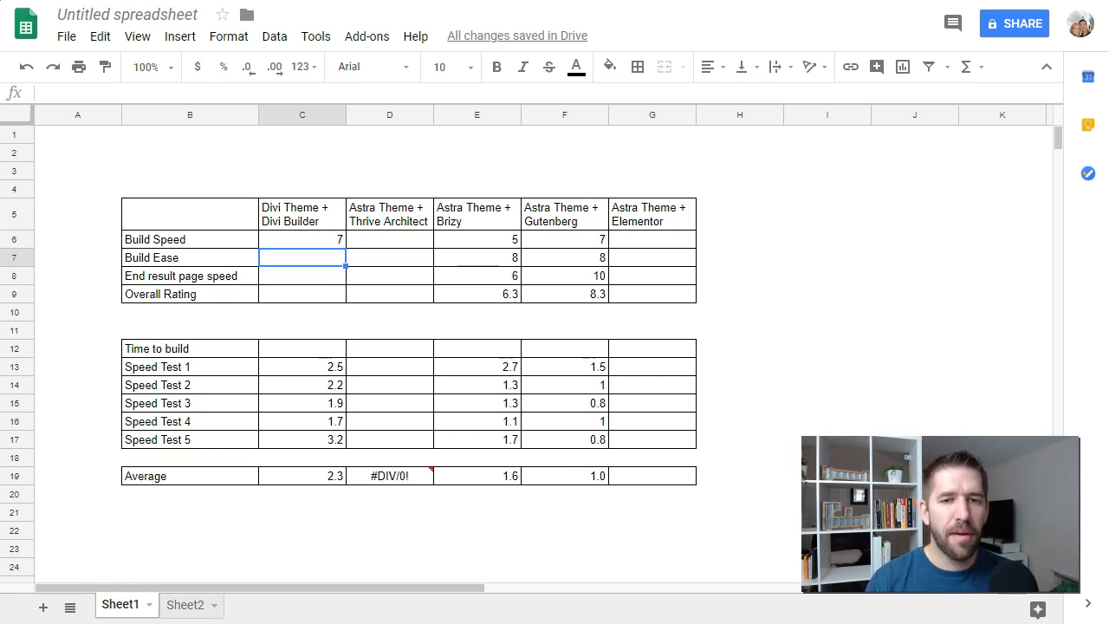
pyautogui.write('7')
pyautogui.press('Return')
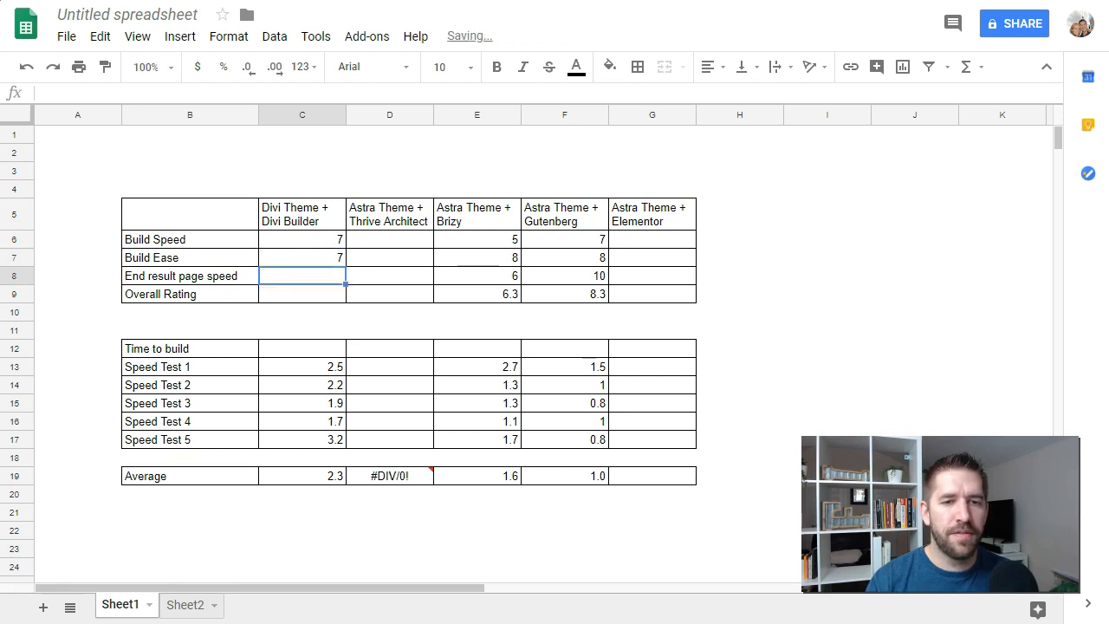
# Step: Review the Divi speed tests and enter 4 for End result page speed in the Divi column
pyautogui.click(189, 275)
pyautogui.click(303, 276)
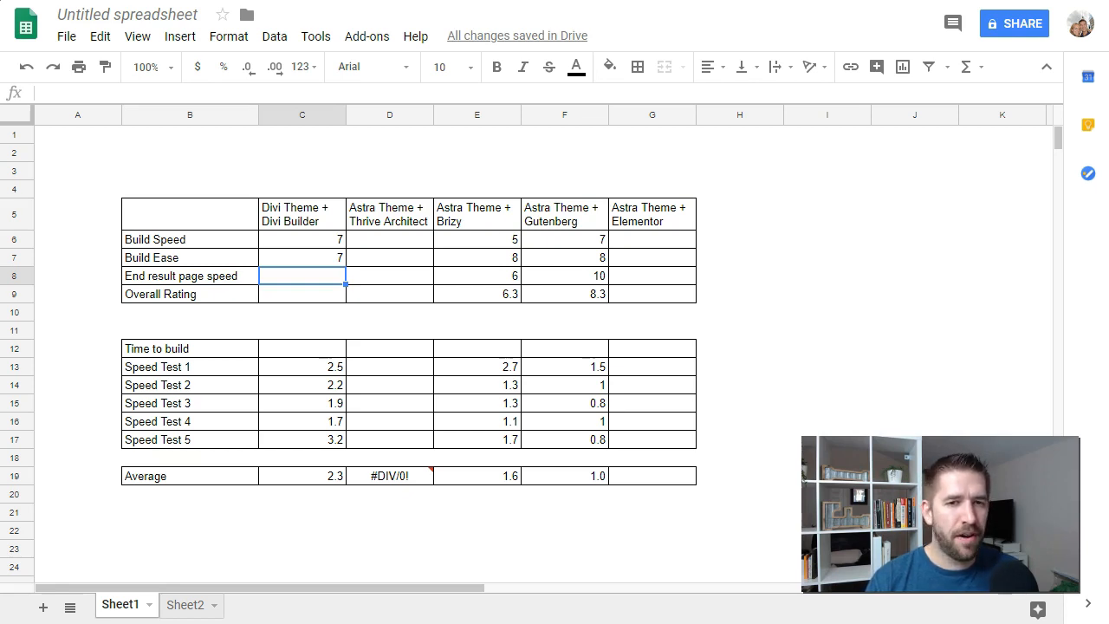
pyautogui.press('Down')
pyautogui.press('Down')
pyautogui.press('Down')
pyautogui.press('Down')
pyautogui.press('Down')
pyautogui.press('Down')
pyautogui.press('Down')
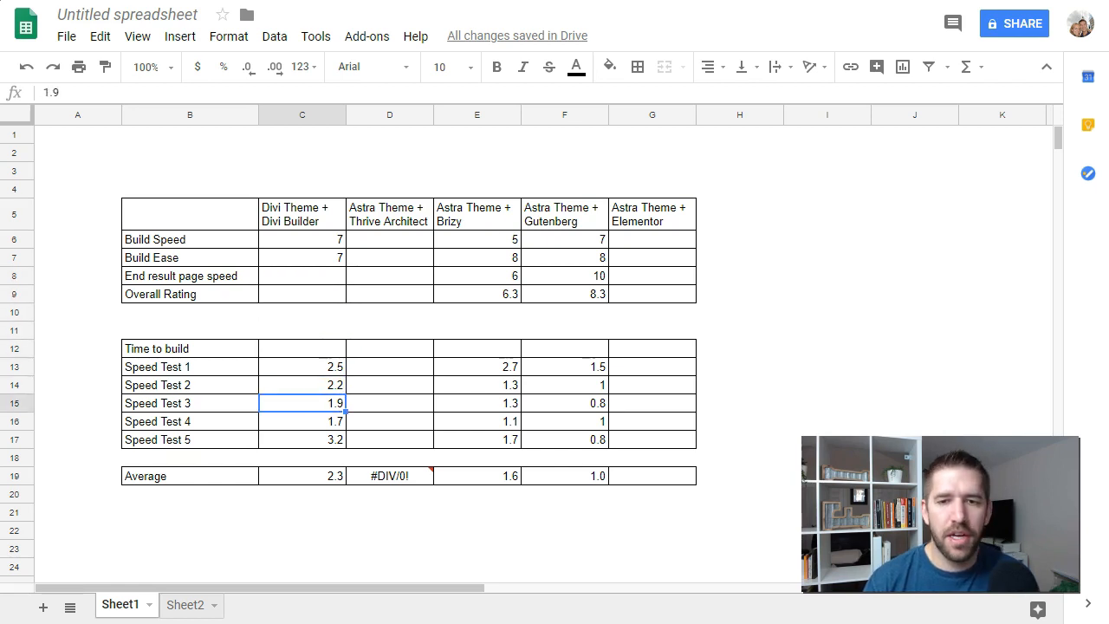
pyautogui.press('Up')
pyautogui.press('Up')
pyautogui.press('Up')
pyautogui.press('Up')
pyautogui.press('Up')
pyautogui.press('Up')
pyautogui.press('Up')
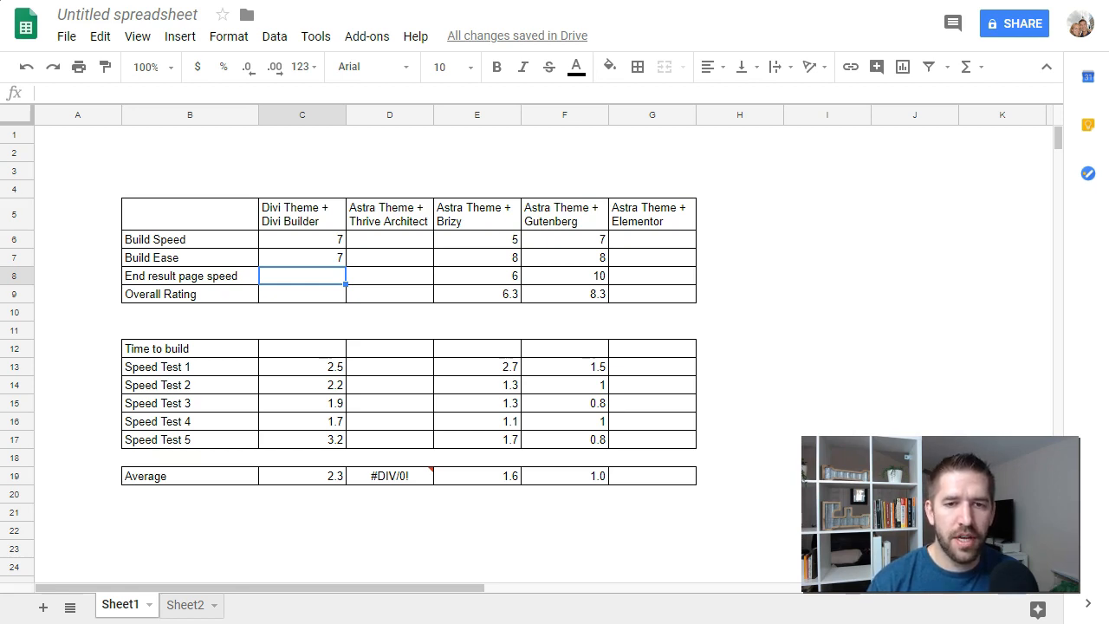
pyautogui.write('4')
pyautogui.press('Return')
# Step: Check the Brizy column's page speed rating and speed test values against those in the Divi column
pyautogui.press('Right')
pyautogui.press('Right')
pyautogui.press('Up')
pyautogui.press('Down')
pyautogui.press('Down')
pyautogui.press('Down')
pyautogui.press('Down')
pyautogui.press('Down')
pyautogui.press('Down')
pyautogui.press('Down')
pyautogui.press('Down')
pyautogui.press('Down')
pyautogui.press('Down')
pyautogui.press('Up')
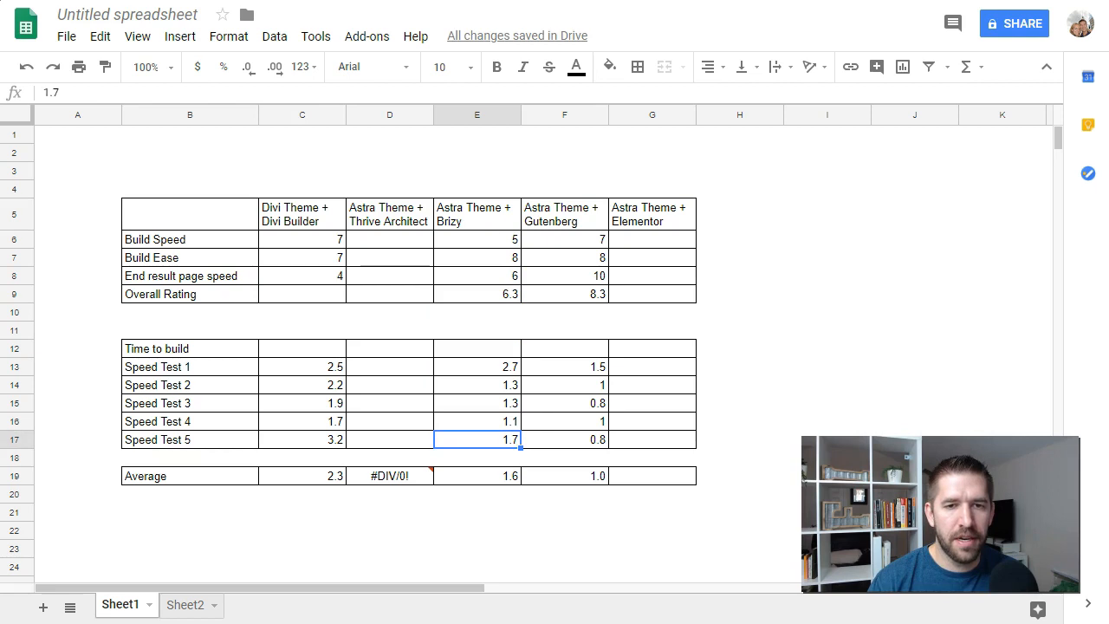
pyautogui.press('Left')
pyautogui.press('Up')
pyautogui.press('Left')
pyautogui.press('Up')
pyautogui.press('Up')
pyautogui.press('Up')
pyautogui.press('Up')
pyautogui.press('Up')
pyautogui.press('Up')
pyautogui.press('Up')
pyautogui.press('Up')
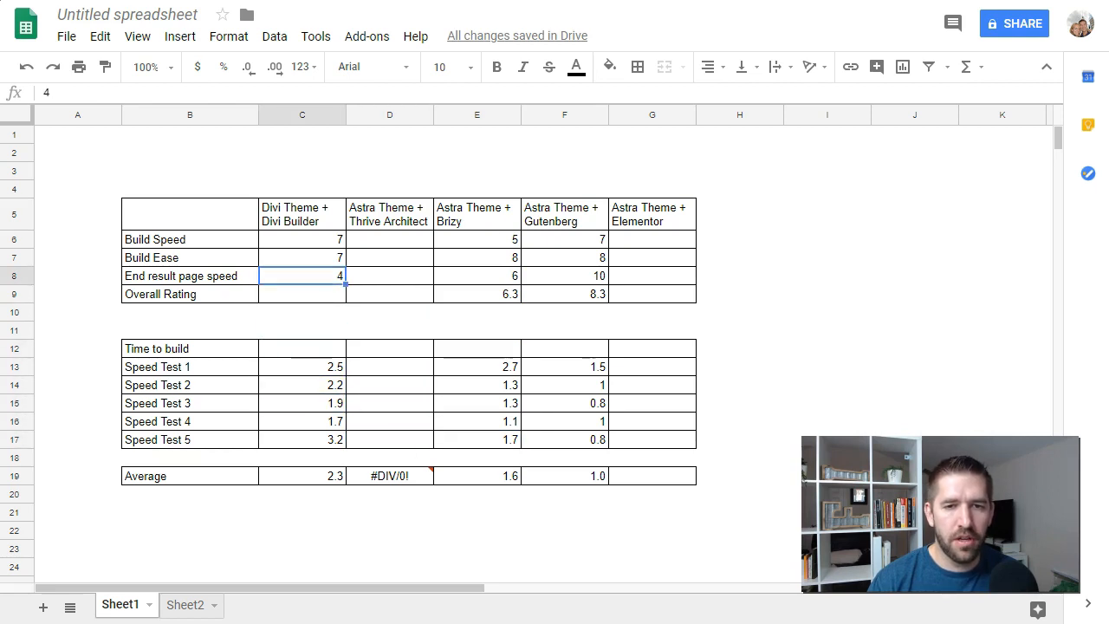
# Step: Copy the Overall Rating average formula from the Astra Theme + Brizy column into the Divi column
pyautogui.press('Right')
pyautogui.press('Right')
pyautogui.press('Down')
pyautogui.hotkey('ctrl', 'c')
pyautogui.press('Left')
pyautogui.press('Left')
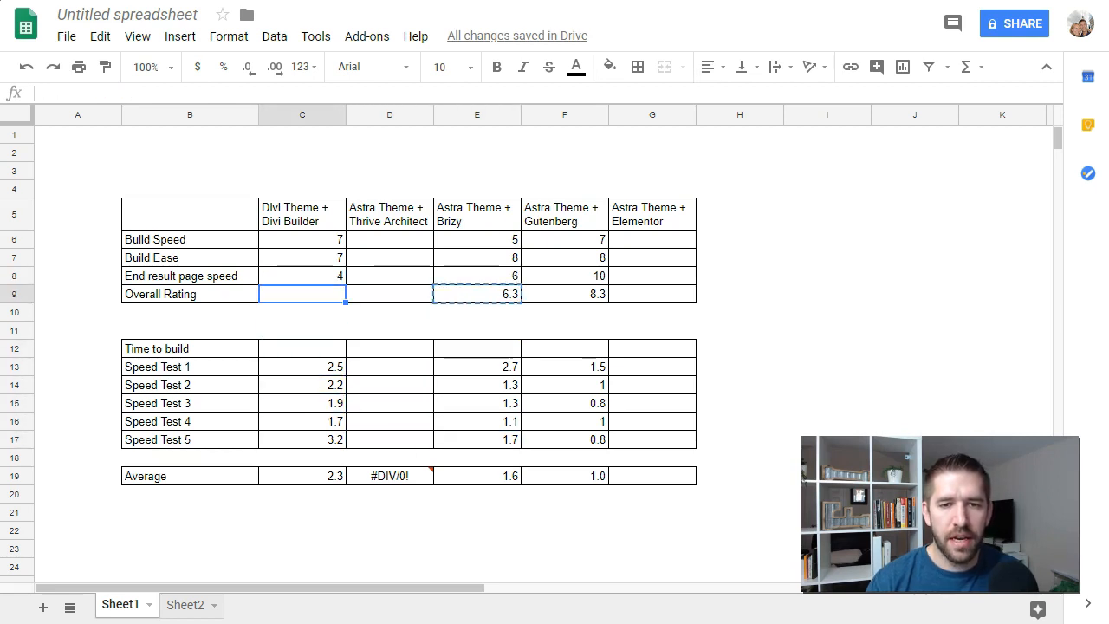
pyautogui.hotkey('ctrl', 'v')
pyautogui.press('Down')
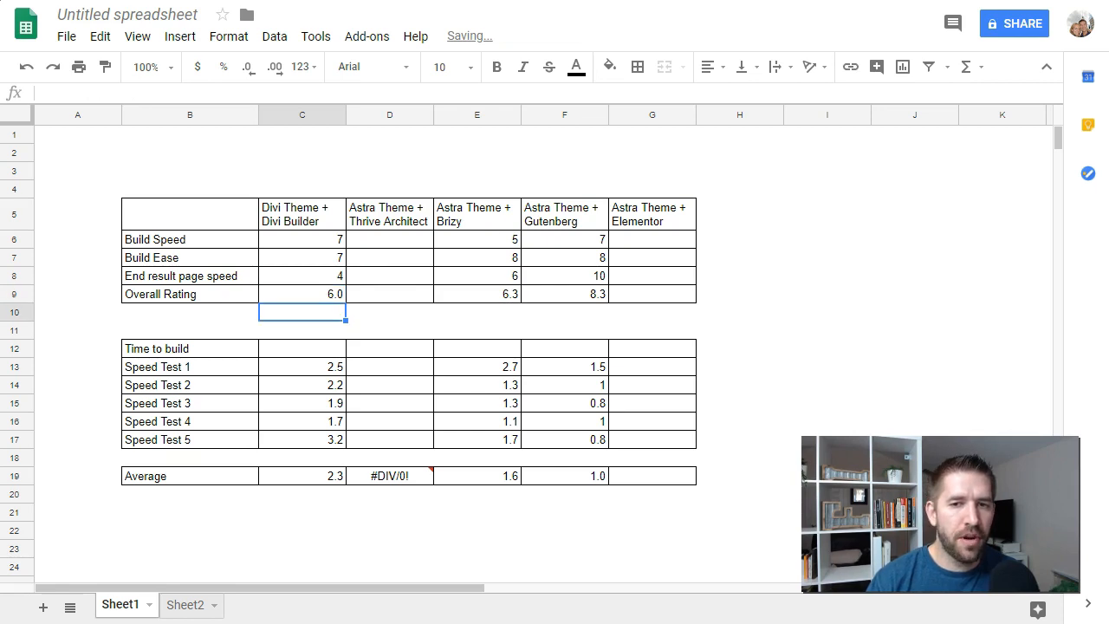
pyautogui.press('Up')
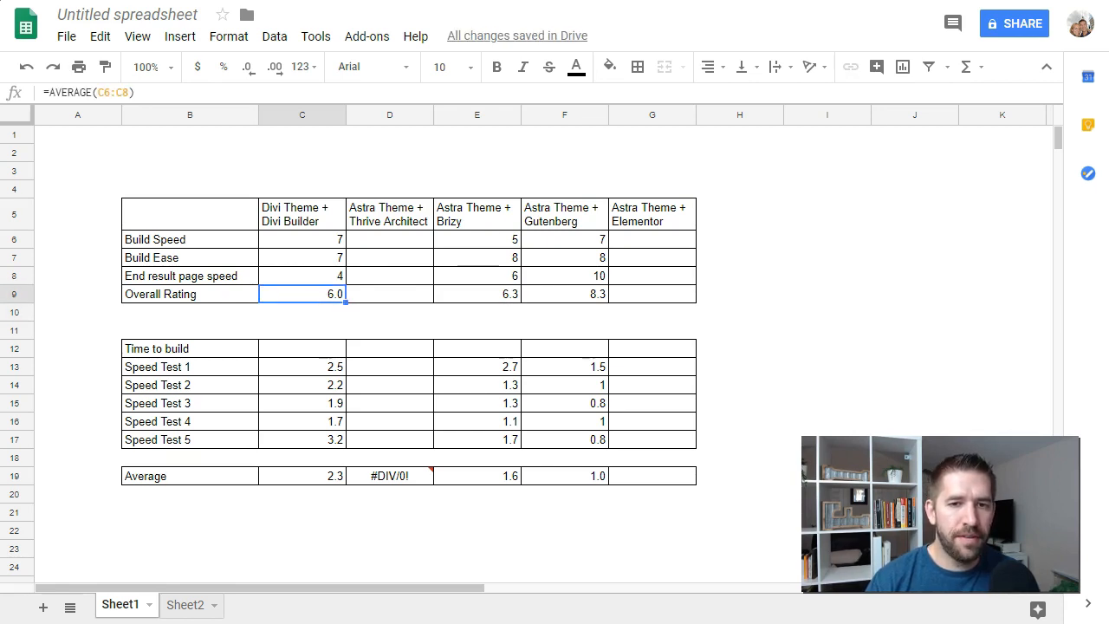